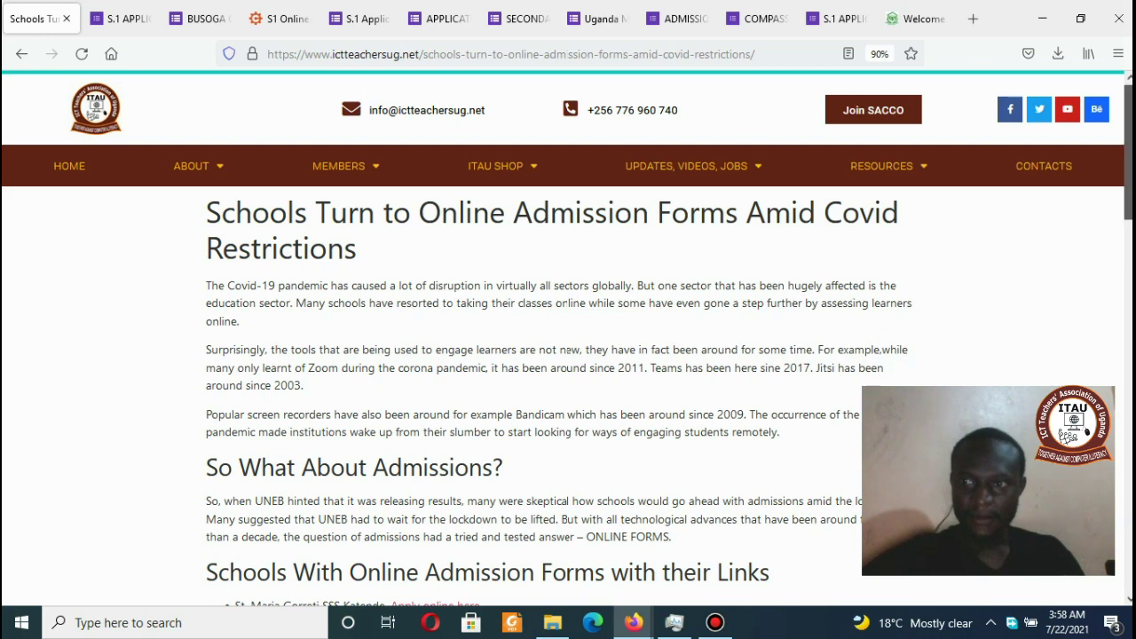
Step: Look through the online admission article down to the list of schools with online admission forms and their links
{"action": "scroll", "coordinate": [568, 355], "scroll_direction": "down", "scroll_amount": 1}
{"action": "scroll", "coordinate": [568, 355], "scroll_direction": "up", "scroll_amount": 2}
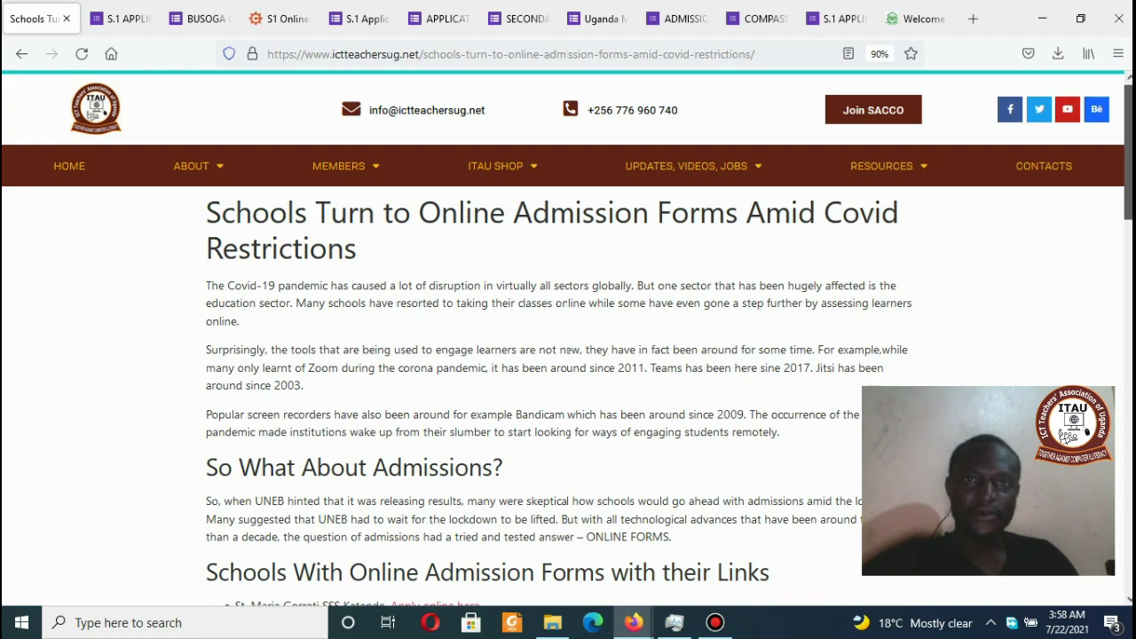
{"action": "scroll", "coordinate": [568, 355], "scroll_direction": "down", "scroll_amount": 4}
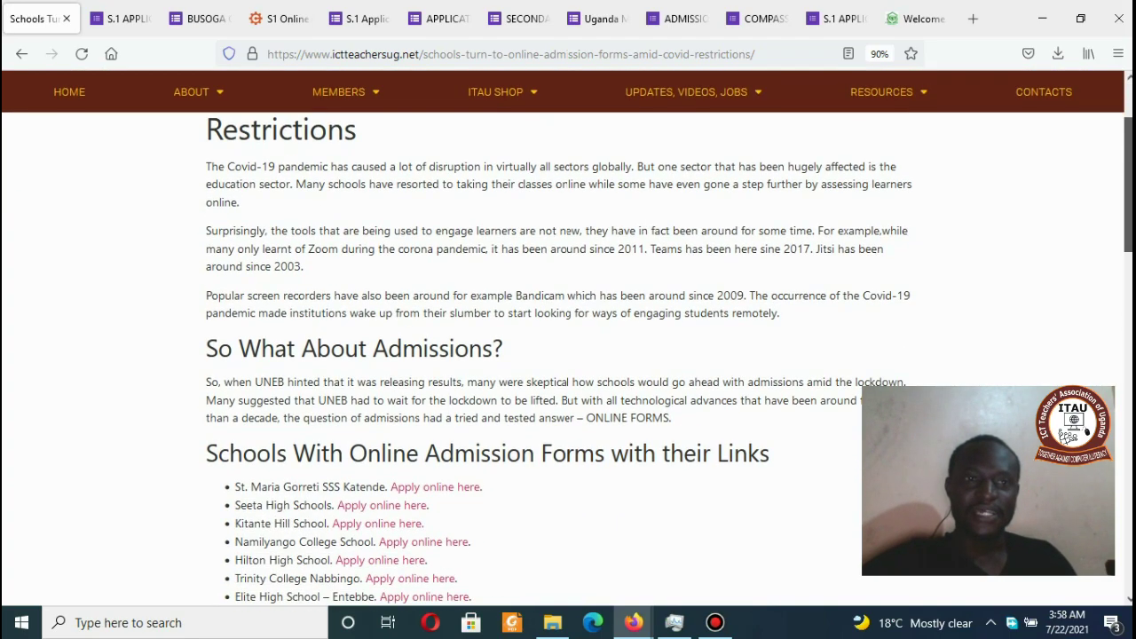
{"action": "scroll", "coordinate": [1127, 202], "scroll_direction": "up", "scroll_amount": 4}
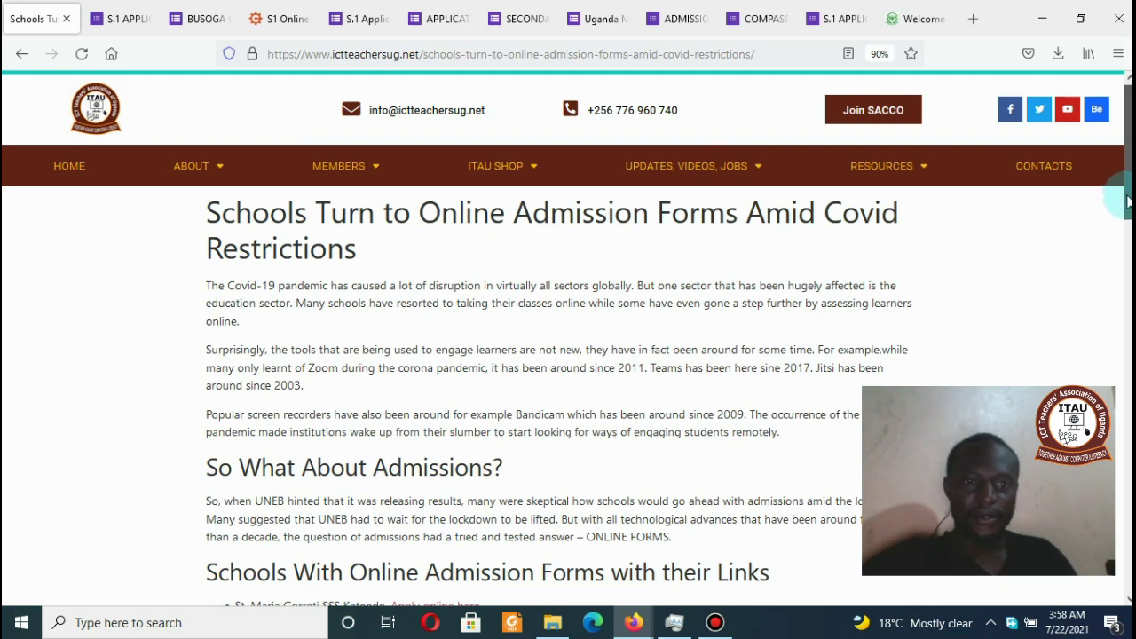
{"action": "scroll", "coordinate": [1128, 201], "scroll_direction": "down", "scroll_amount": 1}
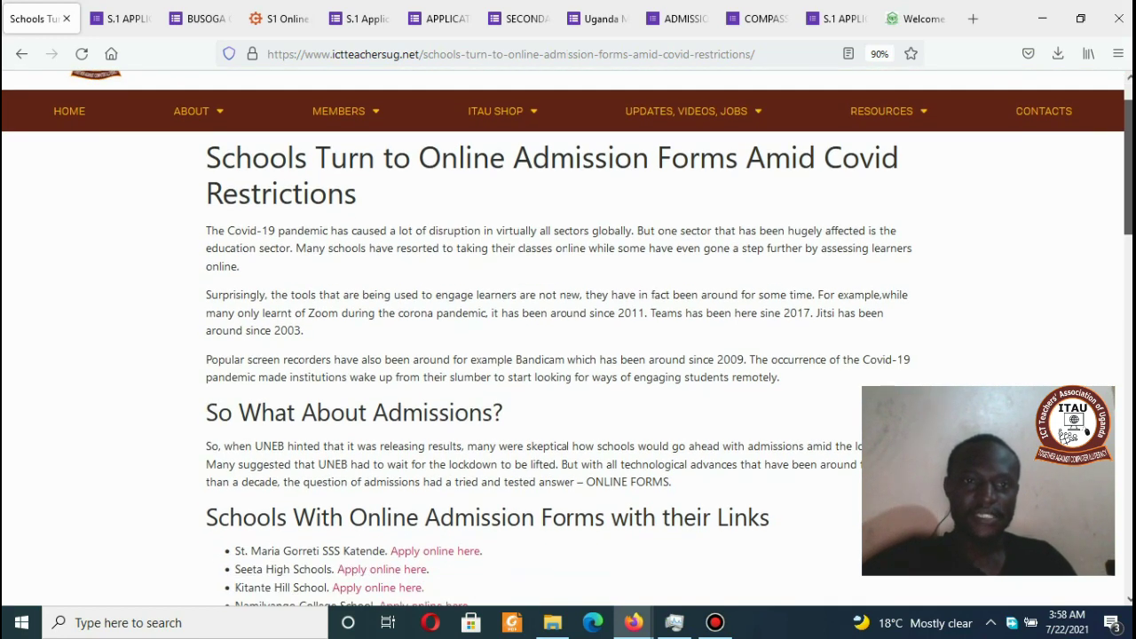
{"action": "left_click_drag", "start_coordinate": [1130, 218], "coordinate": [1130, 307]}
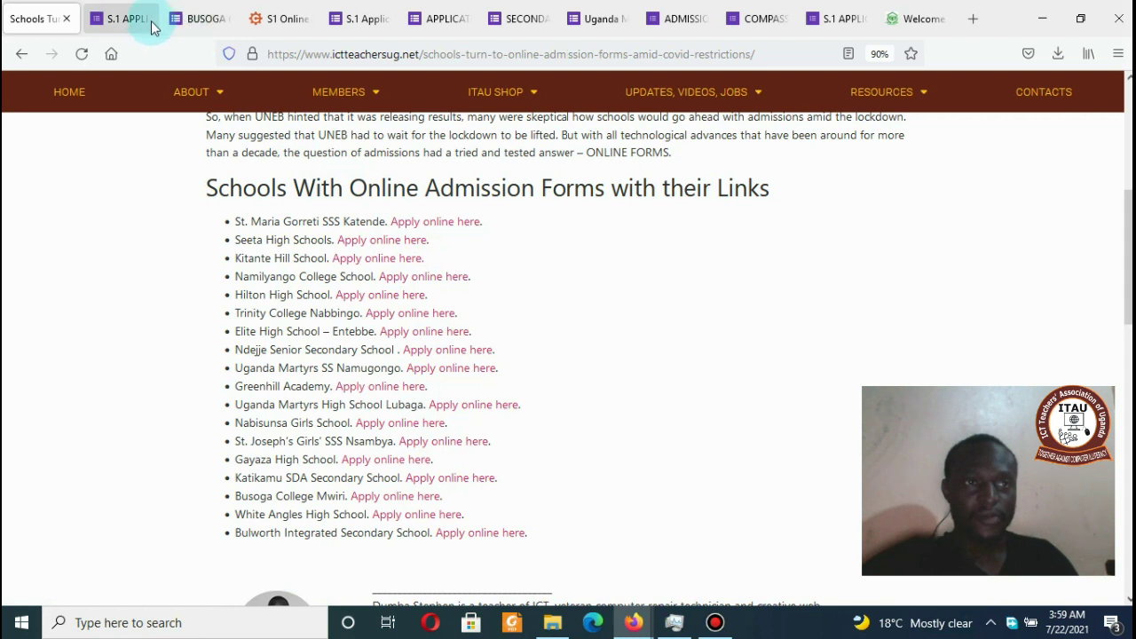
Step: Examine the S.1 application forms of Bulworth Integrated Secondary School and Busoga College Mwiri
{"action": "left_click", "coordinate": [113, 34]}
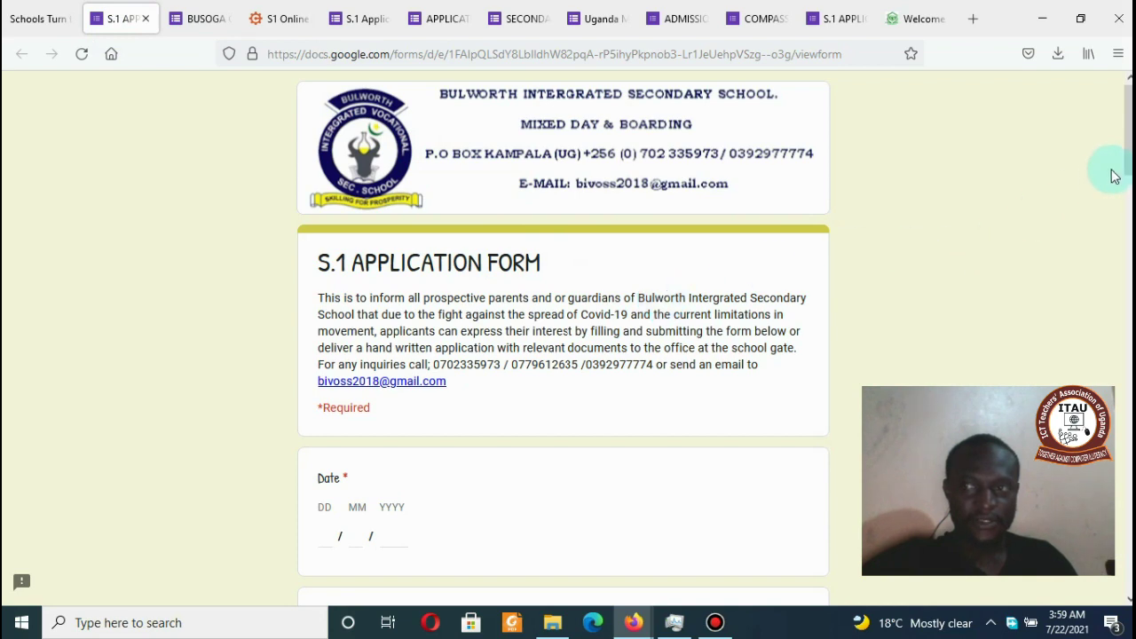
{"action": "left_click_drag", "start_coordinate": [1128, 153], "coordinate": [1129, 557]}
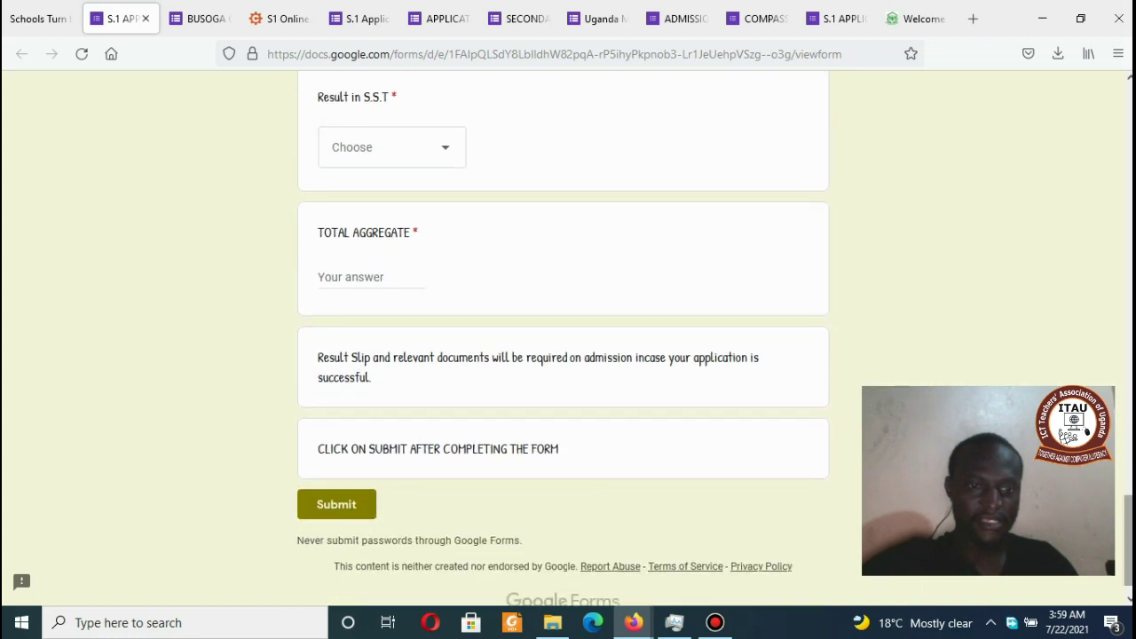
{"action": "left_click", "coordinate": [184, 22]}
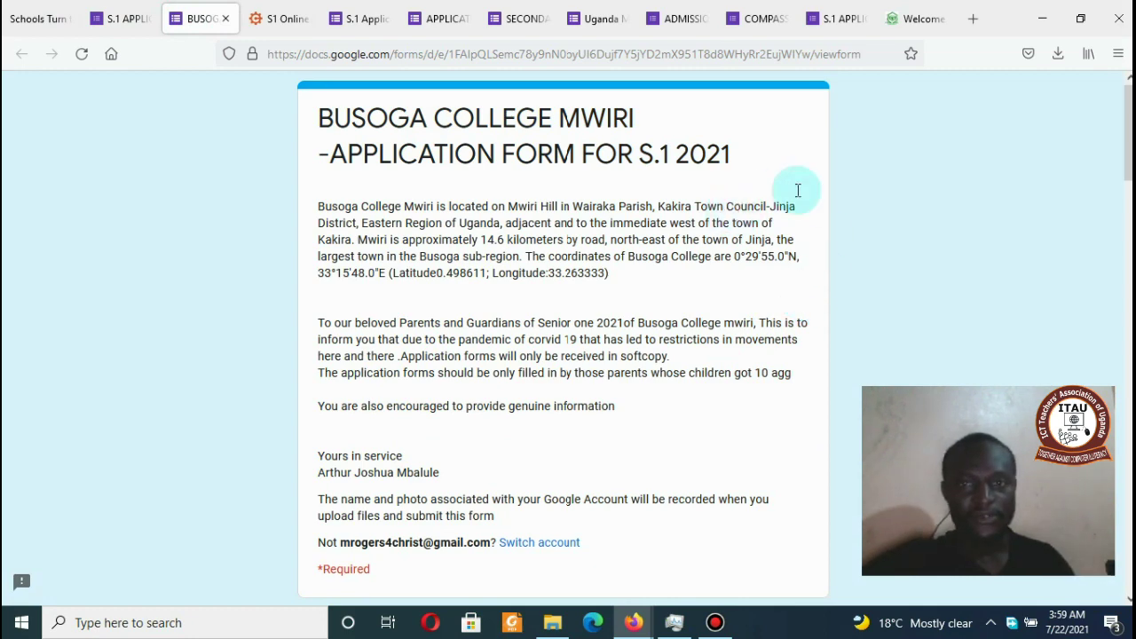
{"action": "left_click_drag", "start_coordinate": [1129, 147], "coordinate": [1080, 296]}
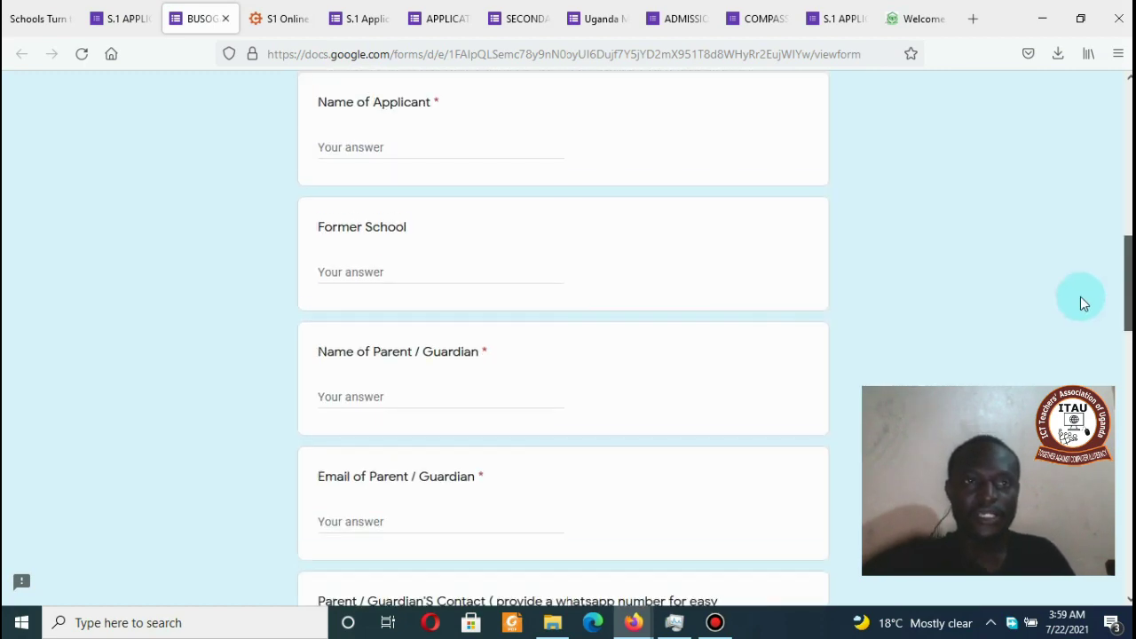
Step: Examine Gayaza High School's S1 online application and the questions in Nabisunsa Girls' School's S.1 application form
{"action": "left_click", "coordinate": [283, 18]}
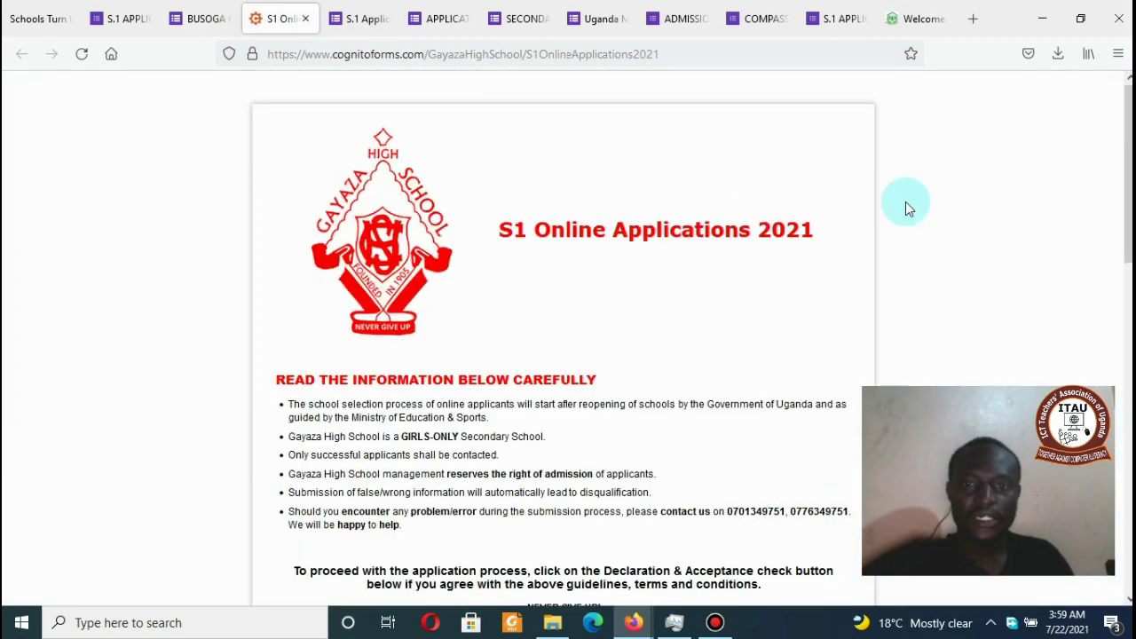
{"action": "left_click_drag", "start_coordinate": [1129, 153], "coordinate": [1129, 492]}
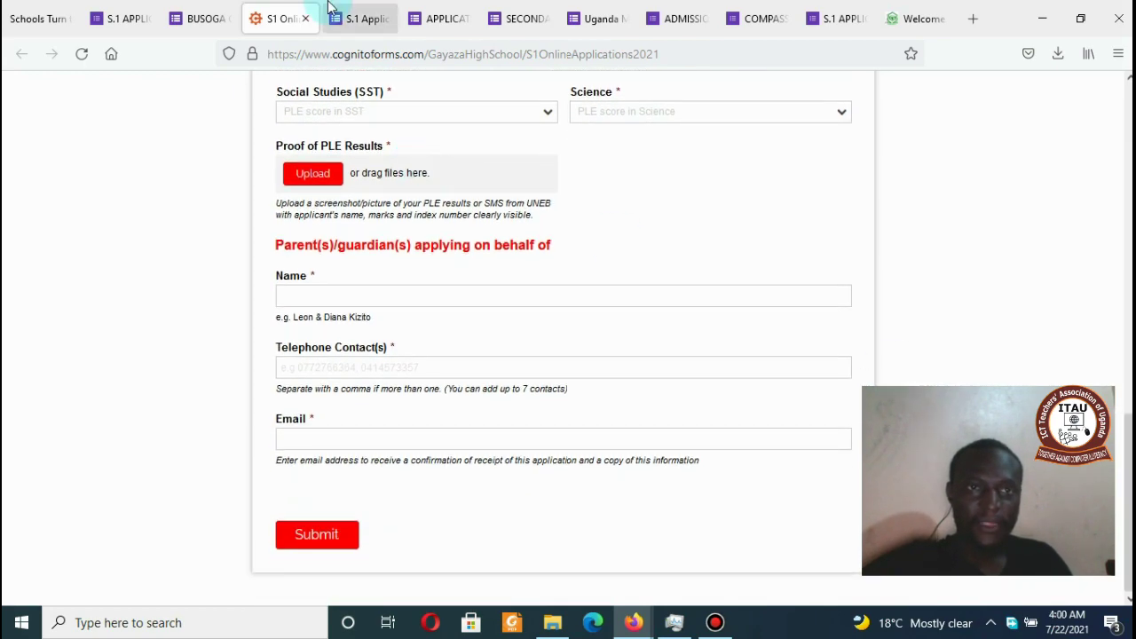
{"action": "left_click", "coordinate": [359, 18]}
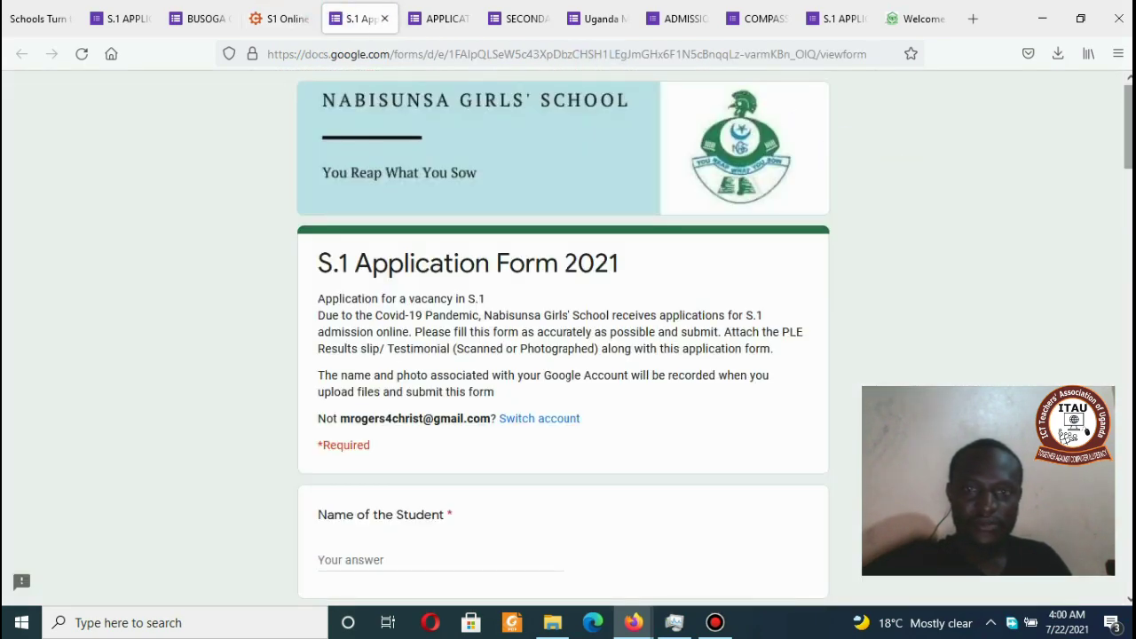
{"action": "left_click_drag", "start_coordinate": [1129, 124], "coordinate": [1129, 344]}
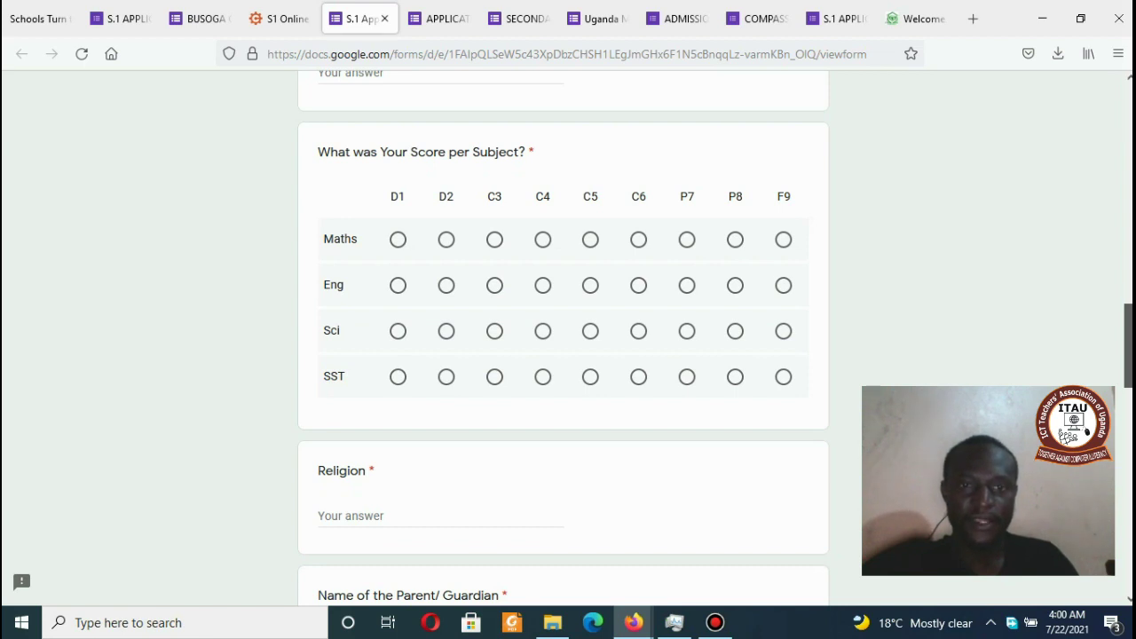
{"action": "left_click_drag", "start_coordinate": [1129, 379], "coordinate": [1023, 240]}
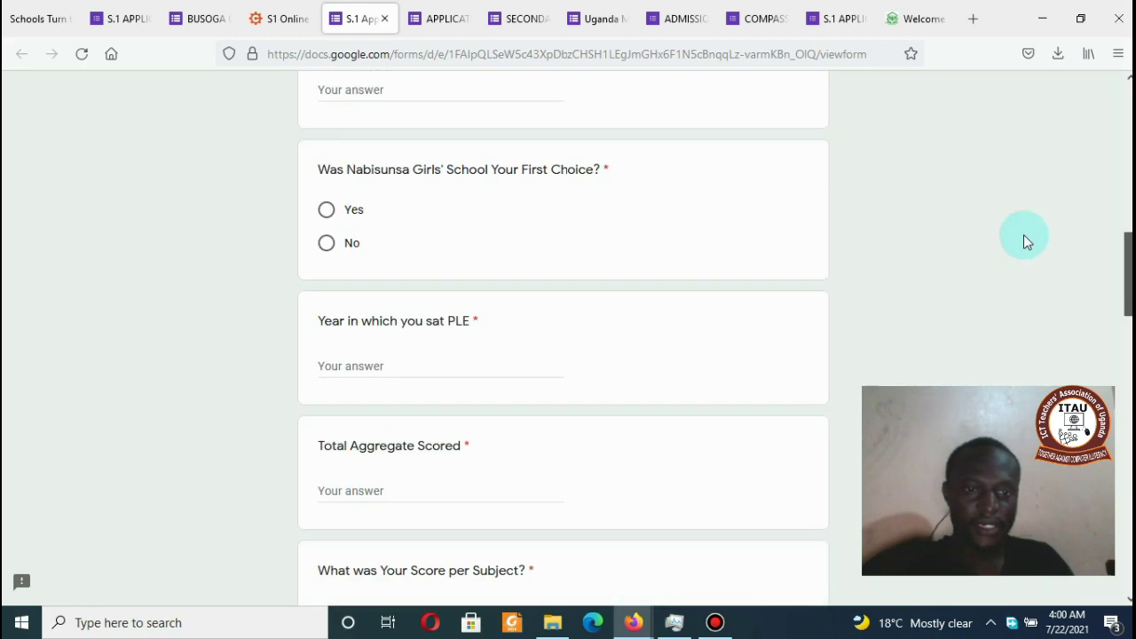
Step: Examine the fields of the Uganda Martyrs High School Lubaga application form, including its PLE results section
{"action": "left_click", "coordinate": [441, 11]}
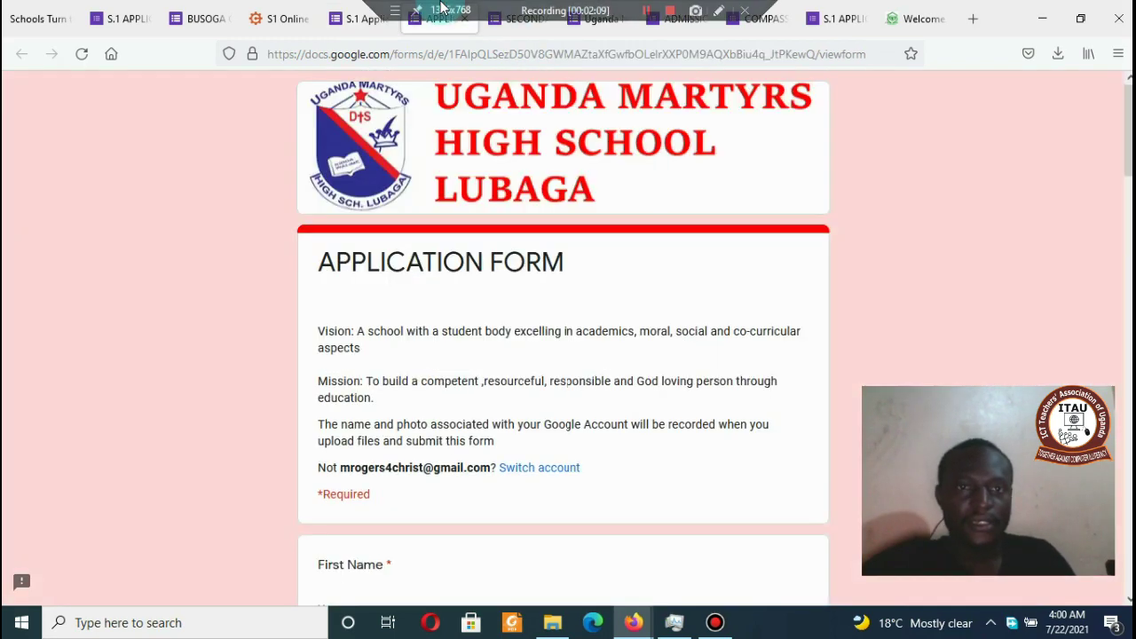
{"action": "scroll", "coordinate": [1127, 133], "scroll_direction": "down", "scroll_amount": 3}
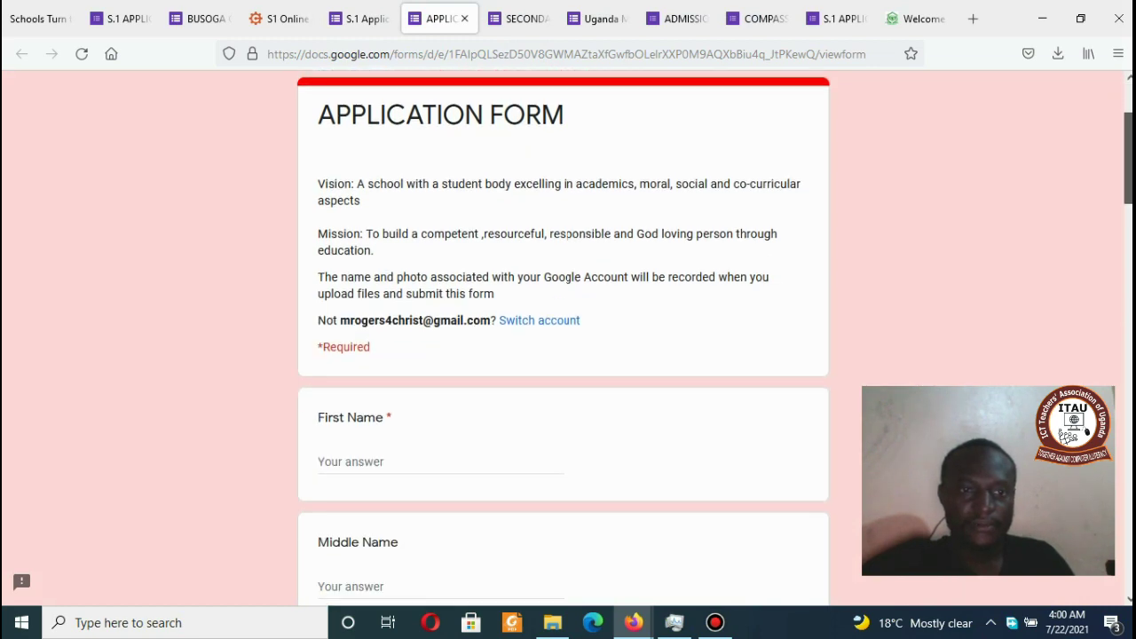
{"action": "scroll", "coordinate": [563, 337], "scroll_direction": "down", "scroll_amount": 3}
{"action": "scroll", "coordinate": [562, 338], "scroll_direction": "down", "scroll_amount": 10}
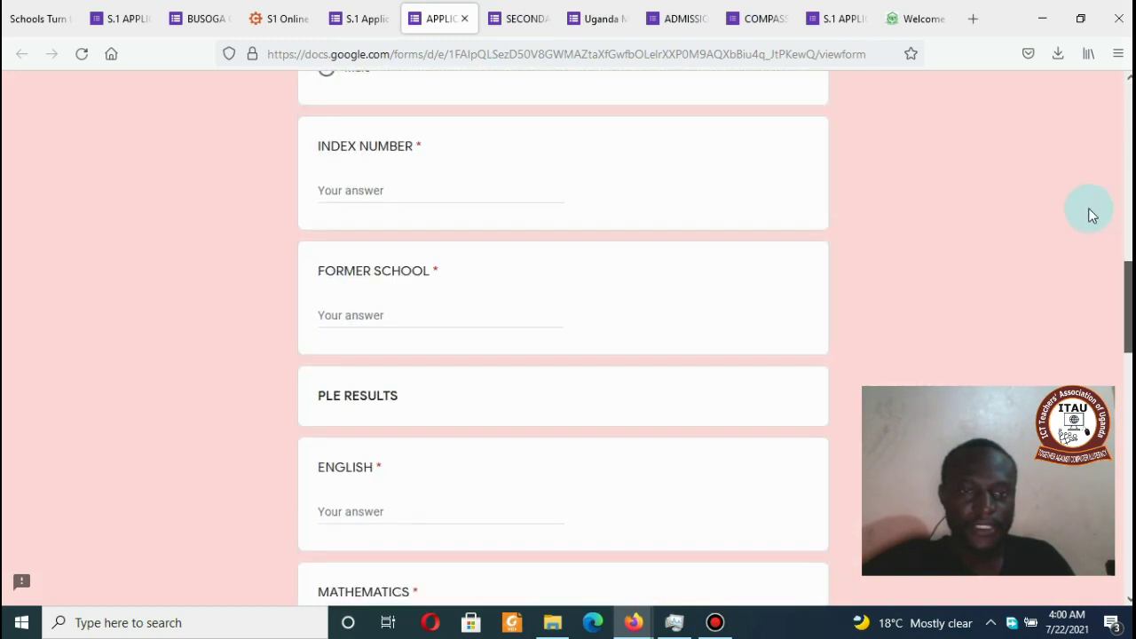
{"action": "scroll", "coordinate": [1082, 195], "scroll_direction": "up", "scroll_amount": 10}
{"action": "scroll", "coordinate": [1098, 224], "scroll_direction": "down", "scroll_amount": 20}
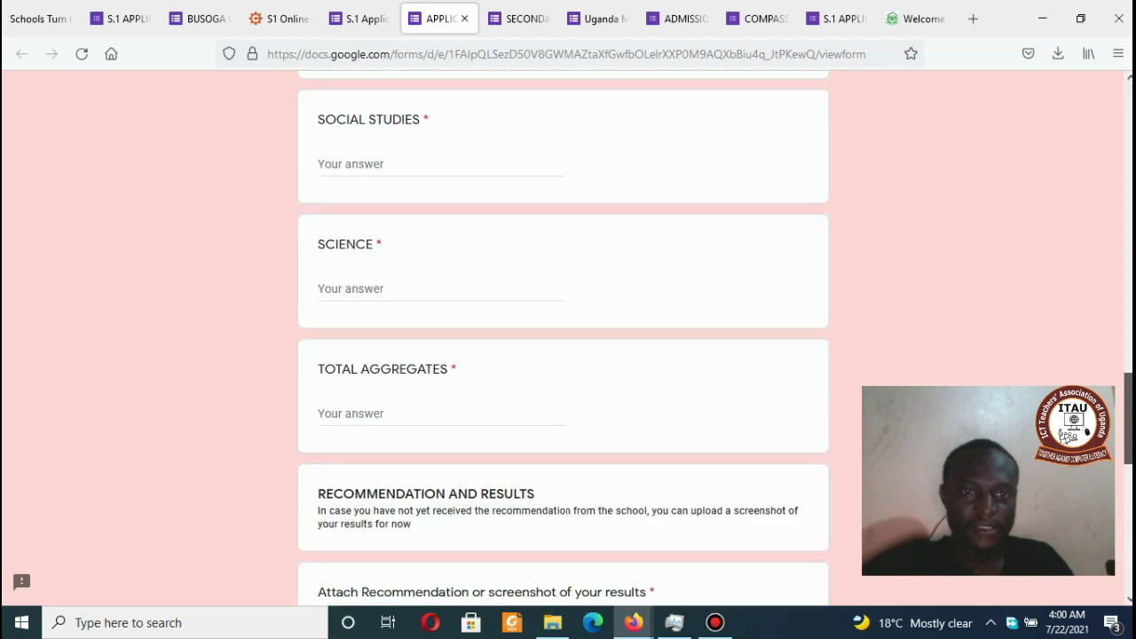
{"action": "scroll", "coordinate": [981, 142], "scroll_direction": "up", "scroll_amount": 20}
Step: Review the Greenhill Academy secondary school application form from the student name to the class for which admission is sought
{"action": "left_click", "coordinate": [512, 9]}
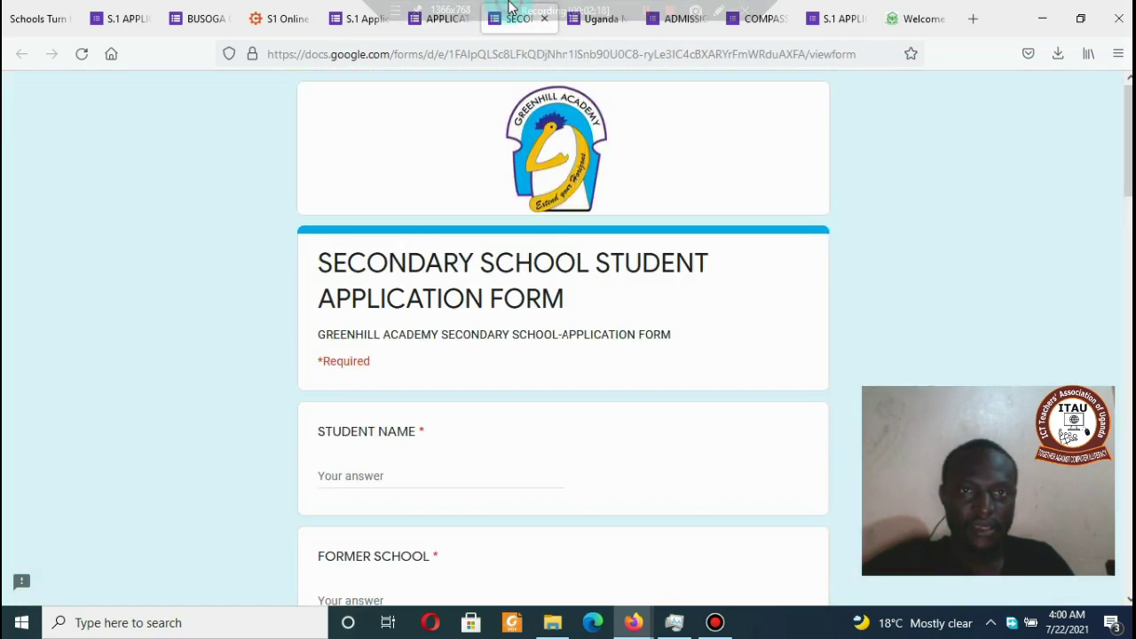
{"action": "scroll", "coordinate": [1116, 124], "scroll_direction": "down", "scroll_amount": 4}
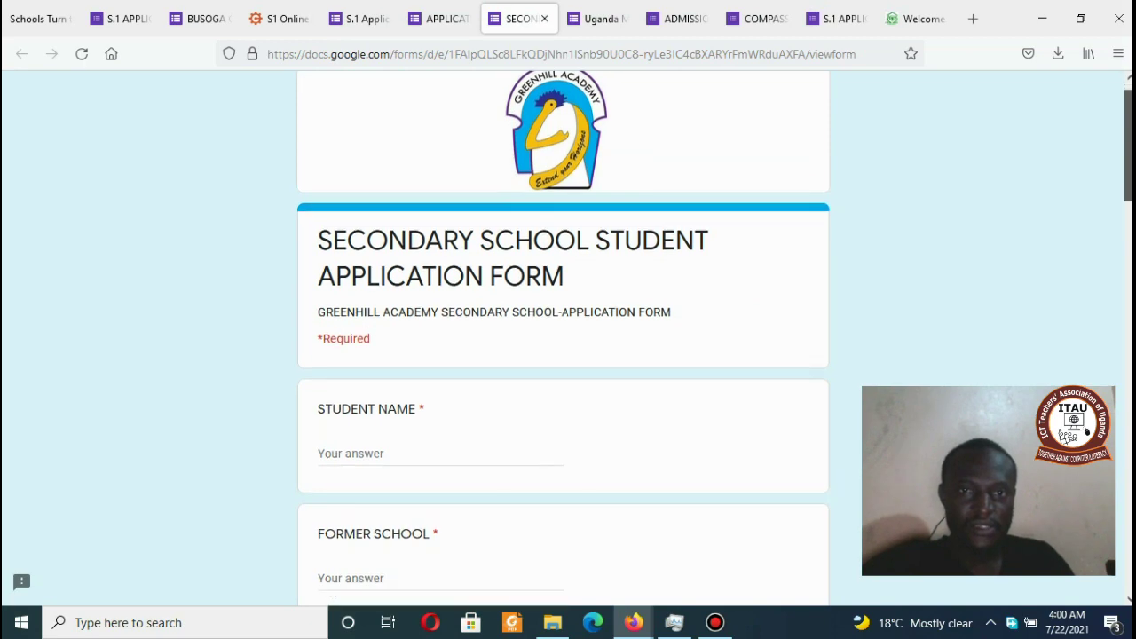
{"action": "scroll", "coordinate": [1115, 124], "scroll_direction": "up", "scroll_amount": 4}
{"action": "scroll", "coordinate": [1116, 124], "scroll_direction": "down", "scroll_amount": 3}
{"action": "scroll", "coordinate": [563, 337], "scroll_direction": "down", "scroll_amount": 10}
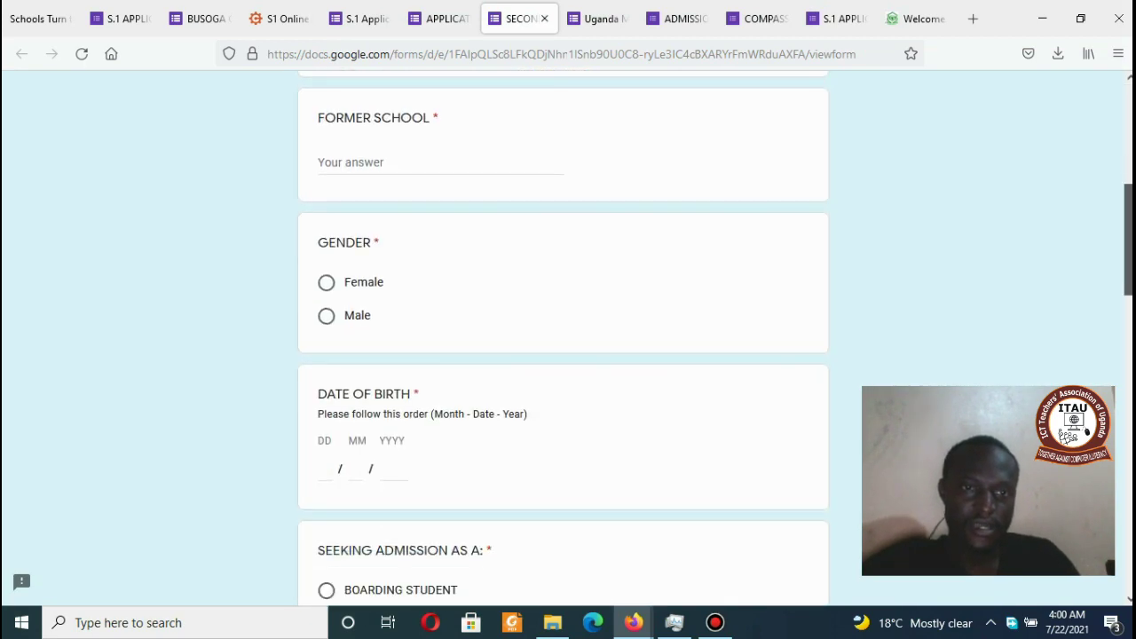
{"action": "scroll", "coordinate": [562, 338], "scroll_direction": "down", "scroll_amount": 5}
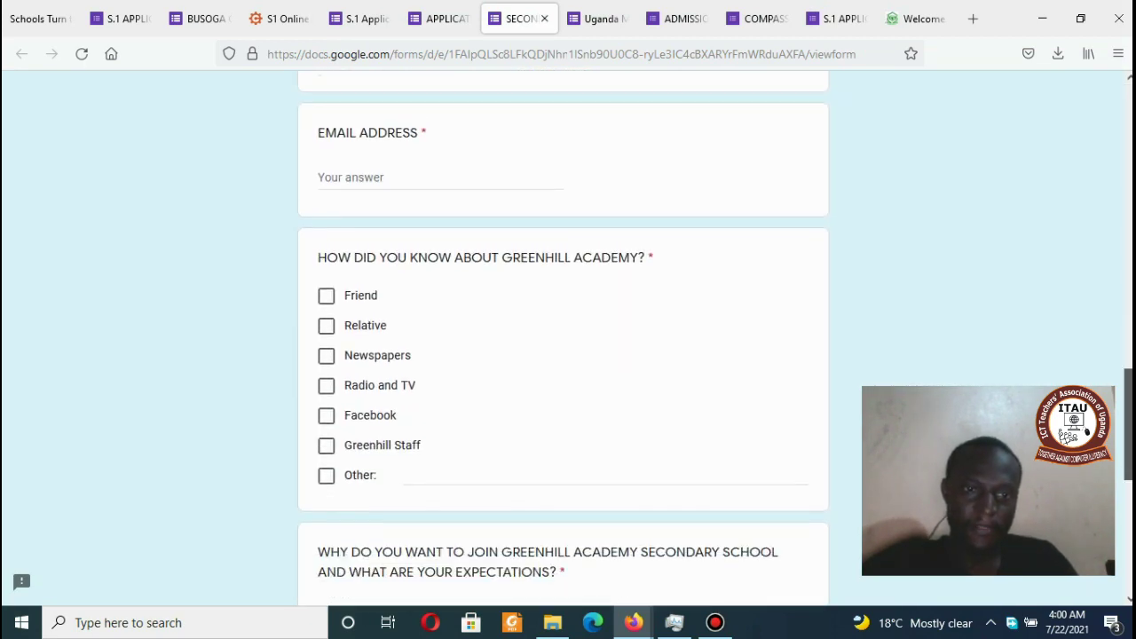
{"action": "scroll", "coordinate": [563, 337], "scroll_direction": "down", "scroll_amount": 2}
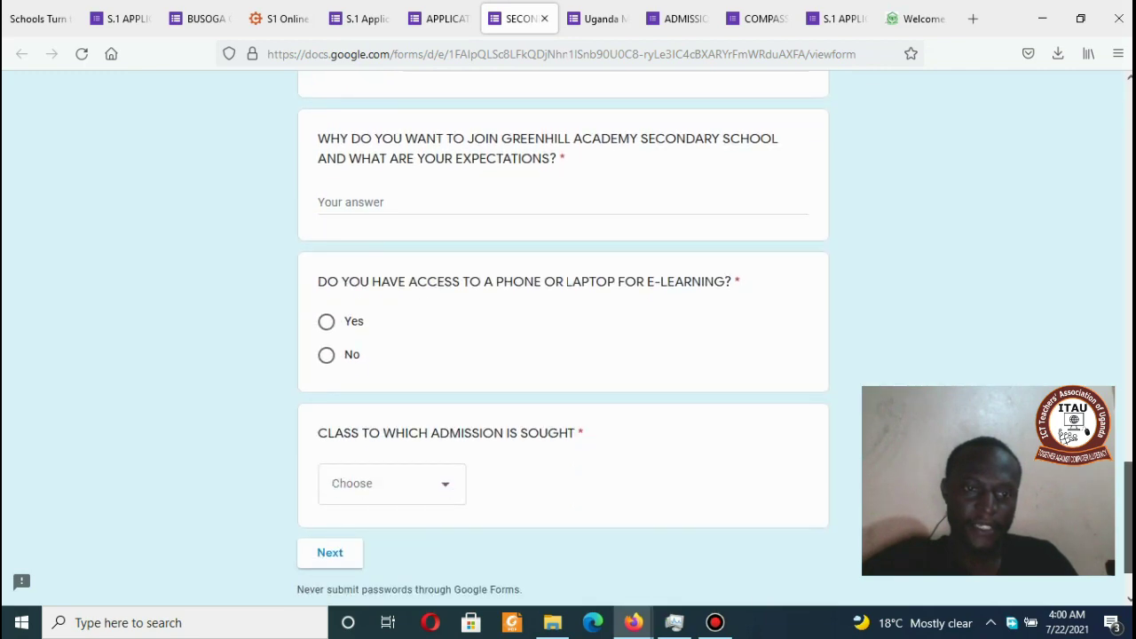
{"action": "scroll", "coordinate": [1059, 310], "scroll_direction": "up", "scroll_amount": 15}
Step: Review the Uganda Martyrs S.S Namugongo S.1 application form through to the end of its first page
{"action": "left_click_drag", "start_coordinate": [1010, 69], "coordinate": [543, 2]}
{"action": "mouse_move", "coordinate": [543, 2]}
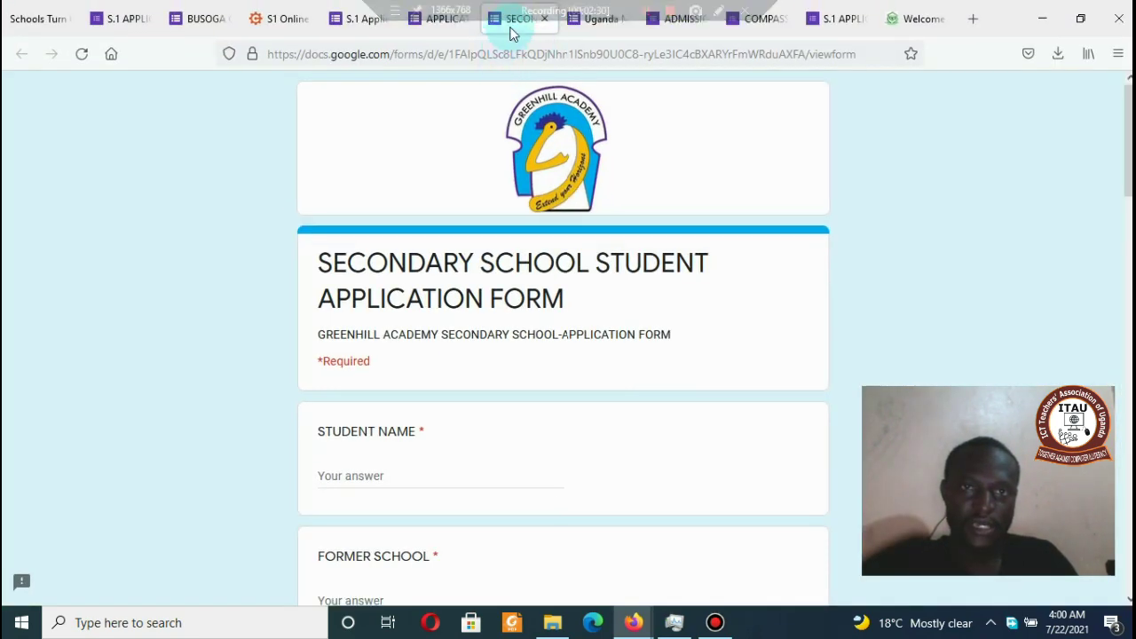
{"action": "left_click", "coordinate": [588, 19]}
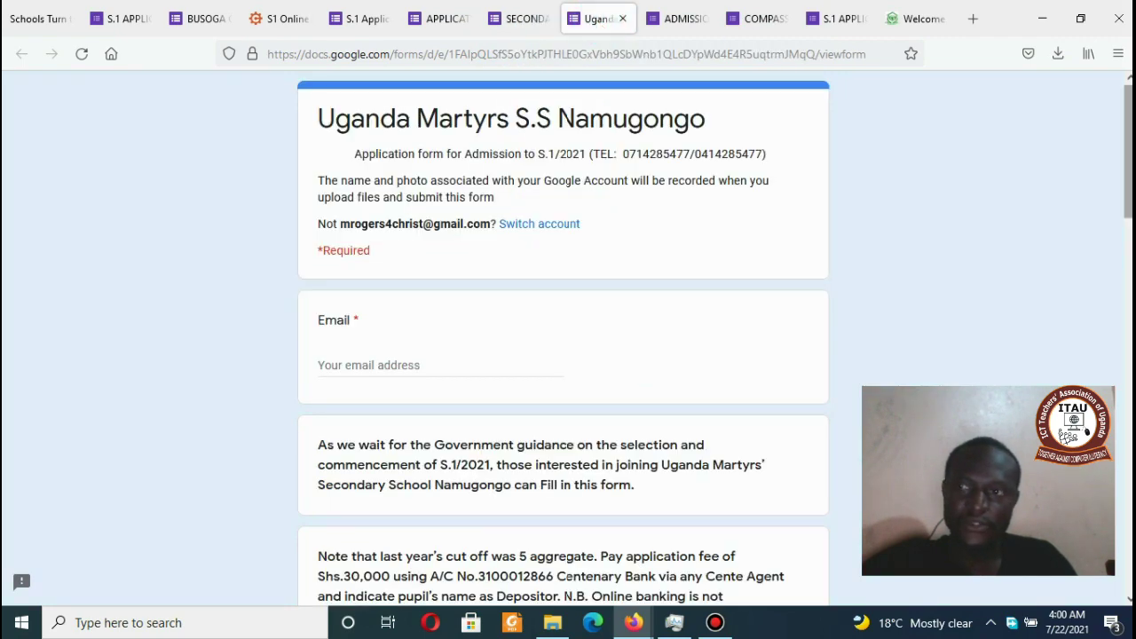
{"action": "scroll", "coordinate": [562, 355], "scroll_direction": "down", "scroll_amount": 7}
{"action": "scroll", "coordinate": [563, 337], "scroll_direction": "down", "scroll_amount": 7}
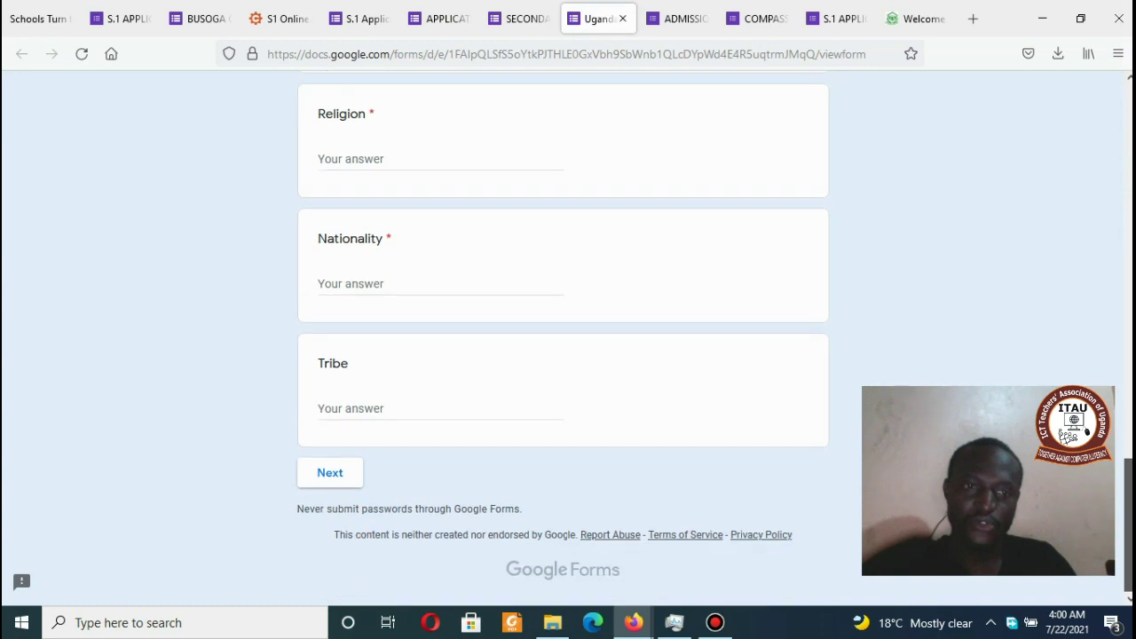
{"action": "scroll", "coordinate": [1029, 267], "scroll_direction": "up", "scroll_amount": 15}
Step: Look over the fields of the Elite High School Entebbe admission details form
{"action": "left_click", "coordinate": [674, 19]}
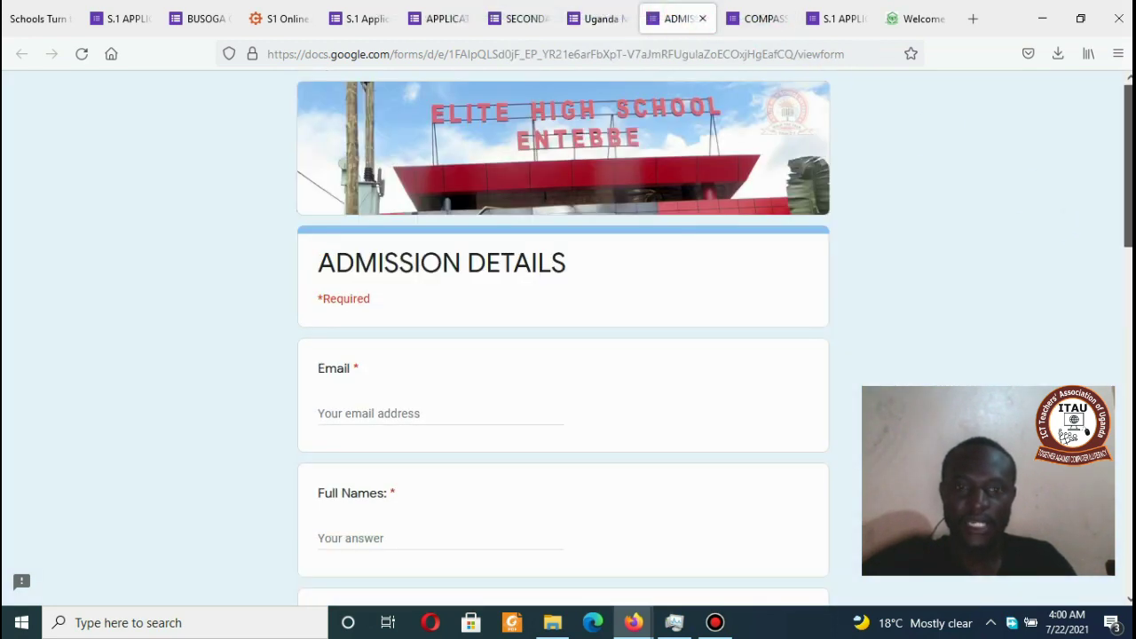
{"action": "scroll", "coordinate": [1092, 178], "scroll_direction": "down", "scroll_amount": 10}
{"action": "scroll", "coordinate": [1047, 127], "scroll_direction": "up", "scroll_amount": 8}
{"action": "scroll", "coordinate": [1047, 127], "scroll_direction": "up", "scroll_amount": 3}
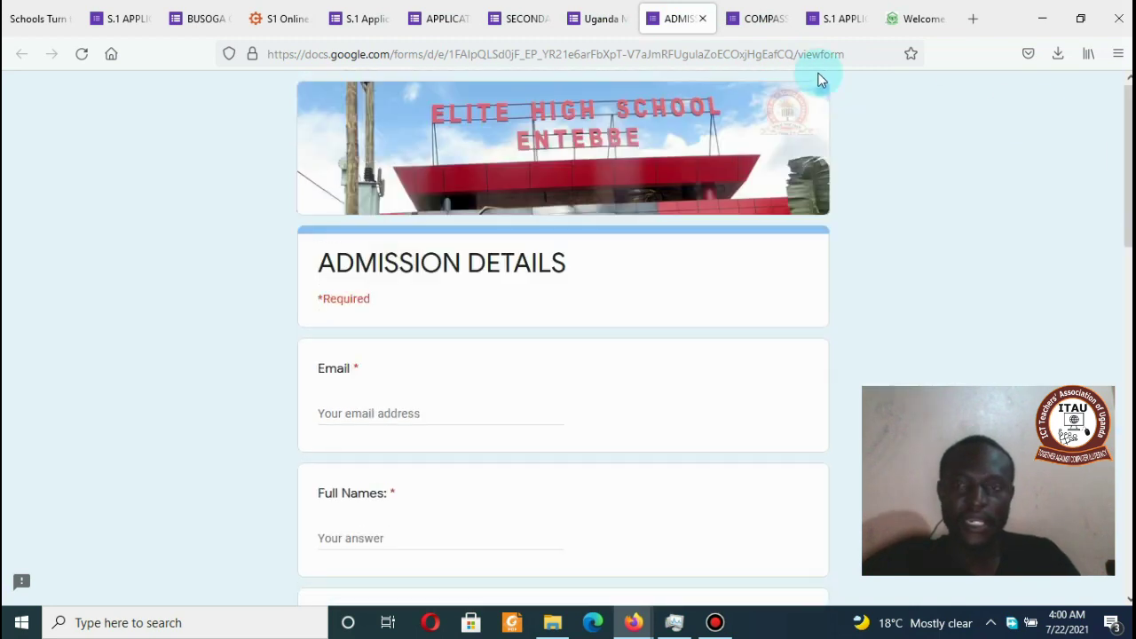
Step: Examine Trinity College Nabbingo's compassionate consideration form and Kitante Hill School's S.1 application form
{"action": "left_click", "coordinate": [744, 18]}
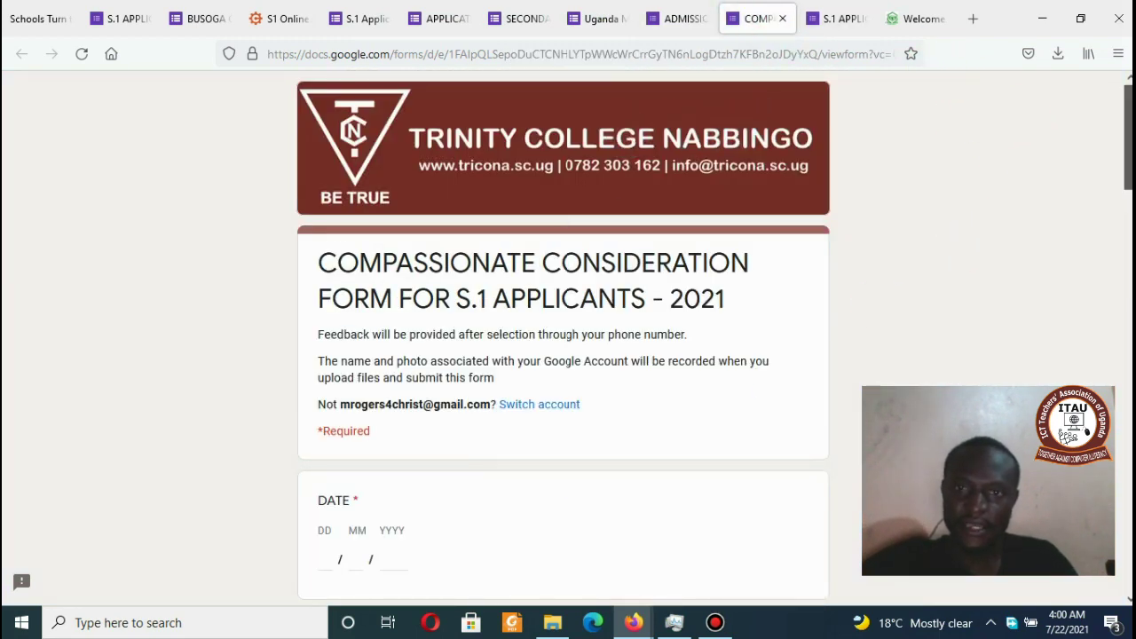
{"action": "scroll", "coordinate": [729, 403], "scroll_direction": "down", "scroll_amount": 15}
{"action": "scroll", "coordinate": [971, 71], "scroll_direction": "up", "scroll_amount": 15}
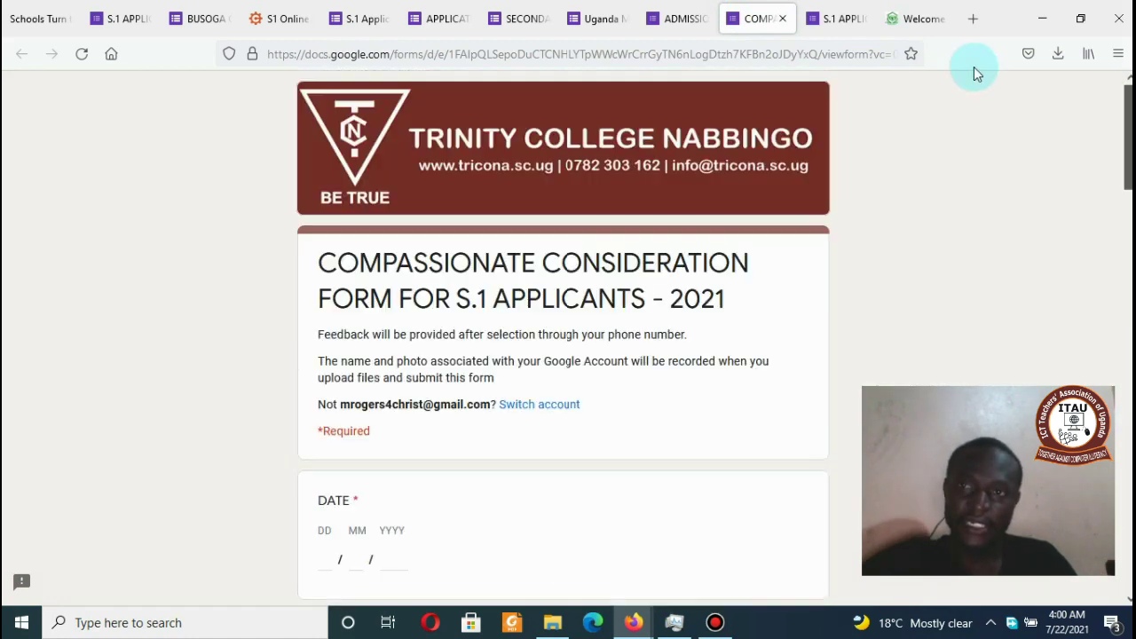
{"action": "left_click", "coordinate": [818, 15]}
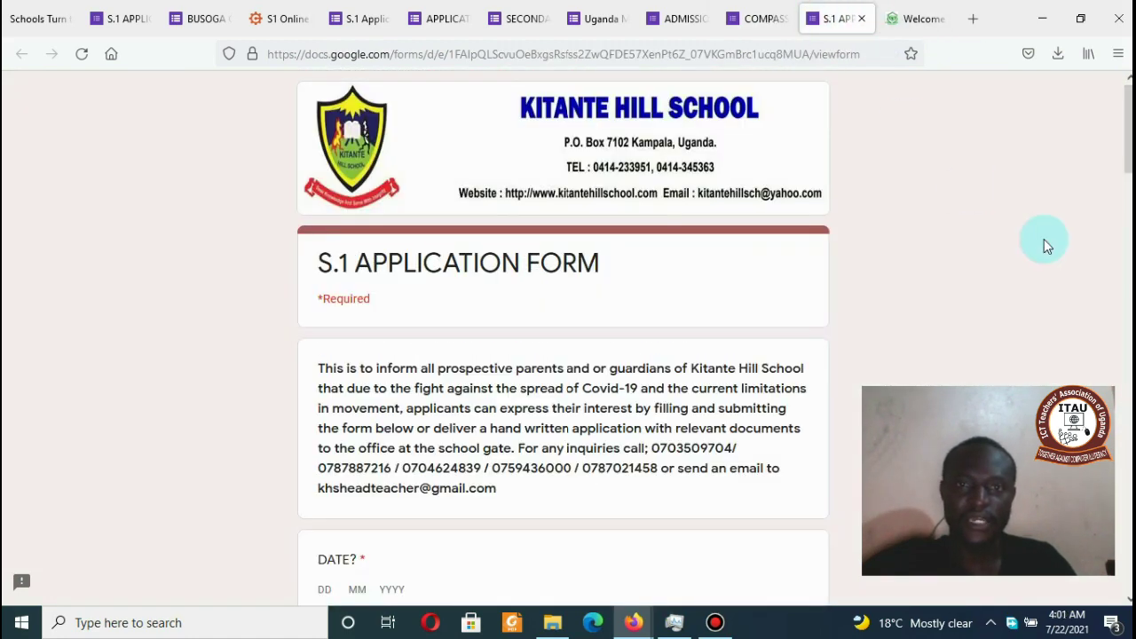
{"action": "left_click_drag", "start_coordinate": [1129, 165], "coordinate": [1055, 147]}
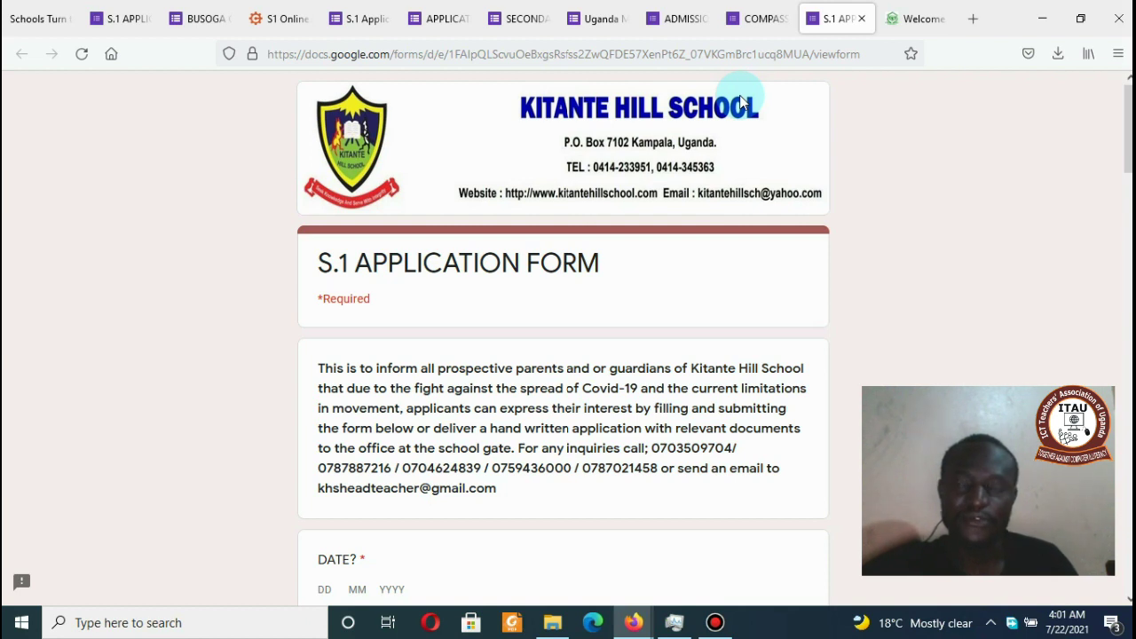
Step: Go to google.com in a new browser tab
{"action": "left_click", "coordinate": [974, 22]}
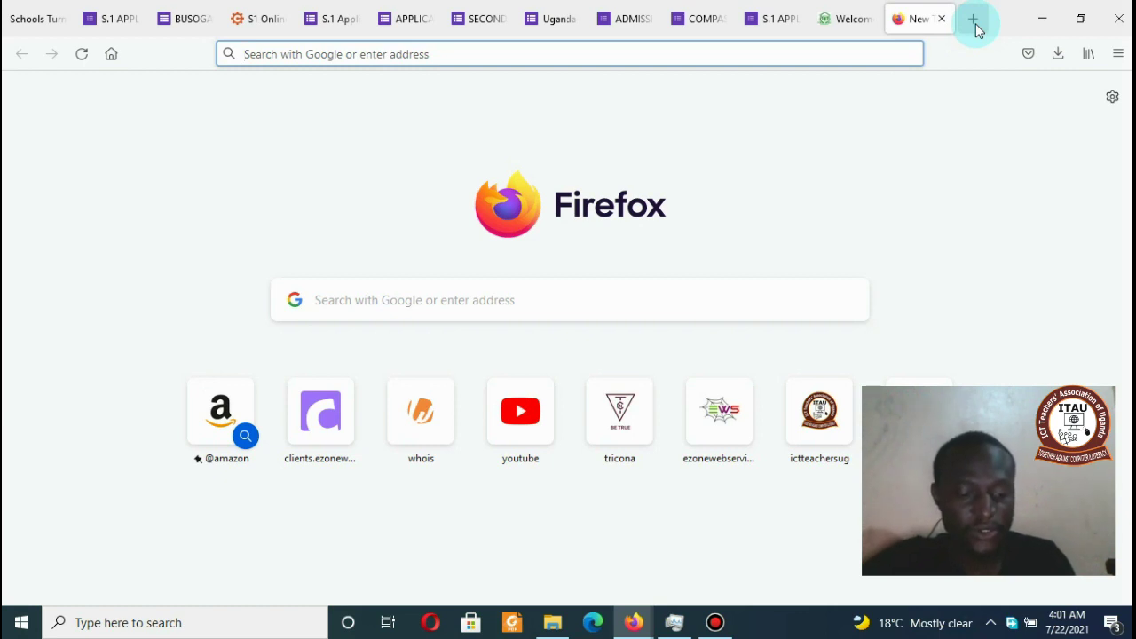
{"action": "type", "text": "goo"}
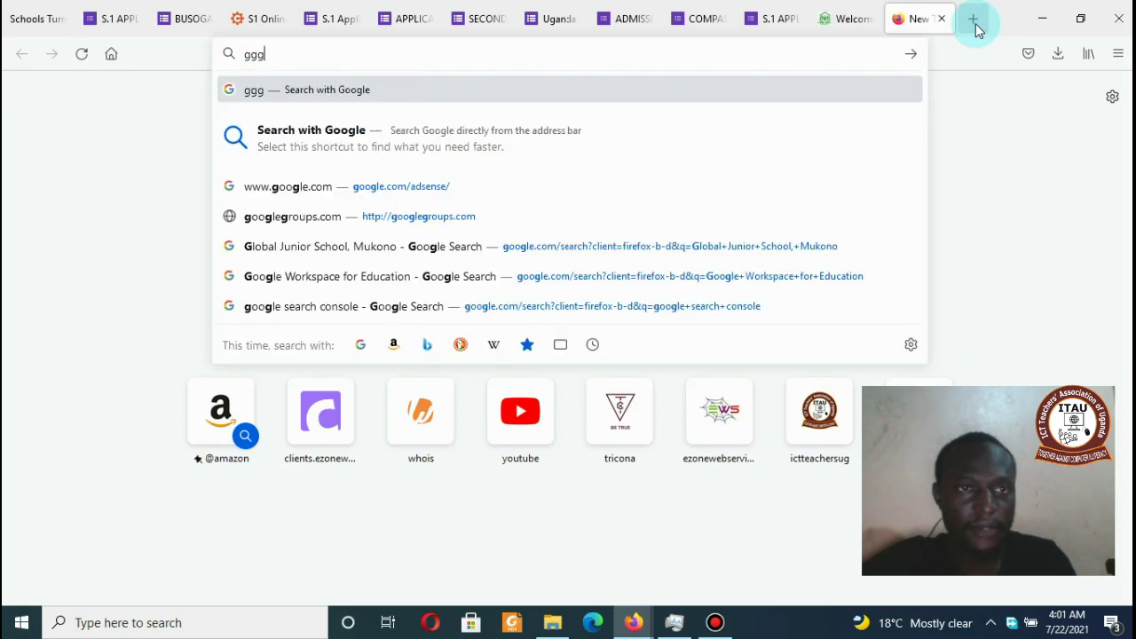
{"action": "key", "text": "BackSpace"}
{"action": "key", "text": "BackSpace"}
{"action": "key", "text": "BackSpace"}
{"action": "type", "text": "google.com/"}
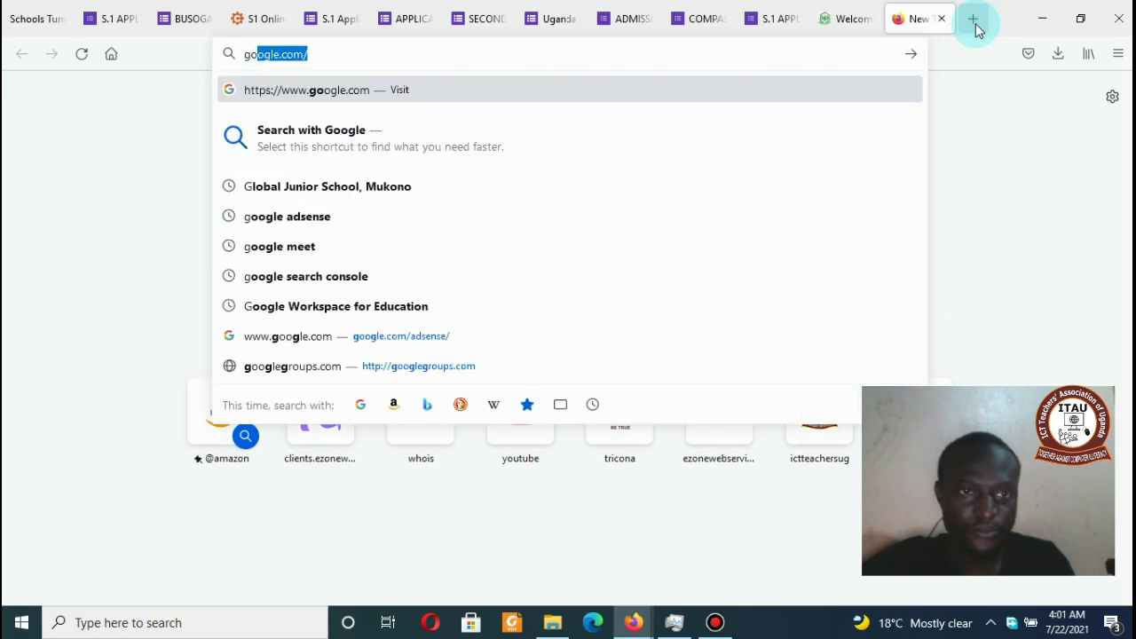
{"action": "key", "text": "Return"}
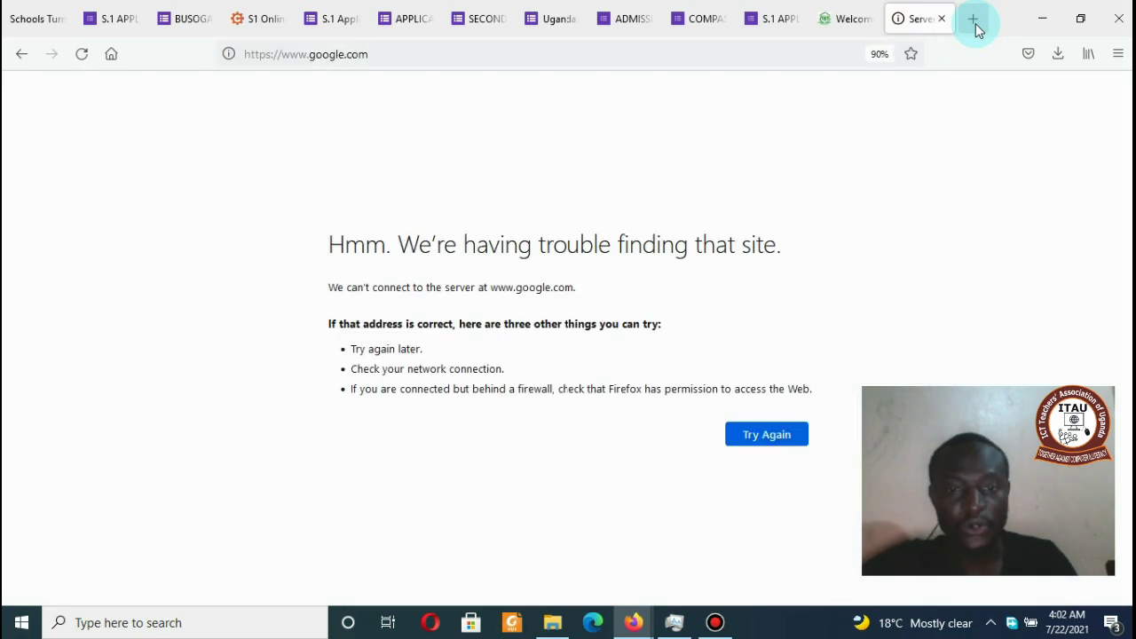
Step: Connect to the Sharebility Uganda1 Wi-Fi network, reload the Google page and dismiss the pop-up notification
{"action": "left_click", "coordinate": [992, 624]}
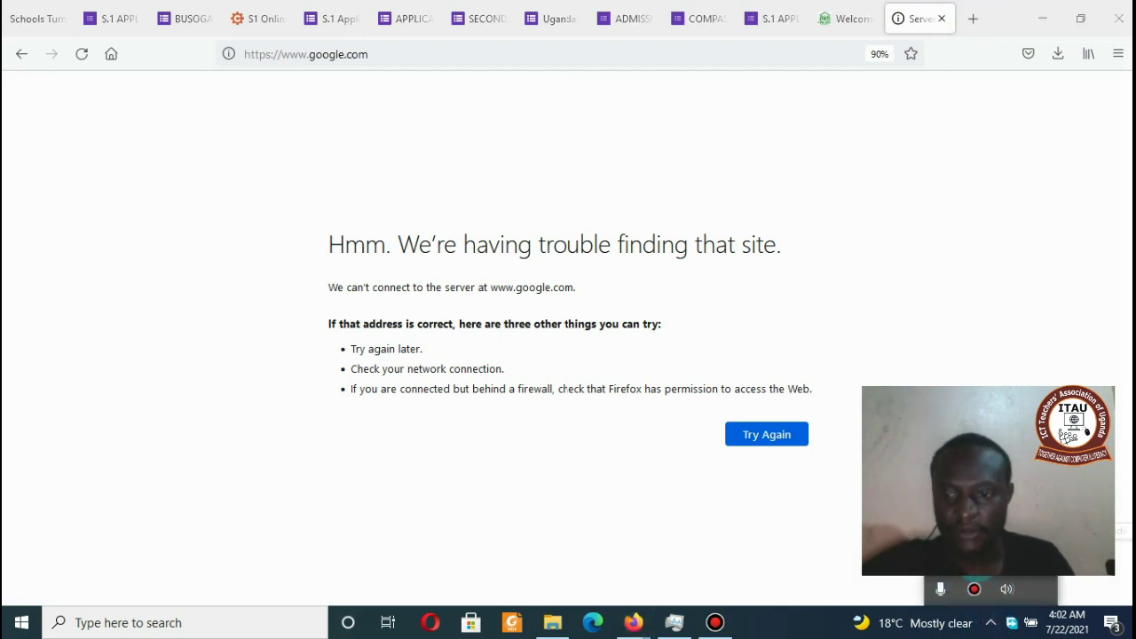
{"action": "left_click", "coordinate": [1030, 623]}
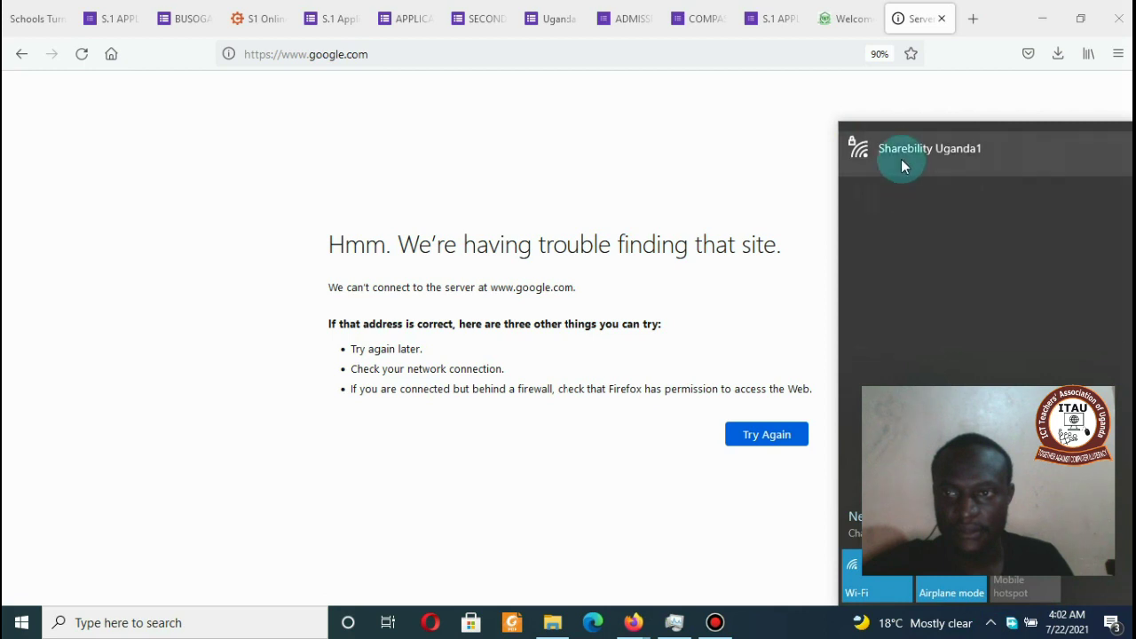
{"action": "left_click", "coordinate": [902, 159]}
{"action": "left_click", "coordinate": [1059, 223]}
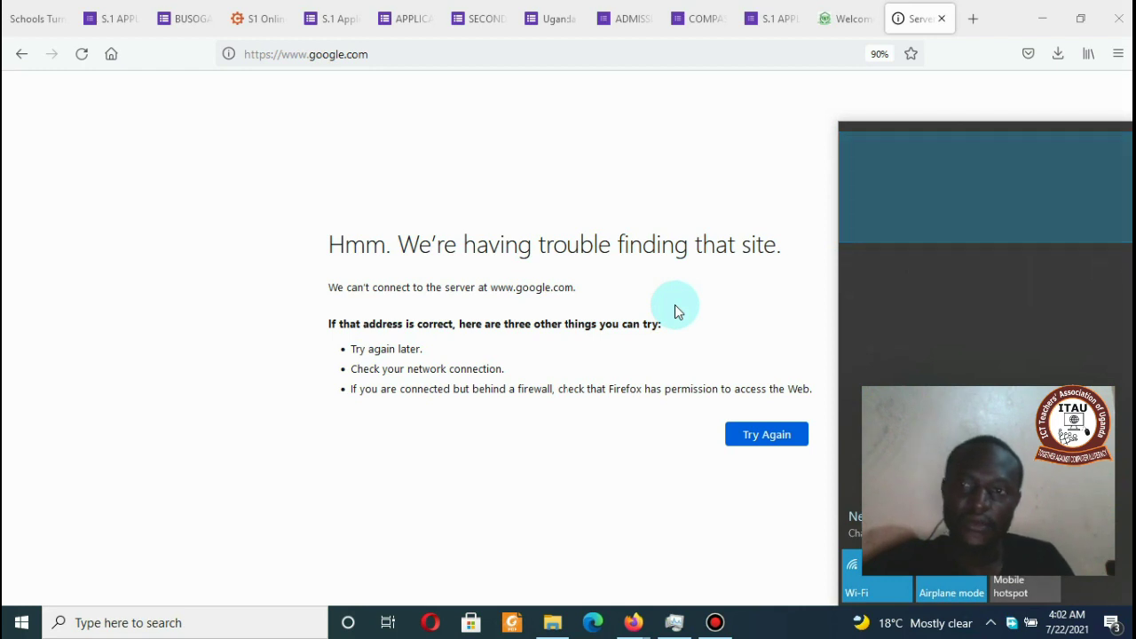
{"action": "left_click", "coordinate": [750, 444]}
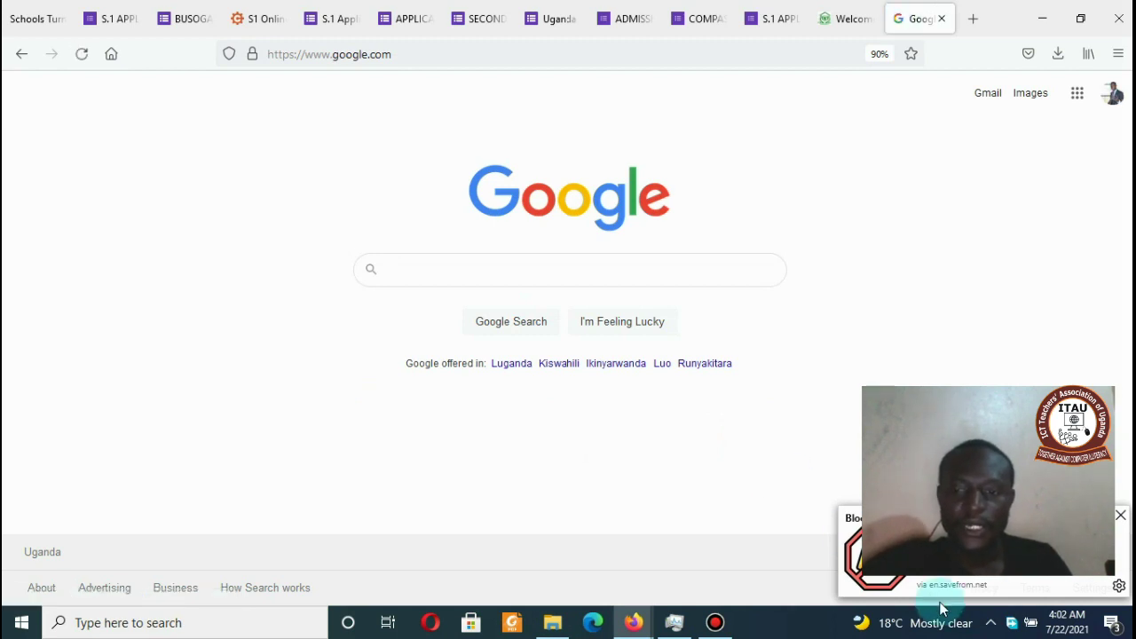
{"action": "left_click", "coordinate": [1121, 517]}
Step: Search Google for "google forms" and open the "To continue to Forms" result
{"action": "left_click", "coordinate": [510, 268]}
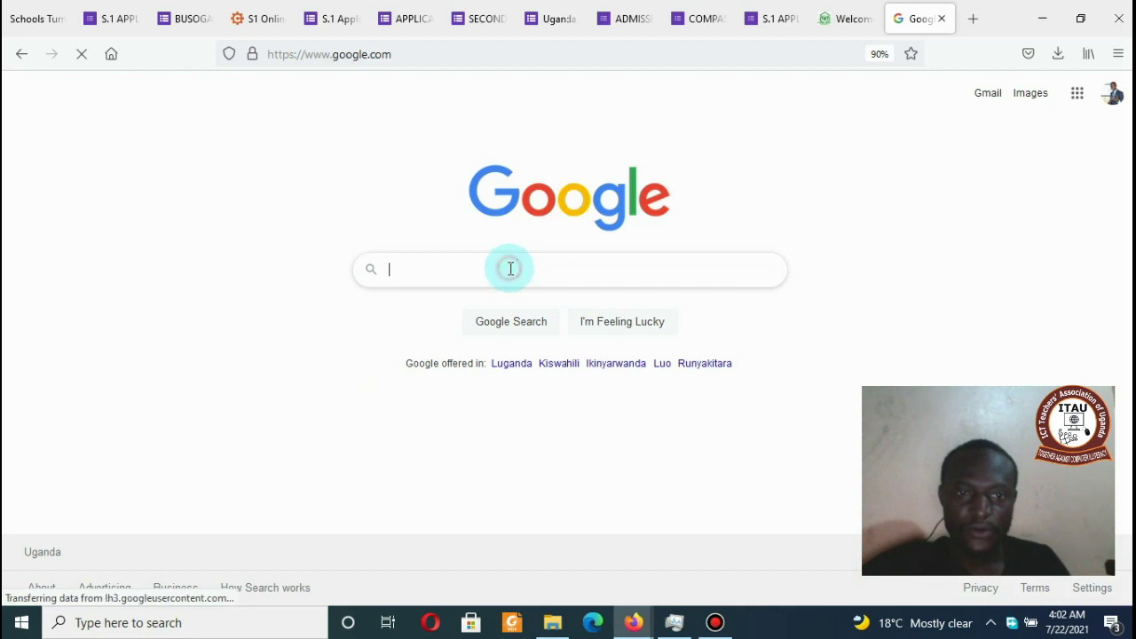
{"action": "type", "text": "google"}
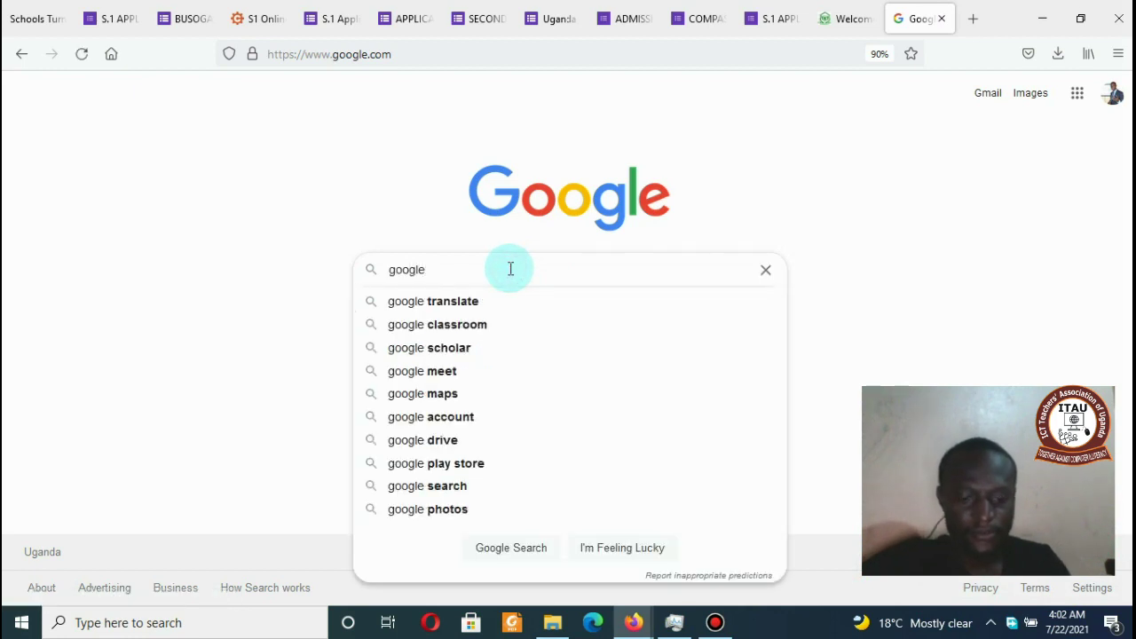
{"action": "type", "text": " forms"}
{"action": "key", "text": "Return"}
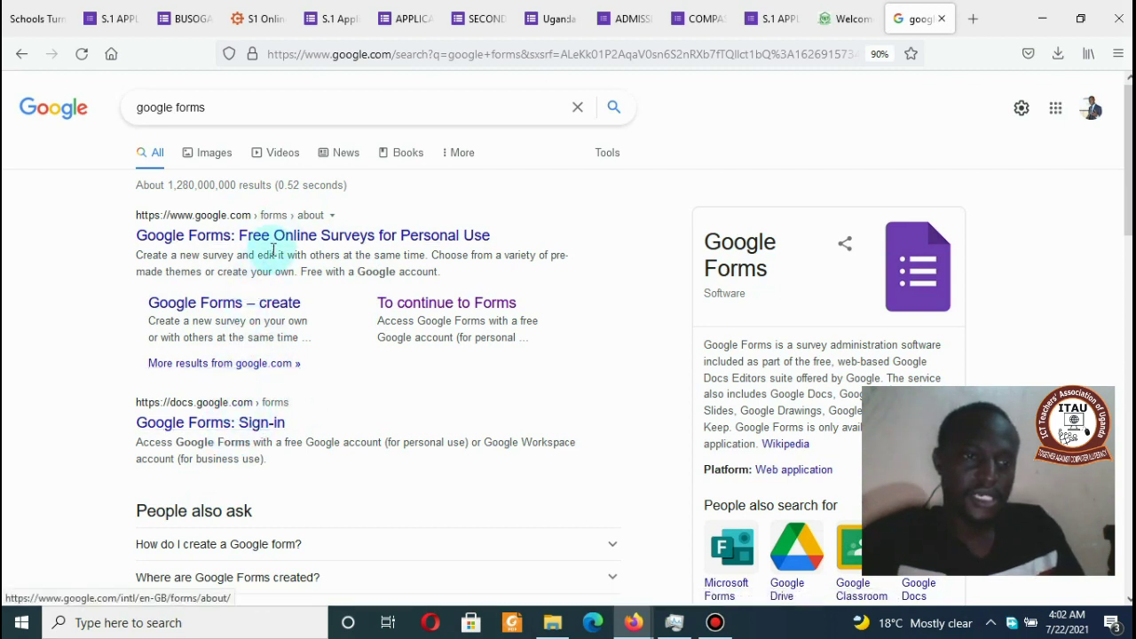
{"action": "left_click", "coordinate": [423, 305]}
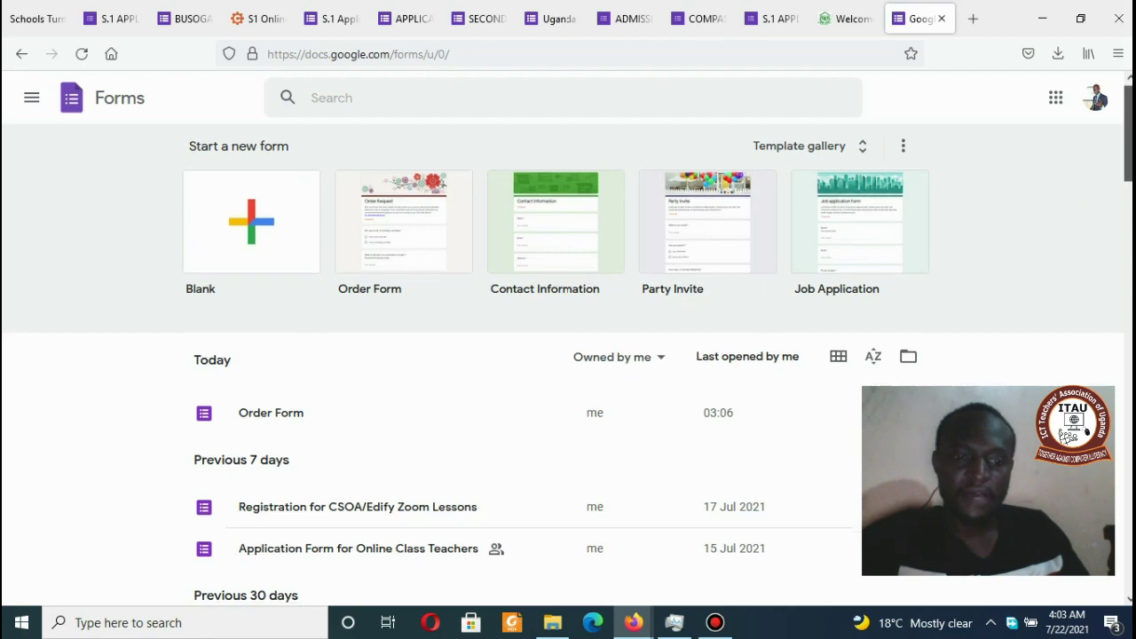
Step: Find the "Wordcamp Kampala 2018: ICT Teachers Attendance" form among the earlier forms and open it for editing
{"action": "scroll", "coordinate": [568, 355], "scroll_direction": "down", "scroll_amount": 6}
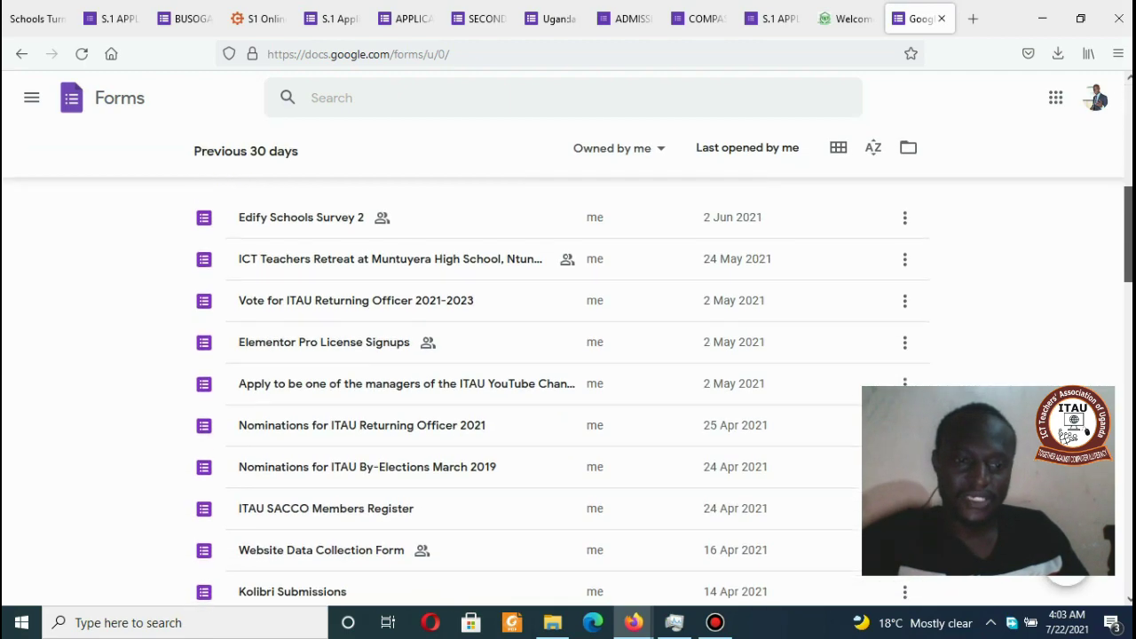
{"action": "scroll", "coordinate": [568, 391], "scroll_direction": "down", "scroll_amount": 5}
{"action": "scroll", "coordinate": [568, 390], "scroll_direction": "down", "scroll_amount": 4}
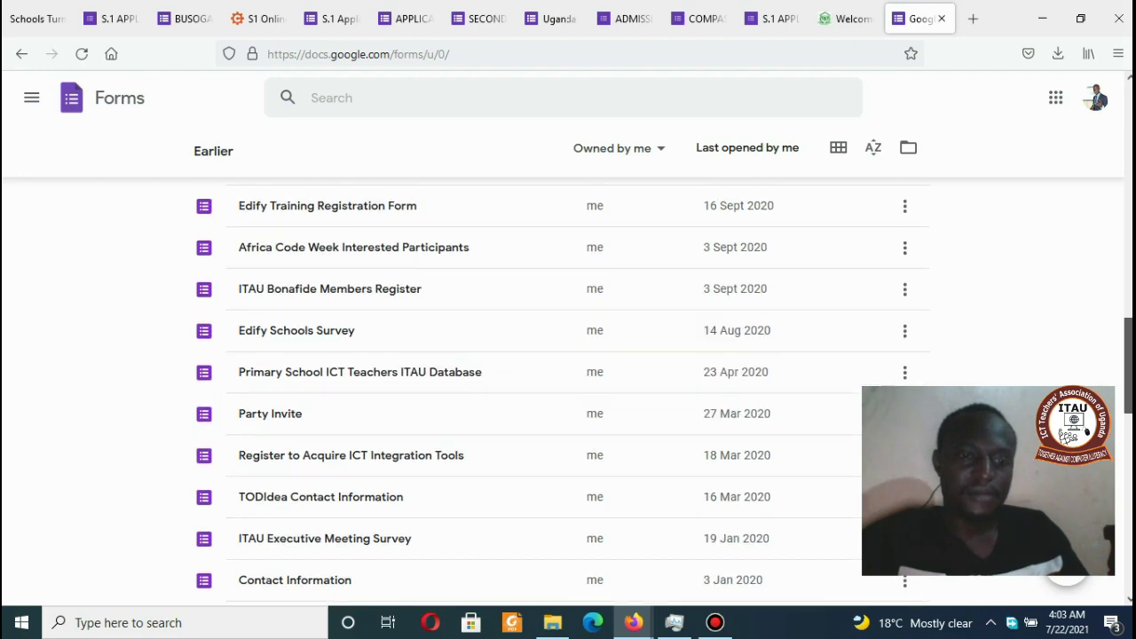
{"action": "scroll", "coordinate": [568, 391], "scroll_direction": "down", "scroll_amount": 5}
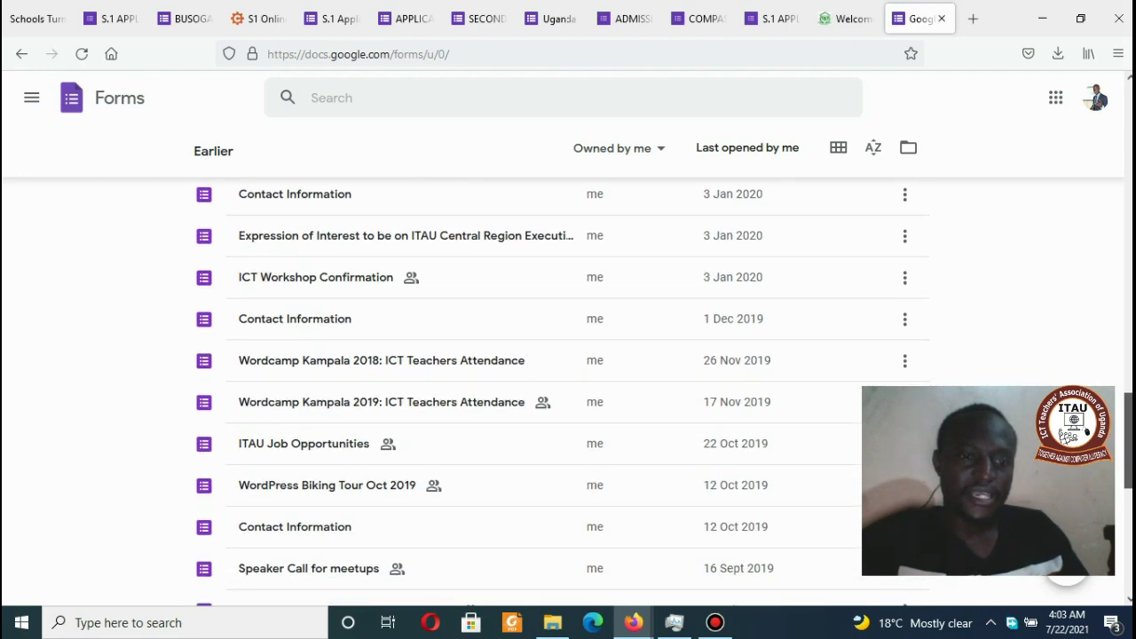
{"action": "scroll", "coordinate": [568, 390], "scroll_direction": "down", "scroll_amount": 1}
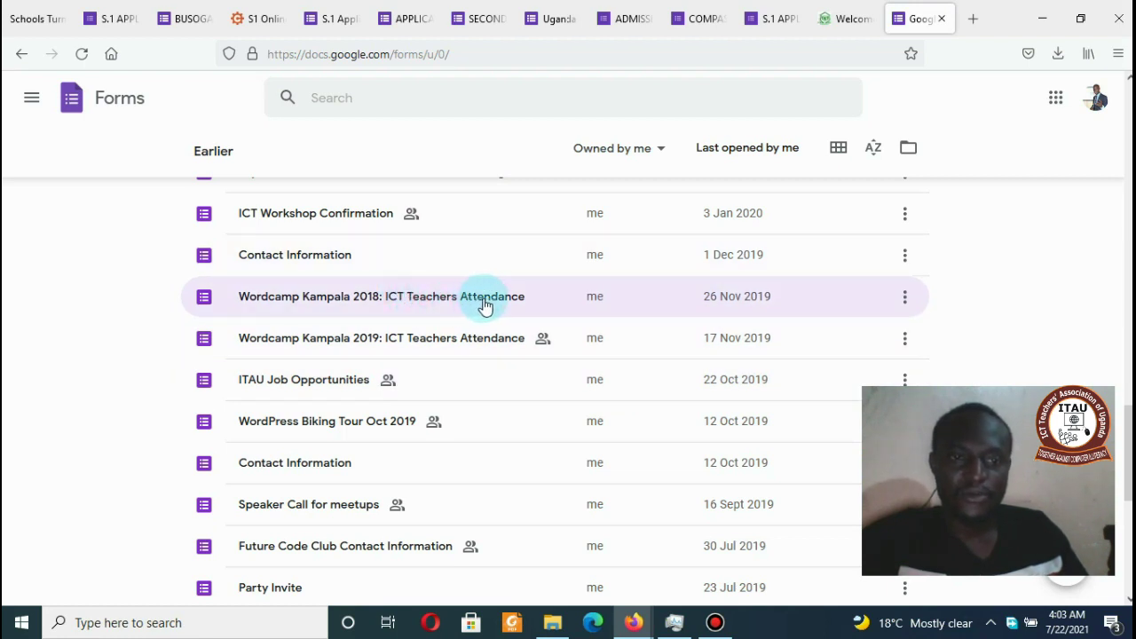
{"action": "left_click", "coordinate": [426, 303]}
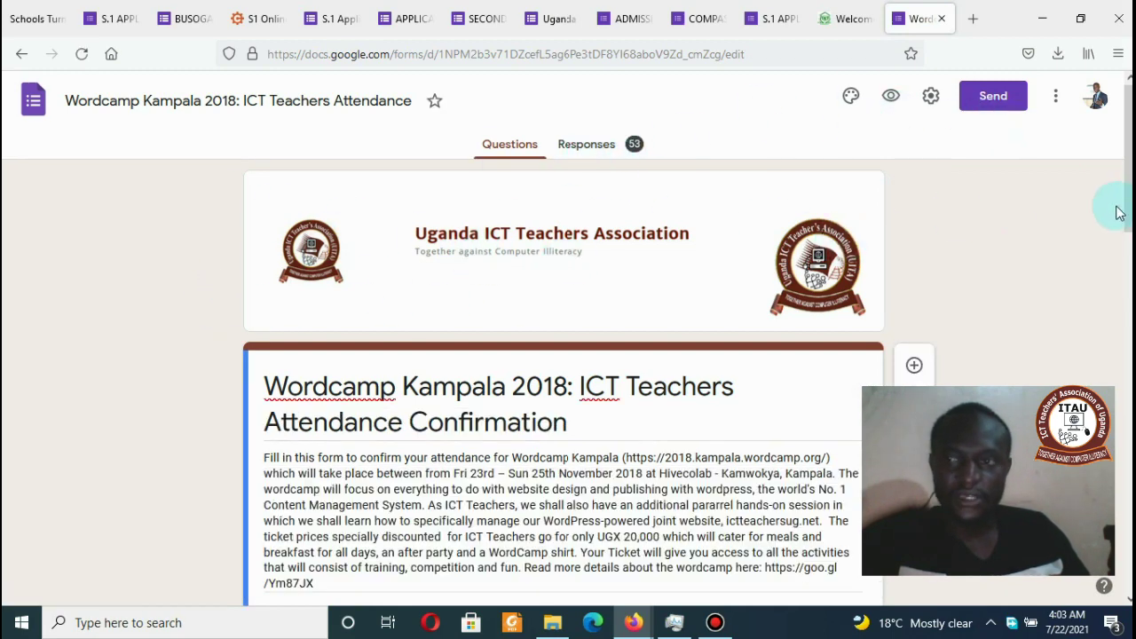
Step: Examine the title and the introductory description of the Wordcamp Kampala 2018 form
{"action": "scroll", "coordinate": [1120, 213], "scroll_direction": "down", "scroll_amount": 3}
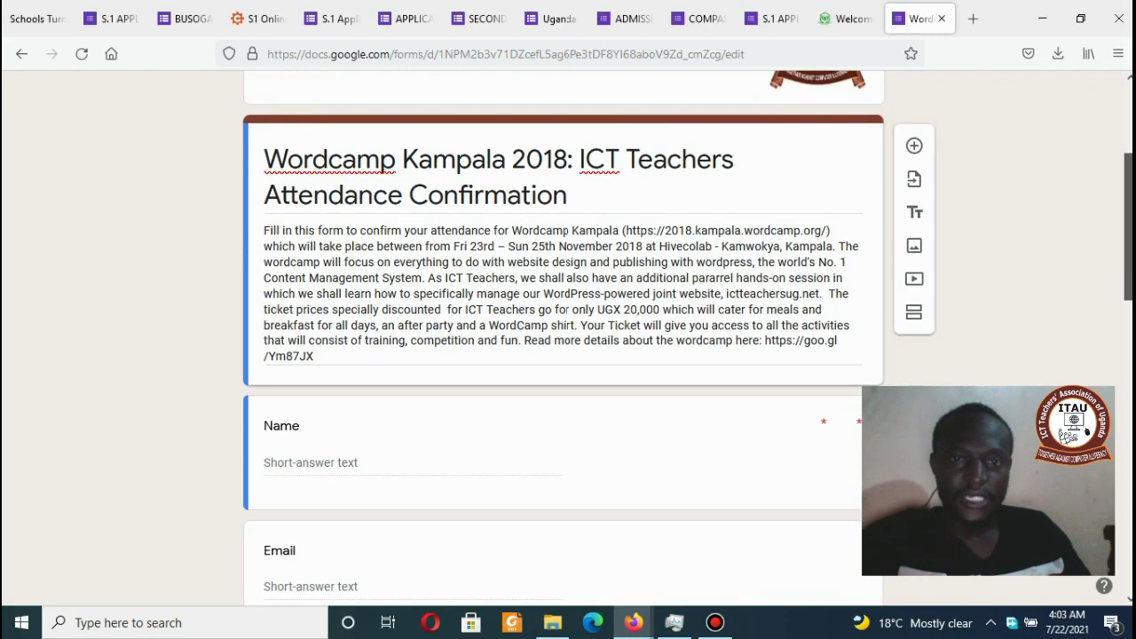
{"action": "triple_click", "coordinate": [572, 194]}
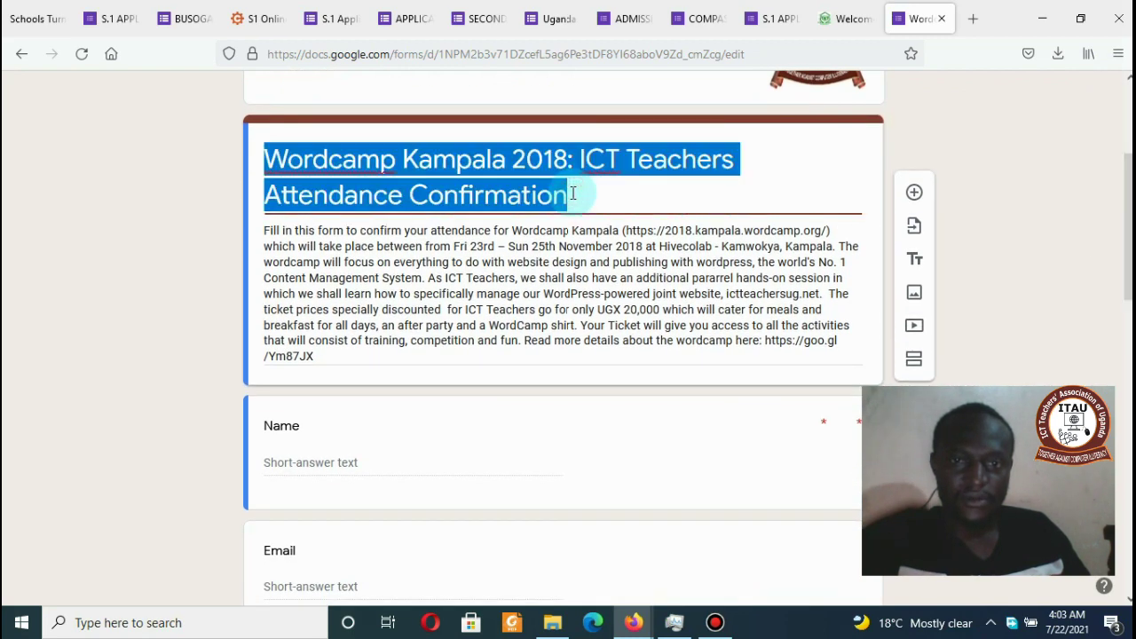
{"action": "left_click", "coordinate": [1061, 224]}
{"action": "triple_click", "coordinate": [742, 266]}
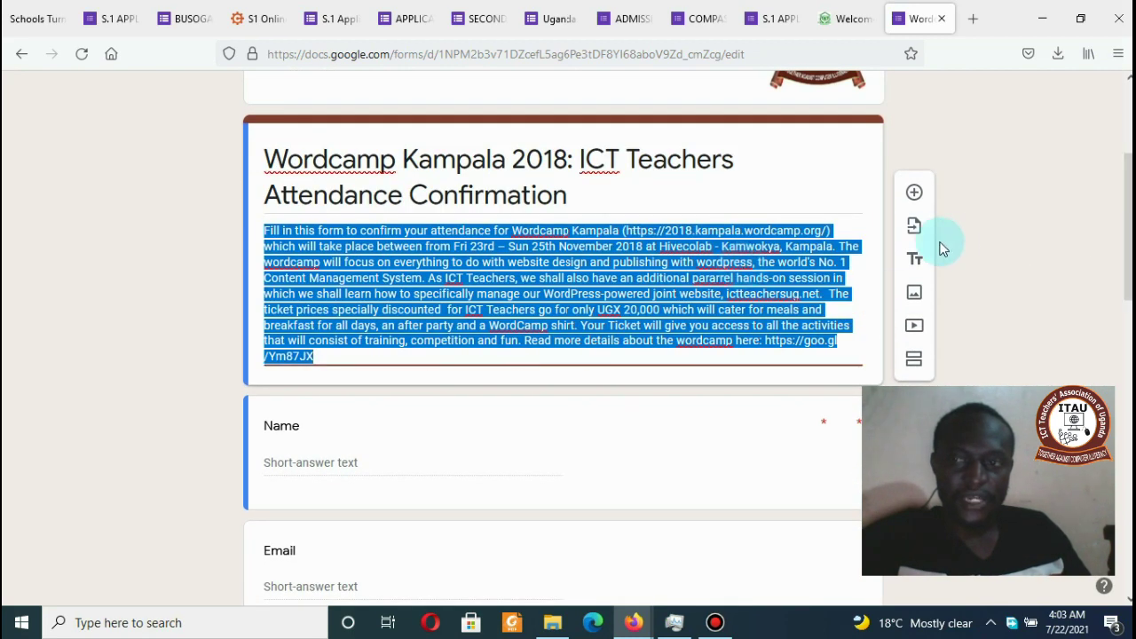
{"action": "left_click", "coordinate": [975, 240]}
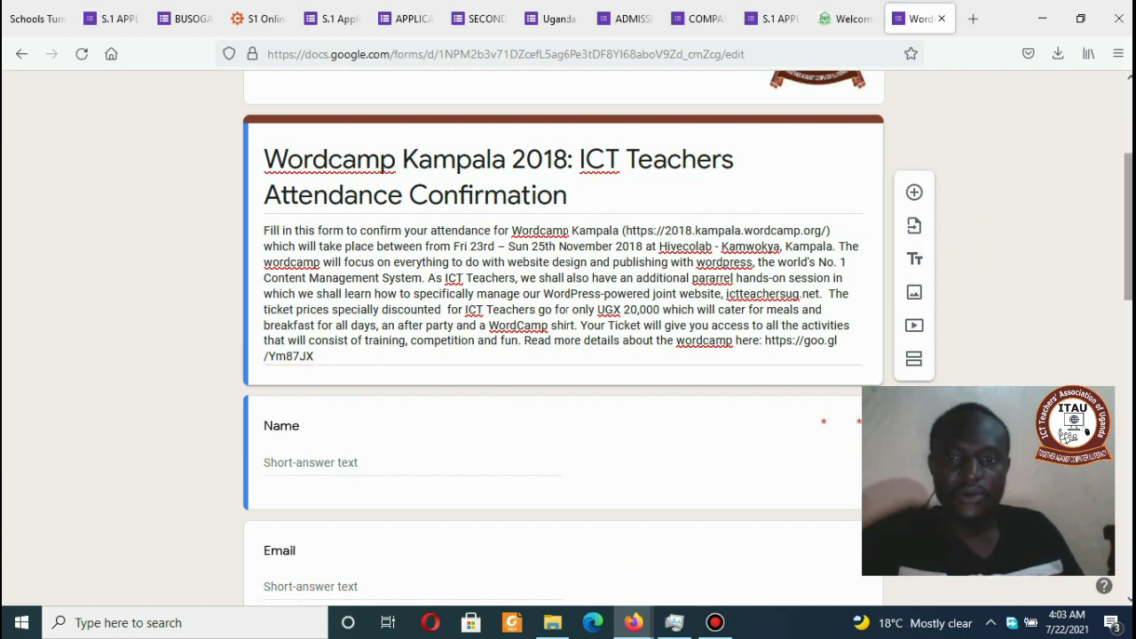
Step: Review the form's questions from Name through to the final comments question
{"action": "scroll", "coordinate": [1127, 227], "scroll_direction": "down", "scroll_amount": 2}
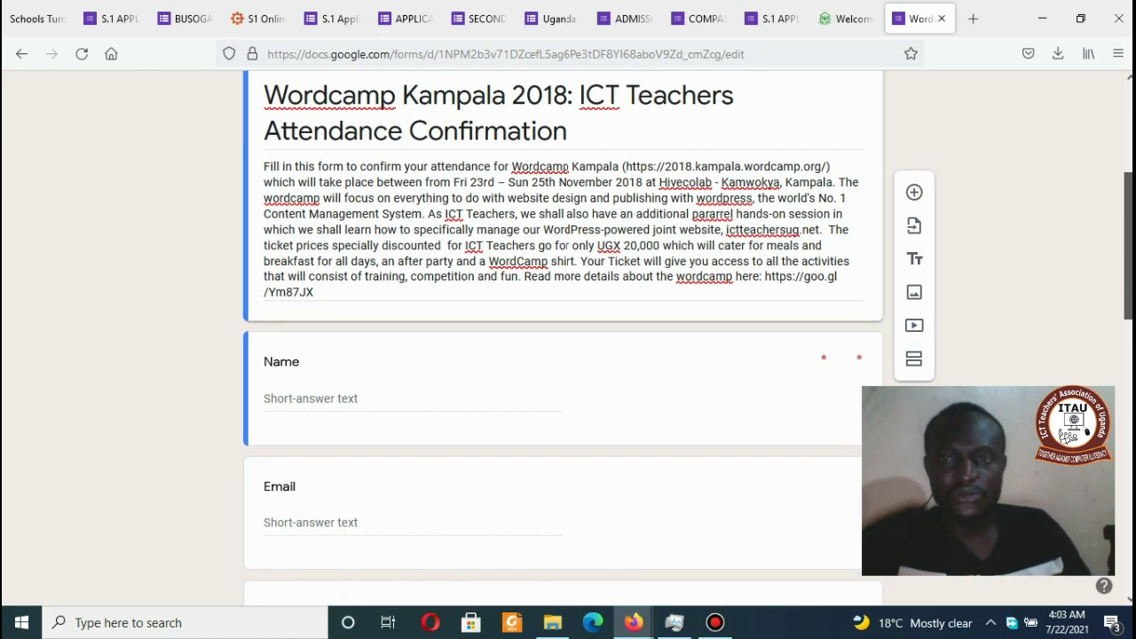
{"action": "scroll", "coordinate": [562, 338], "scroll_direction": "down", "scroll_amount": 5}
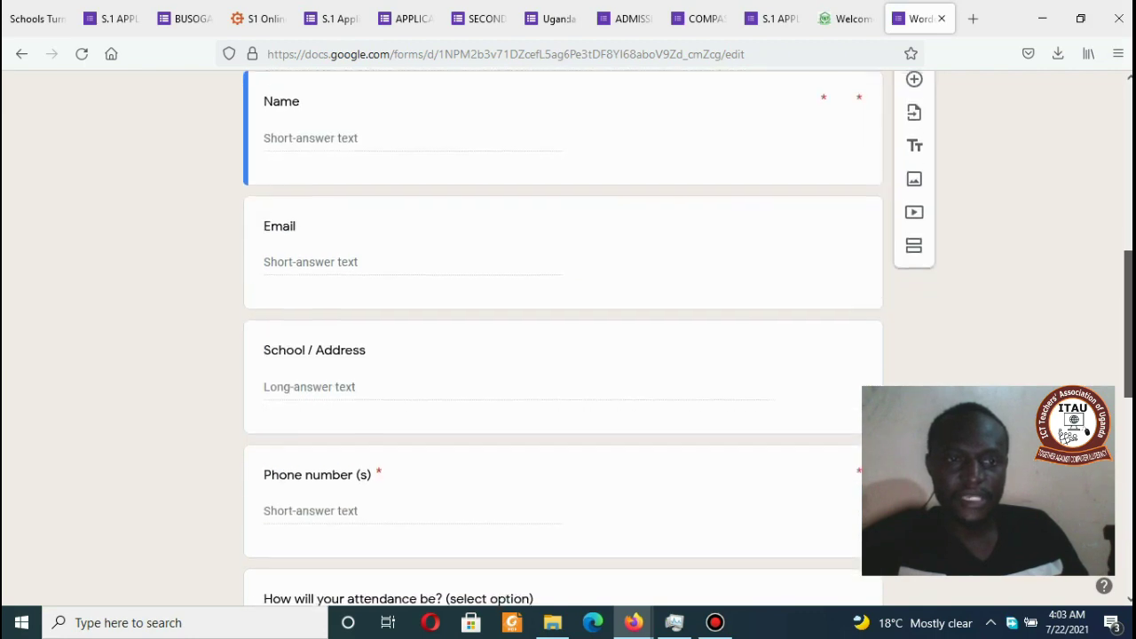
{"action": "scroll", "coordinate": [563, 337], "scroll_direction": "down", "scroll_amount": 3}
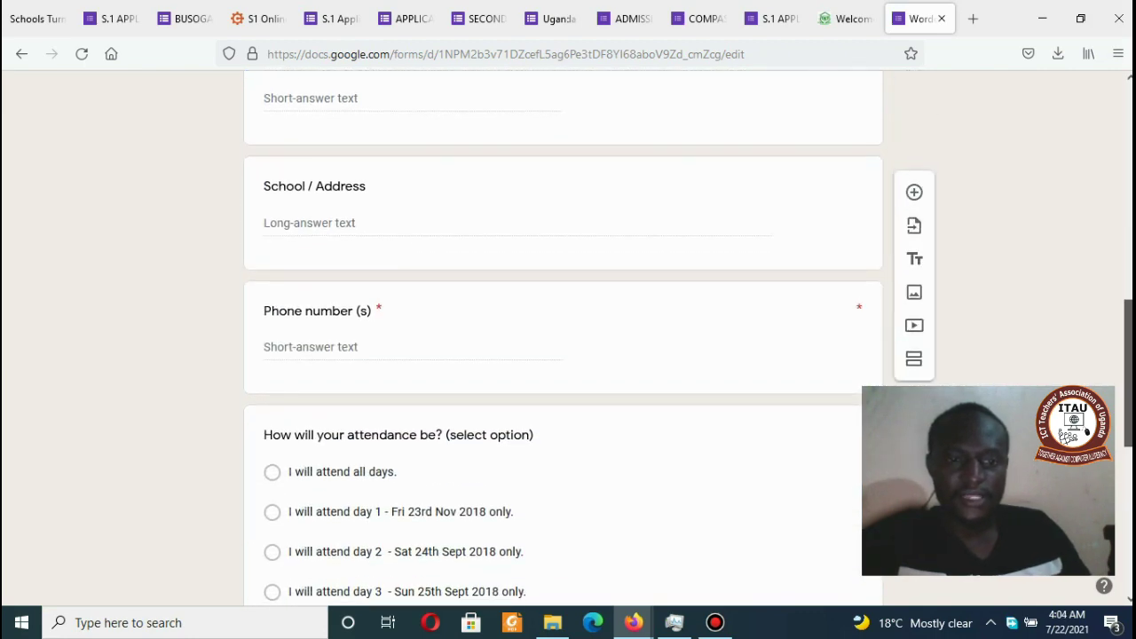
{"action": "scroll", "coordinate": [562, 337], "scroll_direction": "down", "scroll_amount": 9}
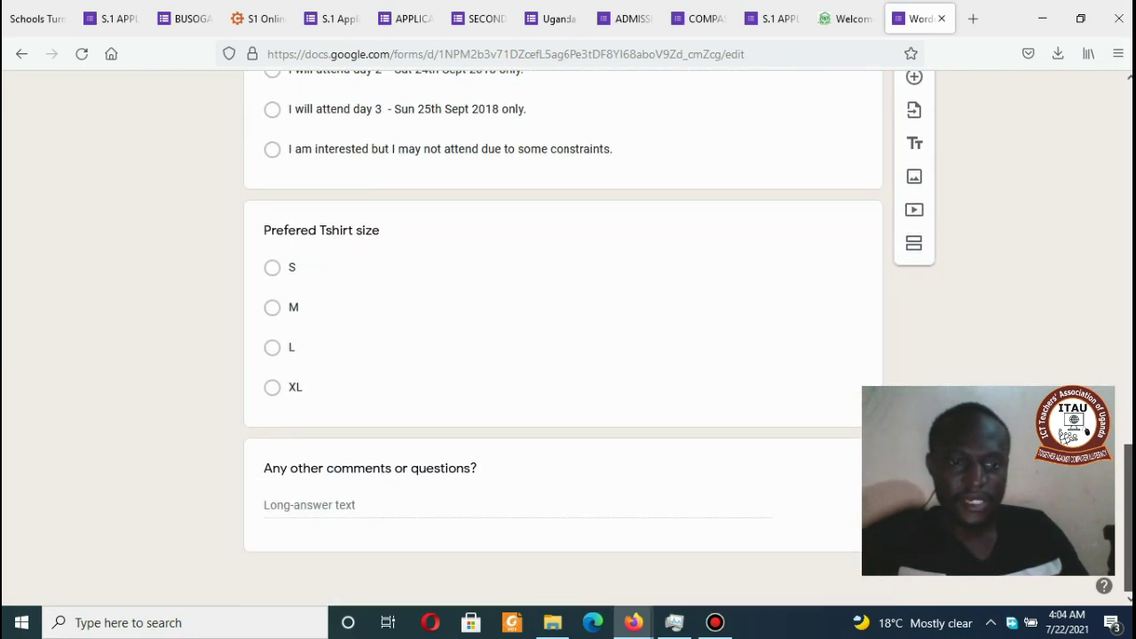
Step: Add a blank multiple choice question below School / Address and delete it again
{"action": "scroll", "coordinate": [1090, 373], "scroll_direction": "up", "scroll_amount": 9}
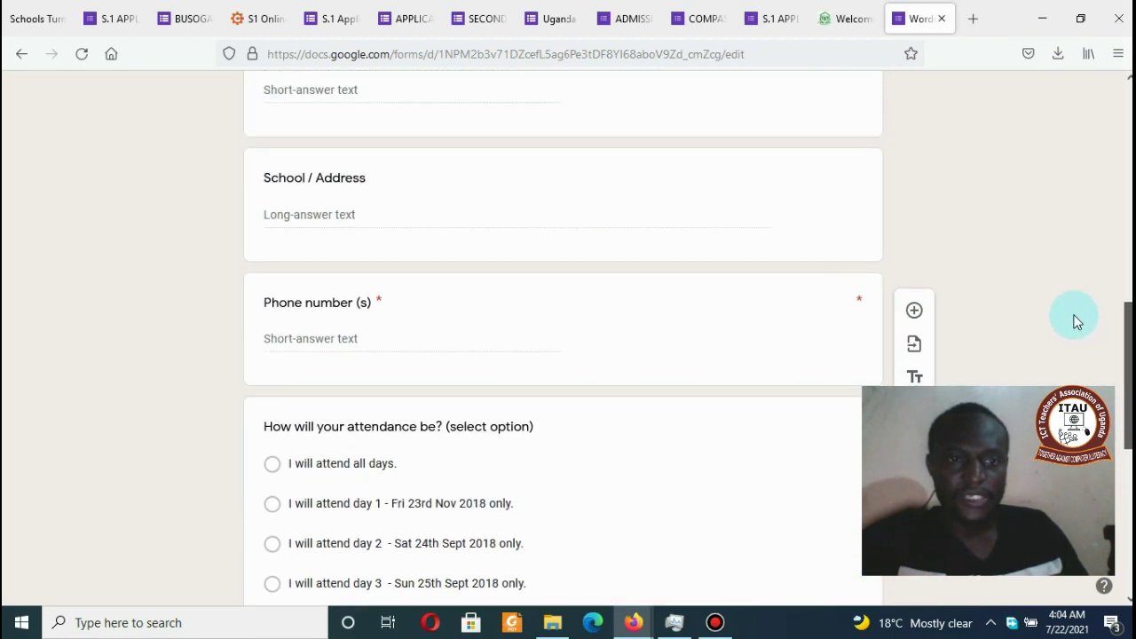
{"action": "scroll", "coordinate": [1074, 317], "scroll_direction": "up", "scroll_amount": 1}
{"action": "left_click", "coordinate": [631, 219]}
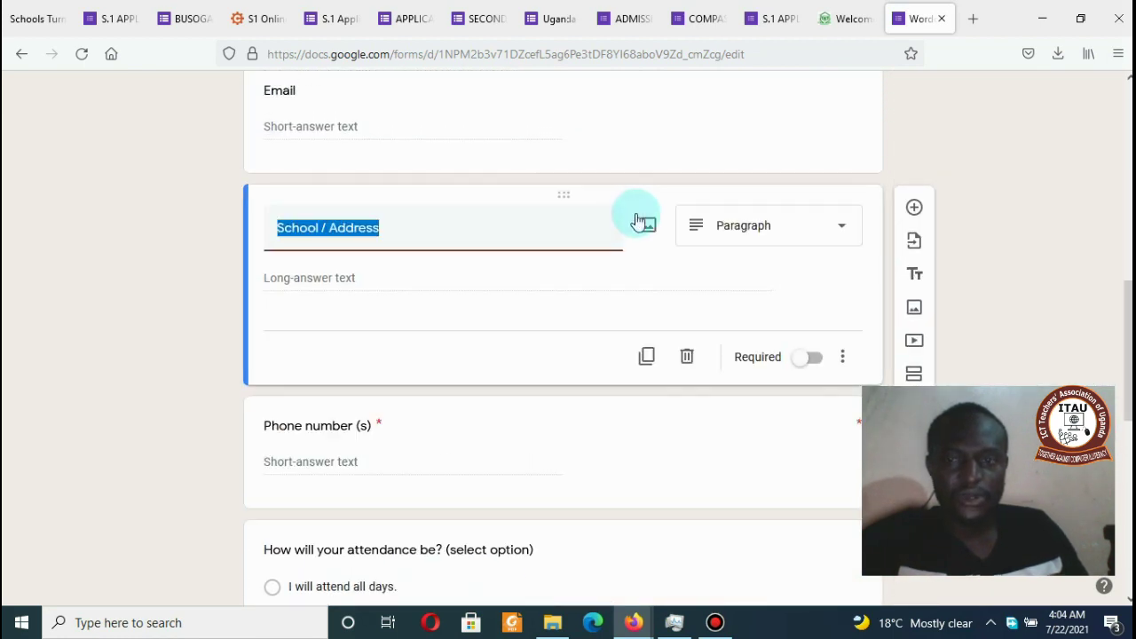
{"action": "left_click", "coordinate": [915, 210]}
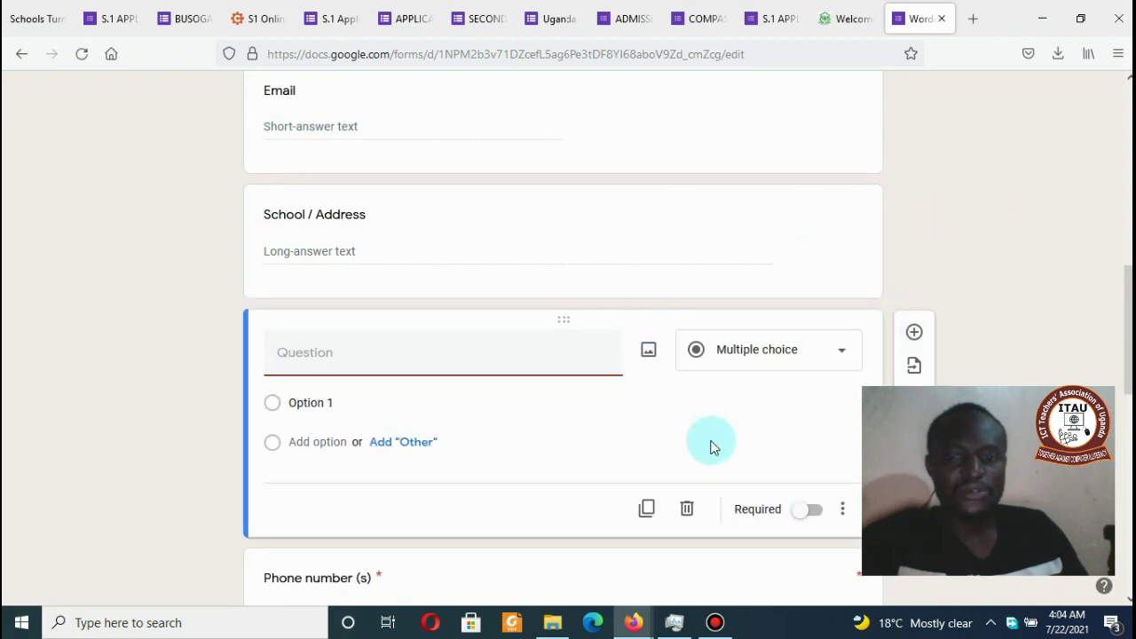
{"action": "left_click", "coordinate": [688, 511]}
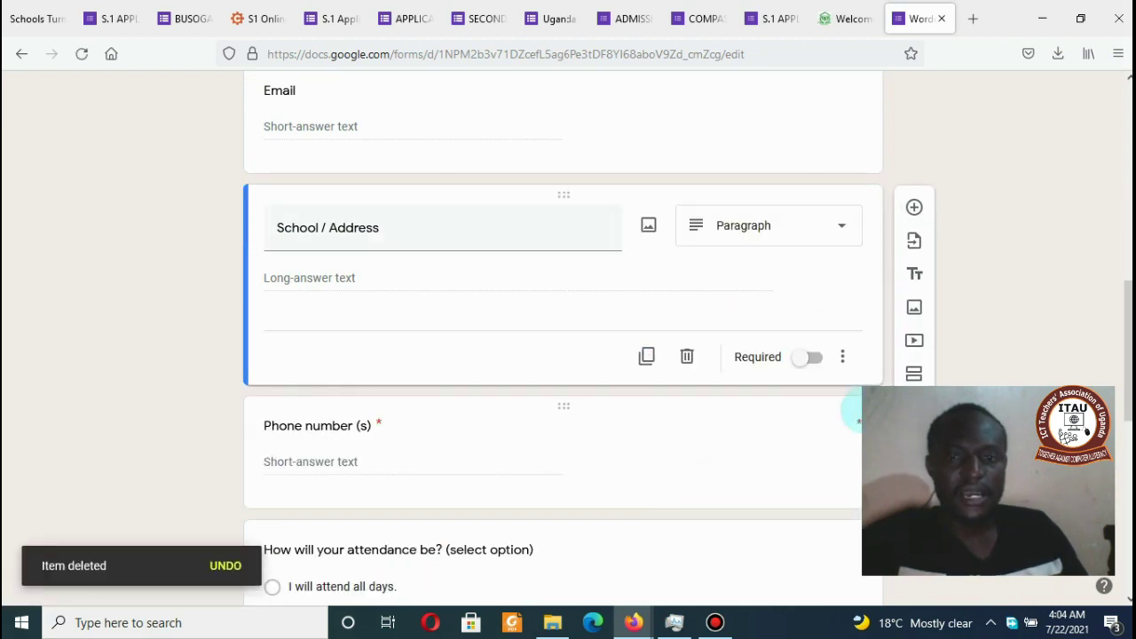
Step: Return to the beginning of the form and check which Google account is signed in
{"action": "left_click_drag", "start_coordinate": [1128, 328], "coordinate": [1089, 98]}
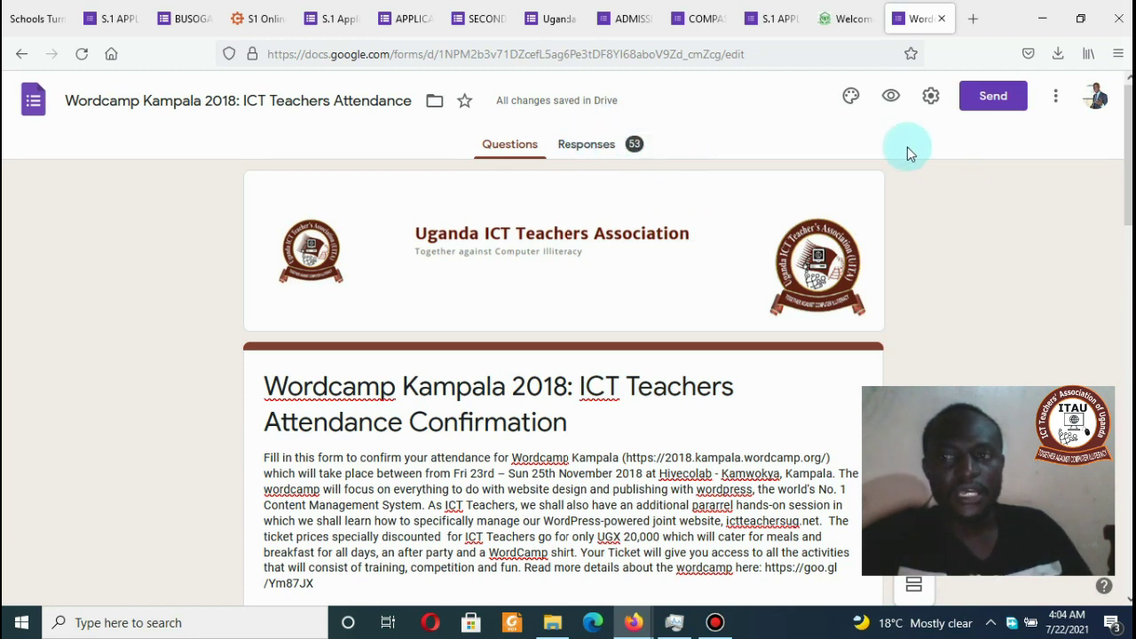
{"action": "left_click", "coordinate": [1097, 99]}
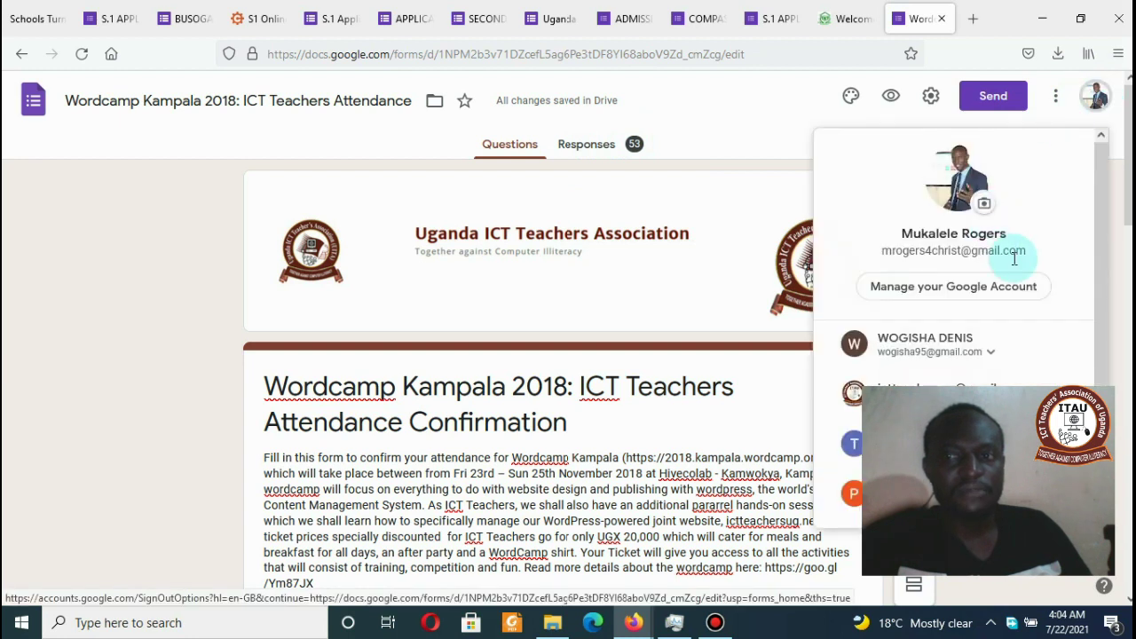
{"action": "left_click", "coordinate": [753, 182]}
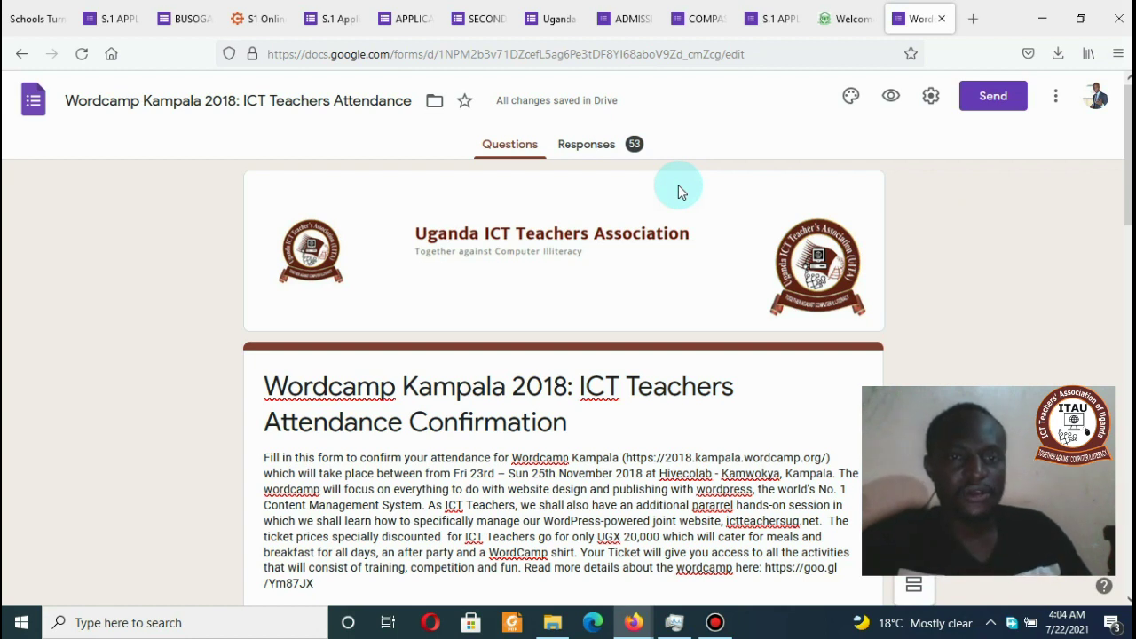
Step: View the form's collected responses and display the additional options for managing them
{"action": "left_click", "coordinate": [597, 144]}
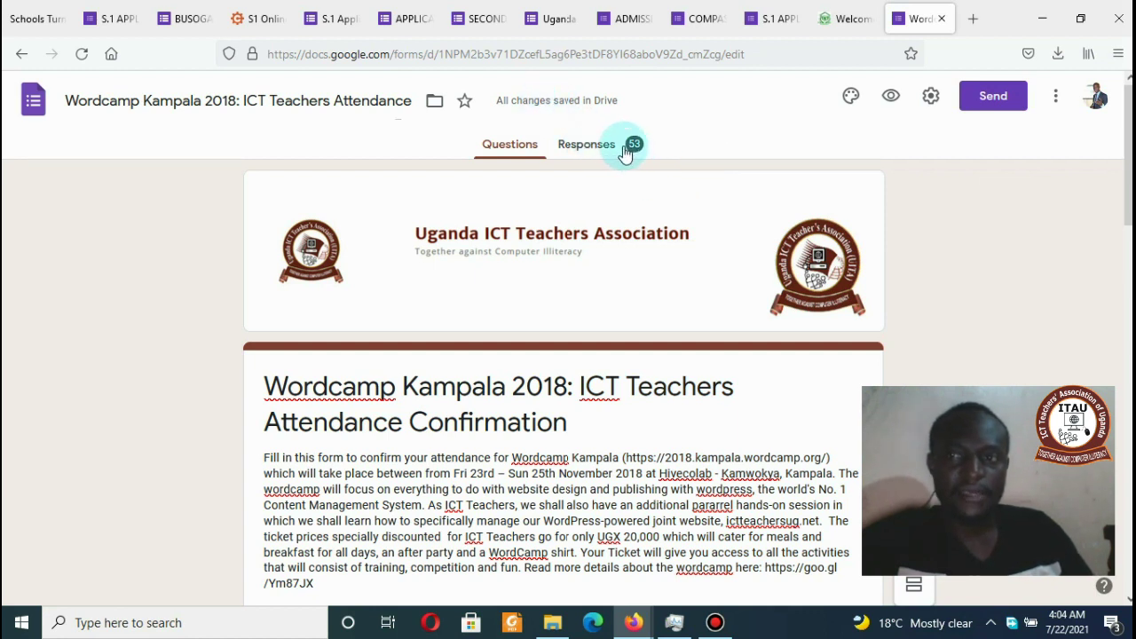
{"action": "left_click", "coordinate": [625, 151]}
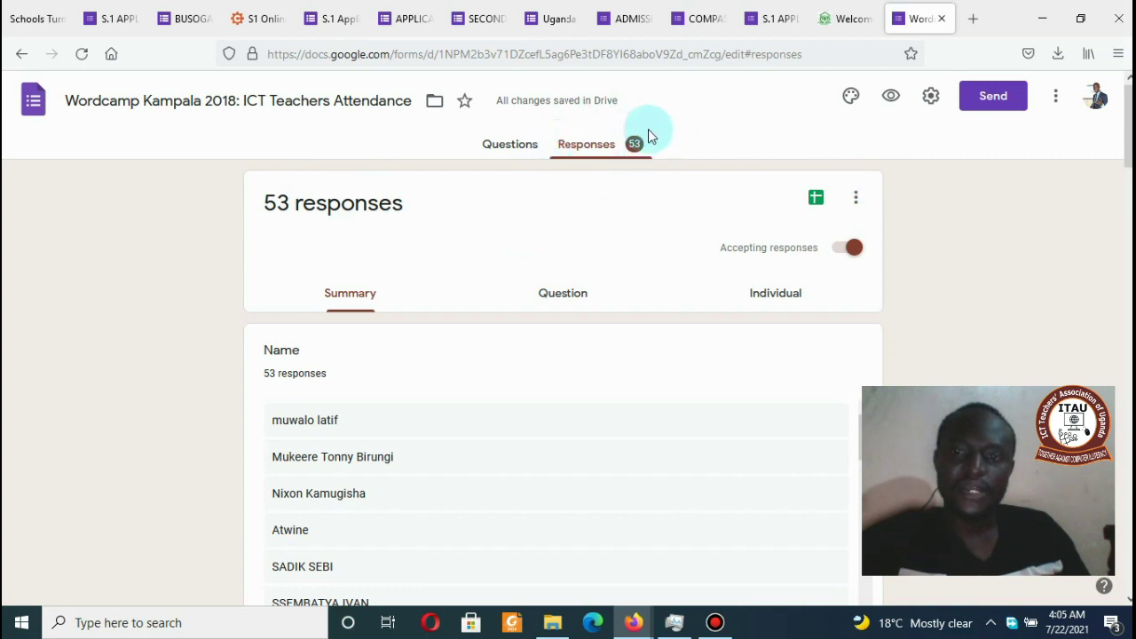
{"action": "left_click", "coordinate": [858, 196]}
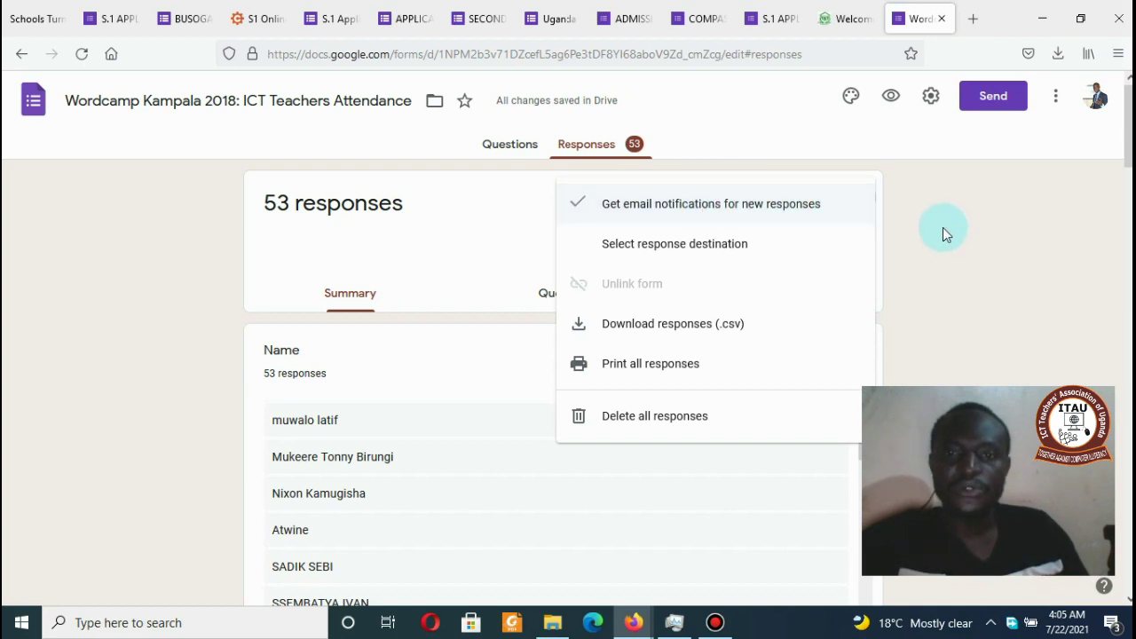
Step: Download the form's responses as a CSV archive and open the spreadsheet it contains in Excel
{"action": "left_click", "coordinate": [672, 326]}
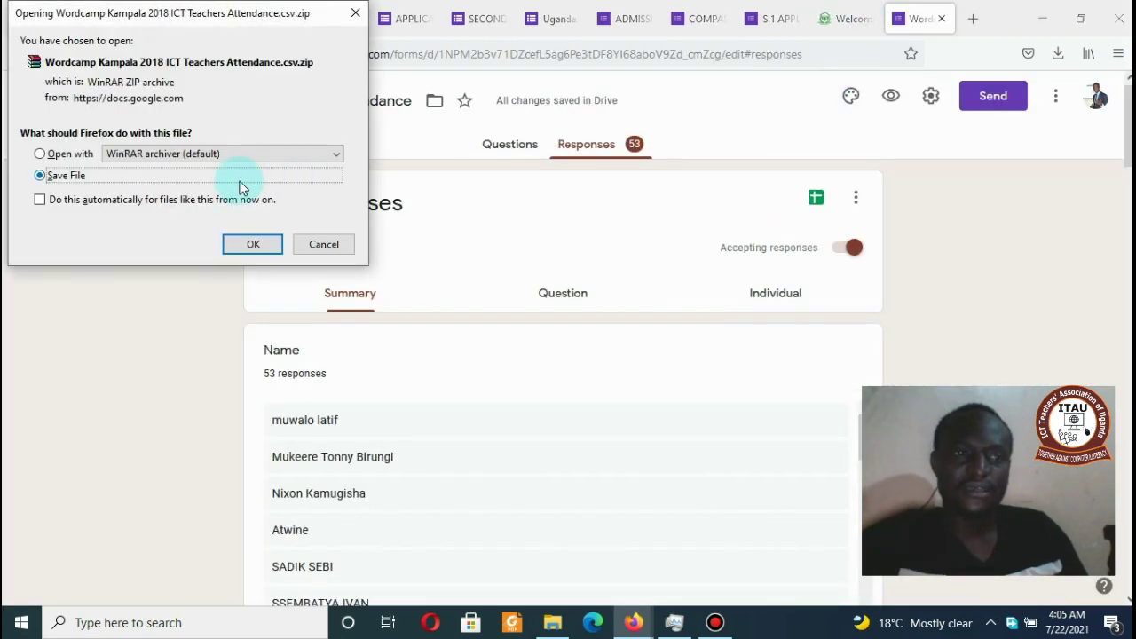
{"action": "left_click", "coordinate": [257, 243]}
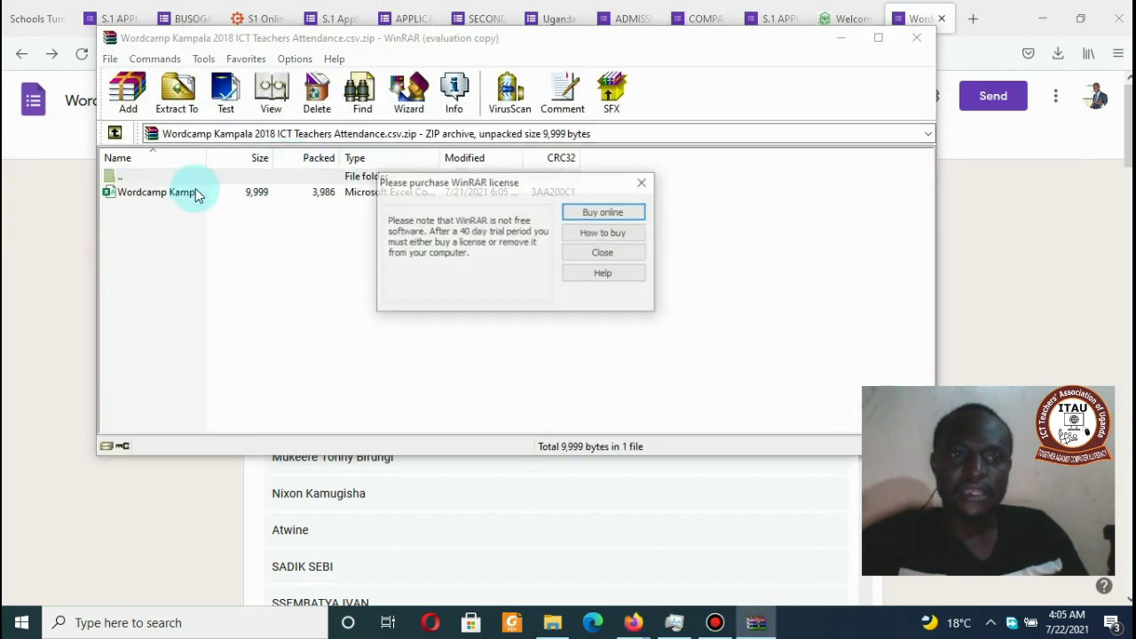
{"action": "left_click", "coordinate": [643, 183]}
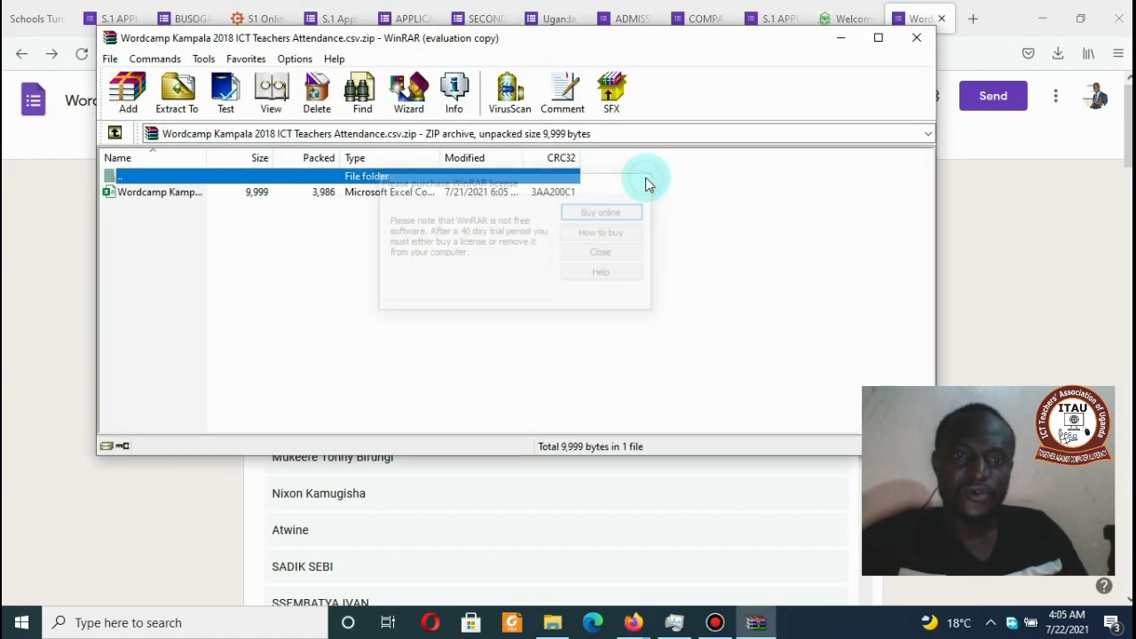
{"action": "left_click", "coordinate": [187, 199]}
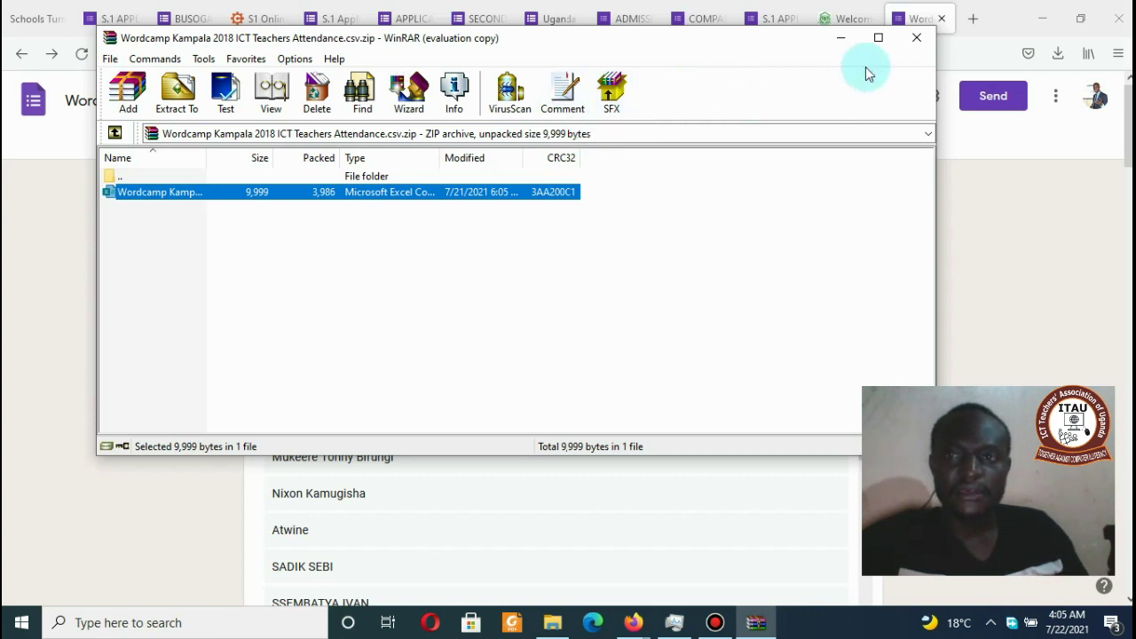
{"action": "left_click", "coordinate": [917, 40]}
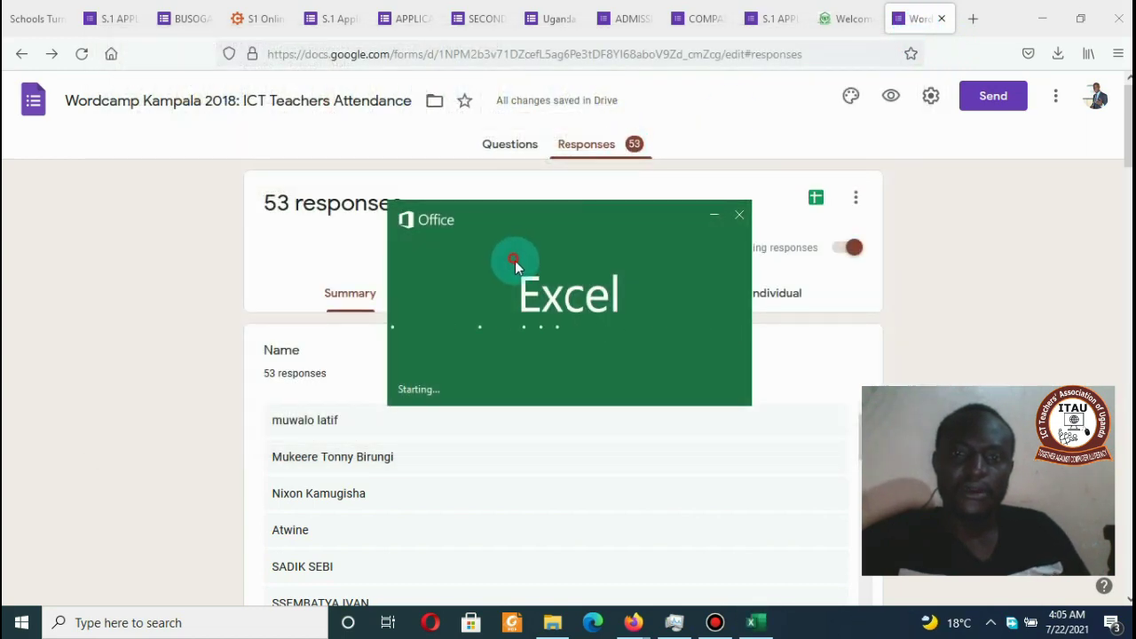
Step: Review the response spreadsheet's header row from Name to the comments column, and close the spreadsheet and its folder
{"action": "left_click_drag", "start_coordinate": [514, 260], "coordinate": [764, 335]}
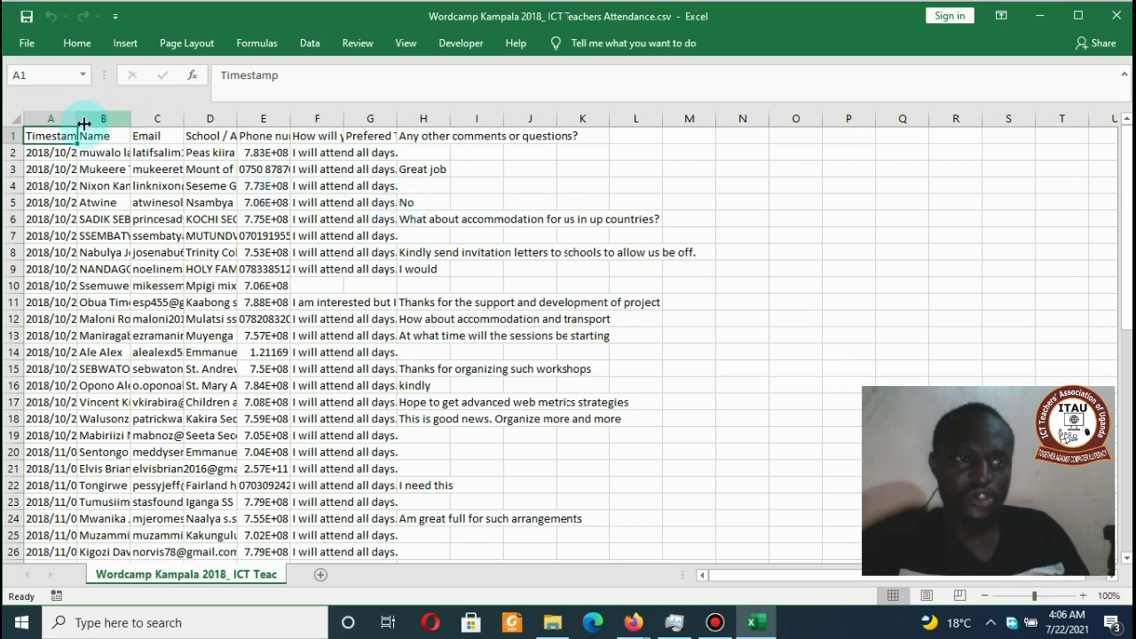
{"action": "left_click_drag", "start_coordinate": [89, 136], "coordinate": [581, 138]}
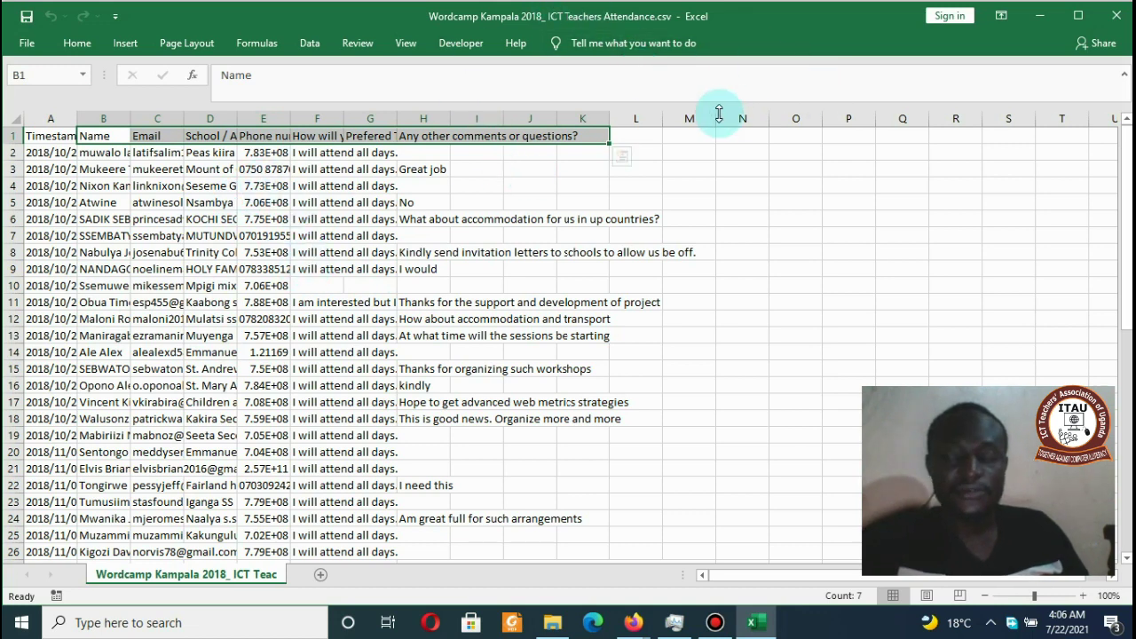
{"action": "left_click", "coordinate": [1118, 20]}
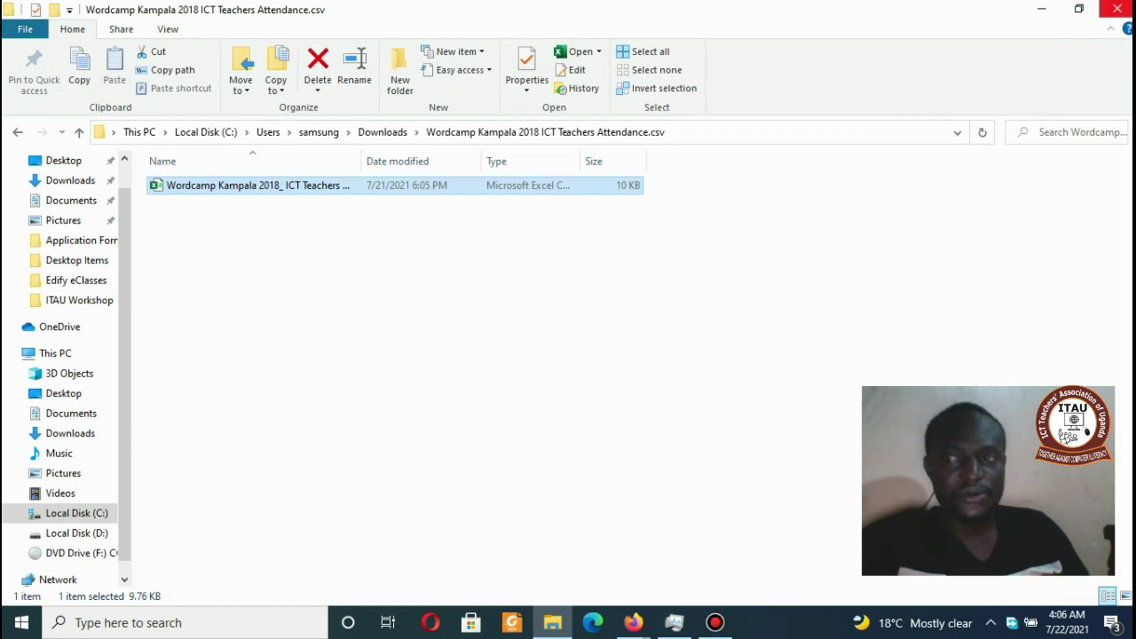
{"action": "left_click", "coordinate": [1118, 9]}
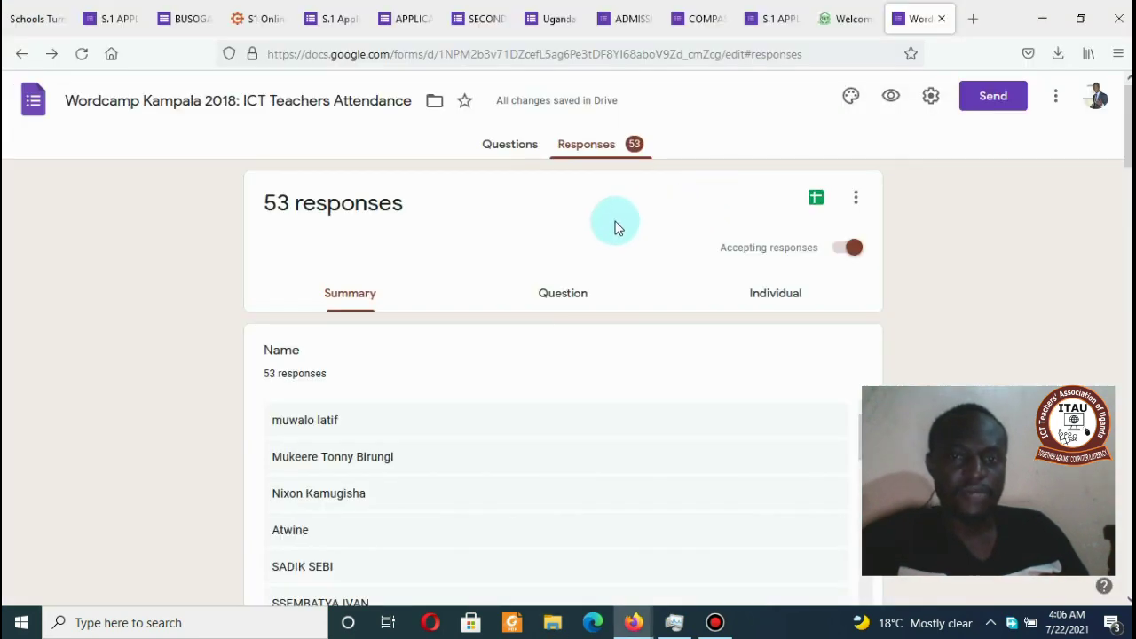
Step: Return to the form's questions and view the Add collaborators sharing options without adding any editor
{"action": "left_click", "coordinate": [515, 149]}
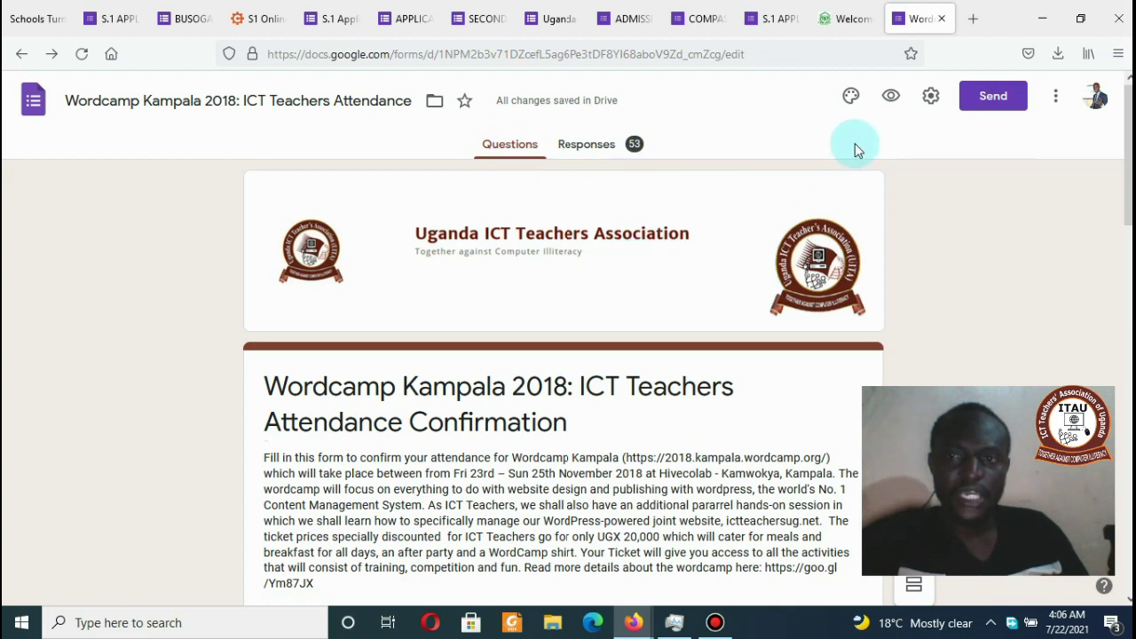
{"action": "left_click", "coordinate": [1058, 104]}
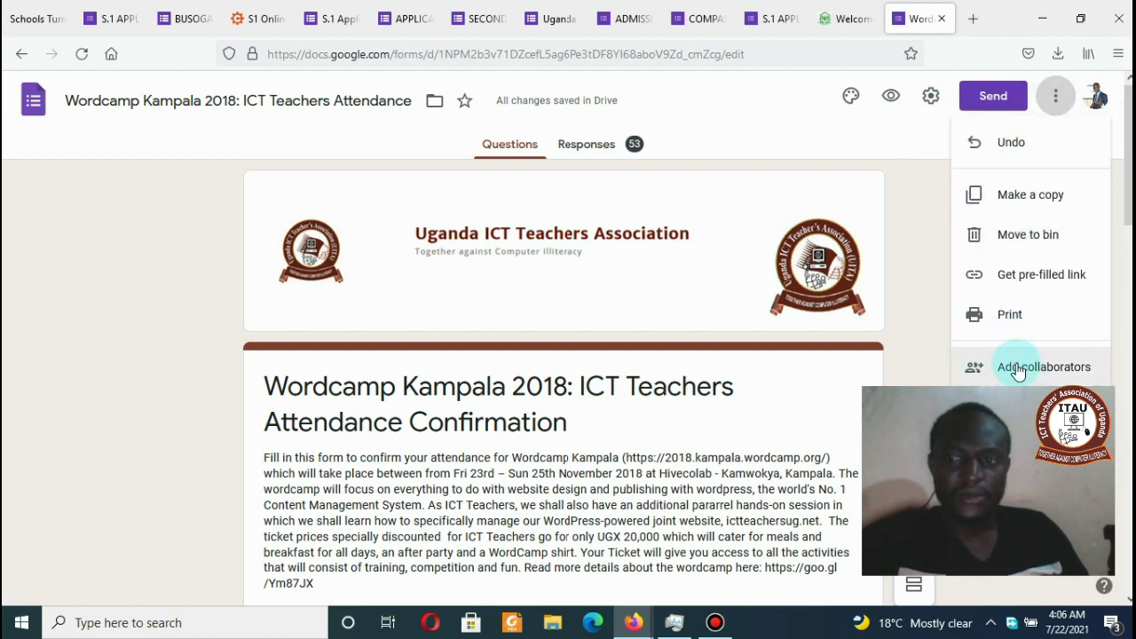
{"action": "left_click", "coordinate": [1019, 369]}
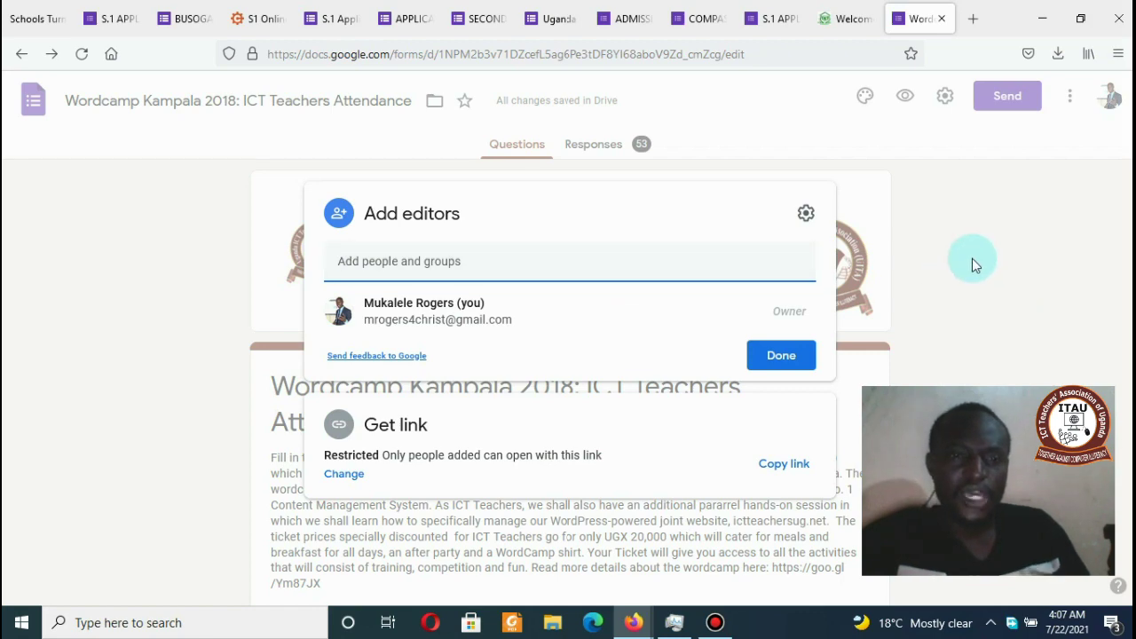
{"action": "left_click", "coordinate": [893, 235]}
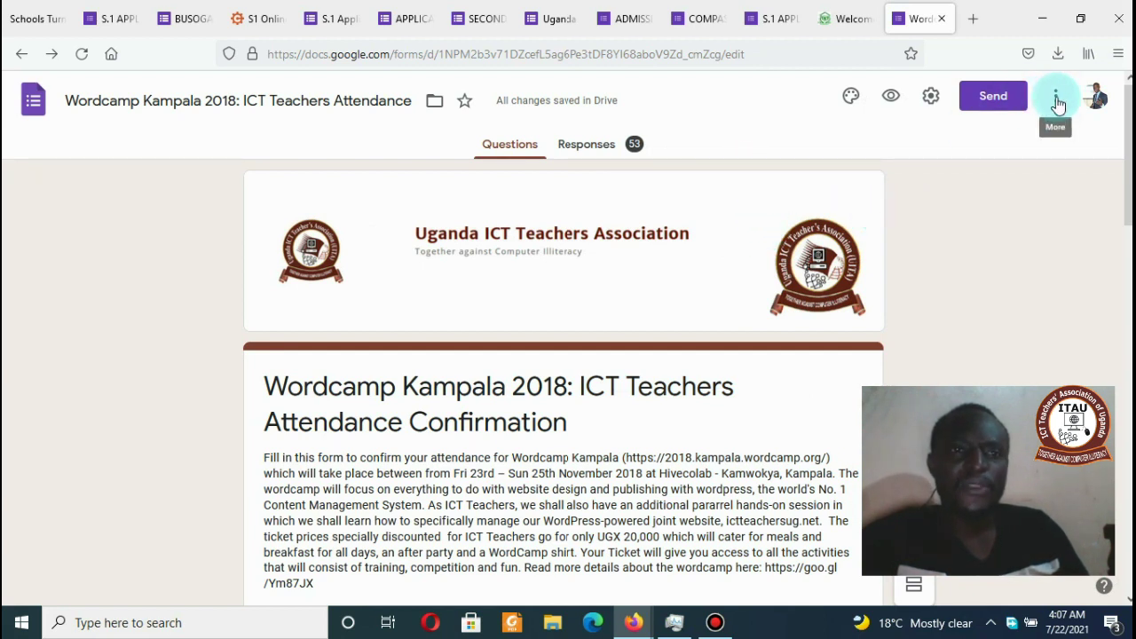
Step: Open tricona.sc.ug in a new browser tab and follow its Admissions 2021 link to the application form
{"action": "left_click", "coordinate": [977, 19]}
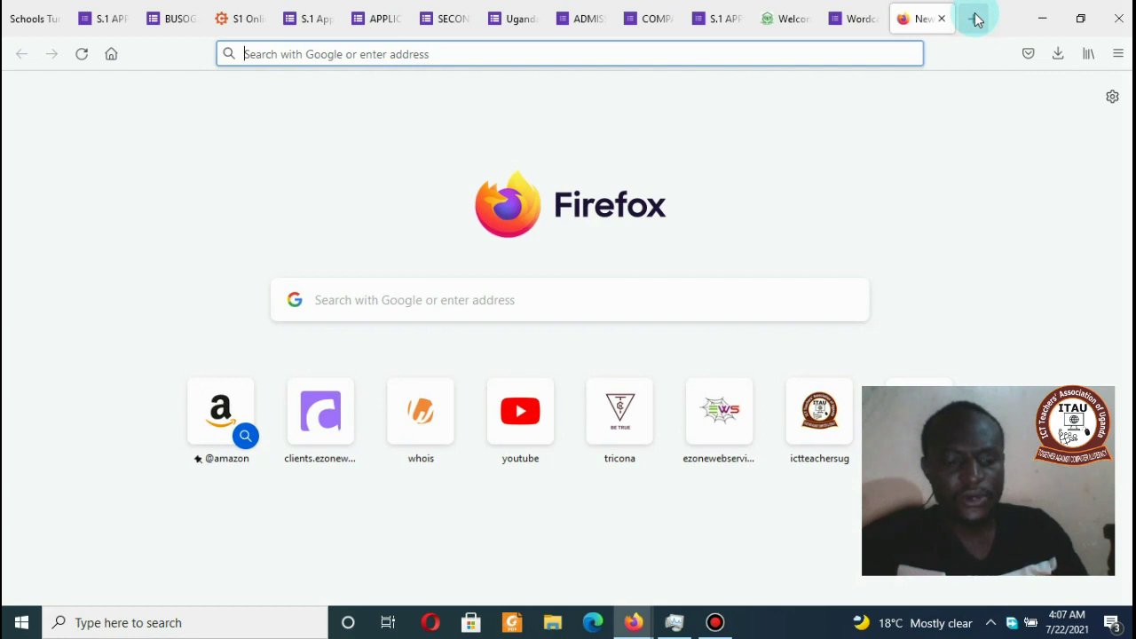
{"action": "type", "text": "tricona.sc.ug"}
{"action": "key", "text": "Return"}
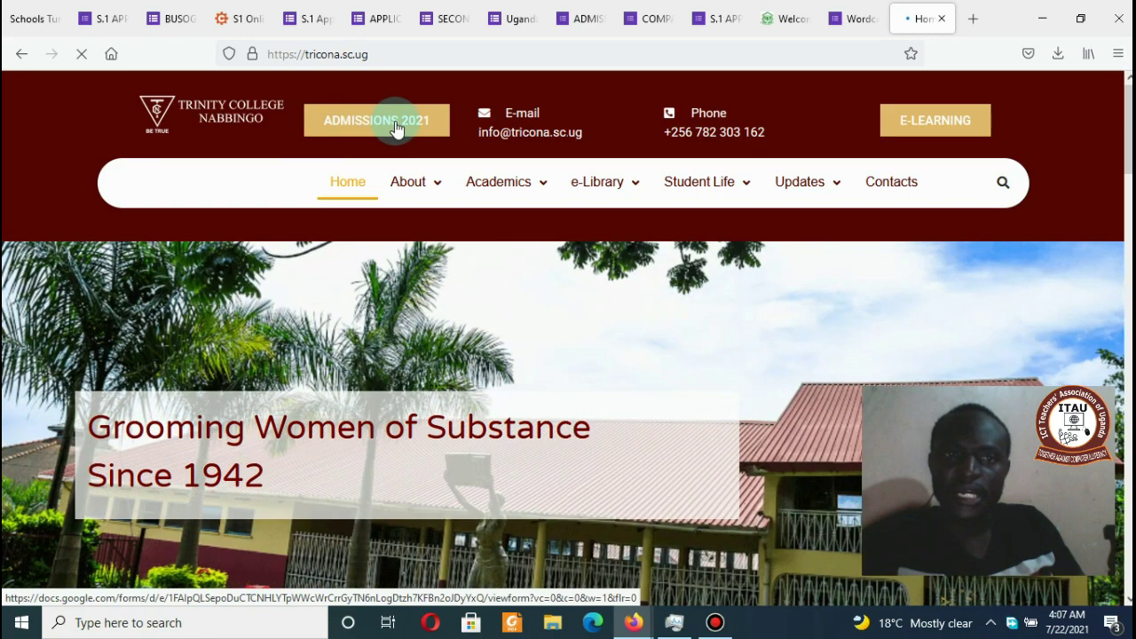
{"action": "left_click", "coordinate": [415, 124]}
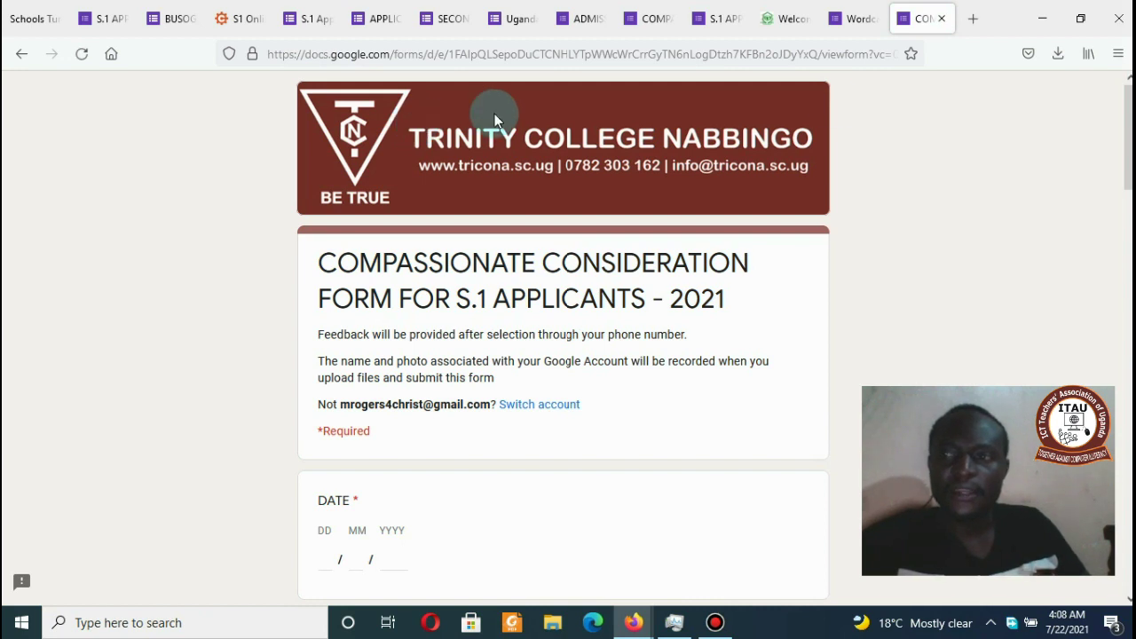
Step: Look through the questions of the Trinity College Nabbingo S.1 applicants form and return to its beginning
{"action": "scroll", "coordinate": [1128, 138], "scroll_direction": "down", "scroll_amount": 3}
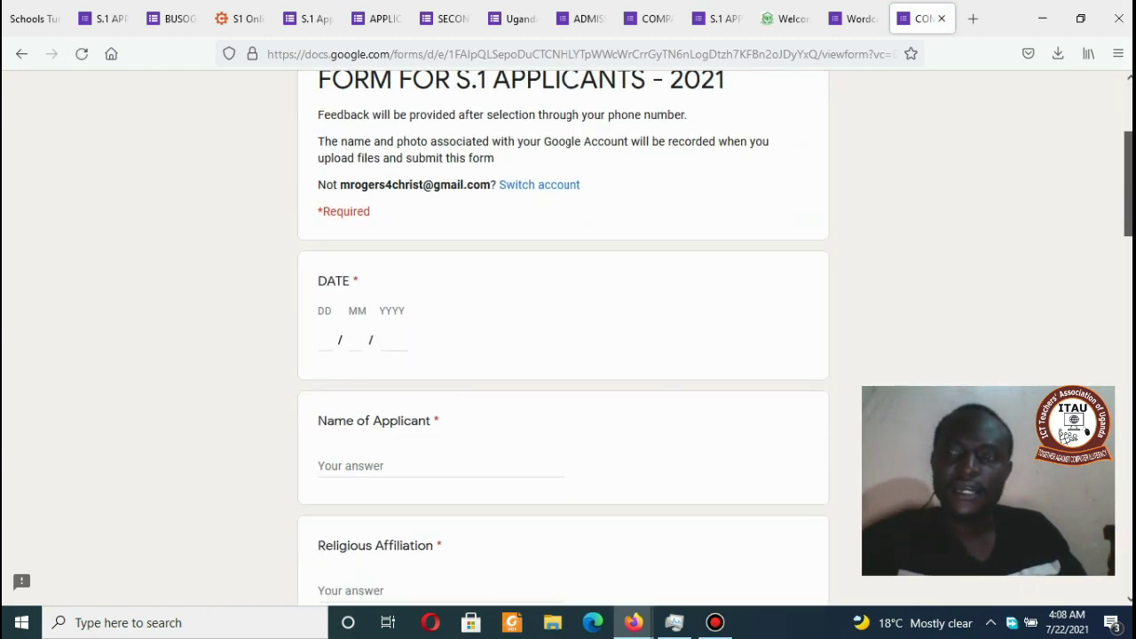
{"action": "scroll", "coordinate": [1128, 138], "scroll_direction": "down", "scroll_amount": 5}
{"action": "scroll", "coordinate": [1128, 137], "scroll_direction": "down", "scroll_amount": 1}
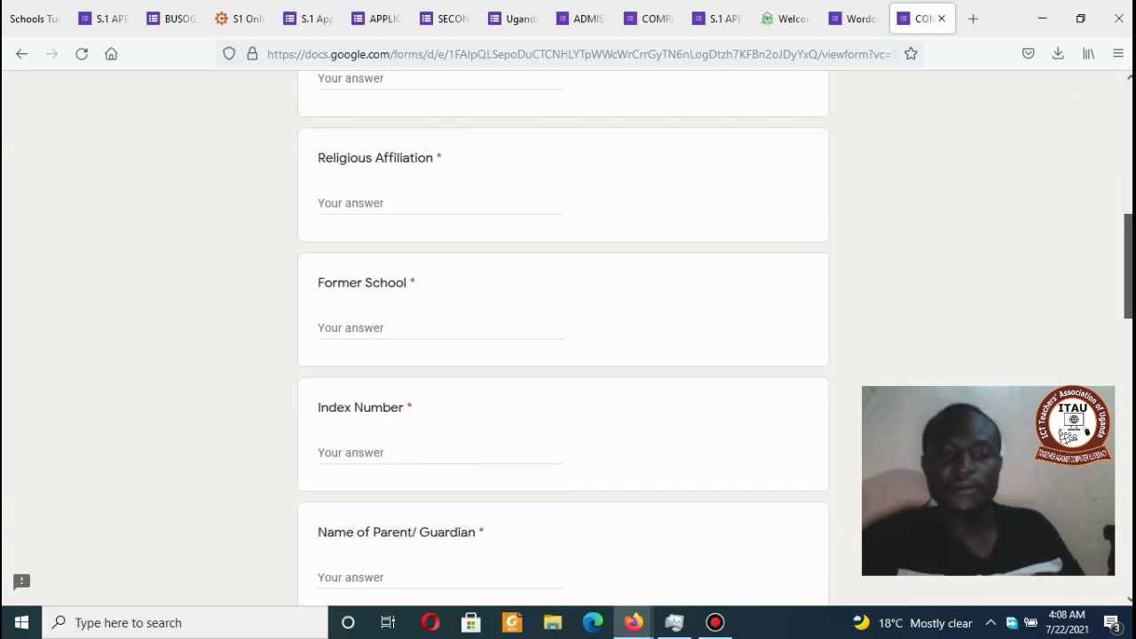
{"action": "scroll", "coordinate": [564, 328], "scroll_direction": "down", "scroll_amount": 2}
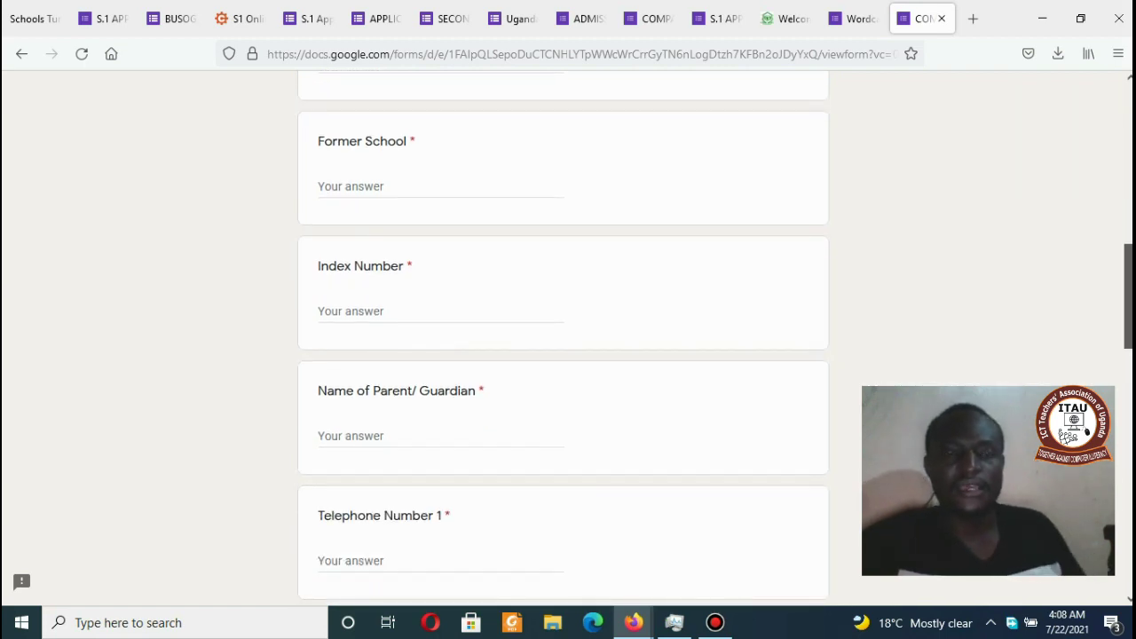
{"action": "scroll", "coordinate": [563, 337], "scroll_direction": "down", "scroll_amount": 5}
{"action": "key", "text": "ctrl+Home"}
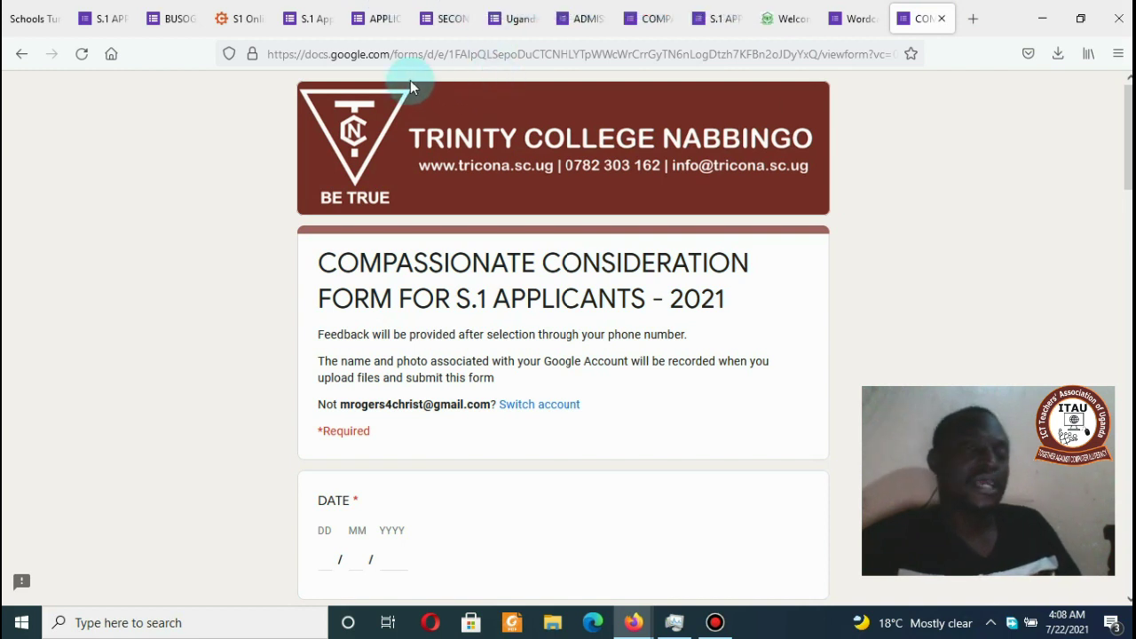
Step: Compare the headers of the Uganda Martyrs, Busoga College Mwiri and Bulworth forms, ending on the Wordcamp and Trinity College forms
{"action": "left_click", "coordinate": [365, 25]}
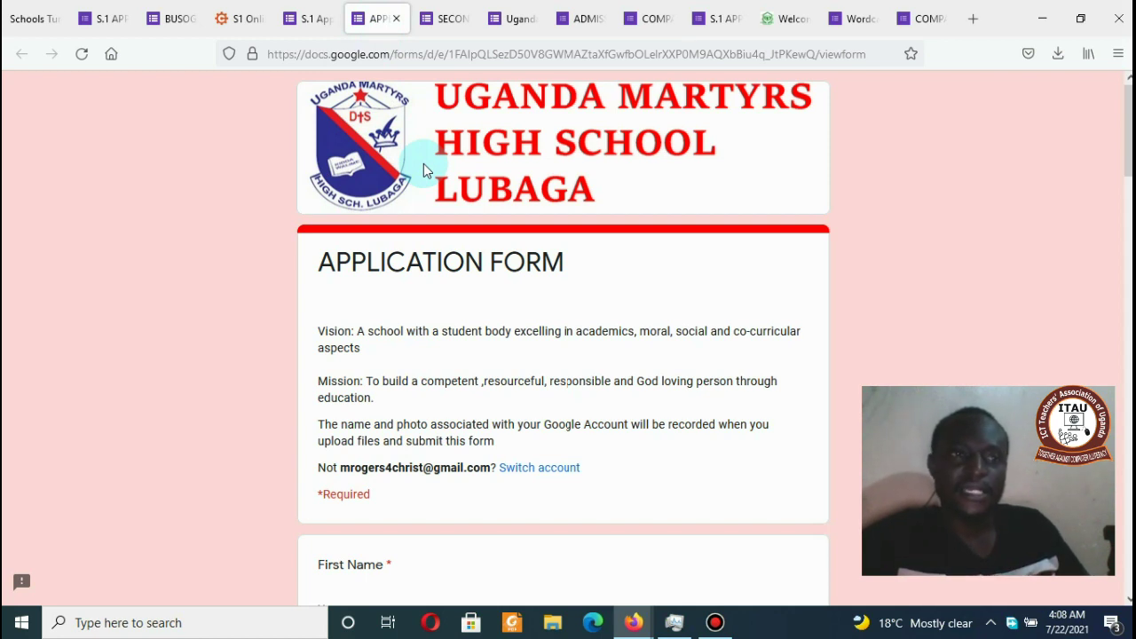
{"action": "left_click", "coordinate": [172, 11]}
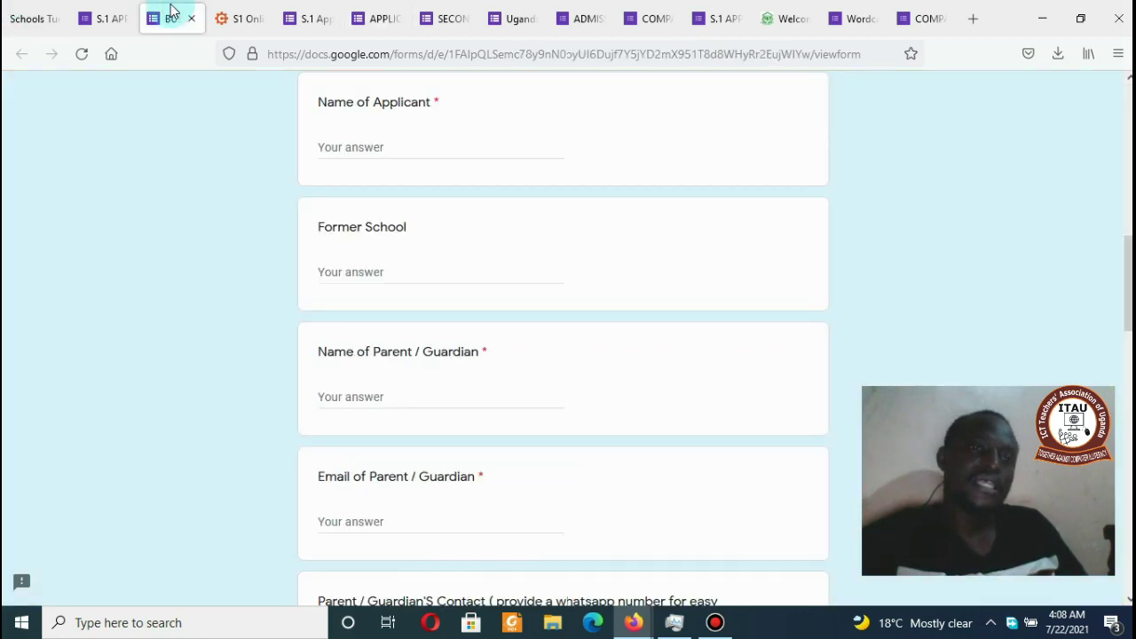
{"action": "left_click_drag", "start_coordinate": [1128, 284], "coordinate": [1127, 16]}
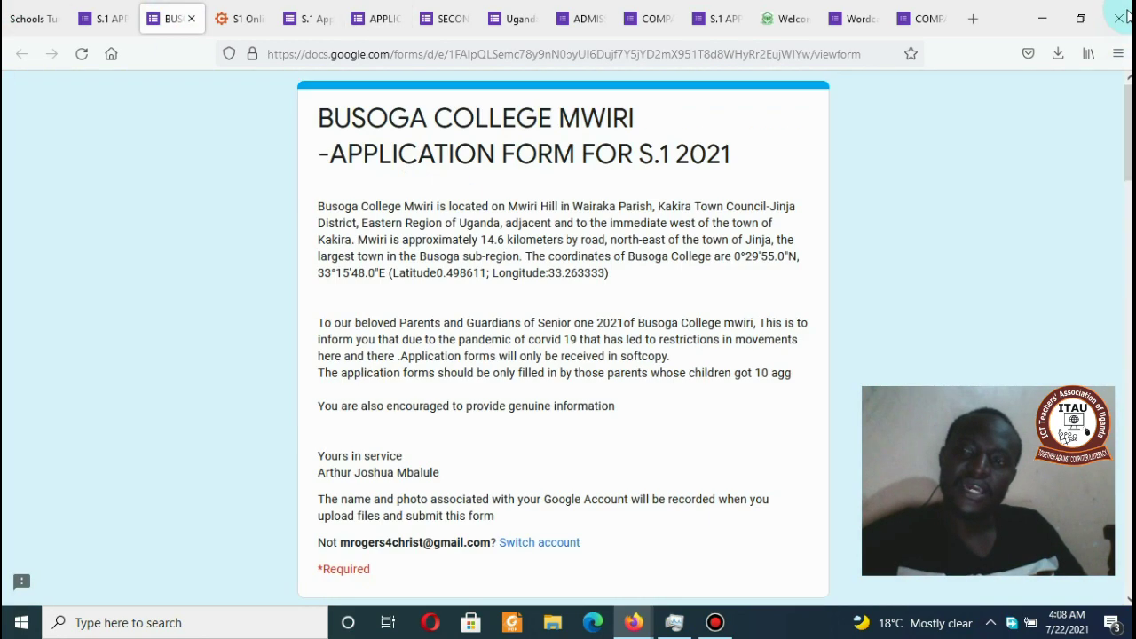
{"action": "left_click", "coordinate": [106, 16]}
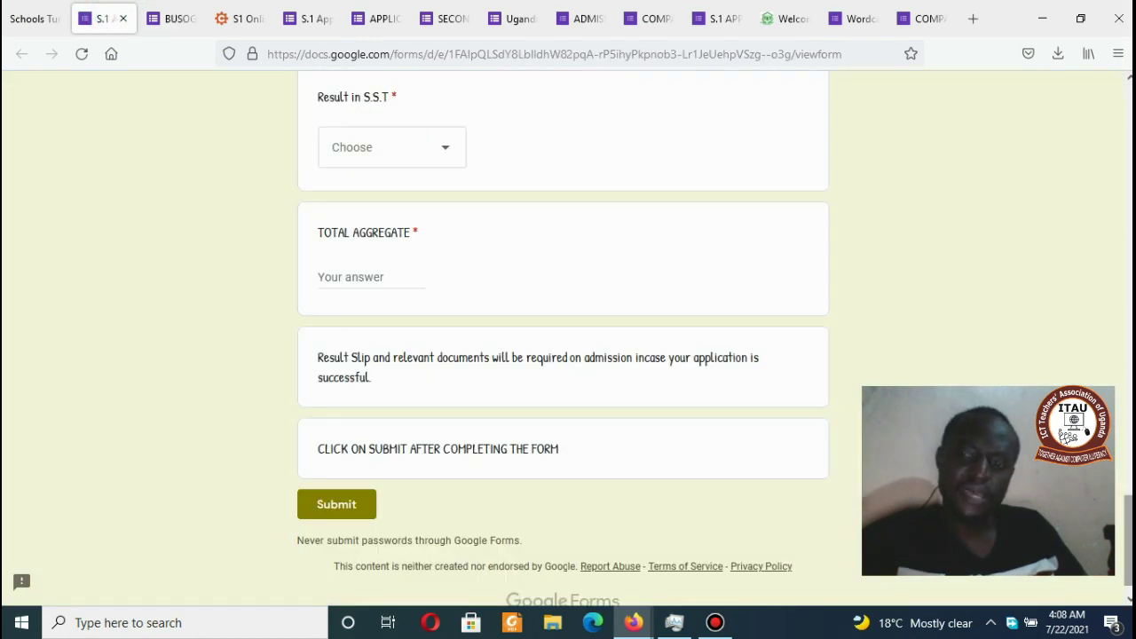
{"action": "left_click_drag", "start_coordinate": [1128, 541], "coordinate": [1128, 116]}
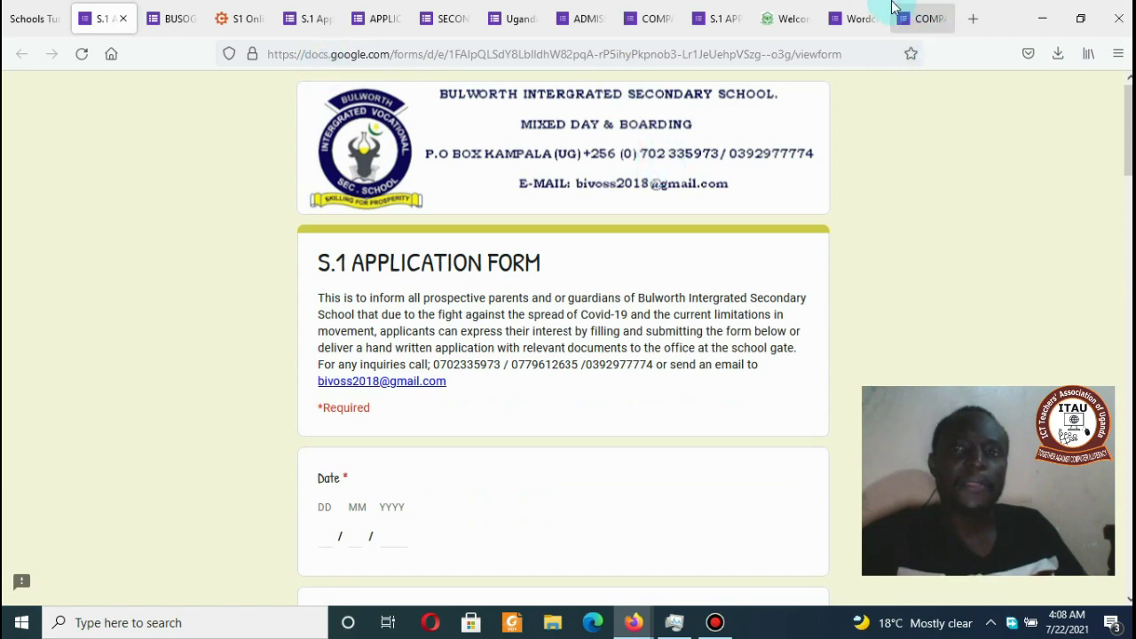
{"action": "left_click", "coordinate": [850, 19]}
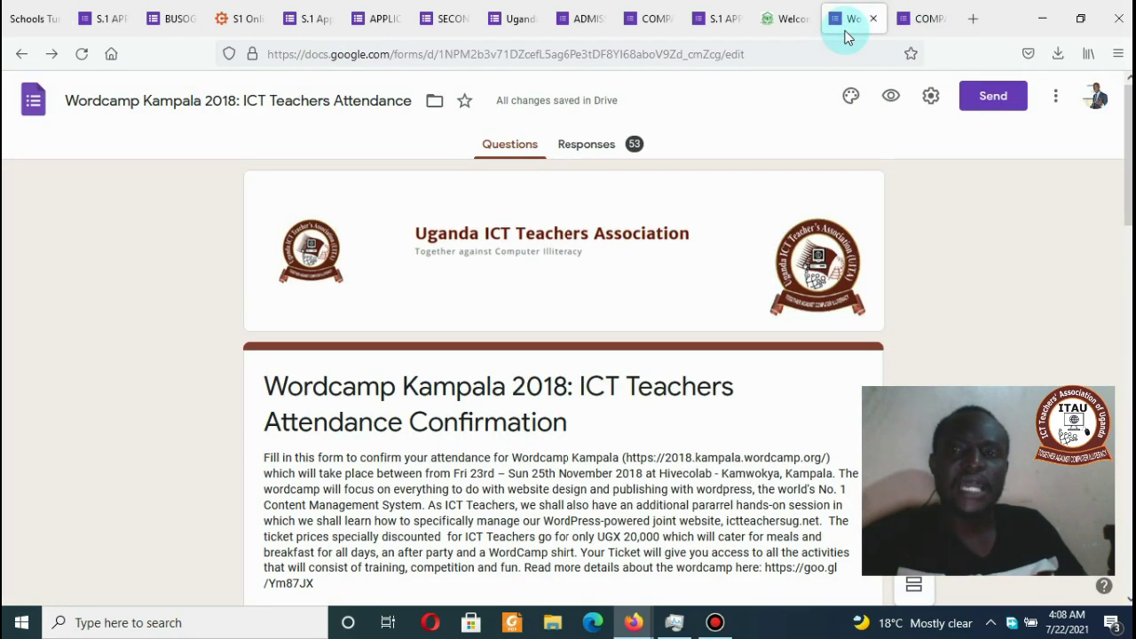
{"action": "left_click", "coordinate": [909, 22]}
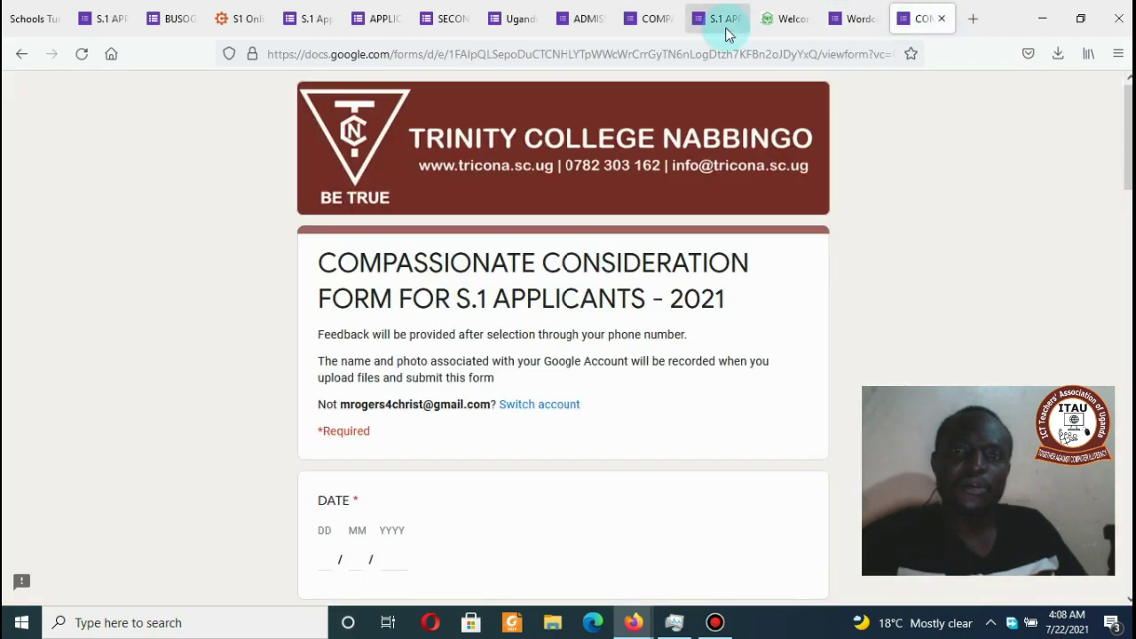
Step: Search Google for "google form" in a new browser tab and open the Google Forms create page
{"action": "left_click", "coordinate": [973, 29]}
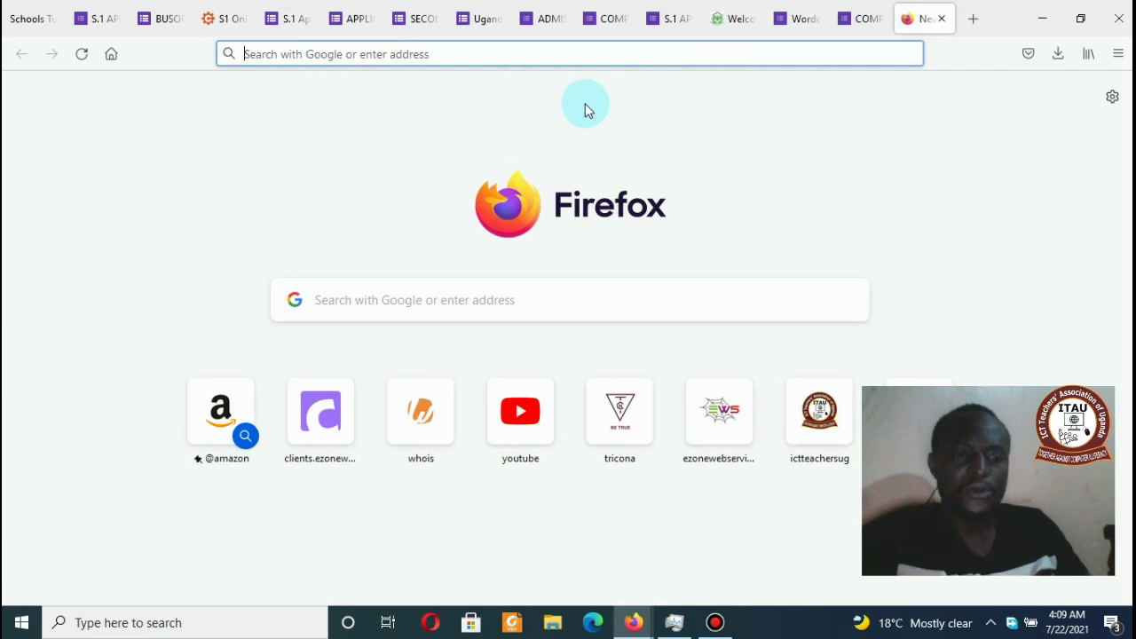
{"action": "type", "text": "google.com/"}
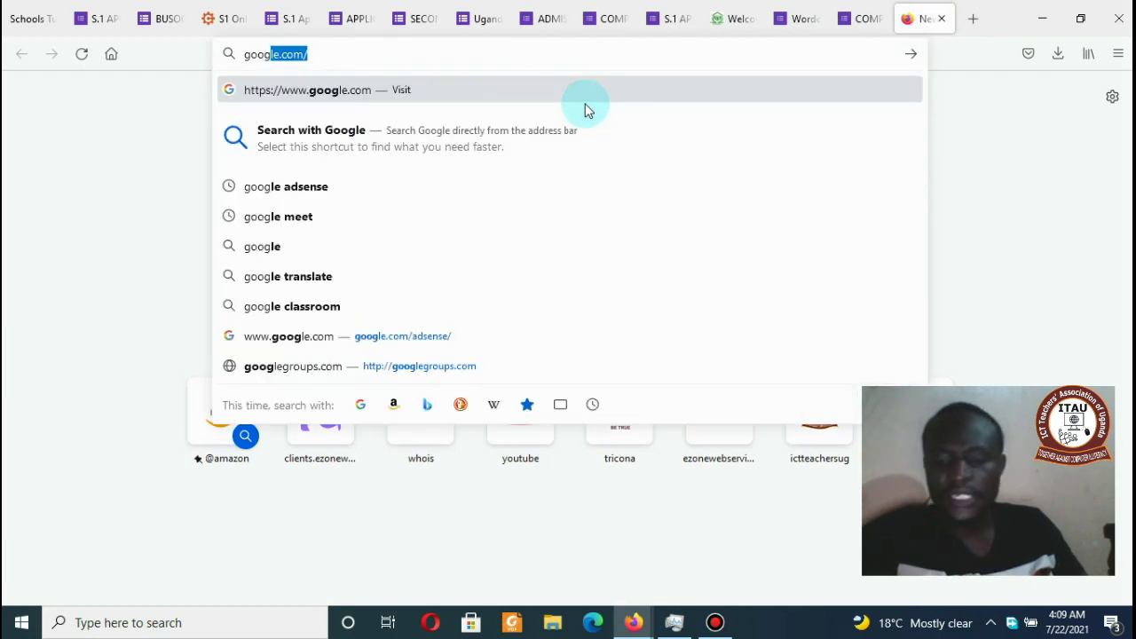
{"action": "key", "text": "Return"}
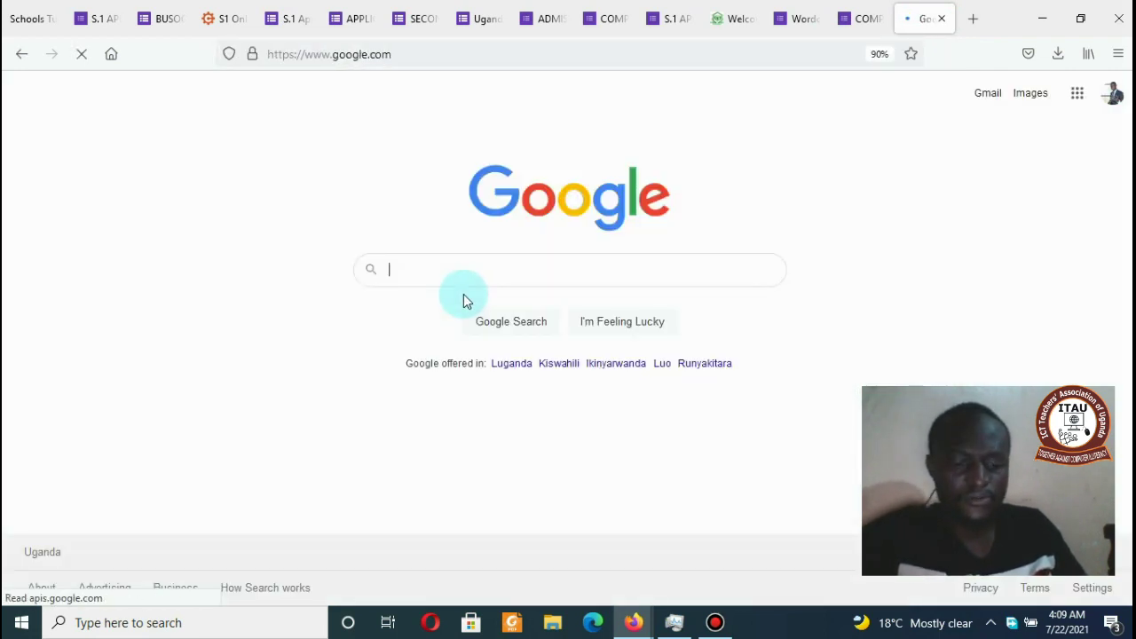
{"action": "type", "text": "google f"}
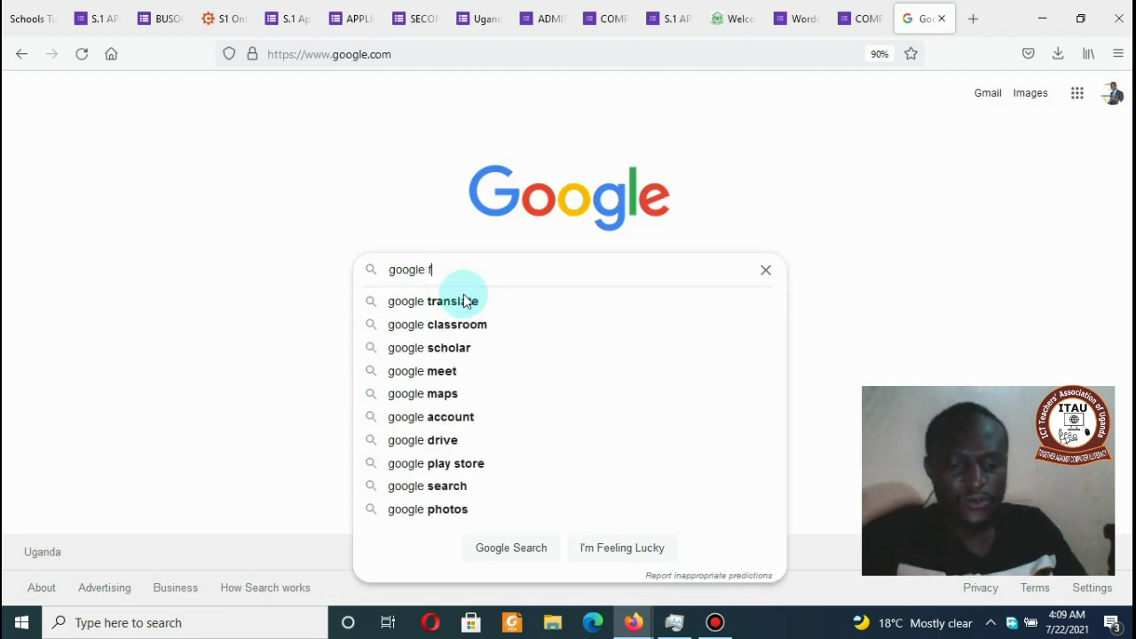
{"action": "type", "text": "orm"}
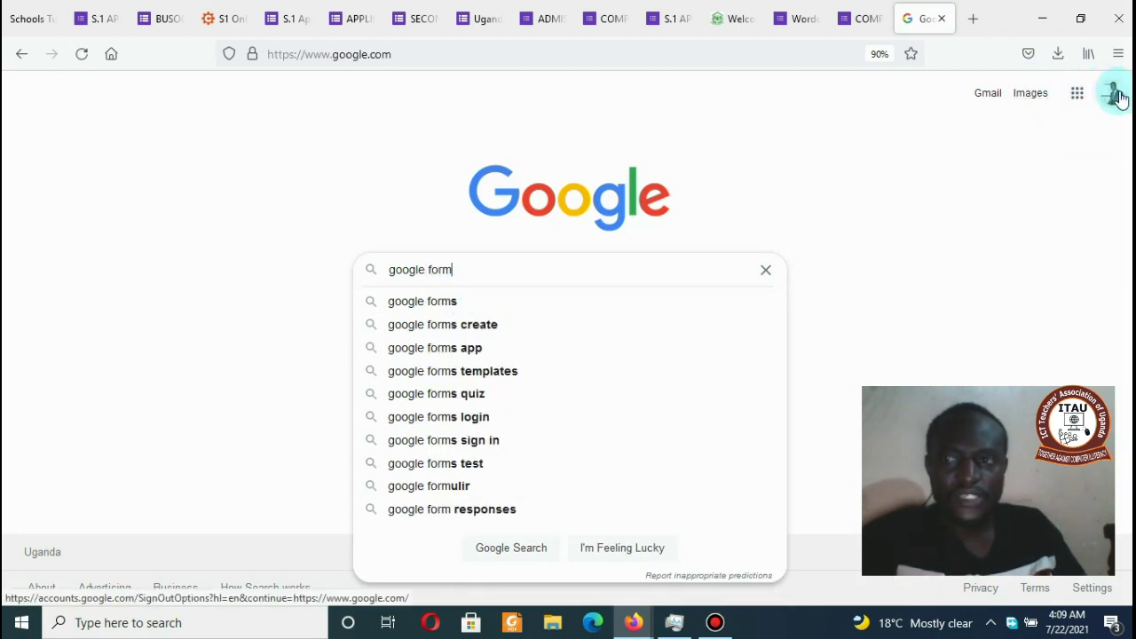
{"action": "key", "text": "Return"}
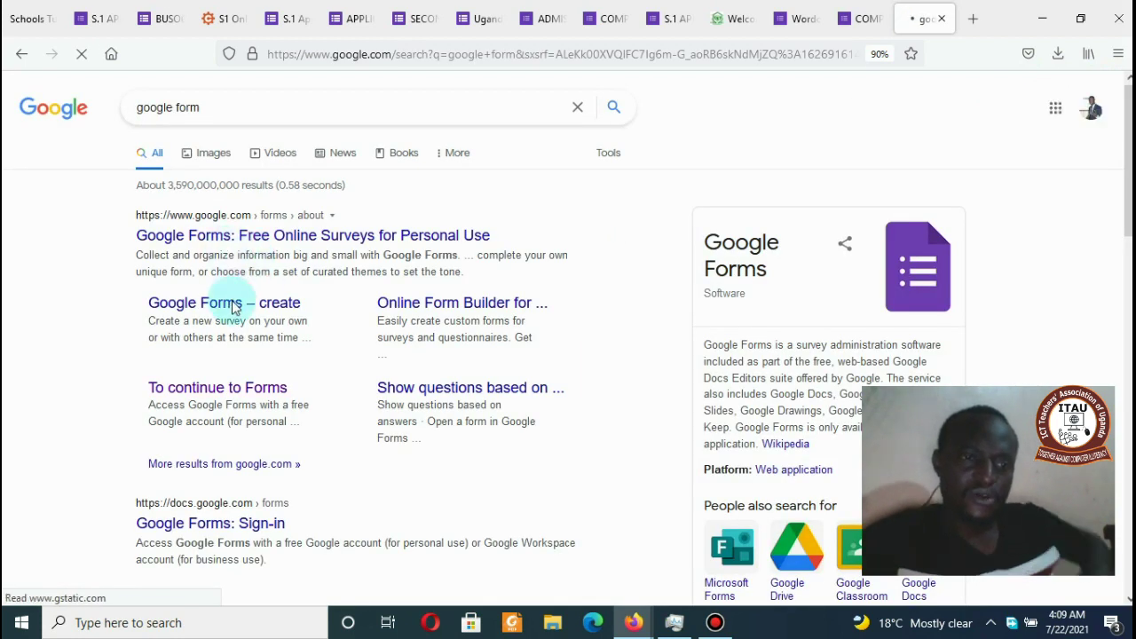
{"action": "left_click", "coordinate": [240, 311]}
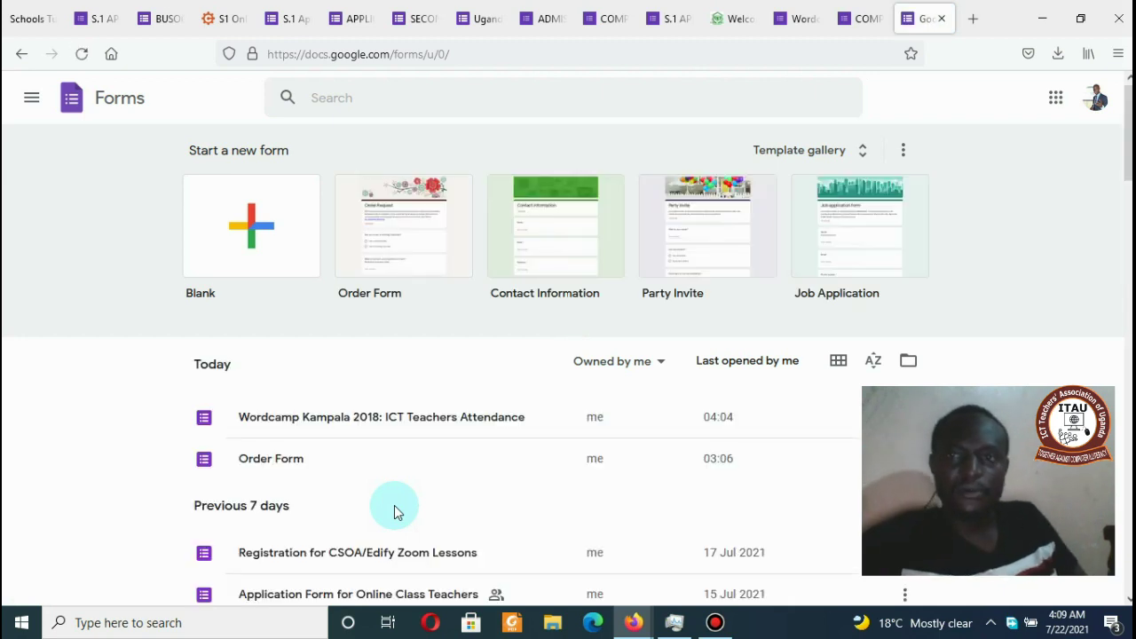
Step: View the header of the St. Bruno SS Ggoli website and return to the Google Forms home page
{"action": "left_click", "coordinate": [742, 18]}
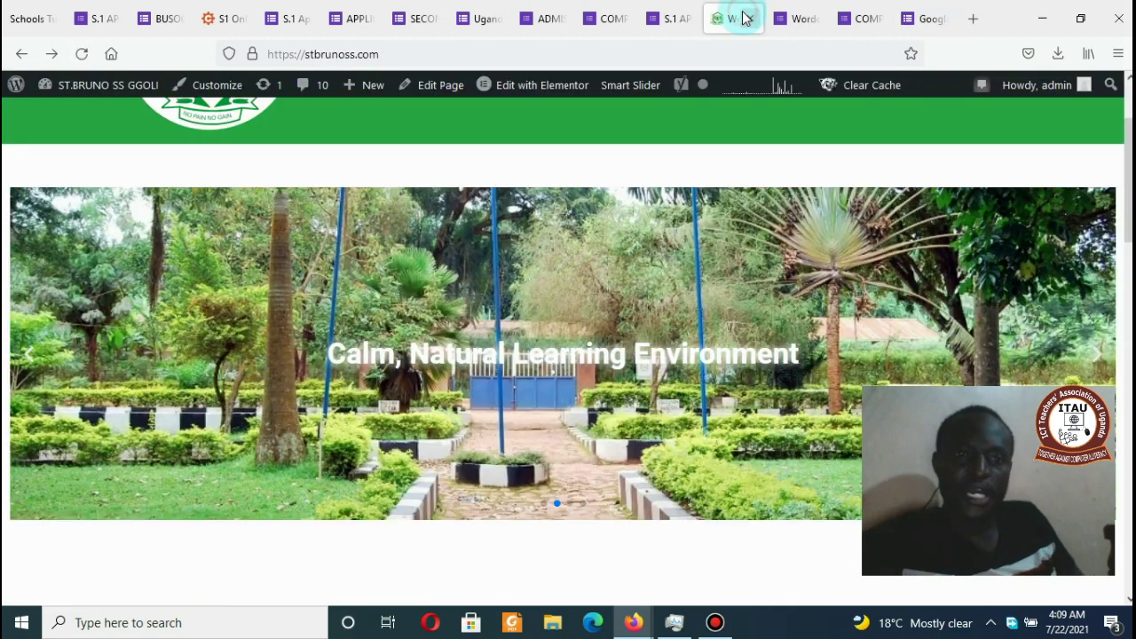
{"action": "scroll", "coordinate": [568, 355], "scroll_direction": "up", "scroll_amount": 3}
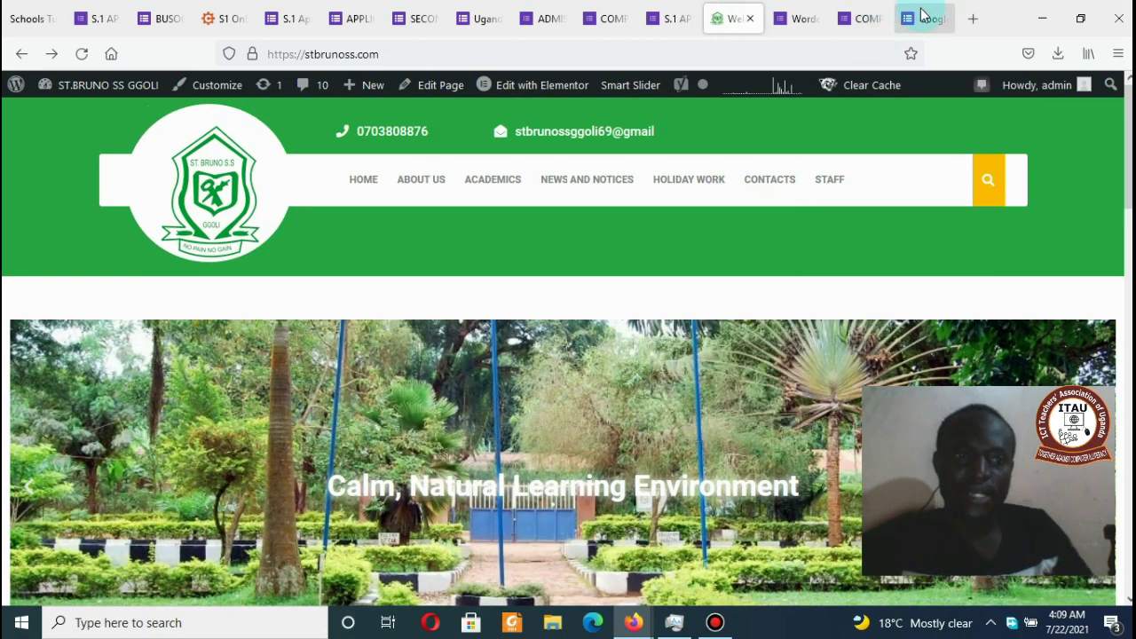
{"action": "left_click", "coordinate": [920, 16]}
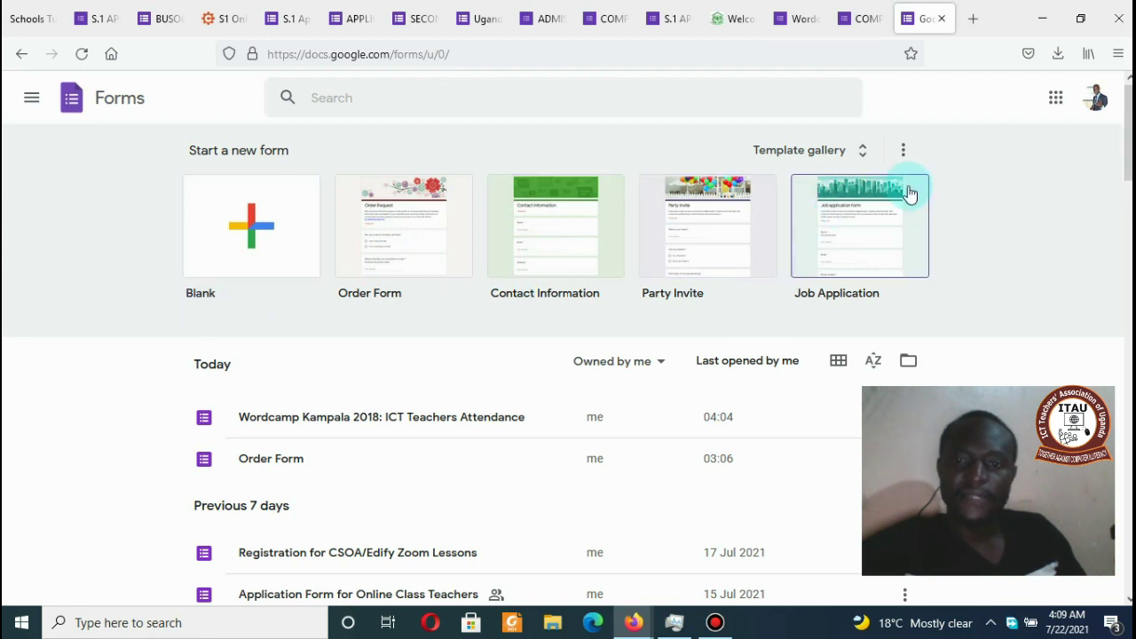
Step: Browse the full template gallery and create a new form from the Order Form template
{"action": "left_click", "coordinate": [792, 149]}
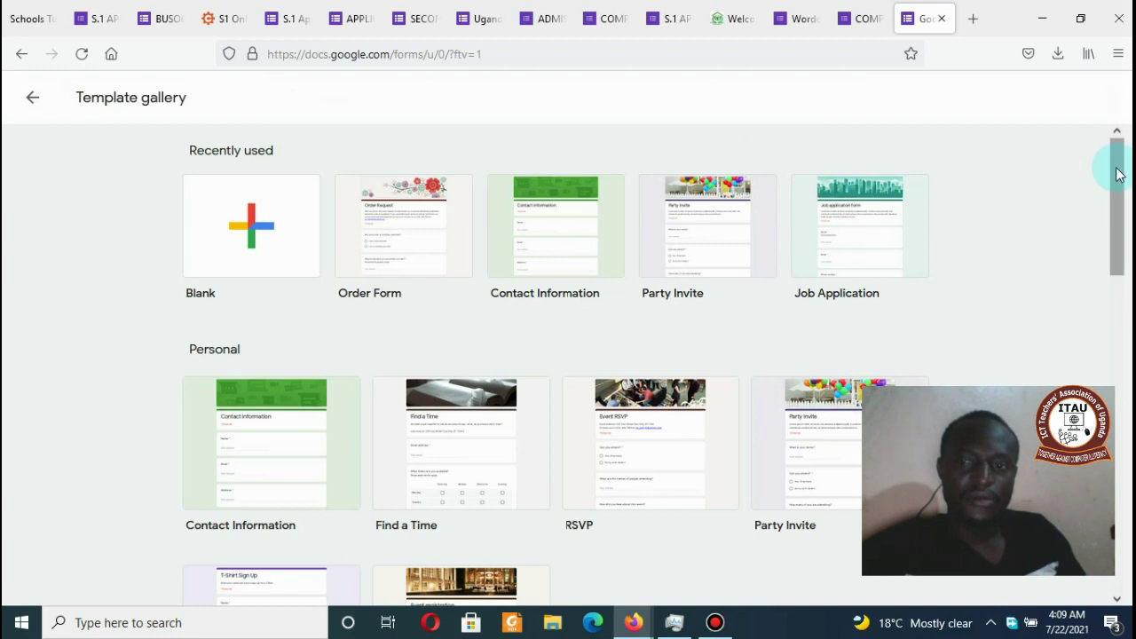
{"action": "scroll", "coordinate": [1116, 168], "scroll_direction": "down", "scroll_amount": 4}
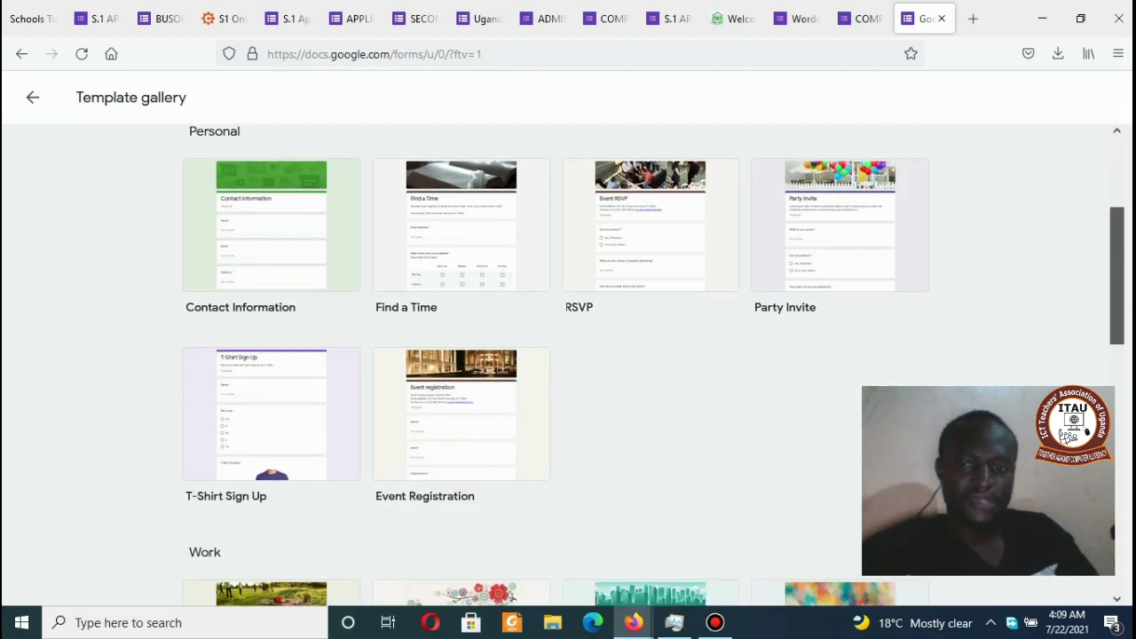
{"action": "scroll", "coordinate": [1129, 178], "scroll_direction": "up", "scroll_amount": 4}
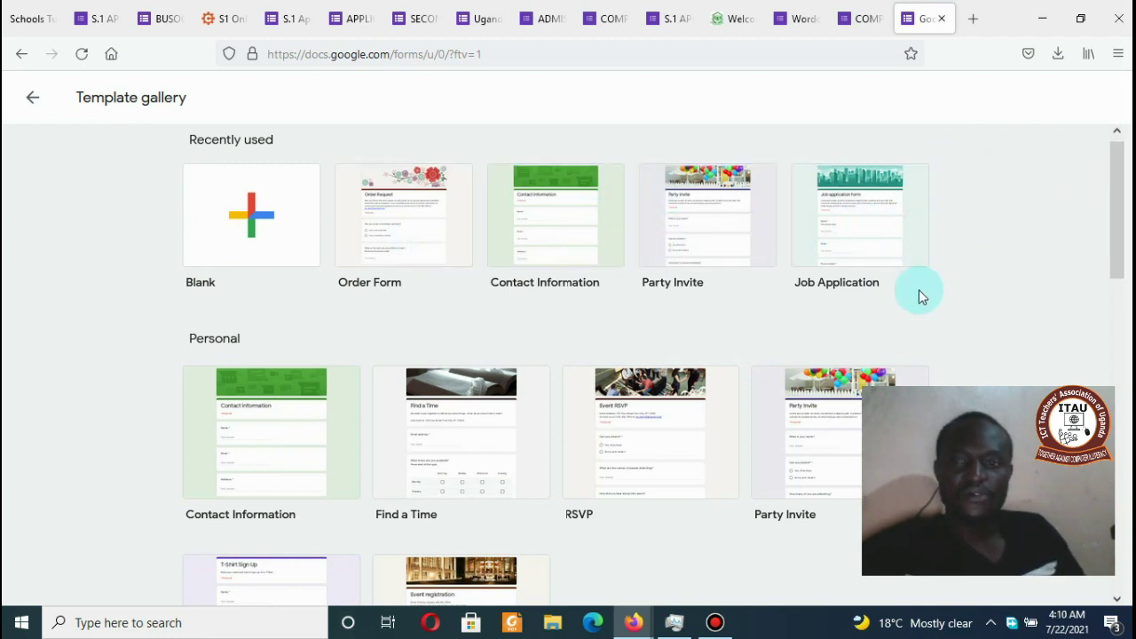
{"action": "left_click_drag", "start_coordinate": [1118, 234], "coordinate": [988, 233]}
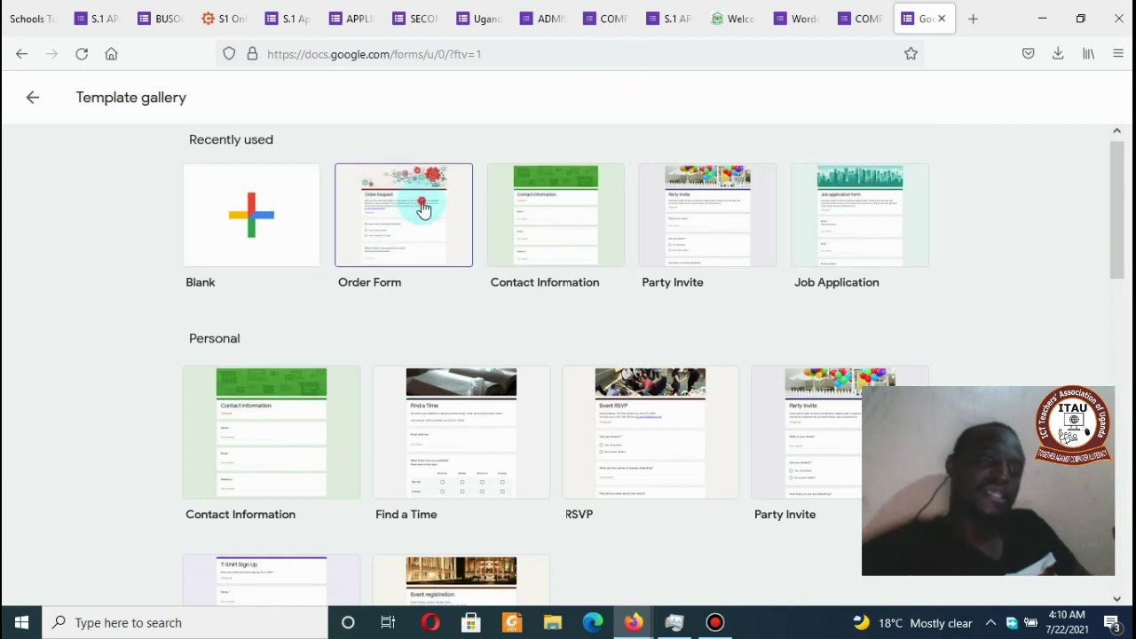
{"action": "left_click", "coordinate": [423, 207]}
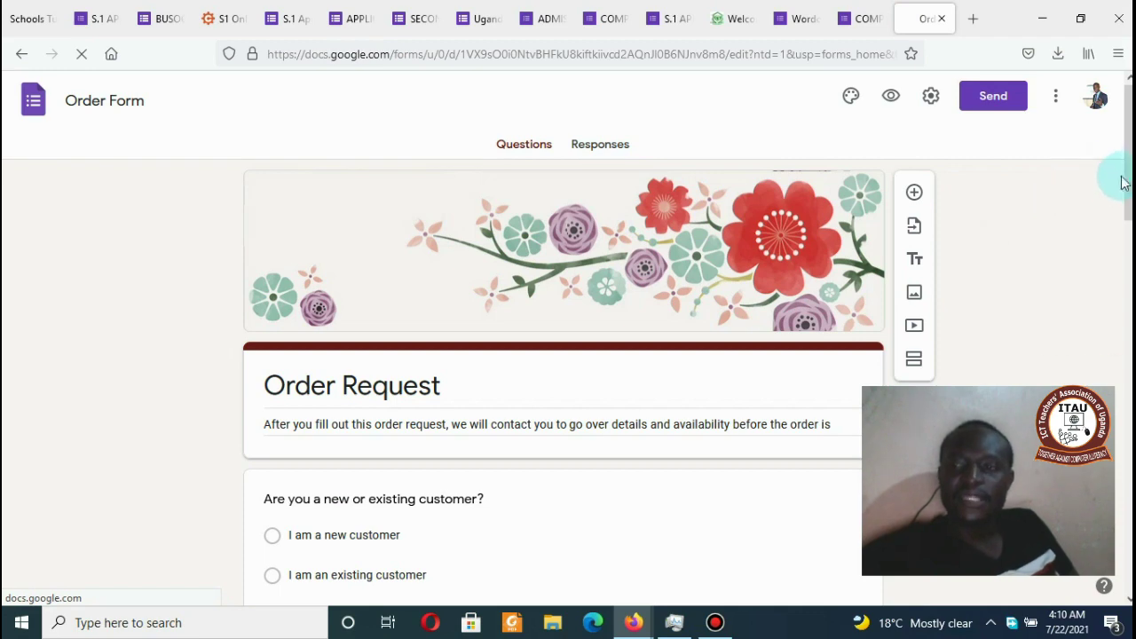
Step: Look through the Order Request form's questions and compare its header image with the Trinity College Nabbingo form's header
{"action": "left_click_drag", "start_coordinate": [1130, 186], "coordinate": [1130, 502]}
{"action": "scroll", "coordinate": [1091, 315], "scroll_direction": "up", "scroll_amount": 10}
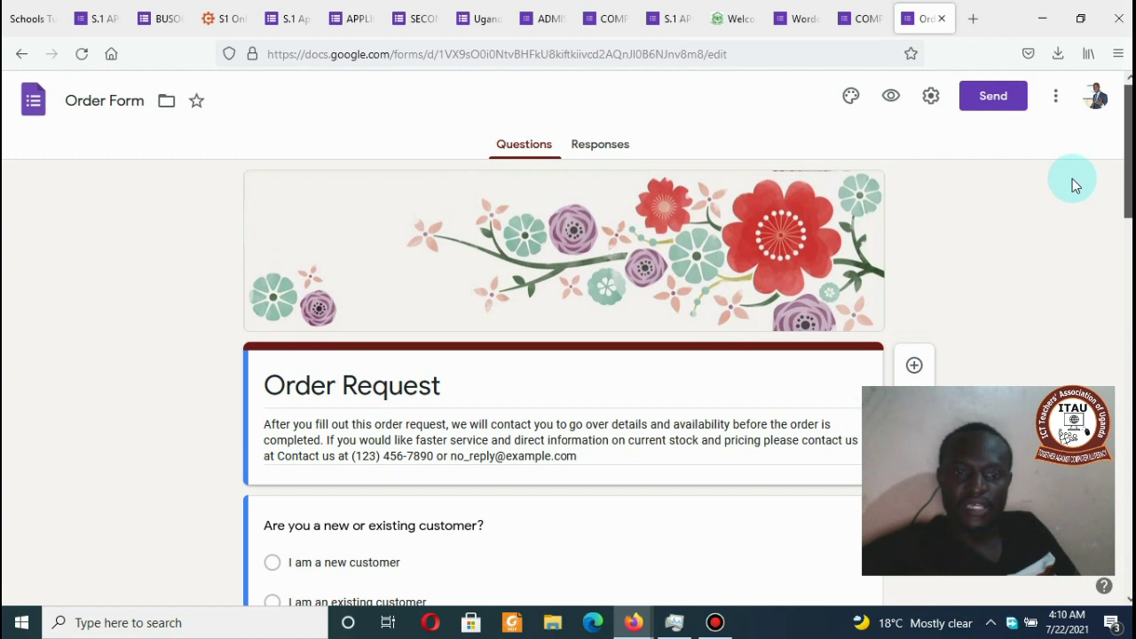
{"action": "scroll", "coordinate": [1072, 178], "scroll_direction": "down", "scroll_amount": 1}
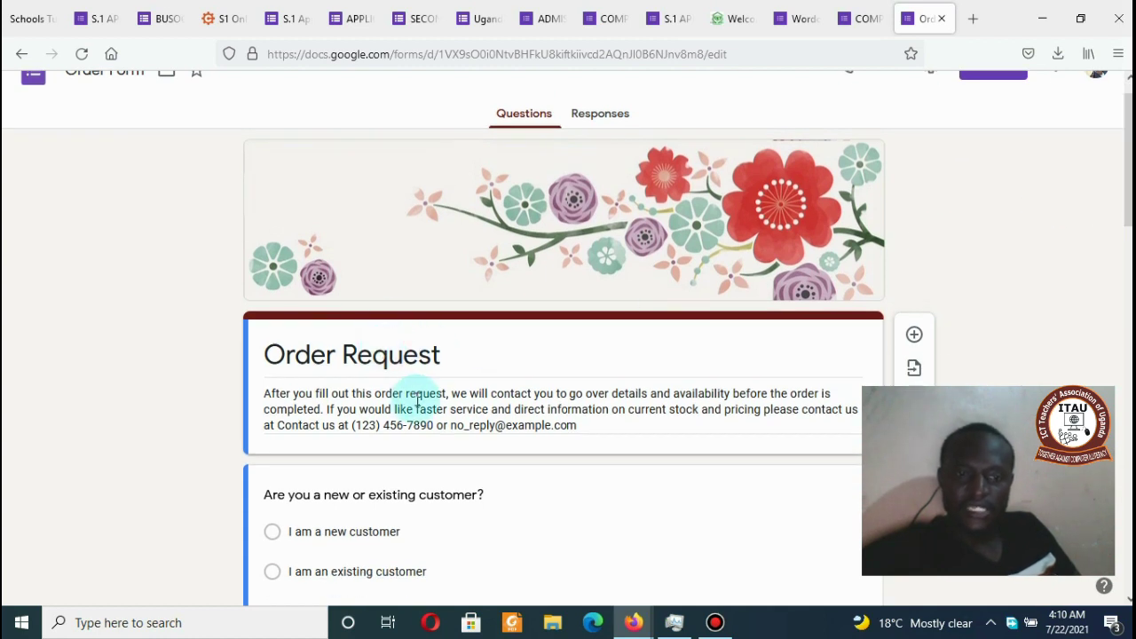
{"action": "scroll", "coordinate": [564, 355], "scroll_direction": "down", "scroll_amount": 15}
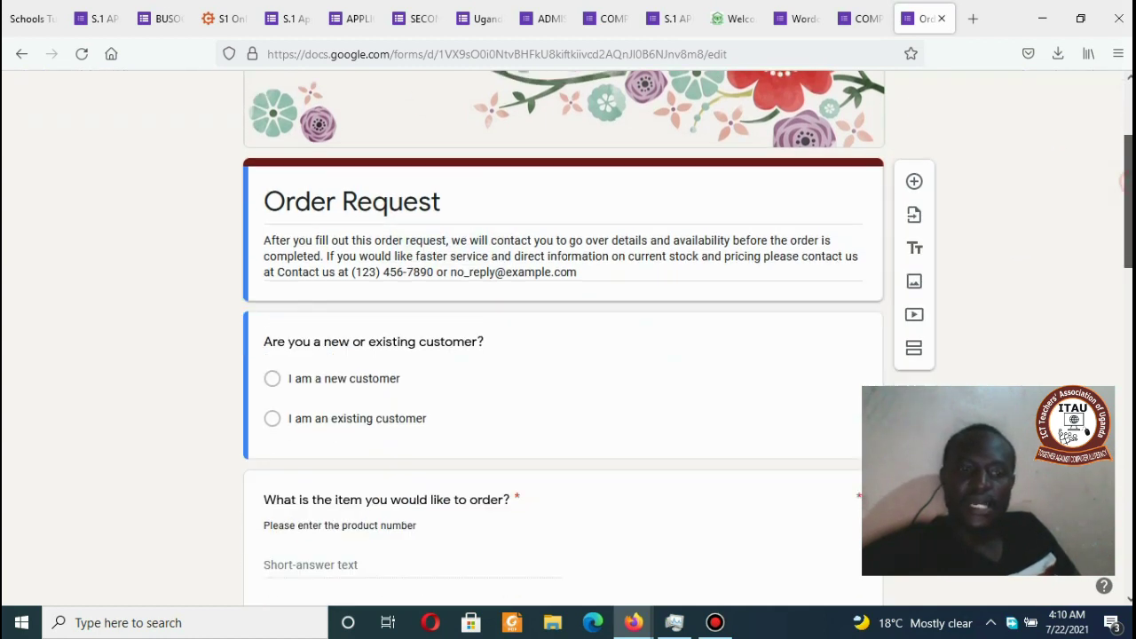
{"action": "scroll", "coordinate": [563, 338], "scroll_direction": "down", "scroll_amount": 3}
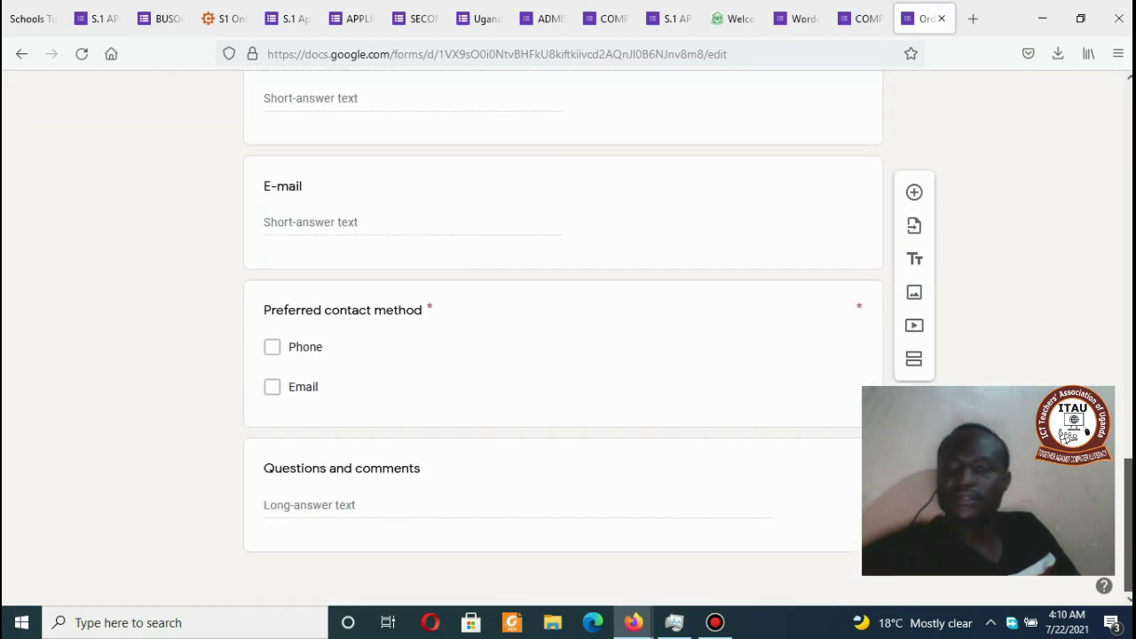
{"action": "scroll", "coordinate": [1016, 293], "scroll_direction": "up", "scroll_amount": 20}
{"action": "scroll", "coordinate": [1050, 236], "scroll_direction": "down", "scroll_amount": 2}
{"action": "scroll", "coordinate": [1050, 222], "scroll_direction": "up", "scroll_amount": 3}
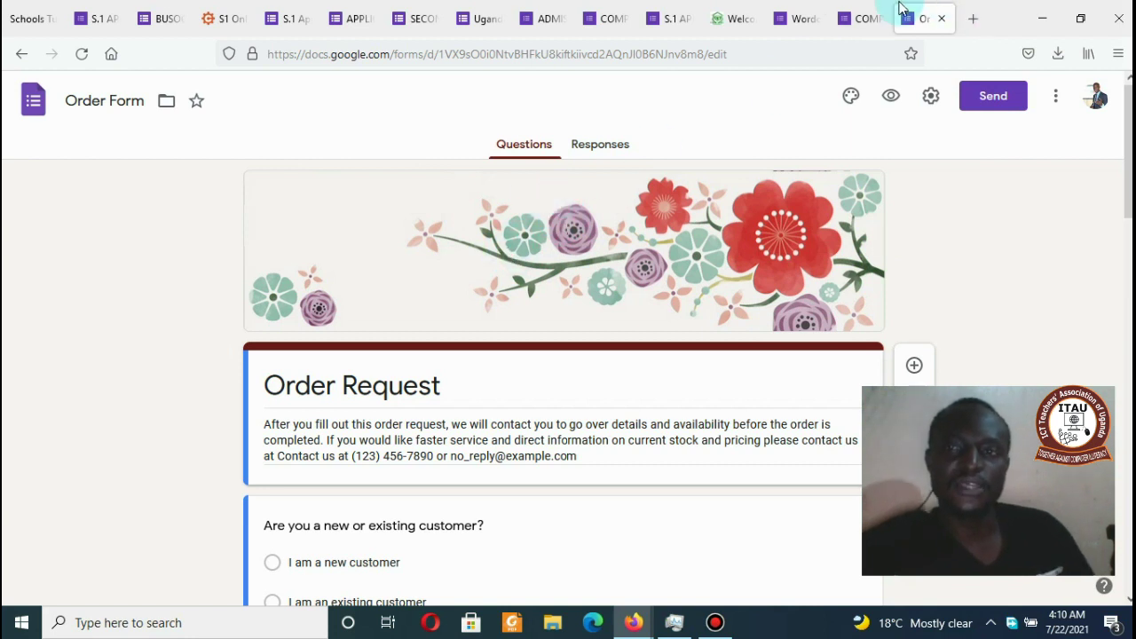
{"action": "left_click", "coordinate": [865, 19]}
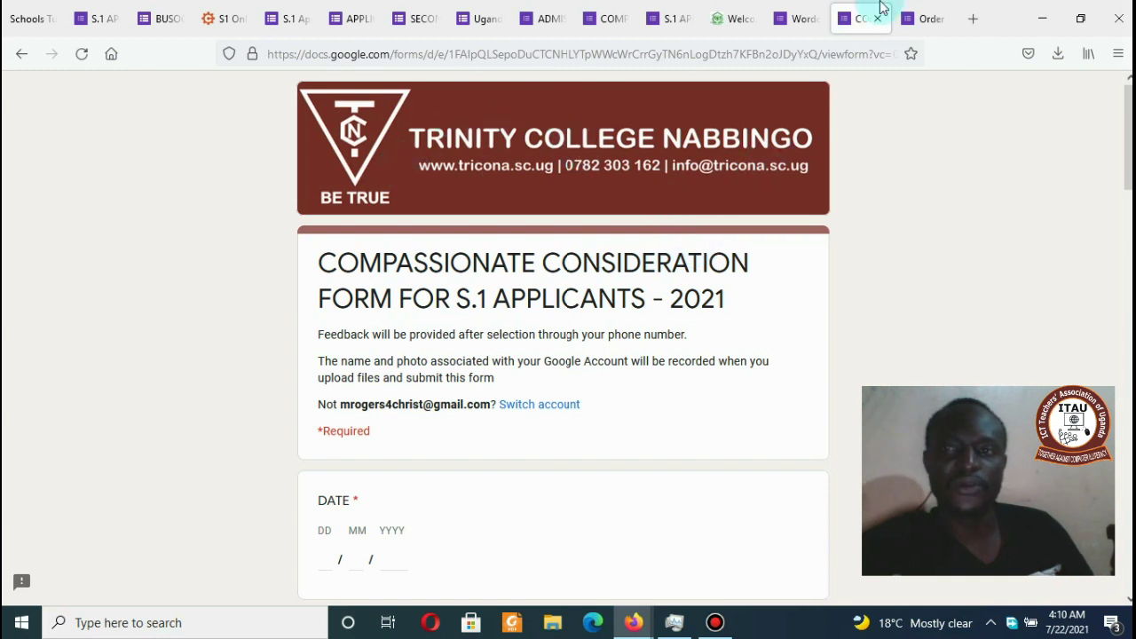
{"action": "left_click", "coordinate": [918, 16]}
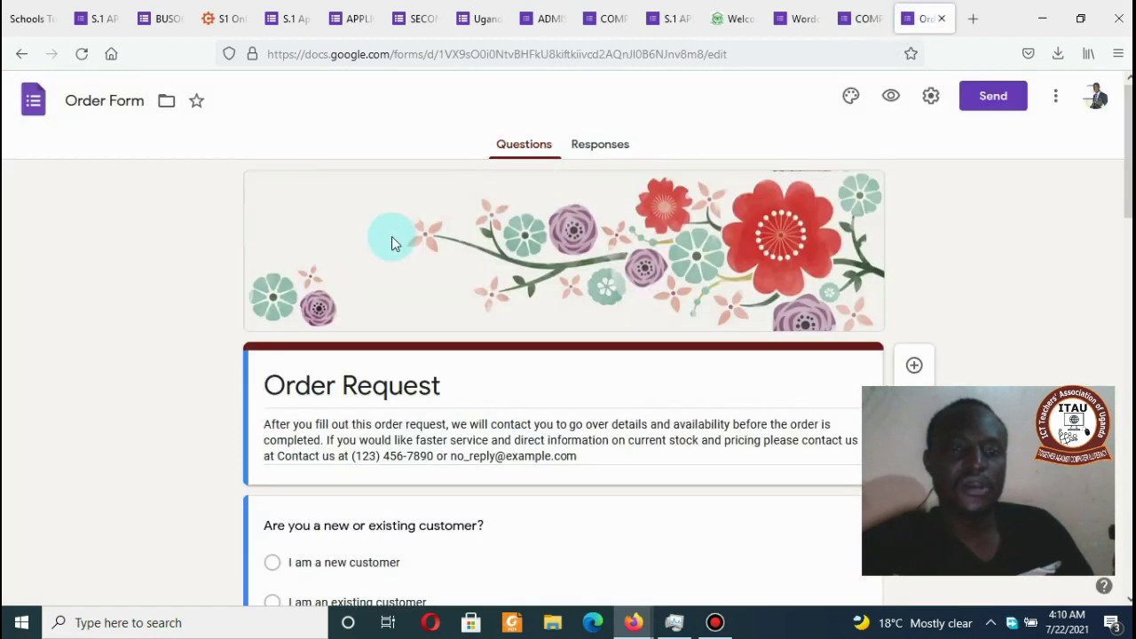
Step: Open the order form's floral header image in its own browser tab and save it to the Desktop as 29-flowers.jpg
{"action": "right_click", "coordinate": [453, 236]}
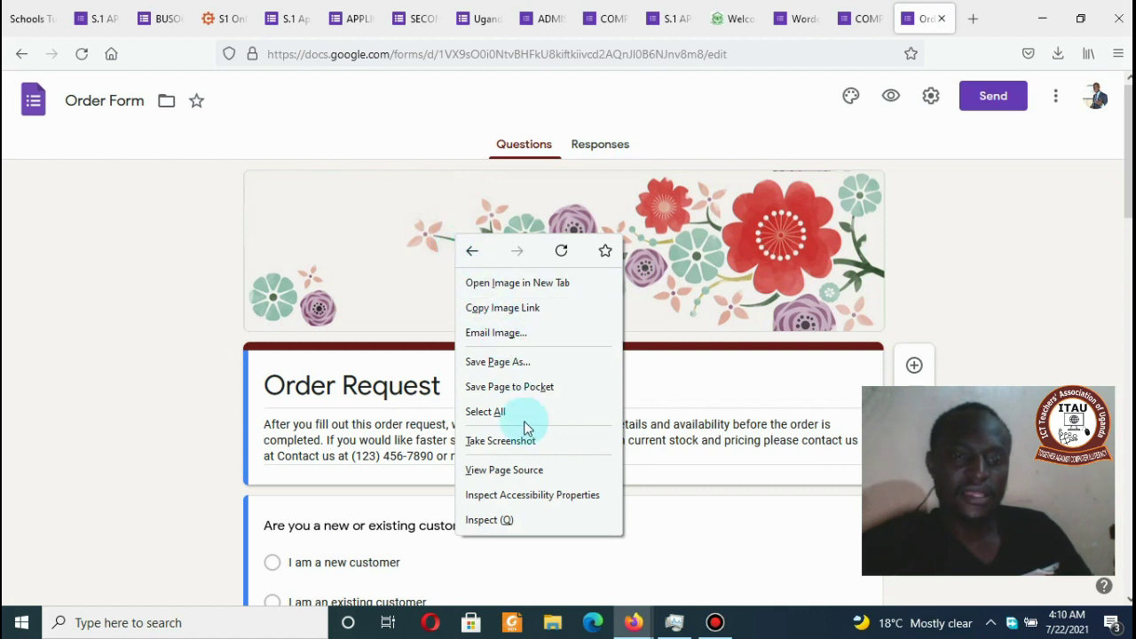
{"action": "left_click", "coordinate": [512, 282]}
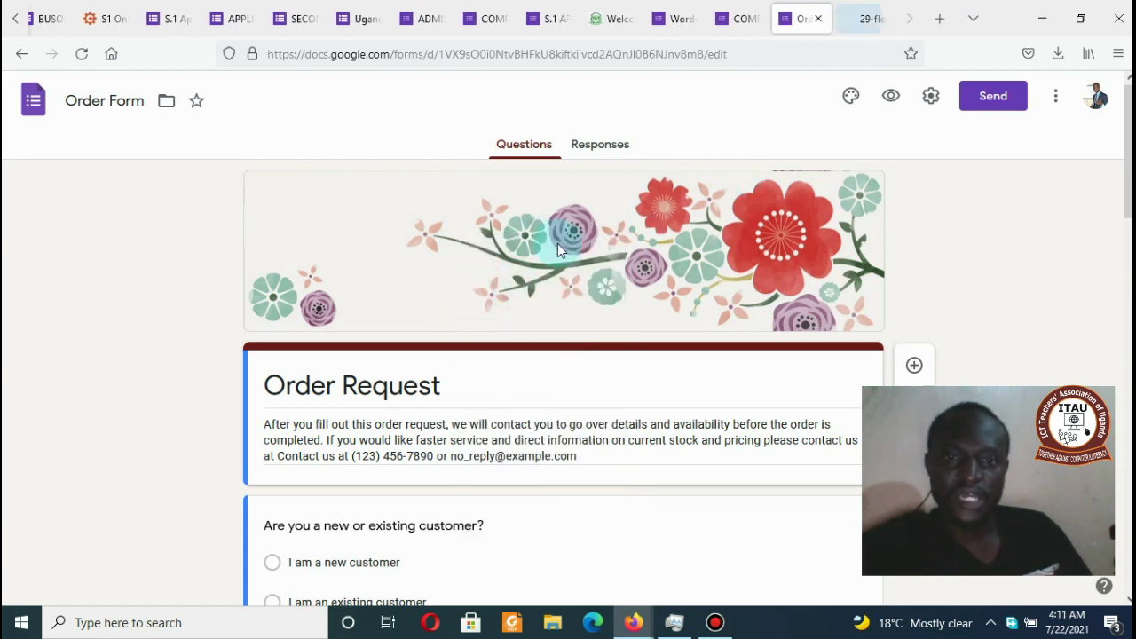
{"action": "left_click", "coordinate": [848, 19]}
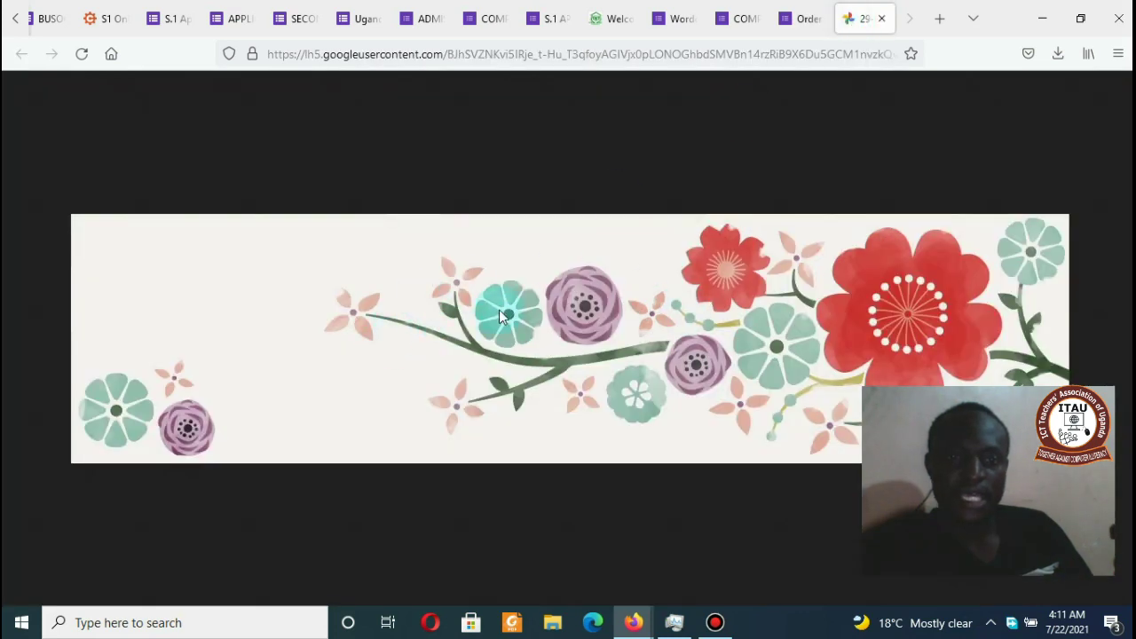
{"action": "right_click", "coordinate": [484, 328]}
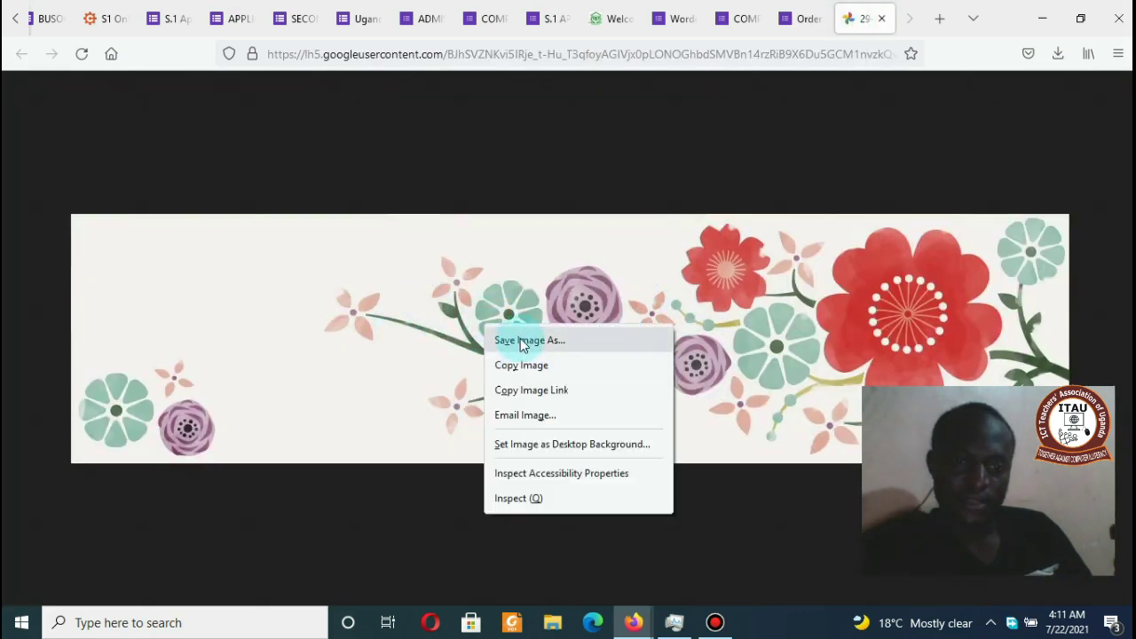
{"action": "left_click", "coordinate": [520, 339]}
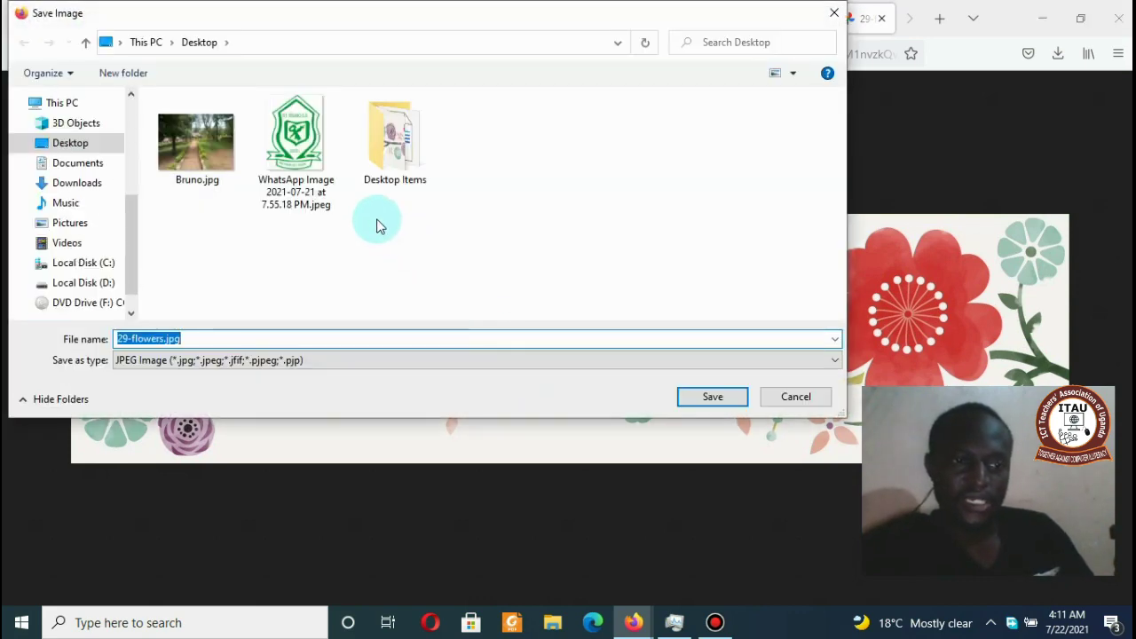
{"action": "left_click", "coordinate": [712, 404]}
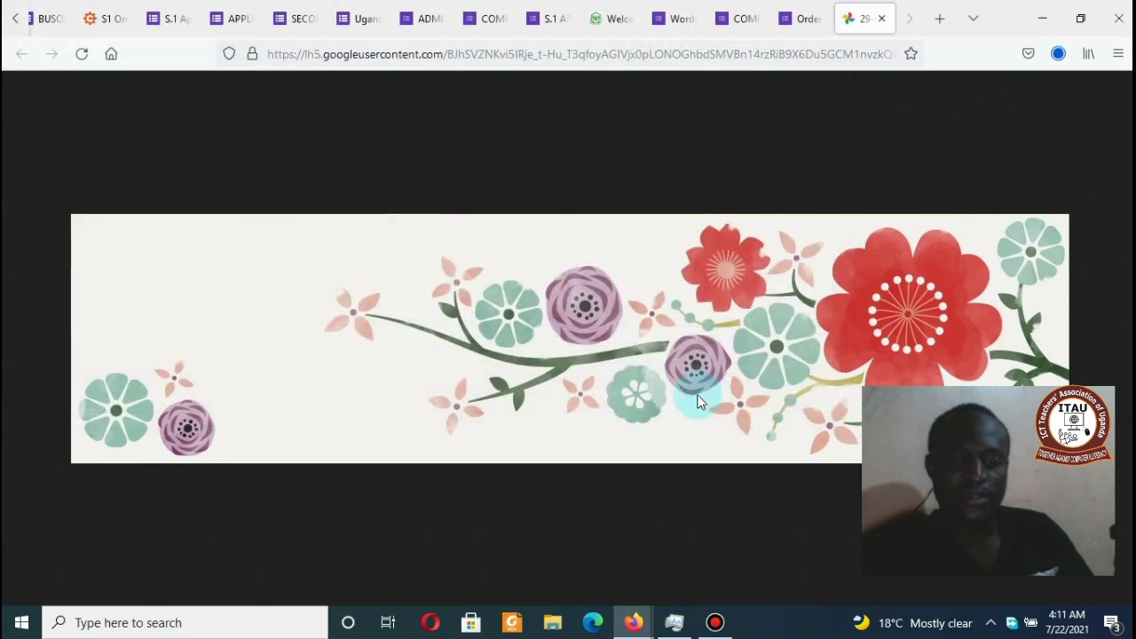
Step: Find and launch Publisher from the Windows search, and create a blank 8.5 x 11" publication
{"action": "left_click", "coordinate": [5, 631]}
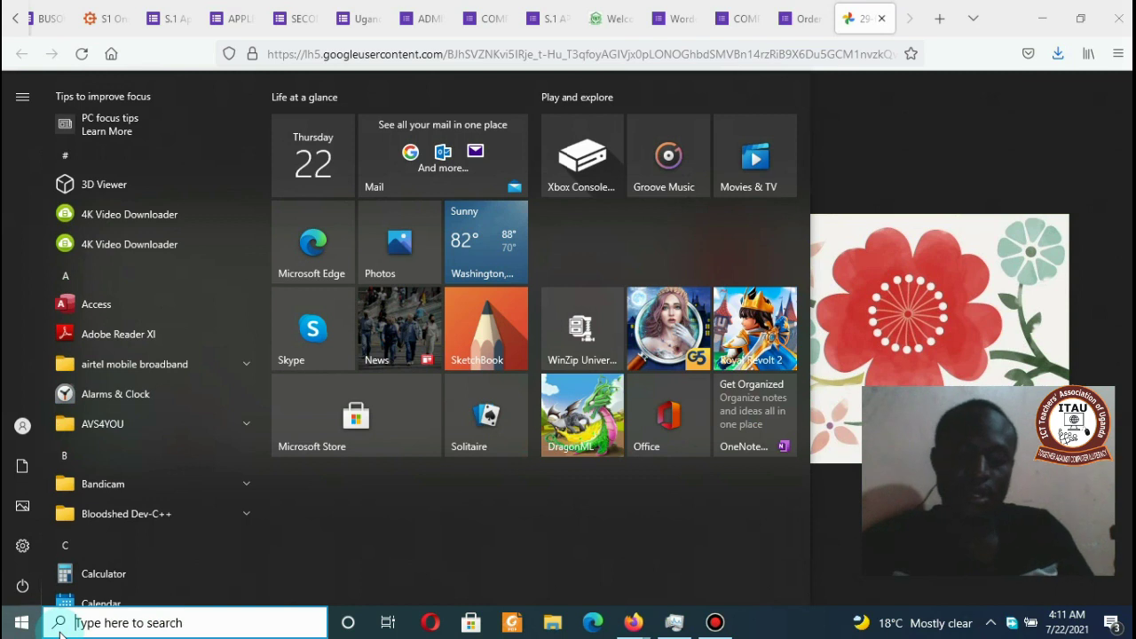
{"action": "type", "text": "power"}
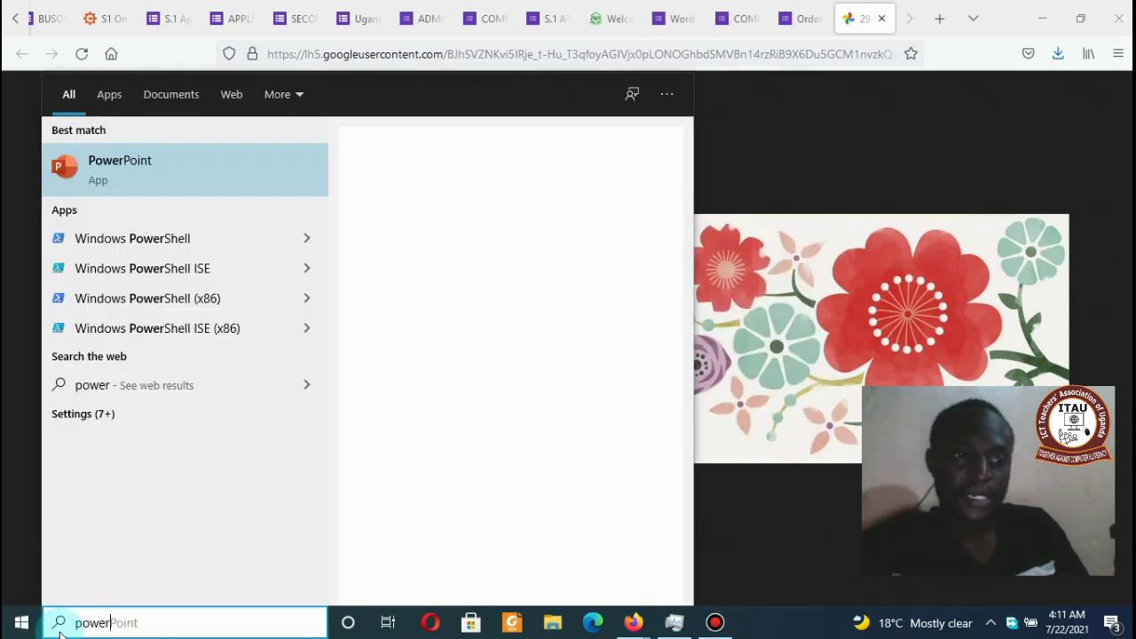
{"action": "key", "text": "BackSpace"}
{"action": "key", "text": "BackSpace"}
{"action": "key", "text": "BackSpace"}
{"action": "key", "text": "BackSpace"}
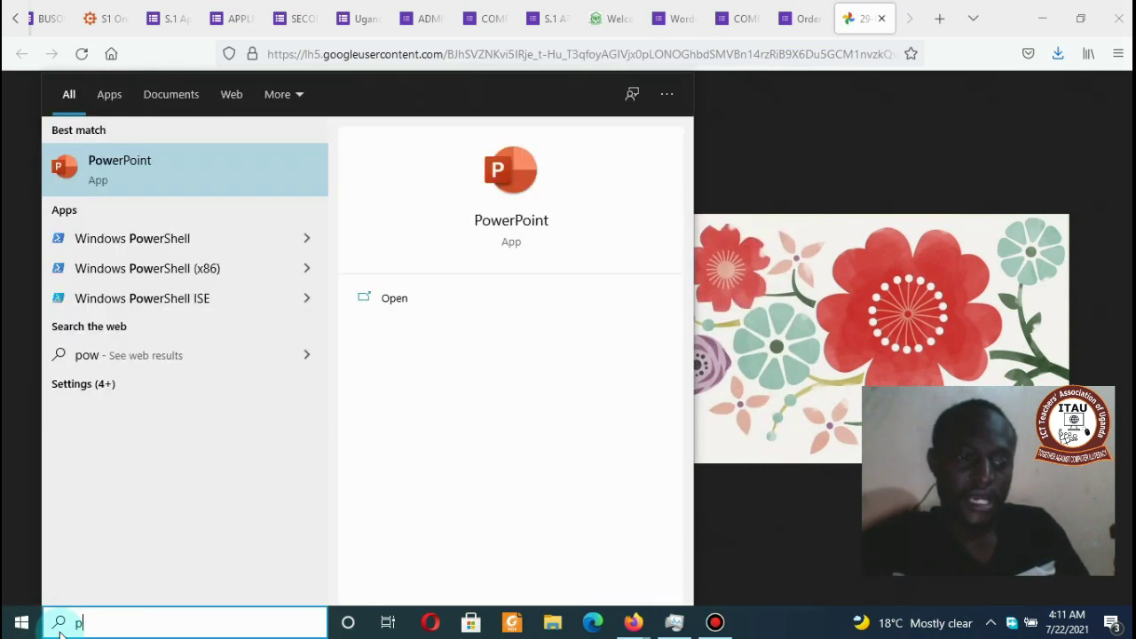
{"action": "type", "text": "ub"}
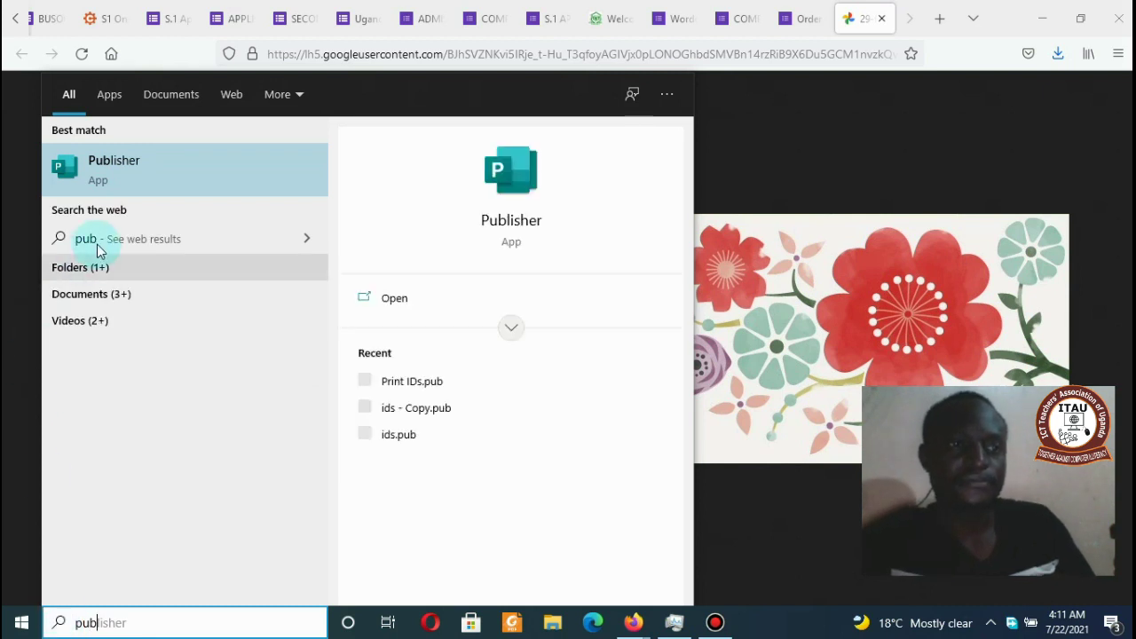
{"action": "left_click", "coordinate": [110, 171]}
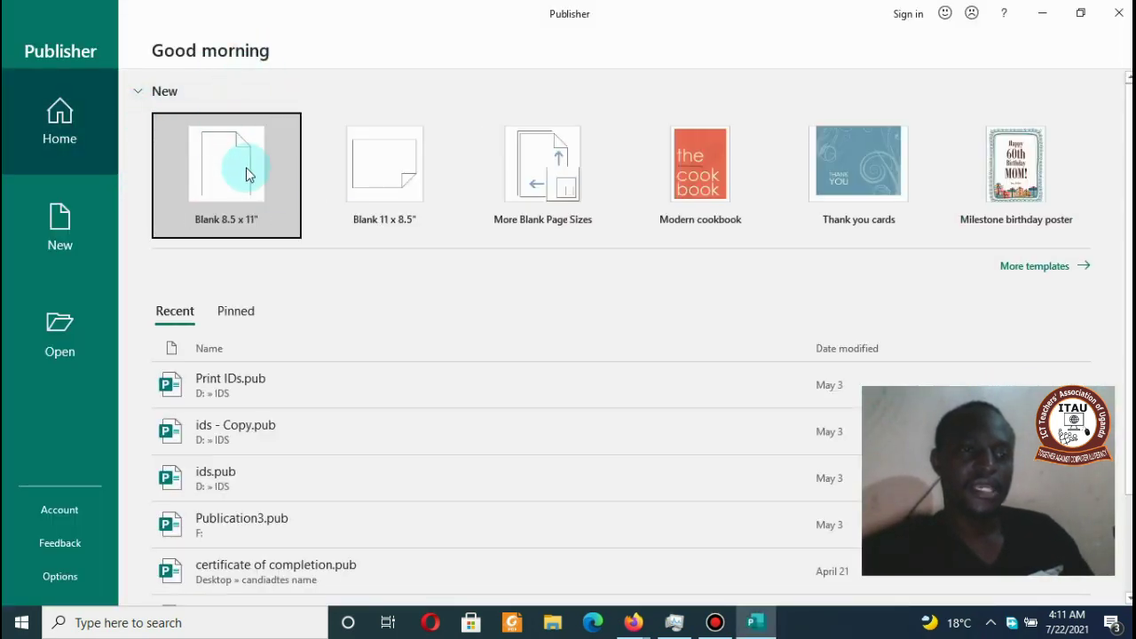
{"action": "left_click", "coordinate": [249, 175]}
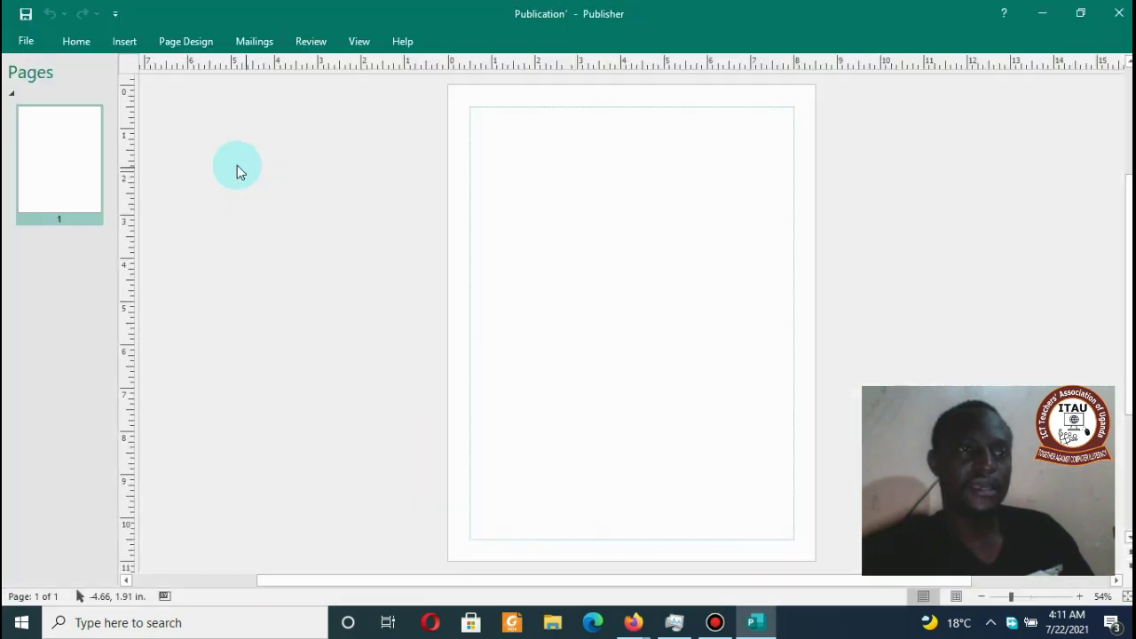
Step: Insert the picture 29-flowers.jpg from the Desktop onto the blank page
{"action": "left_click", "coordinate": [132, 47]}
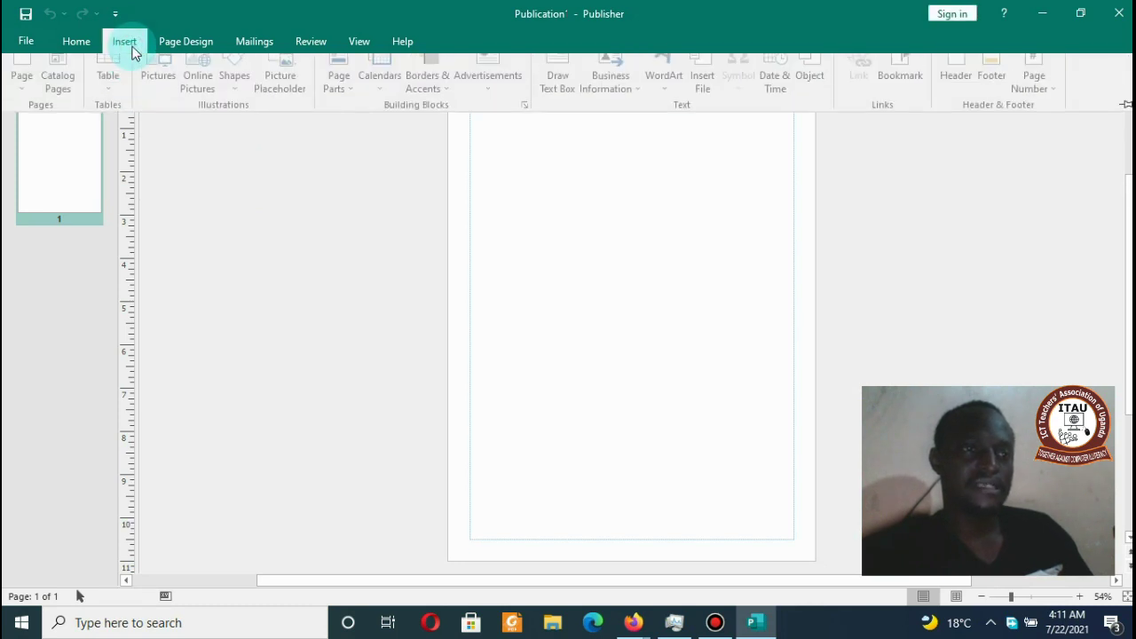
{"action": "left_click", "coordinate": [171, 100]}
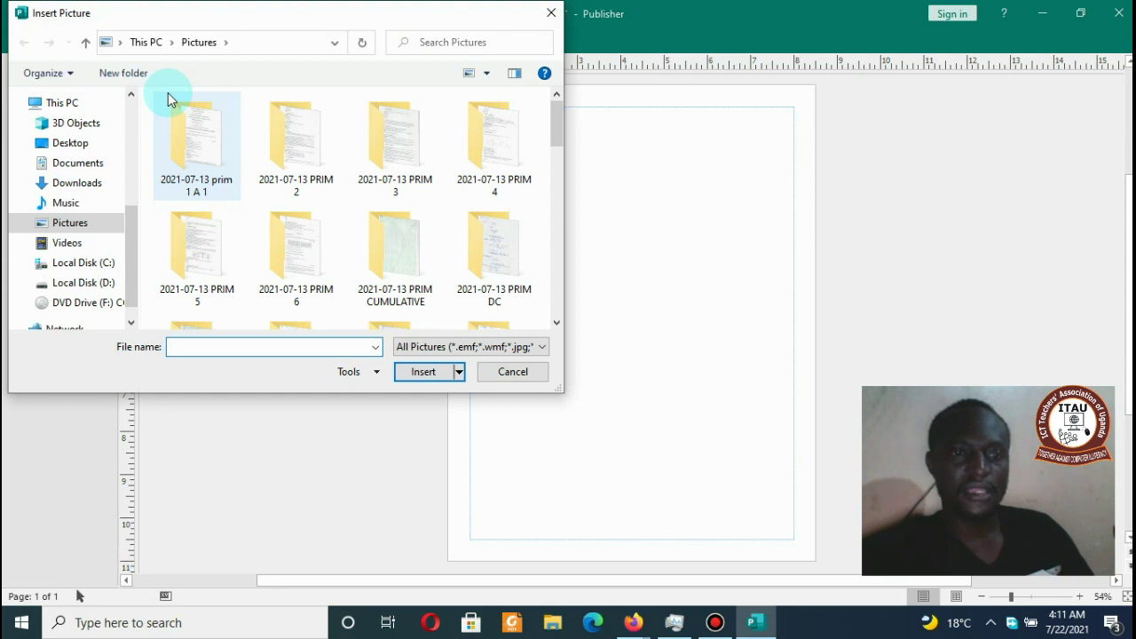
{"action": "left_click", "coordinate": [75, 144]}
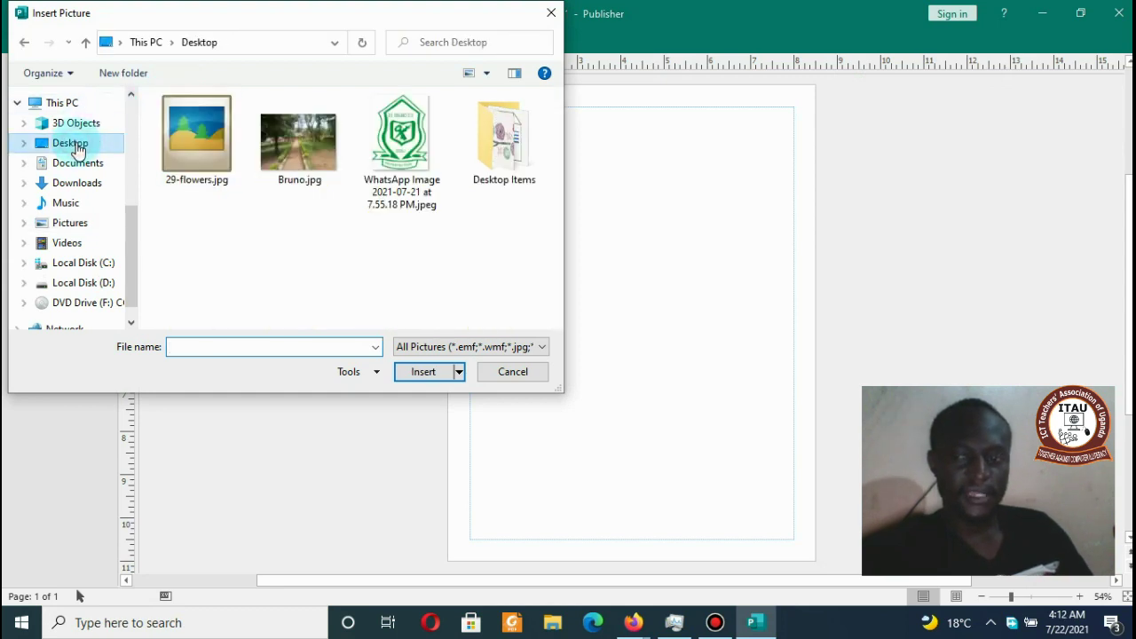
{"action": "left_click", "coordinate": [196, 142]}
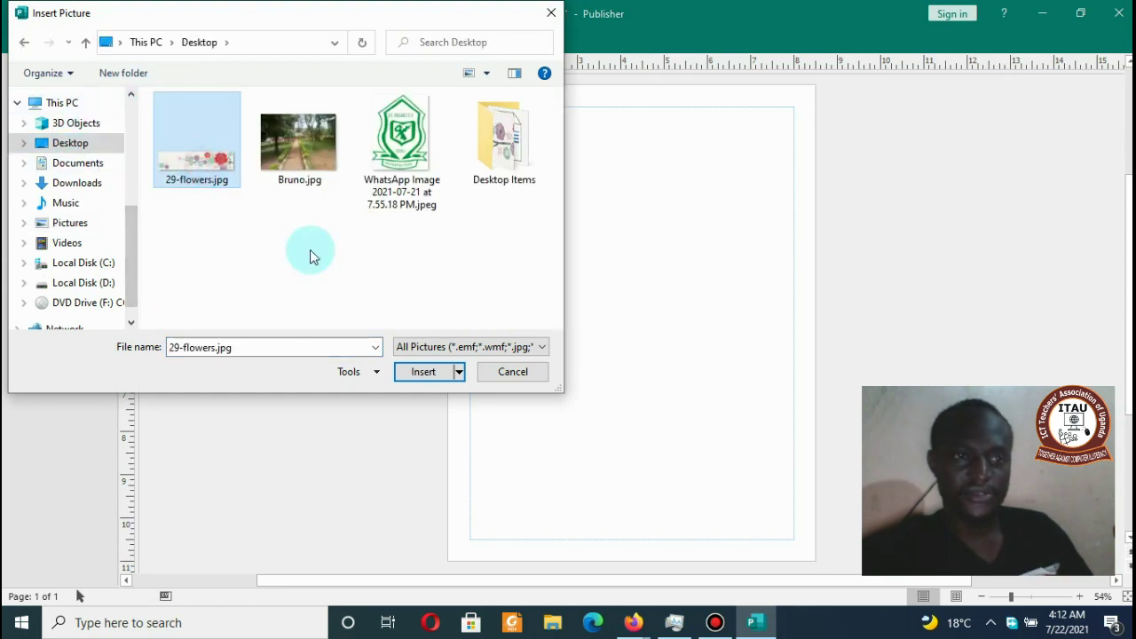
{"action": "left_click", "coordinate": [423, 372]}
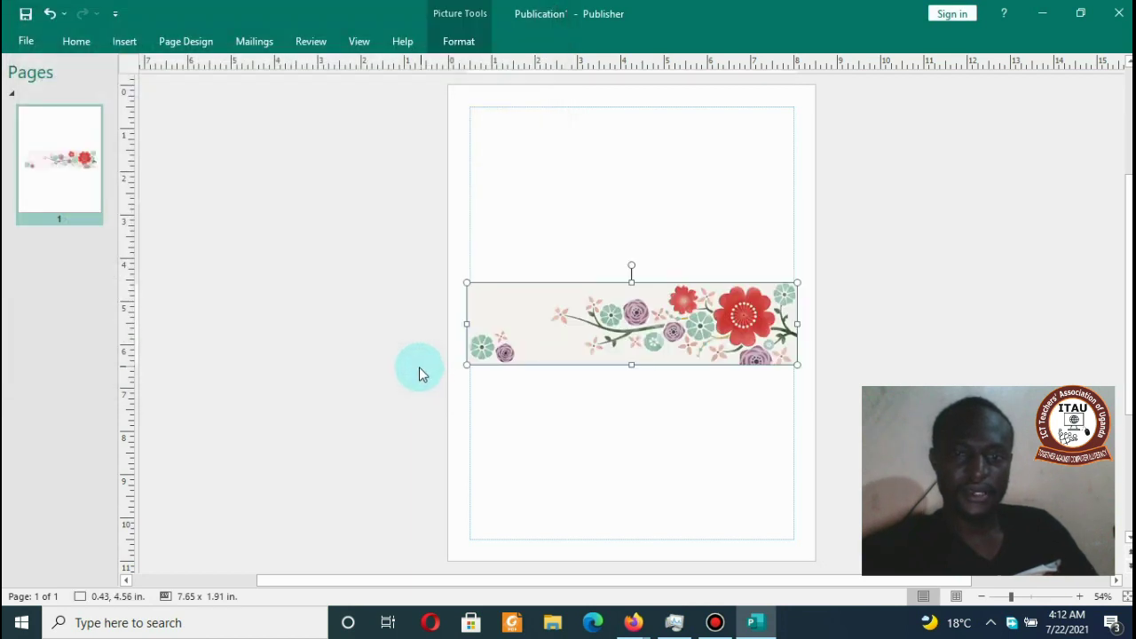
Step: Select the inserted flower banner to check its object size, and deselect it
{"action": "left_click", "coordinate": [621, 210]}
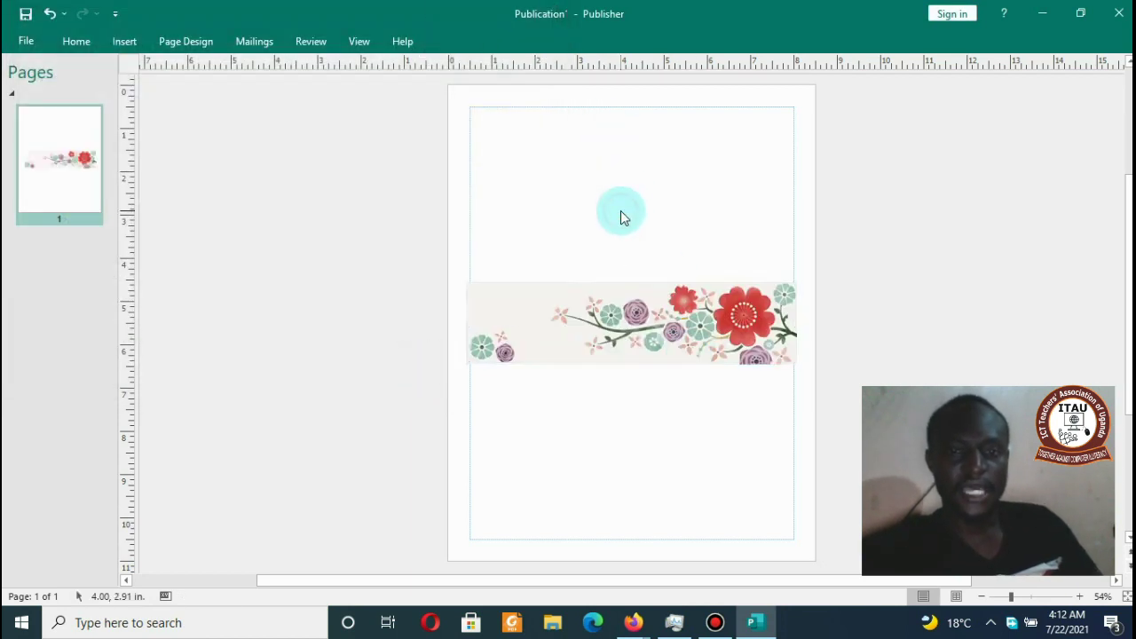
{"action": "left_click", "coordinate": [611, 344]}
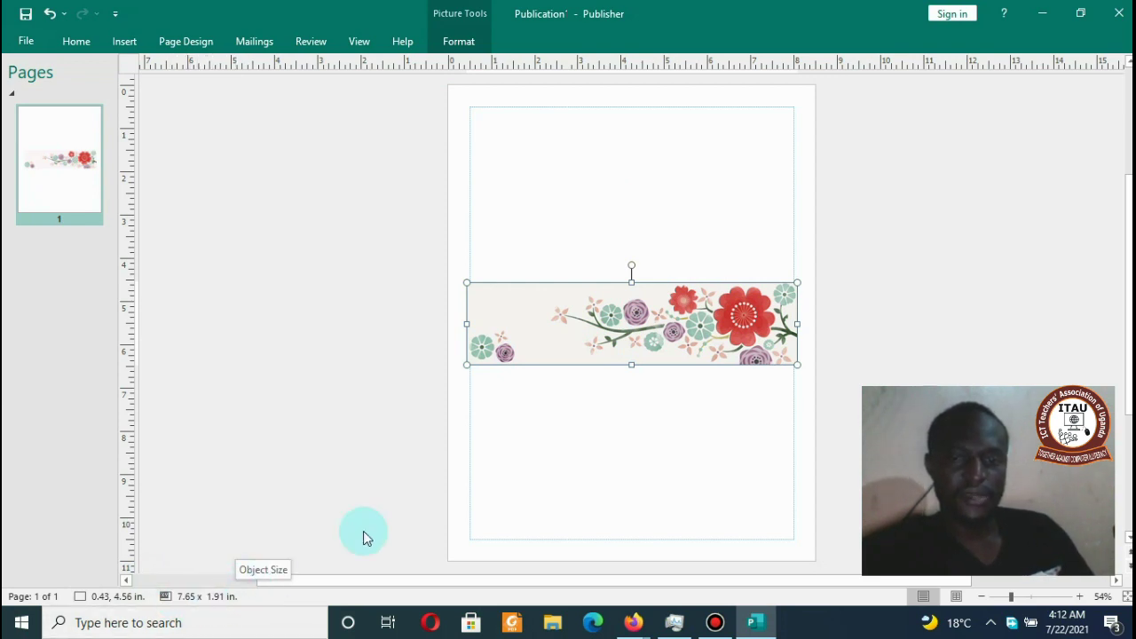
{"action": "left_click", "coordinate": [604, 195]}
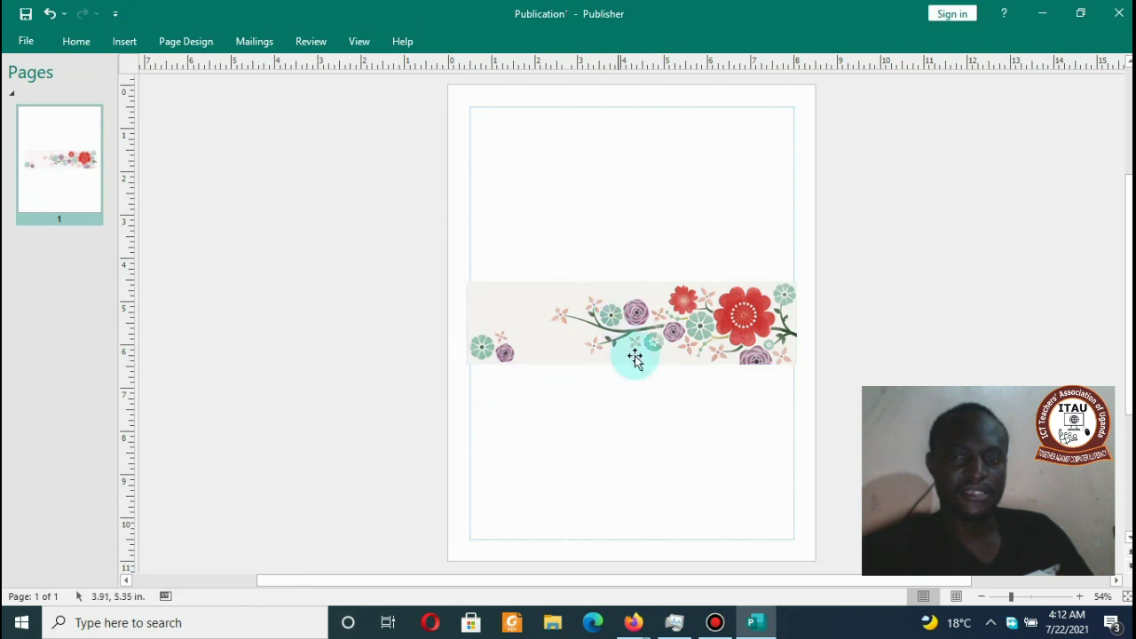
Step: Open the publication's page setup with the flower banner selected, and set the layout type to One page per sheet
{"action": "left_click", "coordinate": [621, 318]}
{"action": "left_click", "coordinate": [538, 150]}
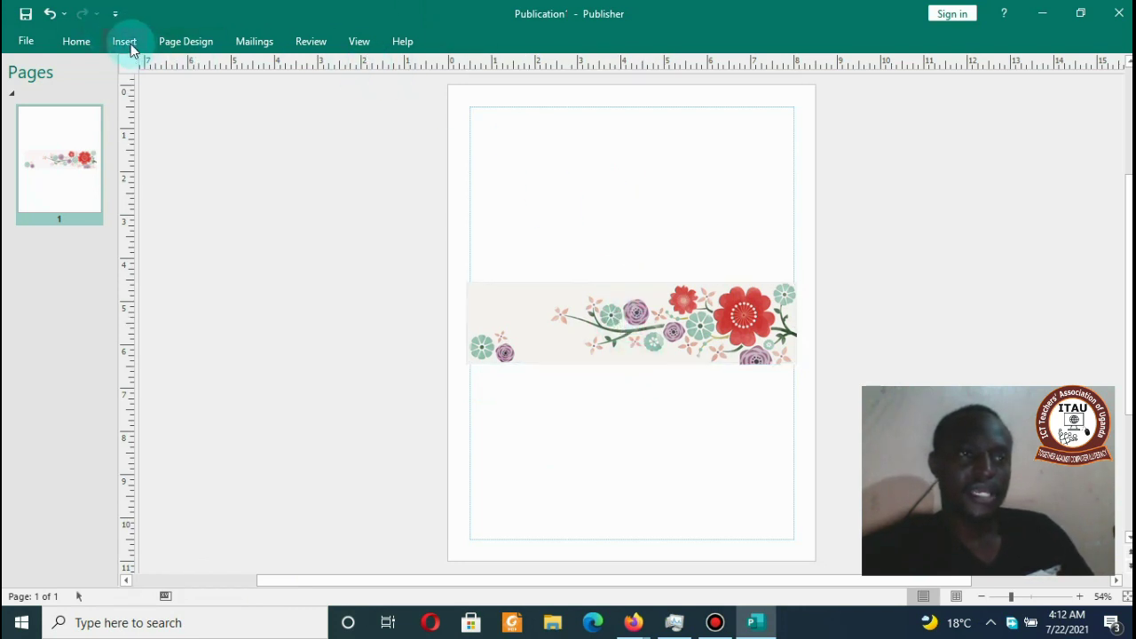
{"action": "left_click", "coordinate": [489, 299]}
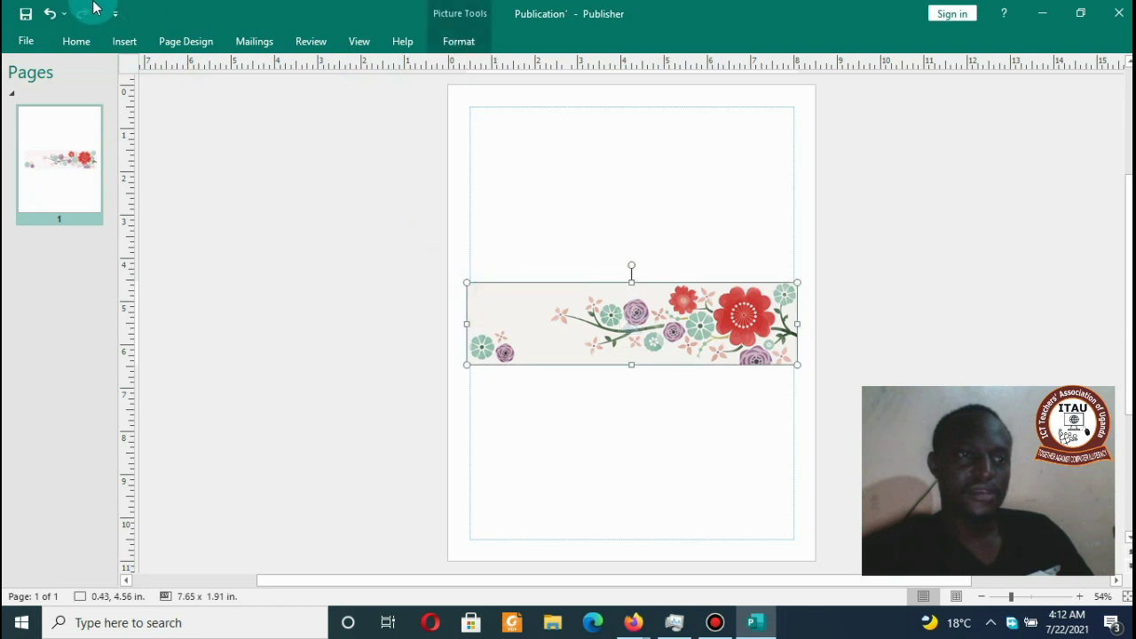
{"action": "left_click", "coordinate": [128, 45]}
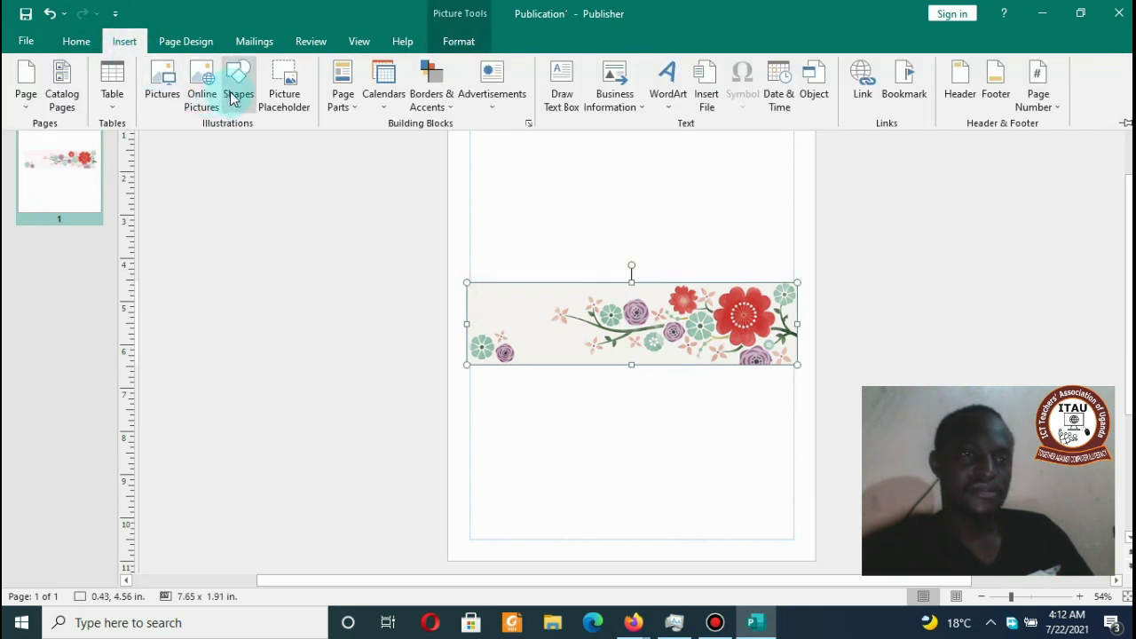
{"action": "left_click", "coordinate": [209, 41]}
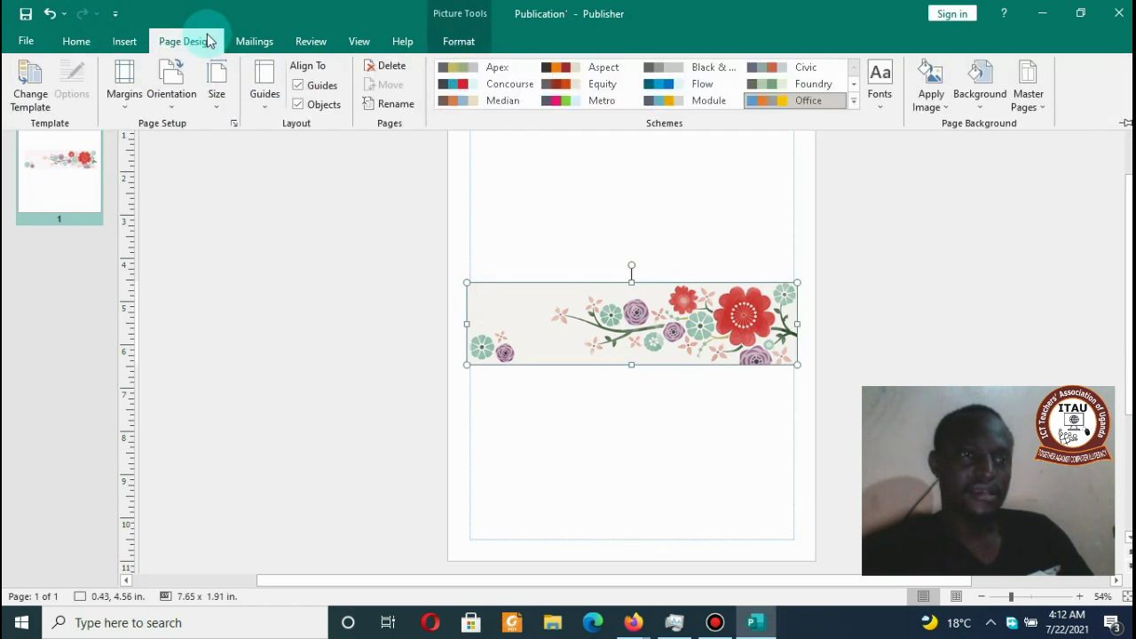
{"action": "left_click", "coordinate": [222, 104]}
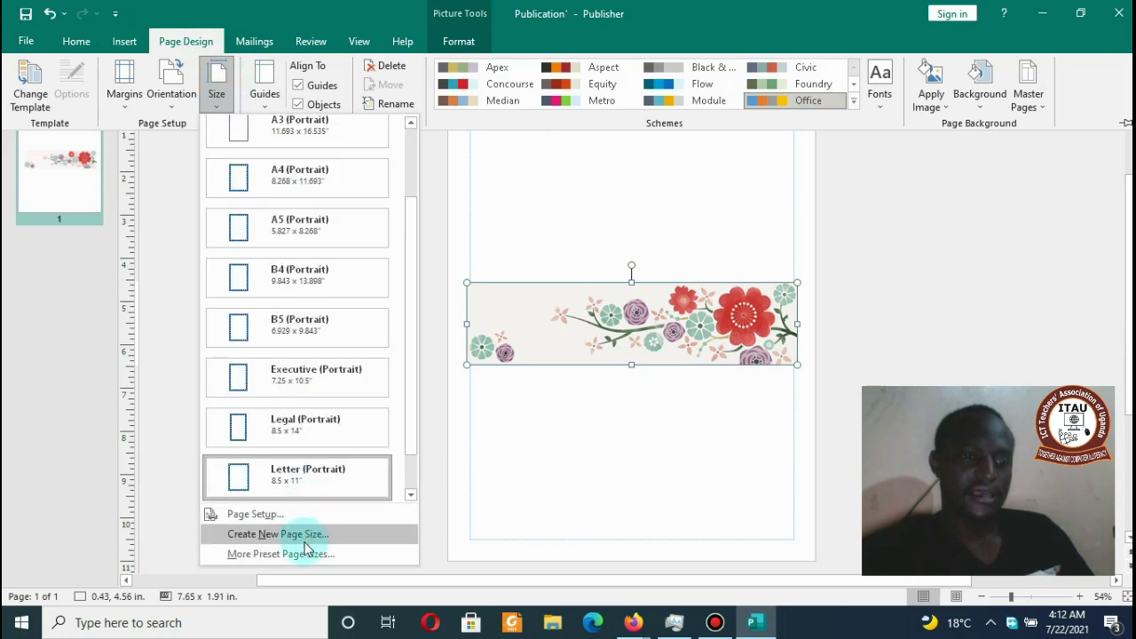
{"action": "left_click", "coordinate": [290, 515]}
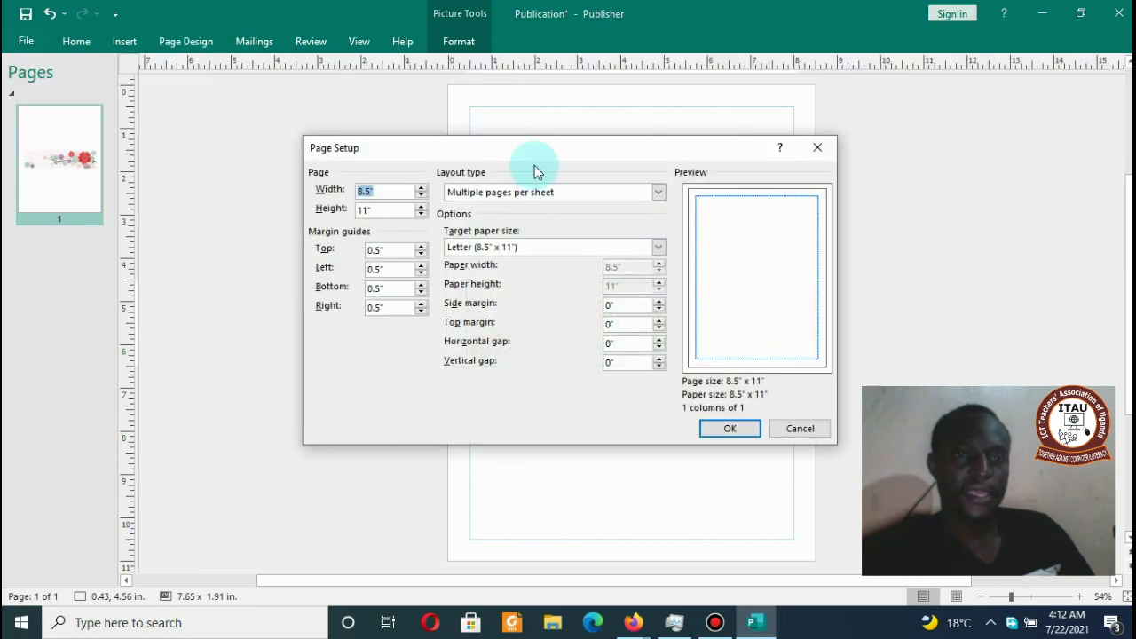
{"action": "left_click_drag", "start_coordinate": [530, 160], "coordinate": [504, 281]}
{"action": "left_click", "coordinate": [501, 312]}
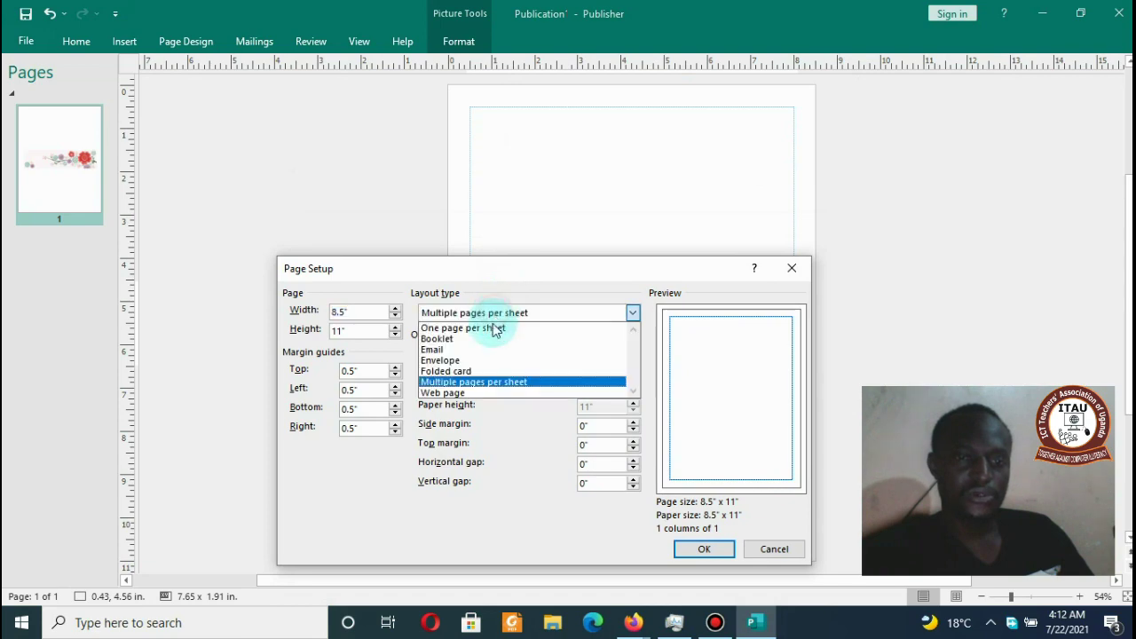
{"action": "left_click", "coordinate": [489, 330]}
{"action": "left_click_drag", "start_coordinate": [510, 280], "coordinate": [830, 149]}
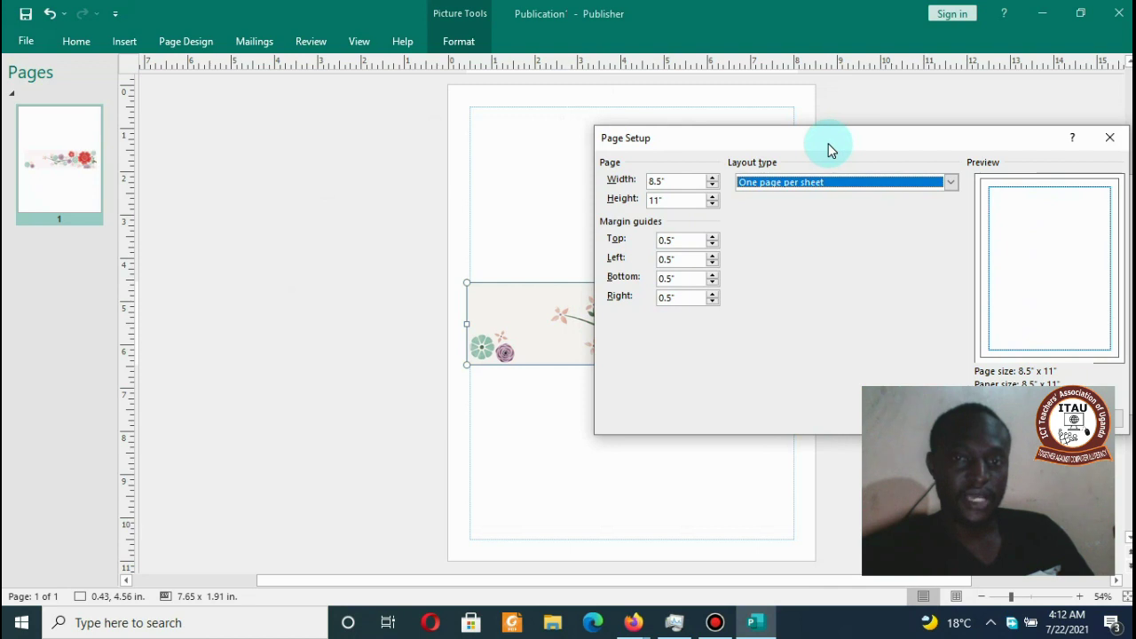
Step: Set the page width to 7.65" and the height to 1.91" to match the banner, and apply the page setup
{"action": "left_click", "coordinate": [682, 183]}
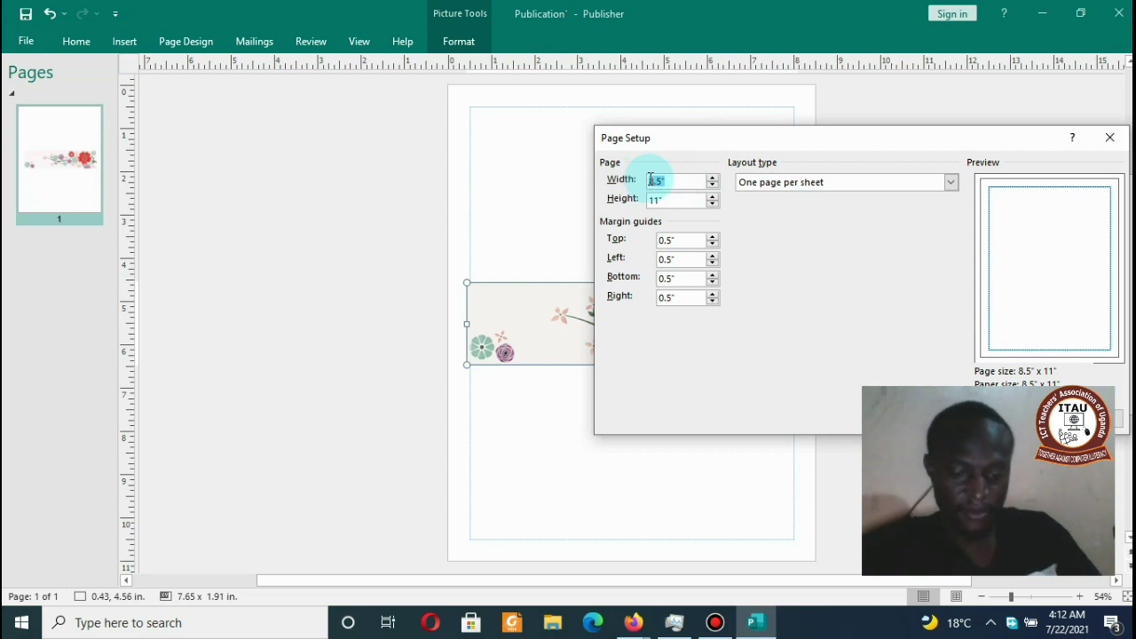
{"action": "type", "text": "7."}
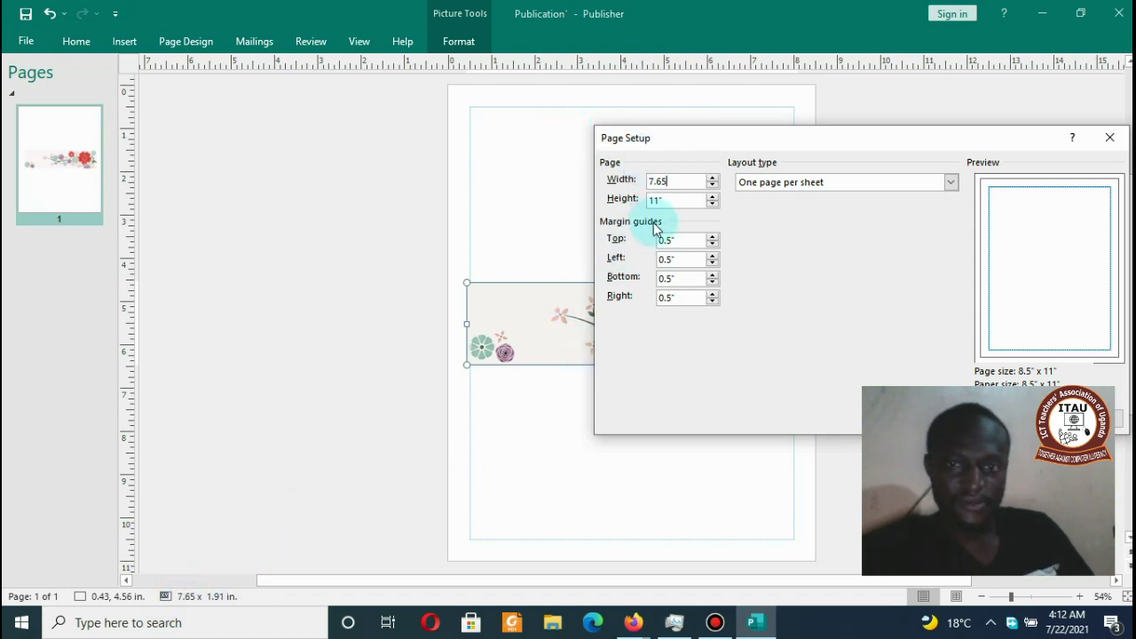
{"action": "left_click", "coordinate": [665, 197]}
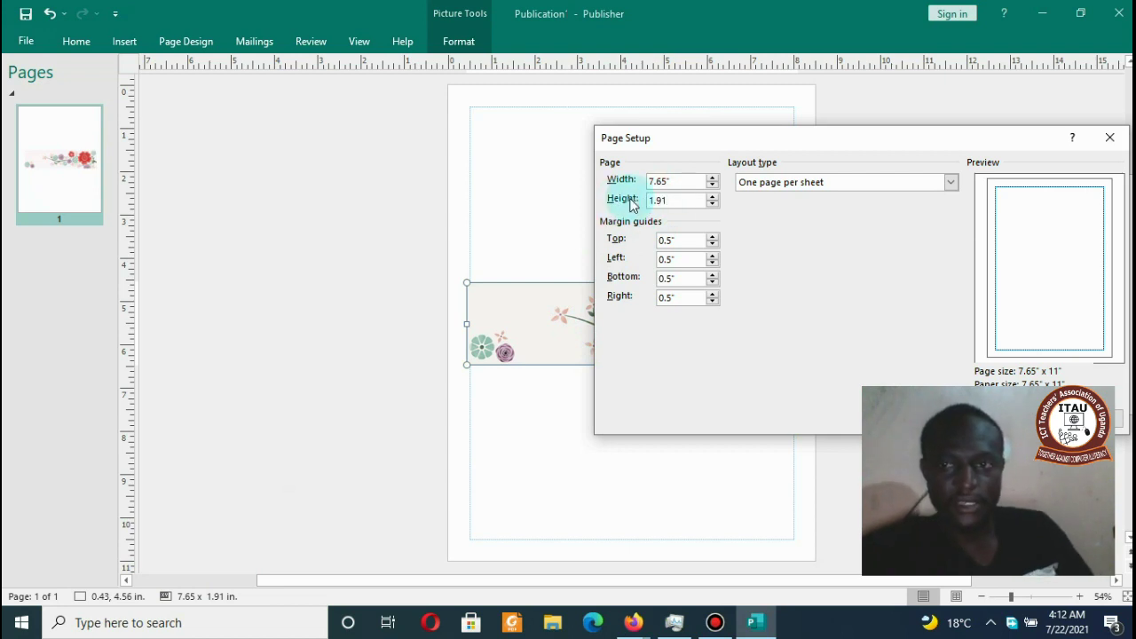
{"action": "left_click_drag", "start_coordinate": [717, 142], "coordinate": [333, 127]}
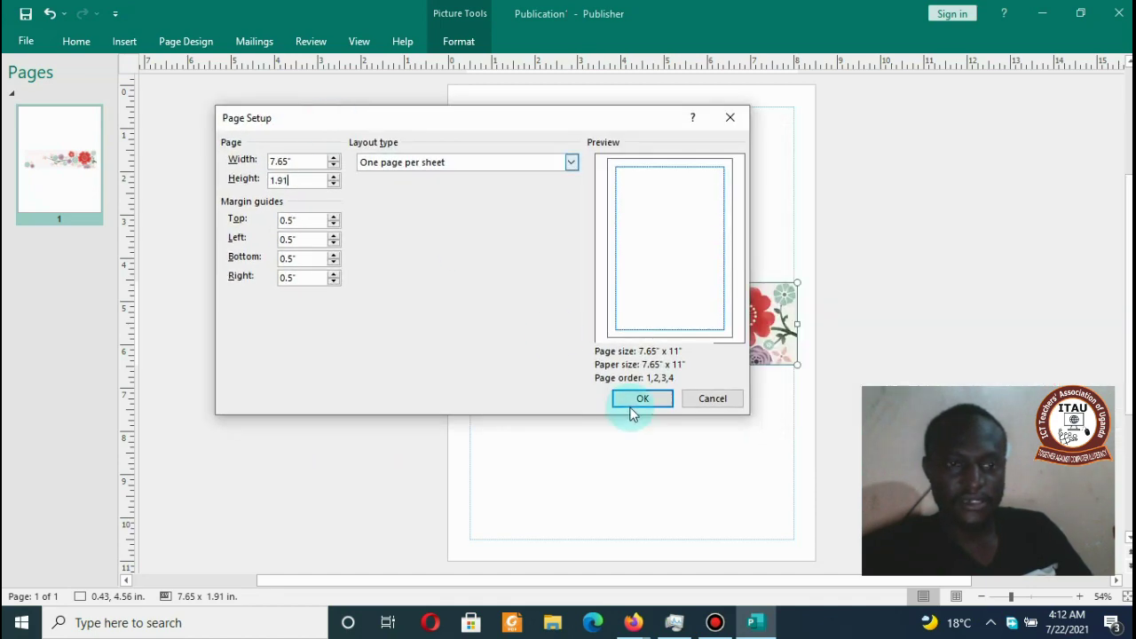
{"action": "left_click", "coordinate": [649, 405]}
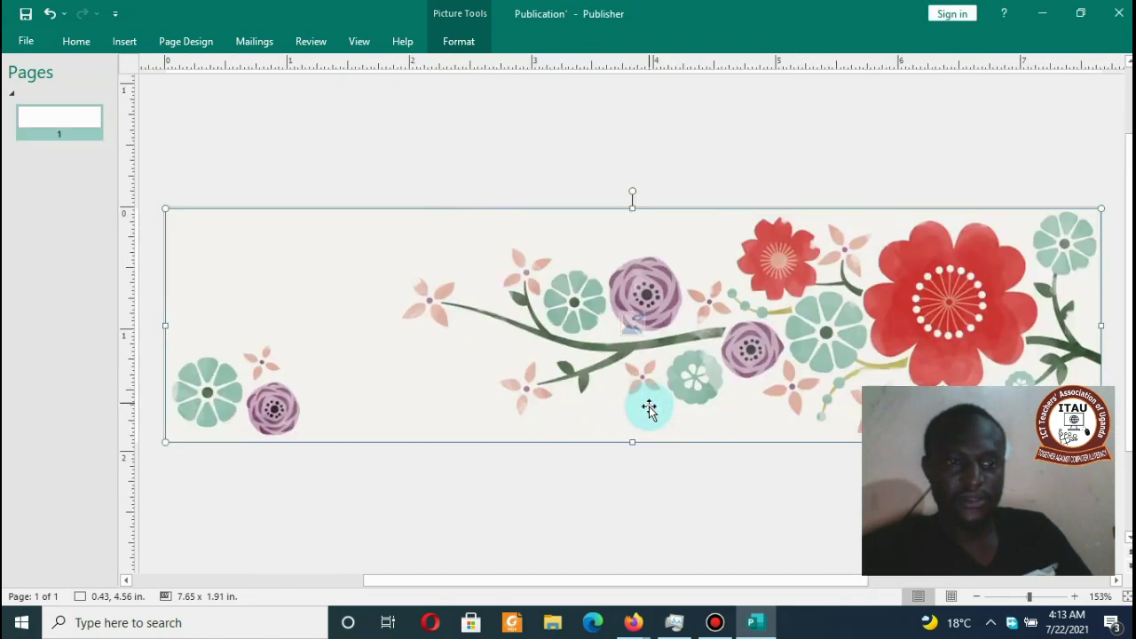
Step: Move the flower banner aside to compare it with the resized page, and delete the banner
{"action": "left_click_drag", "start_coordinate": [688, 341], "coordinate": [701, 271]}
{"action": "left_click", "coordinate": [659, 119]}
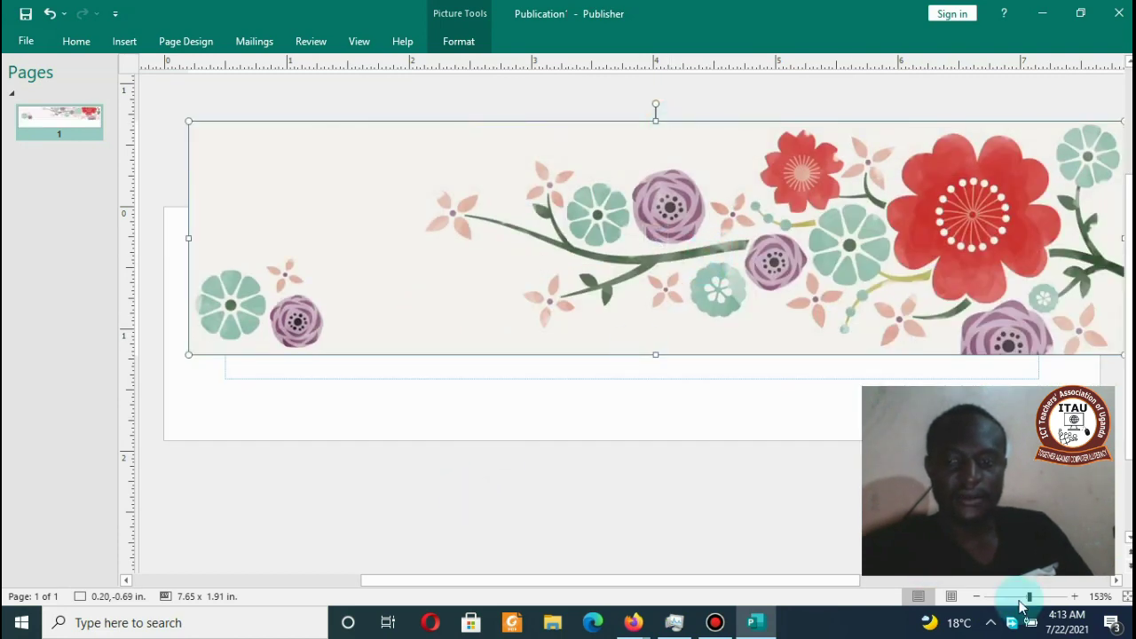
{"action": "left_click", "coordinate": [976, 596]}
{"action": "left_click", "coordinate": [977, 597]}
{"action": "left_click", "coordinate": [977, 597]}
{"action": "left_click", "coordinate": [977, 598]}
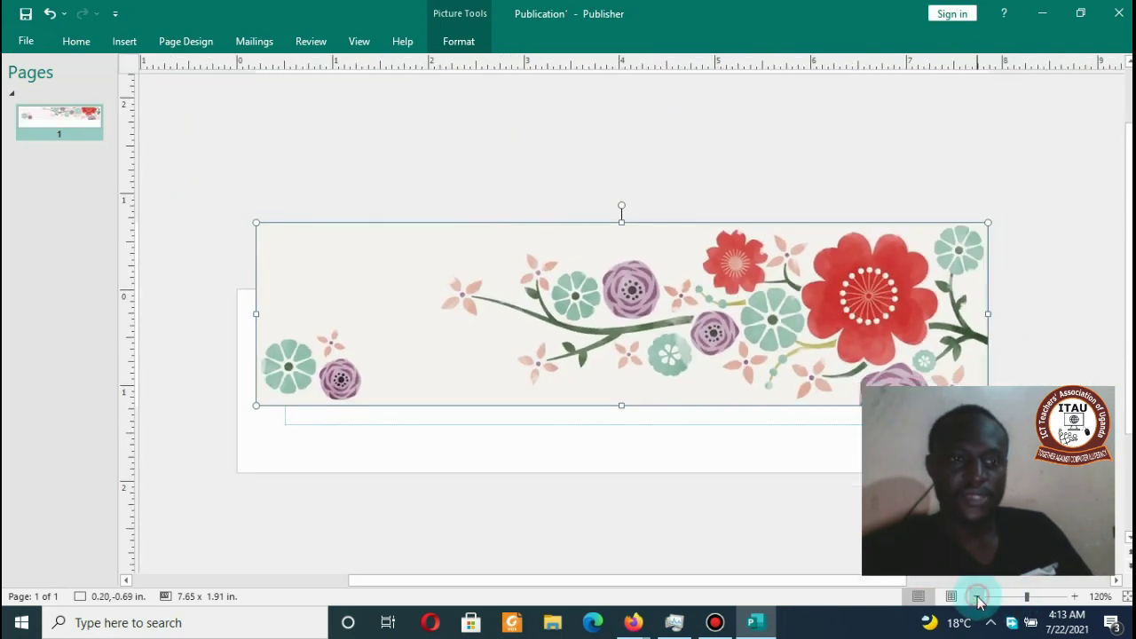
{"action": "left_click_drag", "start_coordinate": [684, 236], "coordinate": [655, 89]}
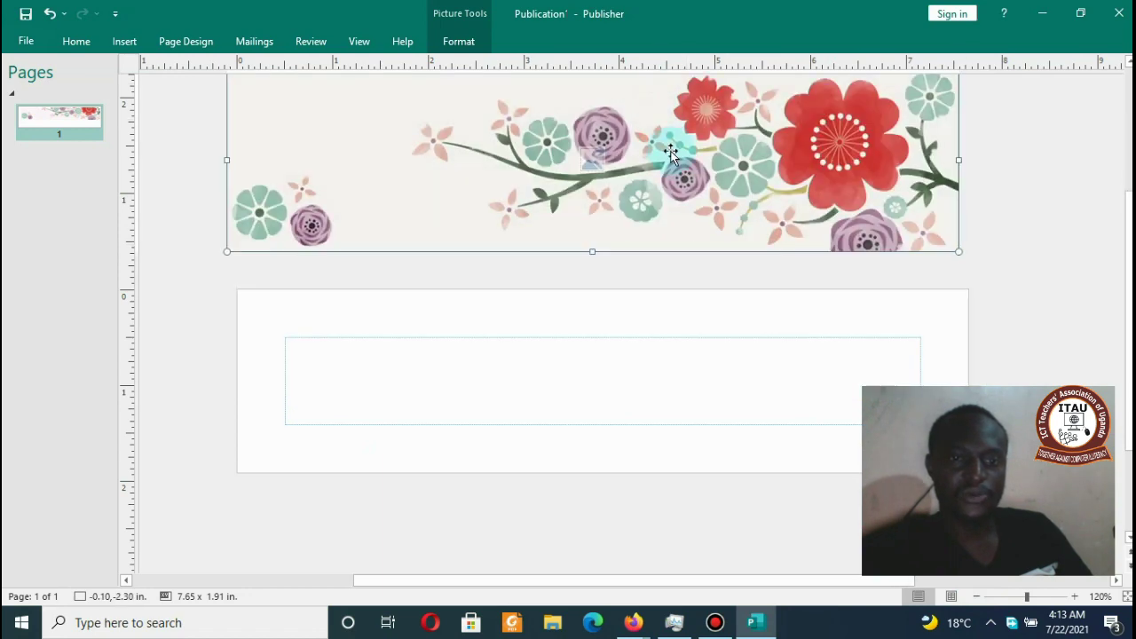
{"action": "left_click_drag", "start_coordinate": [652, 144], "coordinate": [659, 295]}
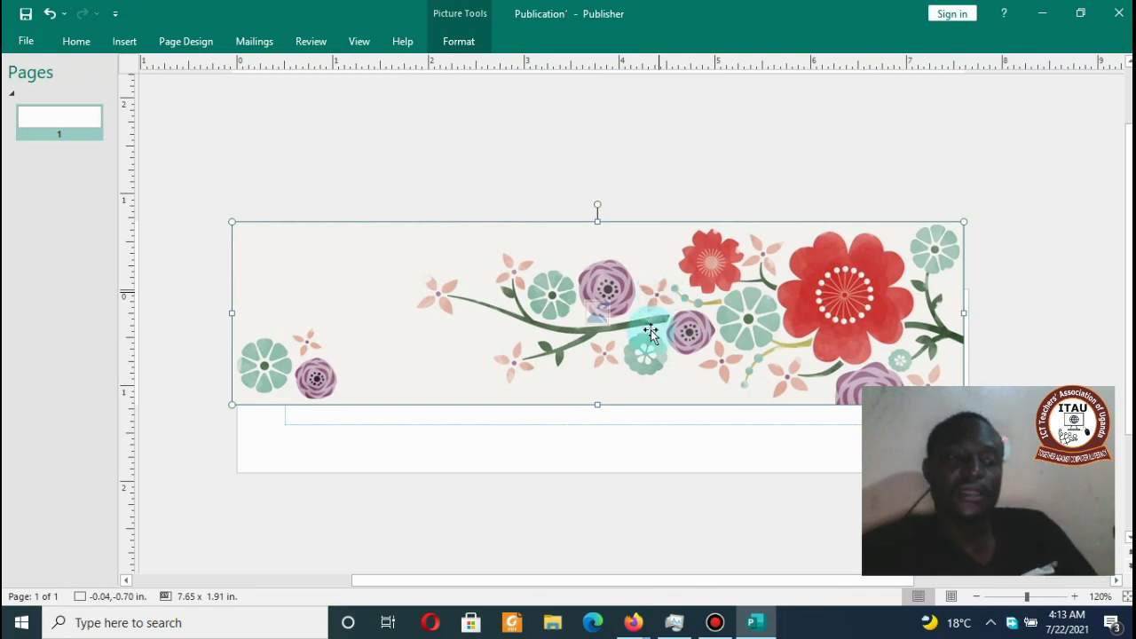
{"action": "key", "text": "Delete"}
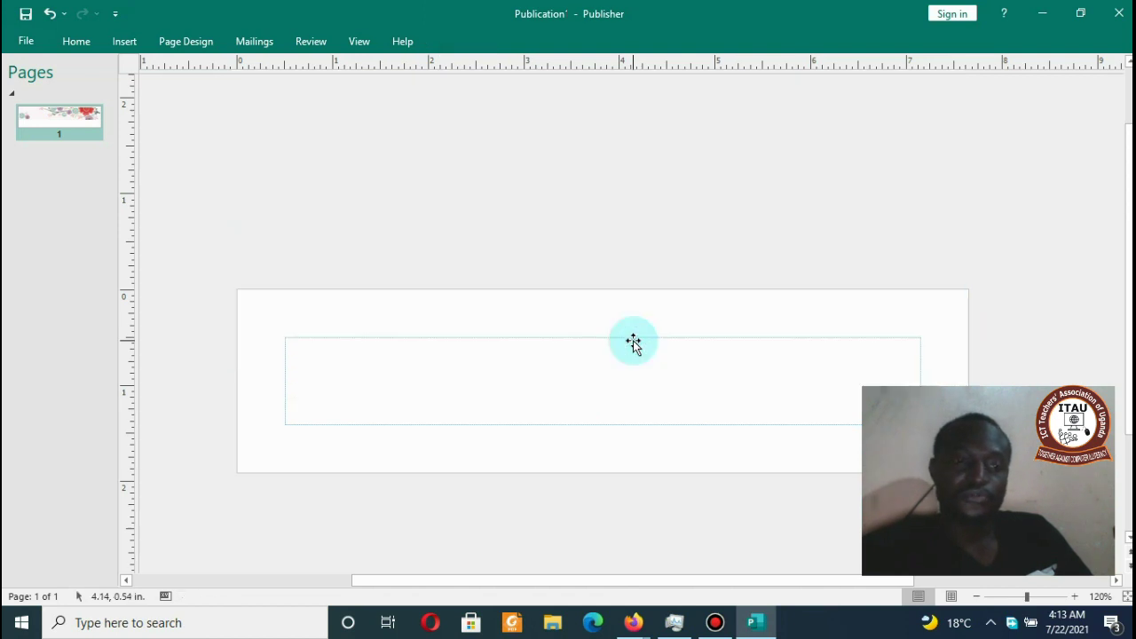
Step: Insert the school badge picture WhatsApp Image 2021-07-21 at 7.55.18 PM.jpeg from the Desktop and place it at the page's left end
{"action": "left_click", "coordinate": [124, 40]}
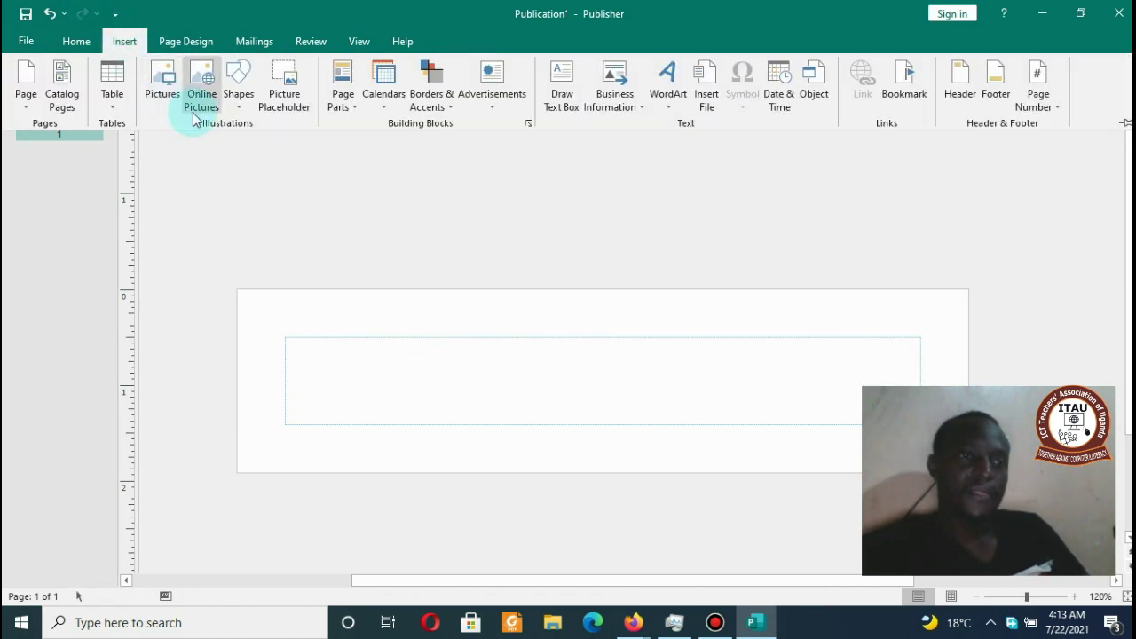
{"action": "left_click", "coordinate": [162, 93]}
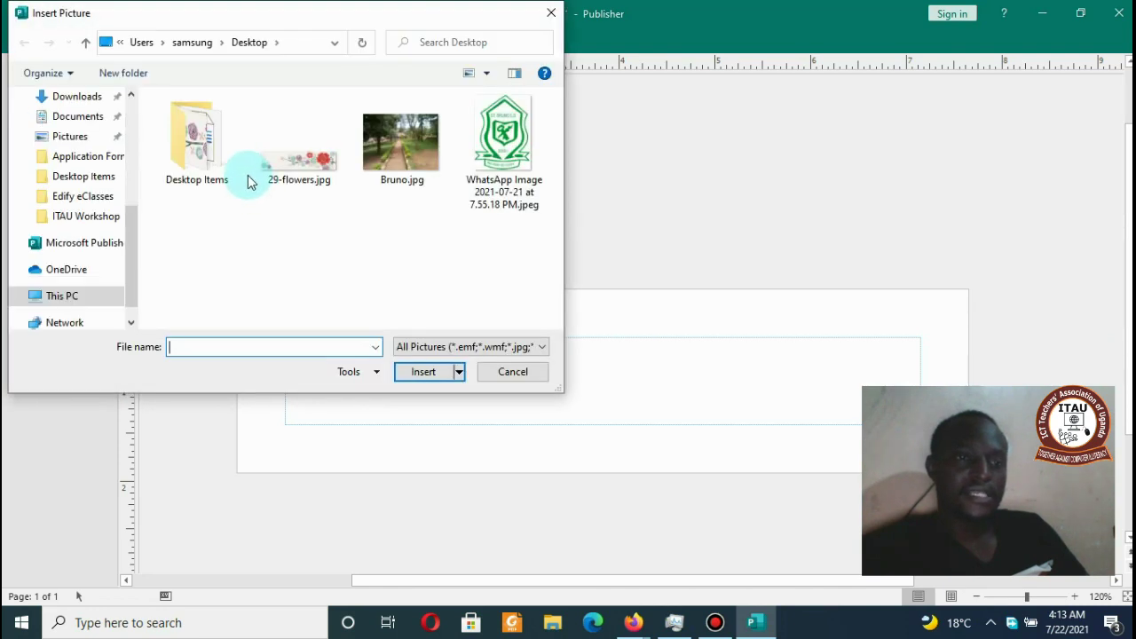
{"action": "left_click", "coordinate": [503, 147]}
{"action": "left_click", "coordinate": [425, 373]}
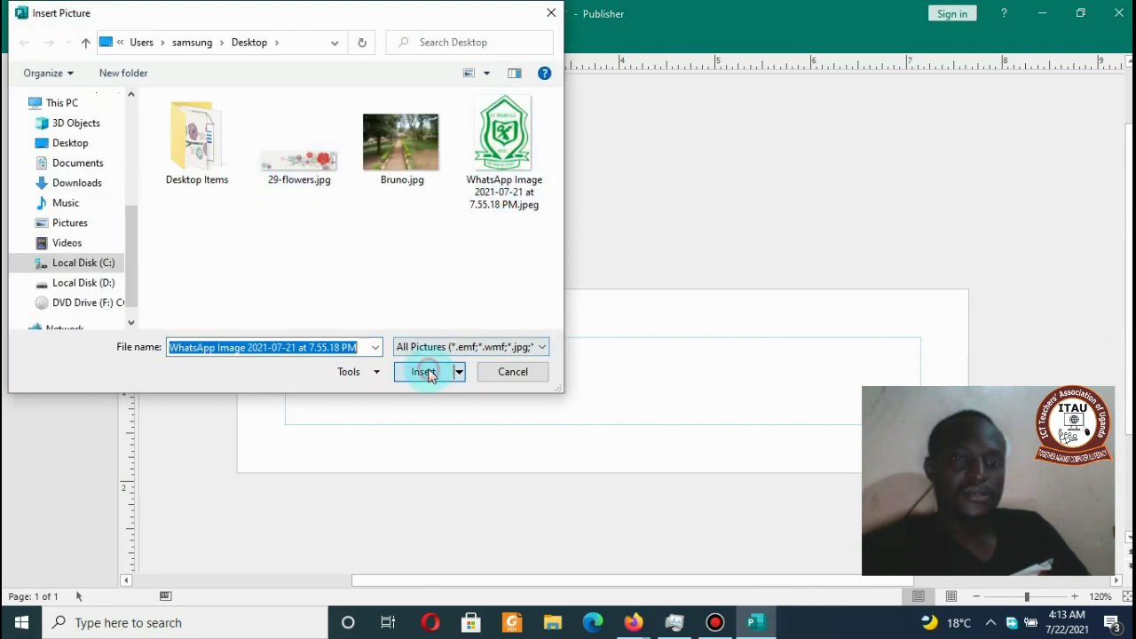
{"action": "left_click_drag", "start_coordinate": [628, 360], "coordinate": [342, 406]}
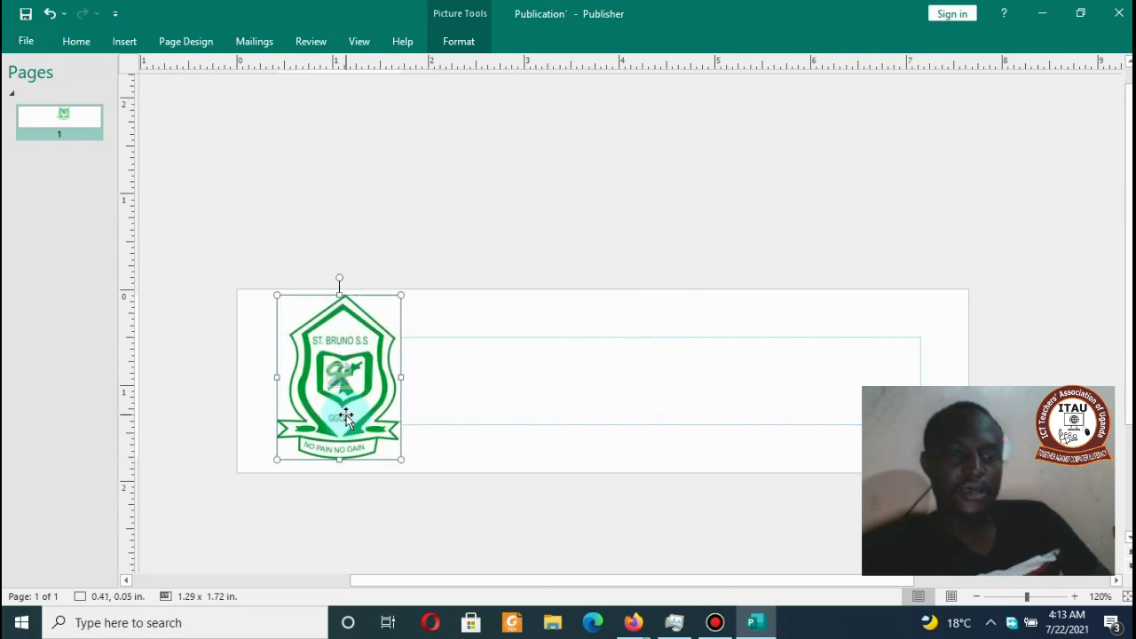
{"action": "left_click", "coordinate": [604, 432]}
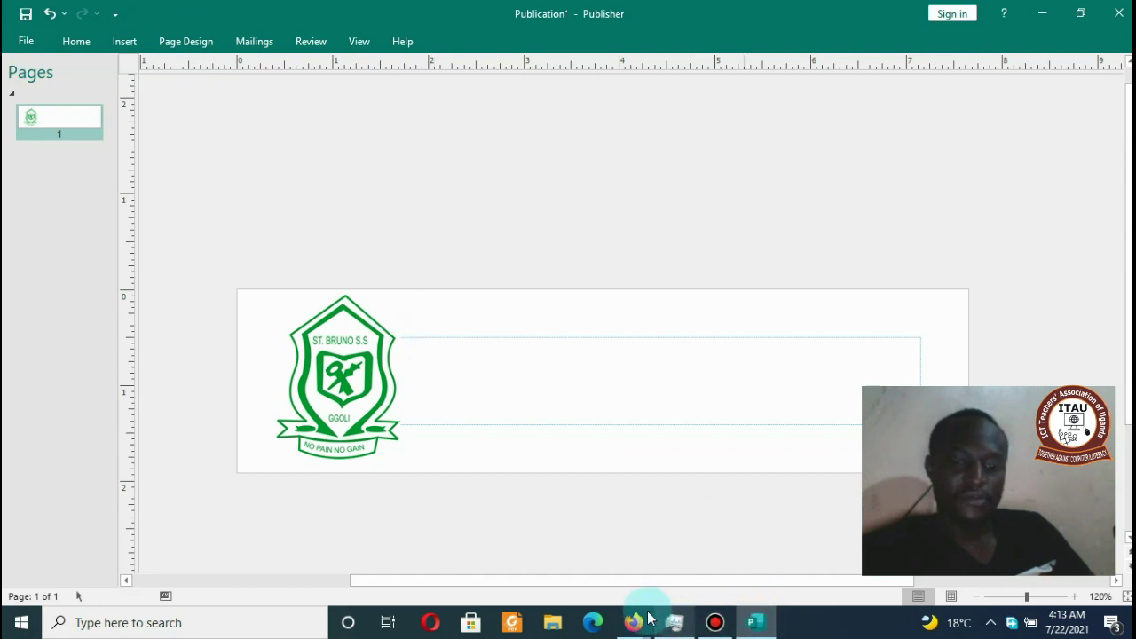
Step: Switch to Firefox, select the school's email and phone details in the Contacts section of stbrunoss.com, and return to Publisher
{"action": "mouse_move", "coordinate": [634, 621]}
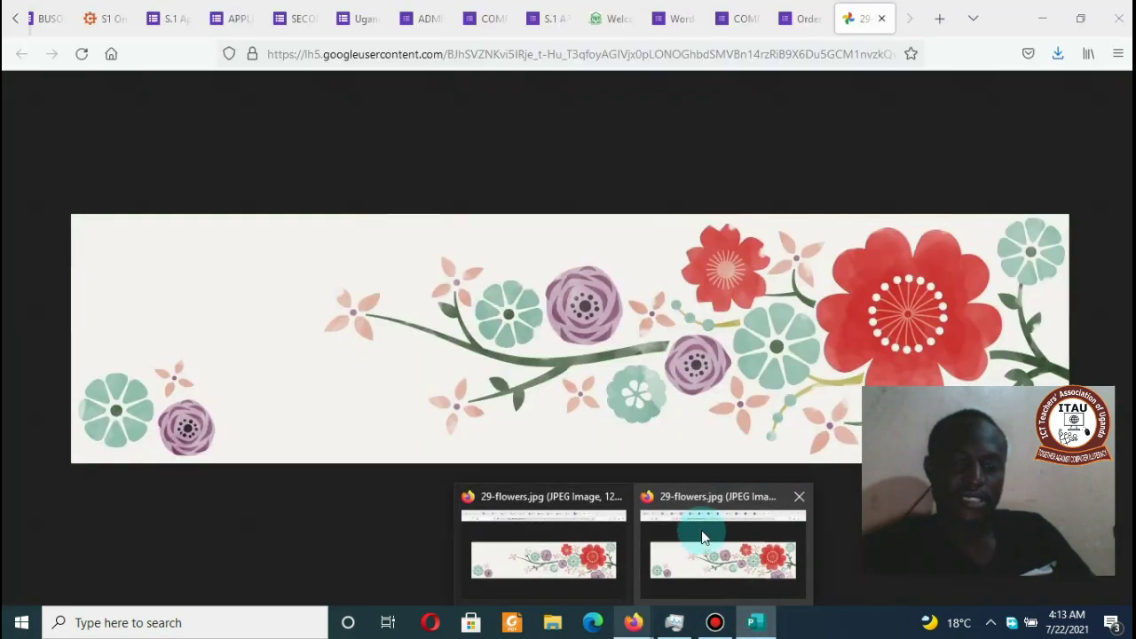
{"action": "left_click", "coordinate": [664, 540]}
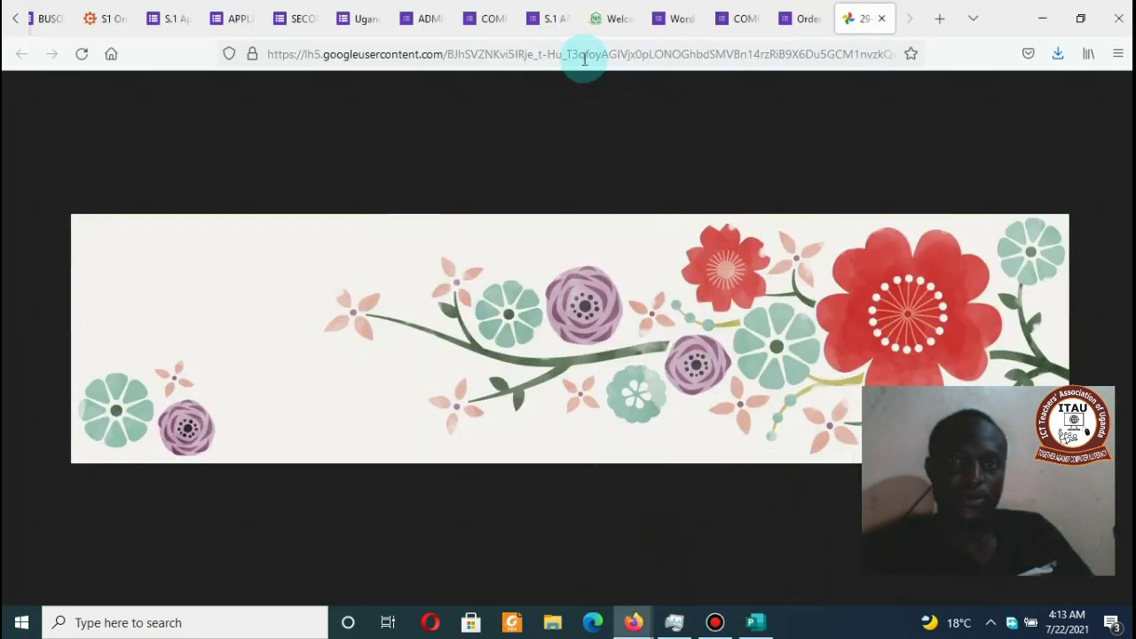
{"action": "left_click", "coordinate": [597, 17]}
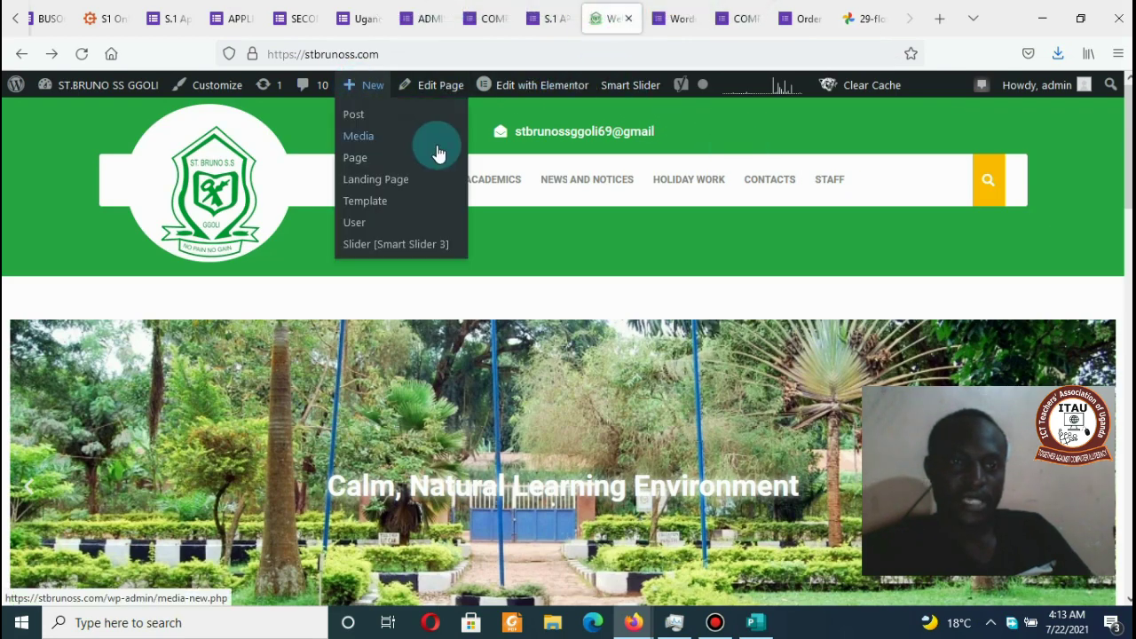
{"action": "mouse_move", "coordinate": [724, 180]}
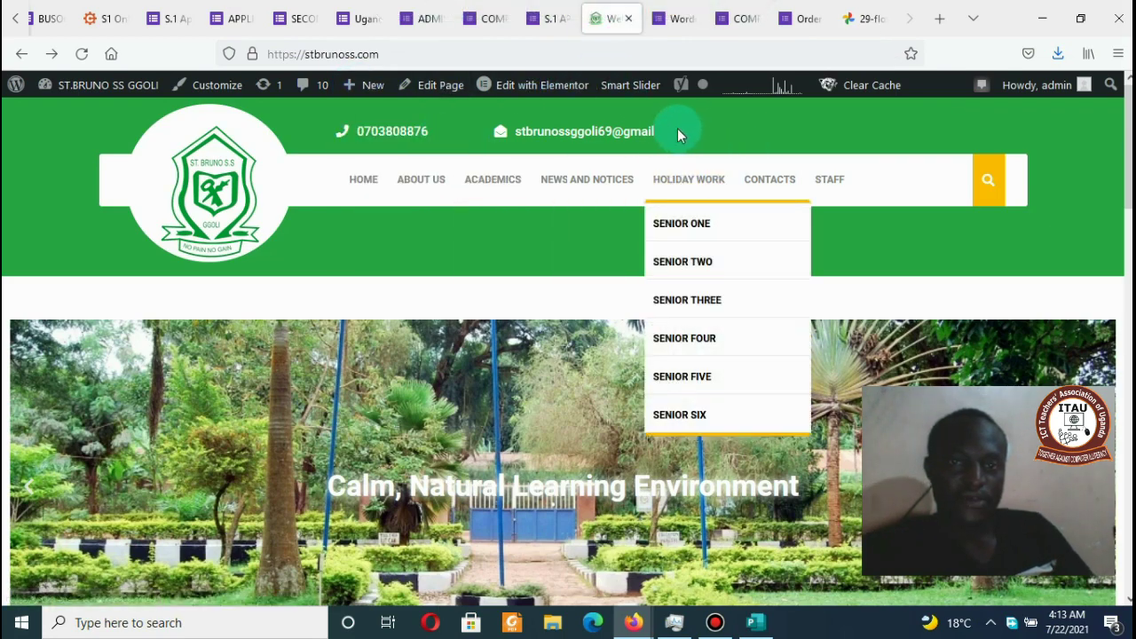
{"action": "left_click_drag", "start_coordinate": [680, 132], "coordinate": [352, 111]}
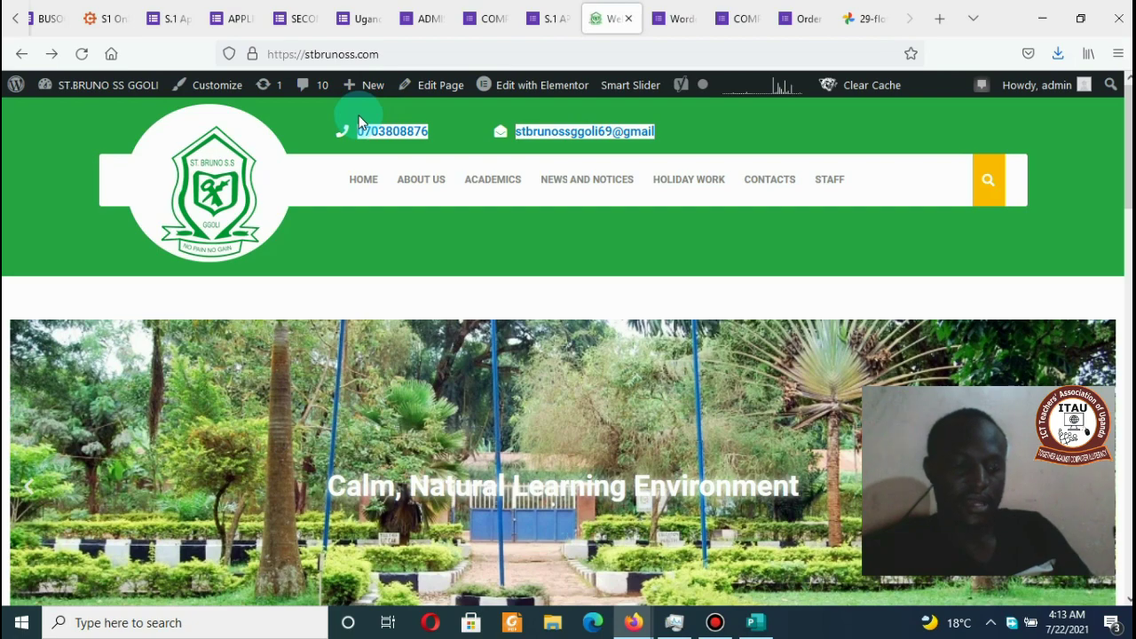
{"action": "scroll", "coordinate": [359, 122], "scroll_direction": "down", "scroll_amount": 10}
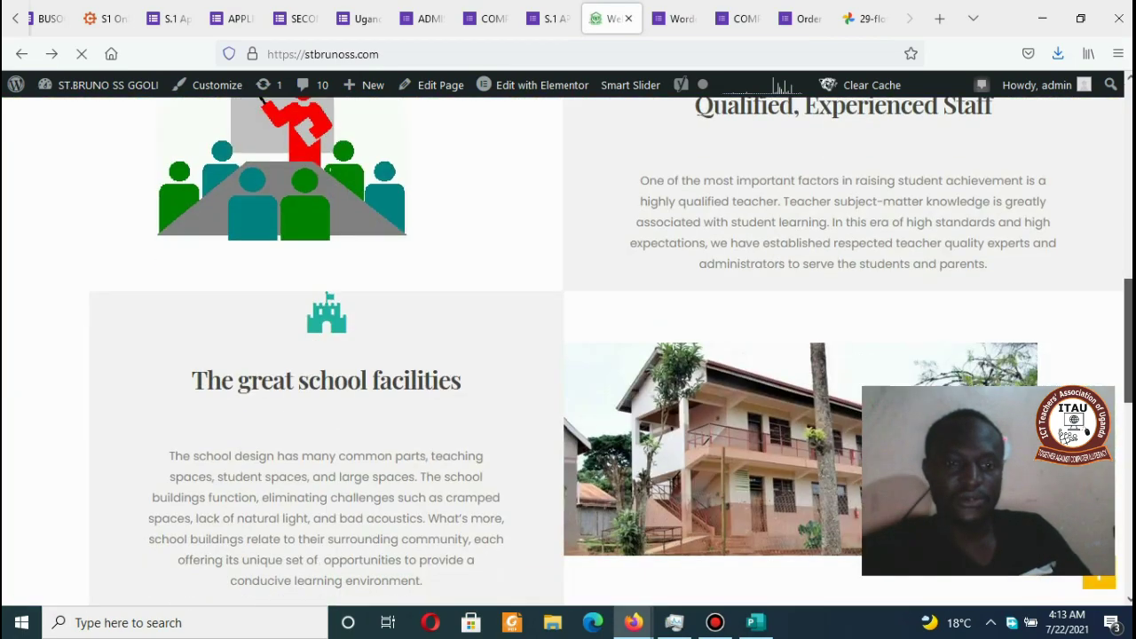
{"action": "scroll", "coordinate": [568, 351], "scroll_direction": "down", "scroll_amount": 10}
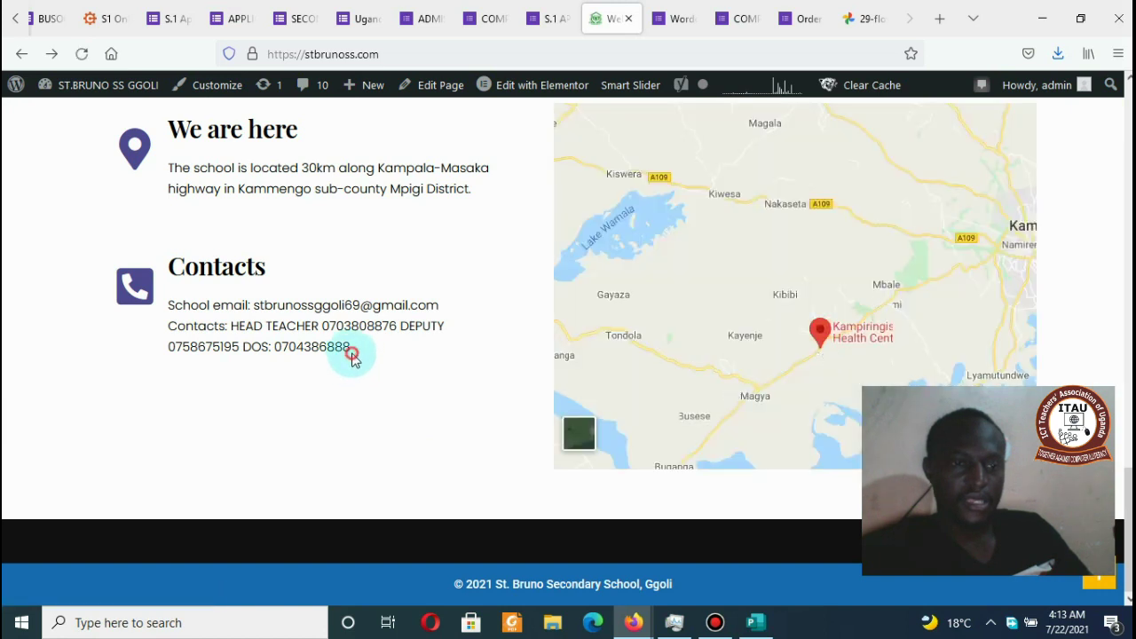
{"action": "left_click_drag", "start_coordinate": [352, 355], "coordinate": [182, 299]}
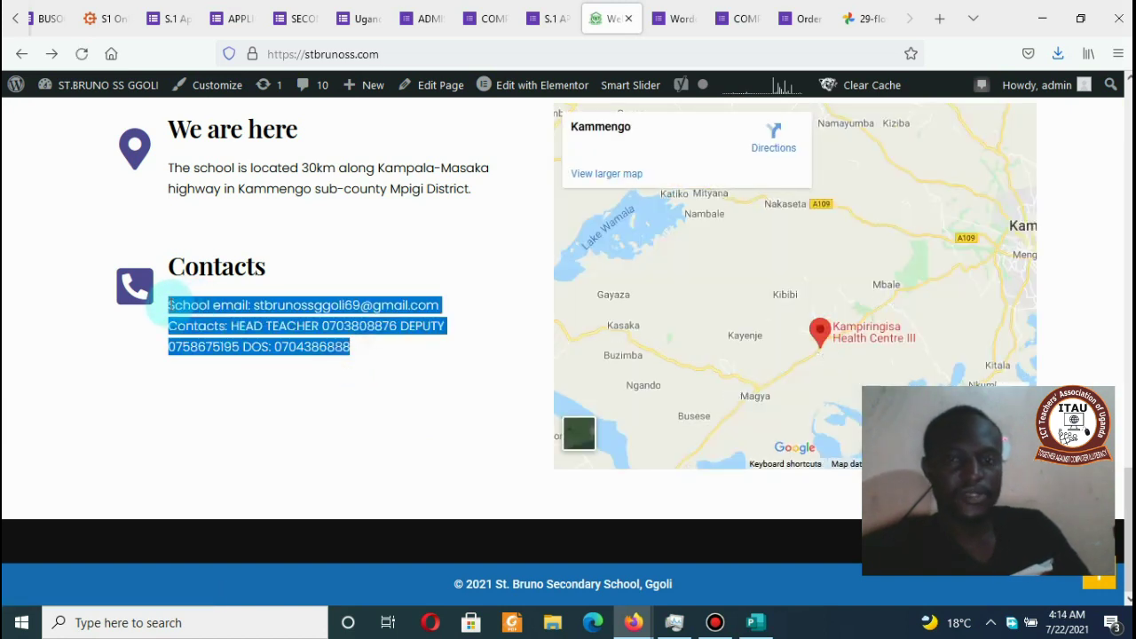
{"action": "left_click", "coordinate": [1045, 18]}
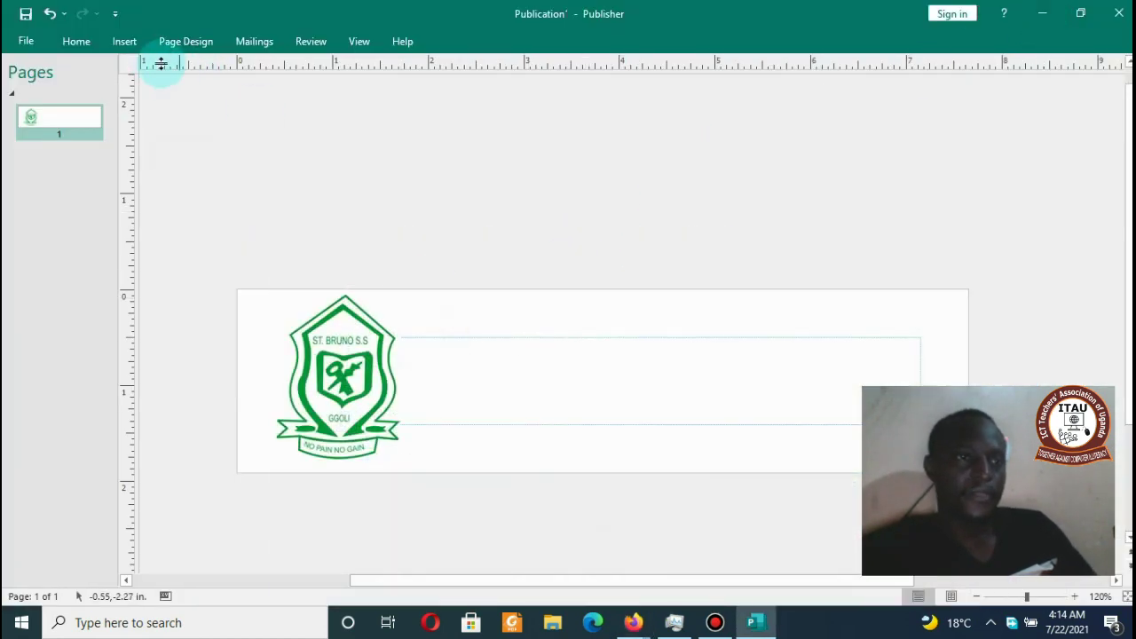
Step: Draw a text box about 5.18 x 0.98 in to the right of the school badge, and place the cursor in it
{"action": "left_click", "coordinate": [124, 40]}
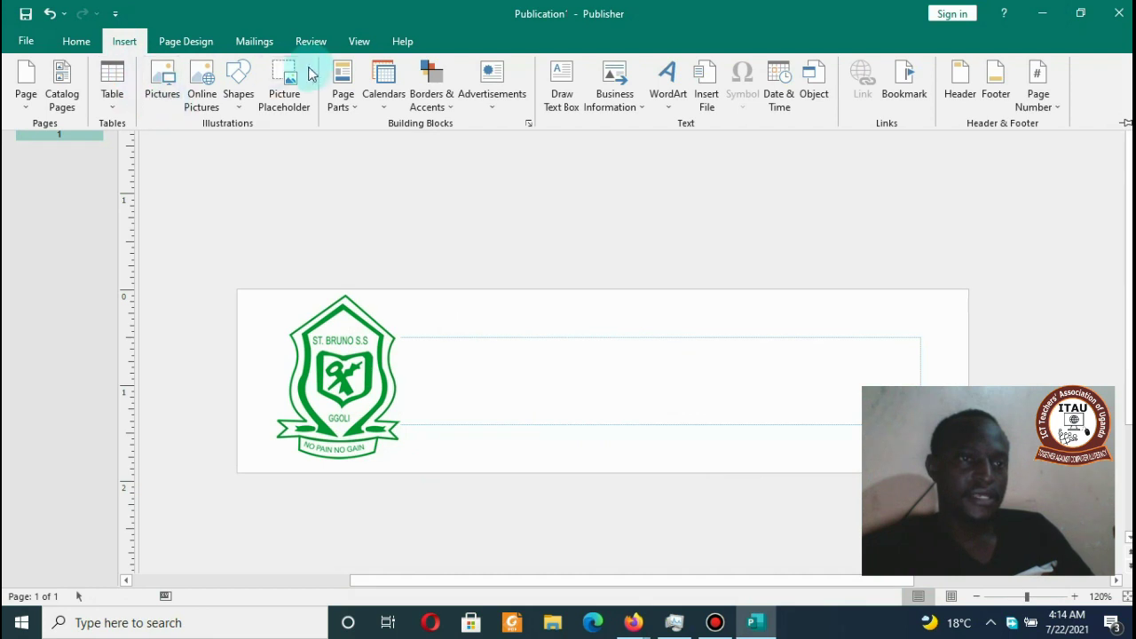
{"action": "left_click", "coordinate": [566, 82]}
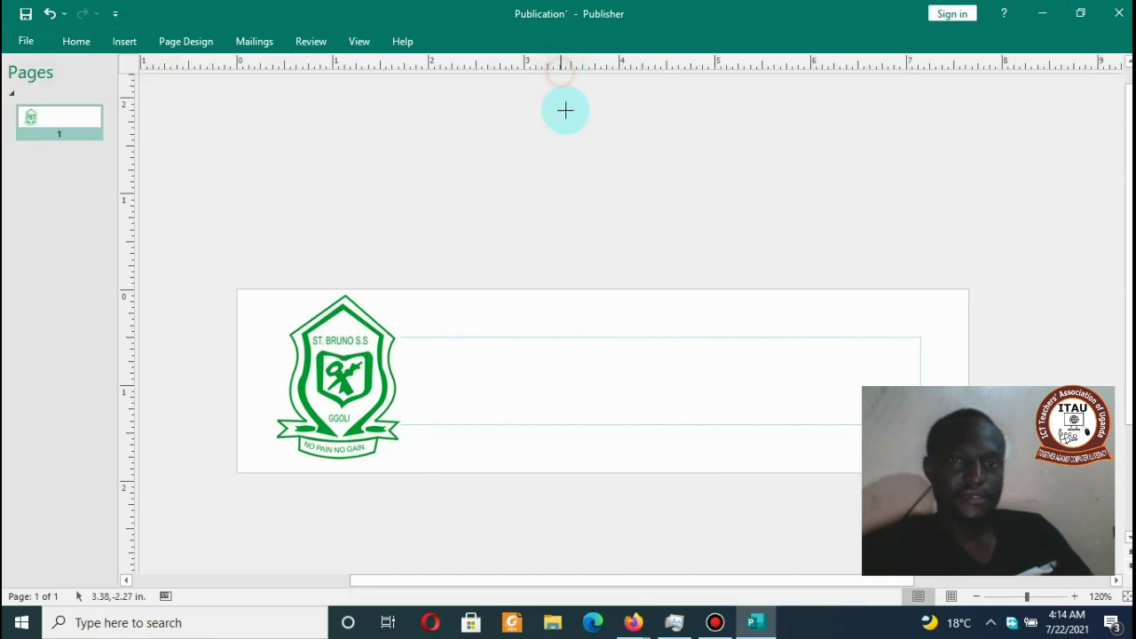
{"action": "left_click_drag", "start_coordinate": [485, 346], "coordinate": [985, 446]}
{"action": "left_click", "coordinate": [736, 361]}
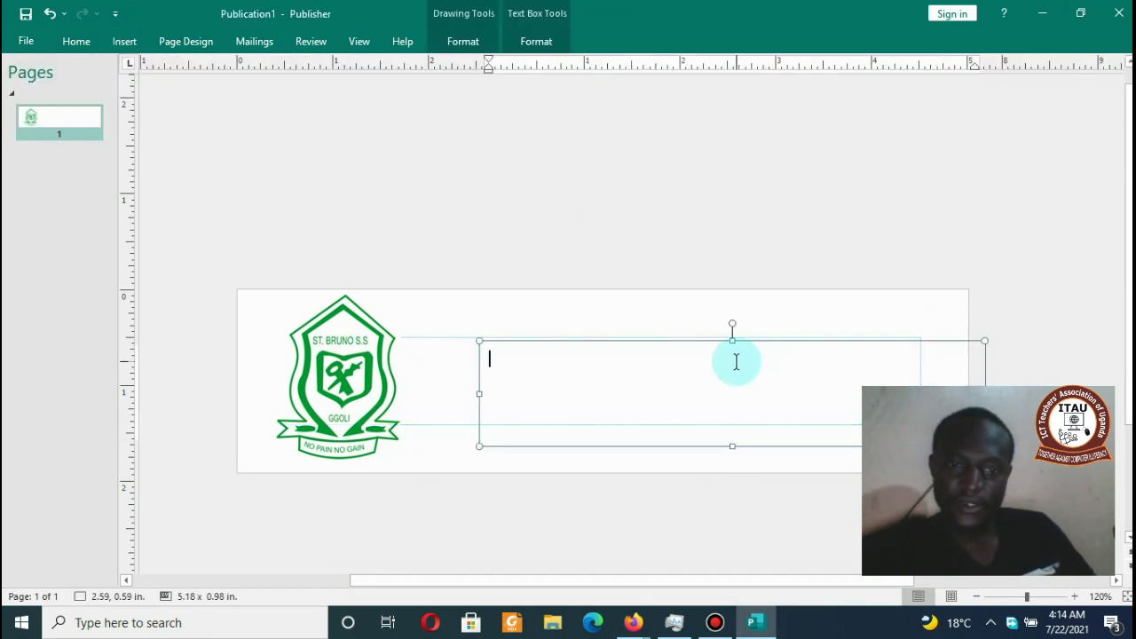
Step: Paste the copied school contact details into the text box and enlarge the box to about 5.74 x 1.49 in
{"action": "key", "text": "ctrl+v"}
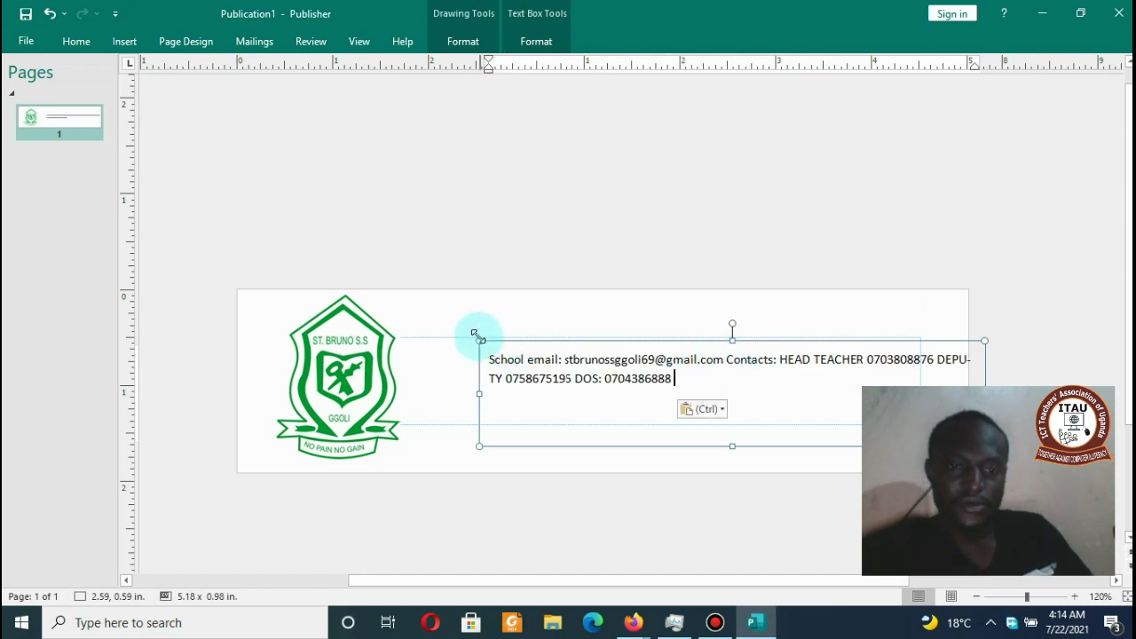
{"action": "left_click_drag", "start_coordinate": [479, 340], "coordinate": [425, 292]}
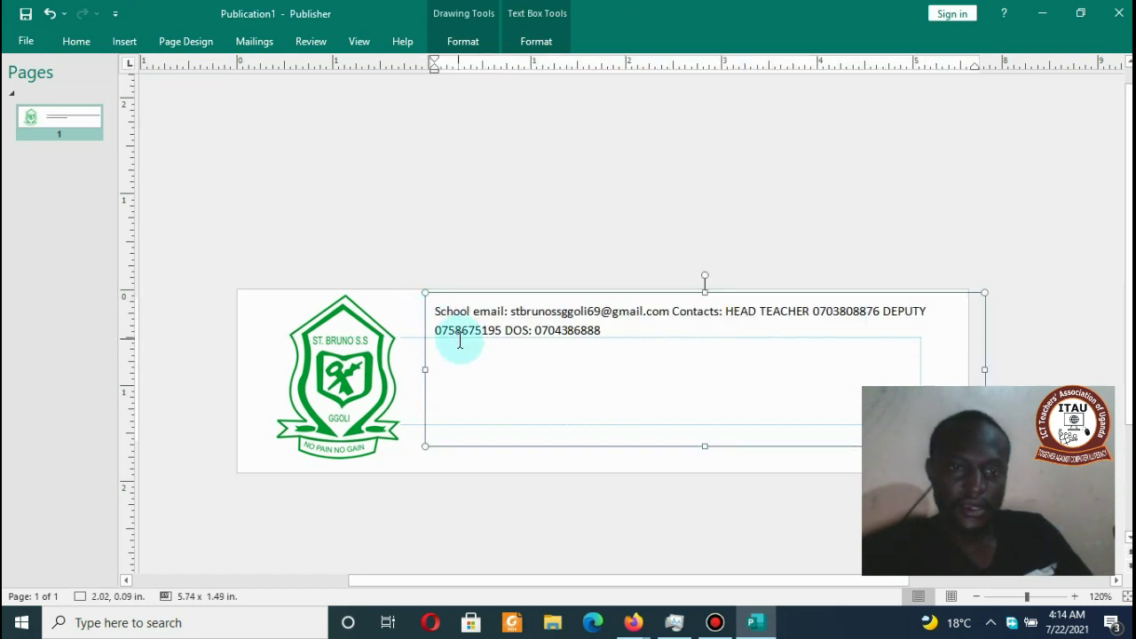
Step: Add the heading line "St Bruno SS Ggole" above the school contact details
{"action": "left_click", "coordinate": [433, 310]}
{"action": "key", "text": "Return"}
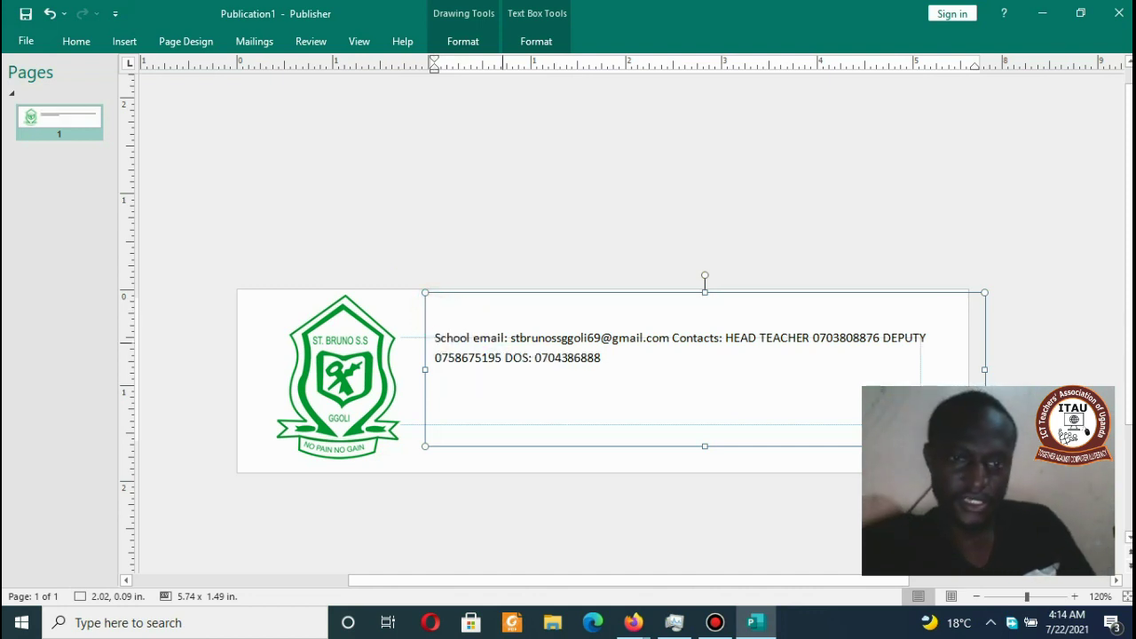
{"action": "type", "text": "S"}
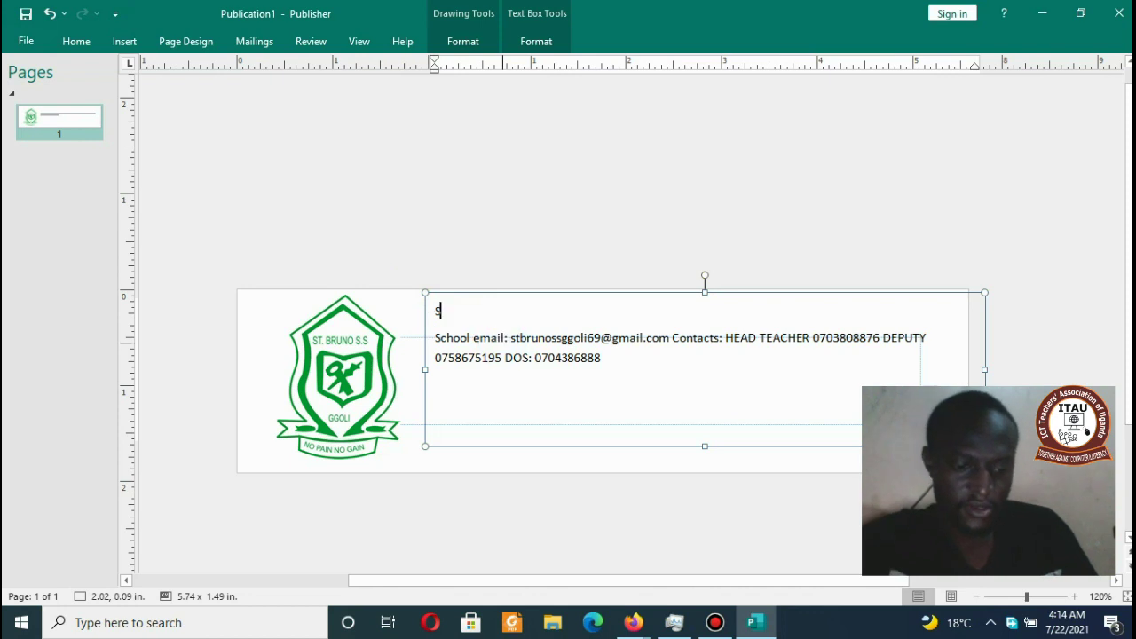
{"action": "type", "text": "t Bruno SS Ggole"}
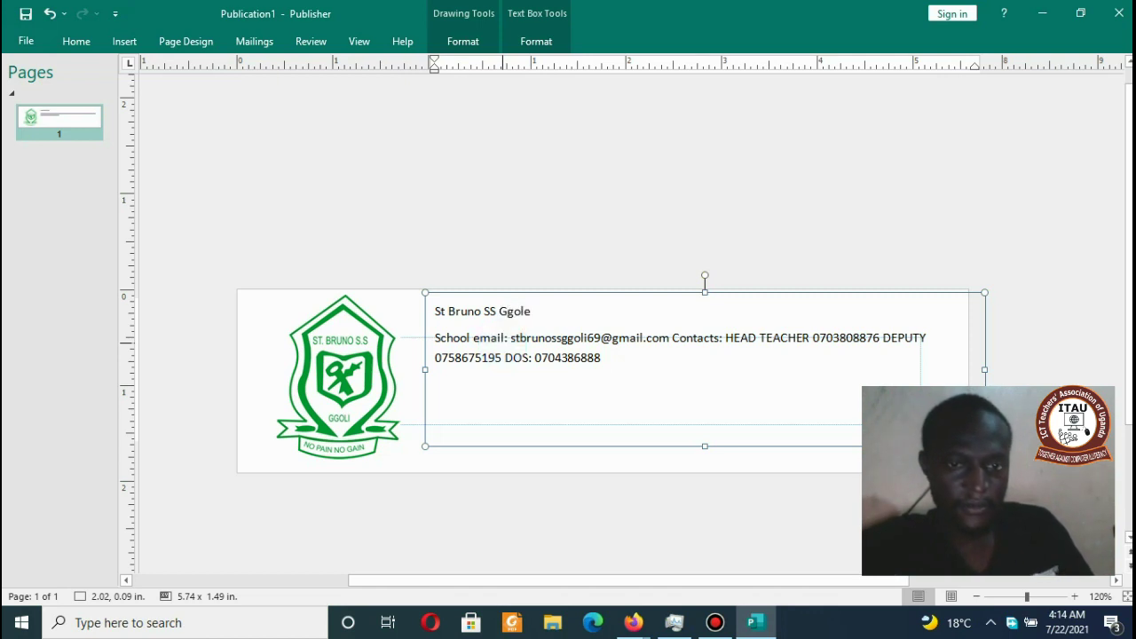
{"action": "left_click", "coordinate": [498, 394]}
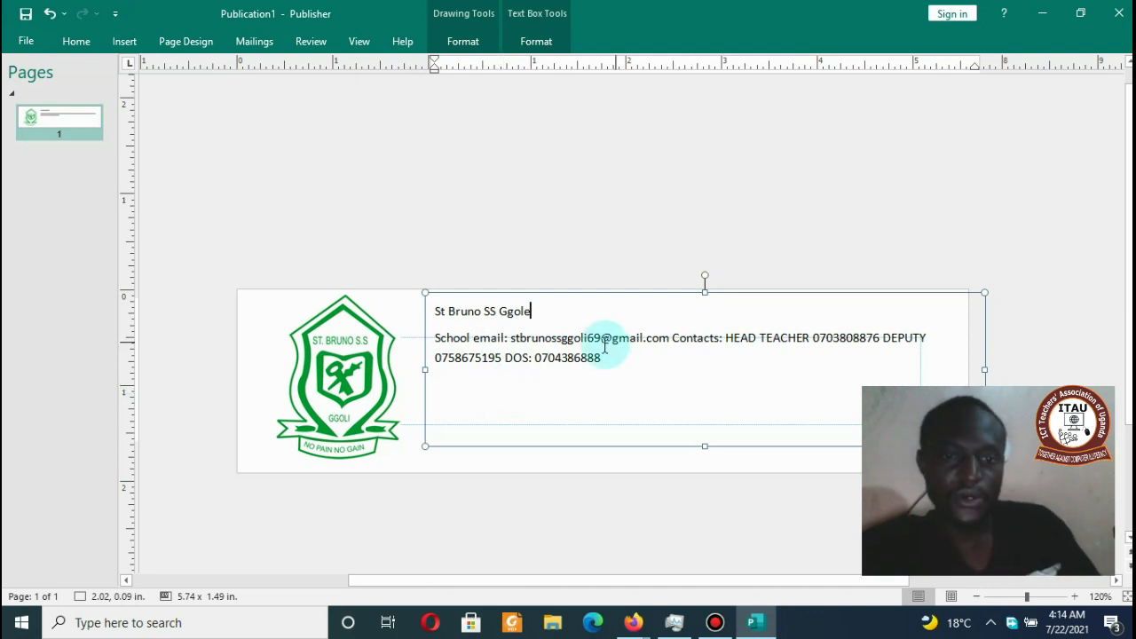
Step: Set the font of the school name heading to Aharoni
{"action": "left_click_drag", "start_coordinate": [553, 310], "coordinate": [273, 308]}
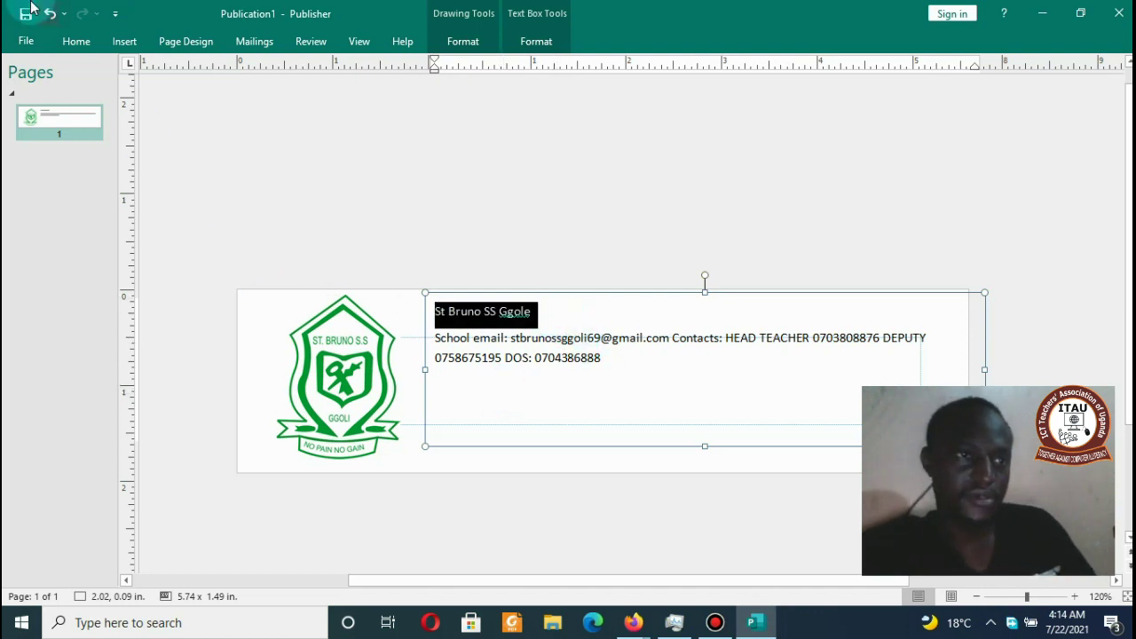
{"action": "left_click", "coordinate": [64, 54]}
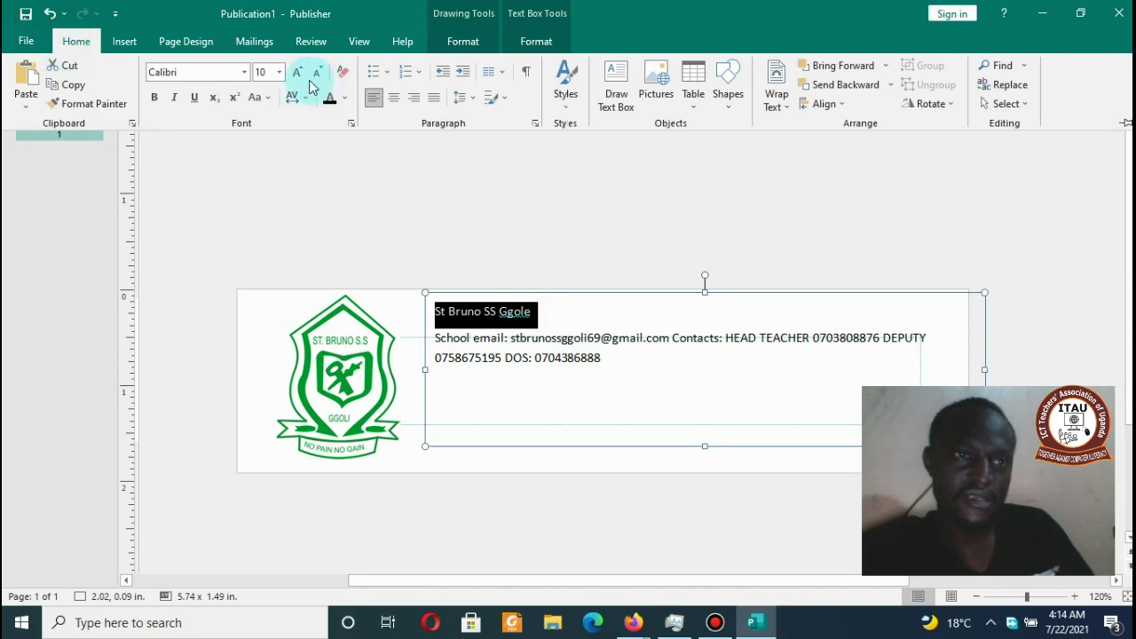
{"action": "left_click", "coordinate": [244, 72]}
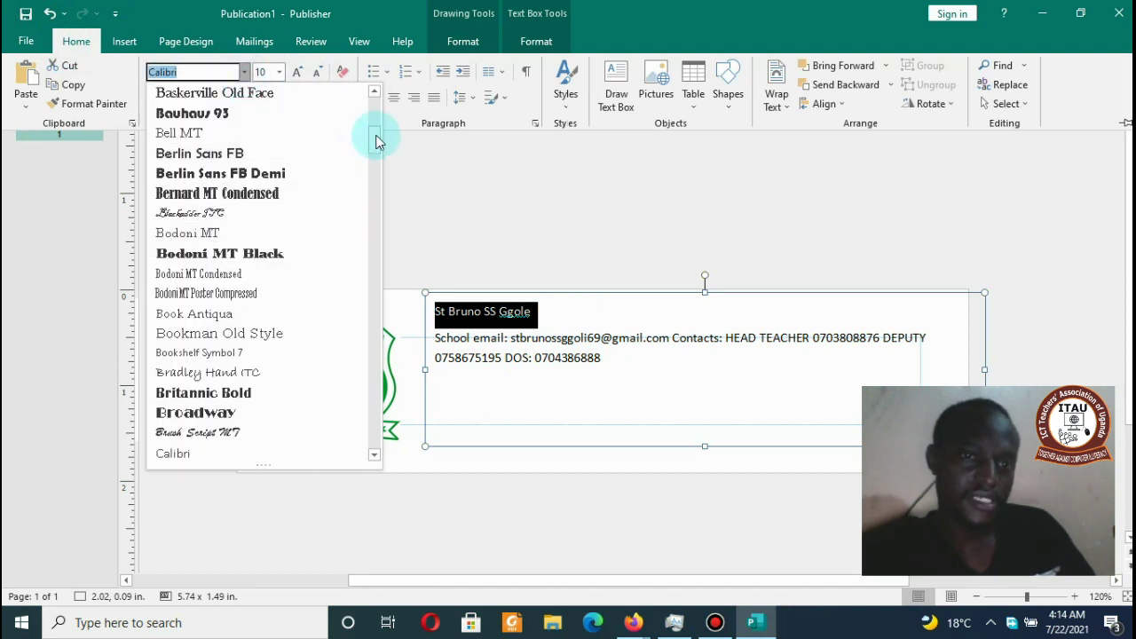
{"action": "scroll", "coordinate": [377, 220], "scroll_direction": "down", "scroll_amount": 3}
{"action": "left_click", "coordinate": [377, 220]}
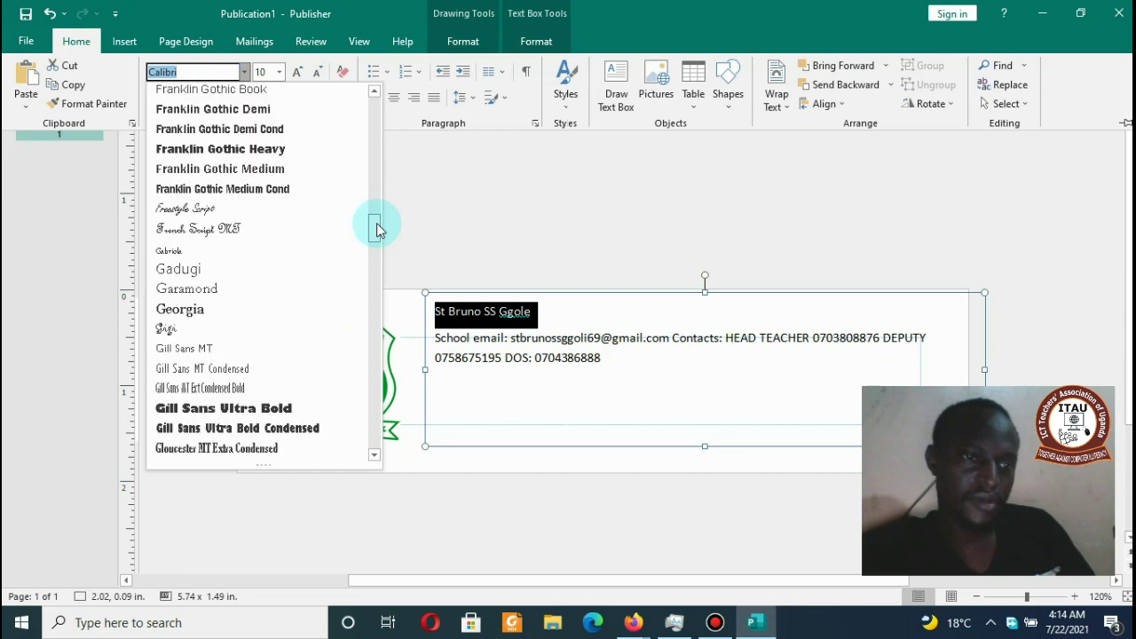
{"action": "left_click_drag", "start_coordinate": [376, 229], "coordinate": [370, 105]}
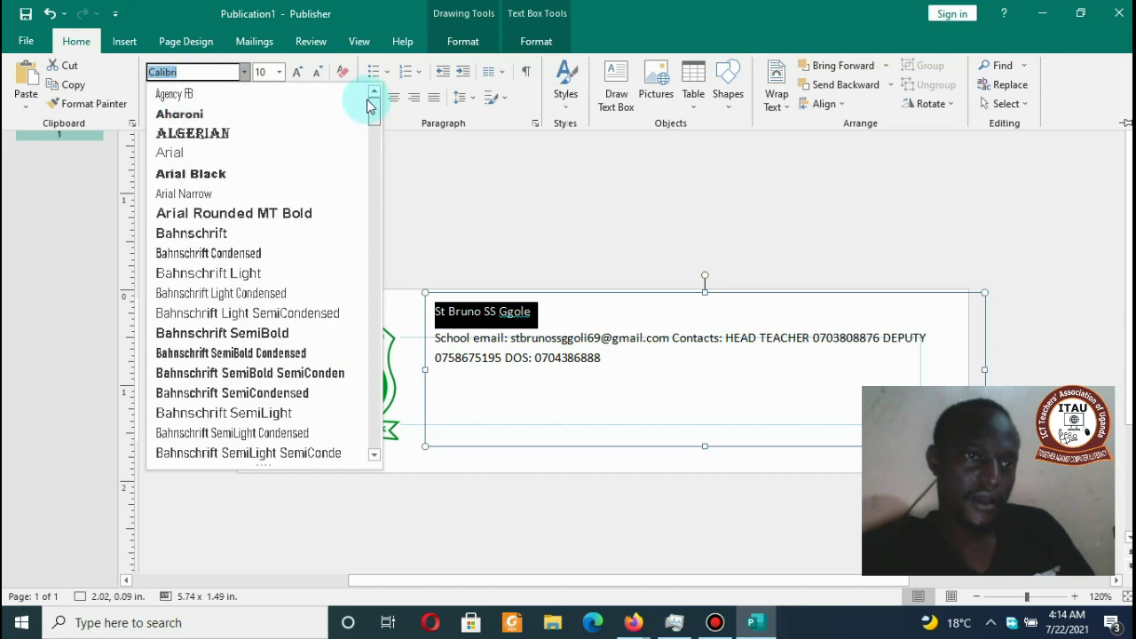
{"action": "left_click", "coordinate": [325, 114]}
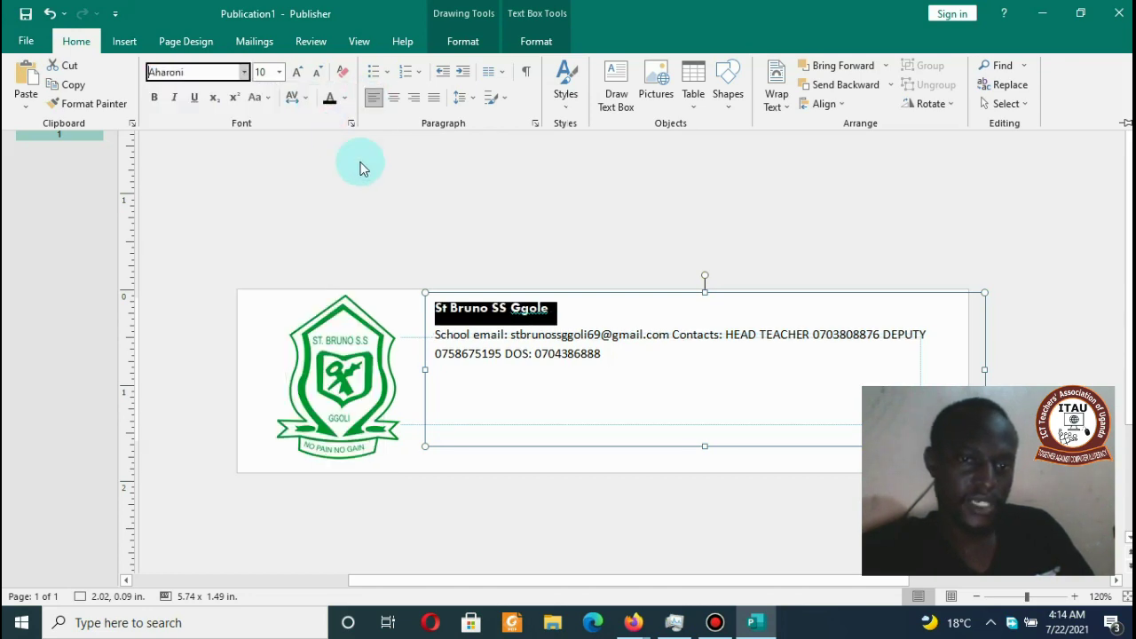
Step: Enlarge all the text in the text box by six size increments
{"action": "left_click", "coordinate": [559, 359]}
{"action": "key", "text": "ctrl+a"}
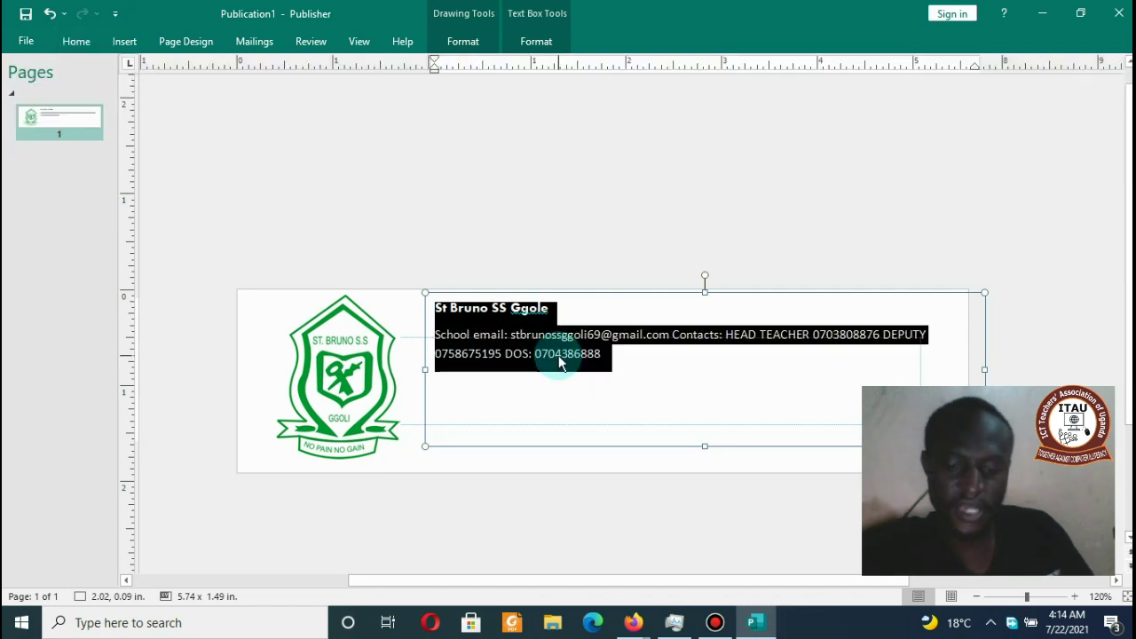
{"action": "key", "text": "ctrl+shift+period"}
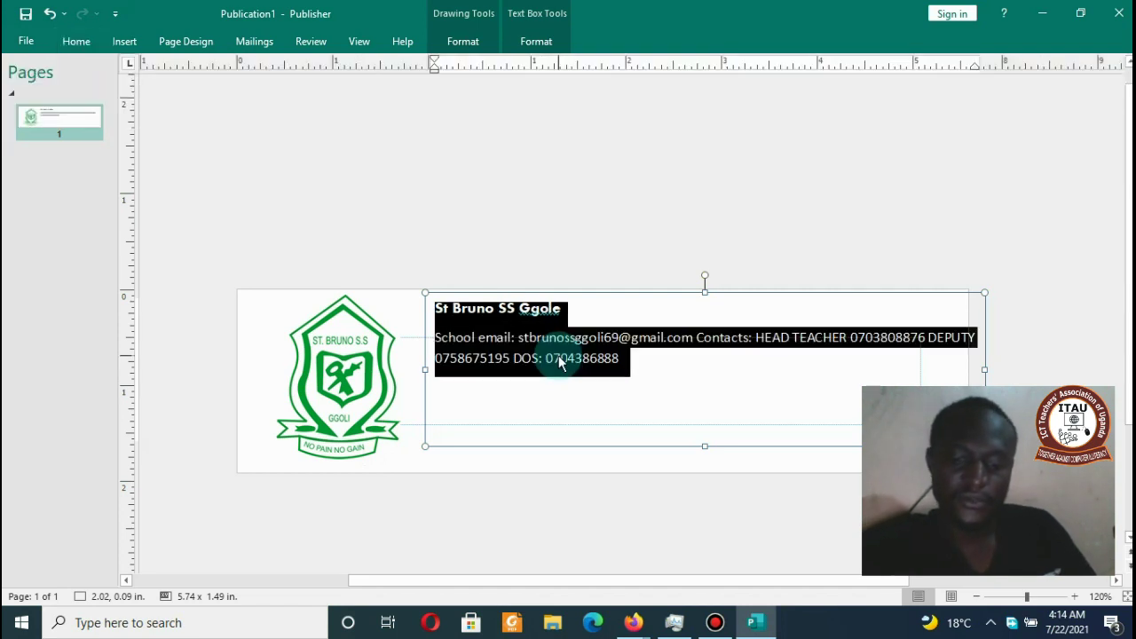
{"action": "key", "text": "ctrl+shift+period"}
{"action": "key", "text": "ctrl+shift+period"}
{"action": "key", "text": "ctrl+shift+period"}
{"action": "key", "text": "ctrl+shift+period"}
{"action": "key", "text": "ctrl+shift+period"}
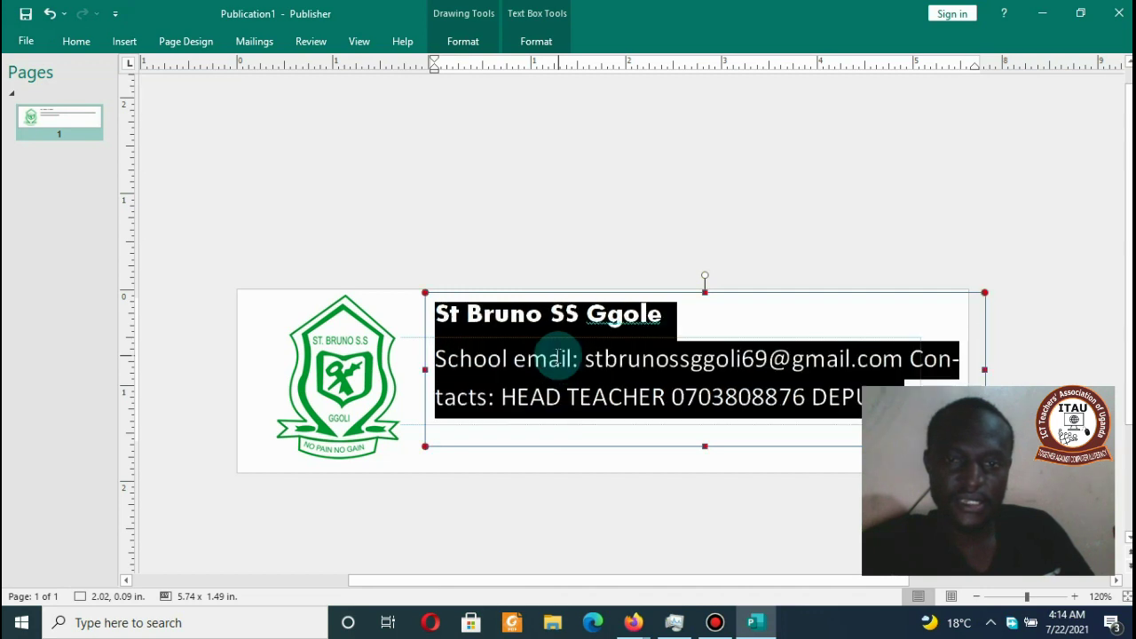
Step: Correct the spelling of the school name heading to "St Bruno SS Ggoli"
{"action": "left_click", "coordinate": [684, 308]}
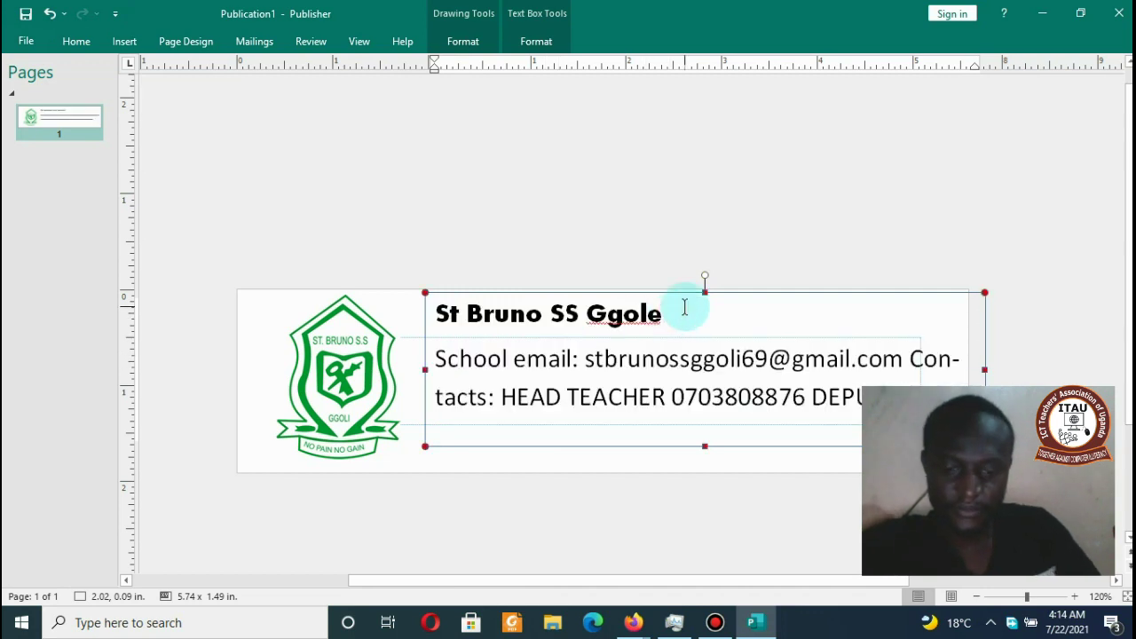
{"action": "key", "text": "BackSpace"}
{"action": "type", "text": "i"}
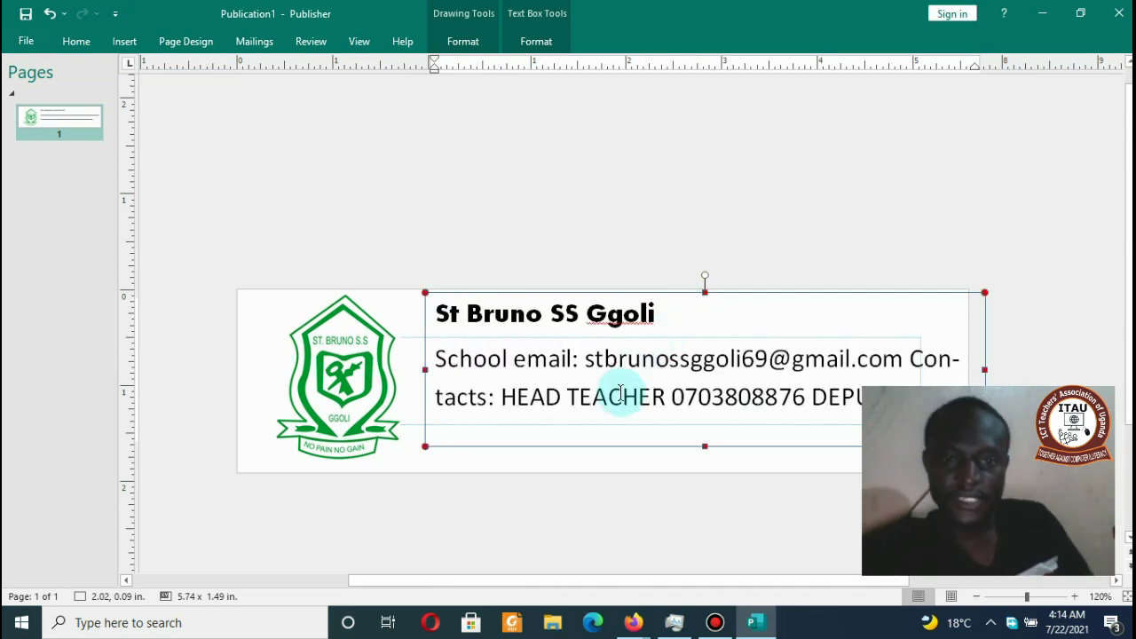
{"action": "left_click", "coordinate": [973, 203]}
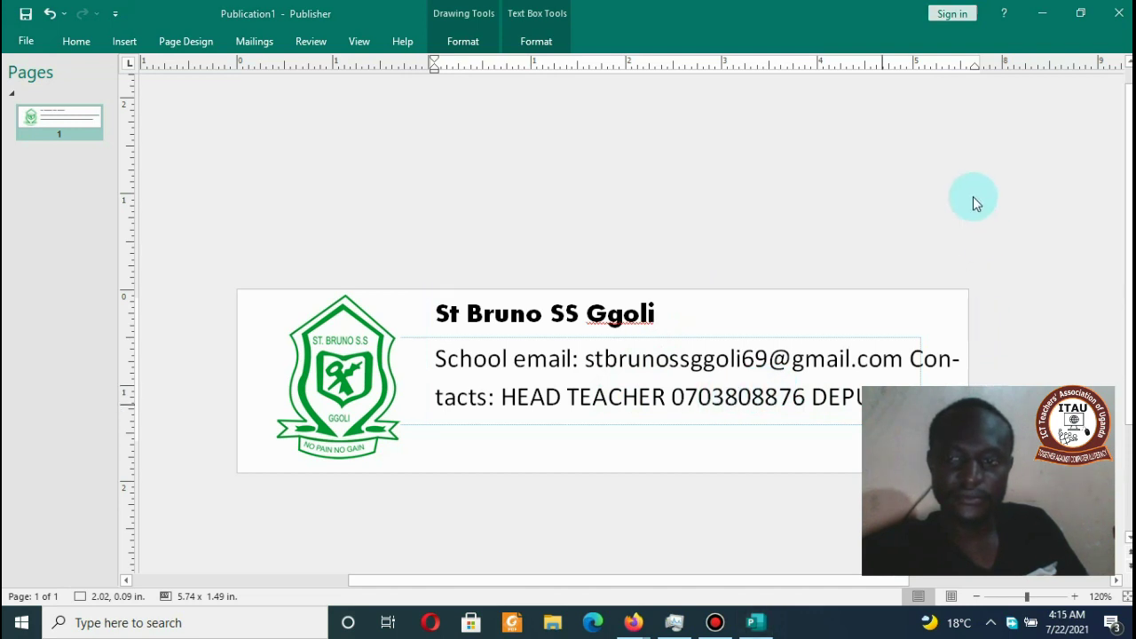
Step: Extend the text box downward to about 5.74 x 1.93 in so all the contact text fits
{"action": "left_click", "coordinate": [717, 363]}
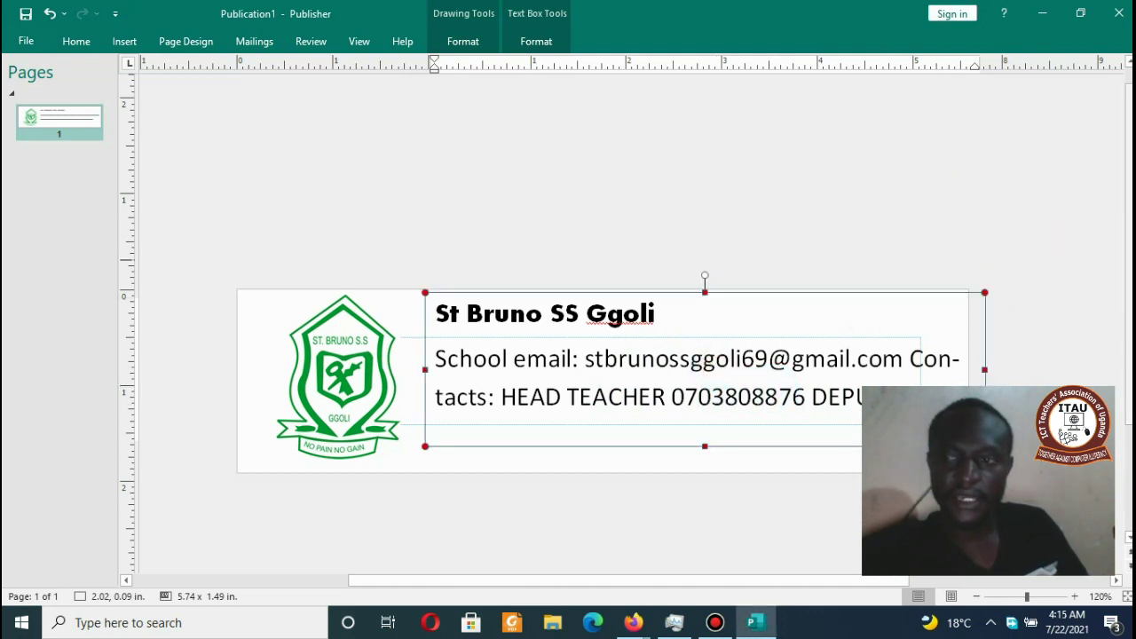
{"action": "scroll", "coordinate": [810, 245], "scroll_direction": "down", "scroll_amount": 3}
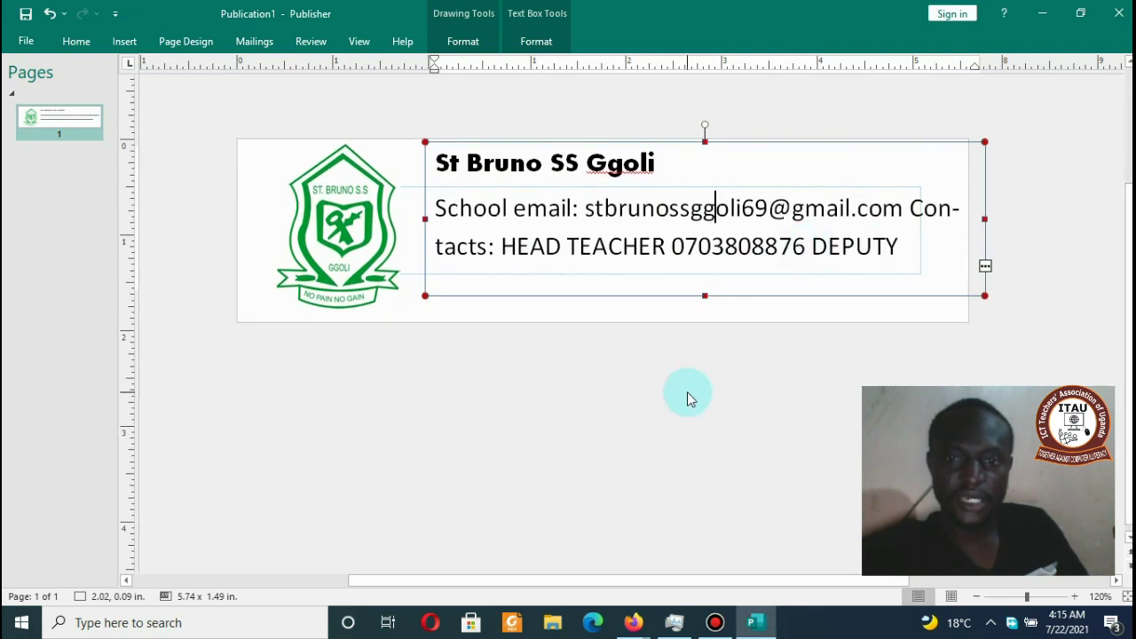
{"action": "left_click_drag", "start_coordinate": [704, 296], "coordinate": [698, 339]}
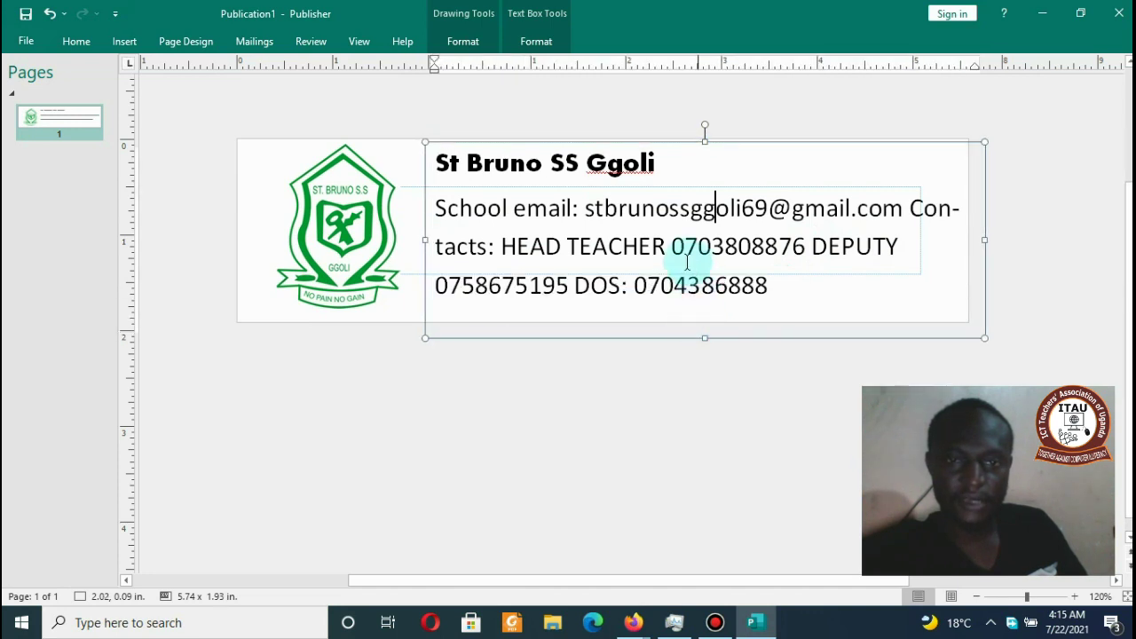
Step: Break the contact details into separate lines, starting new ones at "Contacts:" and at "DEPUTY"
{"action": "left_click", "coordinate": [910, 208]}
{"action": "key", "text": "Return"}
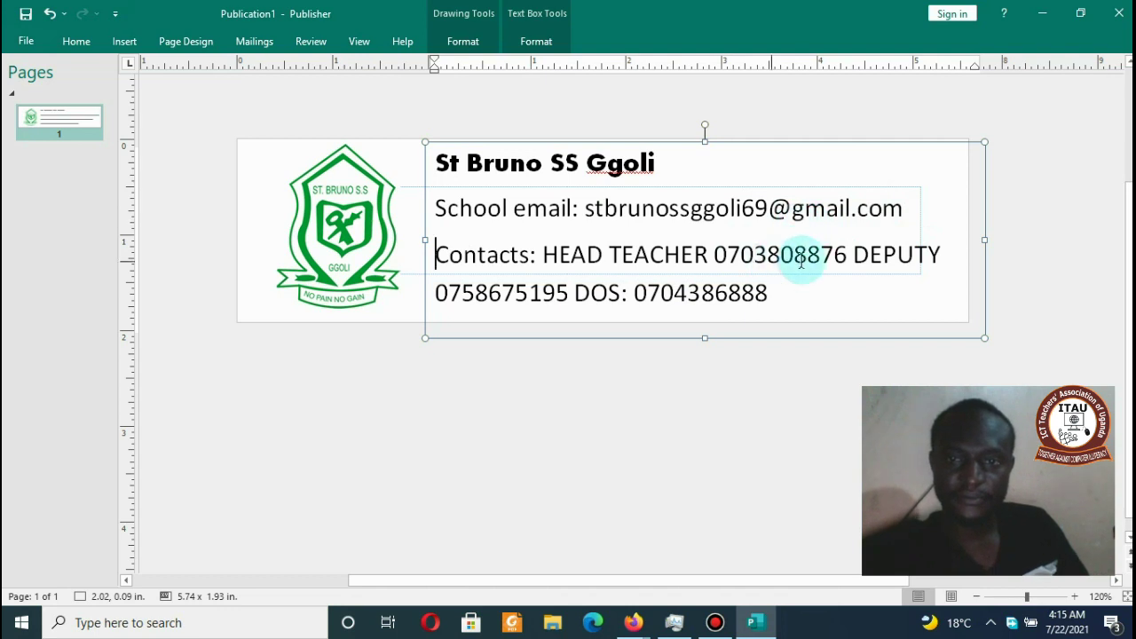
{"action": "key", "text": "Return"}
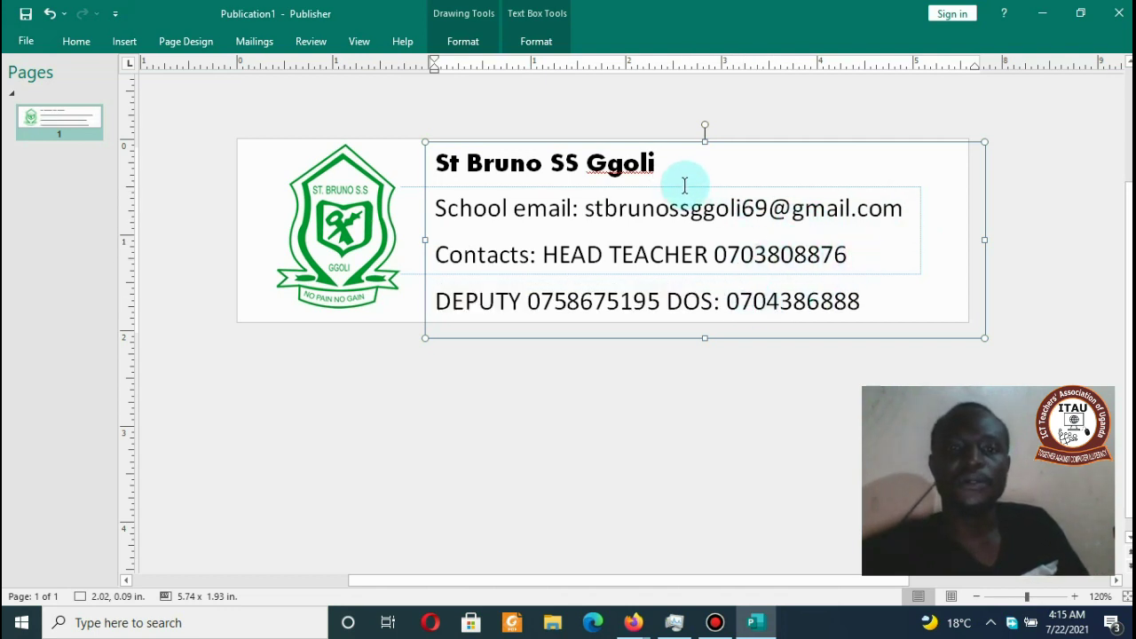
Step: Reduce the font size of the three email and contact lines to 15 pt
{"action": "left_click_drag", "start_coordinate": [868, 301], "coordinate": [792, 302]}
{"action": "left_click_drag", "start_coordinate": [503, 242], "coordinate": [467, 228]}
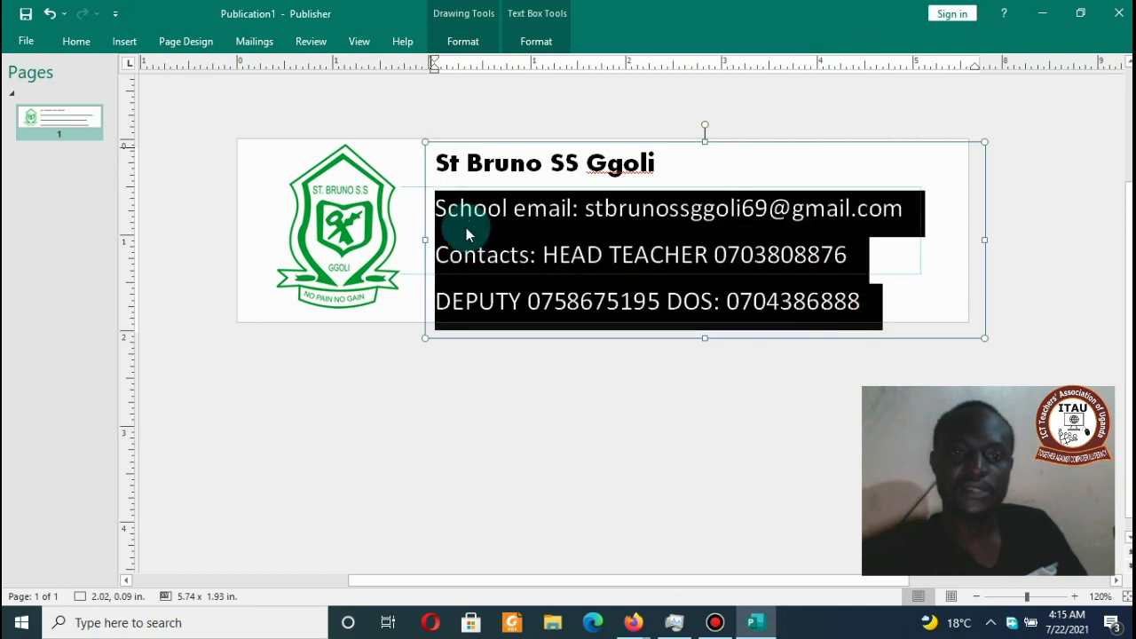
{"action": "key", "text": "ctrl+bracketleft"}
{"action": "key", "text": "ctrl+bracketleft"}
{"action": "key", "text": "ctrl+bracketleft"}
{"action": "key", "text": "ctrl+bracketleft"}
{"action": "key", "text": "ctrl+bracketleft"}
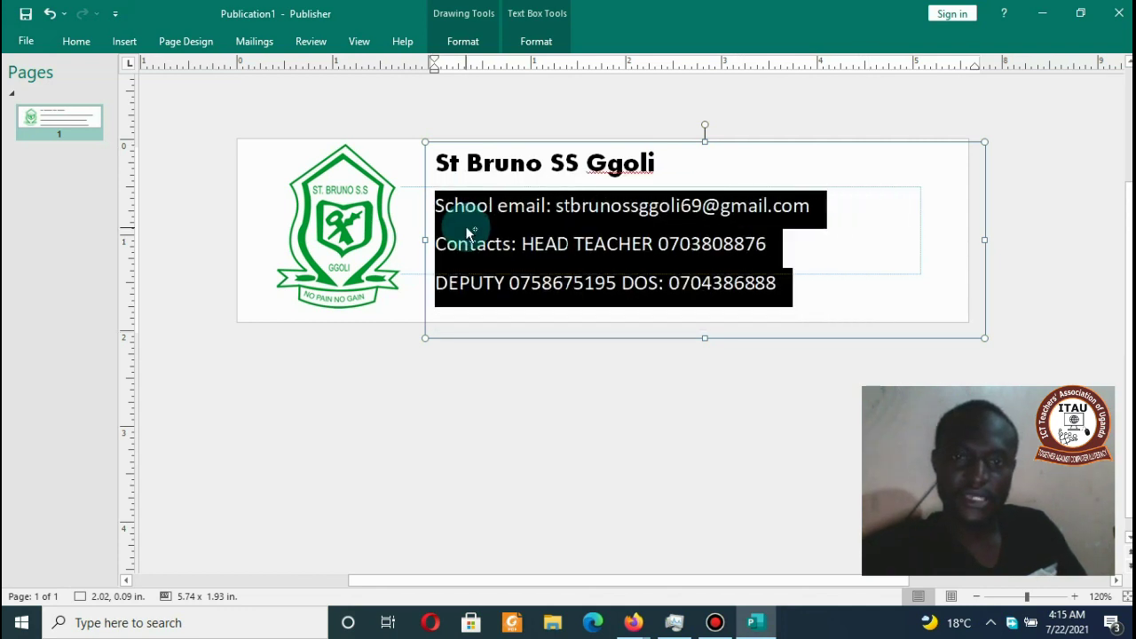
{"action": "left_click", "coordinate": [689, 133]}
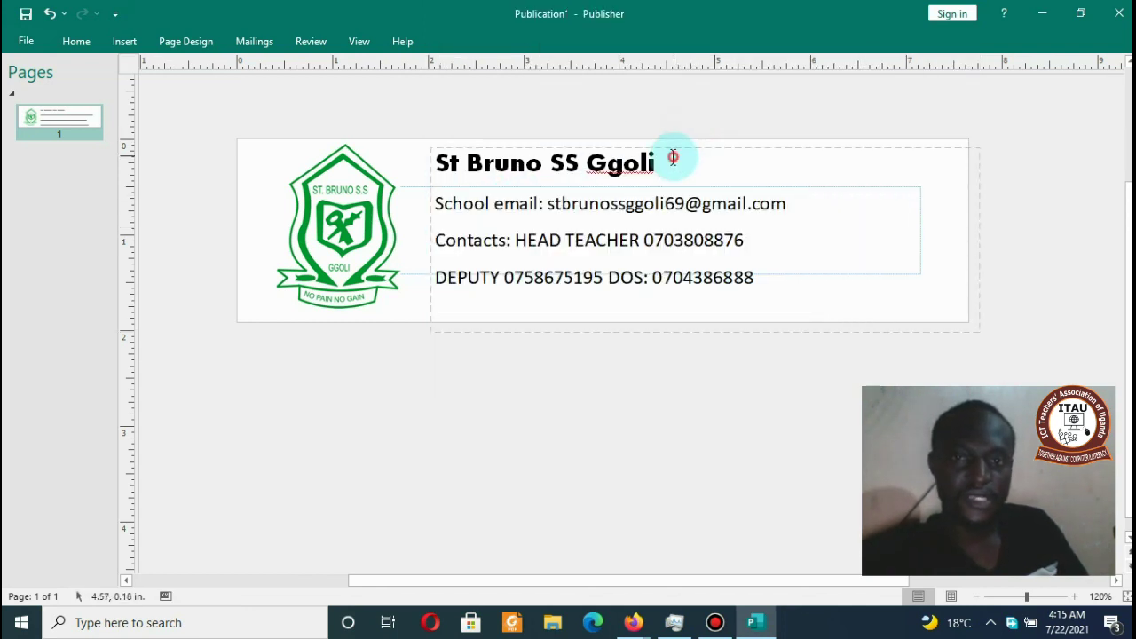
Step: Increase the font size of the "St Bruno SS Ggoli" heading to 31 pt
{"action": "left_click", "coordinate": [672, 160]}
{"action": "left_click_drag", "start_coordinate": [674, 165], "coordinate": [370, 164]}
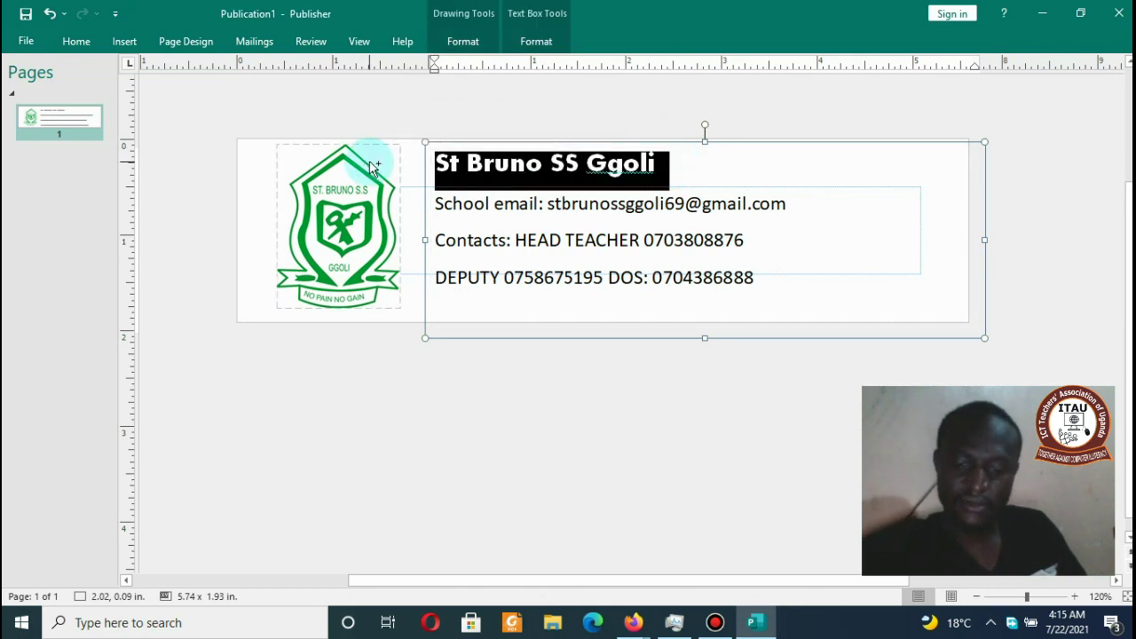
{"action": "key", "text": "ctrl+bracketright"}
{"action": "key", "text": "ctrl+bracketright"}
{"action": "key", "text": "ctrl+bracketright"}
{"action": "key", "text": "ctrl+bracketright"}
{"action": "key", "text": "ctrl+bracketright"}
{"action": "key", "text": "ctrl+bracketright"}
{"action": "key", "text": "ctrl+bracketright"}
{"action": "key", "text": "ctrl+bracketright"}
{"action": "key", "text": "ctrl+bracketright"}
{"action": "key", "text": "ctrl+bracketright"}
{"action": "key", "text": "ctrl+bracketright"}
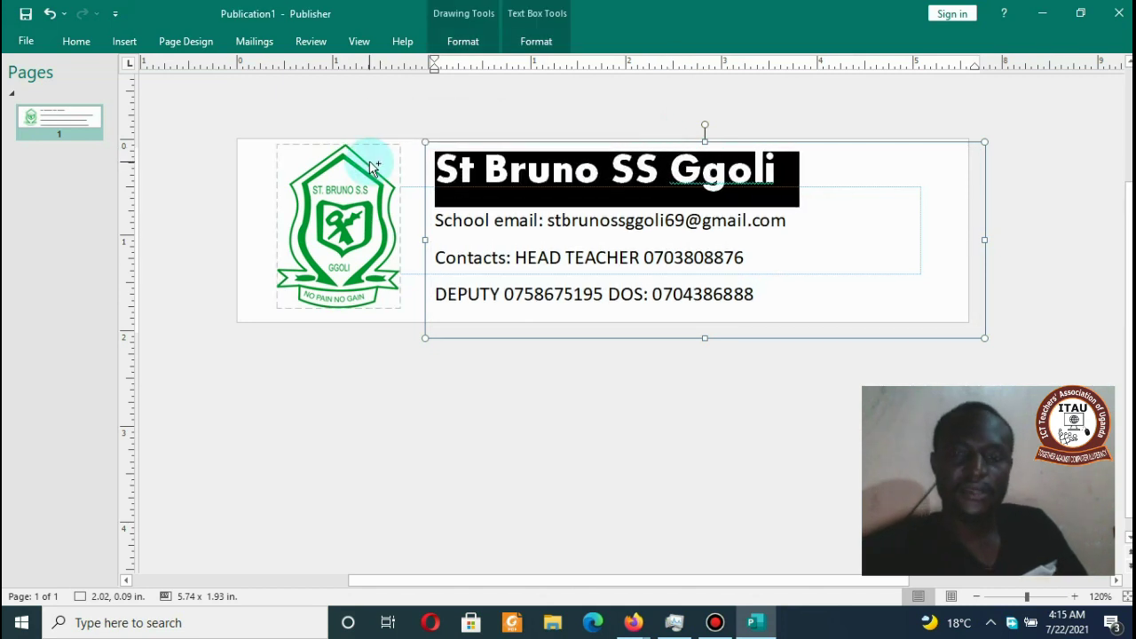
Step: Set the line spacing of the three email and contact lines to 1.0
{"action": "left_click", "coordinate": [664, 294]}
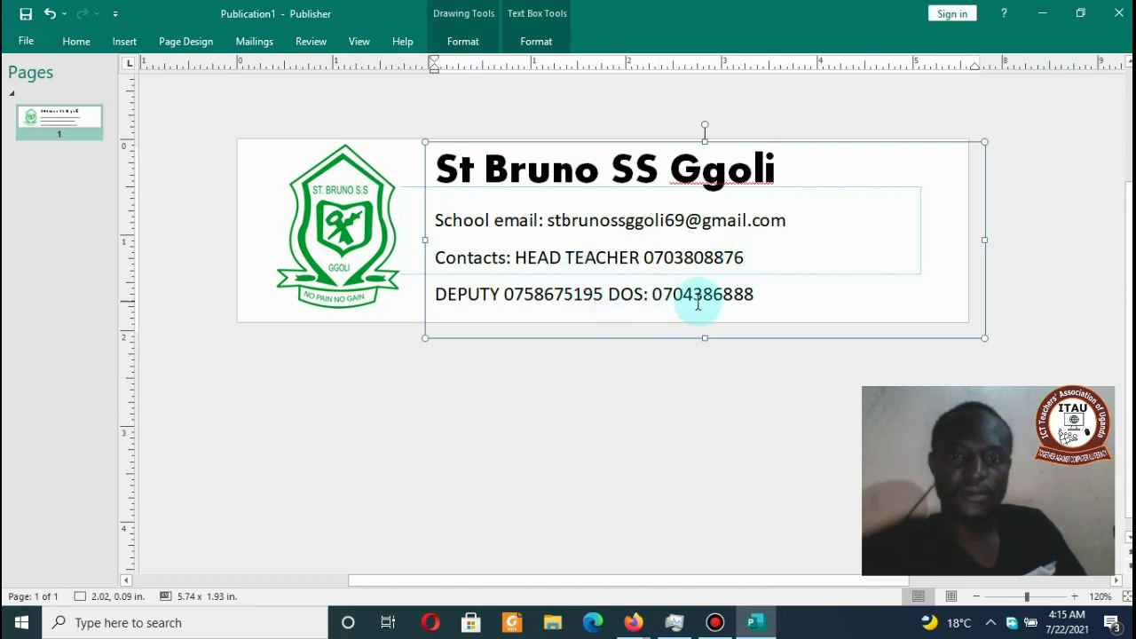
{"action": "left_click_drag", "start_coordinate": [751, 298], "coordinate": [439, 234]}
{"action": "left_click", "coordinate": [457, 224]}
{"action": "left_click_drag", "start_coordinate": [783, 287], "coordinate": [383, 232]}
{"action": "left_click", "coordinate": [78, 40]}
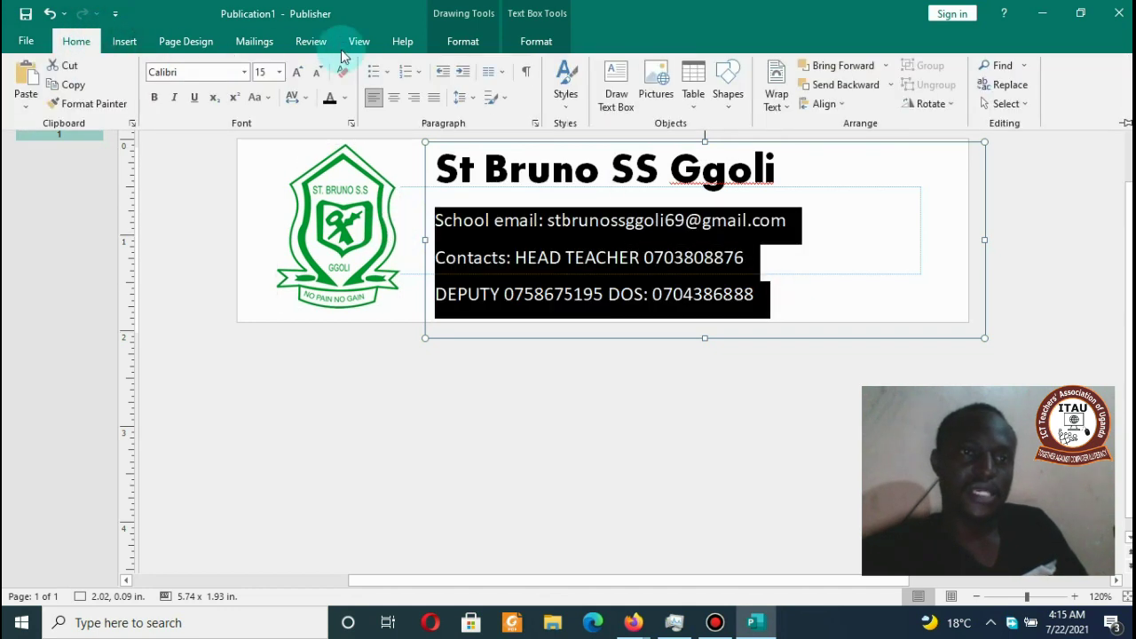
{"action": "left_click", "coordinate": [462, 99]}
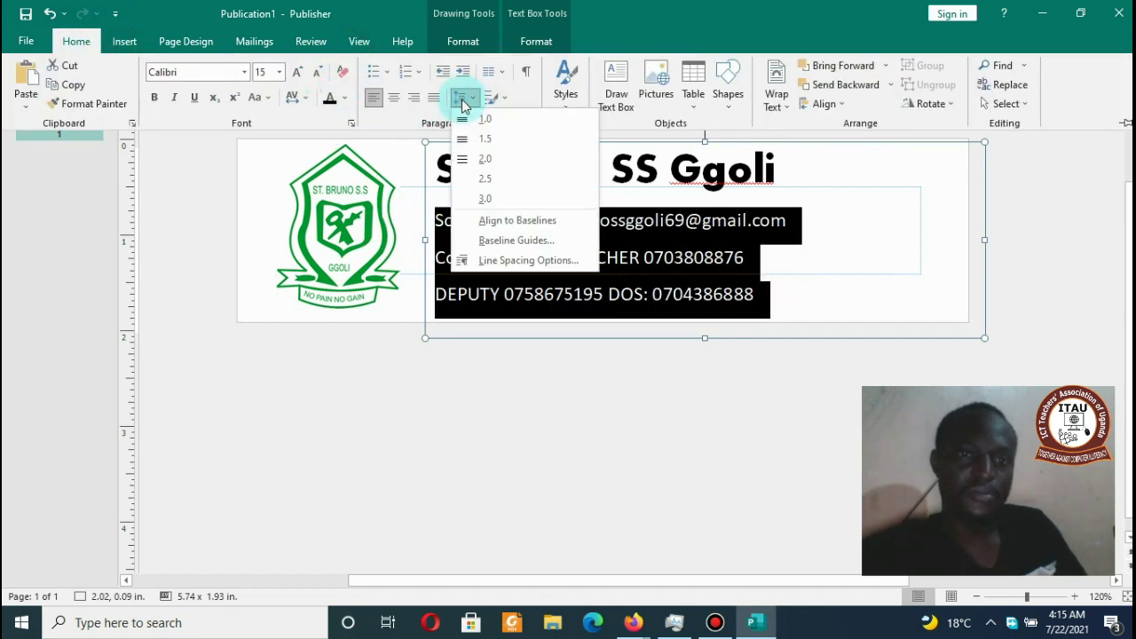
{"action": "left_click", "coordinate": [486, 119]}
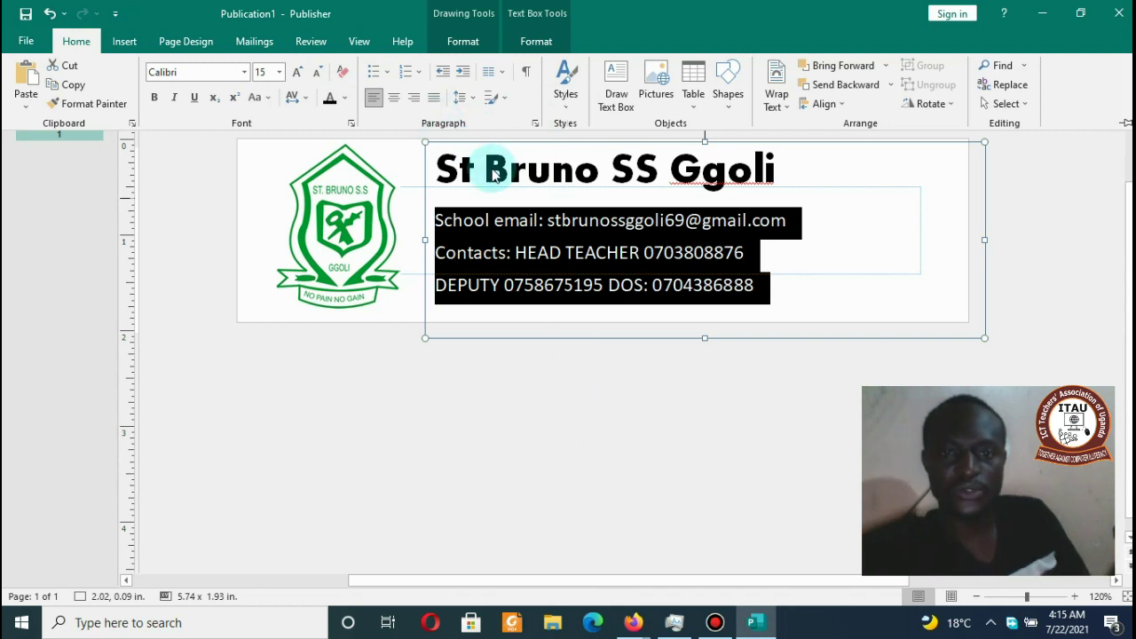
{"action": "key", "text": "ctrl+F1"}
Step: Recolour the "St Bruno SS Ggoli" heading with the green sampled from the school badge
{"action": "left_click", "coordinate": [607, 171]}
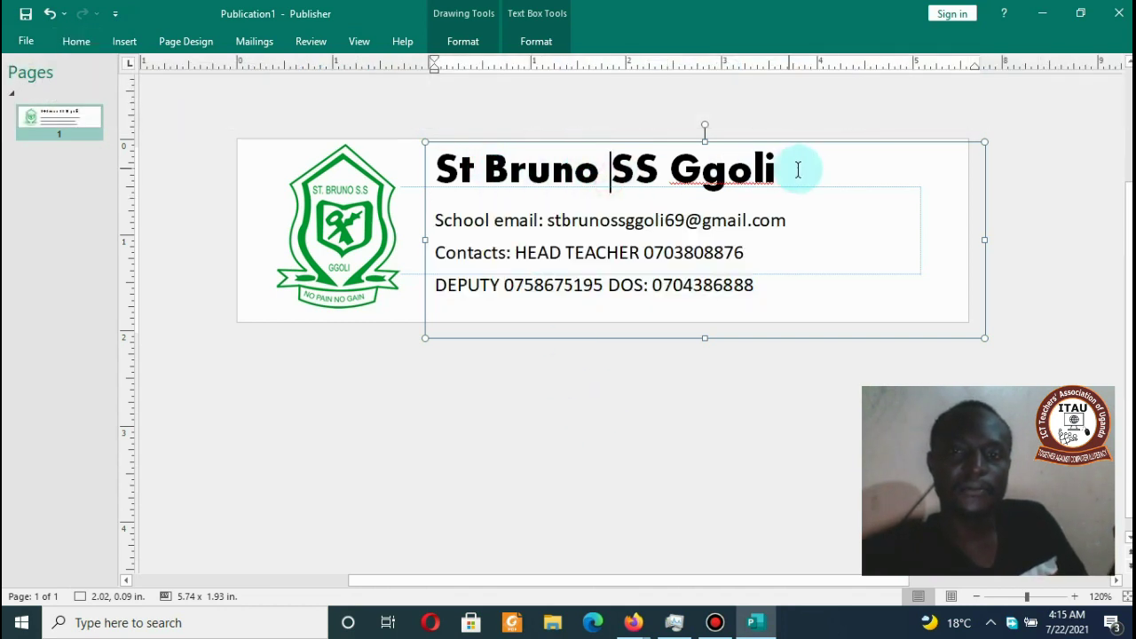
{"action": "left_click_drag", "start_coordinate": [798, 170], "coordinate": [188, 198]}
{"action": "left_click", "coordinate": [77, 40]}
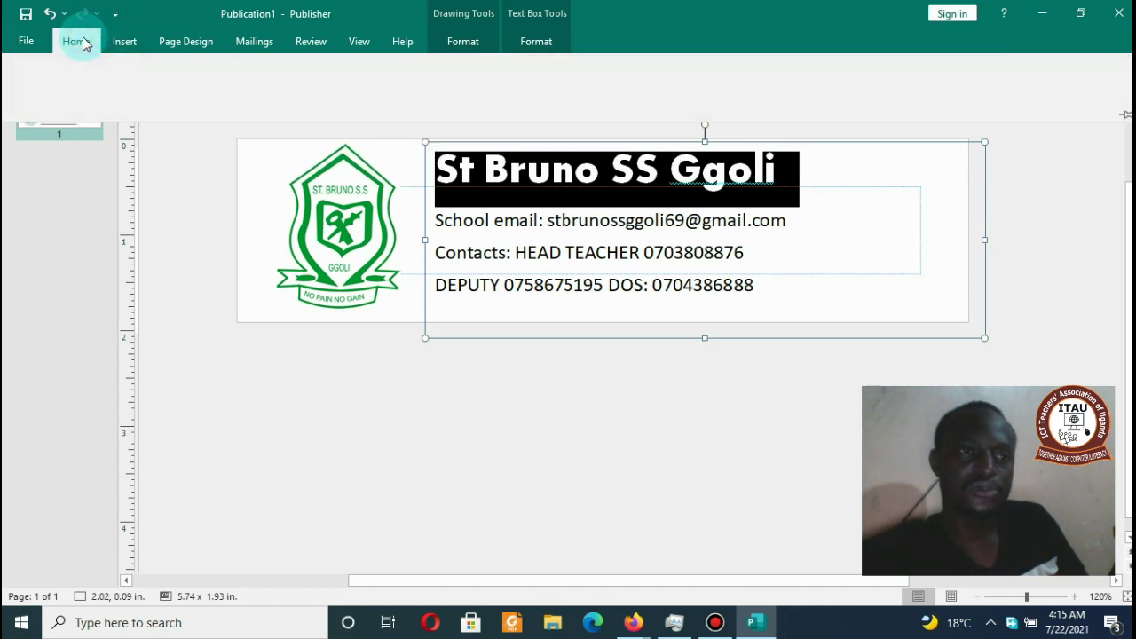
{"action": "left_click", "coordinate": [345, 99]}
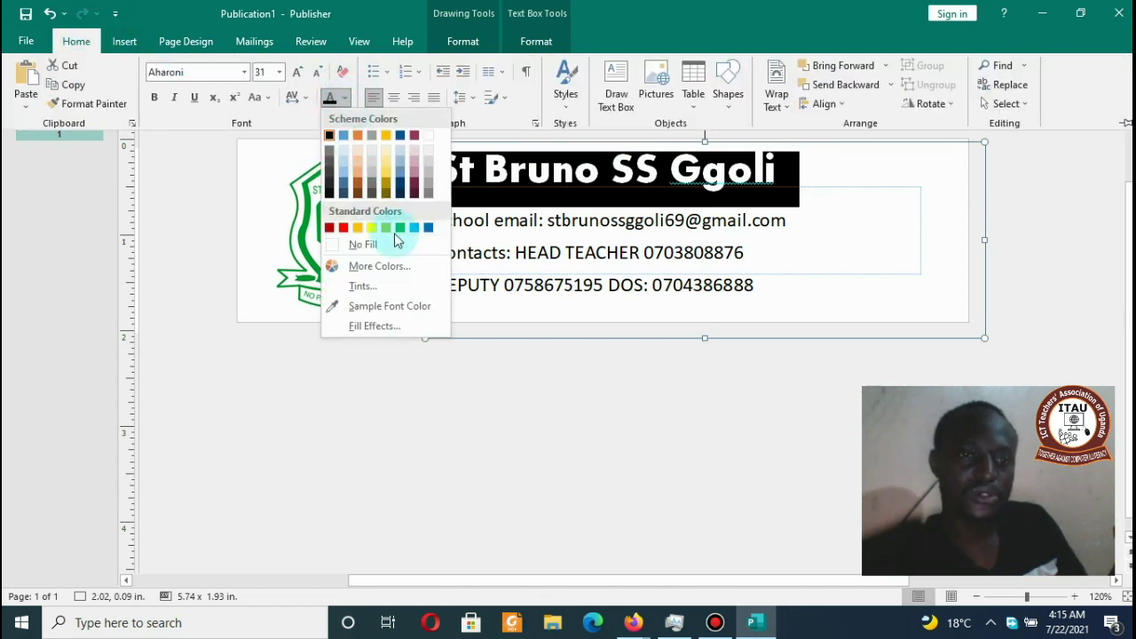
{"action": "left_click", "coordinate": [401, 306]}
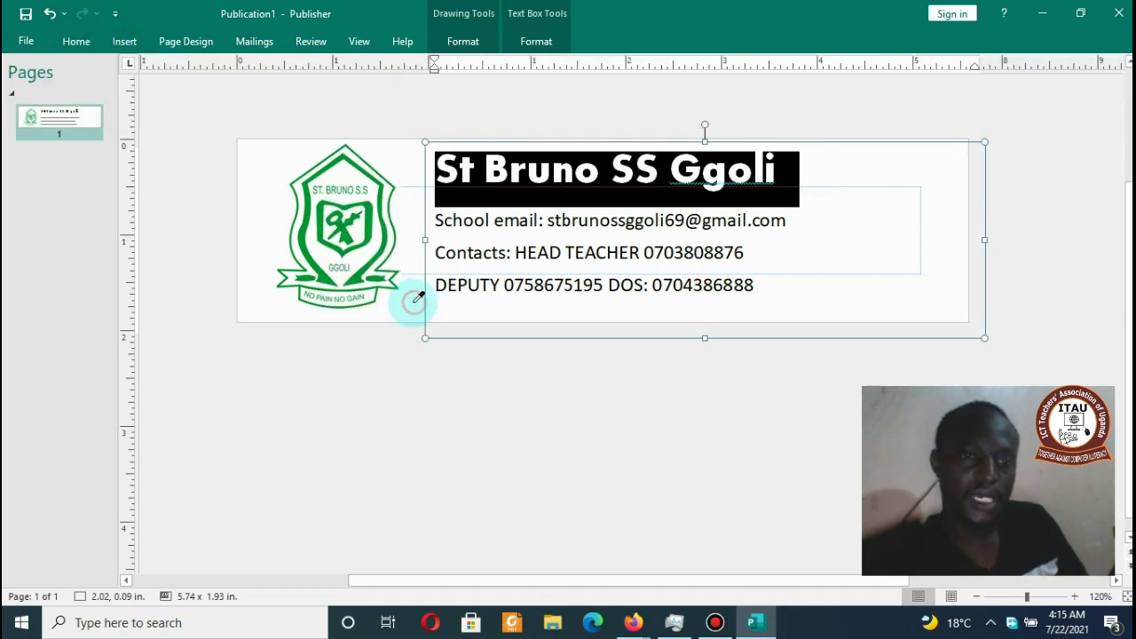
{"action": "left_click", "coordinate": [324, 282]}
{"action": "left_click", "coordinate": [386, 349]}
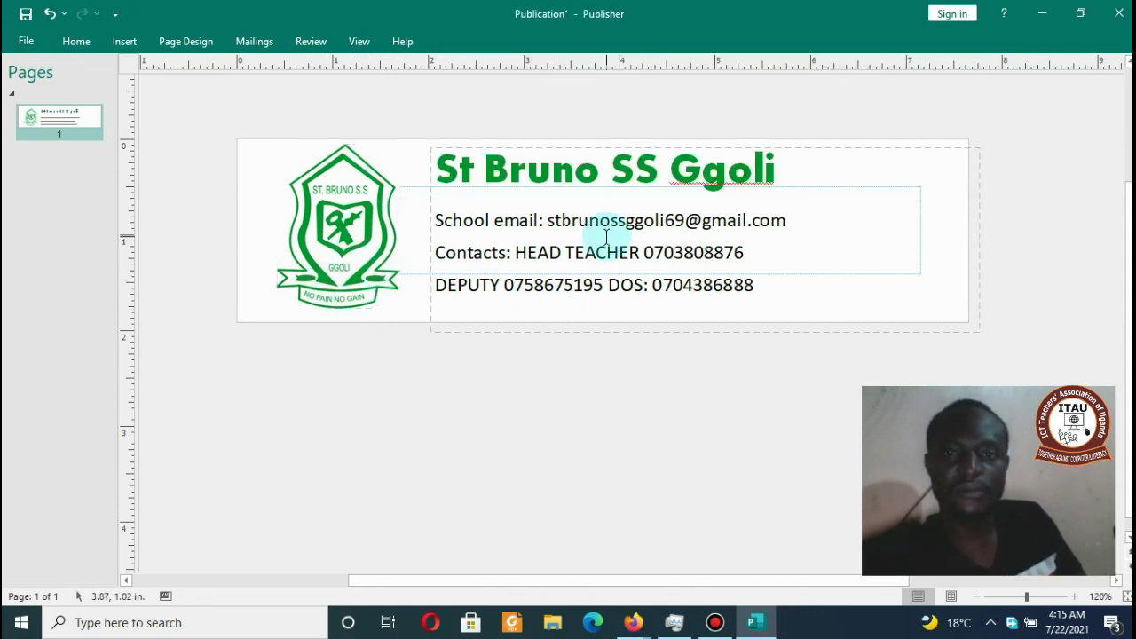
Step: Try the Baskerville Old Face and Candara fonts on the three email and contact lines
{"action": "left_click", "coordinate": [628, 279]}
{"action": "mouse_move", "coordinate": [763, 289]}
{"action": "left_mouse_down"}
{"action": "mouse_move", "coordinate": [435, 253]}
{"action": "mouse_move", "coordinate": [452, 226]}
{"action": "left_mouse_up"}
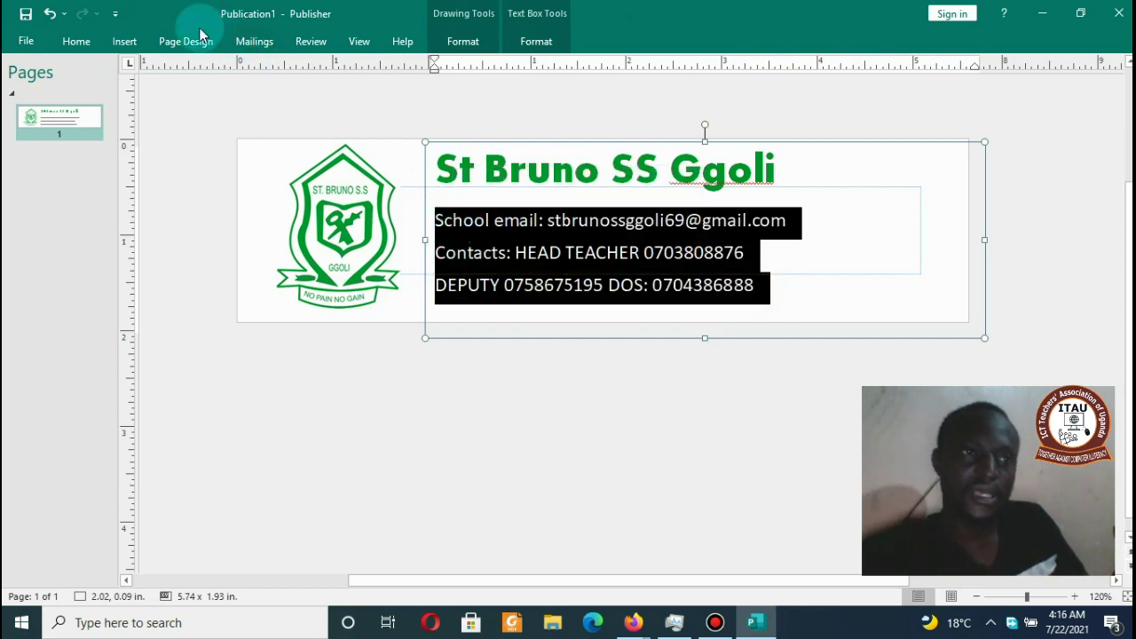
{"action": "left_click", "coordinate": [76, 39]}
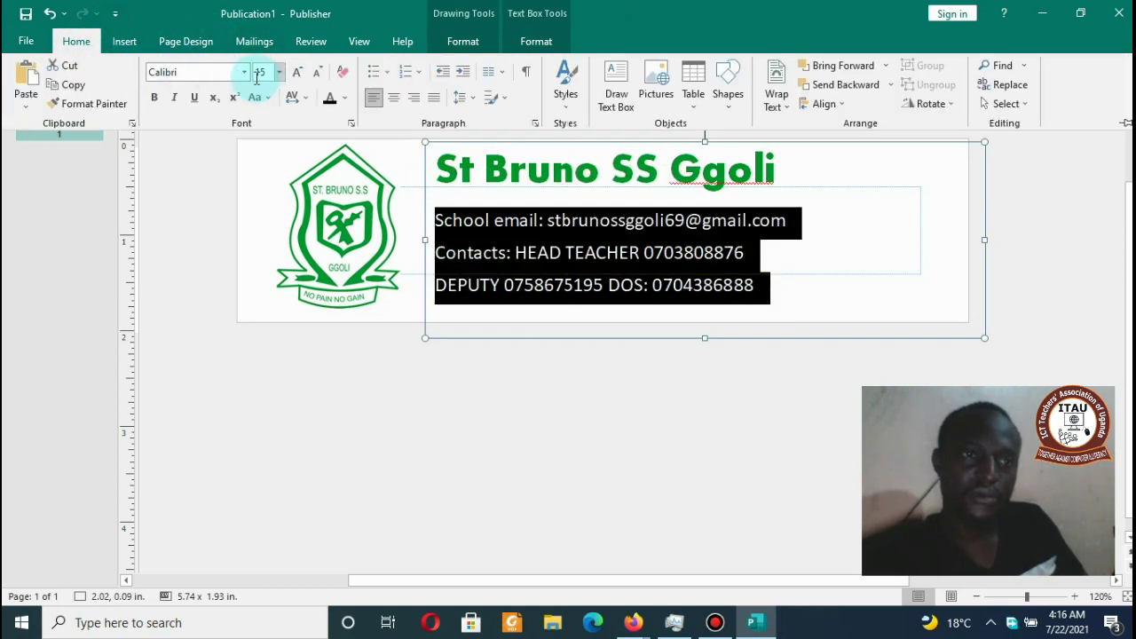
{"action": "left_click", "coordinate": [244, 73]}
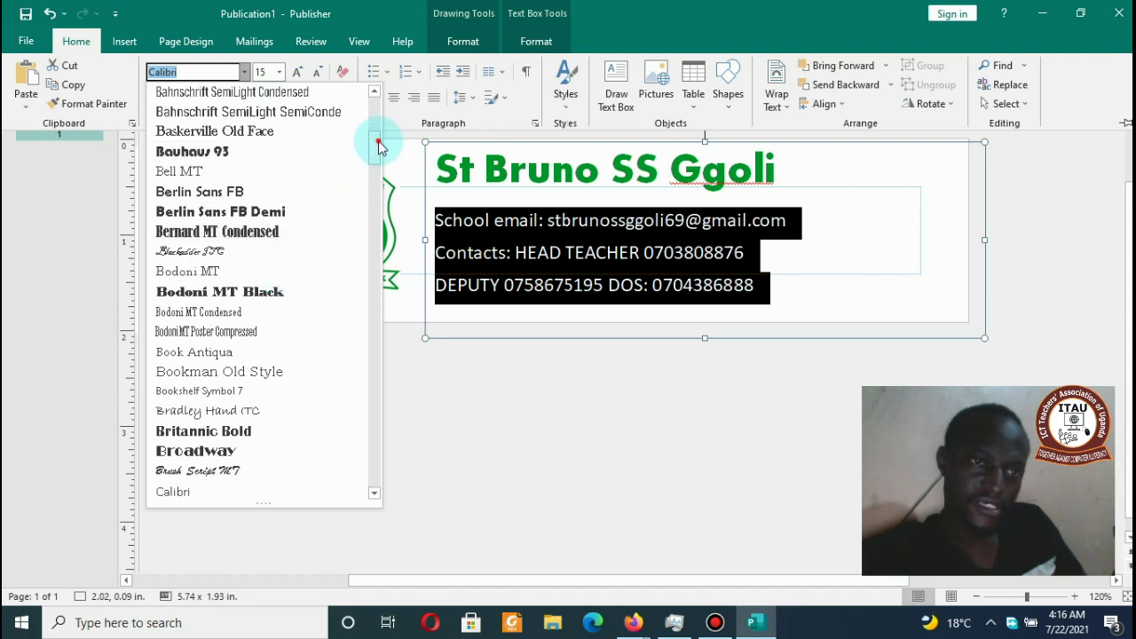
{"action": "left_click_drag", "start_coordinate": [379, 144], "coordinate": [375, 138]}
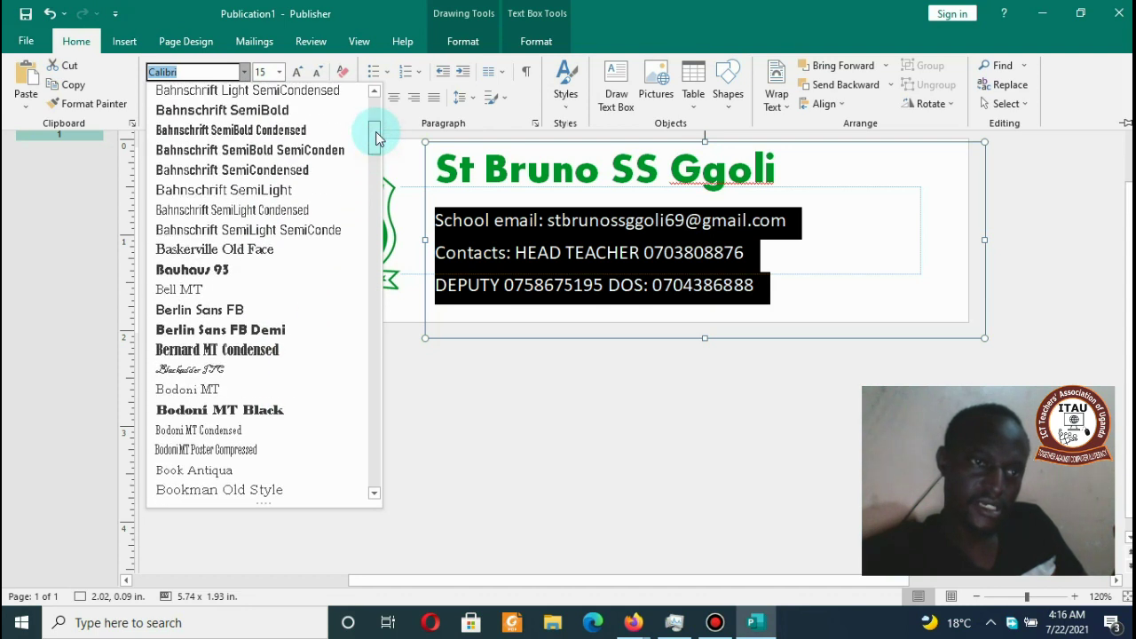
{"action": "left_click", "coordinate": [269, 253]}
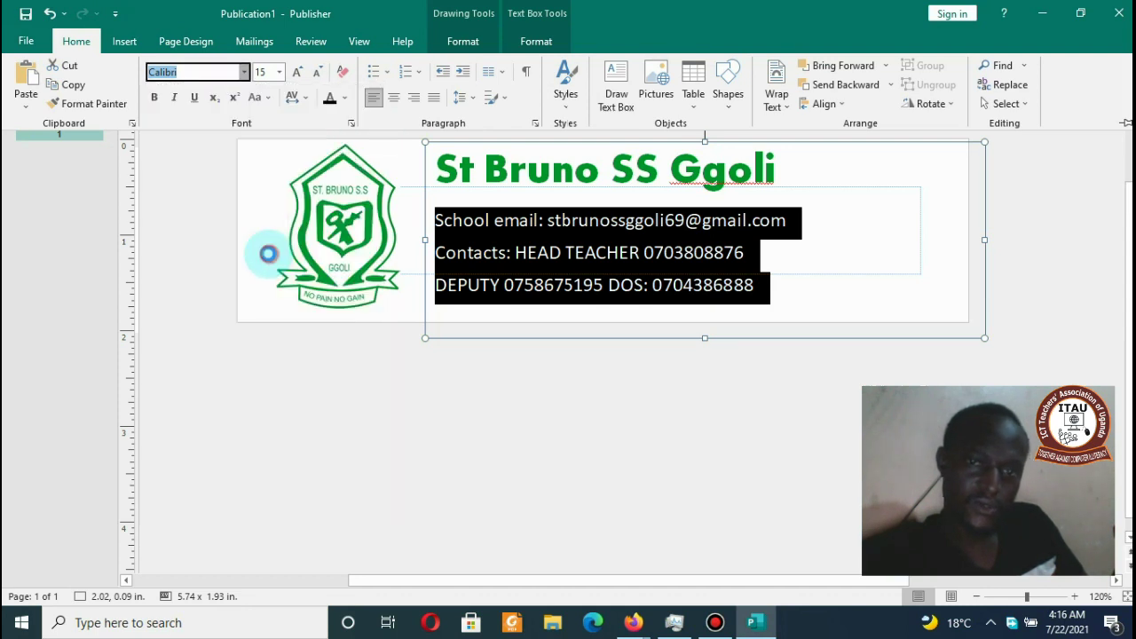
{"action": "left_click", "coordinate": [242, 71]}
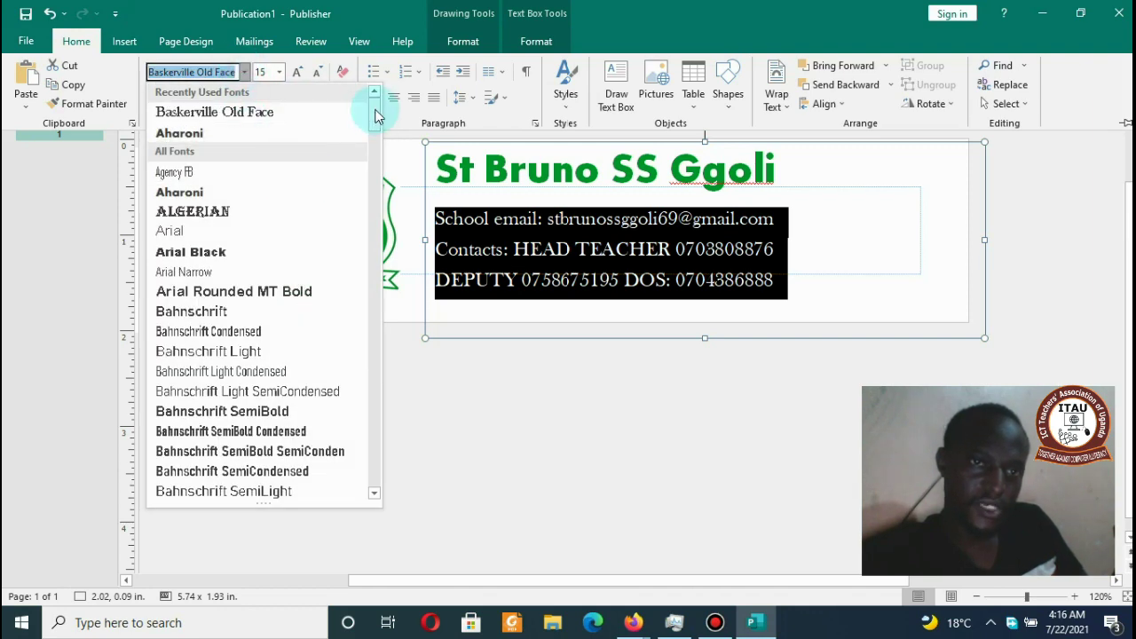
{"action": "left_click_drag", "start_coordinate": [375, 113], "coordinate": [378, 160]}
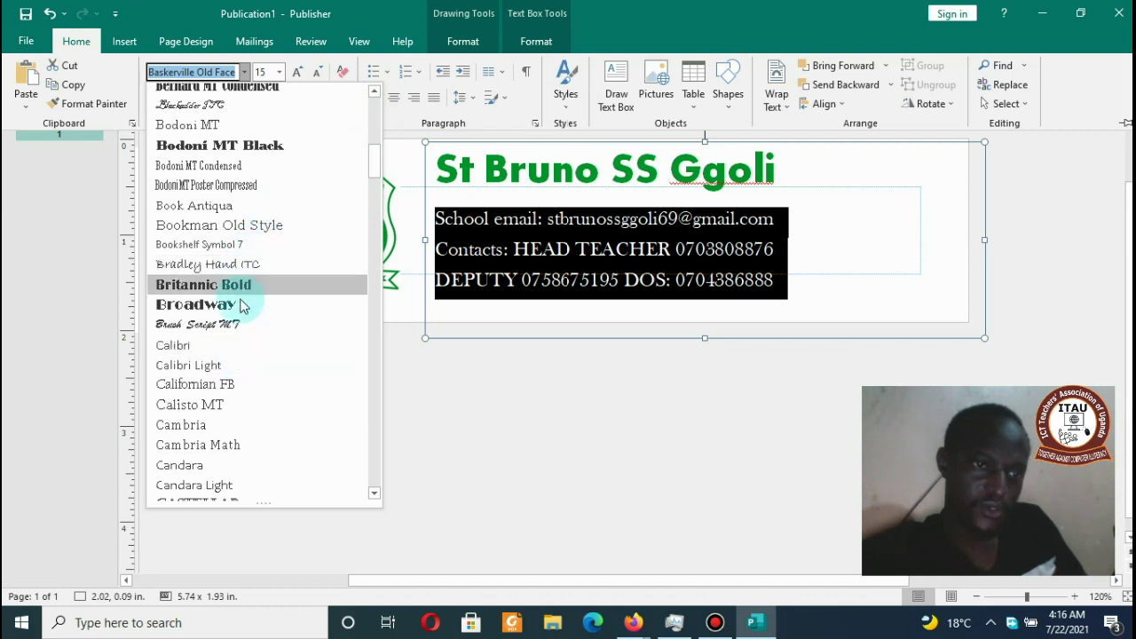
{"action": "left_click", "coordinate": [221, 466]}
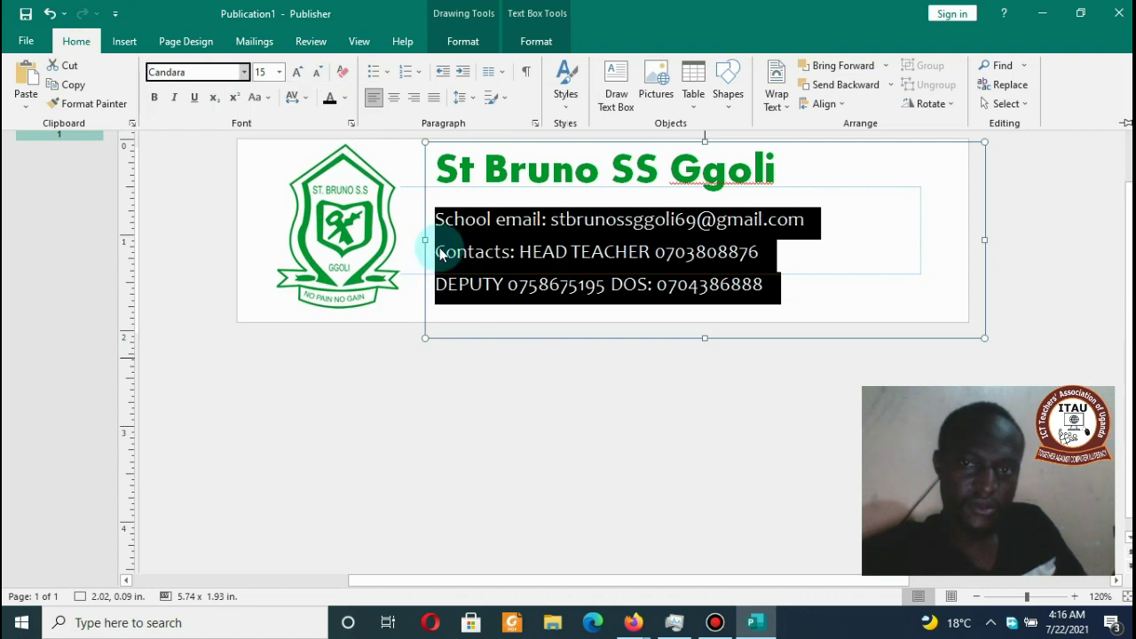
Step: Set the three email and contact lines in Gill Sans MT and reduce their size to 12 pt
{"action": "left_click", "coordinate": [245, 72]}
{"action": "left_click_drag", "start_coordinate": [375, 114], "coordinate": [375, 248]}
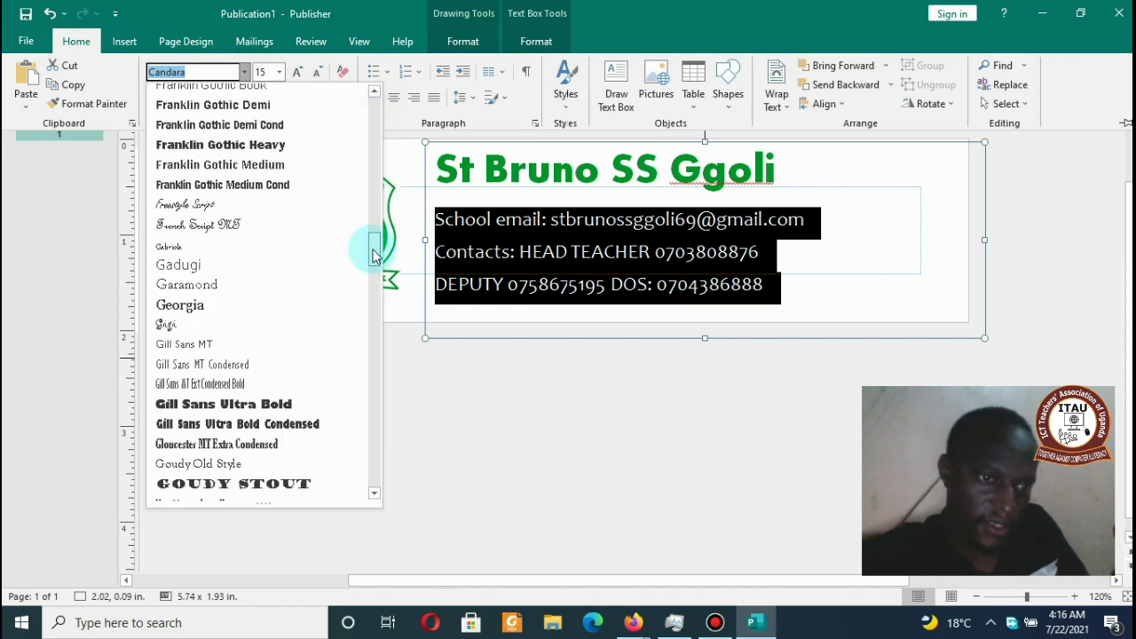
{"action": "left_click", "coordinate": [196, 345]}
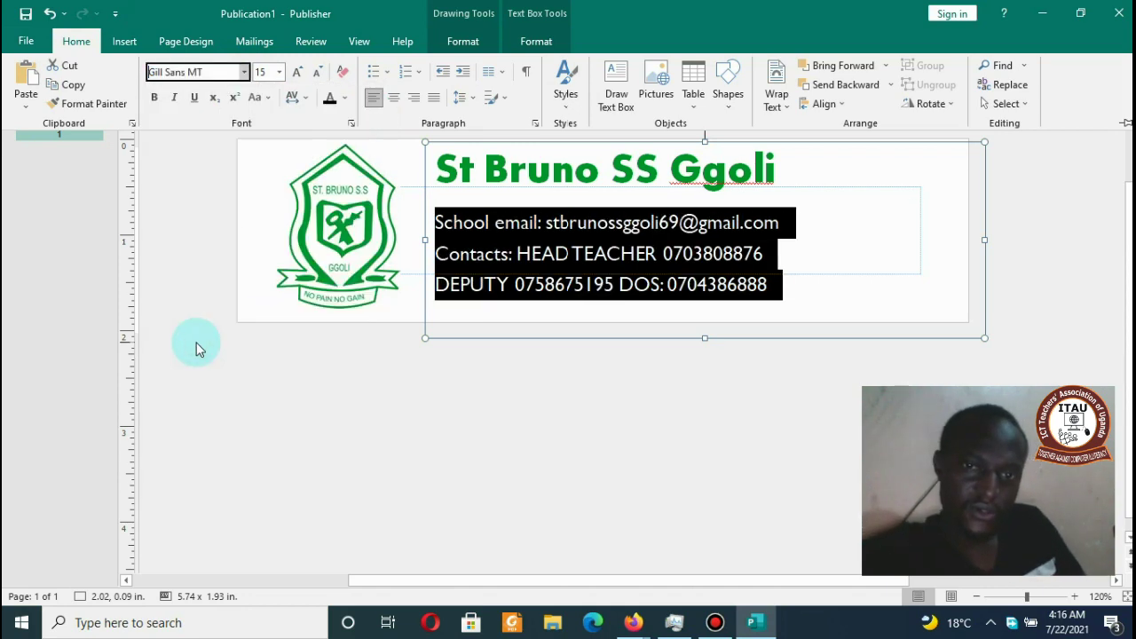
{"action": "left_click", "coordinate": [318, 78]}
{"action": "left_click", "coordinate": [610, 309]}
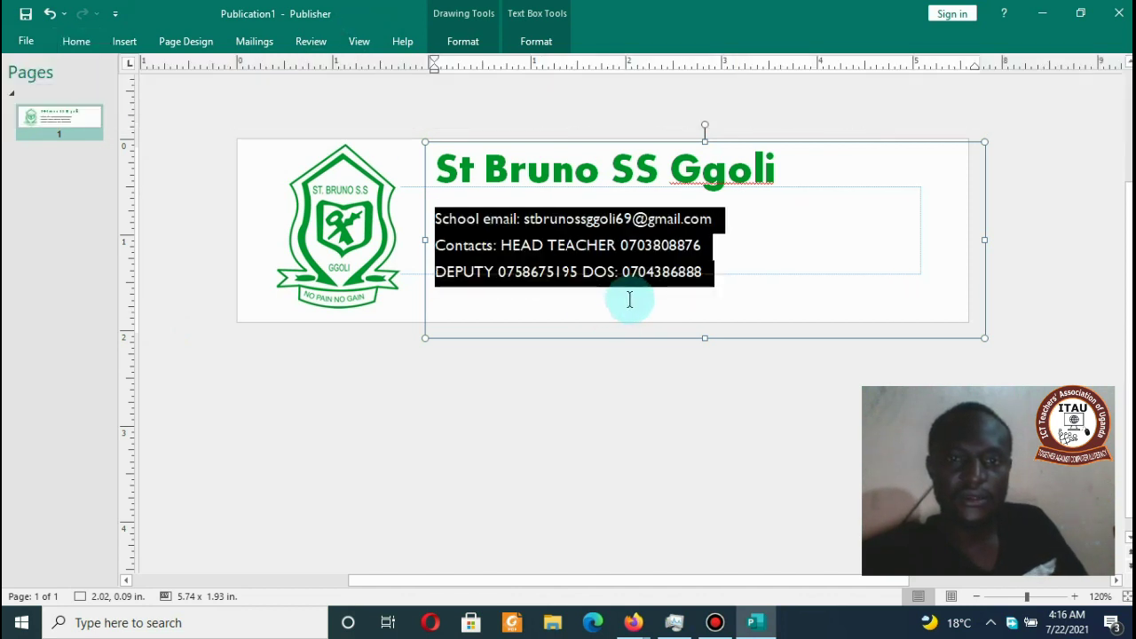
Step: Centre the heading and the three email and contact lines within the text box
{"action": "left_click", "coordinate": [629, 300]}
{"action": "left_click_drag", "start_coordinate": [715, 277], "coordinate": [433, 160]}
{"action": "key", "text": "ctrl+e"}
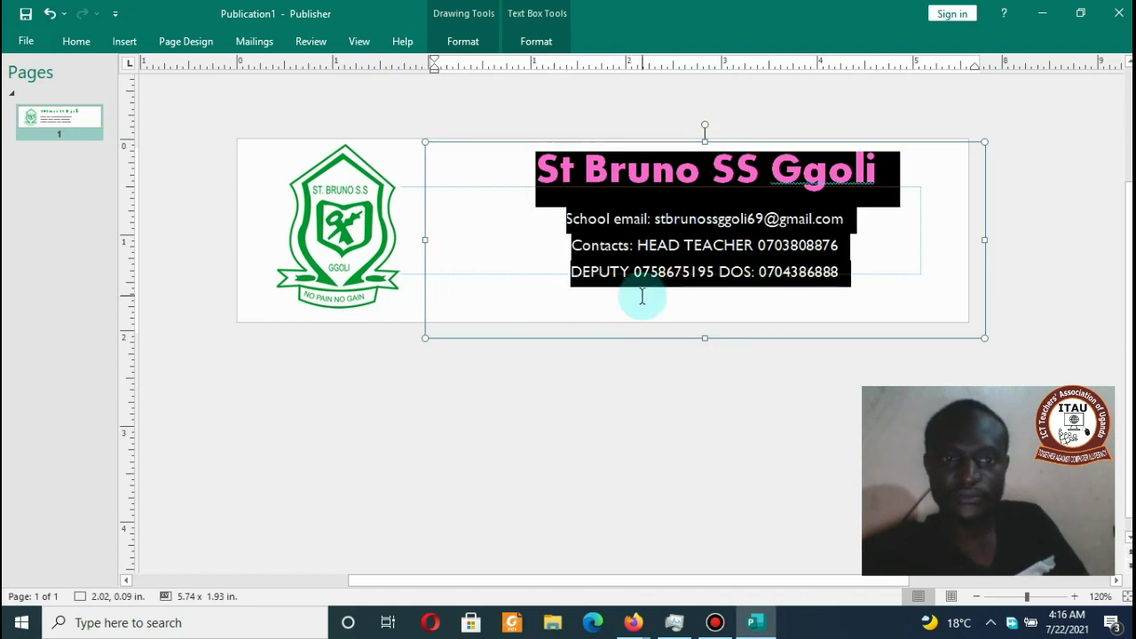
{"action": "left_click", "coordinate": [630, 360]}
Step: Add the motto "No Pain No Gain" on a new line below the deputy and DOS contacts
{"action": "left_click", "coordinate": [841, 243]}
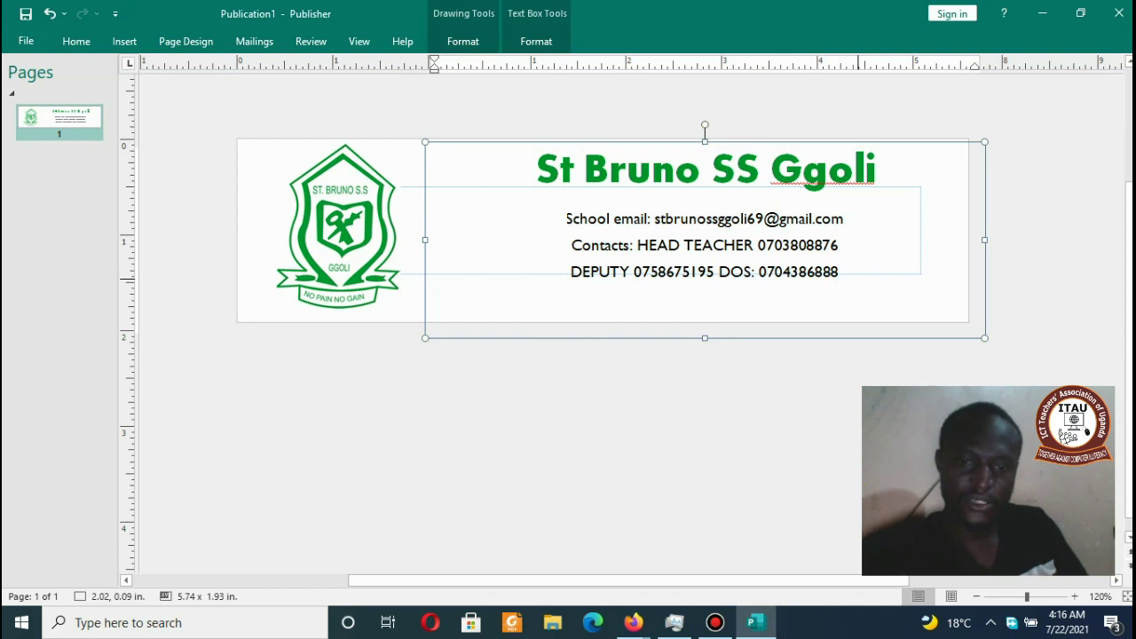
{"action": "type", "text": "No Pa"}
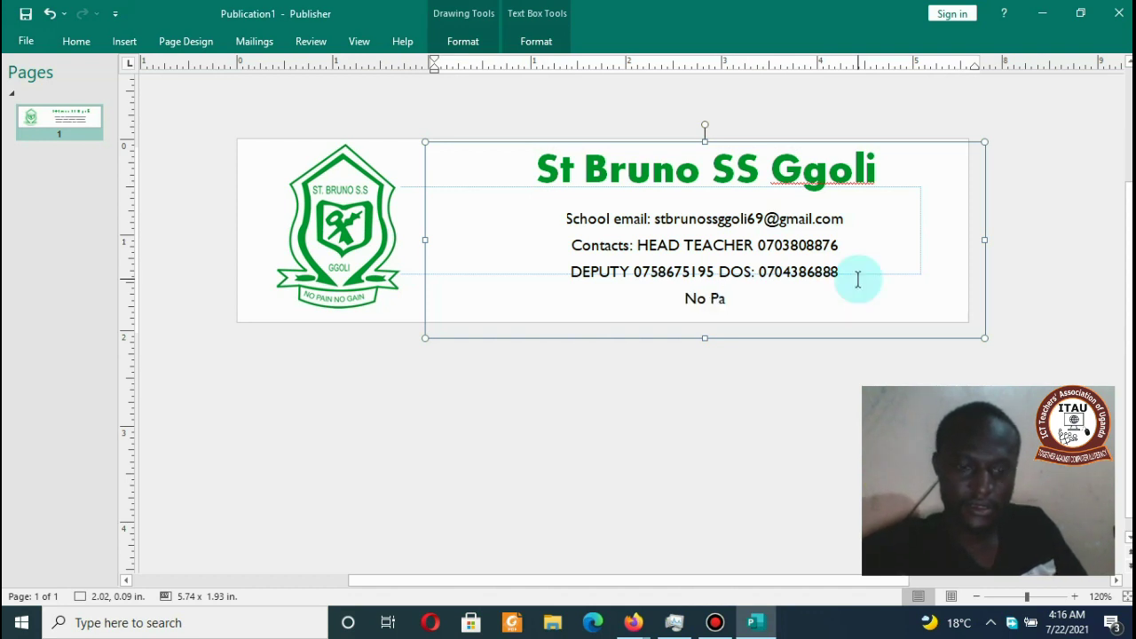
{"action": "type", "text": "in NO "}
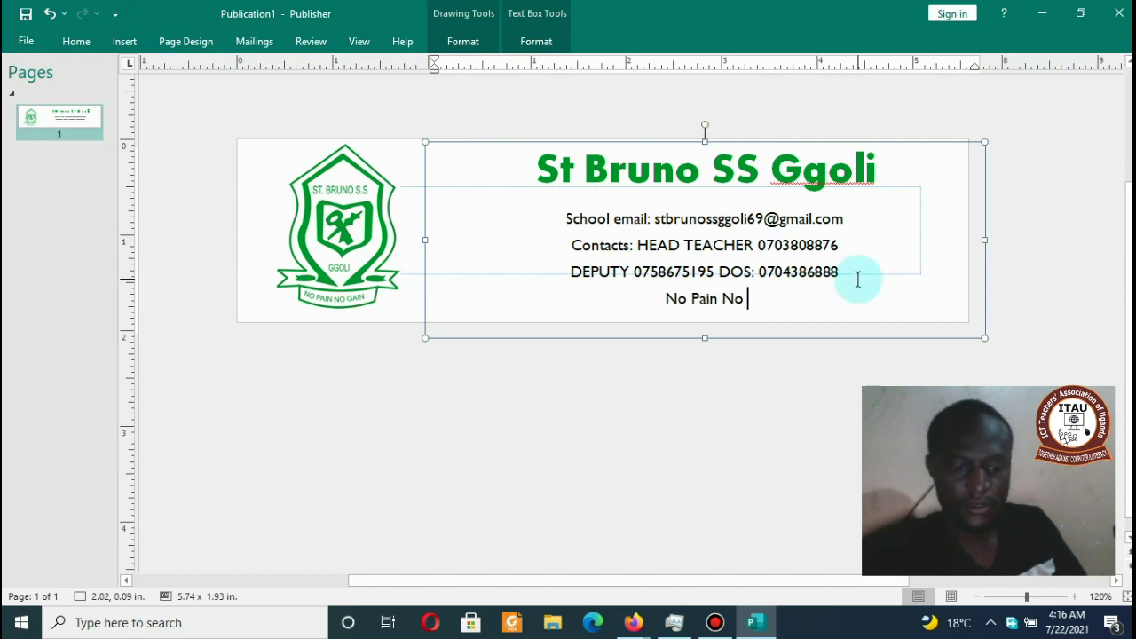
{"action": "type", "text": "Gain"}
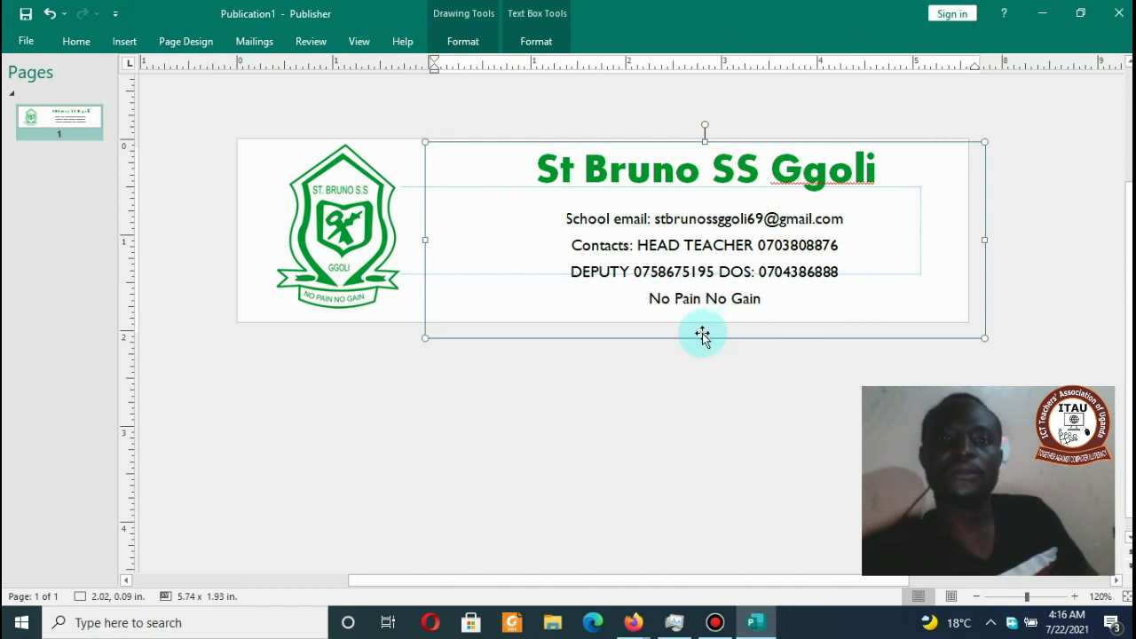
{"action": "left_click", "coordinate": [736, 461]}
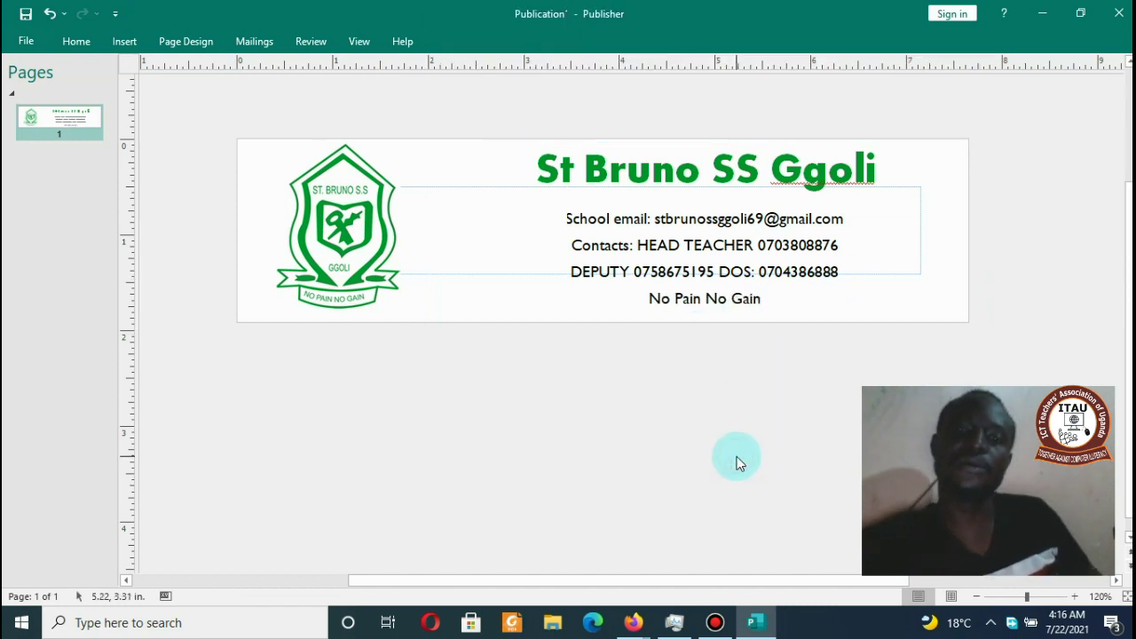
Step: Make the "No Pain No Gain" line bold and colour it in the recently used badge green
{"action": "left_click", "coordinate": [556, 282]}
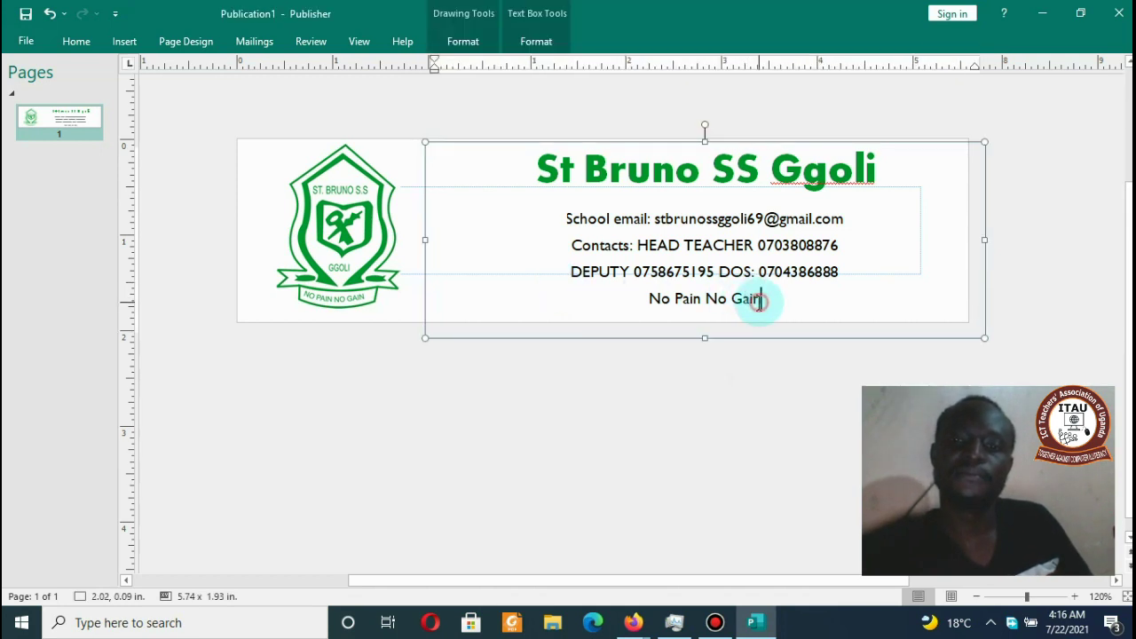
{"action": "left_click_drag", "start_coordinate": [793, 310], "coordinate": [573, 312]}
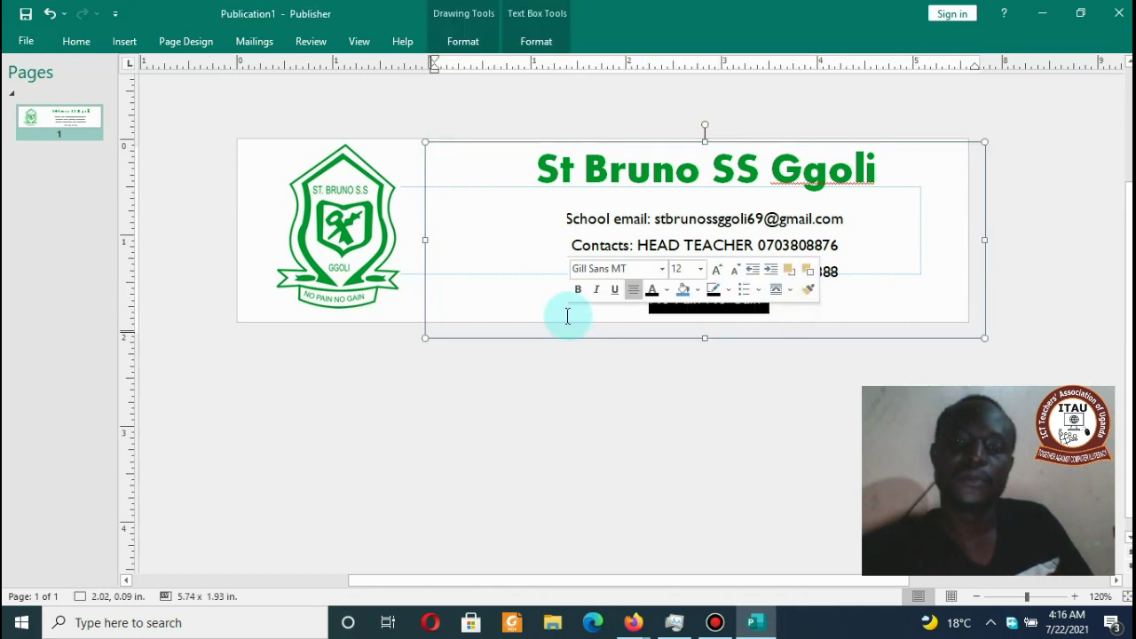
{"action": "left_click", "coordinate": [73, 43]}
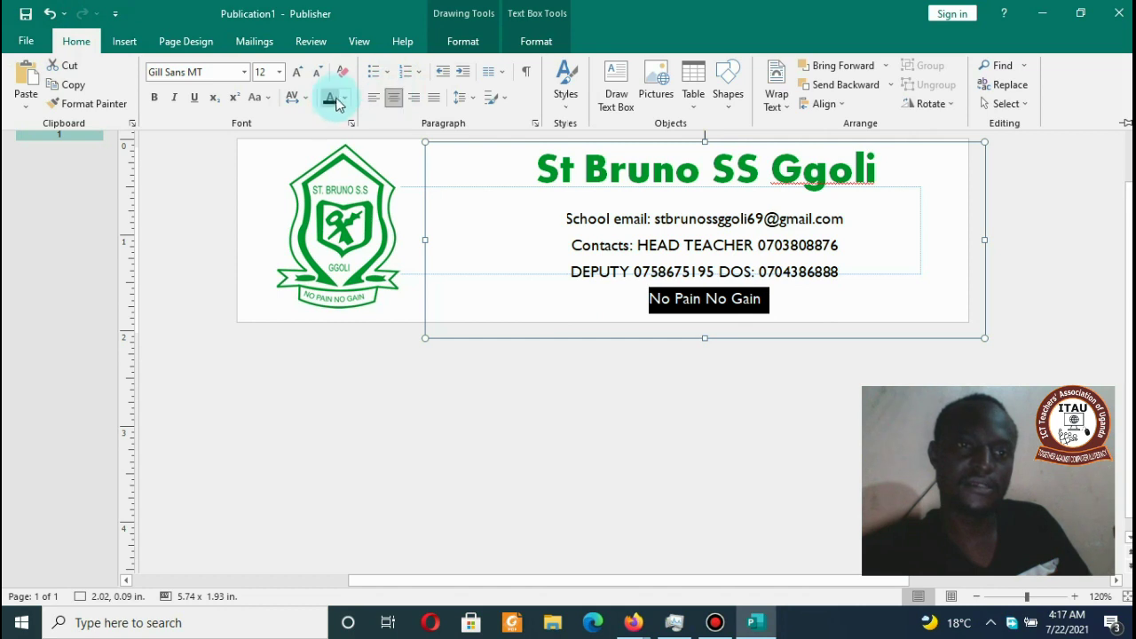
{"action": "left_click", "coordinate": [154, 97]}
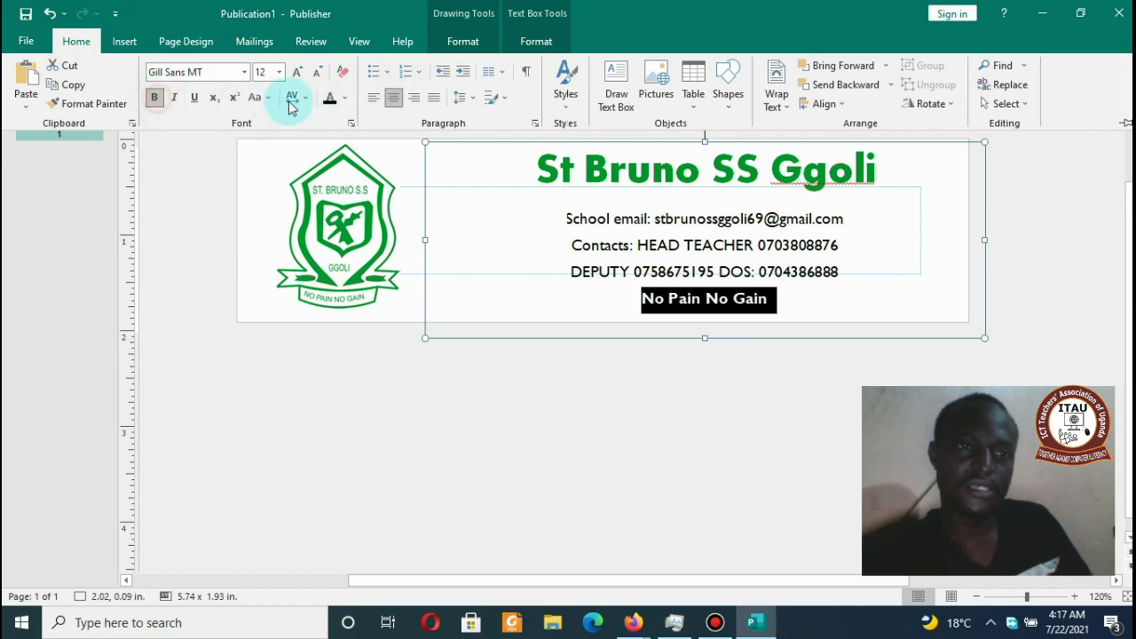
{"action": "left_click", "coordinate": [344, 98]}
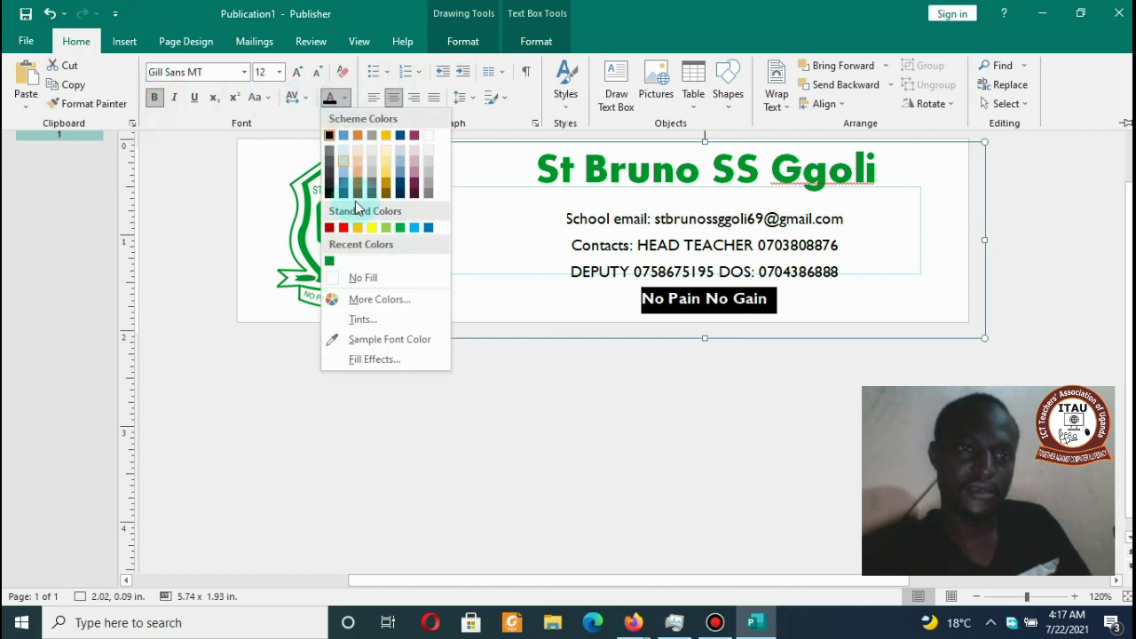
{"action": "left_click", "coordinate": [331, 263]}
{"action": "left_click", "coordinate": [659, 494]}
{"action": "left_click", "coordinate": [625, 443]}
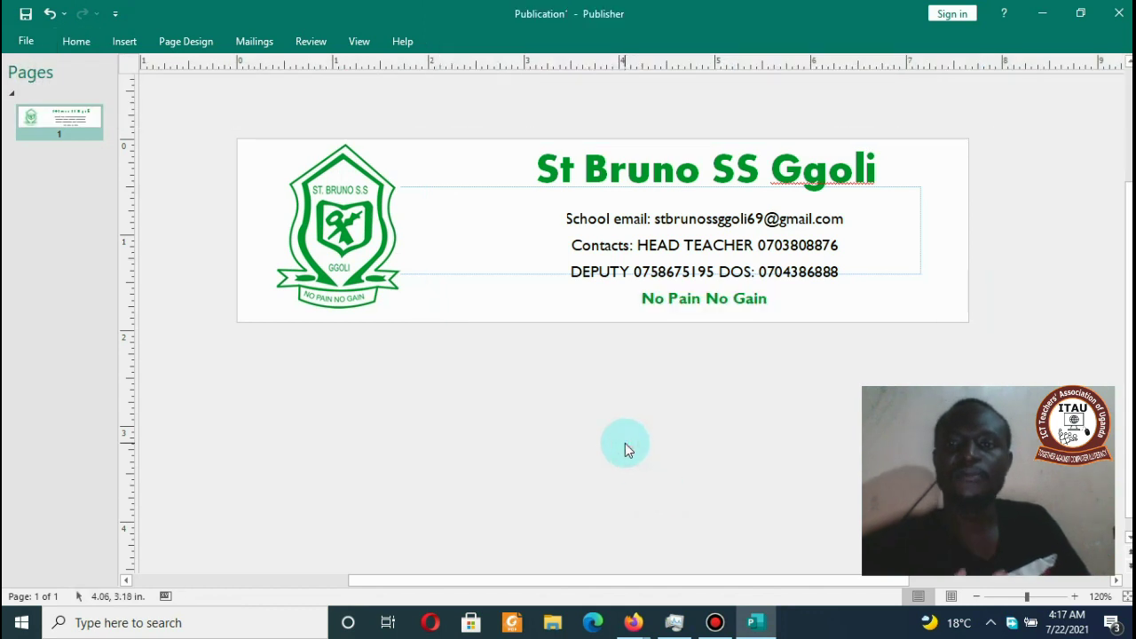
Step: Move the school badge closer to the page's upper-left corner, to about 0.11, 0.00 in
{"action": "left_click", "coordinate": [571, 227]}
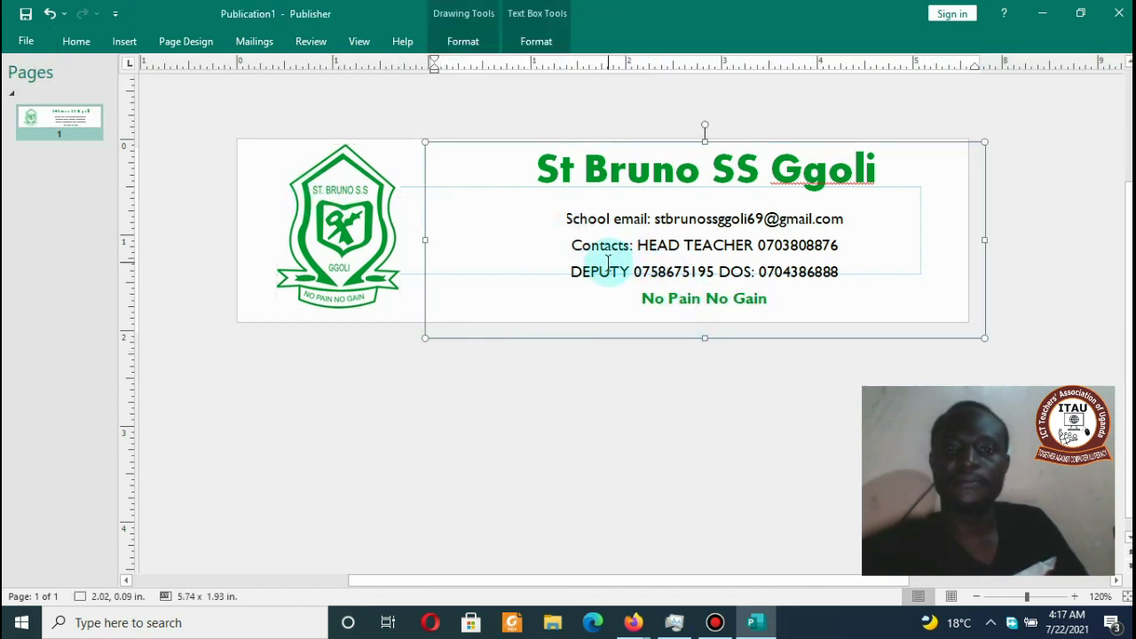
{"action": "left_click", "coordinate": [360, 245]}
{"action": "left_click_drag", "start_coordinate": [355, 242], "coordinate": [326, 236]}
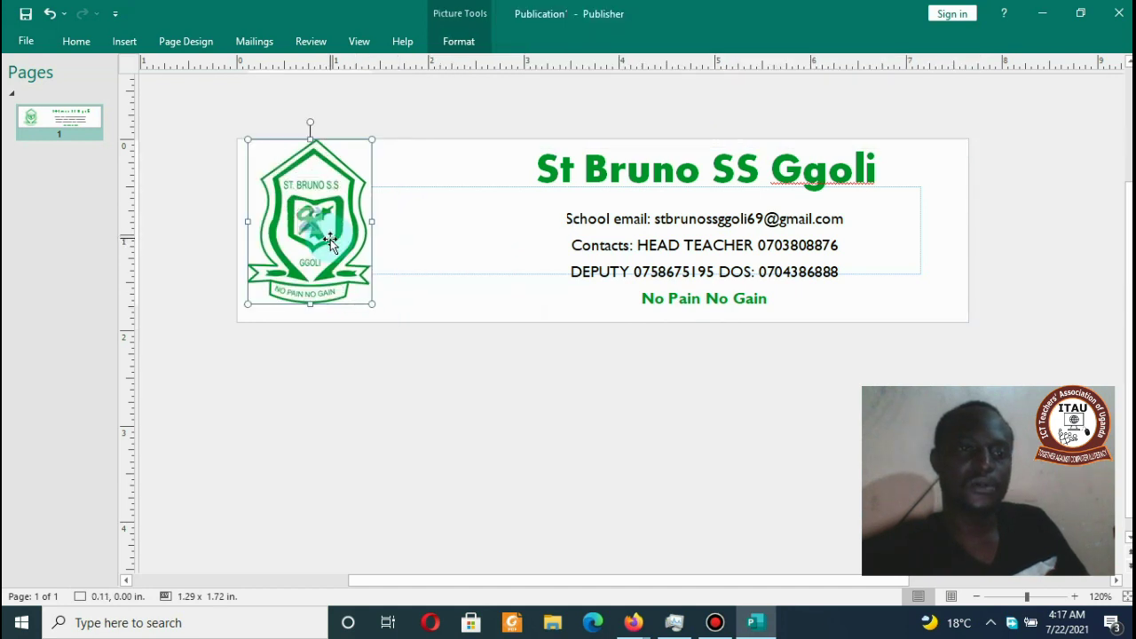
{"action": "left_click", "coordinate": [458, 308]}
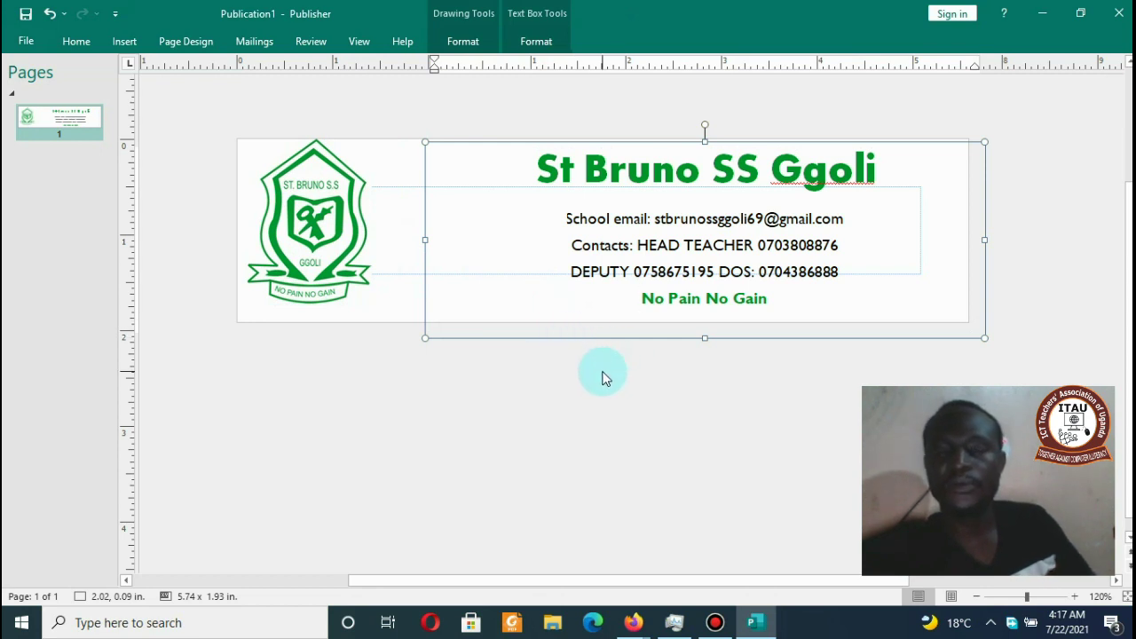
{"action": "left_click", "coordinate": [527, 414]}
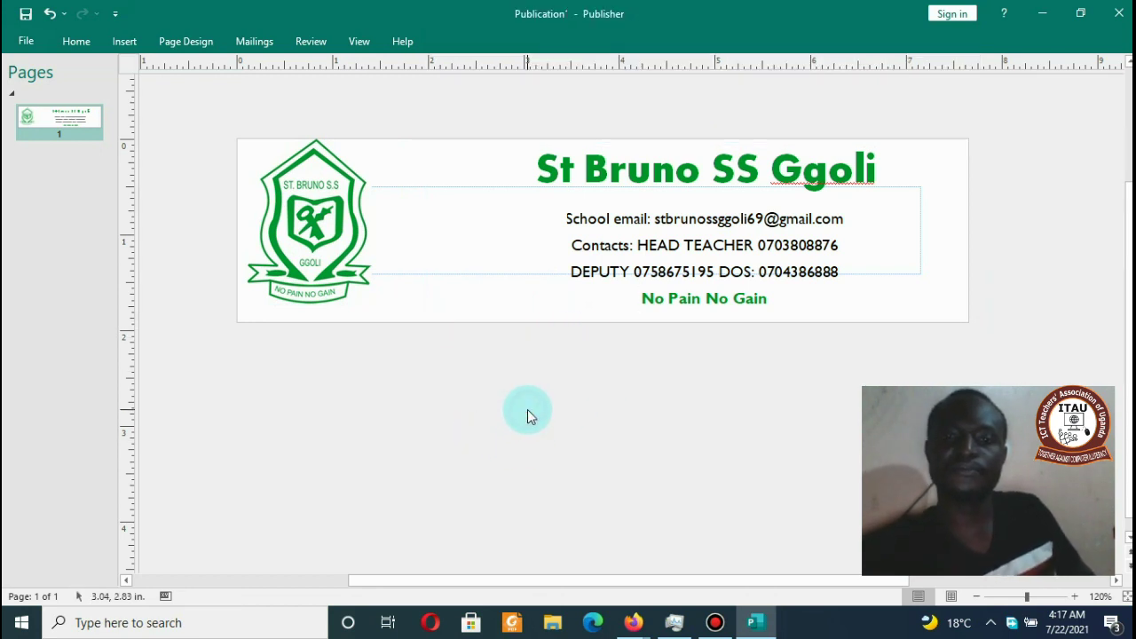
Step: Try to shorten the header text box from its lower edge and undo the resize
{"action": "left_click", "coordinate": [617, 250]}
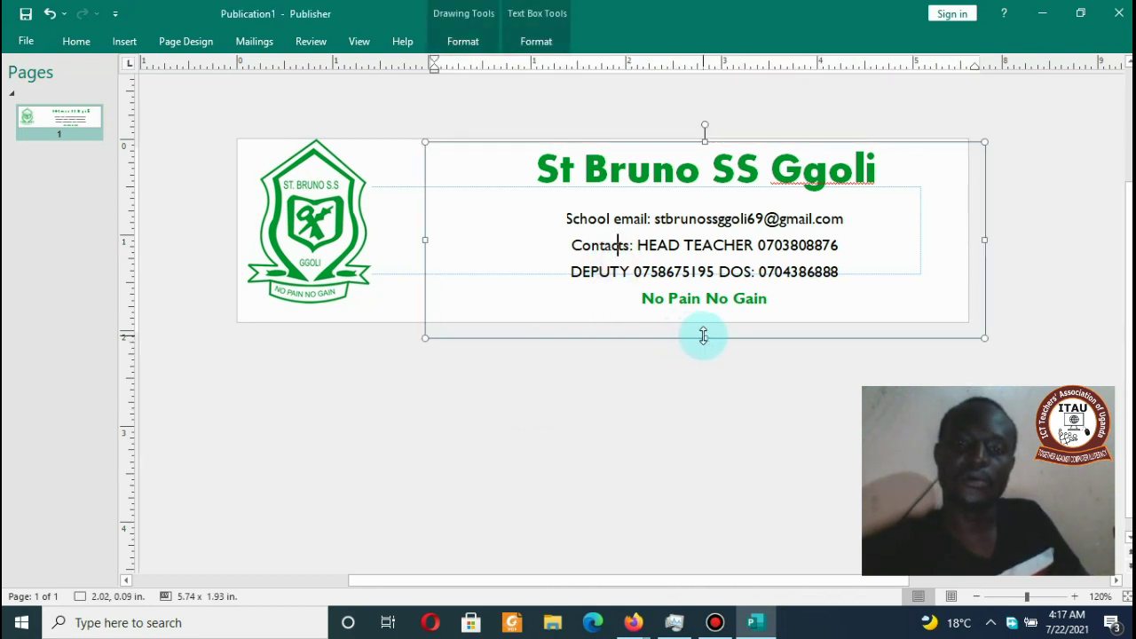
{"action": "mouse_move", "coordinate": [703, 335]}
{"action": "left_mouse_down"}
{"action": "mouse_move", "coordinate": [707, 314]}
{"action": "mouse_move", "coordinate": [714, 322]}
{"action": "left_mouse_up"}
{"action": "key", "text": "ctrl+z"}
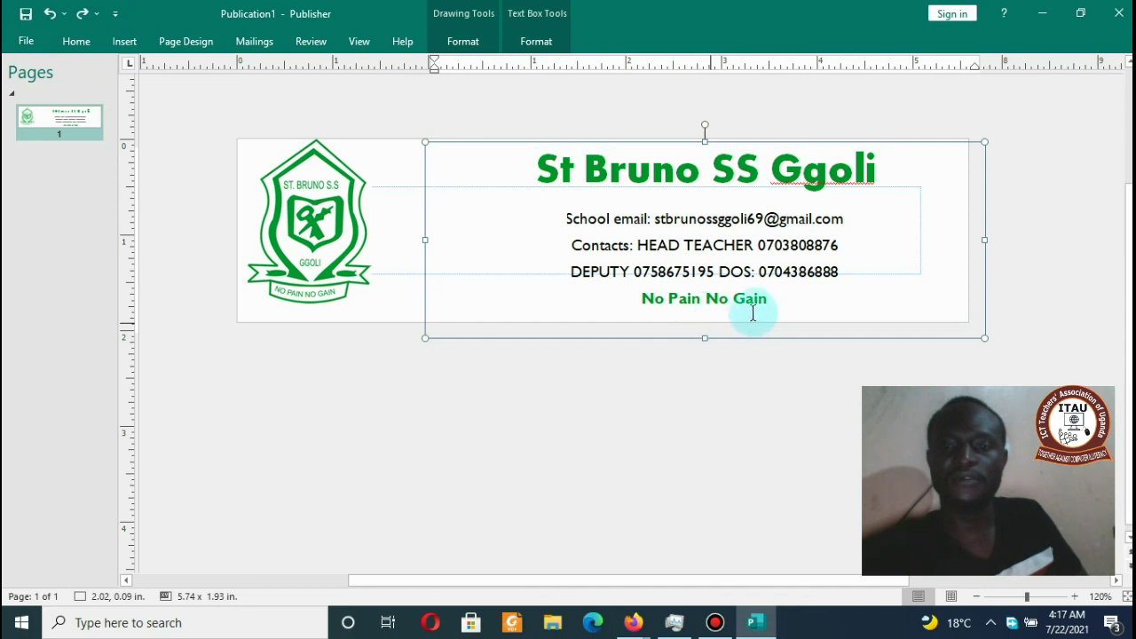
{"action": "left_click", "coordinate": [1020, 246]}
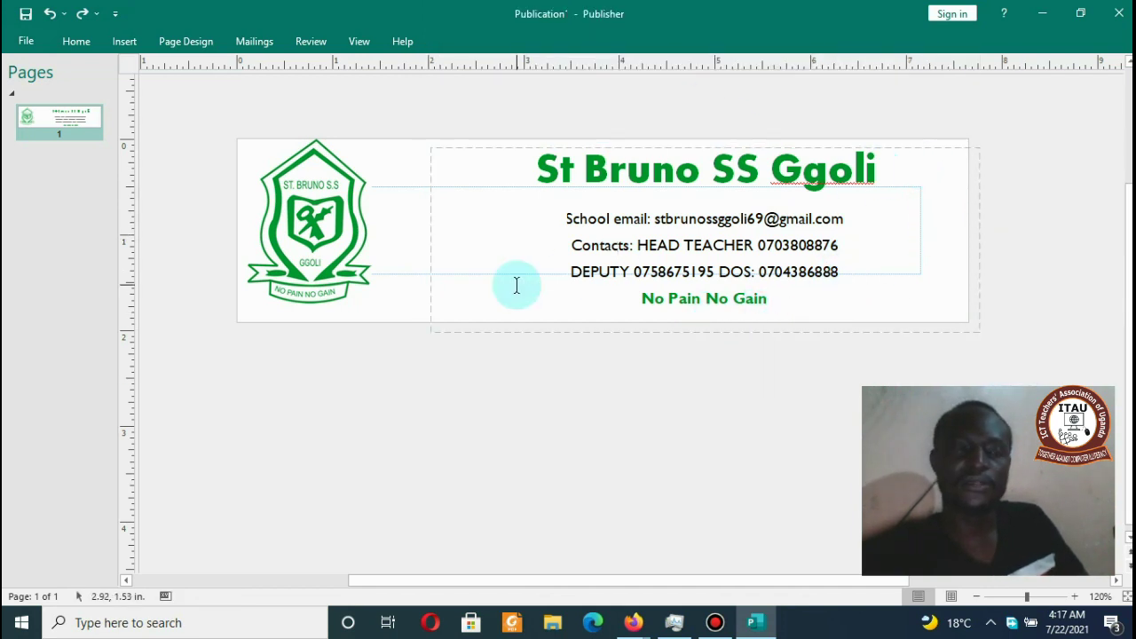
Step: Save the header publication to the Desktop as a JPEG File Interchange Format image named bruno1
{"action": "left_click", "coordinate": [19, 41]}
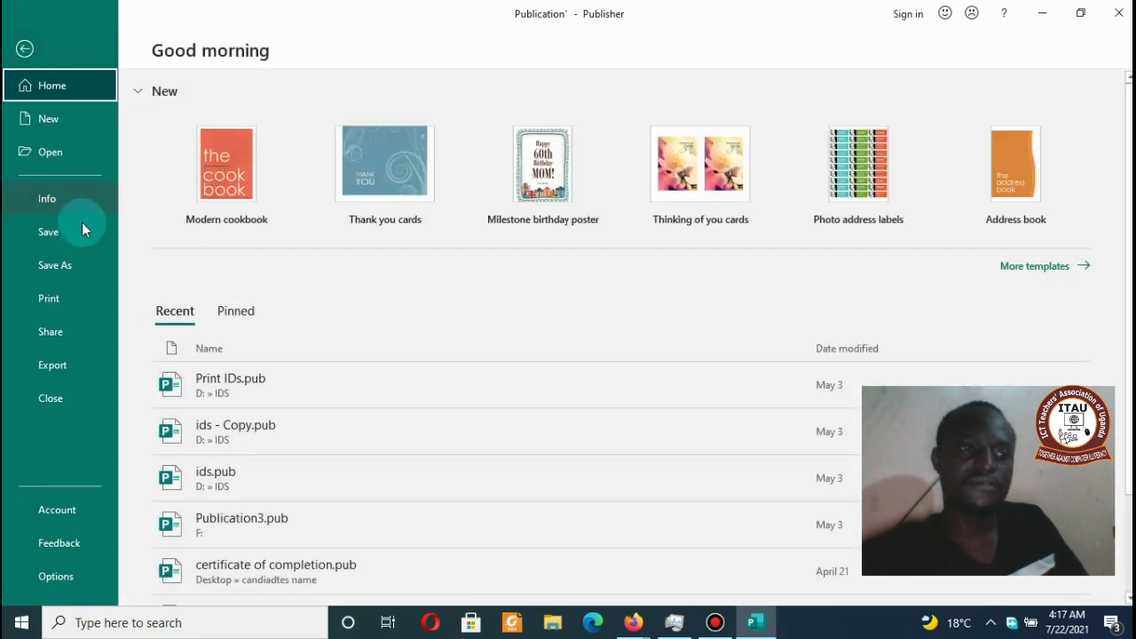
{"action": "left_click", "coordinate": [56, 263]}
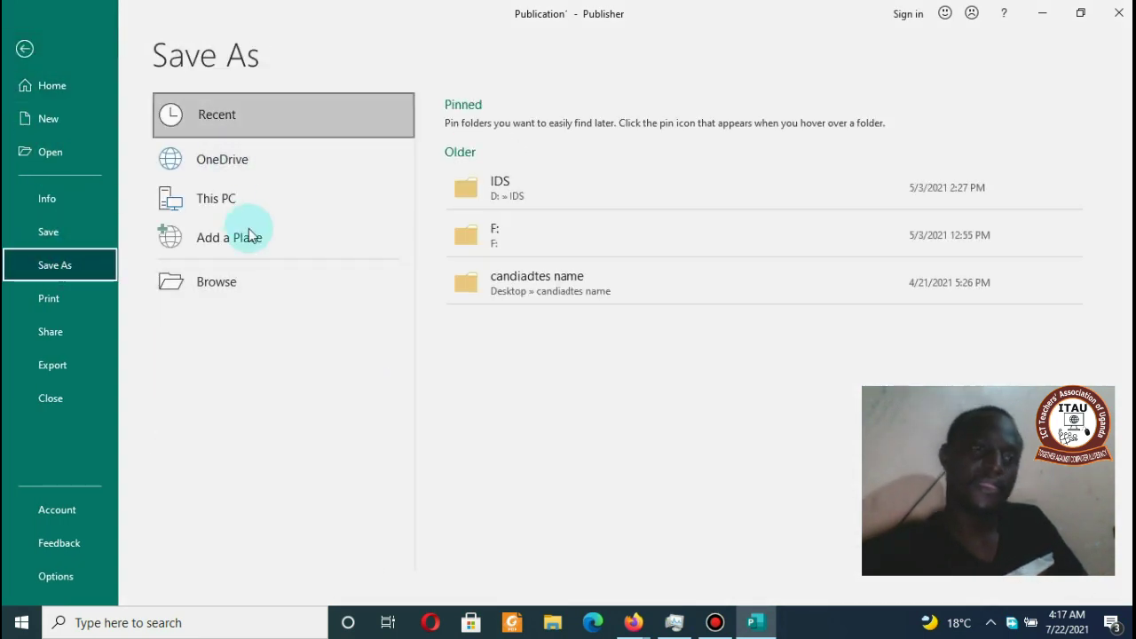
{"action": "left_click", "coordinate": [293, 282]}
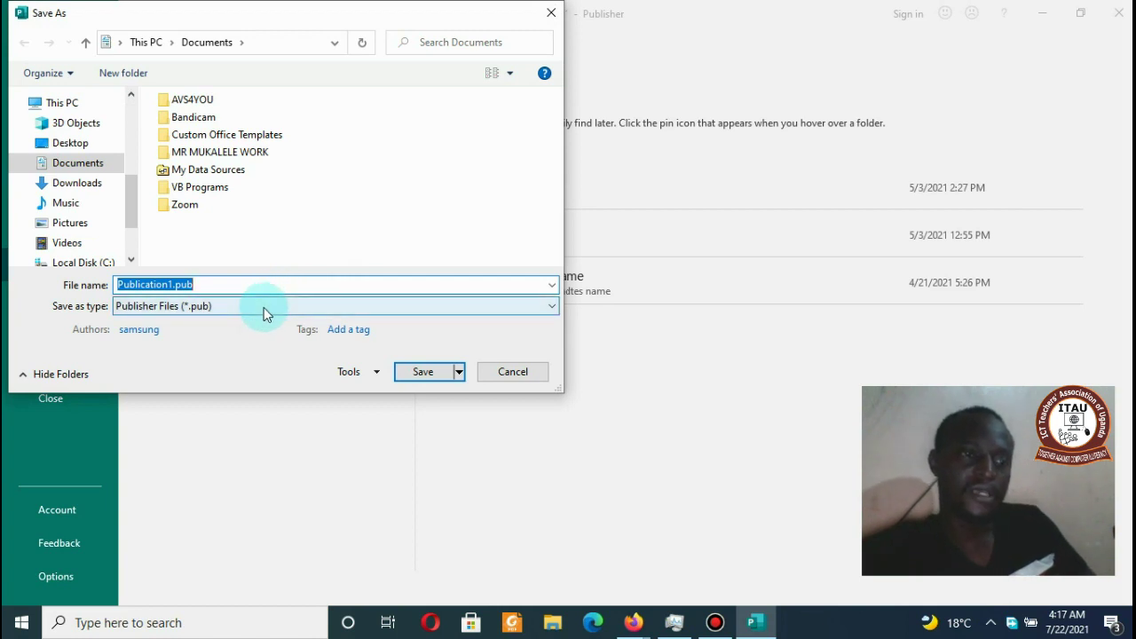
{"action": "left_click", "coordinate": [263, 307]}
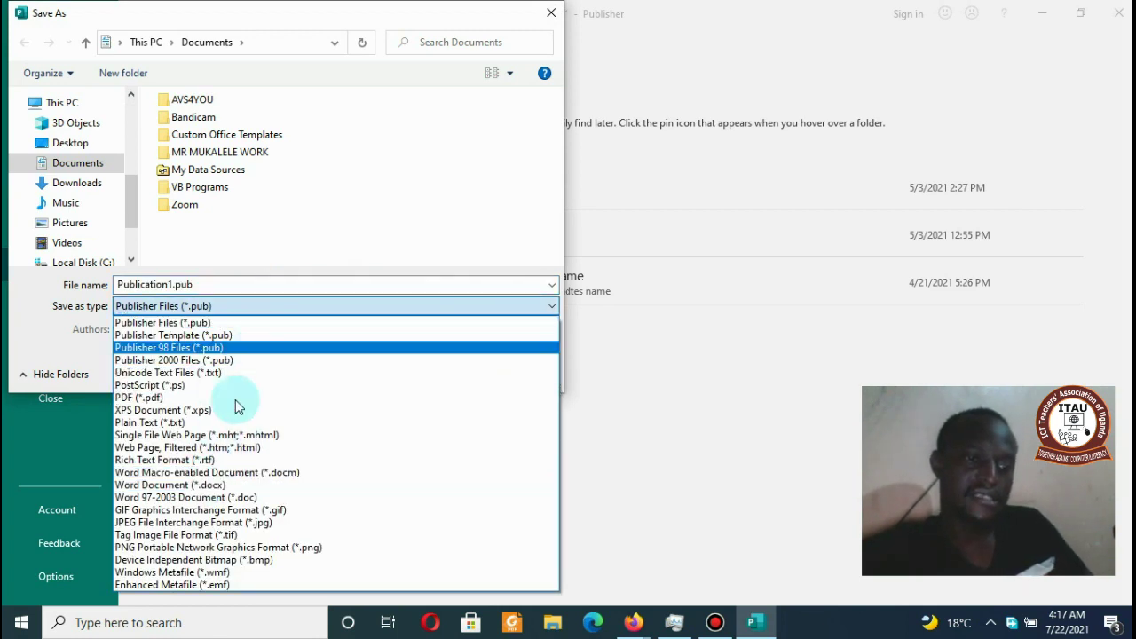
{"action": "left_click", "coordinate": [214, 524]}
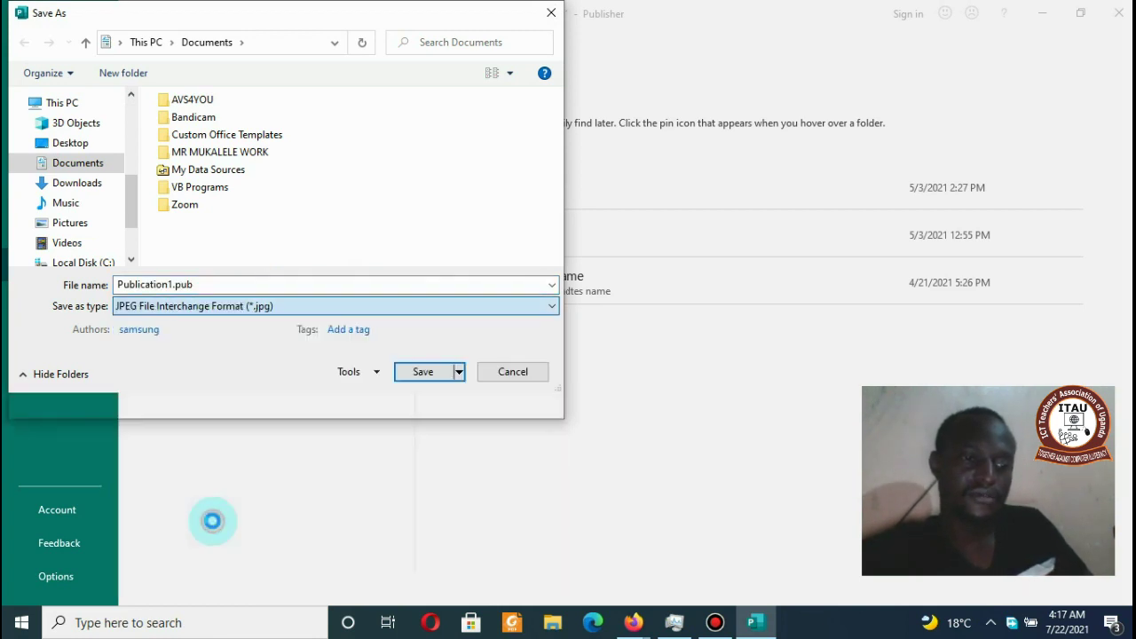
{"action": "double_click", "coordinate": [175, 284]}
{"action": "type", "text": "bruno"}
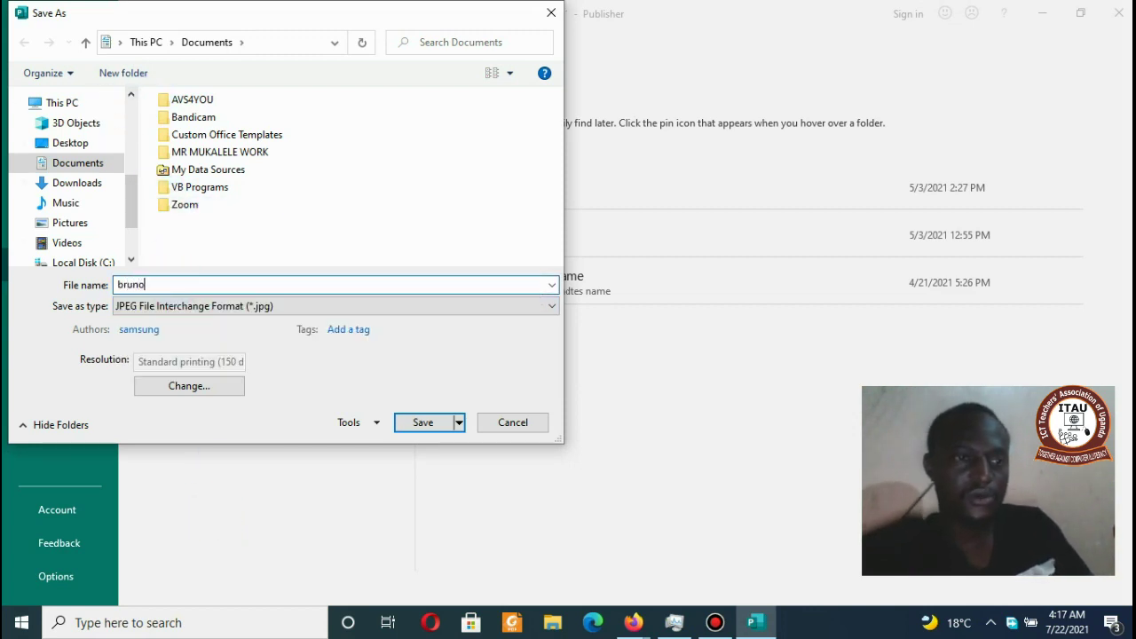
{"action": "left_click", "coordinate": [64, 142]}
{"action": "left_click", "coordinate": [429, 424]}
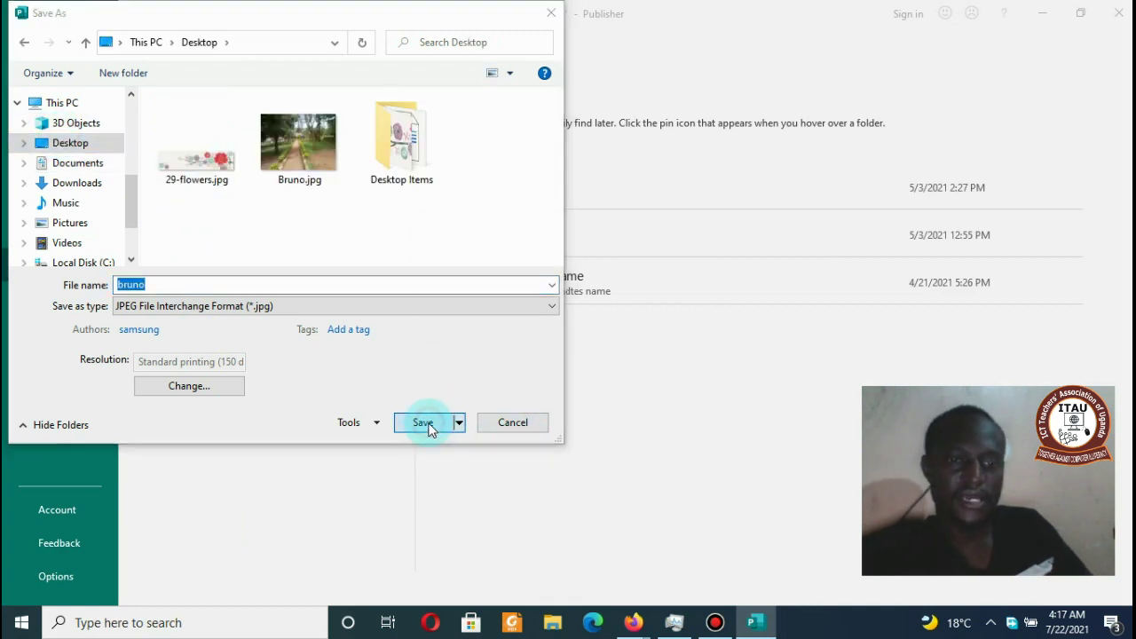
{"action": "left_click", "coordinate": [667, 311]}
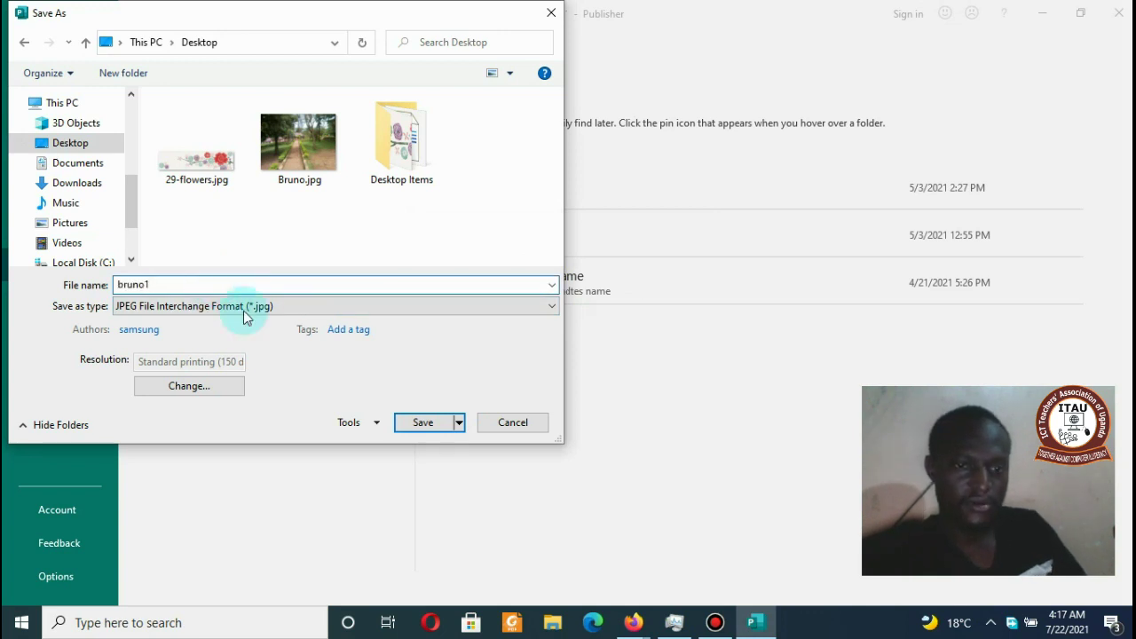
{"action": "left_click", "coordinate": [420, 423]}
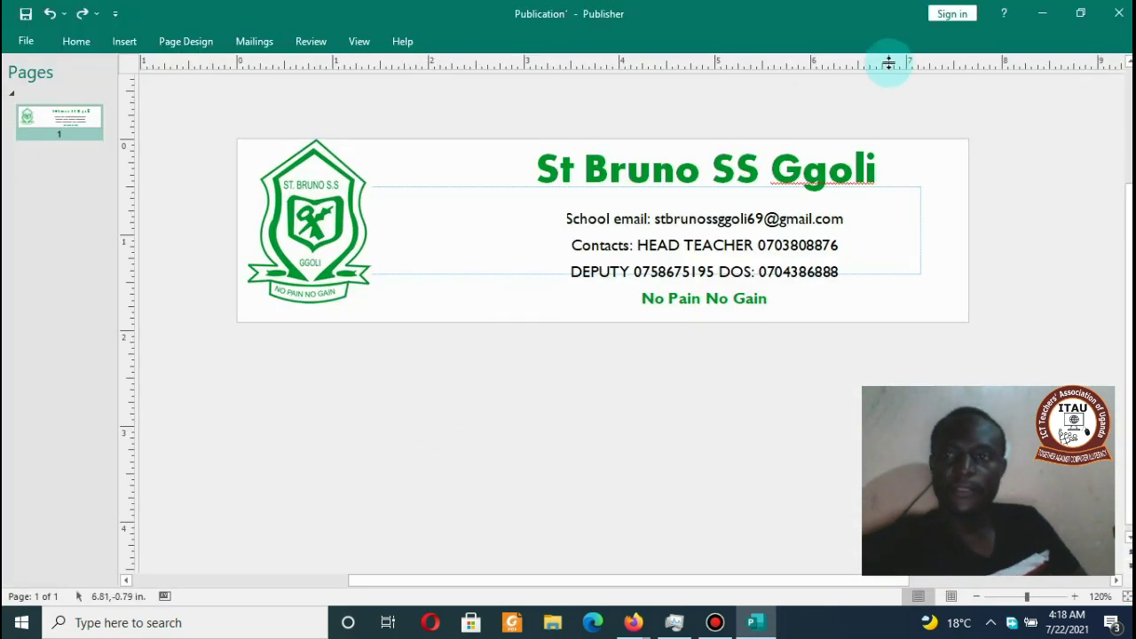
Step: Preview the exported bruno1.jpg from the desktop and switch to the Order Form in Firefox
{"action": "left_click", "coordinate": [1042, 13]}
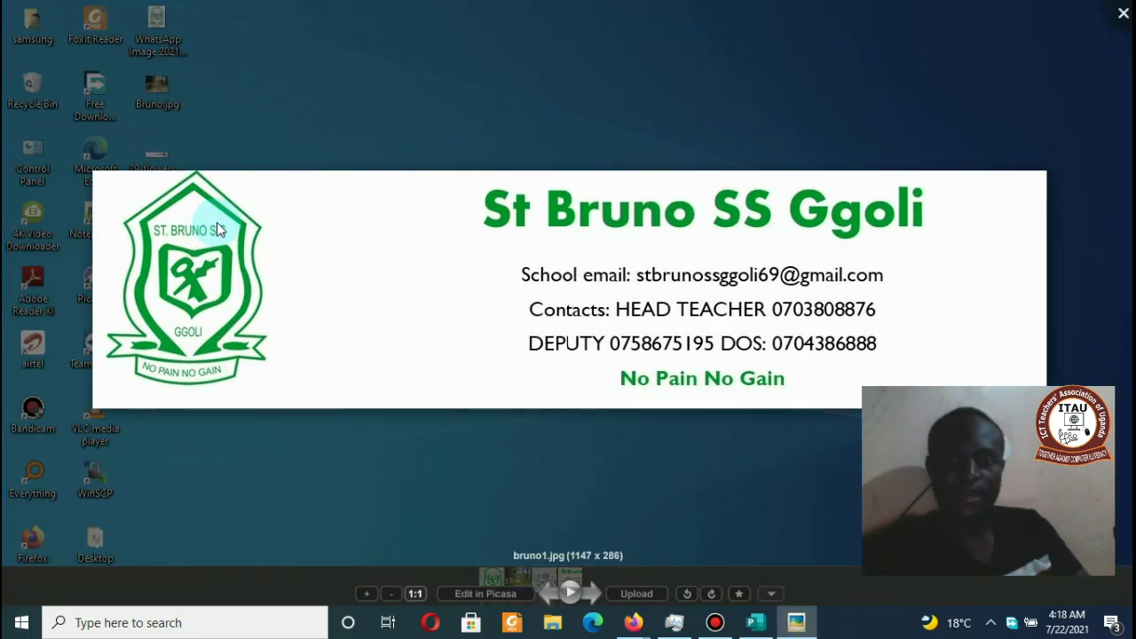
{"action": "key", "text": "Escape"}
{"action": "mouse_move", "coordinate": [632, 623]}
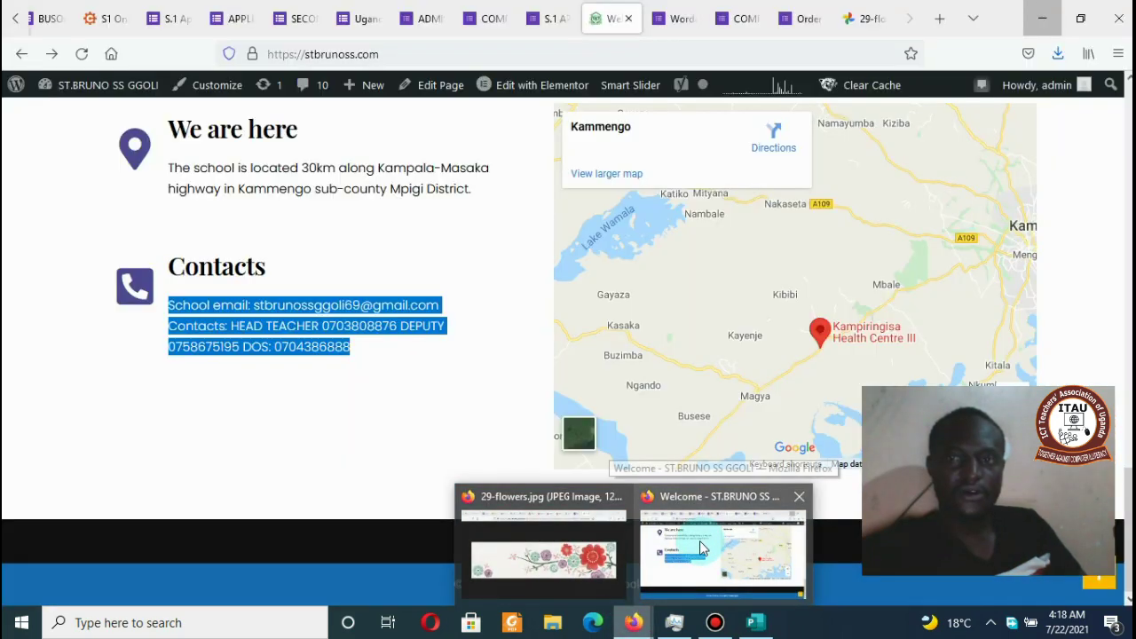
{"action": "left_click", "coordinate": [703, 548]}
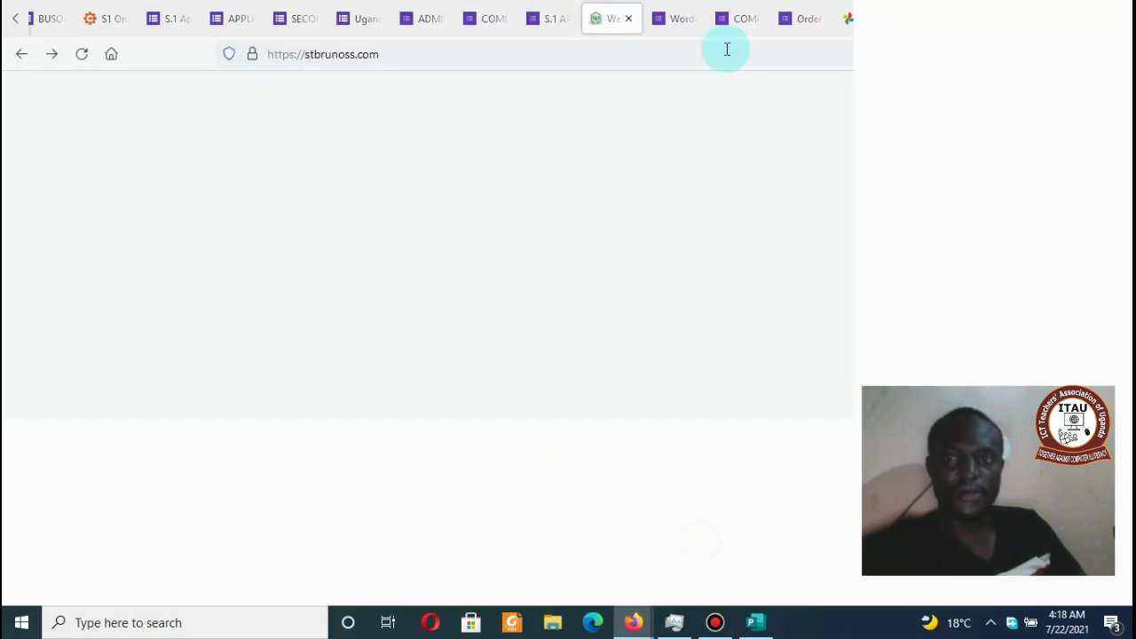
{"action": "left_click", "coordinate": [785, 18]}
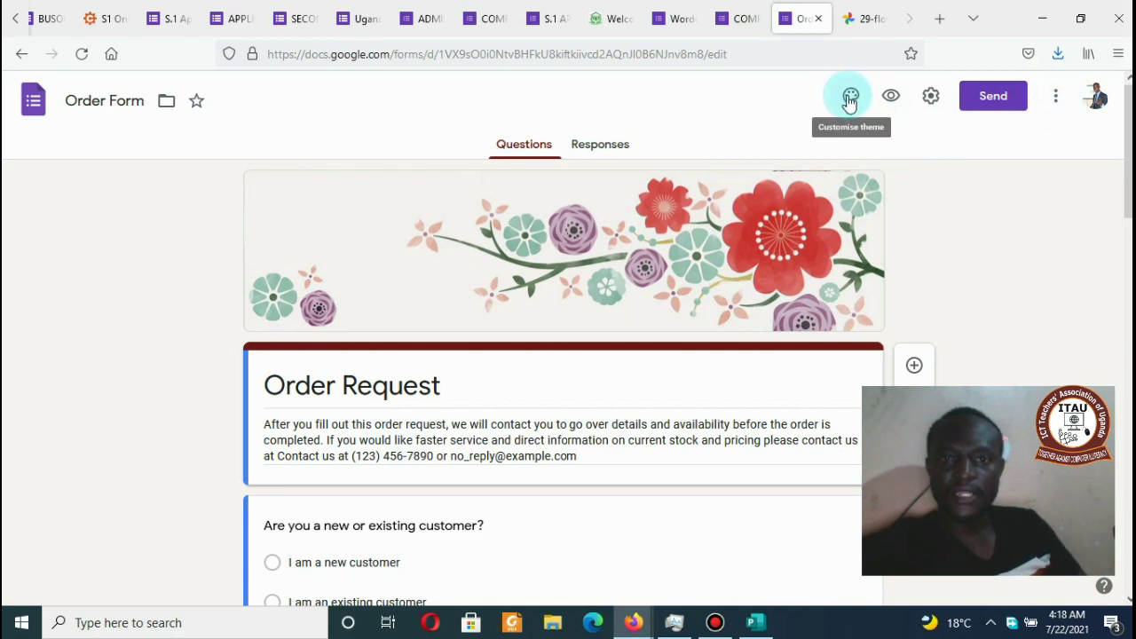
{"action": "left_click", "coordinate": [925, 100]}
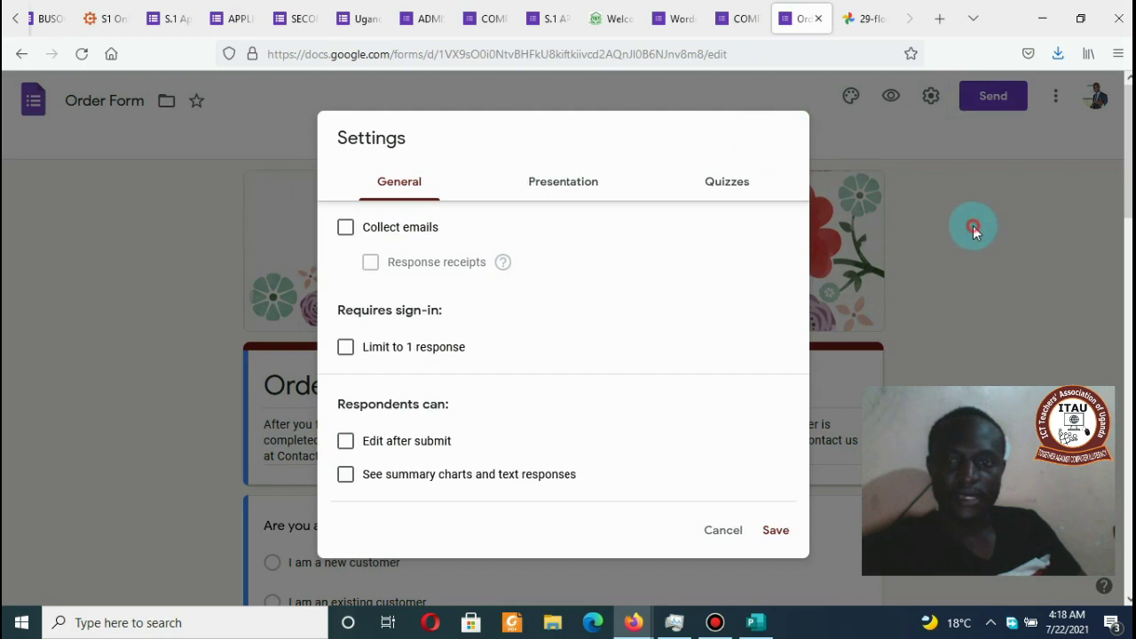
{"action": "left_click", "coordinate": [810, 134]}
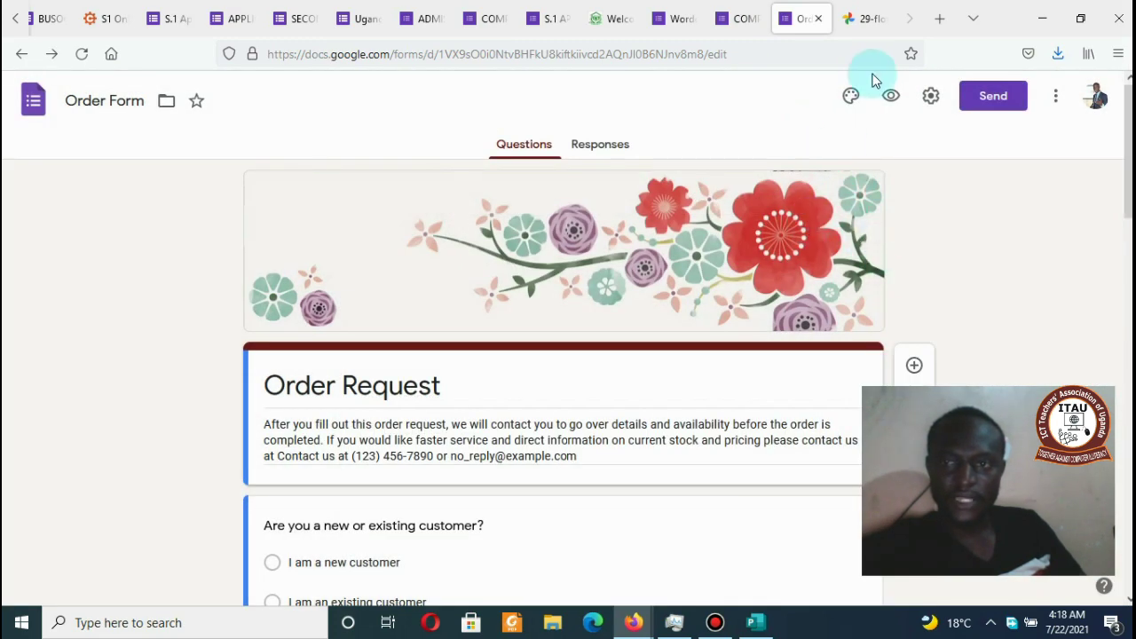
Step: Replace the form's flower header image with bruno1.jpg uploaded from the Desktop
{"action": "left_click", "coordinate": [850, 95]}
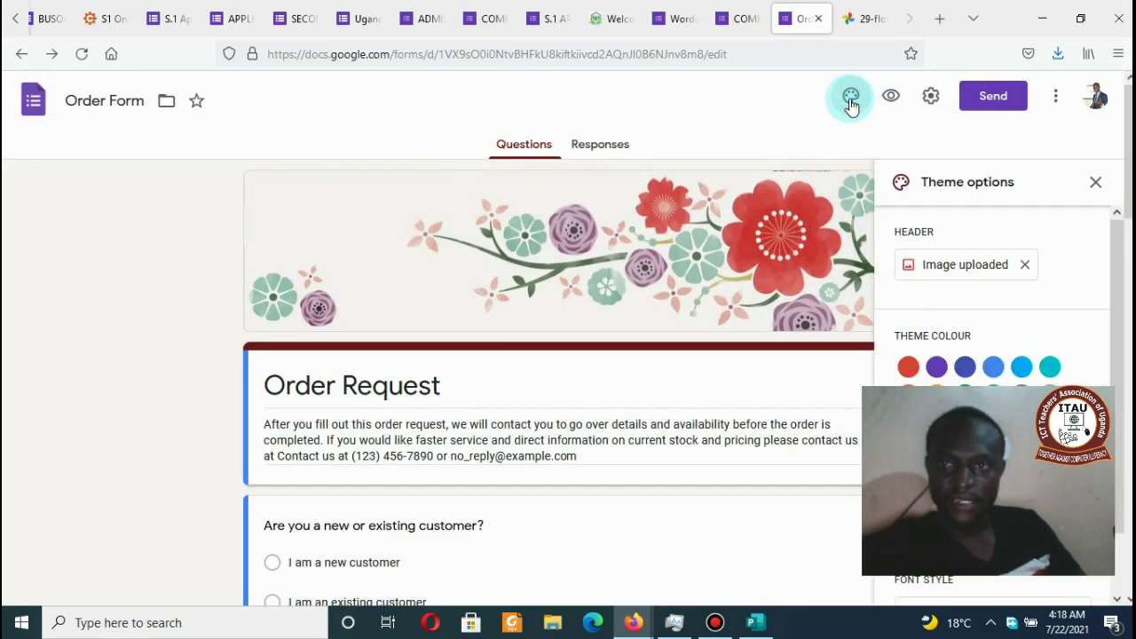
{"action": "left_click", "coordinate": [1027, 268]}
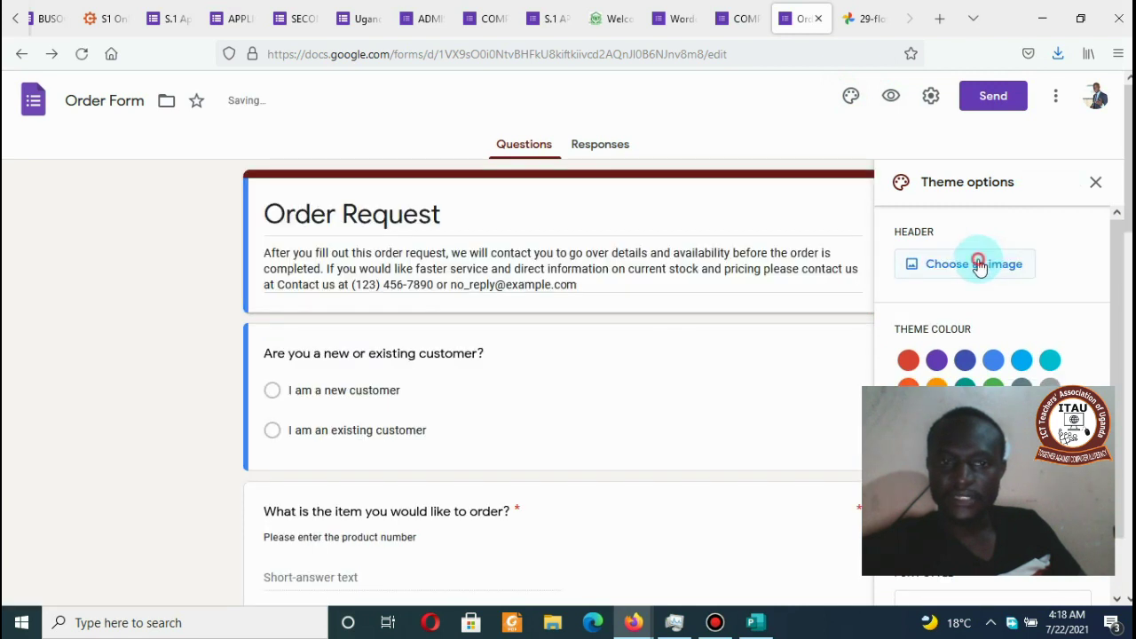
{"action": "left_click", "coordinate": [976, 264]}
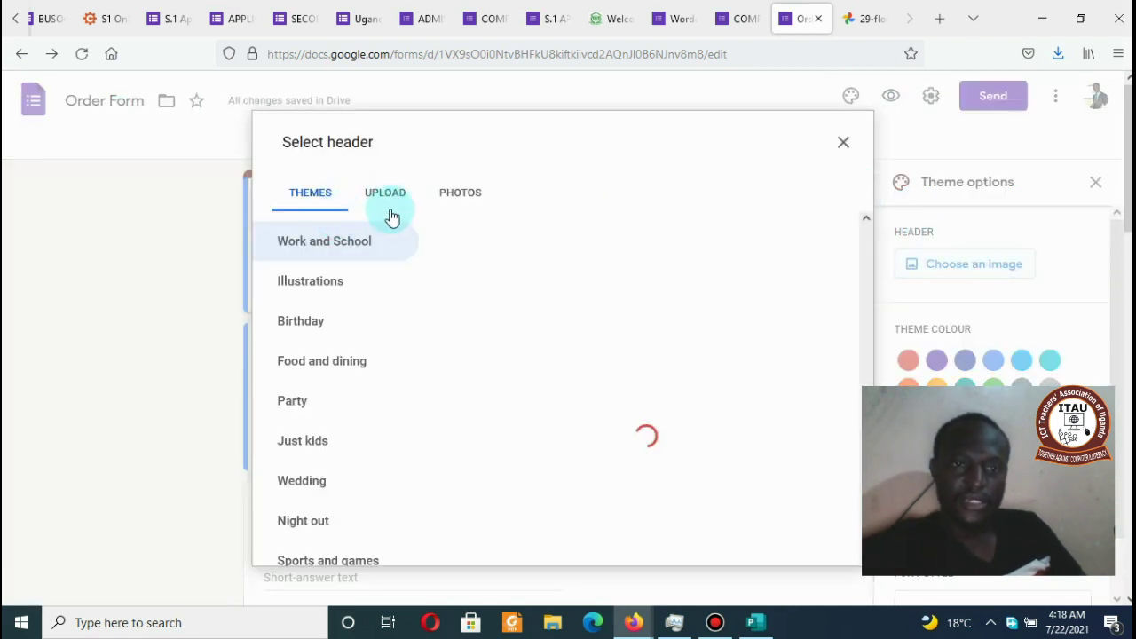
{"action": "left_click", "coordinate": [392, 217]}
{"action": "left_click", "coordinate": [588, 442]}
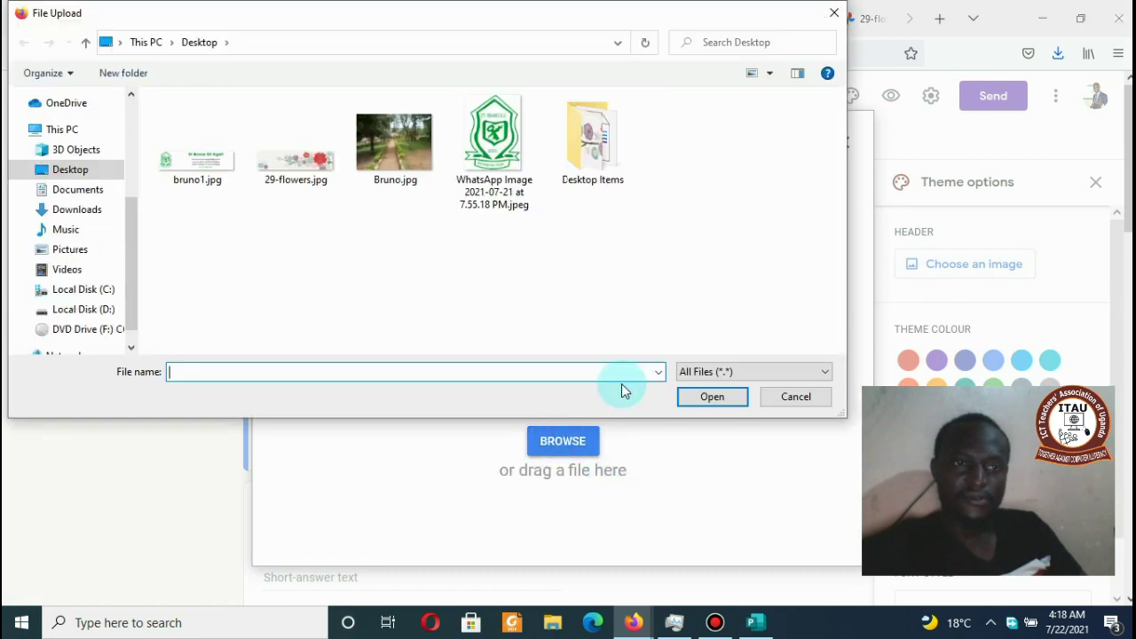
{"action": "left_click", "coordinate": [190, 165]}
{"action": "left_click", "coordinate": [719, 405]}
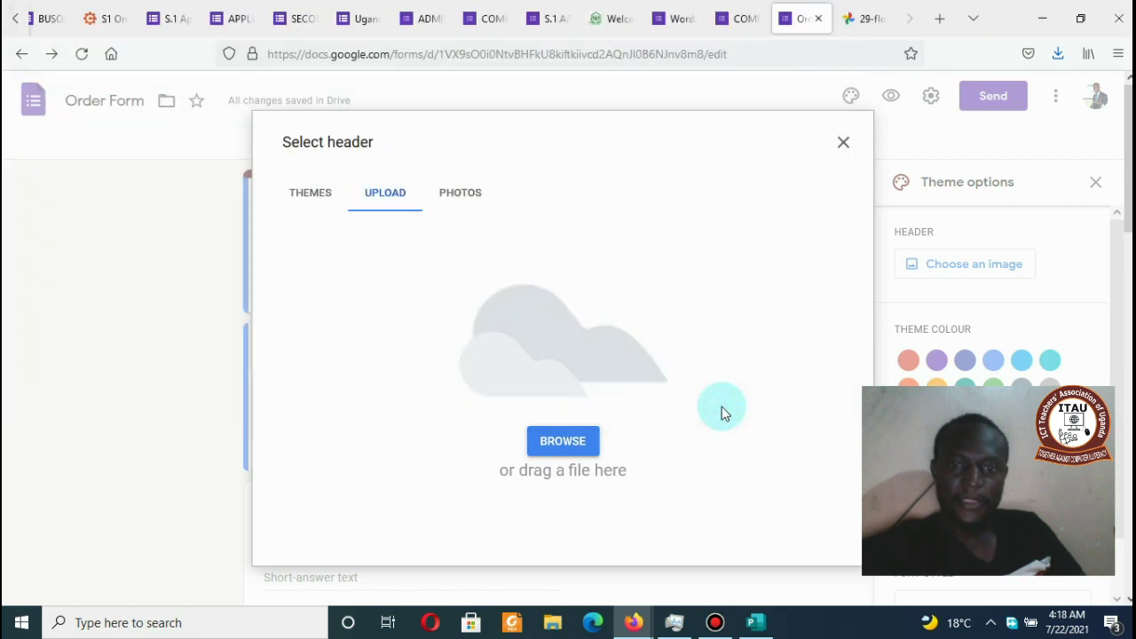
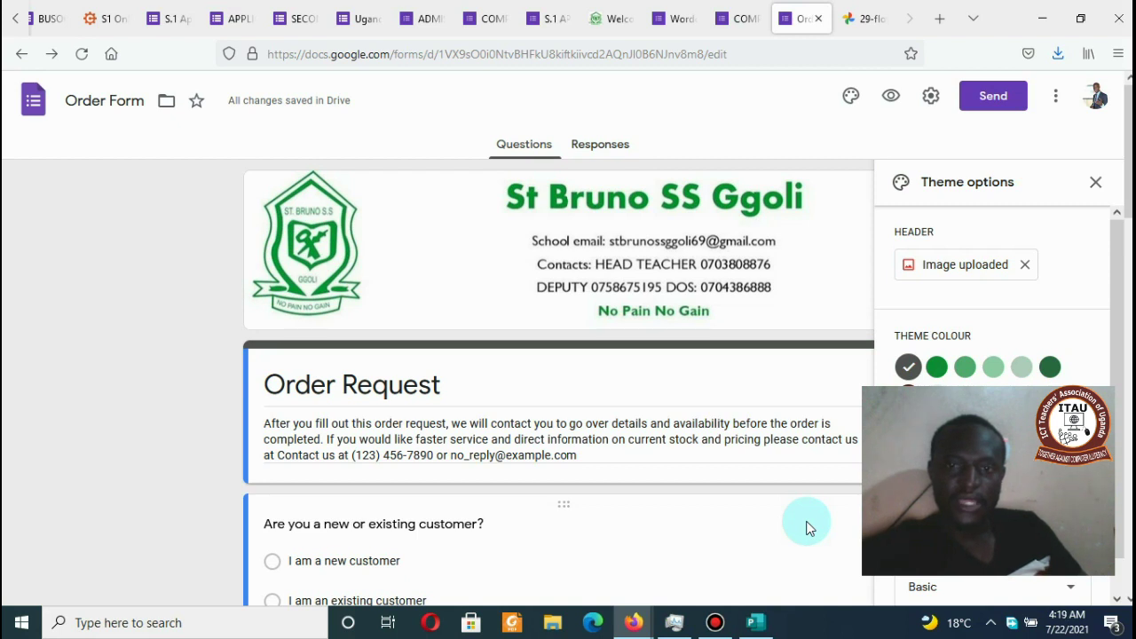
Step: Replace the form's "Order Request" title with "S1 Admissions 2021"
{"action": "triple_click", "coordinate": [433, 382]}
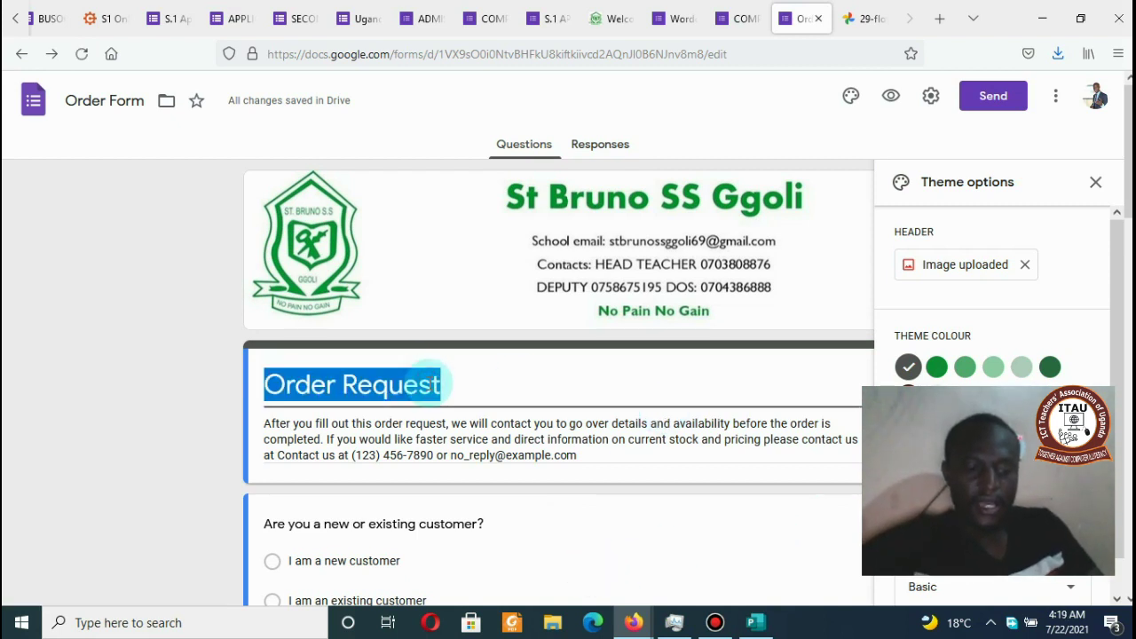
{"action": "type", "text": "S"}
{"action": "key", "text": "BackSpace"}
{"action": "type", "text": "S1"}
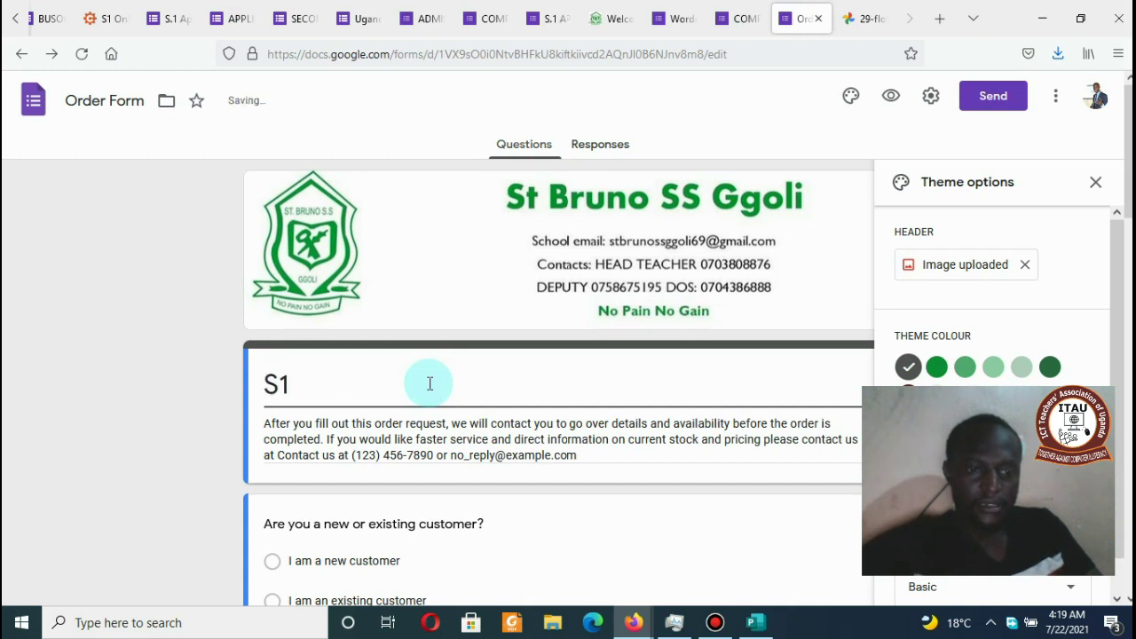
{"action": "type", "text": " AD"}
{"action": "key", "text": "BackSpace"}
{"action": "type", "text": "d"}
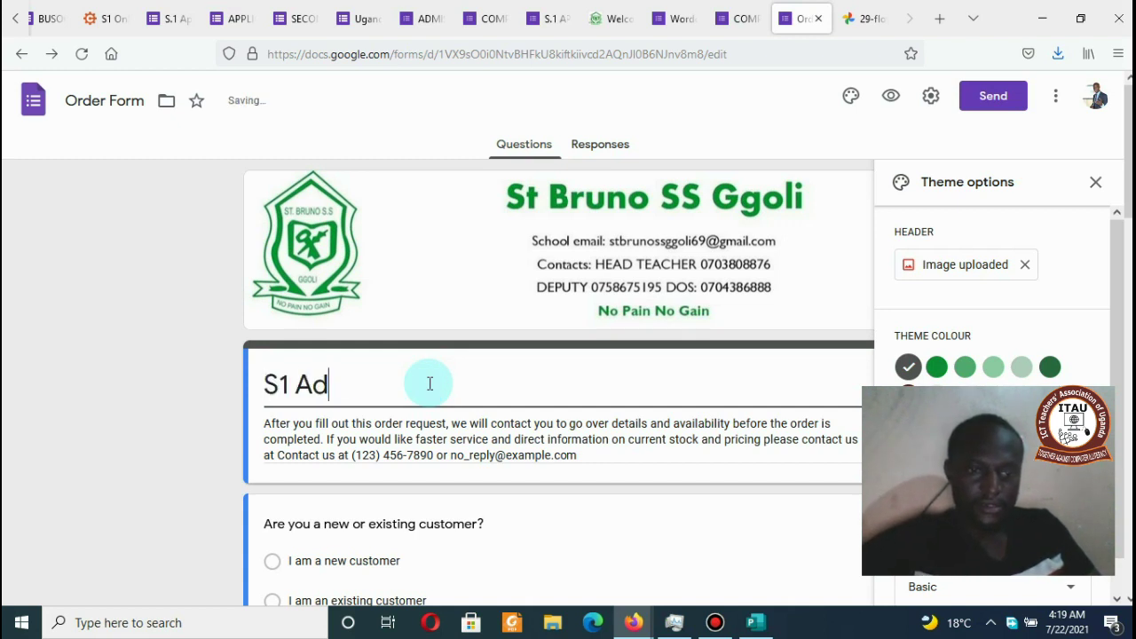
{"action": "type", "text": "missions"}
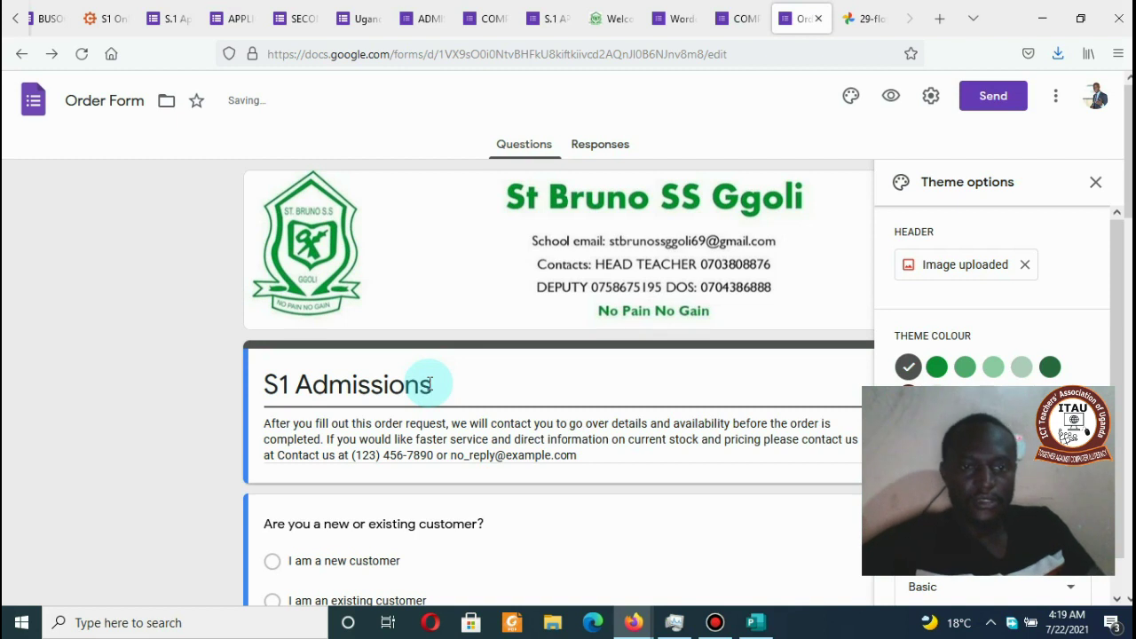
{"action": "type", "text": " 2021"}
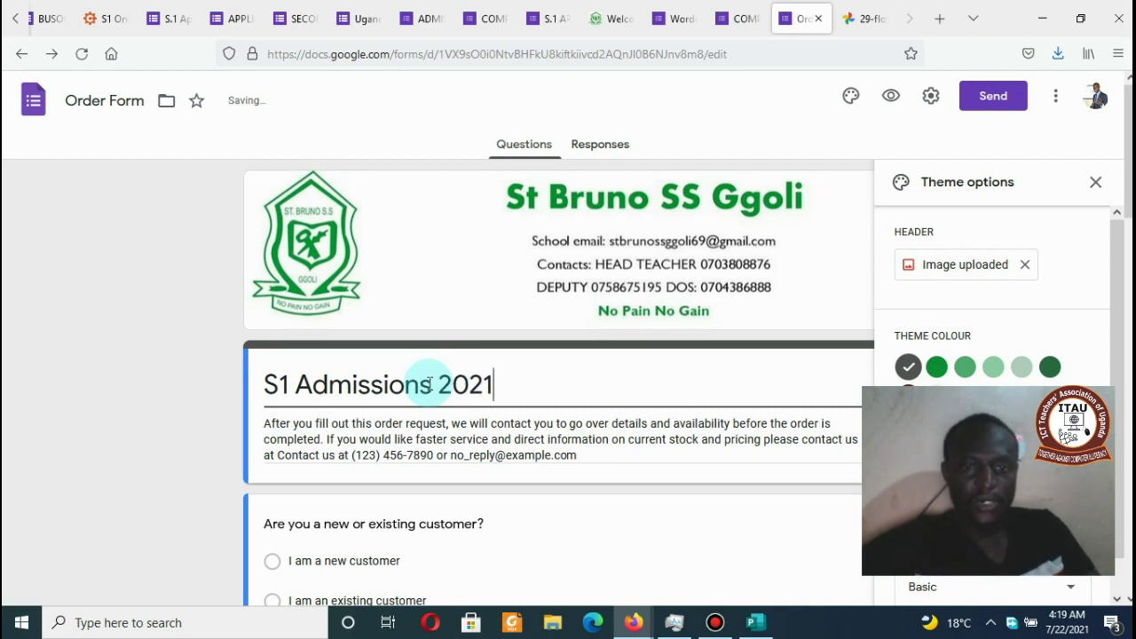
Step: Replace the form's description with "Dear Parent," and start a second line with "We are"
{"action": "scroll", "coordinate": [1115, 168], "scroll_direction": "down", "scroll_amount": 3}
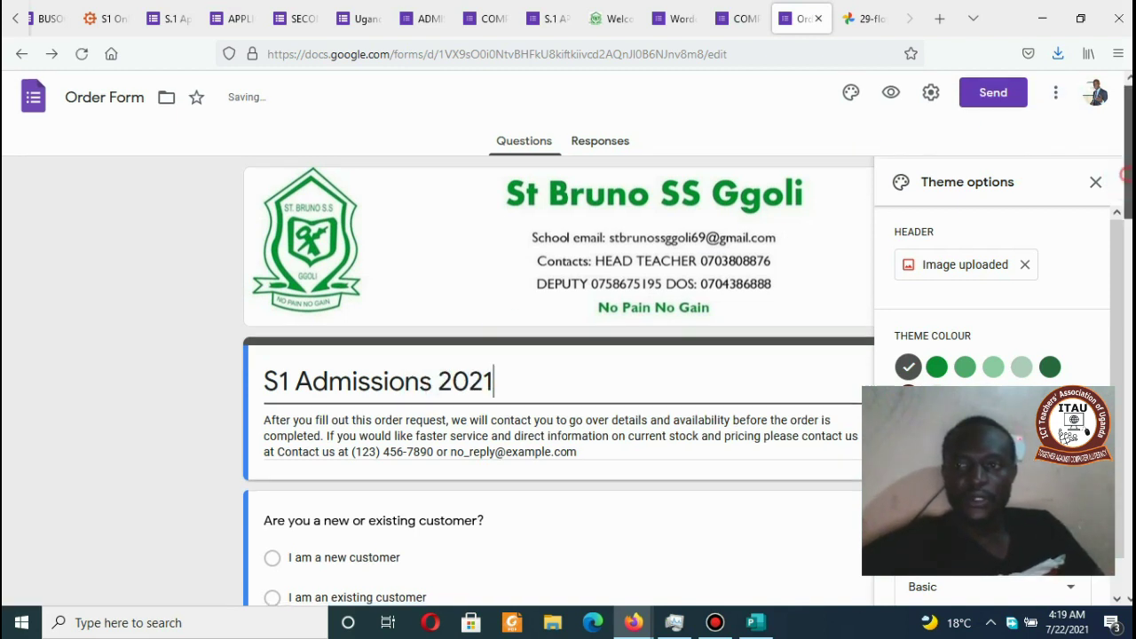
{"action": "scroll", "coordinate": [1115, 169], "scroll_direction": "up", "scroll_amount": 1}
{"action": "triple_click", "coordinate": [588, 351]}
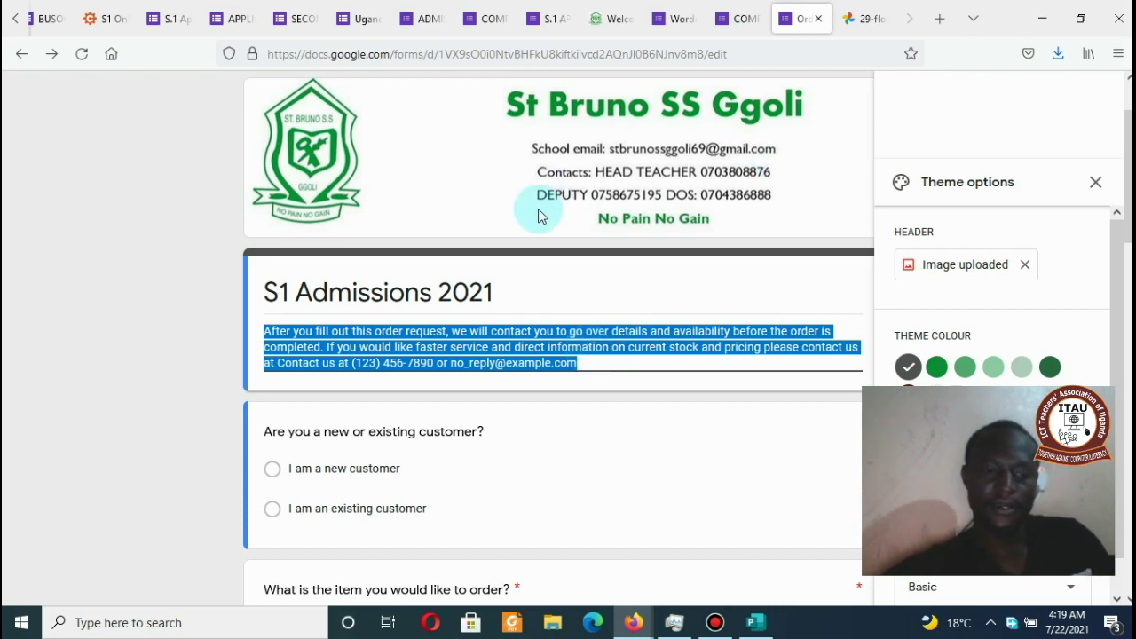
{"action": "type", "text": "Dear"}
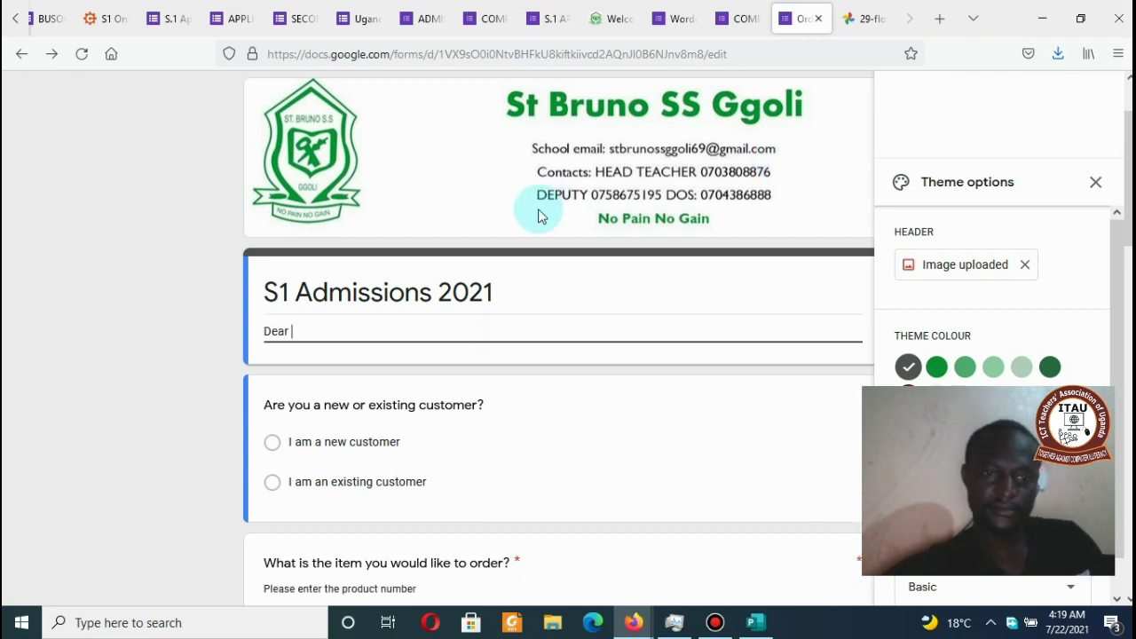
{"action": "type", "text": " Parent,"}
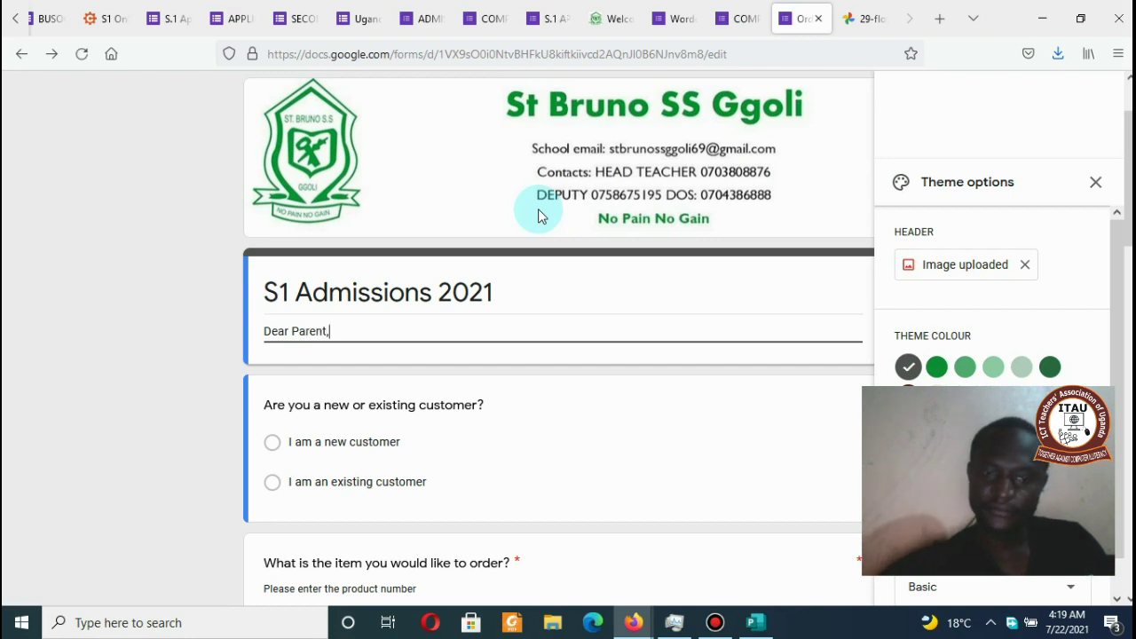
{"action": "key", "text": "Return"}
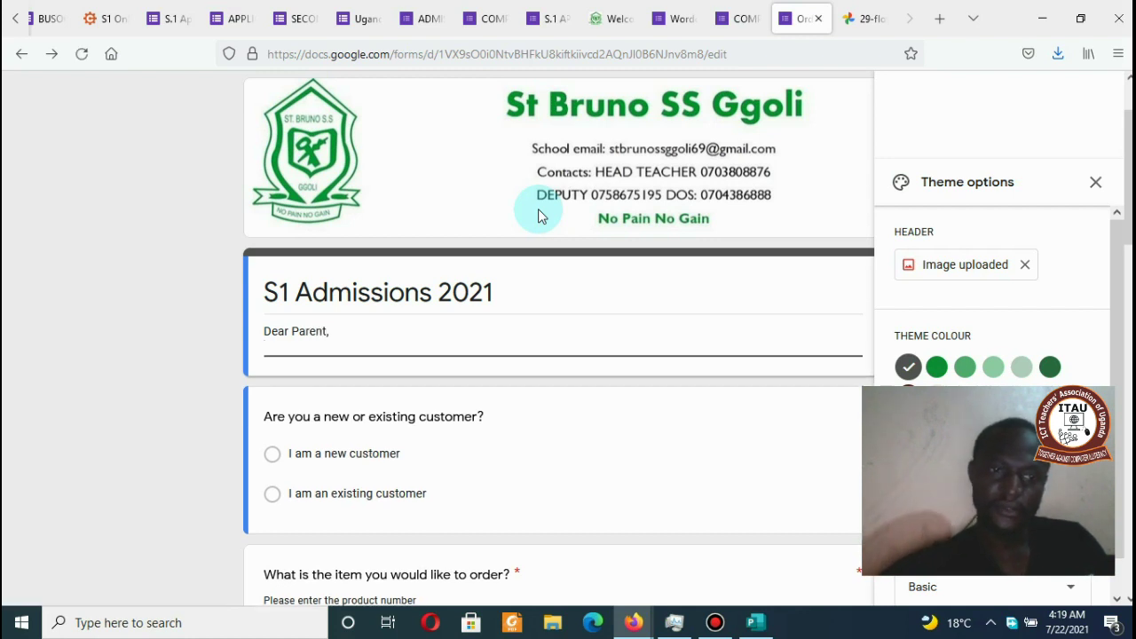
{"action": "type", "text": "We are"}
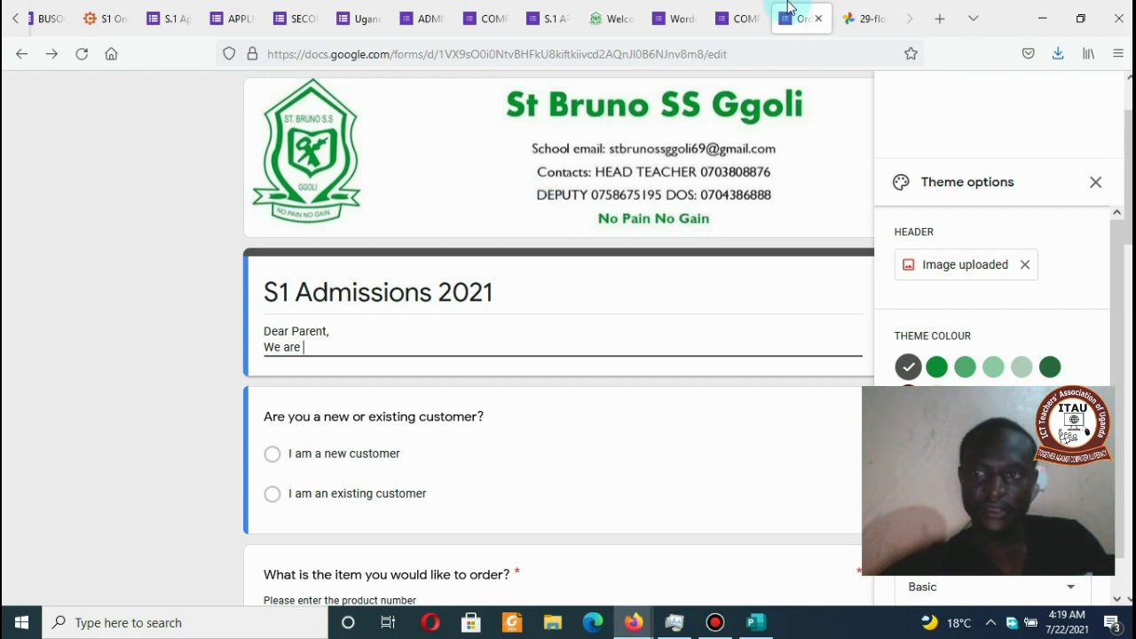
Step: Close the theme options and extend the description's second line to read "We are receiving"
{"action": "left_click", "coordinate": [1096, 184]}
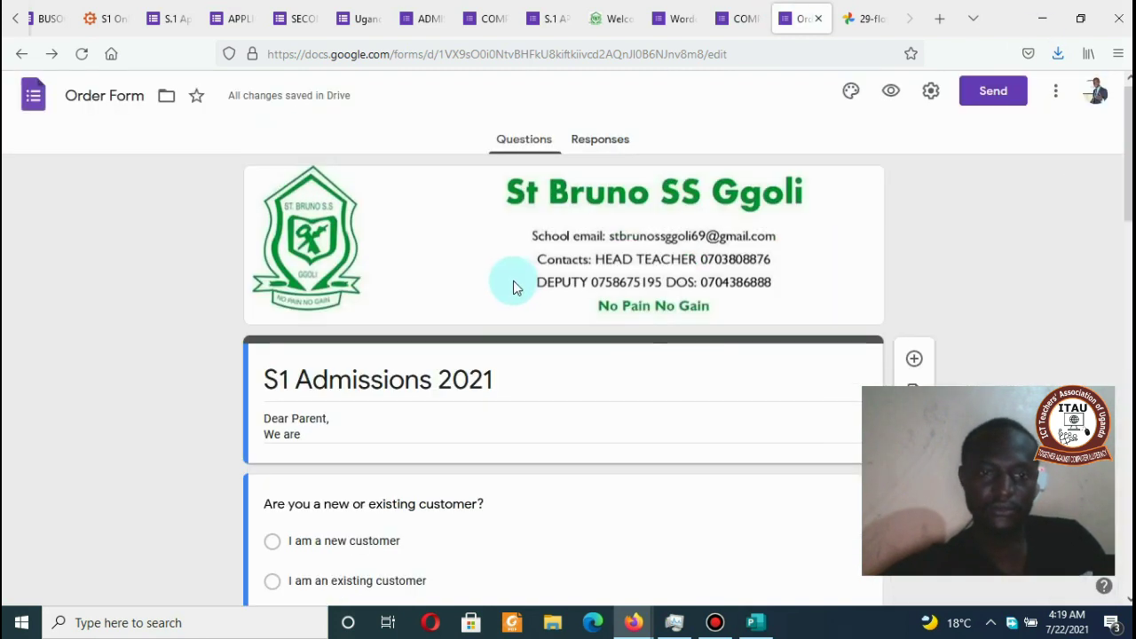
{"action": "triple_click", "coordinate": [364, 434]}
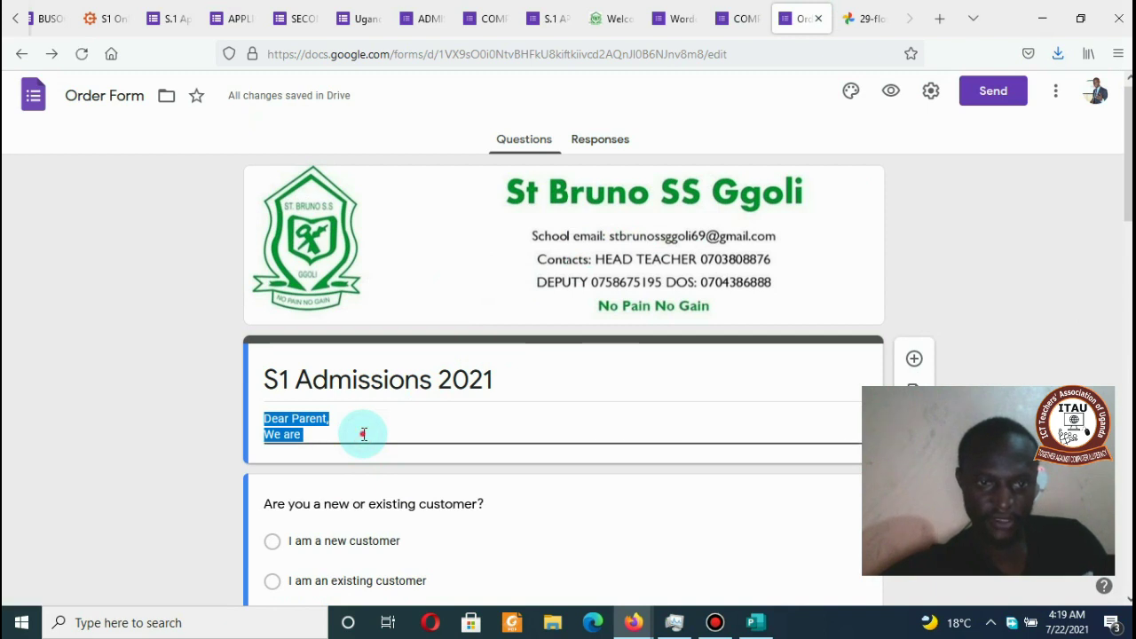
{"action": "left_click", "coordinate": [363, 434]}
{"action": "type", "text": "recei"}
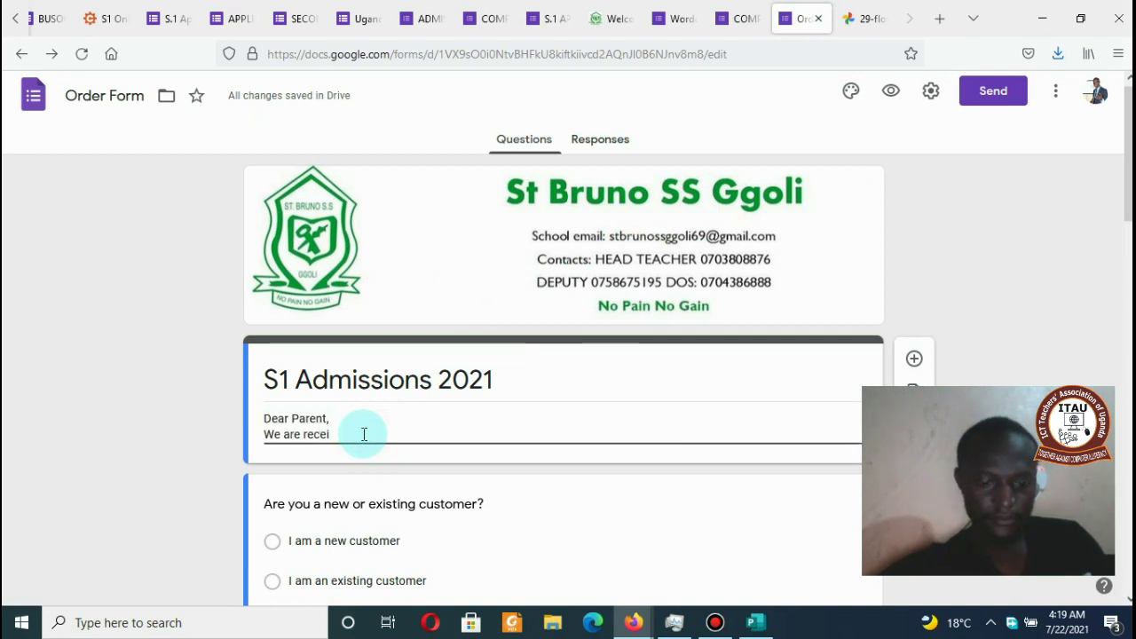
{"action": "type", "text": "ving onlin"}
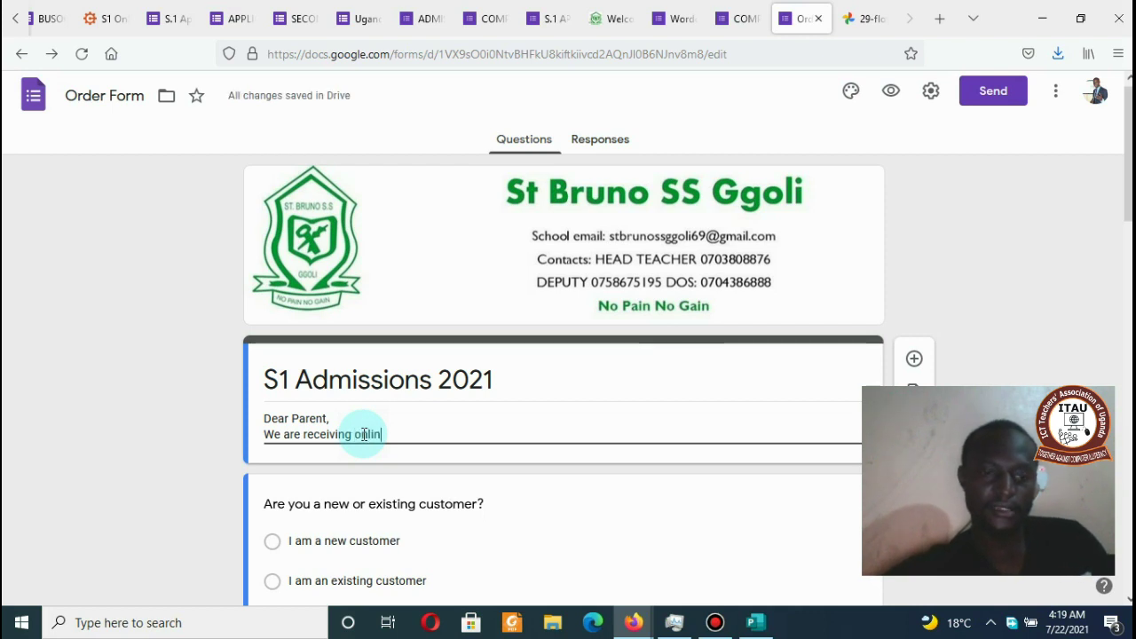
{"action": "key", "text": "BackSpace"}
{"action": "key", "text": "BackSpace"}
{"action": "key", "text": "BackSpace"}
{"action": "key", "text": "BackSpace"}
{"action": "key", "text": "BackSpace"}
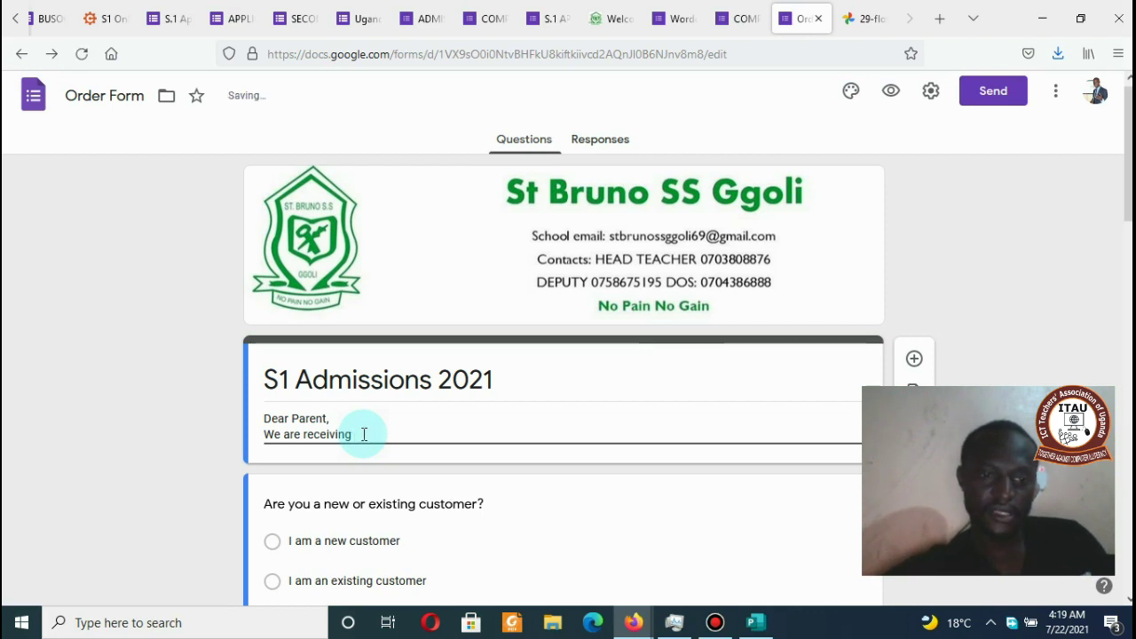
Step: Continue the description sentence with "applications for S1"
{"action": "type", "text": "a"}
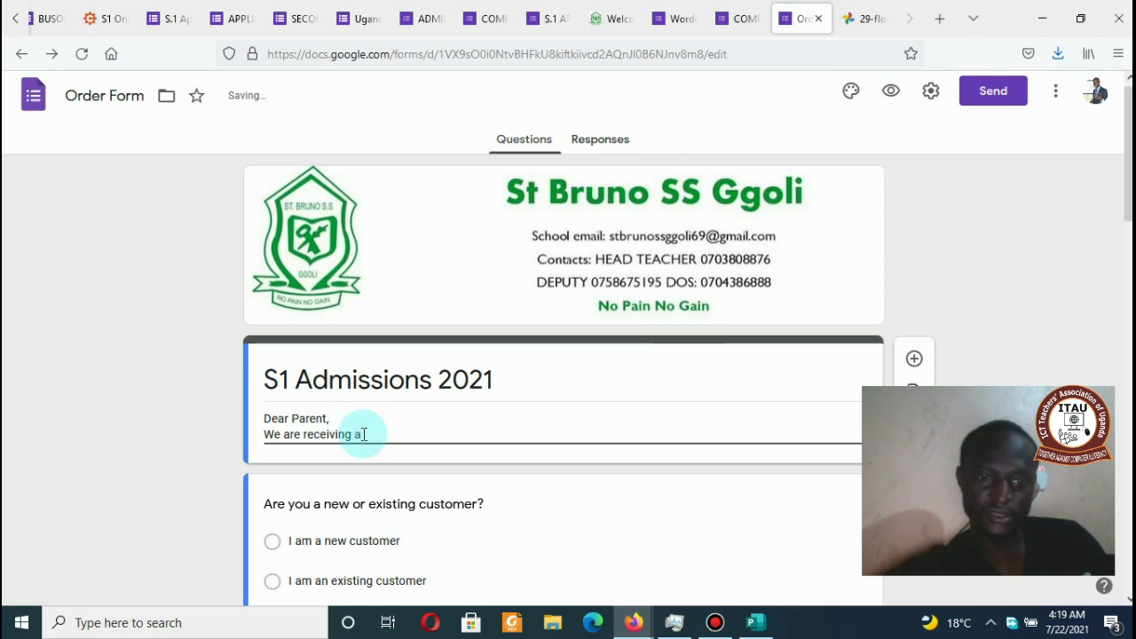
{"action": "type", "text": "ppli"}
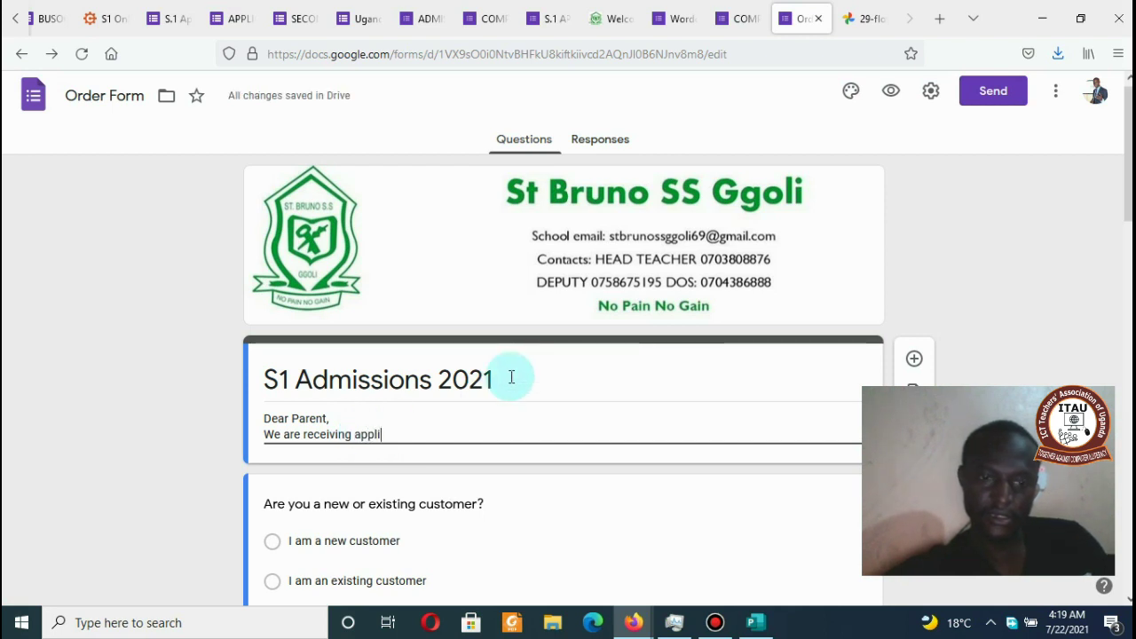
{"action": "type", "text": "c"}
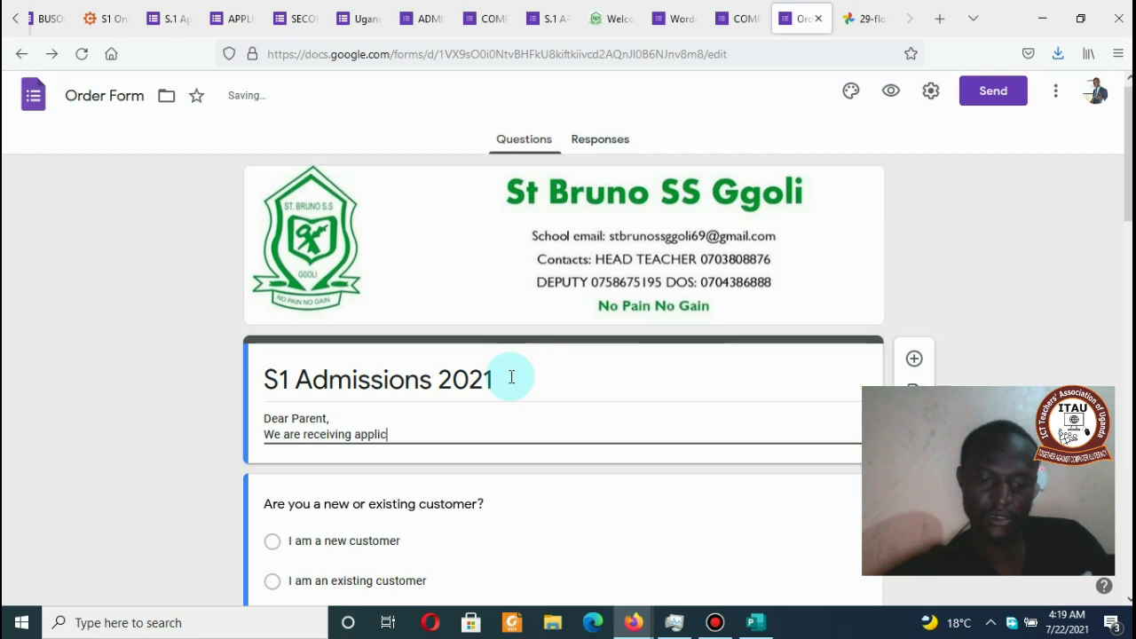
{"action": "type", "text": "ations for s"}
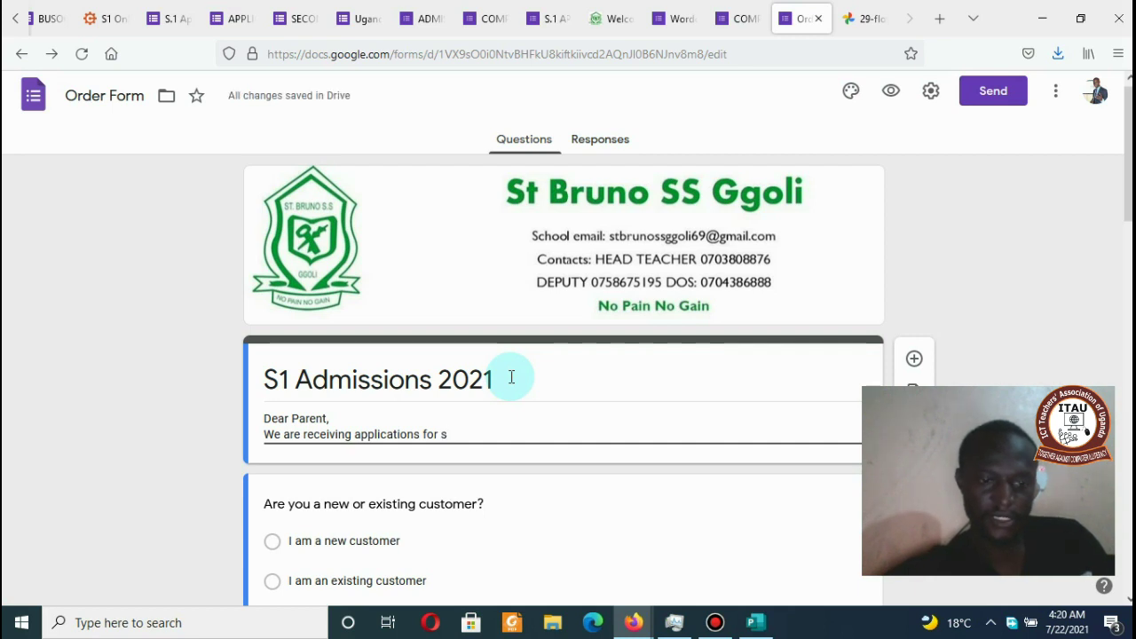
{"action": "key", "text": "BackSpace"}
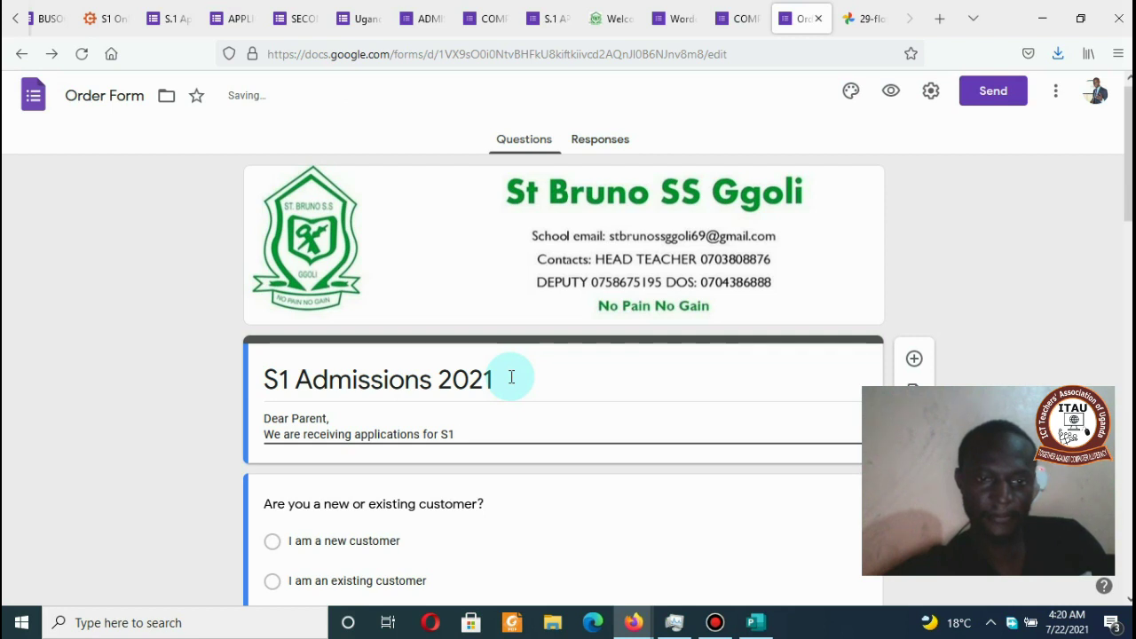
Step: Complete the description's first sentence with "learners interested in joining us this year."
{"action": "type", "text": "LE"}
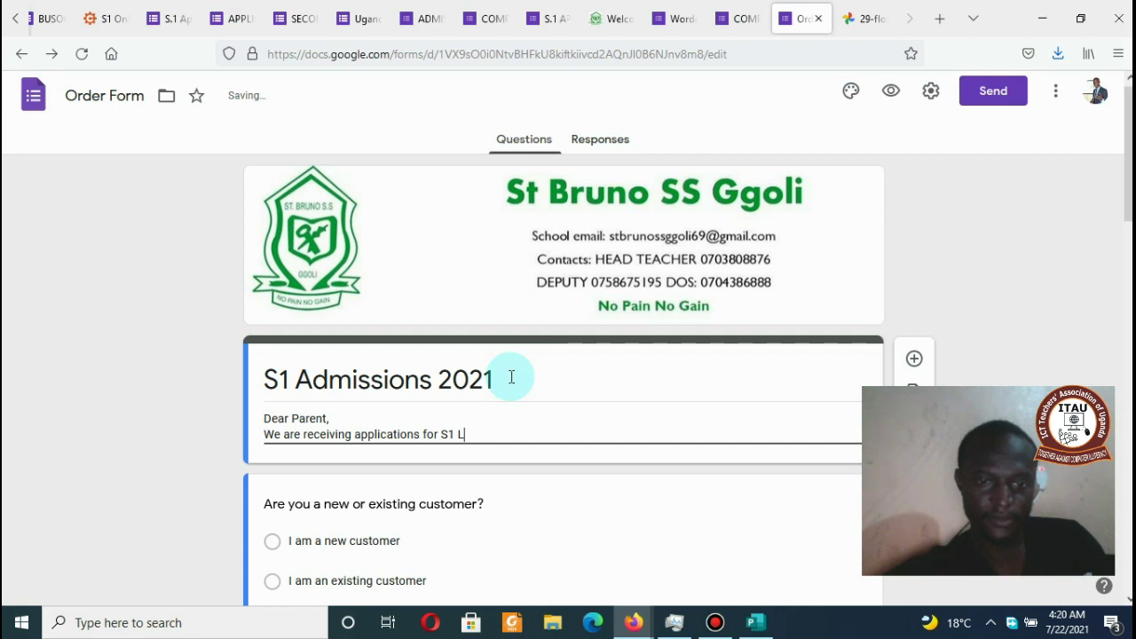
{"action": "key", "text": "BackSpace"}
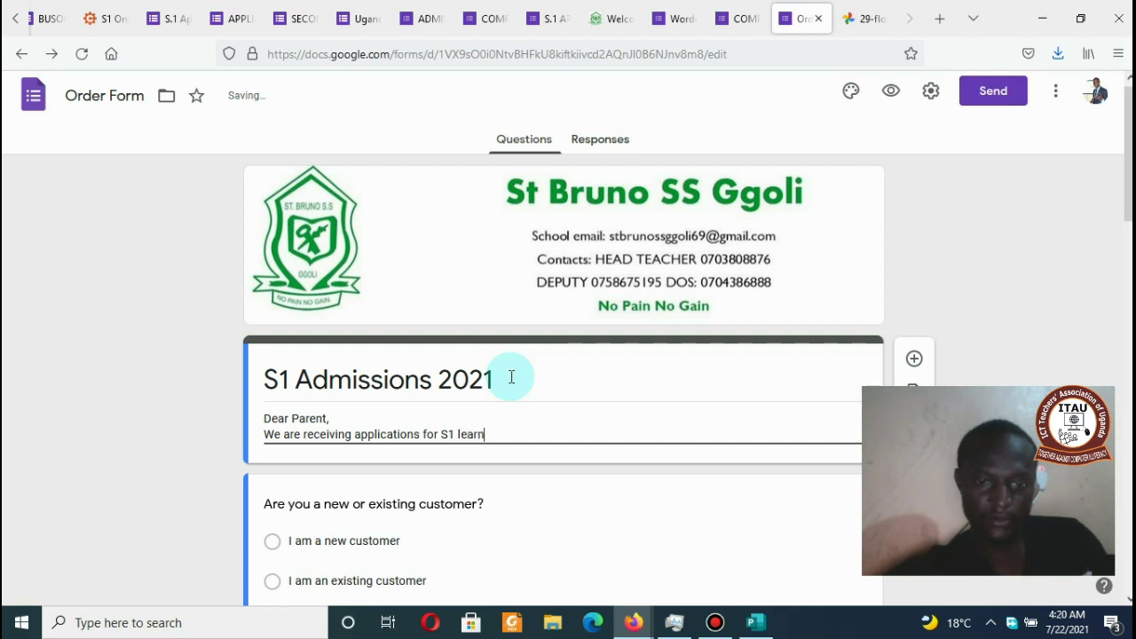
{"action": "type", "text": "learners inte"}
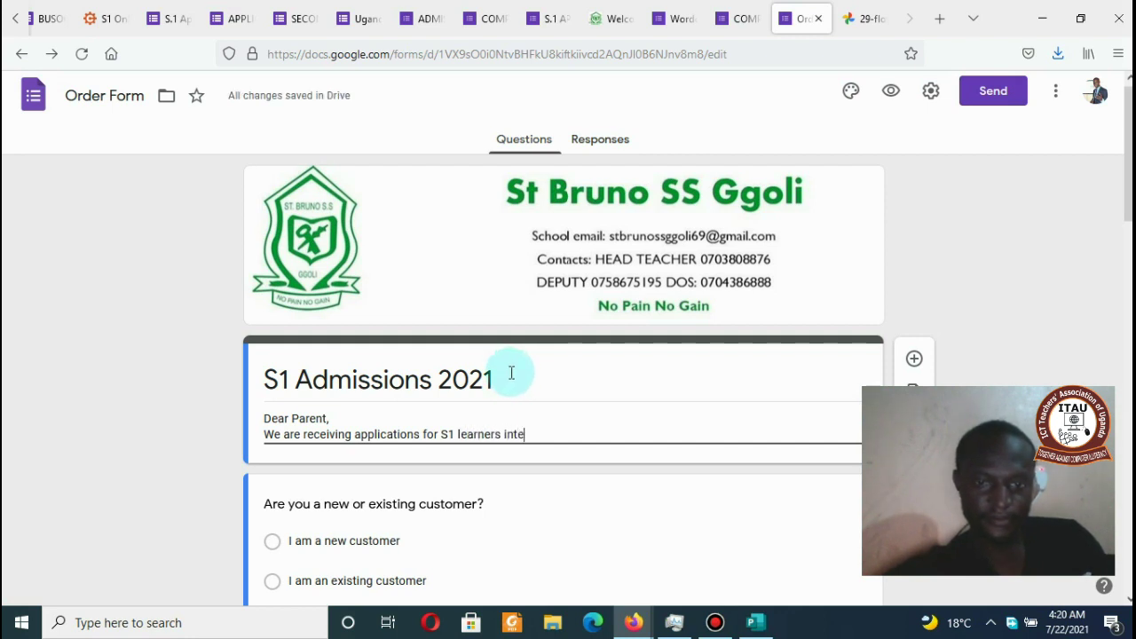
{"action": "type", "text": "ret"}
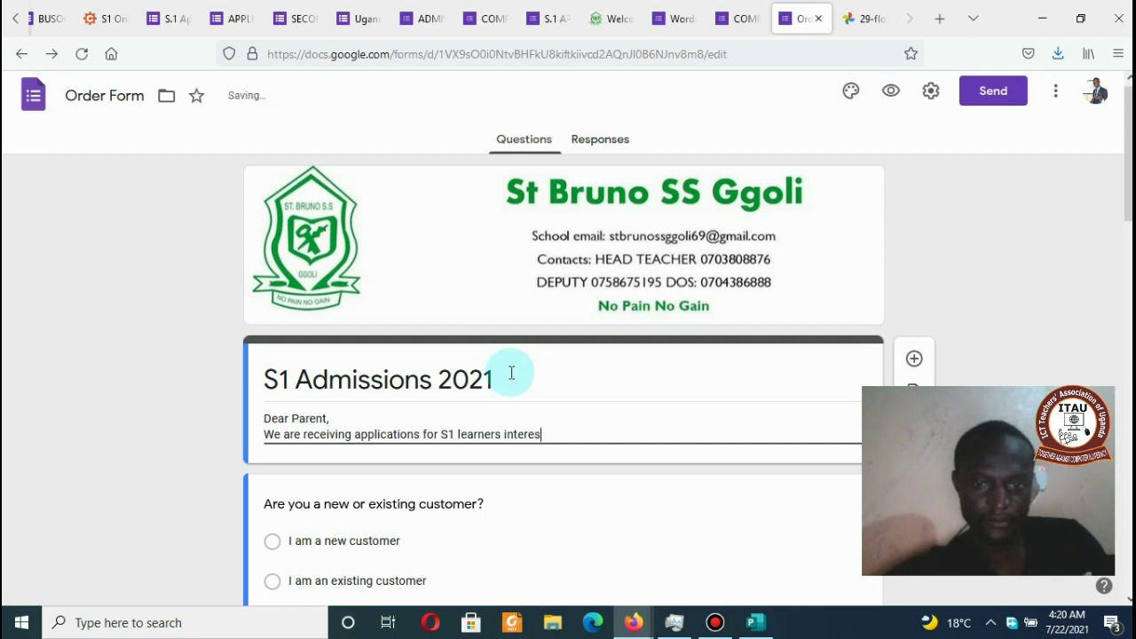
{"action": "type", "text": "ed in "}
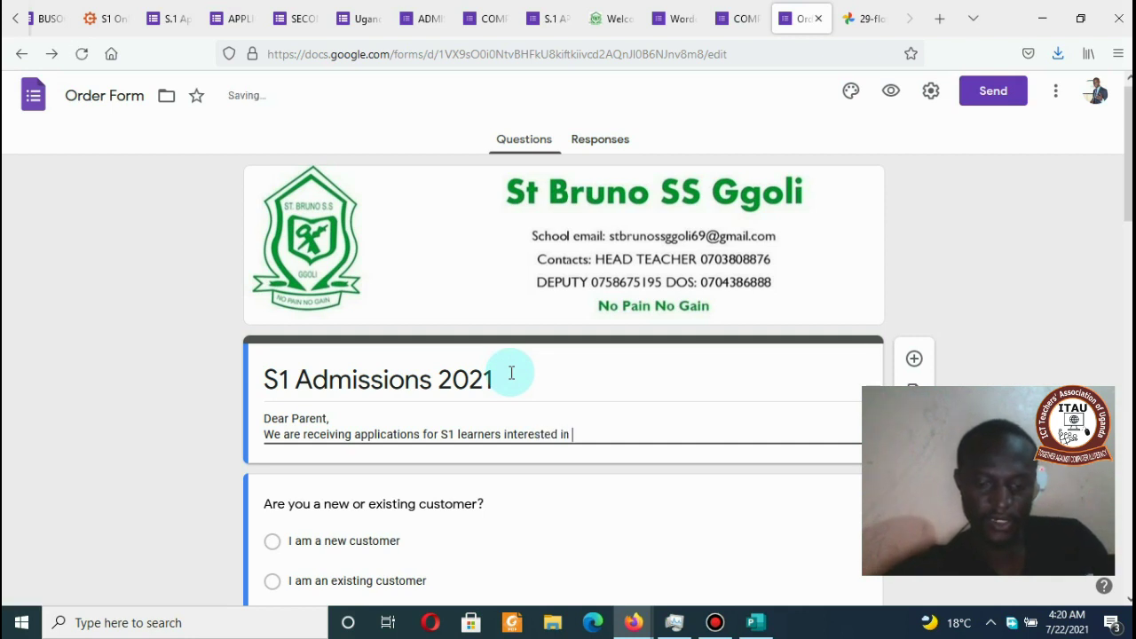
{"action": "type", "text": "joining"}
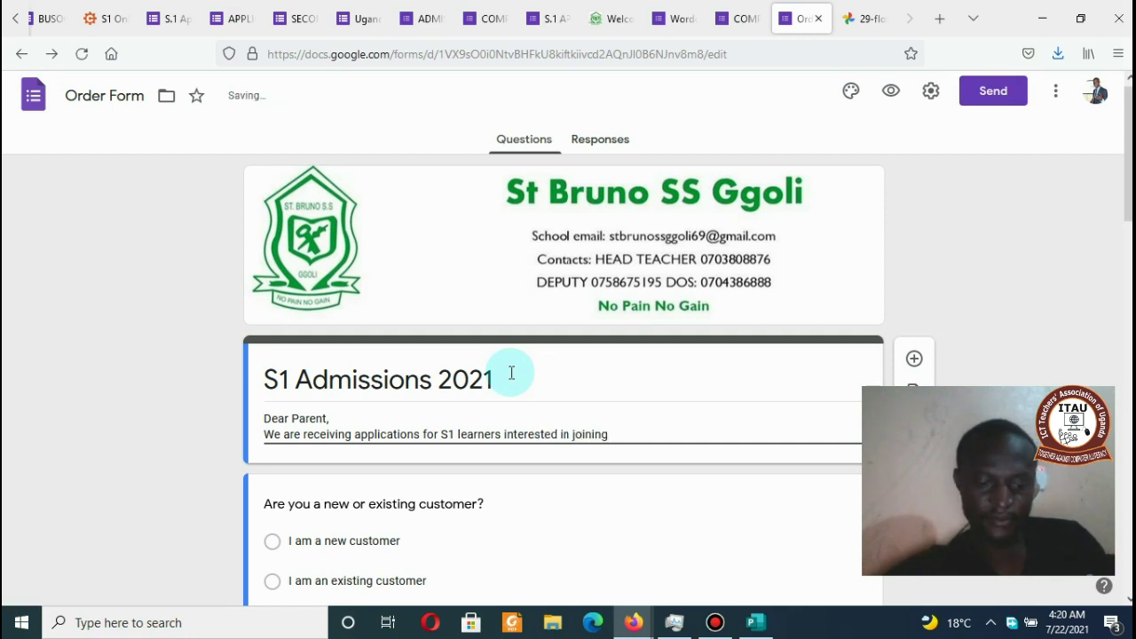
{"action": "type", "text": " us this "}
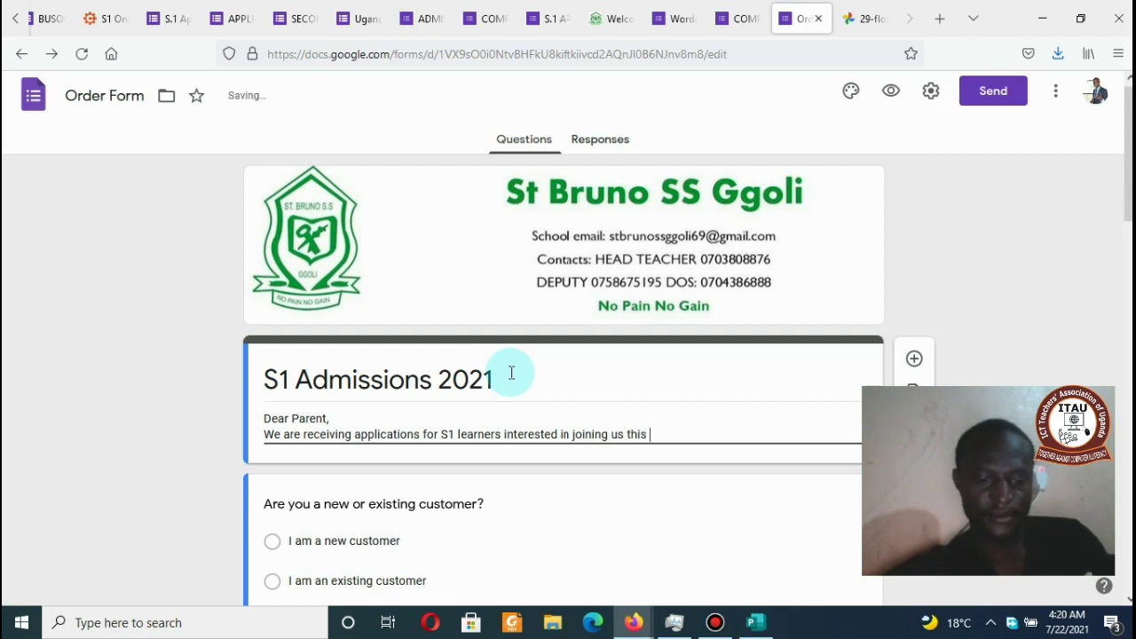
{"action": "type", "text": "year"}
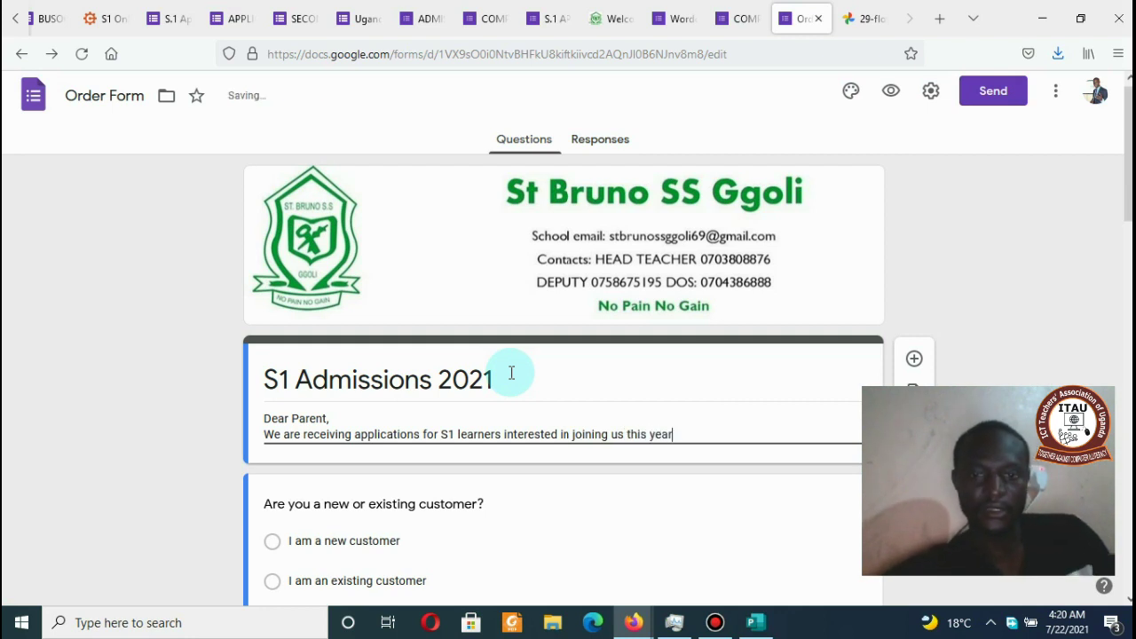
{"action": "type", "text": "."}
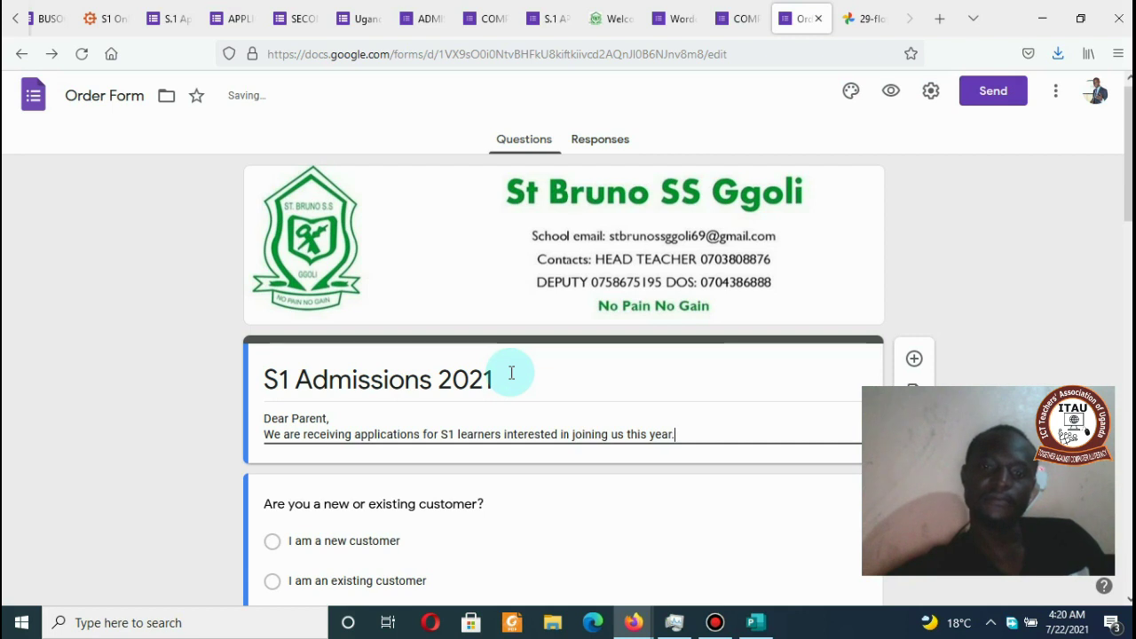
Step: Begin a second sentence in the form description with "Please fill in the form below for"
{"action": "type", "text": " Pleas"}
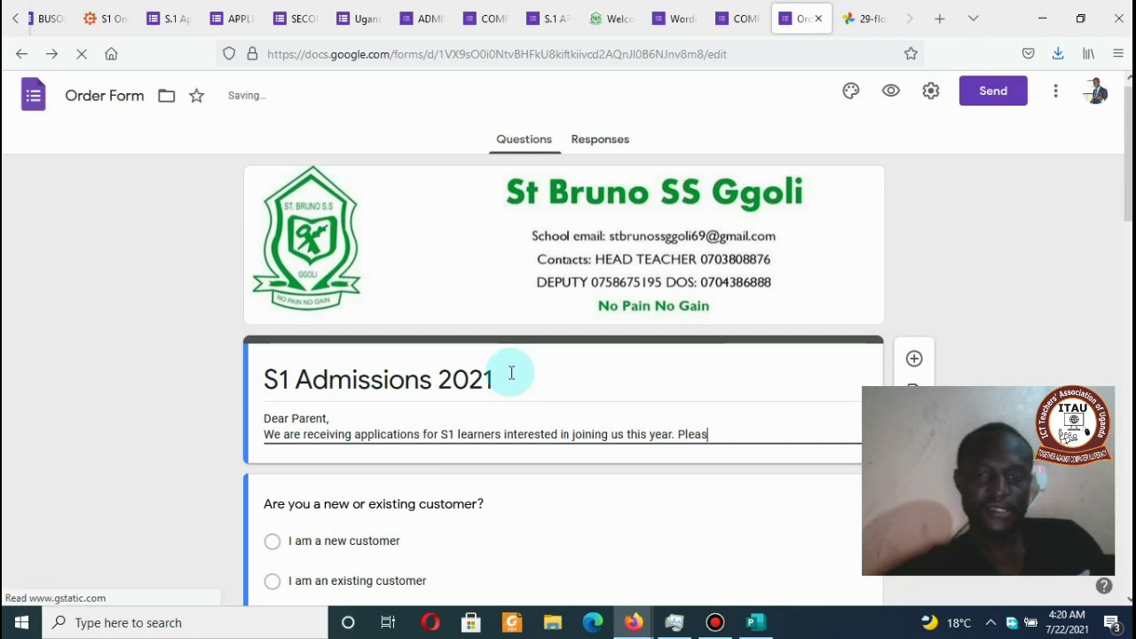
{"action": "type", "text": "e ill"}
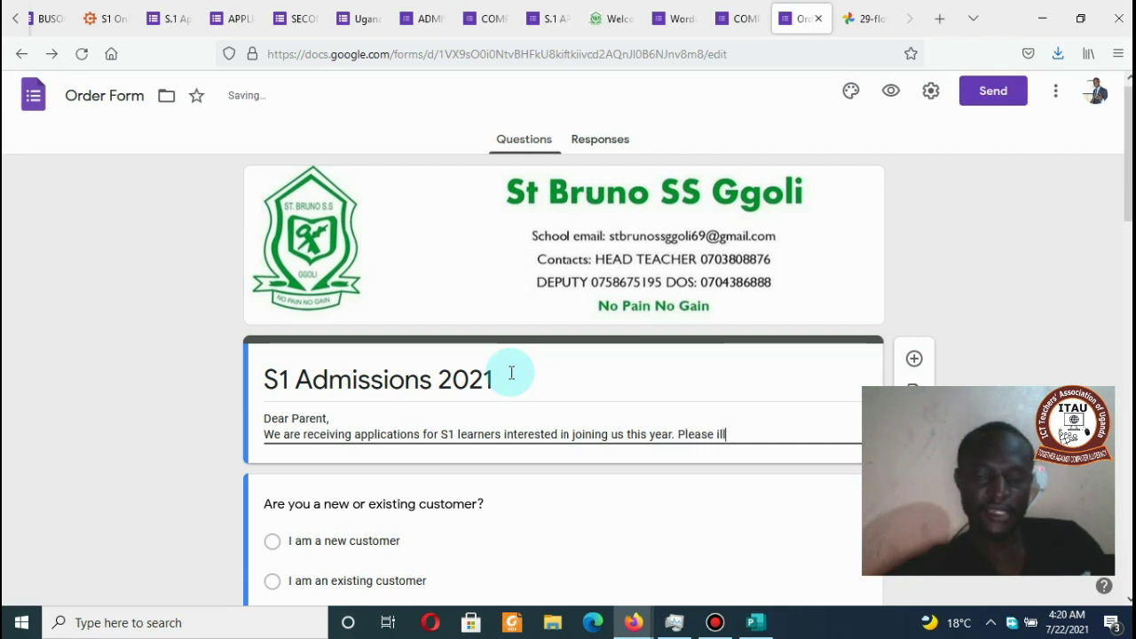
{"action": "key", "text": "BackSpace"}
{"action": "key", "text": "BackSpace"}
{"action": "key", "text": "BackSpace"}
{"action": "type", "text": "fill in the for"}
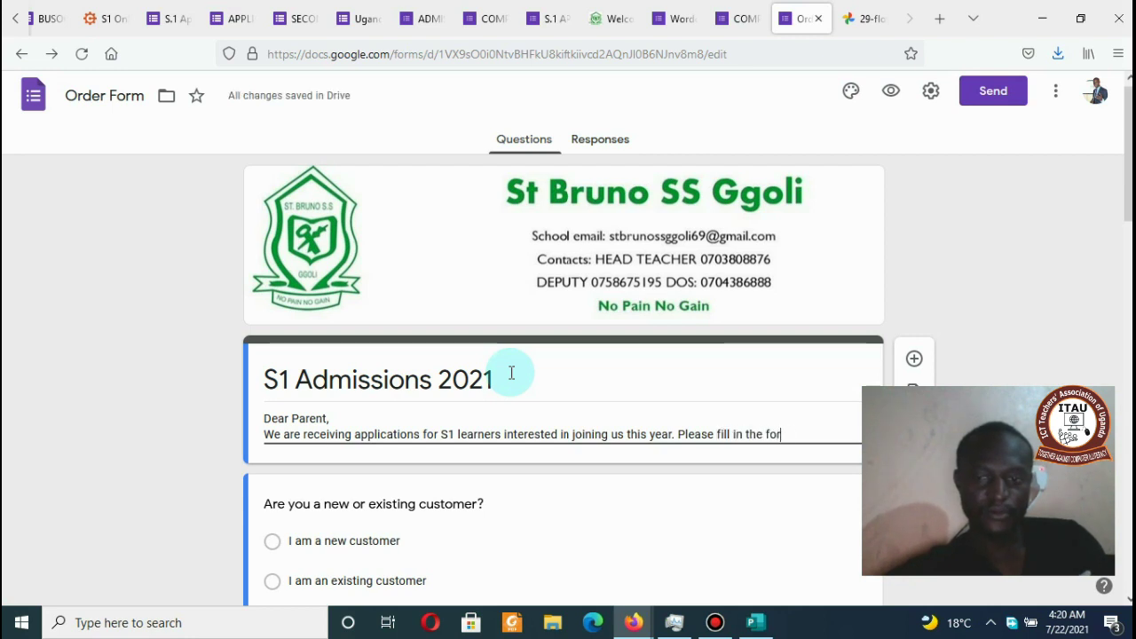
{"action": "type", "text": "m belo"}
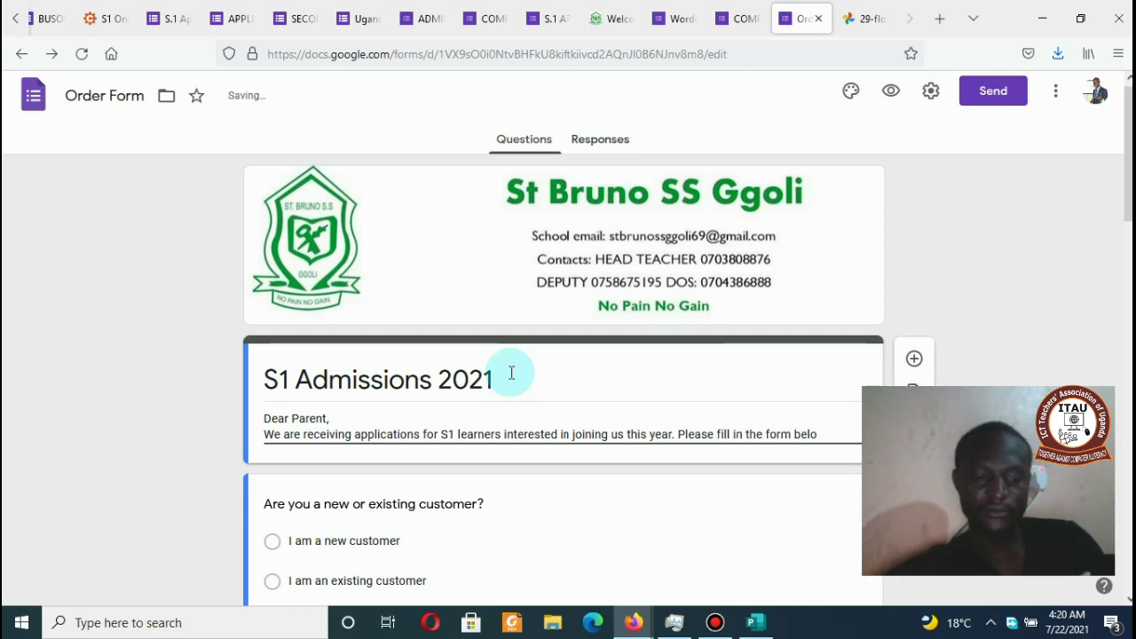
{"action": "type", "text": "w"}
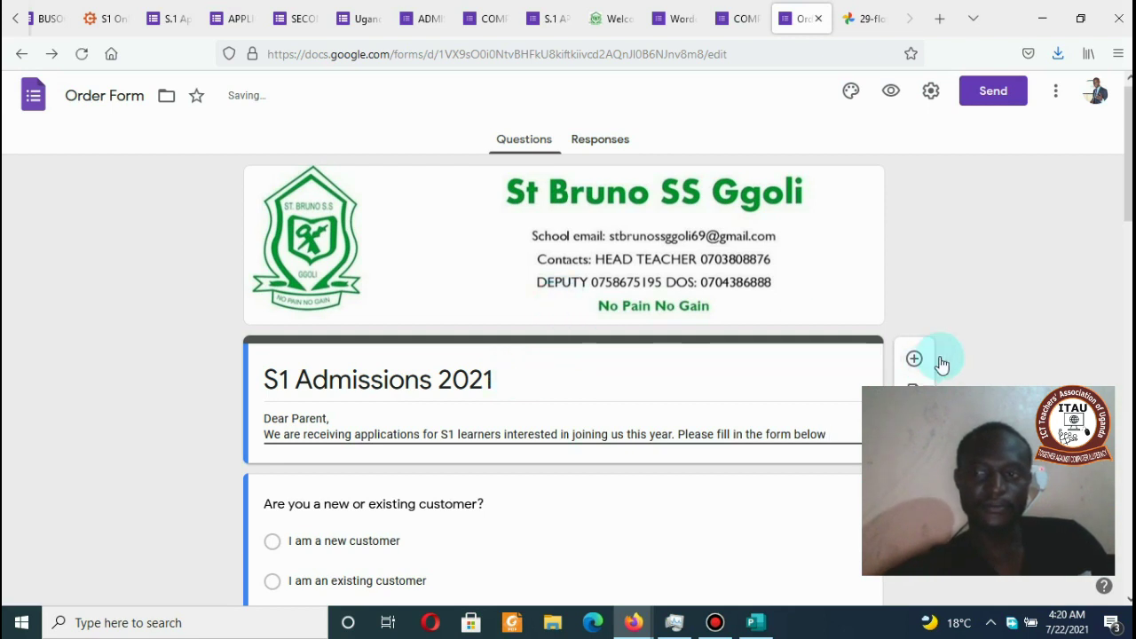
{"action": "scroll", "coordinate": [914, 358], "scroll_direction": "down", "scroll_amount": 1}
{"action": "scroll", "coordinate": [876, 257], "scroll_direction": "down", "scroll_amount": 1}
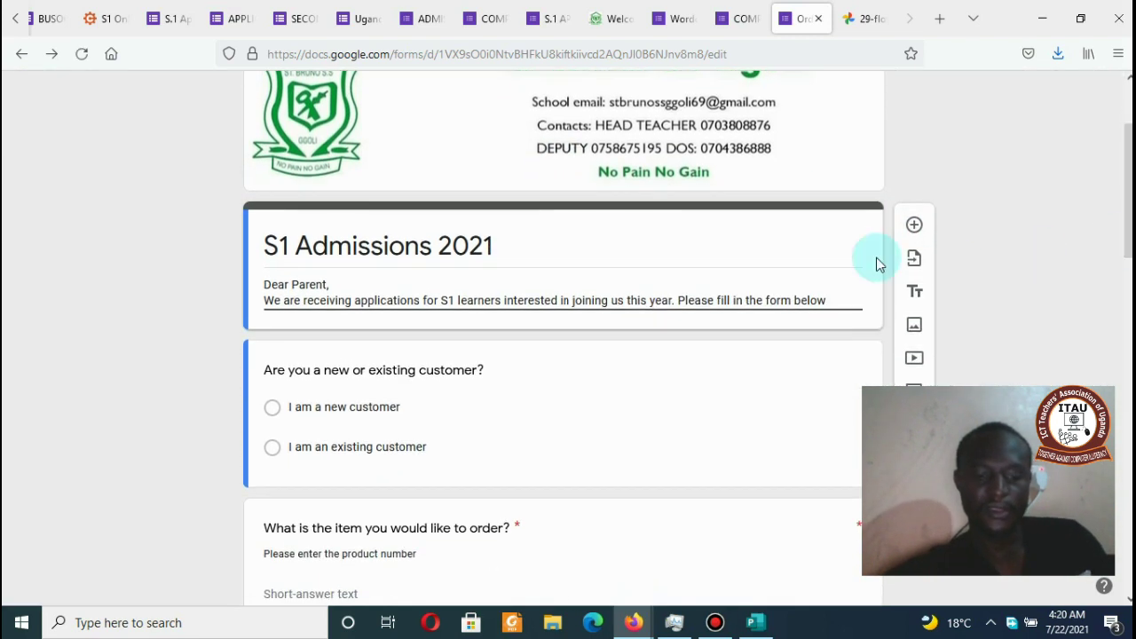
{"action": "type", "text": "for"}
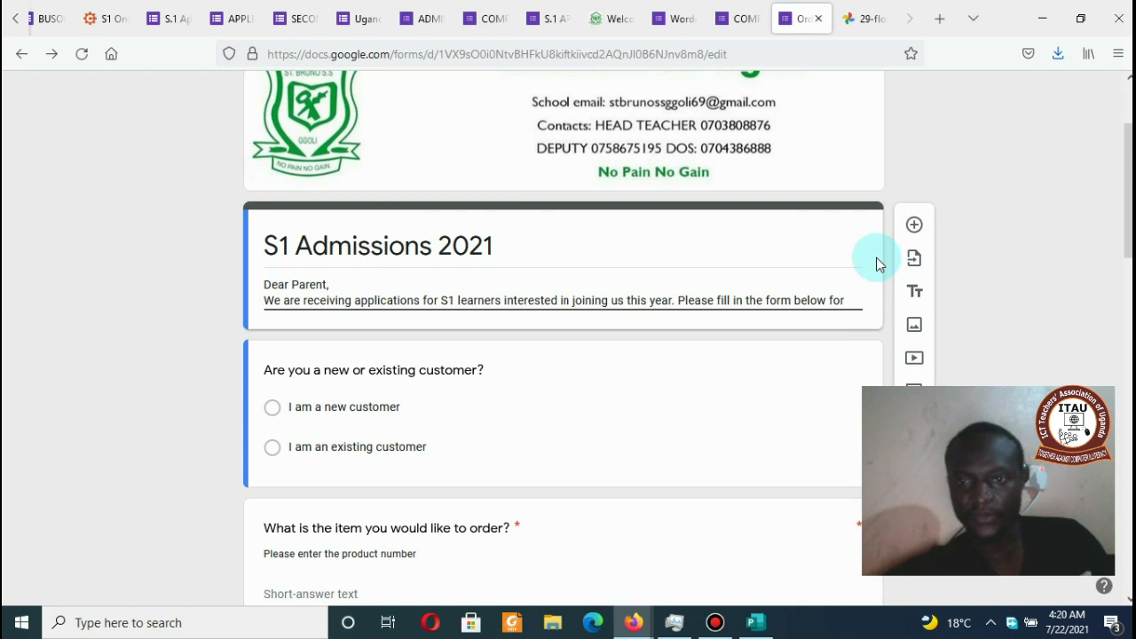
{"action": "type", "text": " consideration"}
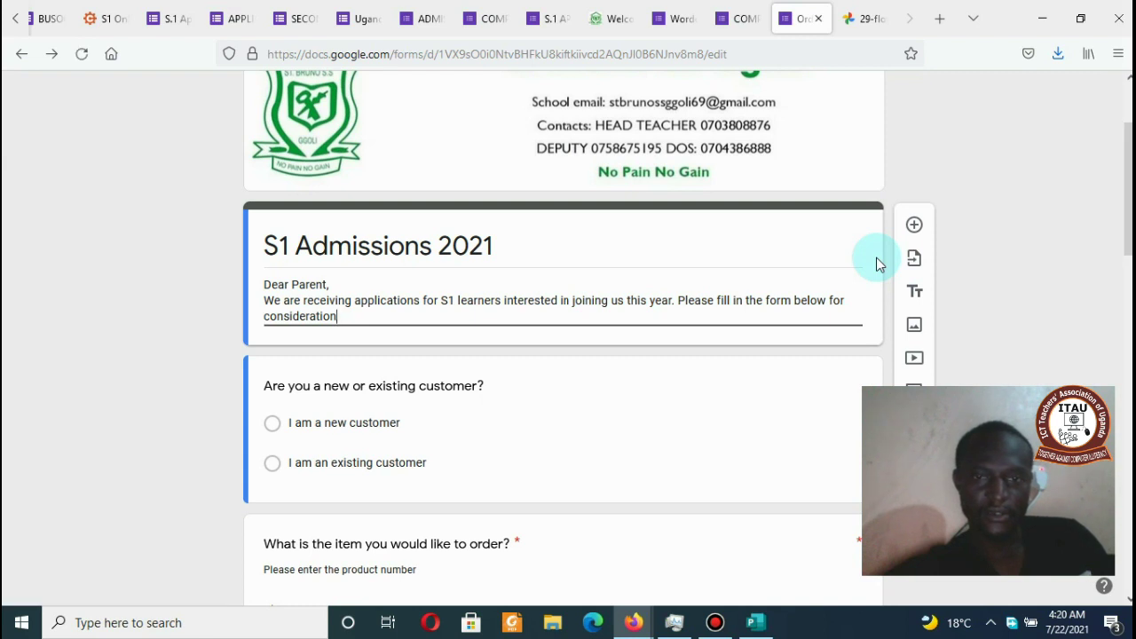
{"action": "key", "text": "BackSpace"}
{"action": "key", "text": "BackSpace"}
{"action": "key", "text": "BackSpace"}
{"action": "key", "text": "BackSpace"}
{"action": "key", "text": "BackSpace"}
{"action": "key", "text": "BackSpace"}
{"action": "key", "text": "BackSpace"}
{"action": "key", "text": "BackSpace"}
{"action": "key", "text": "BackSpace"}
{"action": "key", "text": "BackSpace"}
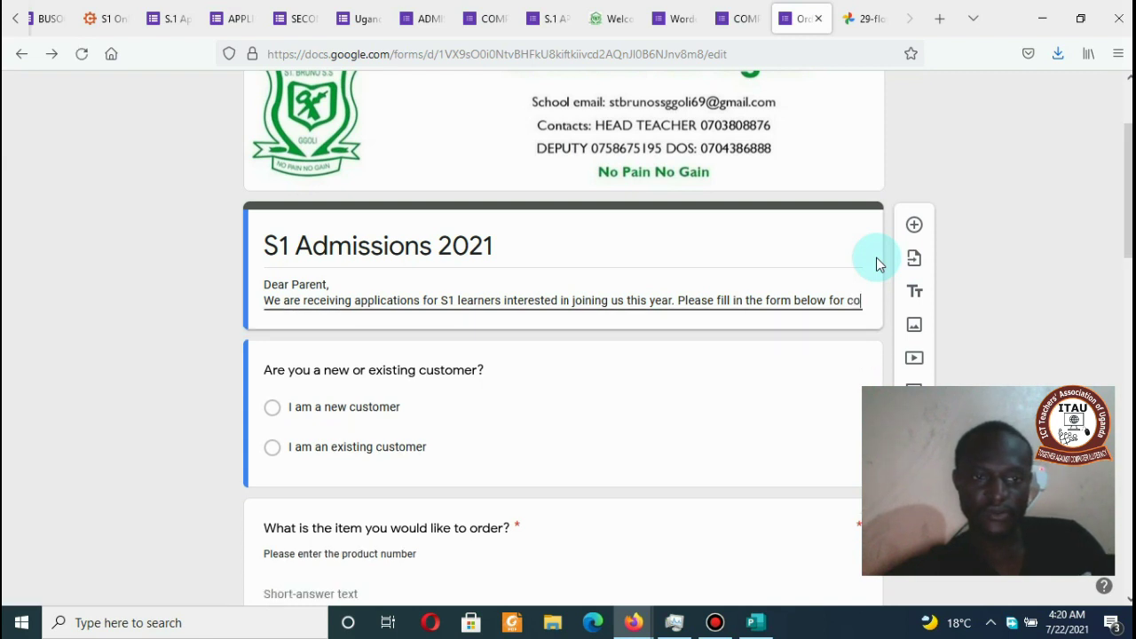
Step: Finish the description's second sentence with "admission and we shall be communicating back to you."
{"action": "type", "text": "admiss"}
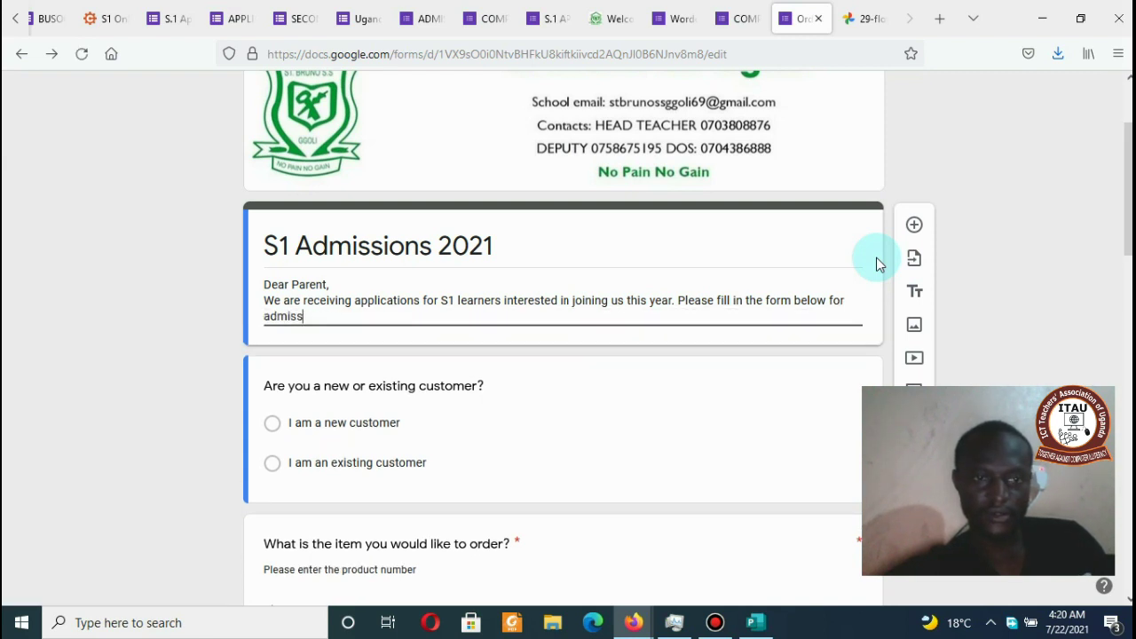
{"action": "type", "text": "ion a"}
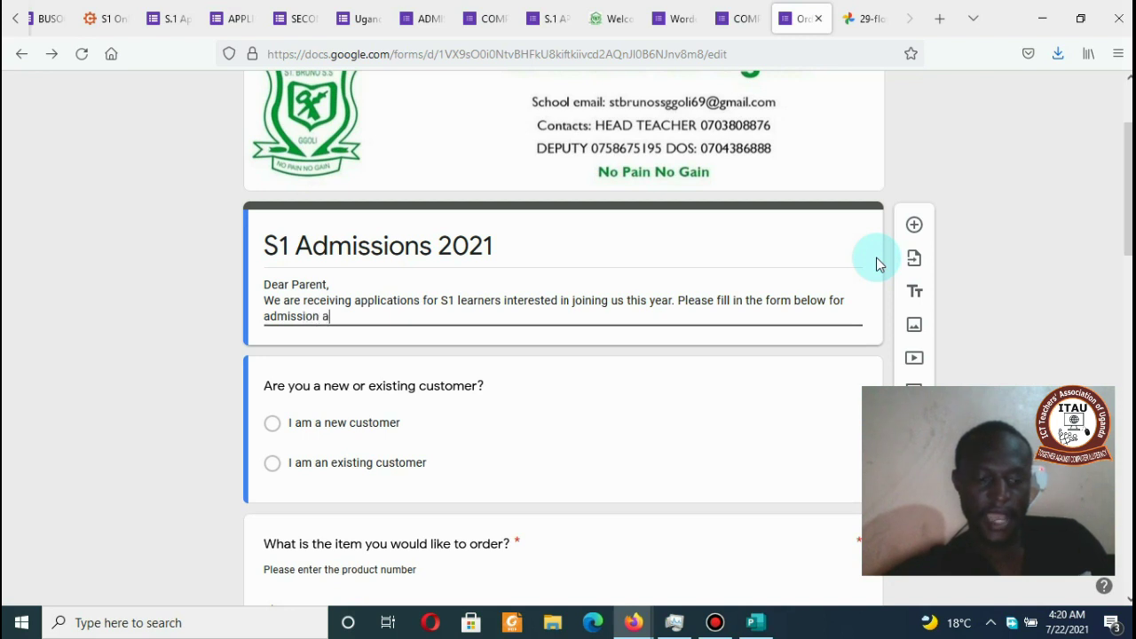
{"action": "type", "text": "nd"}
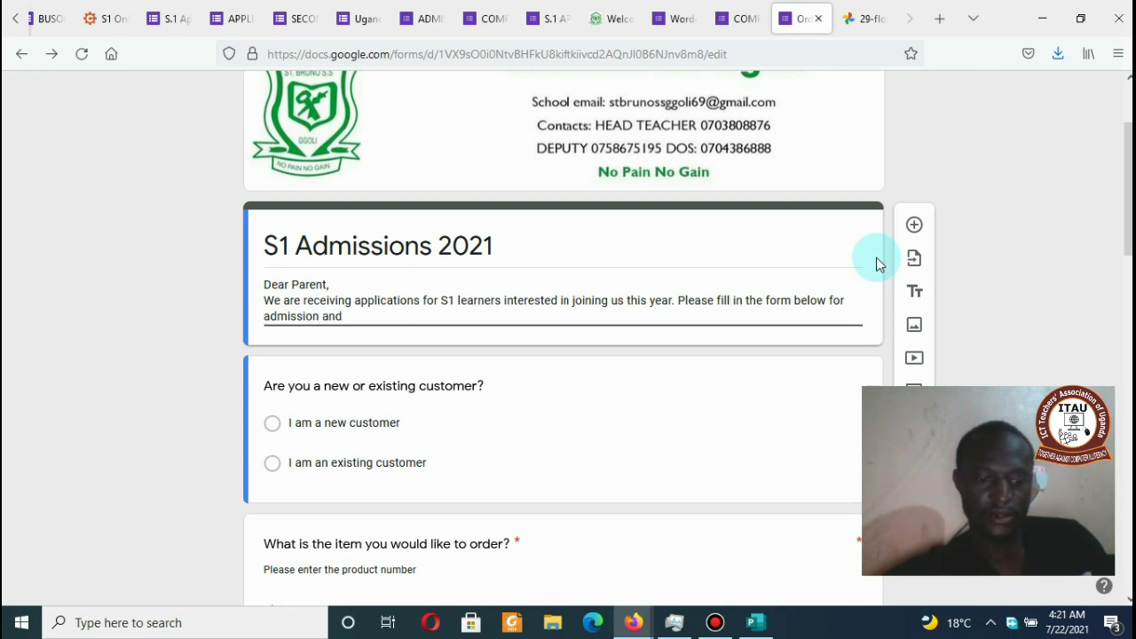
{"action": "type", "text": " we shall"}
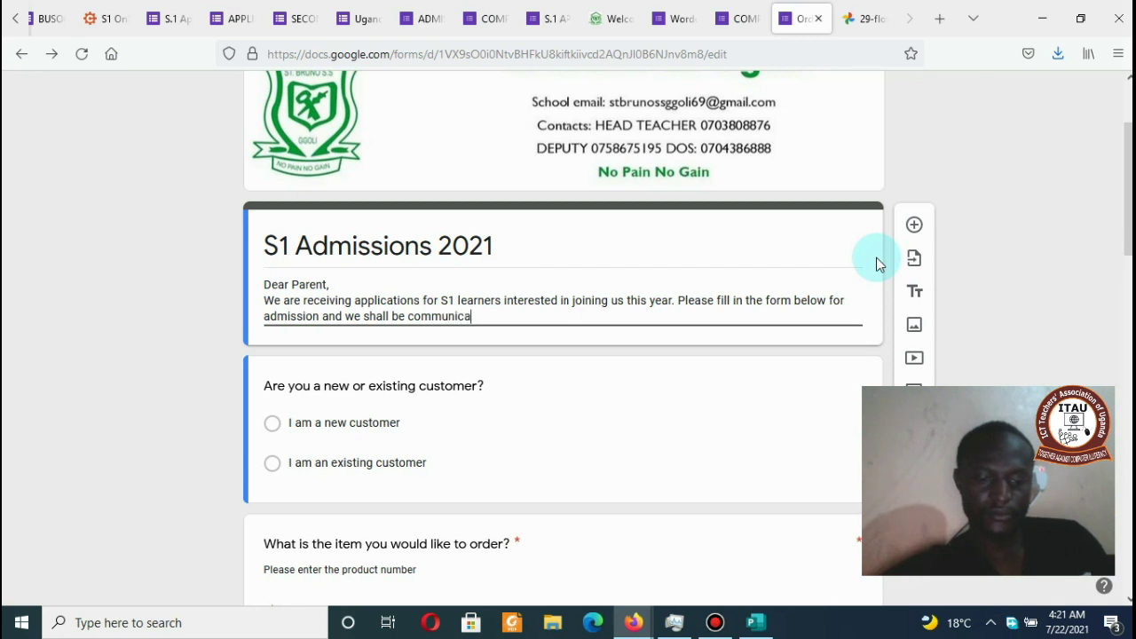
{"action": "type", "text": "be communicating back"}
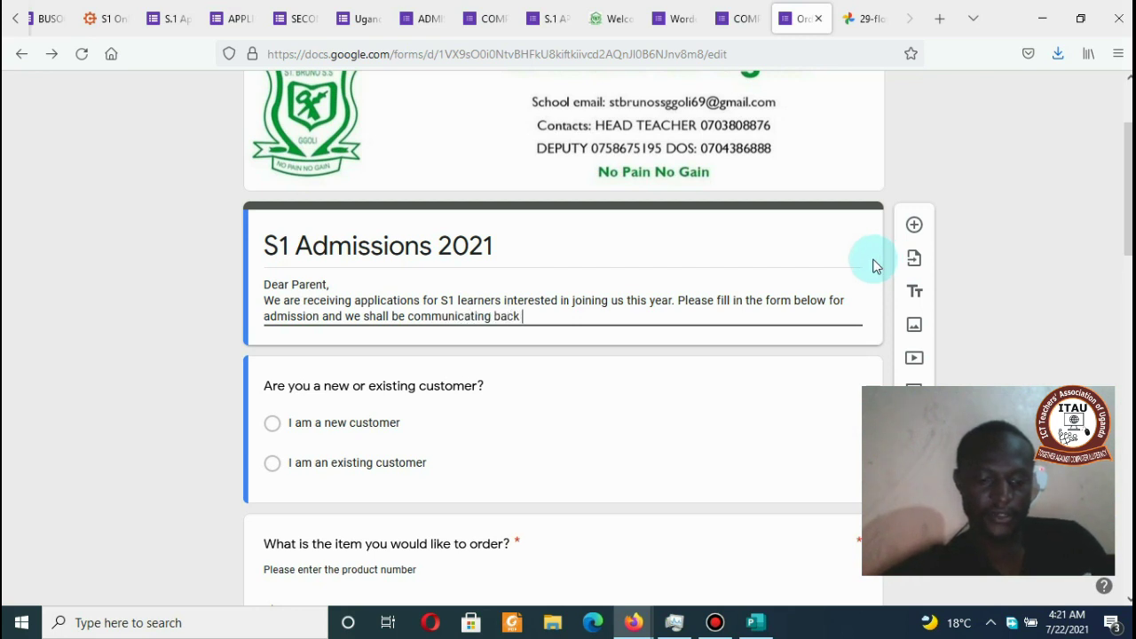
{"action": "type", "text": " to you."}
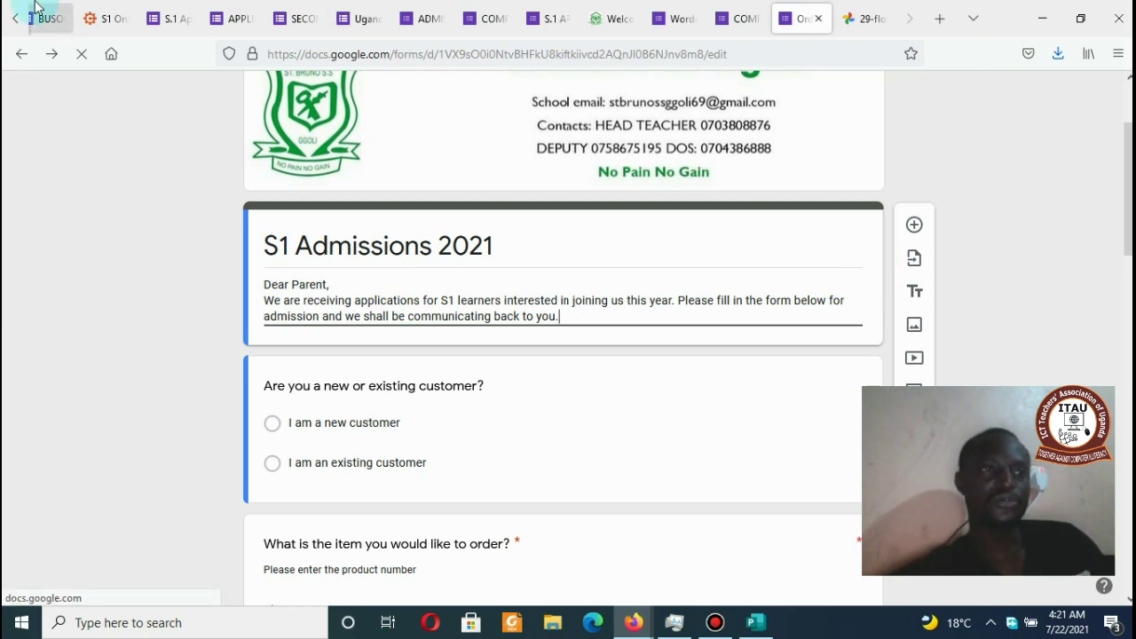
Step: Review the applicant guidelines on Gayaza High School's S1 Online Applications 2021 form
{"action": "left_click", "coordinate": [15, 19]}
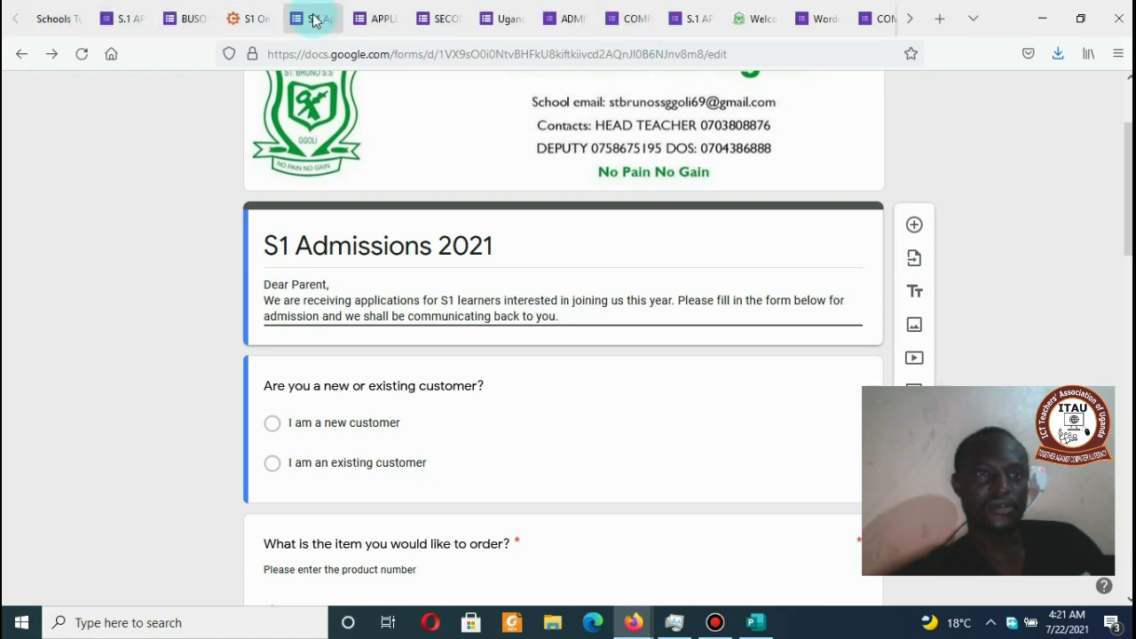
{"action": "left_click", "coordinate": [236, 13]}
{"action": "left_click_drag", "start_coordinate": [1127, 438], "coordinate": [1123, 158]}
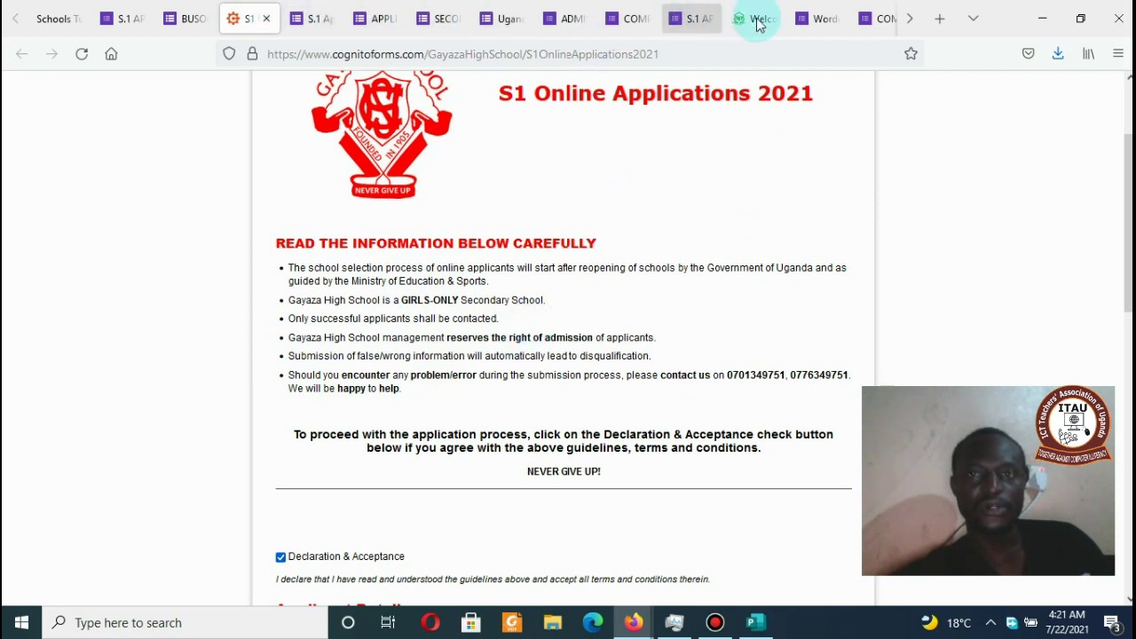
Step: Examine the headers and introductory texts of the other schools' application forms, from Nabisunsa Girls' School to Trinity College Nabbingo
{"action": "left_click", "coordinate": [310, 18]}
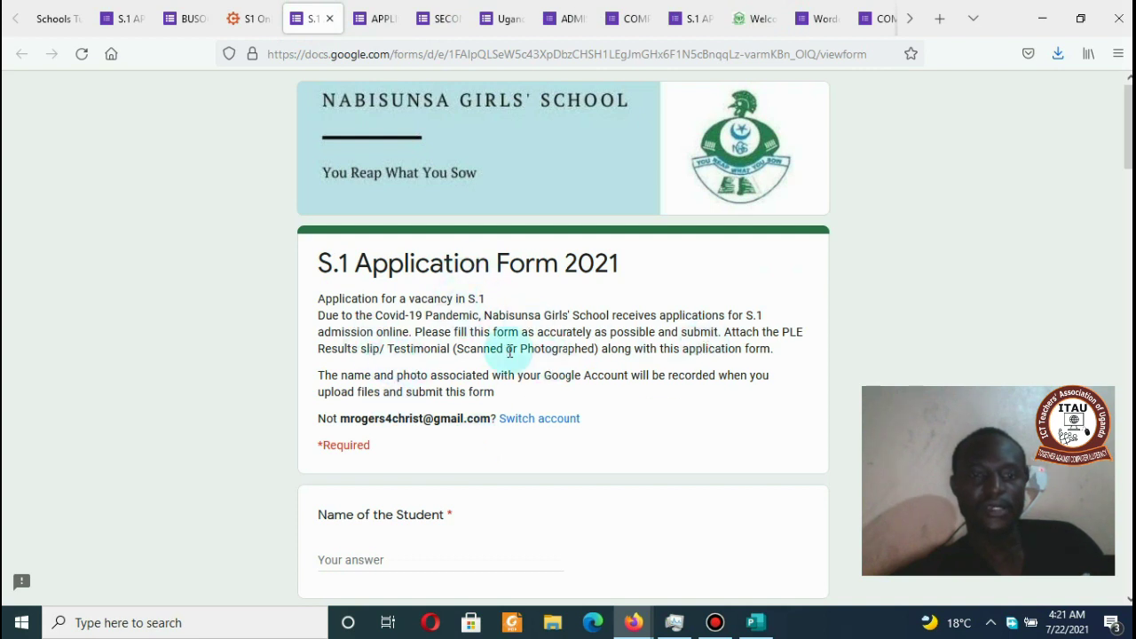
{"action": "left_click", "coordinate": [388, 18]}
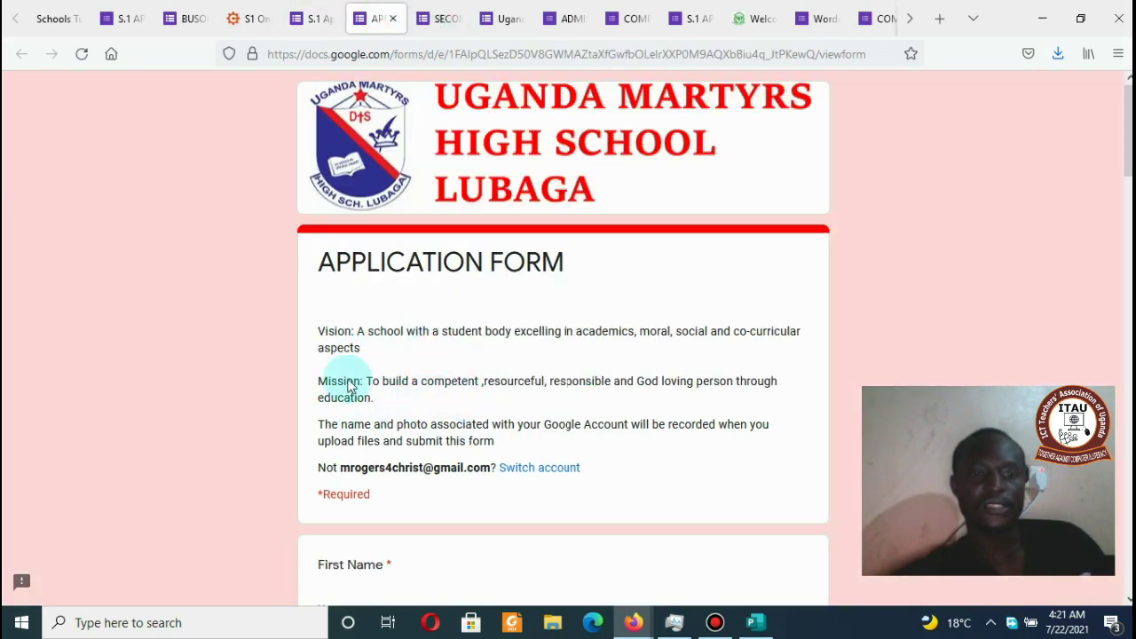
{"action": "left_click", "coordinate": [444, 17]}
{"action": "left_click", "coordinate": [504, 18]}
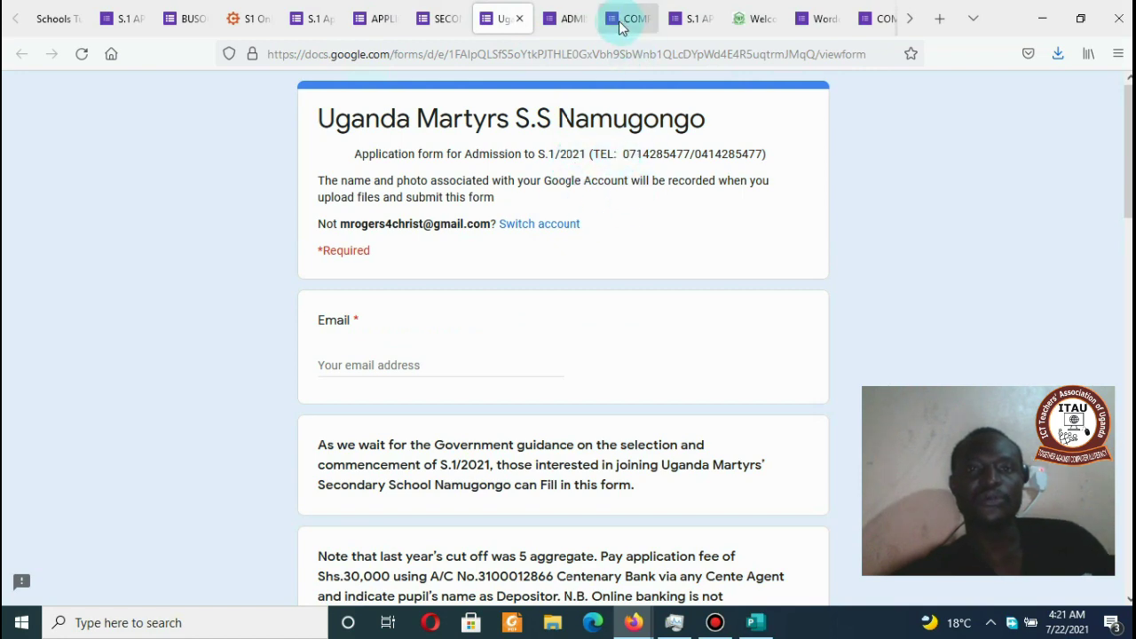
{"action": "left_click", "coordinate": [550, 16]}
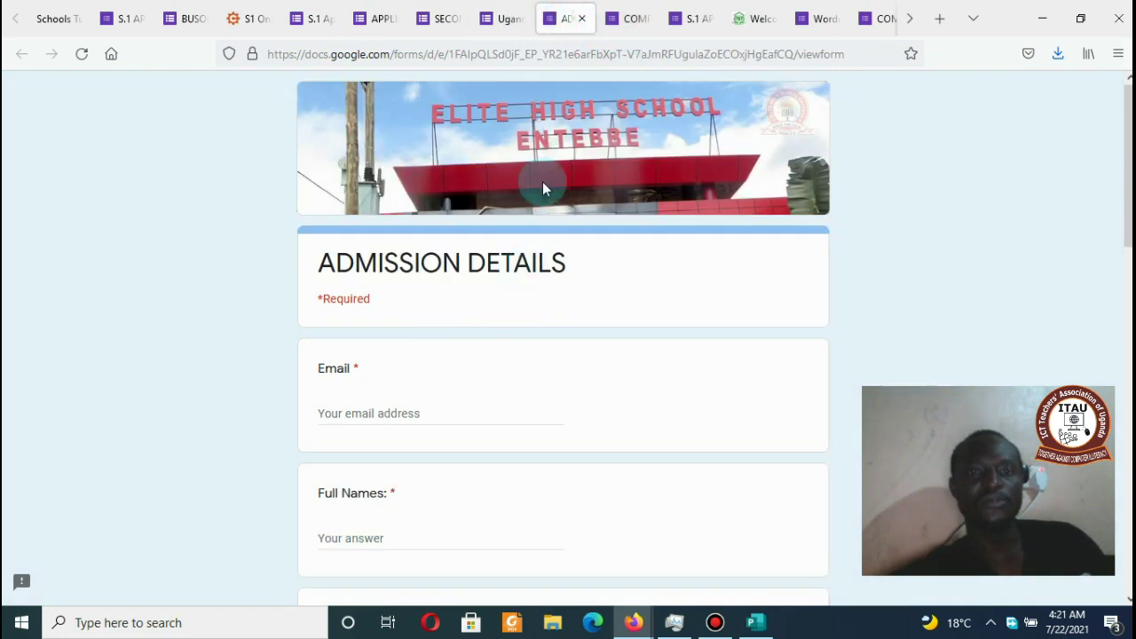
{"action": "left_click", "coordinate": [627, 18]}
{"action": "left_click", "coordinate": [702, 19]}
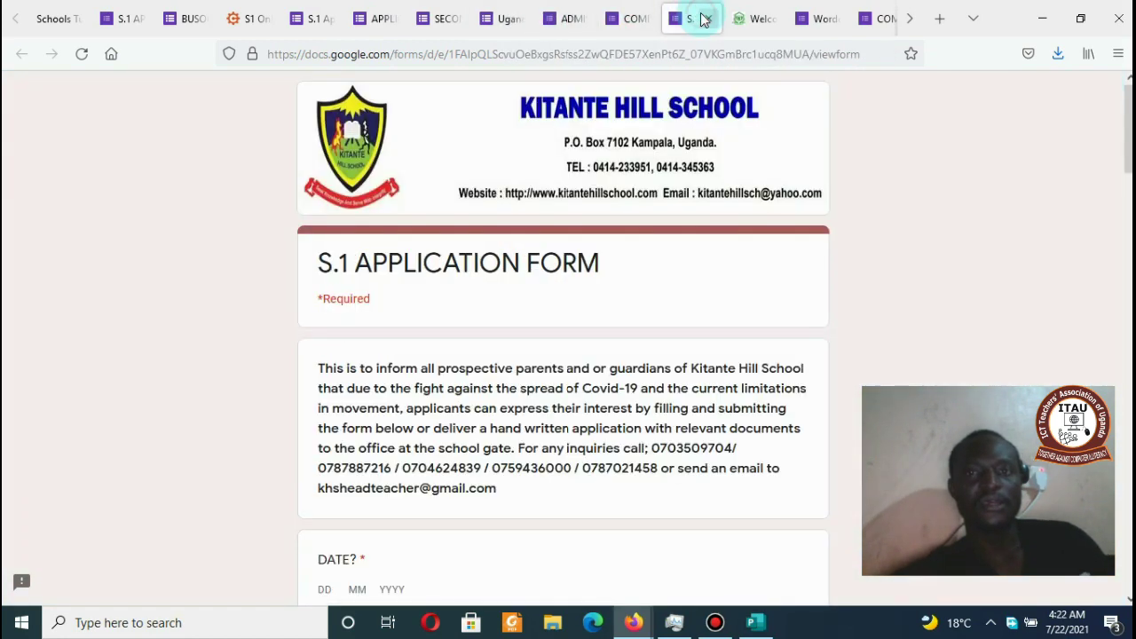
{"action": "left_click", "coordinate": [865, 16]}
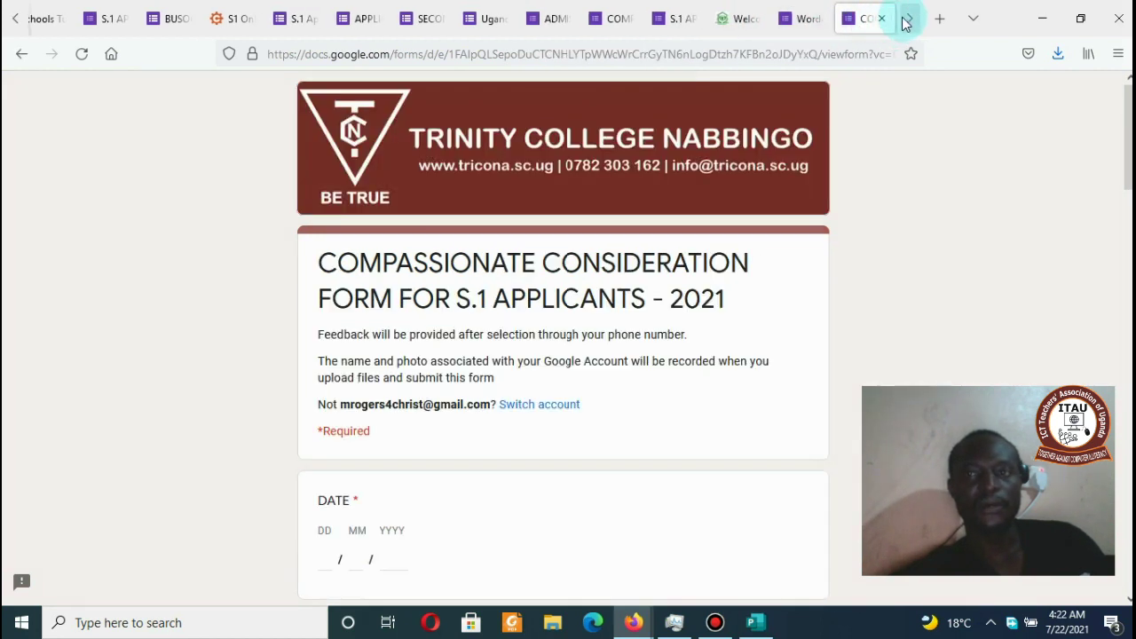
{"action": "left_click", "coordinate": [905, 20]}
{"action": "left_click", "coordinate": [621, 18]}
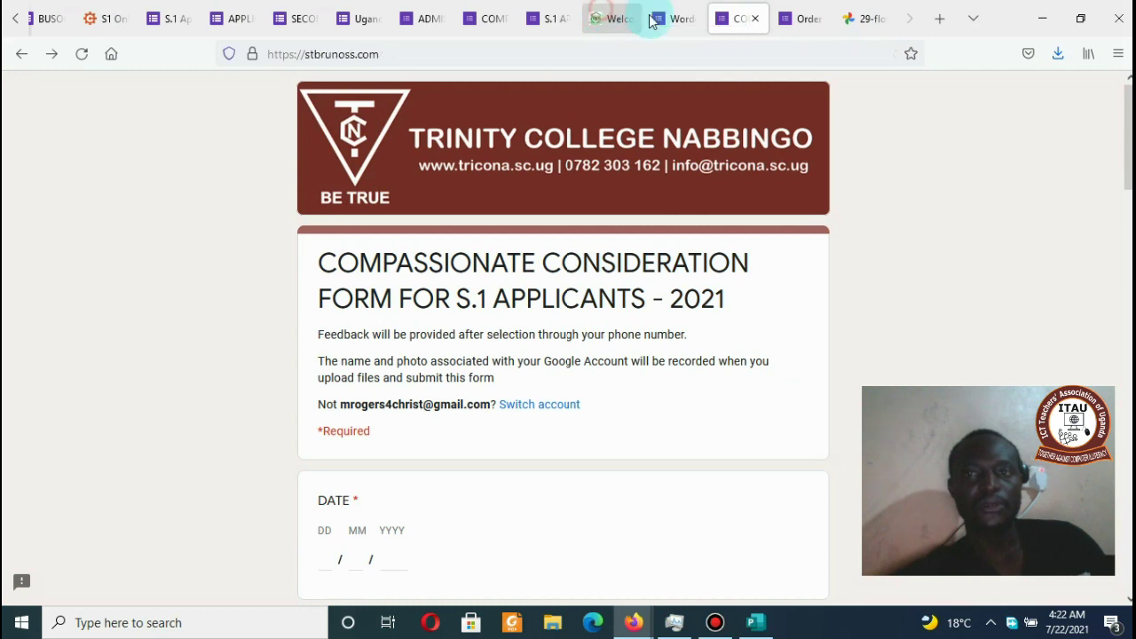
Step: Return to the S1 Admissions 2021 form and begin a new description line with "In case of any challenge, please contact us"
{"action": "left_click", "coordinate": [797, 19]}
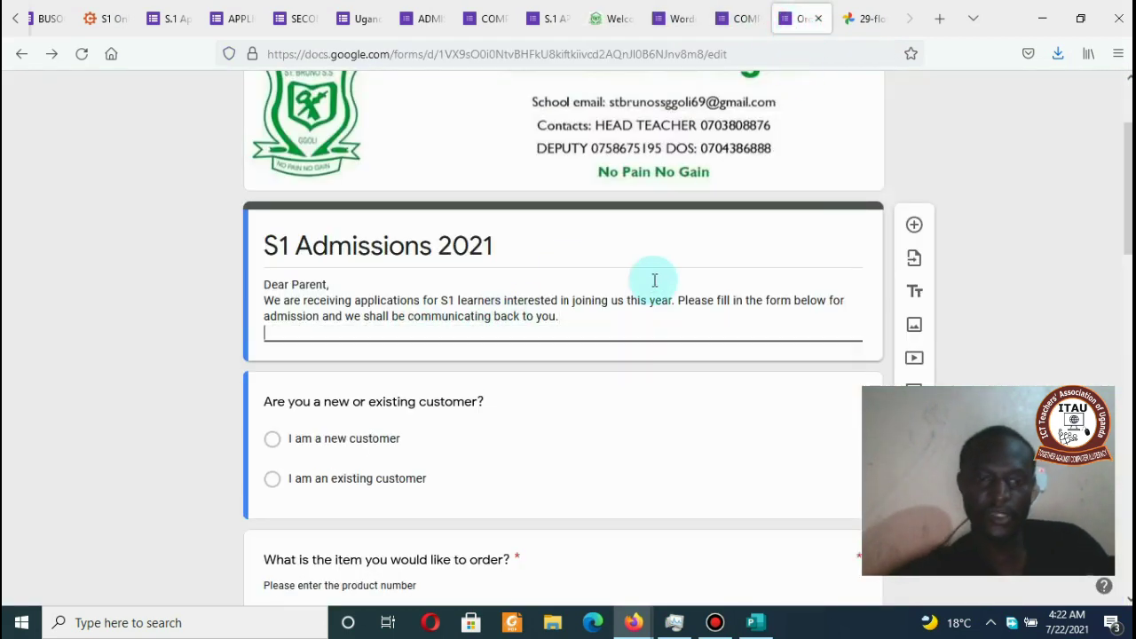
{"action": "key", "text": "Return"}
{"action": "type", "text": "I"}
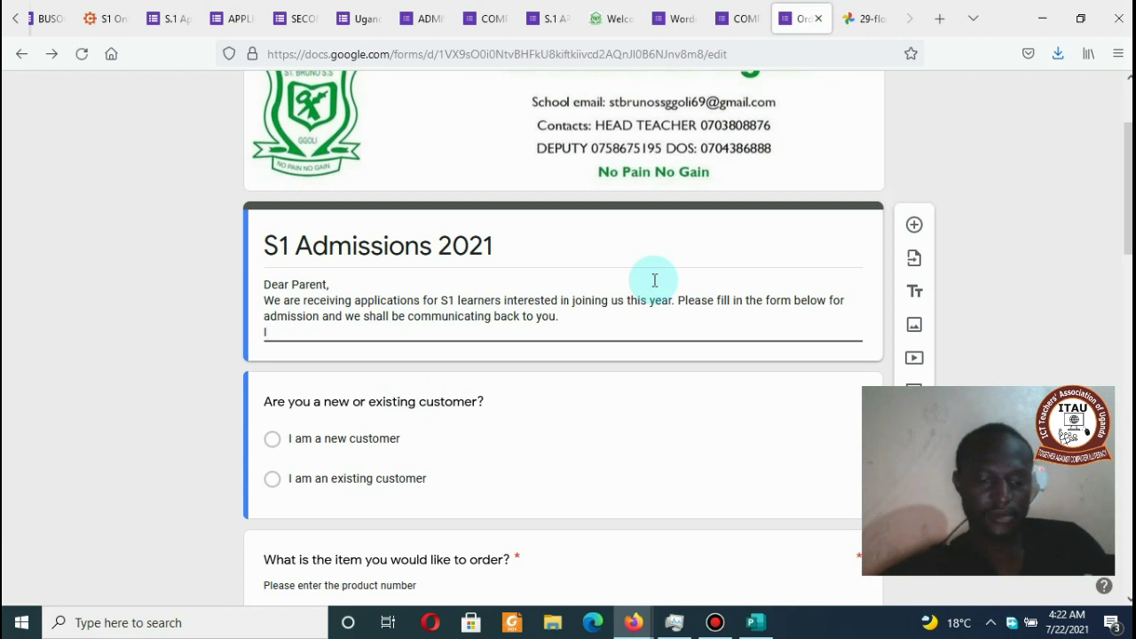
{"action": "type", "text": "n case of any challenge, please contact us"}
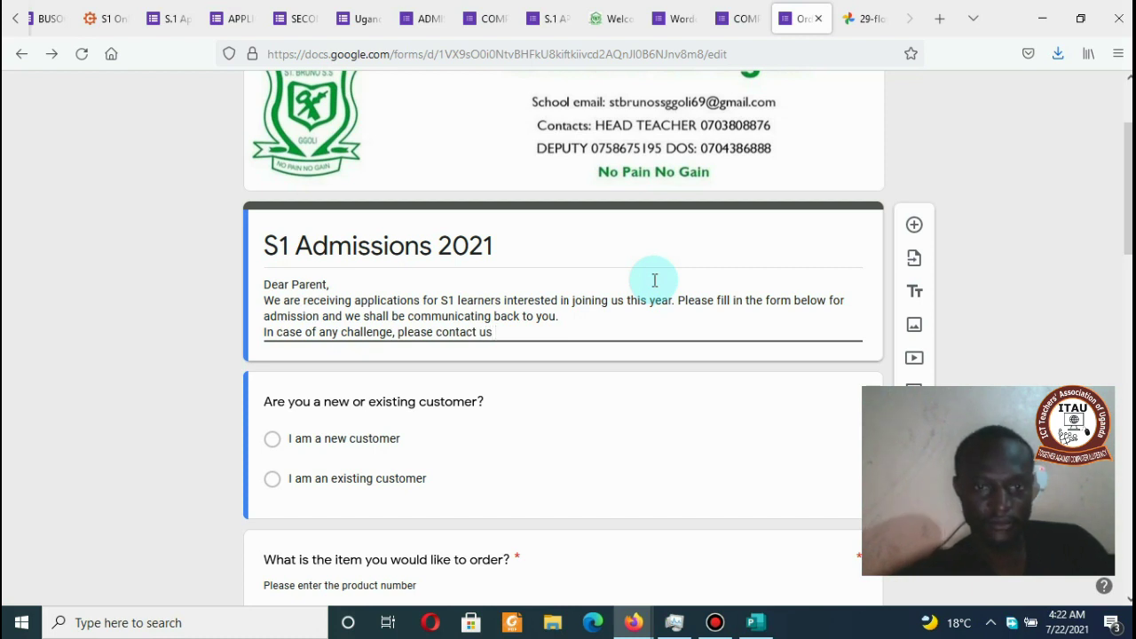
Step: Finish the contact sentence in the description with "through the following number and we shall be glad to help."
{"action": "type", "text": "an"}
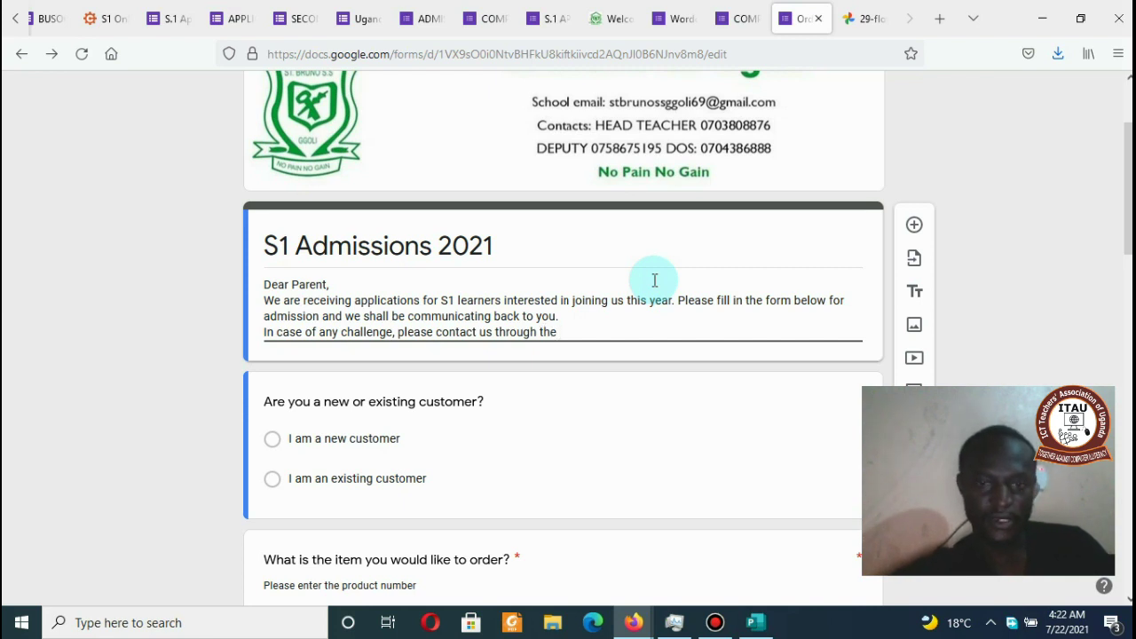
{"action": "type", "text": "followi"}
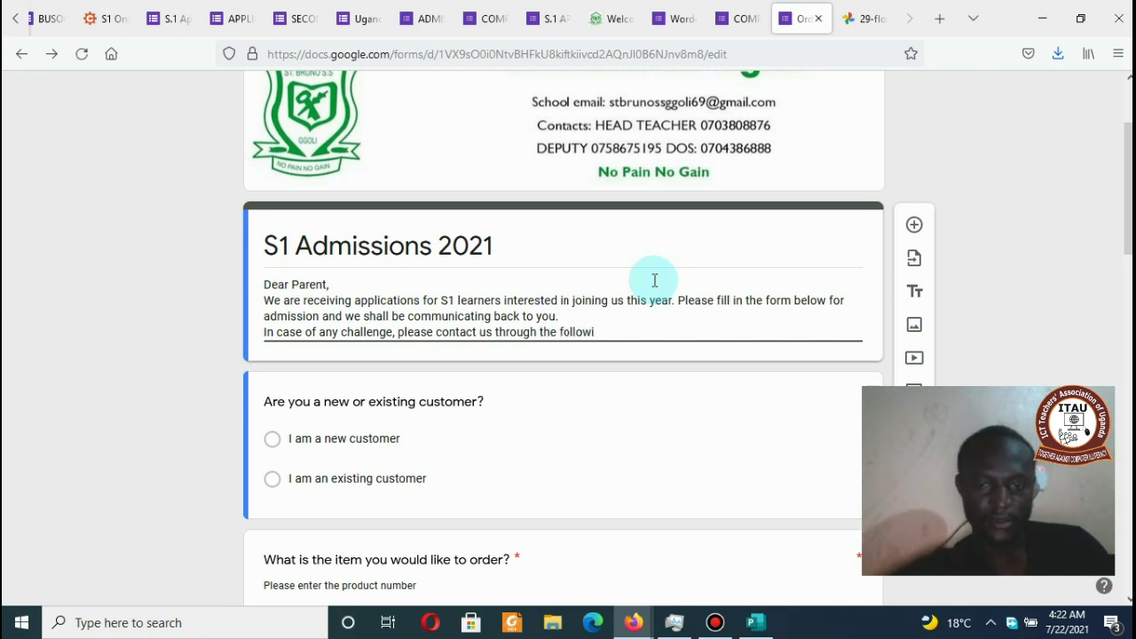
{"action": "type", "text": "ng number and we shall be glad to h"}
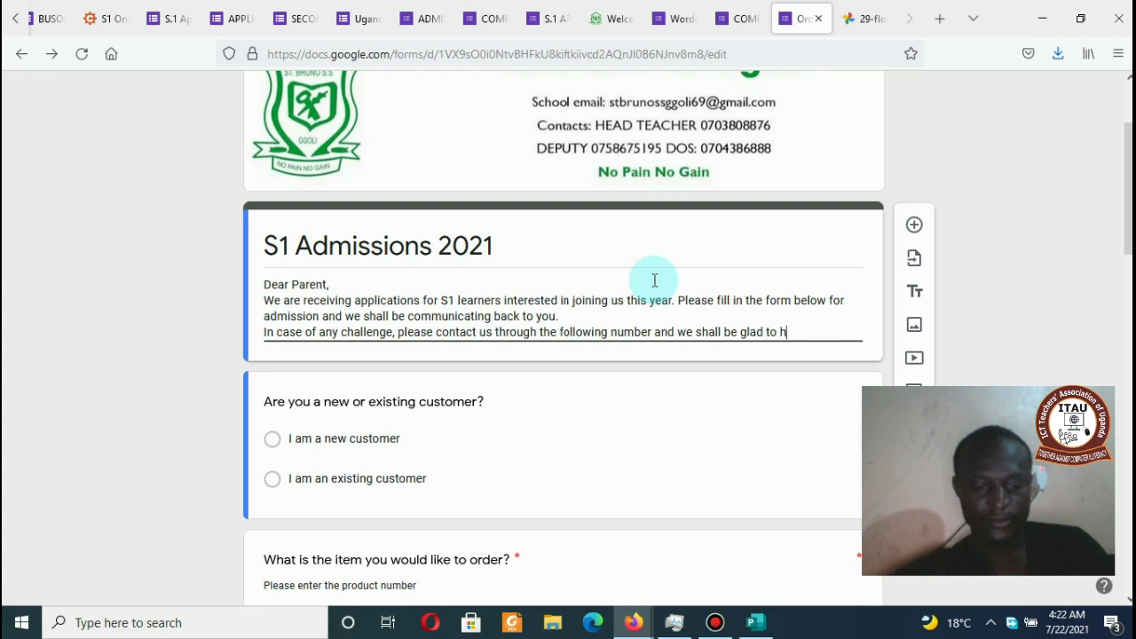
{"action": "type", "text": "p"}
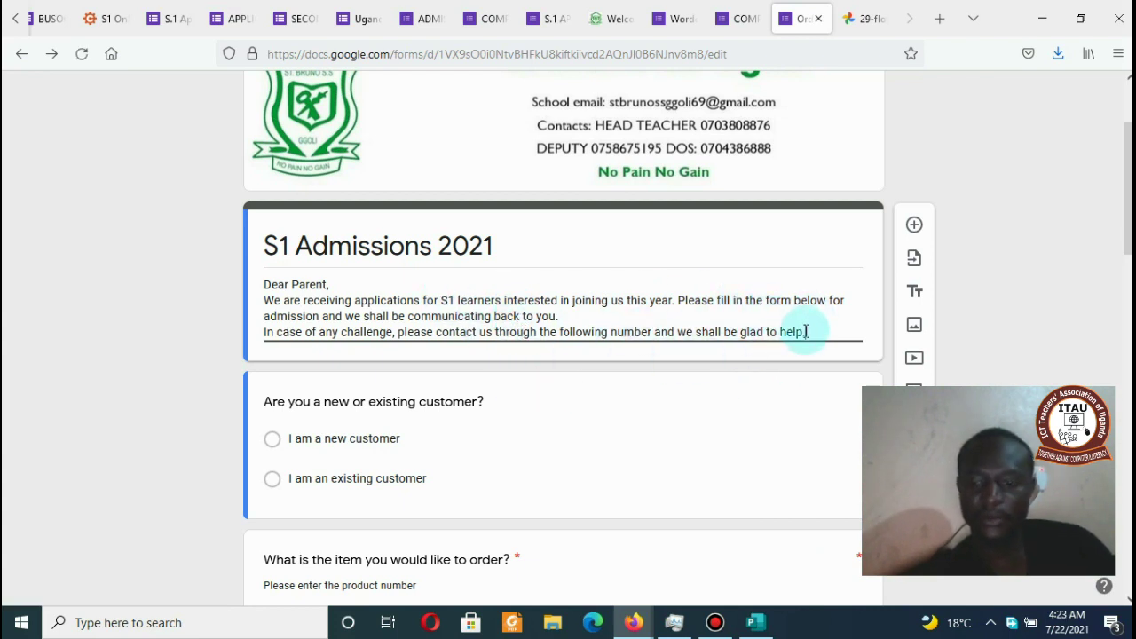
Step: Start another line in the form description and bring up the contact details on the St. Bruno school website
{"action": "key", "text": "Return"}
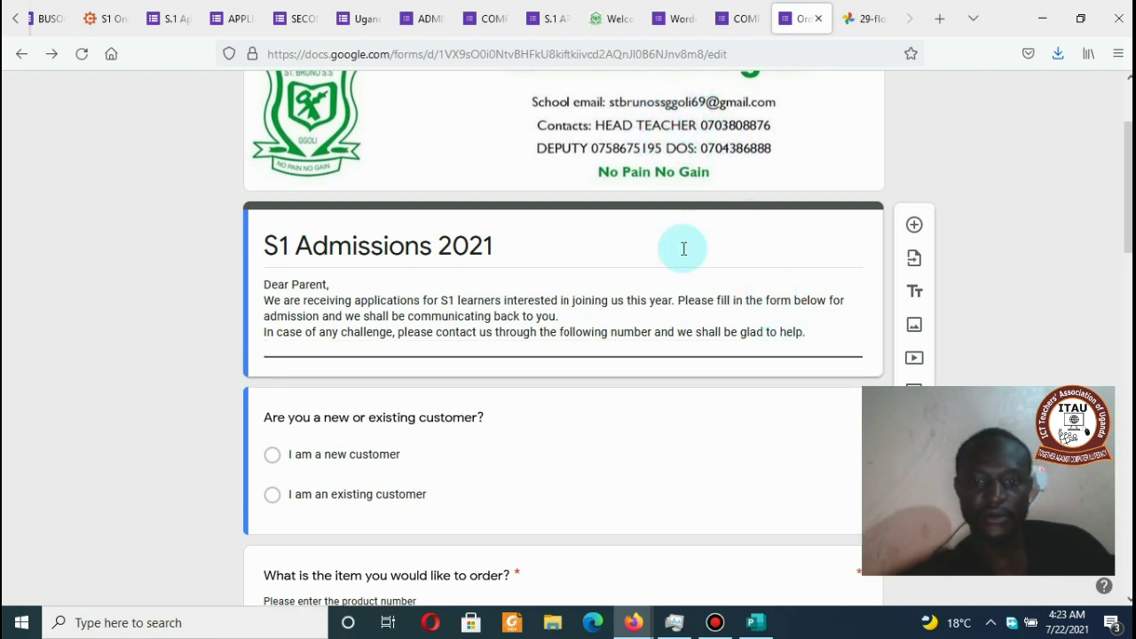
{"action": "left_click", "coordinate": [614, 17]}
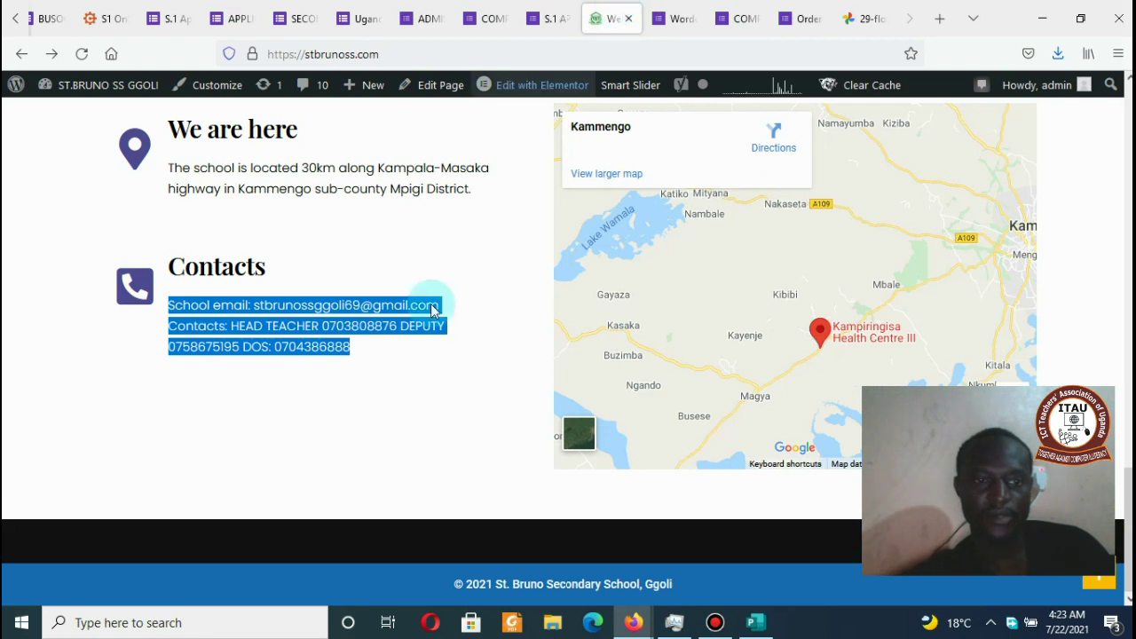
Step: Paste the school's copied email and phone contacts at the end of the S1 Admissions 2021 form description
{"action": "left_click", "coordinate": [795, 18]}
{"action": "key", "text": "ctrl+v"}
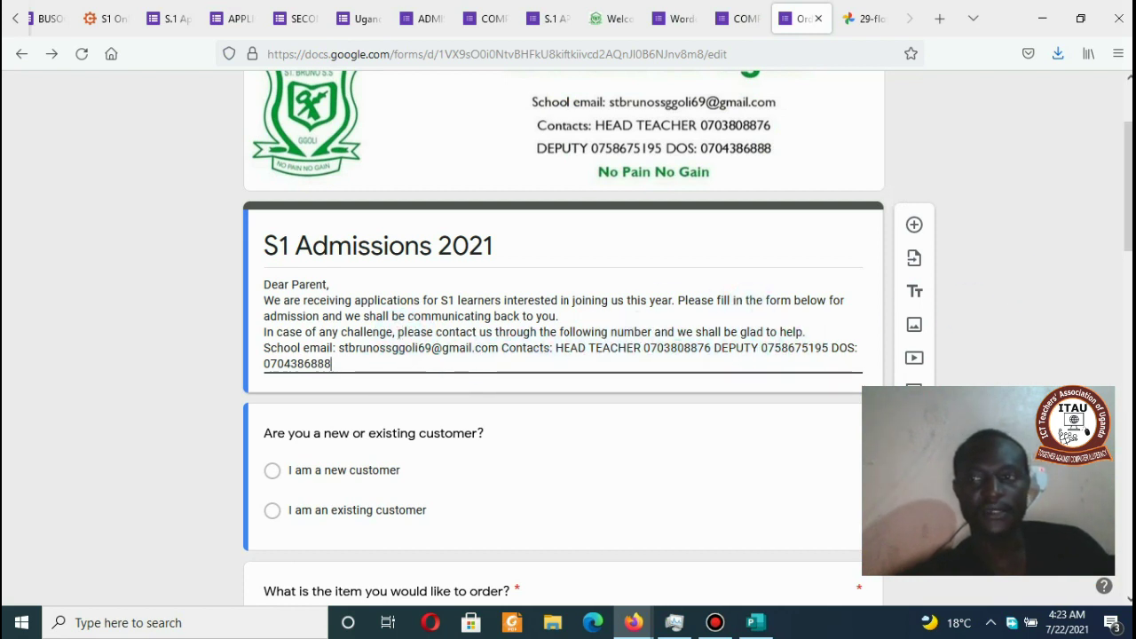
Step: Retitle the new-or-existing-customer question "Students Name" and change its answer type to Short answer
{"action": "left_click_drag", "start_coordinate": [1128, 209], "coordinate": [1128, 273]}
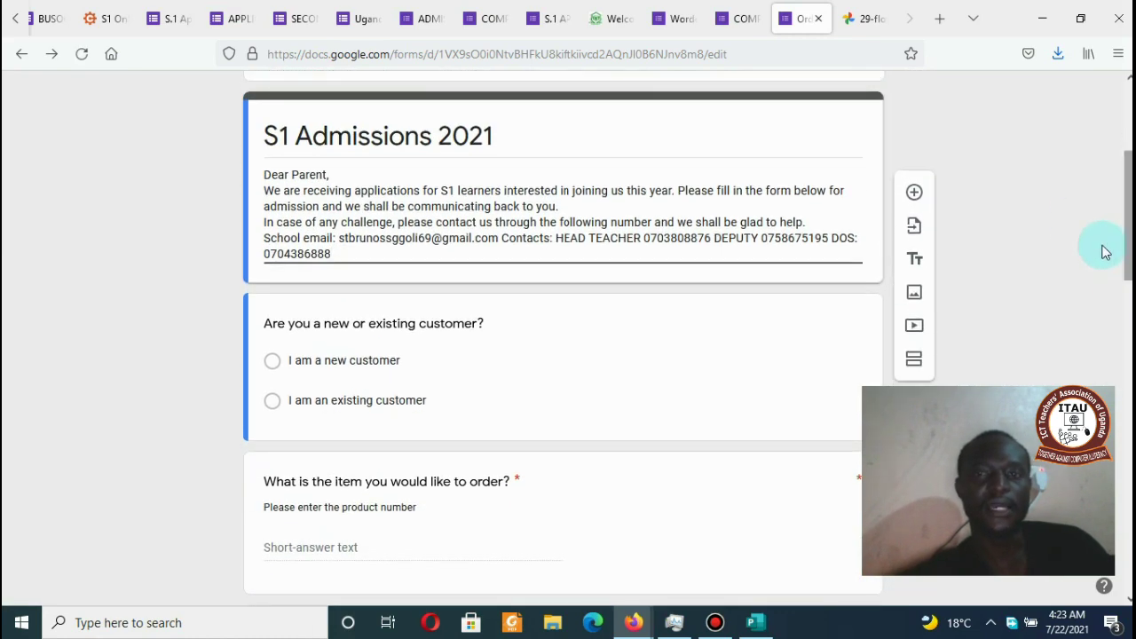
{"action": "left_click", "coordinate": [674, 324]}
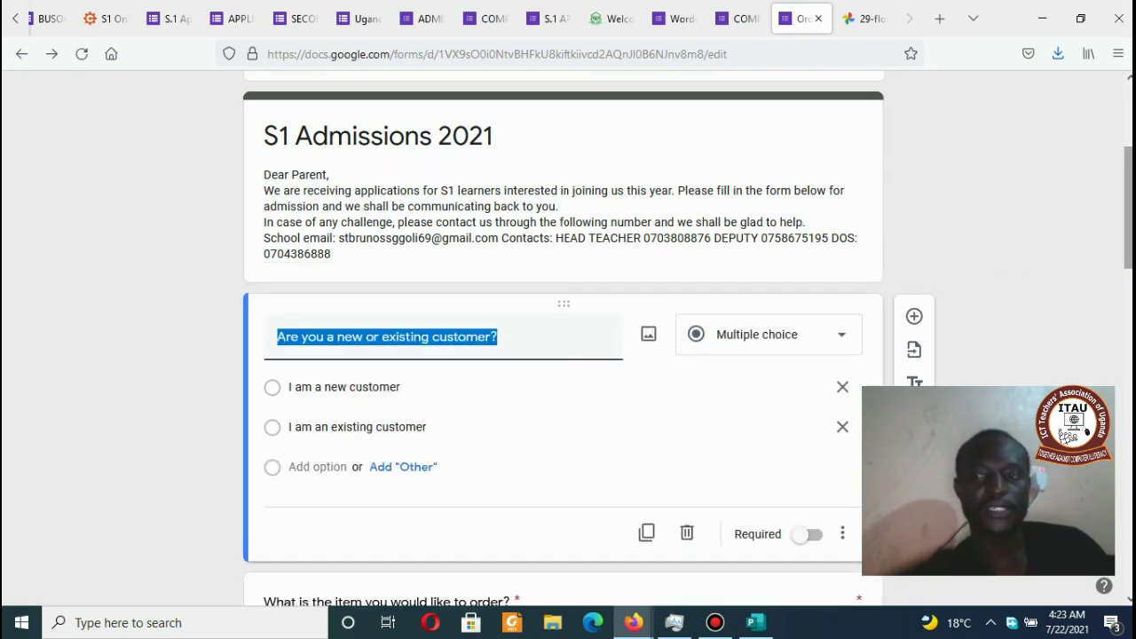
{"action": "scroll", "coordinate": [1125, 222], "scroll_direction": "down", "scroll_amount": 2}
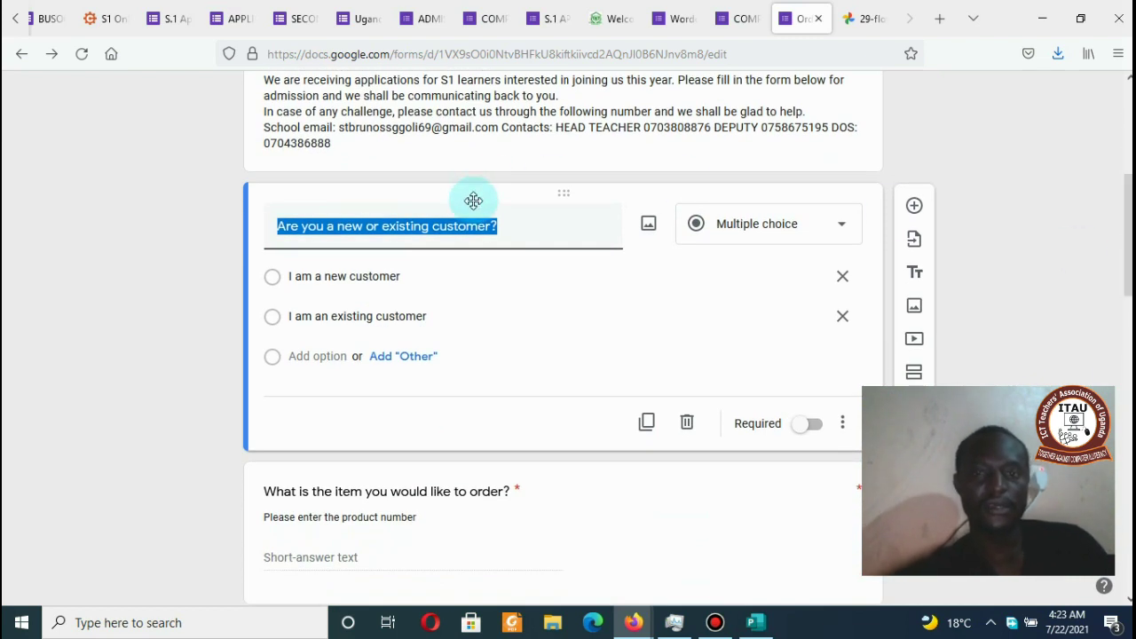
{"action": "type", "text": "S"}
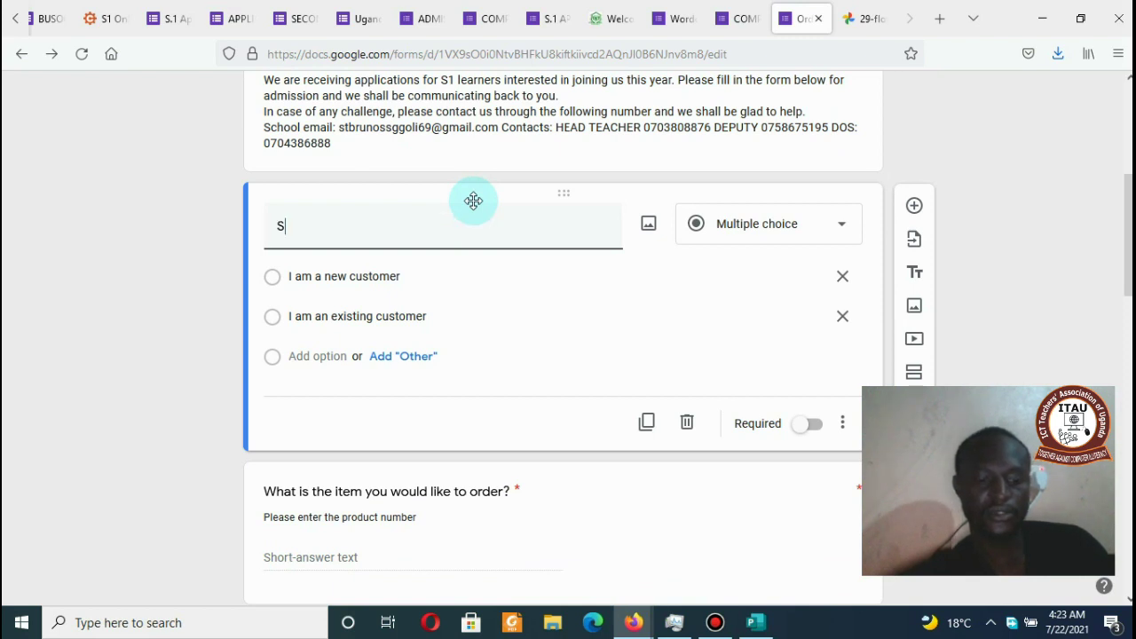
{"action": "type", "text": "tuden"}
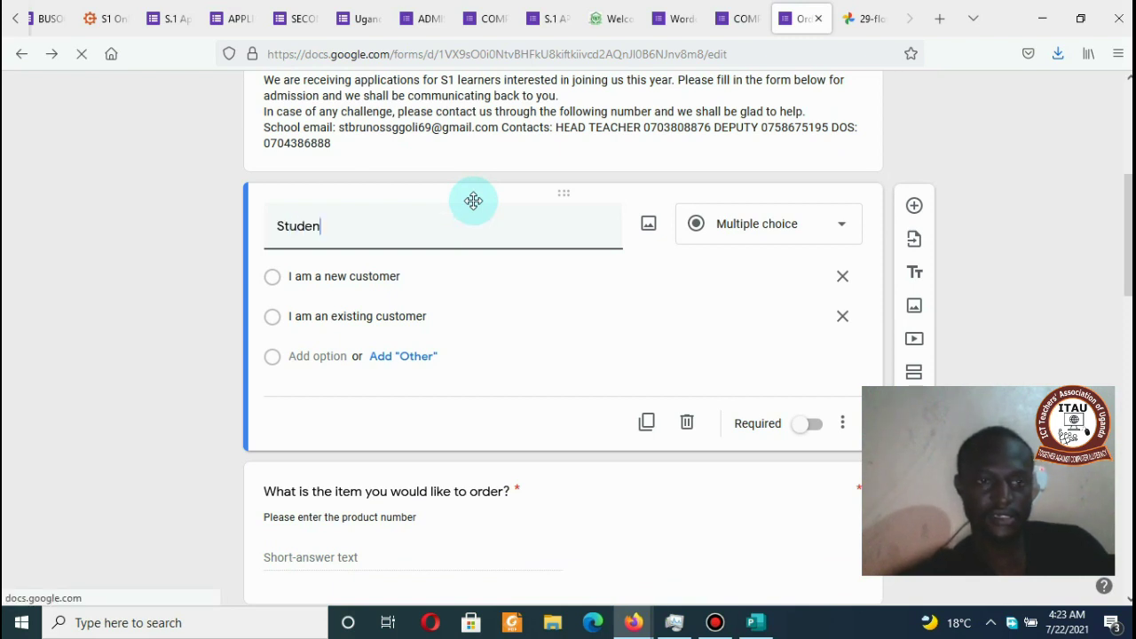
{"action": "type", "text": "ts Name"}
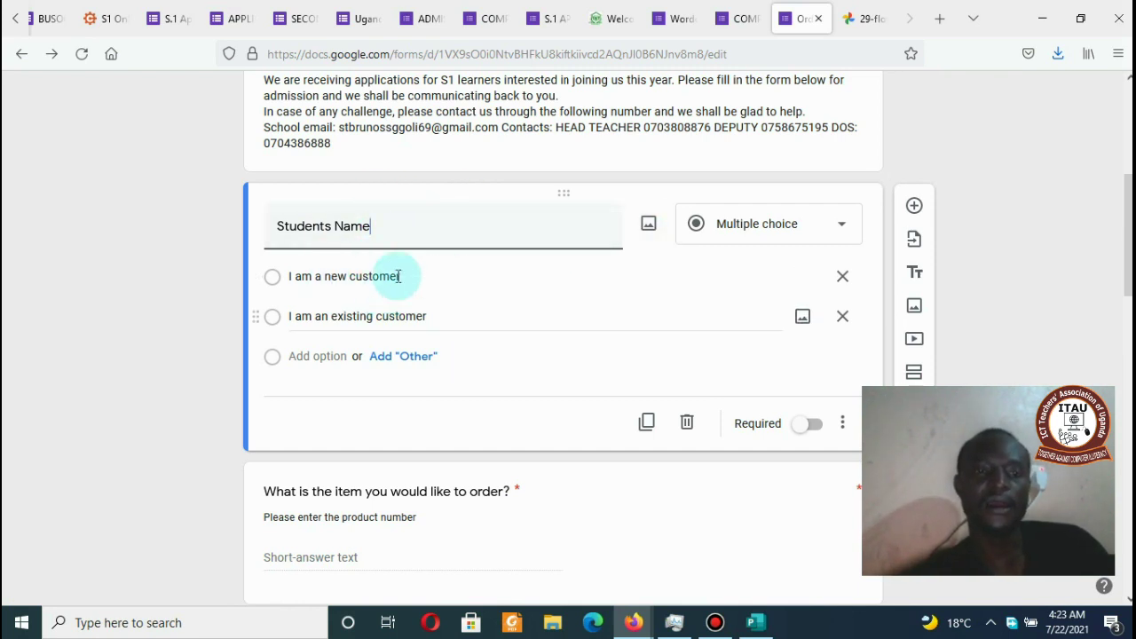
{"action": "left_click", "coordinate": [721, 229]}
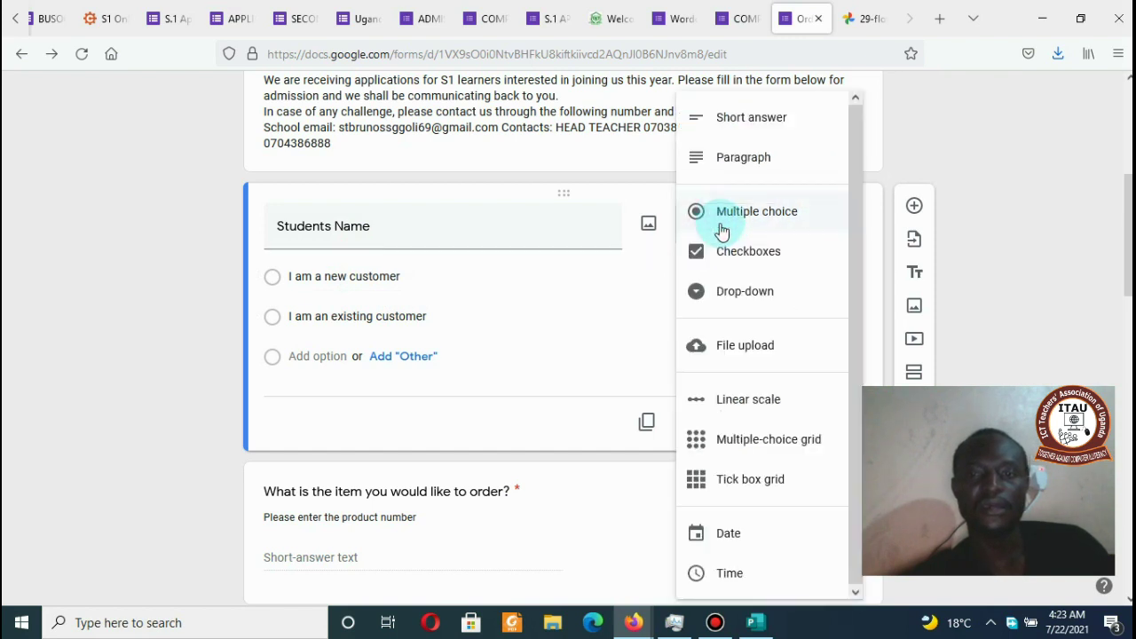
{"action": "left_click", "coordinate": [752, 119]}
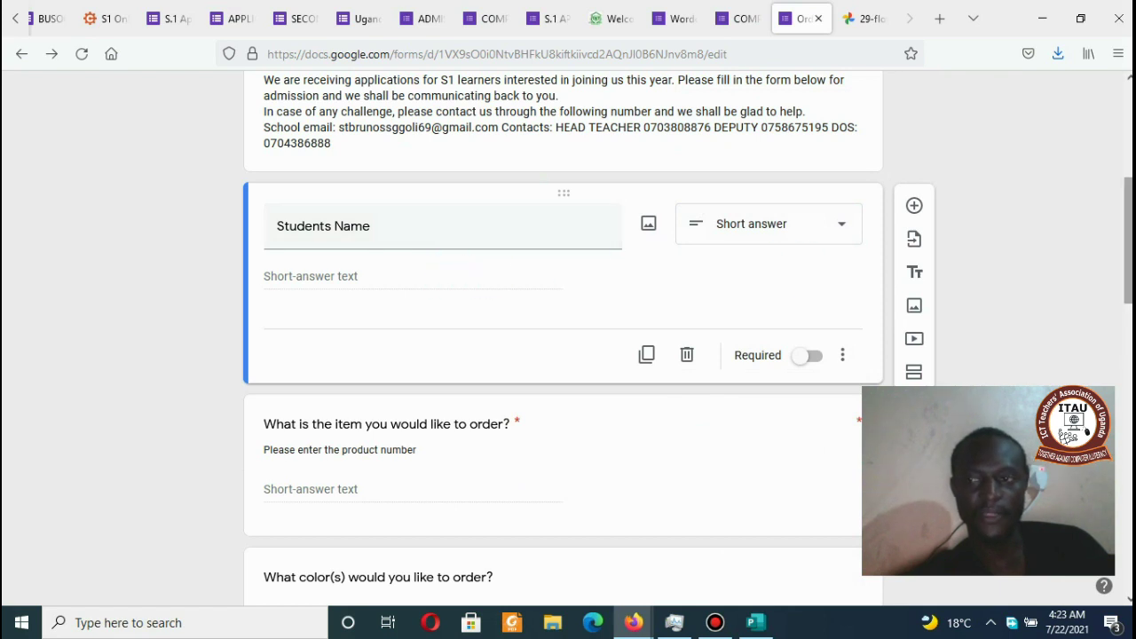
Step: Retitle the question about the item to order "Gender" and change its answer type to Multiple choice
{"action": "scroll", "coordinate": [710, 284], "scroll_direction": "down", "scroll_amount": 2}
{"action": "left_click", "coordinate": [659, 302]}
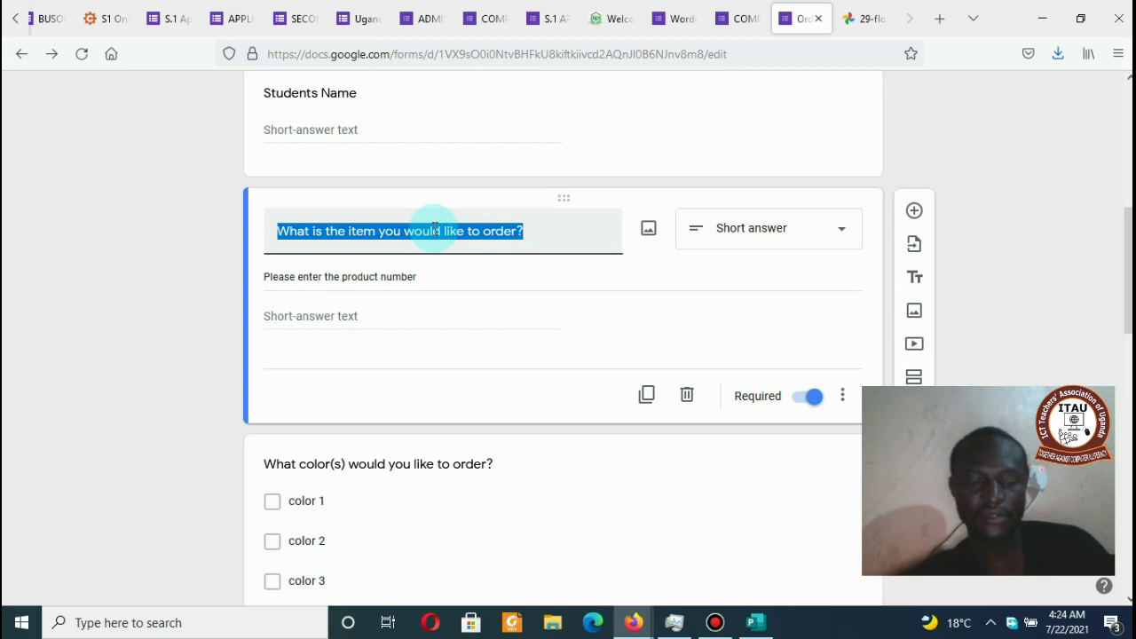
{"action": "type", "text": "e"}
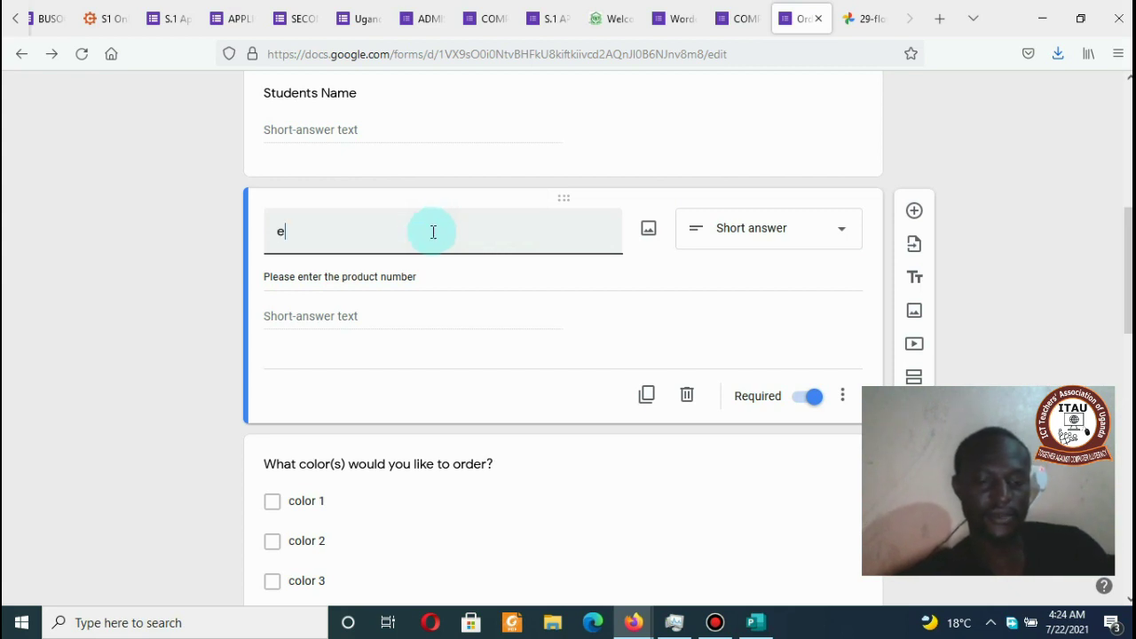
{"action": "type", "text": "n"}
{"action": "key", "text": "BackSpace"}
{"action": "key", "text": "BackSpace"}
{"action": "type", "text": "Gender"}
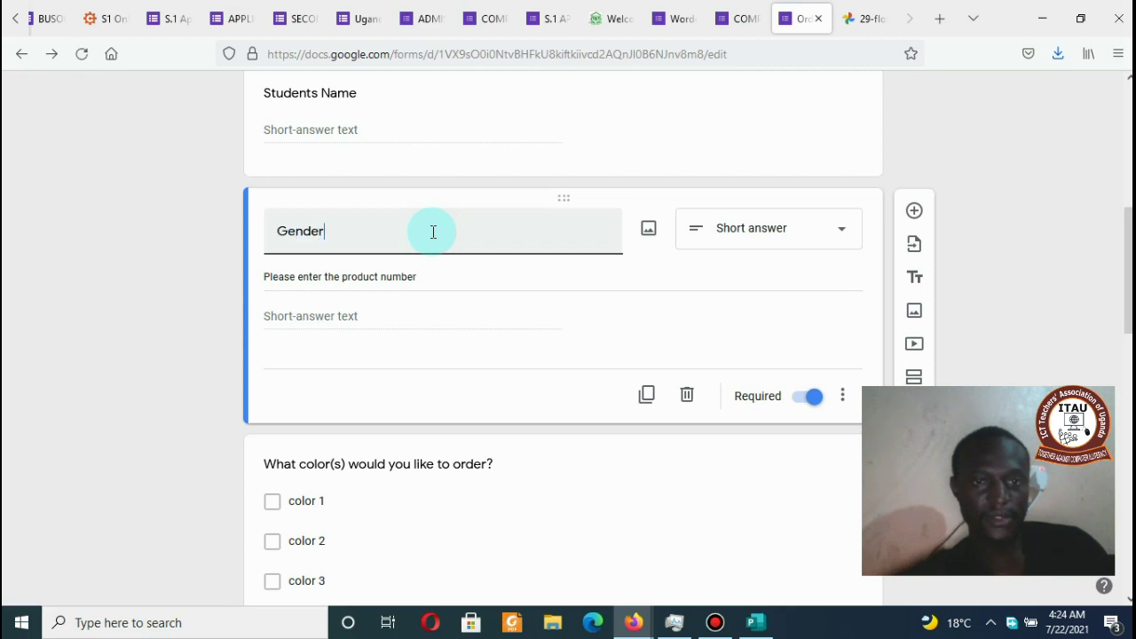
{"action": "left_click", "coordinate": [698, 231]}
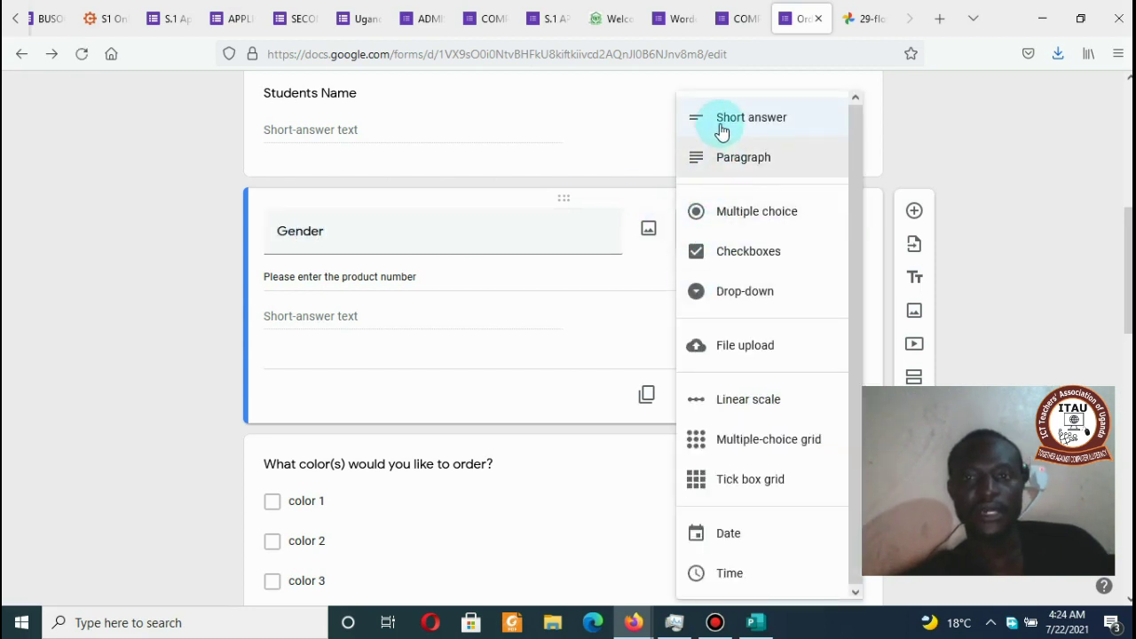
{"action": "left_click", "coordinate": [725, 211]}
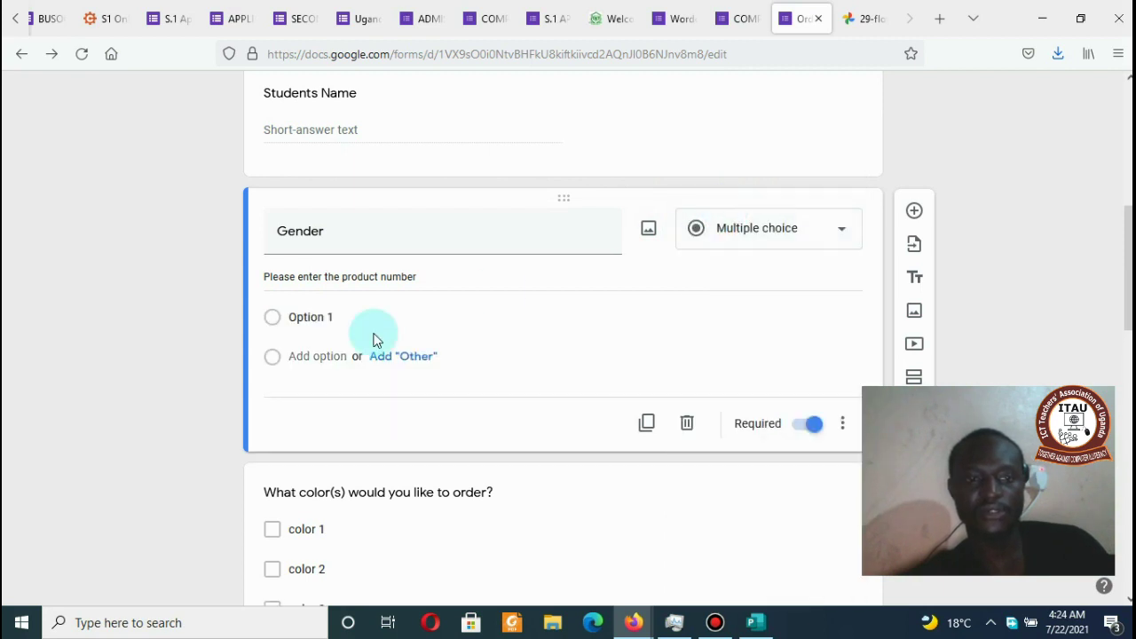
Step: Give the Gender question the two answer options "Female" and "Male"
{"action": "left_click", "coordinate": [330, 317]}
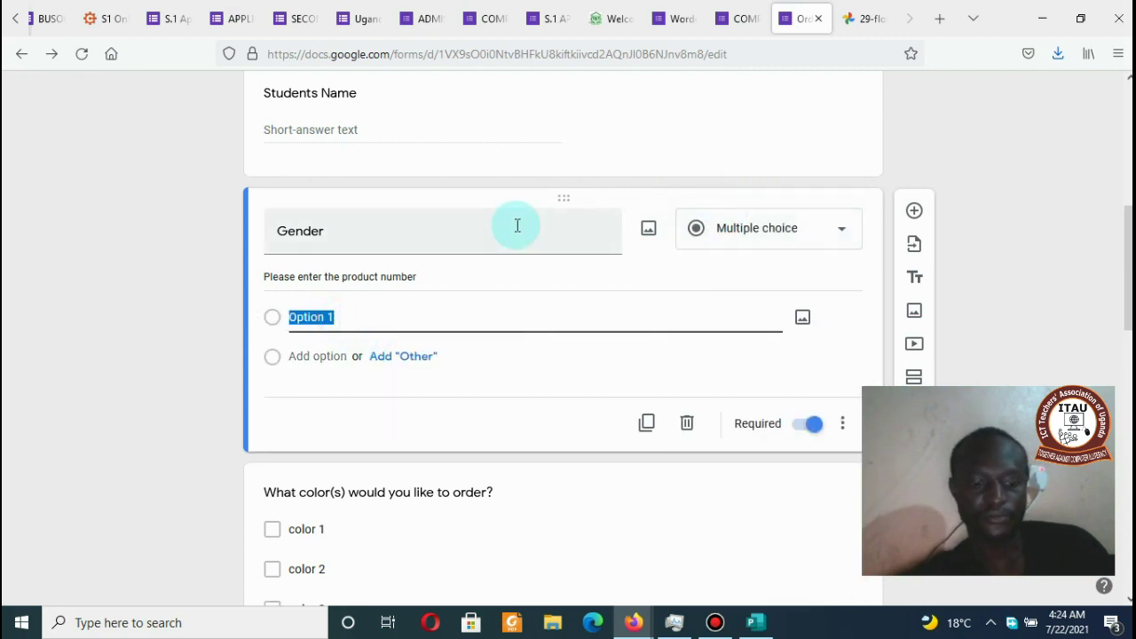
{"action": "type", "text": "Female"}
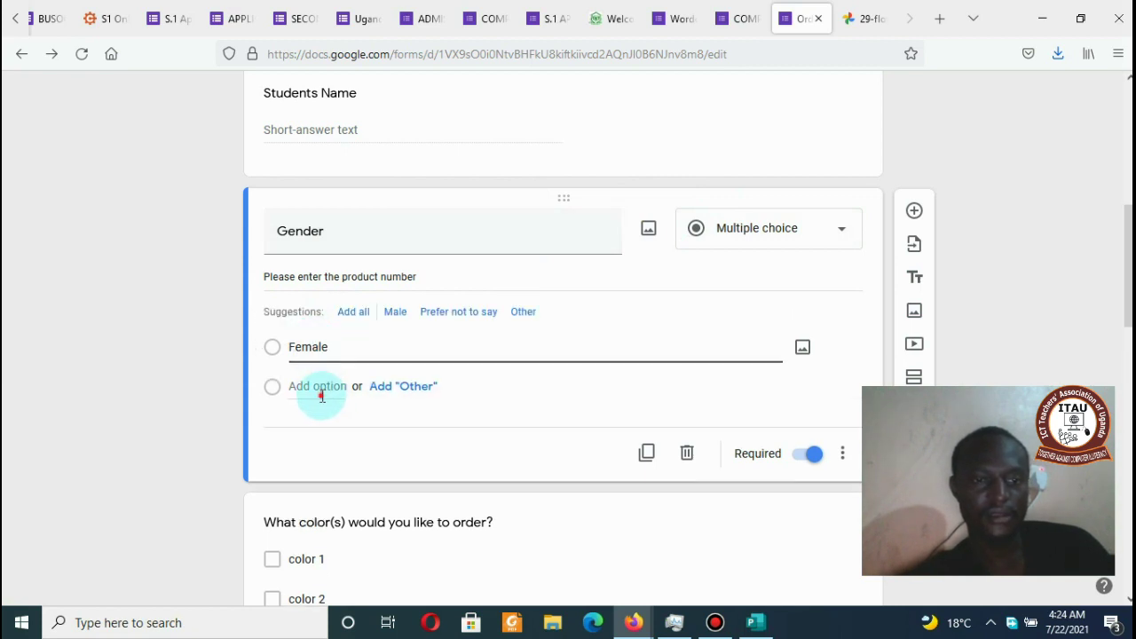
{"action": "left_click", "coordinate": [321, 391]}
{"action": "type", "text": "Male"}
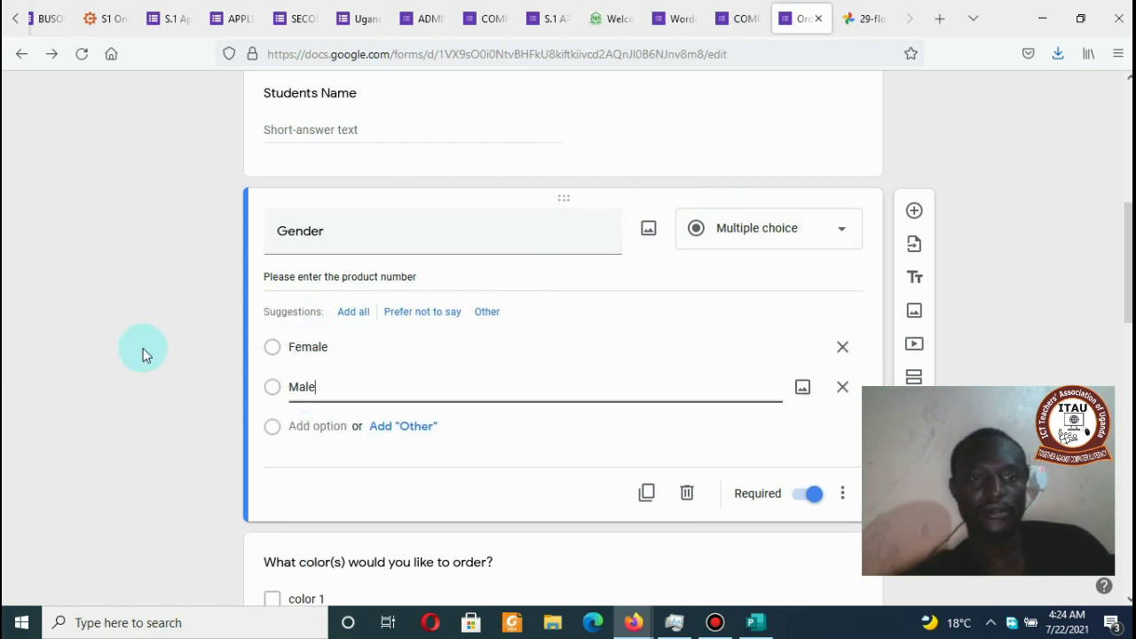
{"action": "left_click", "coordinate": [143, 348]}
Step: Open the color question's title for editing and consult the existing S.1 application form for the field to ask for
{"action": "scroll", "coordinate": [716, 263], "scroll_direction": "down", "scroll_amount": 4}
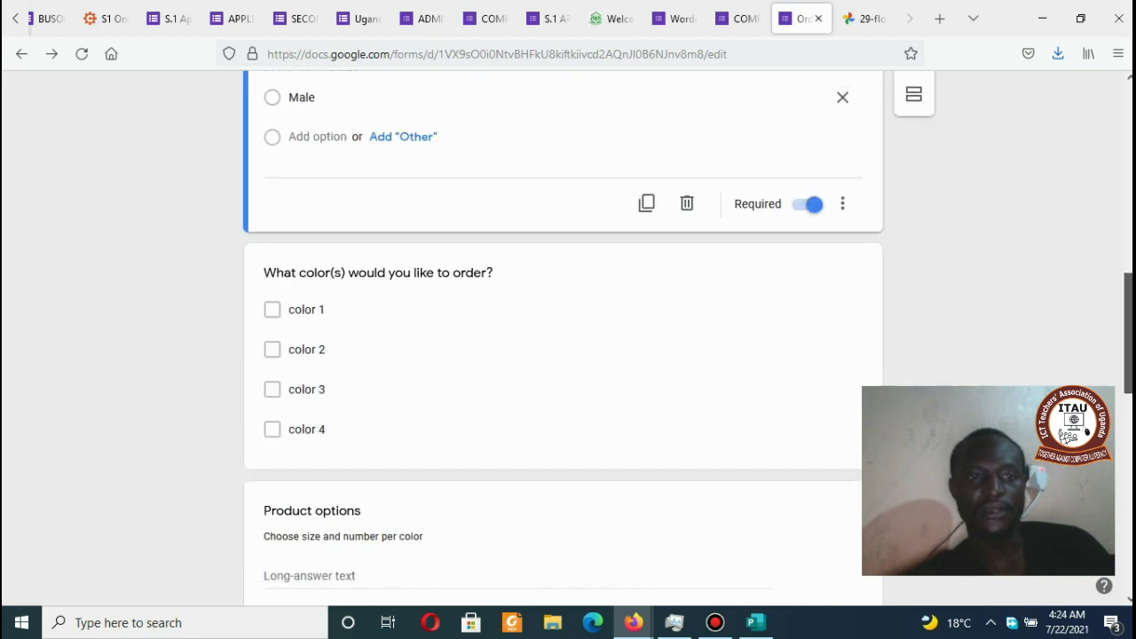
{"action": "left_click", "coordinate": [717, 264]}
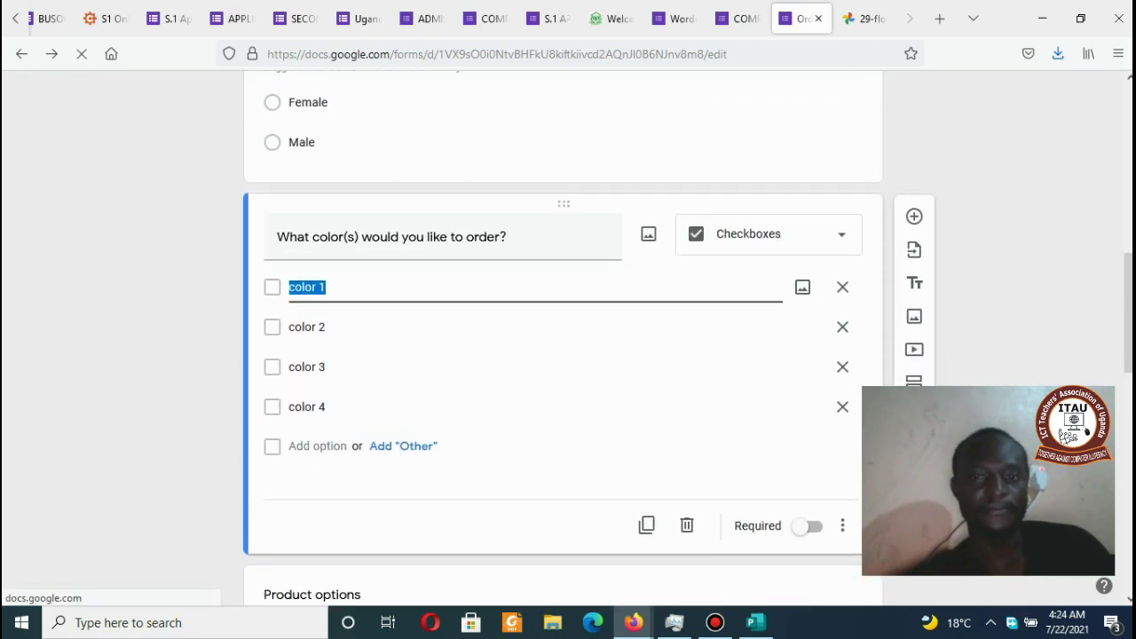
{"action": "left_click", "coordinate": [629, 283]}
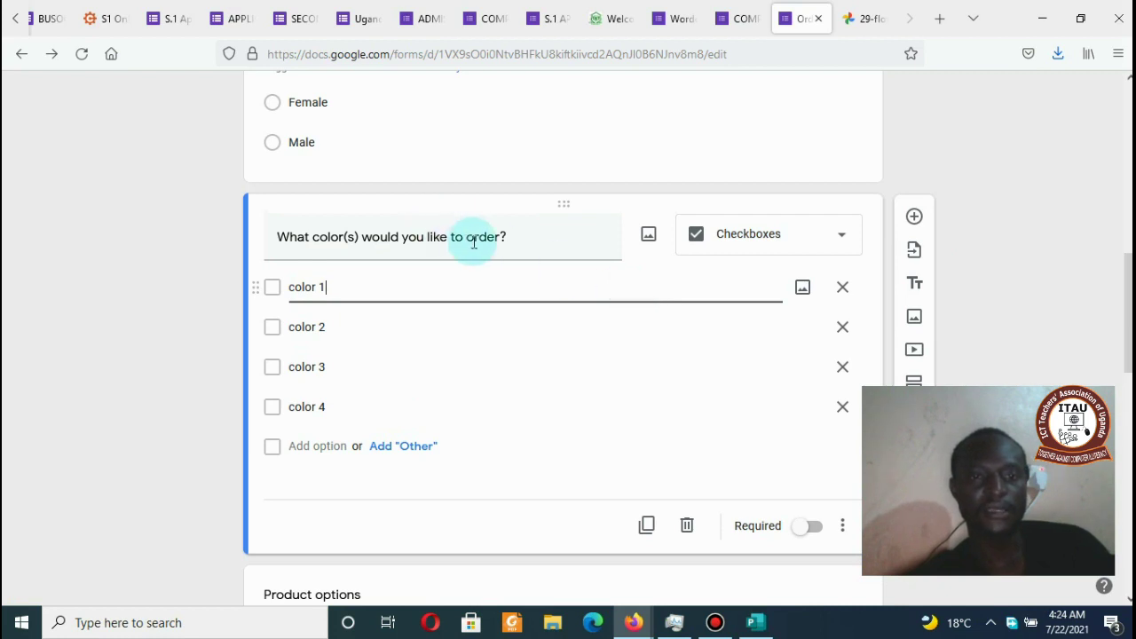
{"action": "triple_click", "coordinate": [521, 240]}
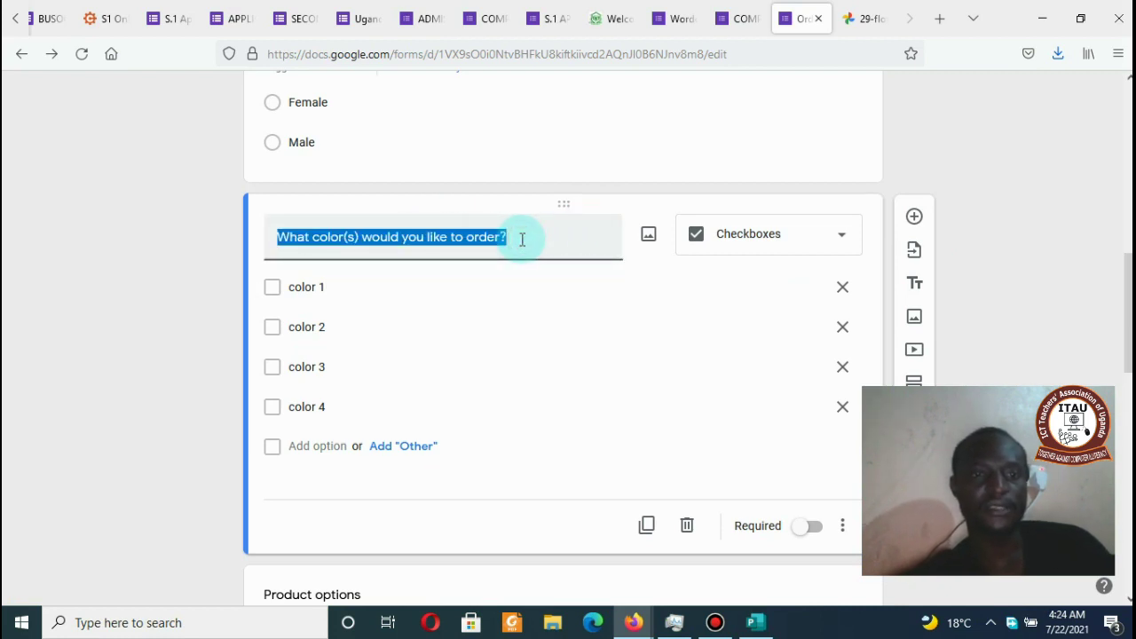
{"action": "left_click", "coordinate": [160, 17]}
{"action": "scroll", "coordinate": [462, 137], "scroll_direction": "down", "scroll_amount": 5}
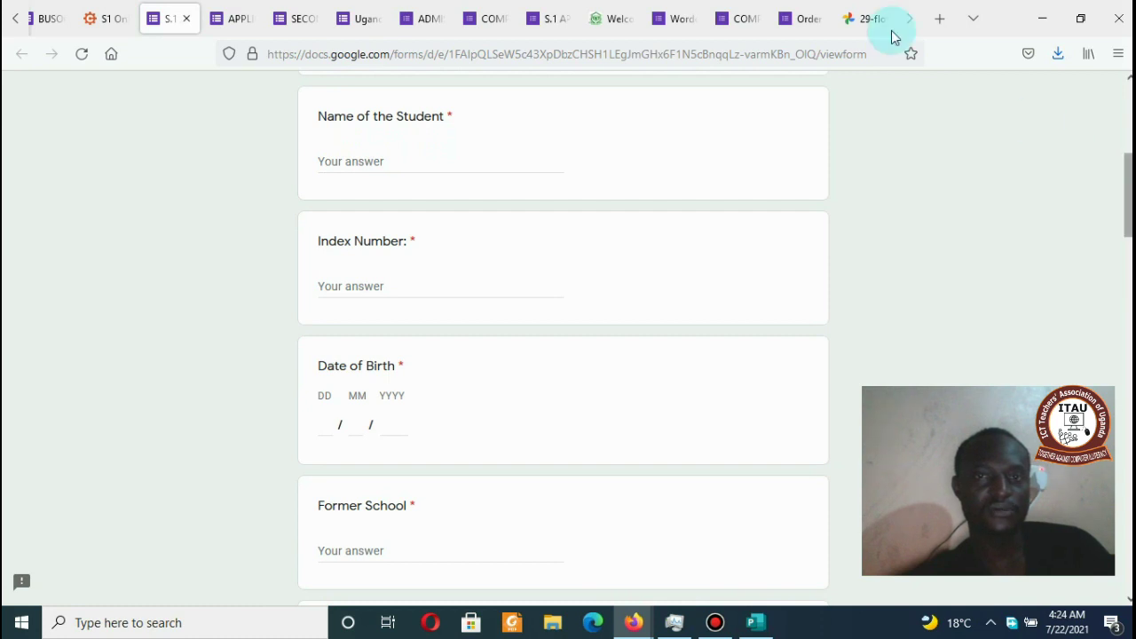
{"action": "mouse_move", "coordinate": [532, 8]}
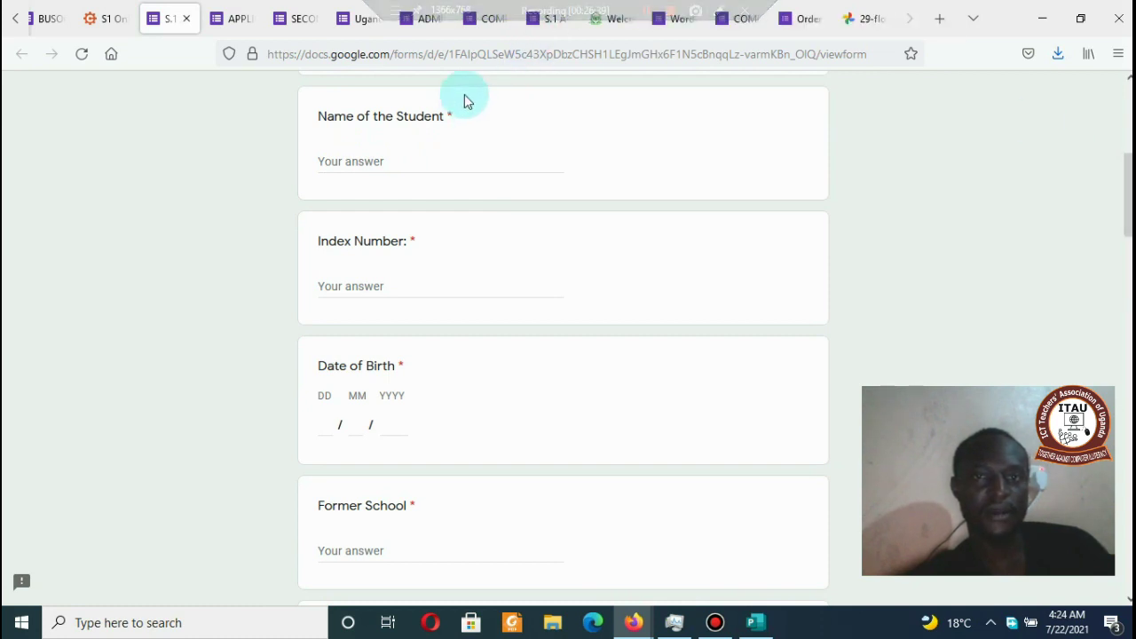
Step: Back in the order form, retitle the color question "PLE Index Number" and change its answer type to Short answer
{"action": "left_click", "coordinate": [809, 21]}
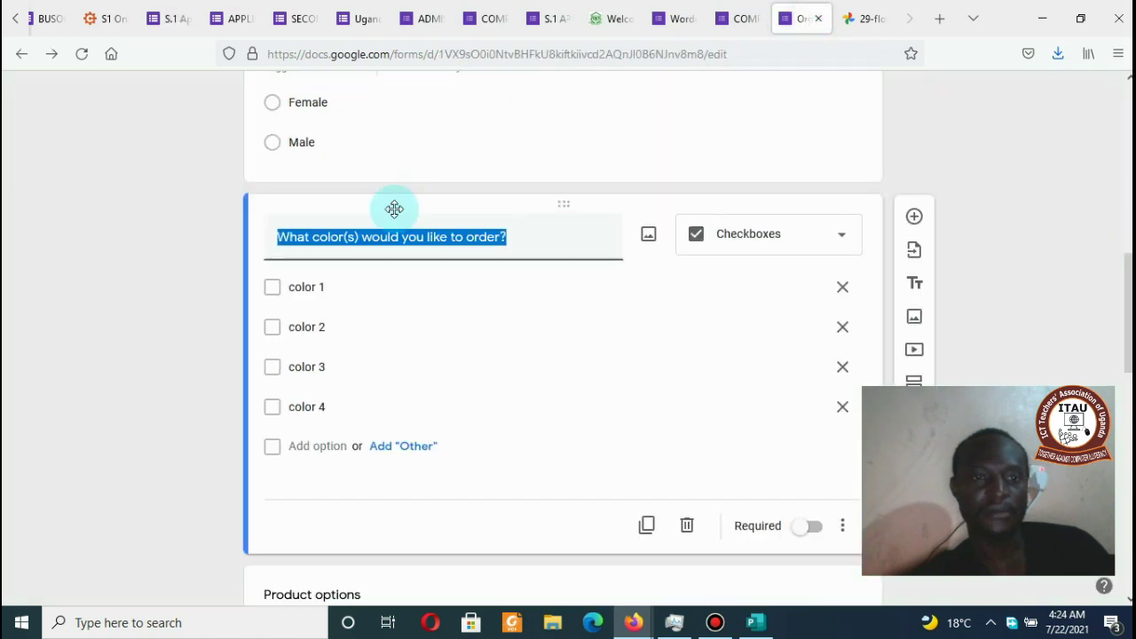
{"action": "type", "text": "Inde"}
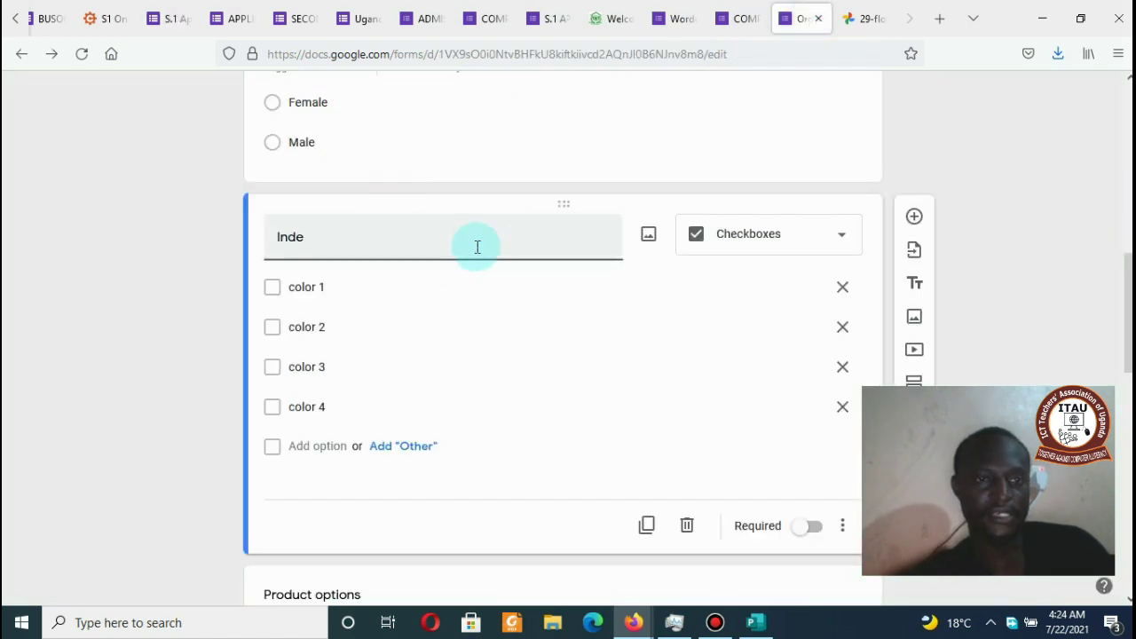
{"action": "type", "text": "x"}
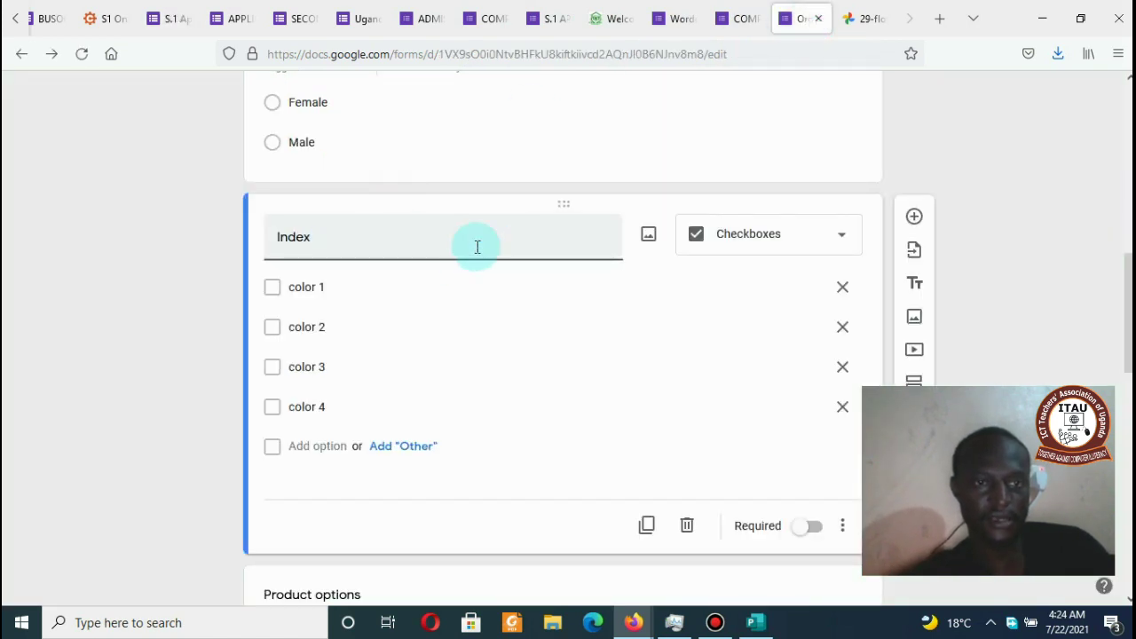
{"action": "key", "text": "Home"}
{"action": "type", "text": "PLE"}
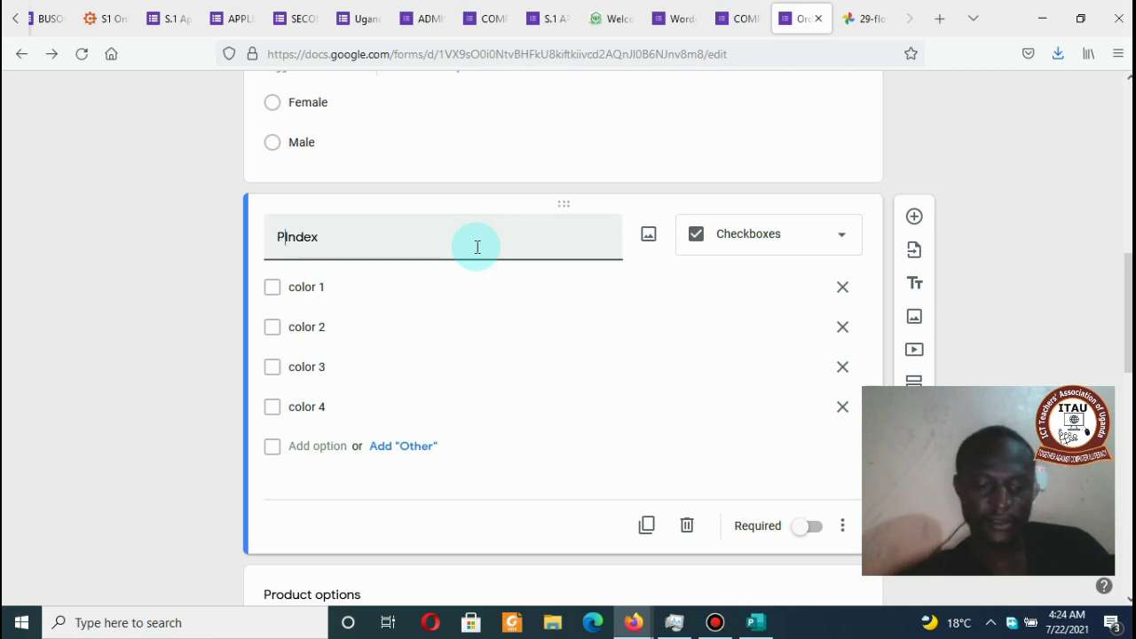
{"action": "left_click", "coordinate": [430, 230]}
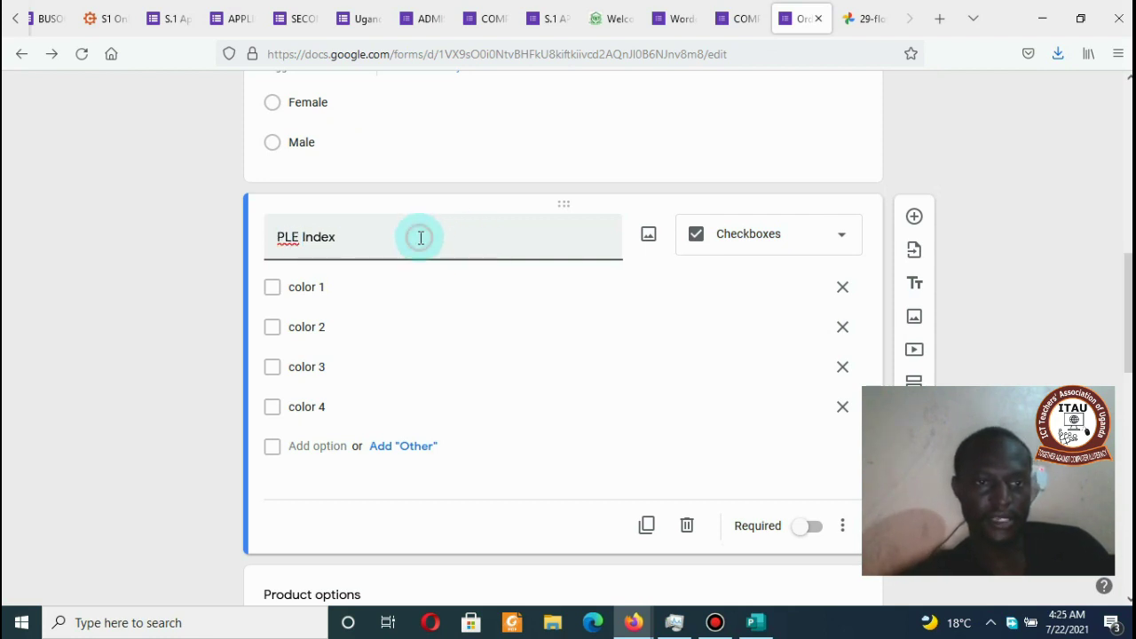
{"action": "type", "text": "Num"}
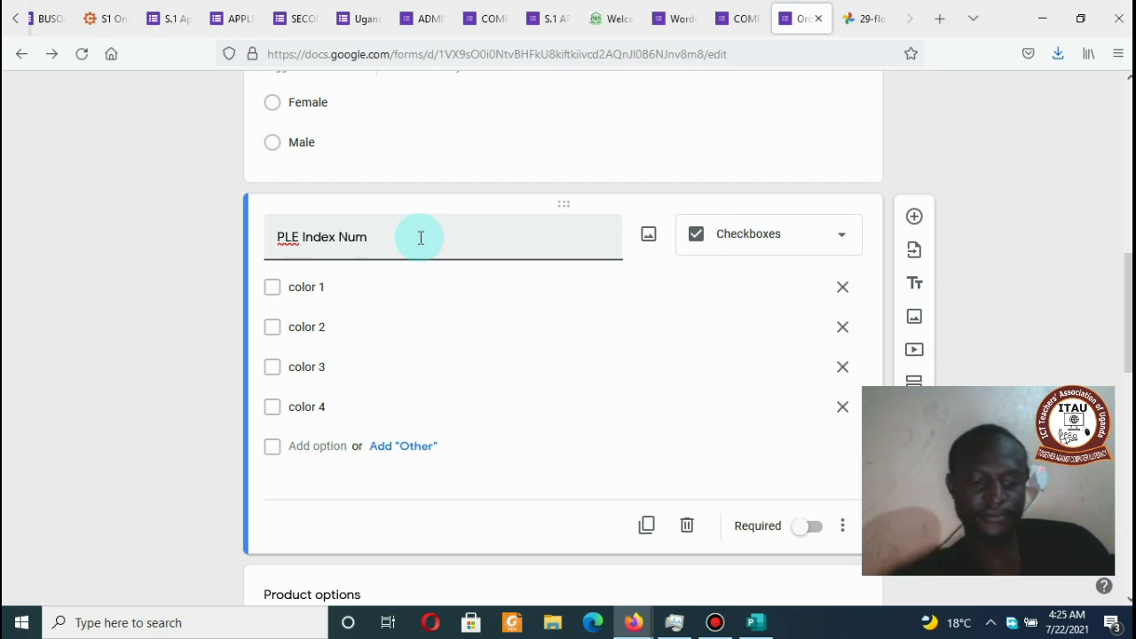
{"action": "type", "text": "ber"}
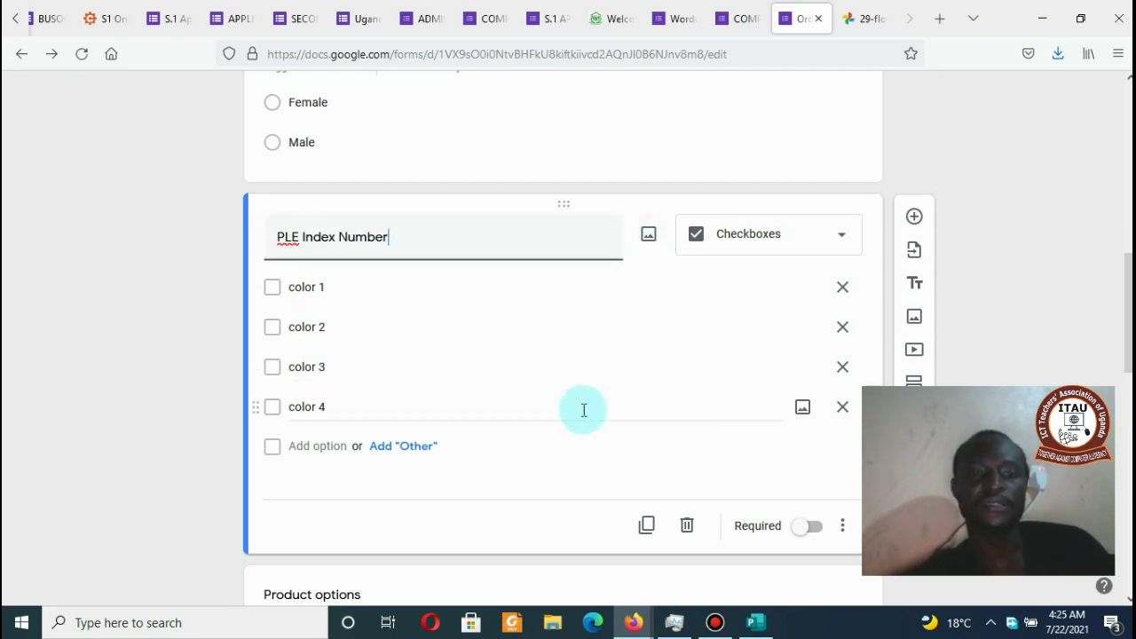
{"action": "left_click", "coordinate": [781, 237]}
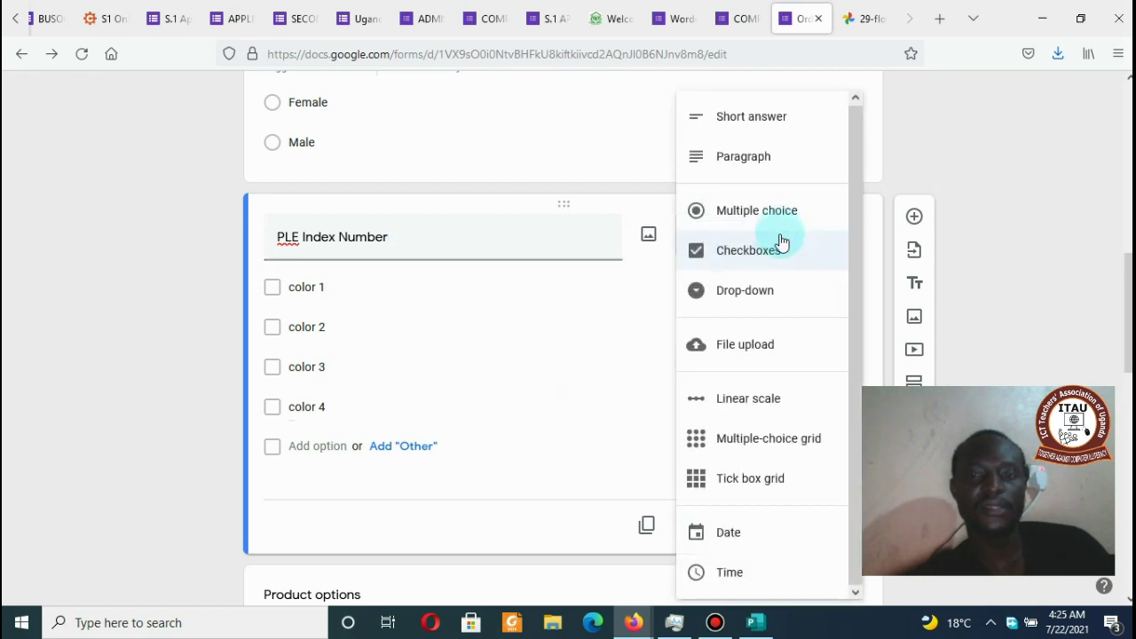
{"action": "left_click", "coordinate": [760, 118]}
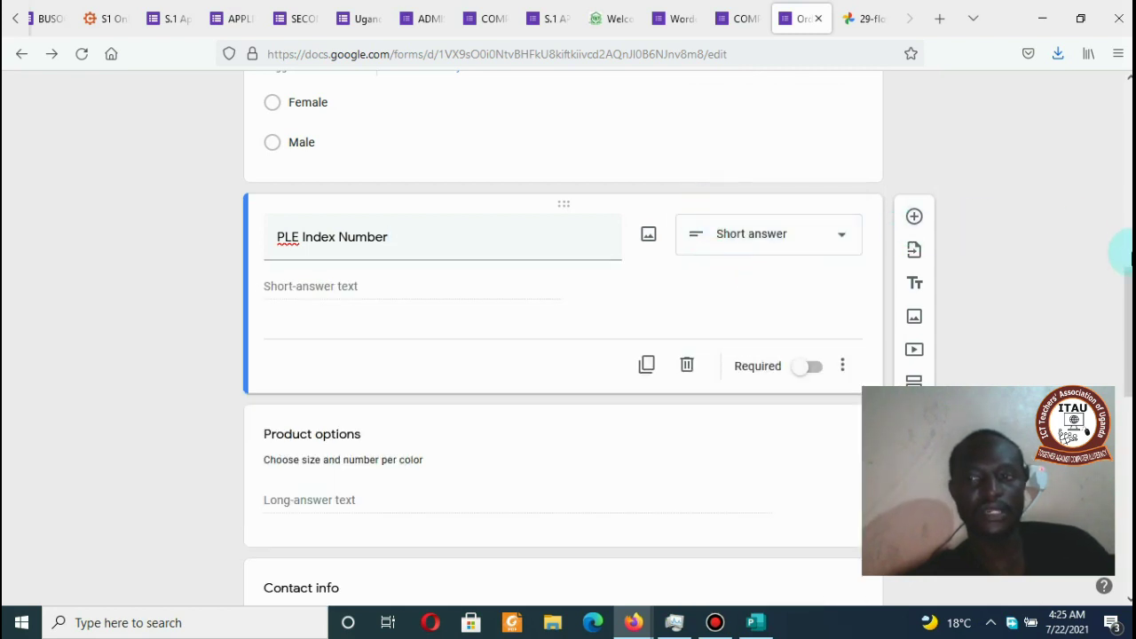
Step: Check the Uganda Martyrs S.S Namugongo, Elite High School Entebbe and S.1 application forms for the next student detail to ask for
{"action": "scroll", "coordinate": [1125, 251], "scroll_direction": "down", "scroll_amount": 5}
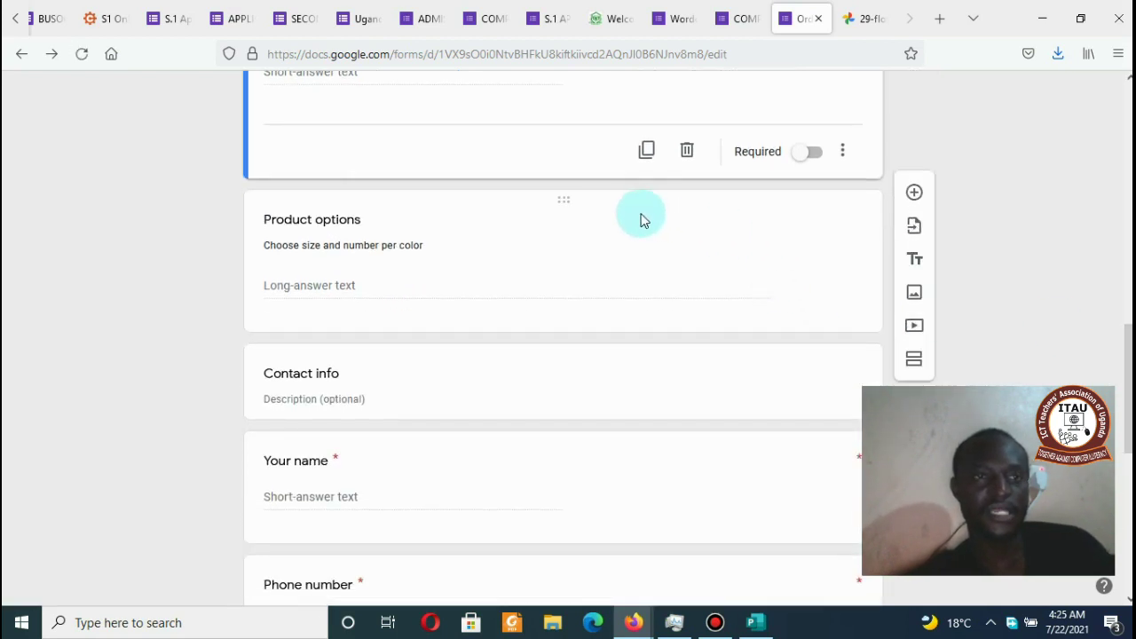
{"action": "left_click", "coordinate": [355, 18]}
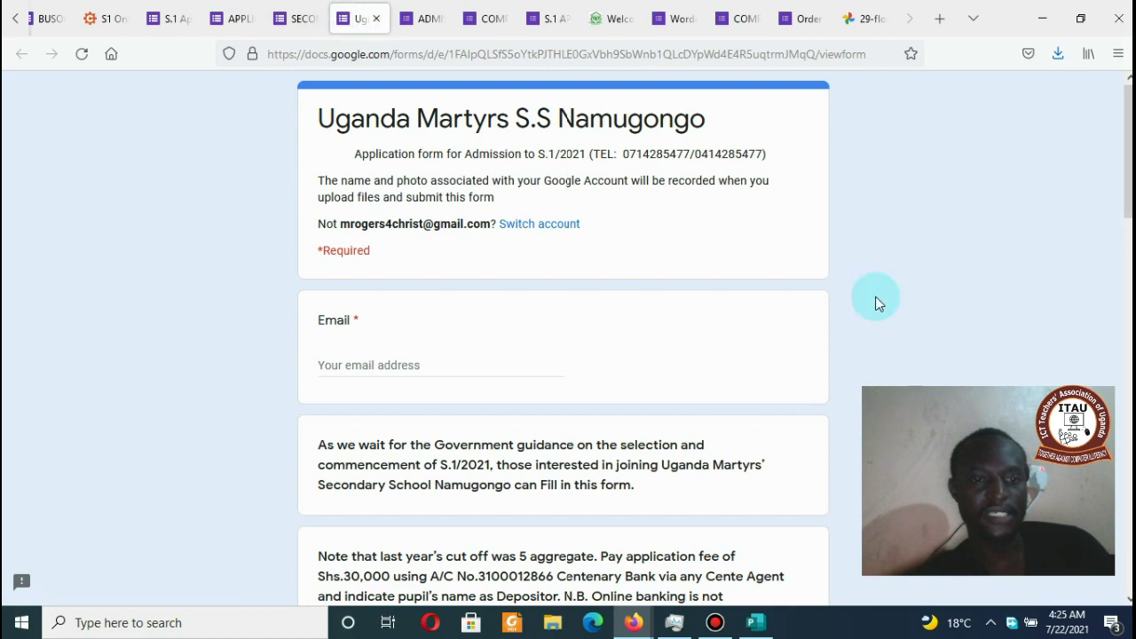
{"action": "scroll", "coordinate": [1119, 192], "scroll_direction": "down", "scroll_amount": 10}
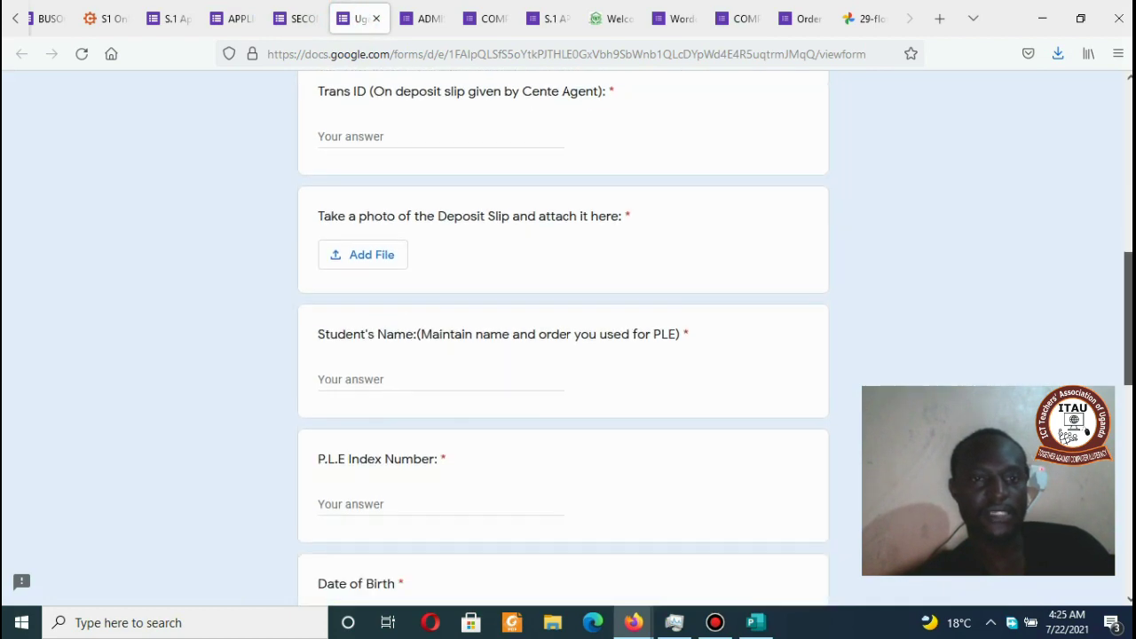
{"action": "left_click", "coordinate": [426, 18]}
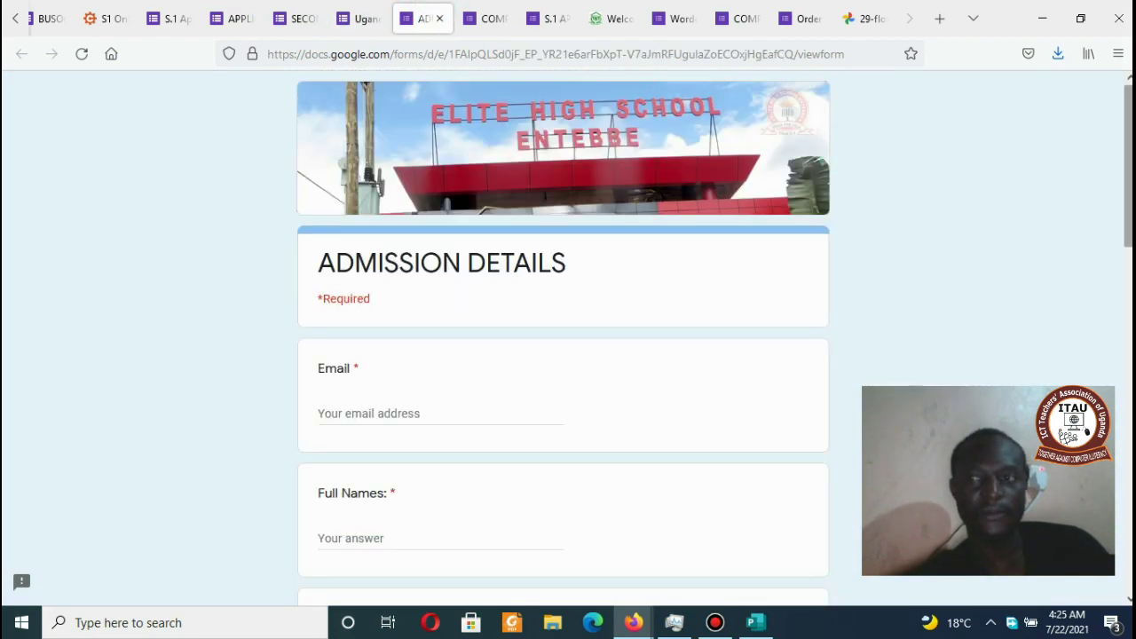
{"action": "scroll", "coordinate": [563, 338], "scroll_direction": "down", "scroll_amount": 5}
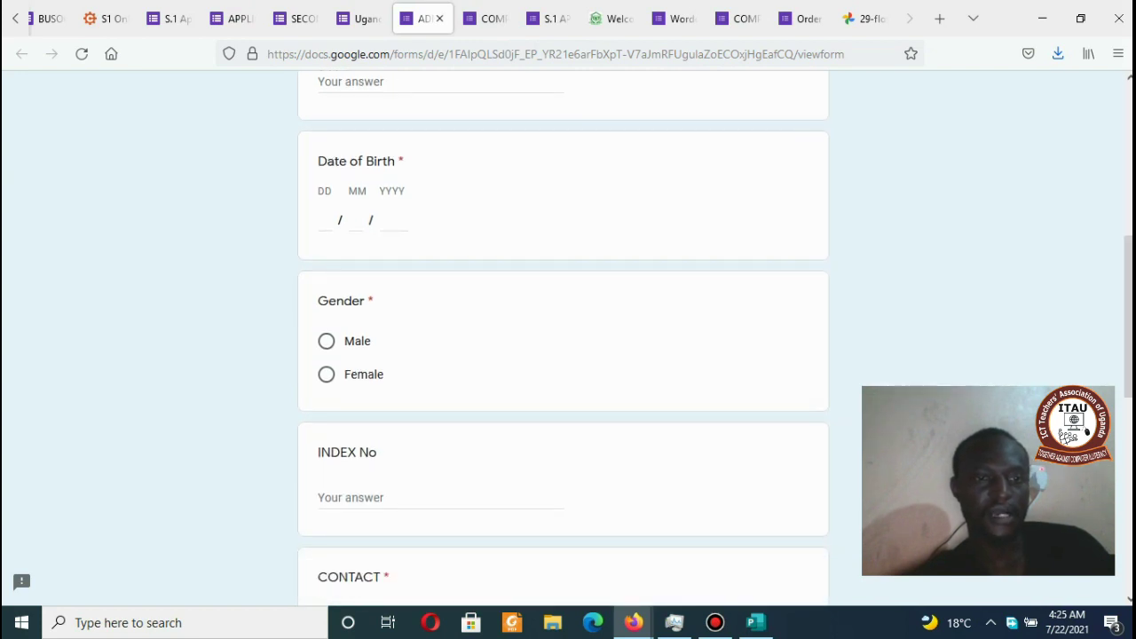
{"action": "left_click", "coordinate": [177, 16]}
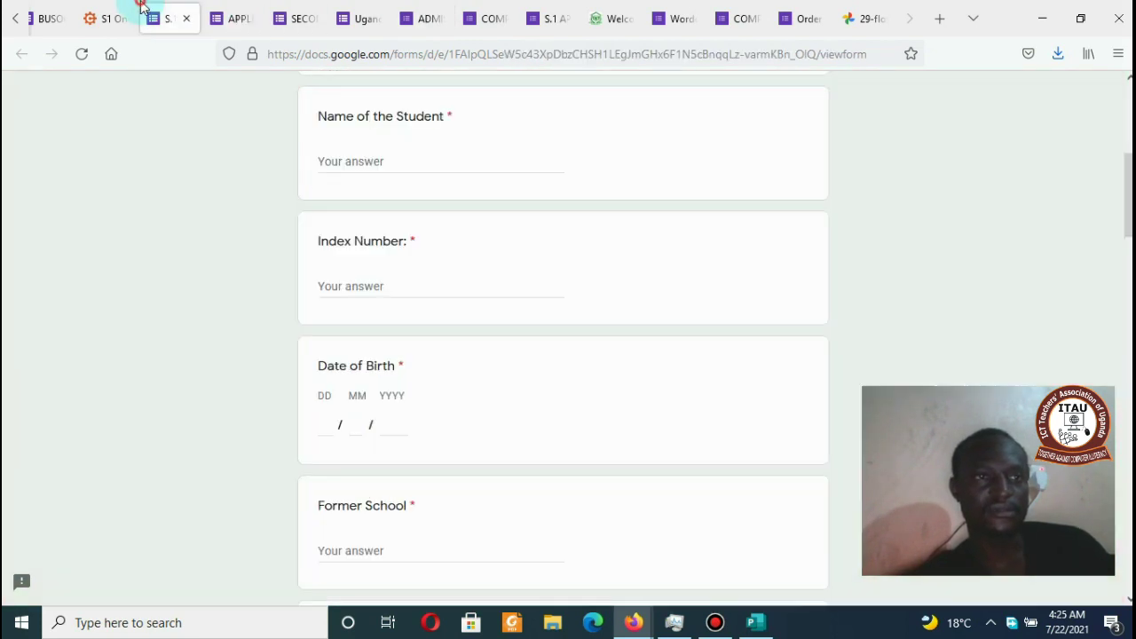
Step: Back in the order form, retitle the Product options question "Date of Birth" and change its answer type to Date
{"action": "left_click", "coordinate": [793, 19]}
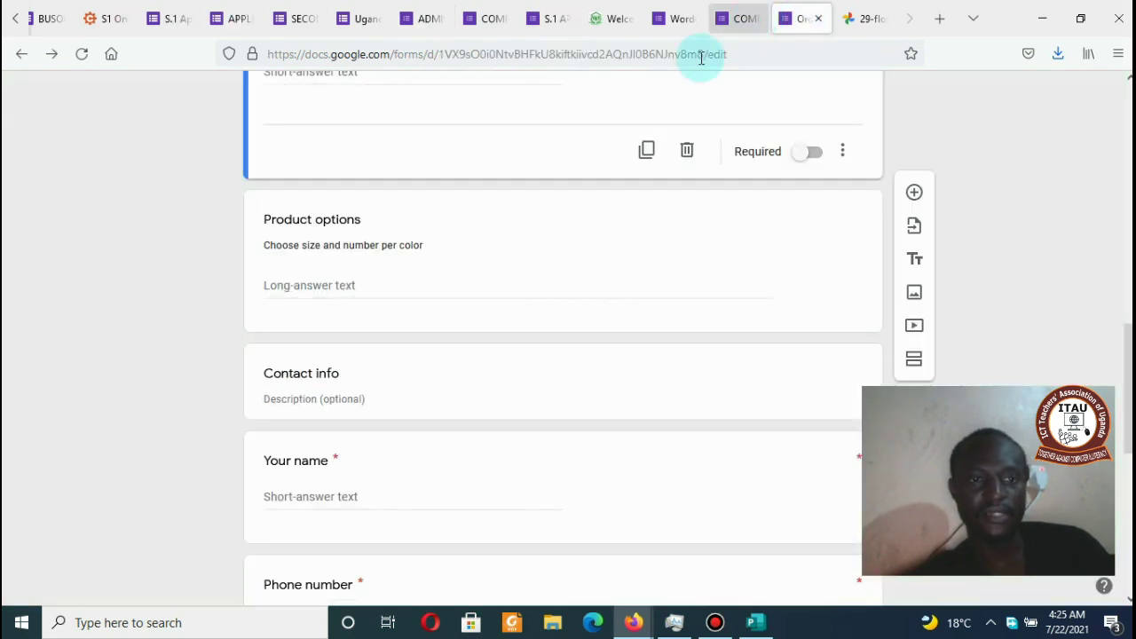
{"action": "left_click", "coordinate": [418, 222]}
{"action": "type", "text": "D"}
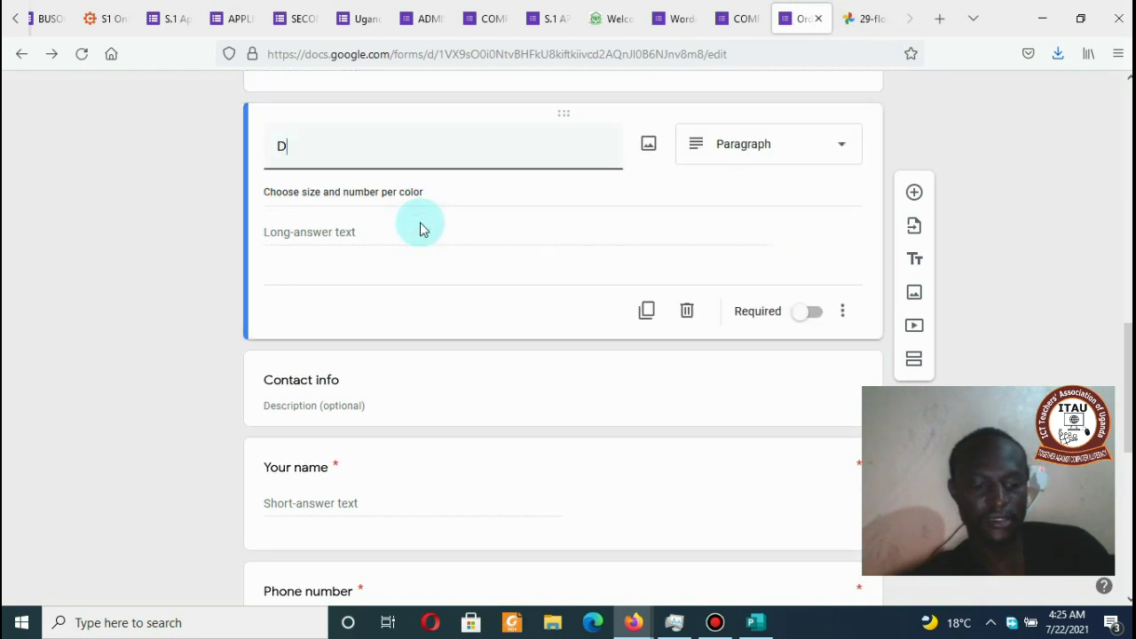
{"action": "type", "text": "ate of Birth"}
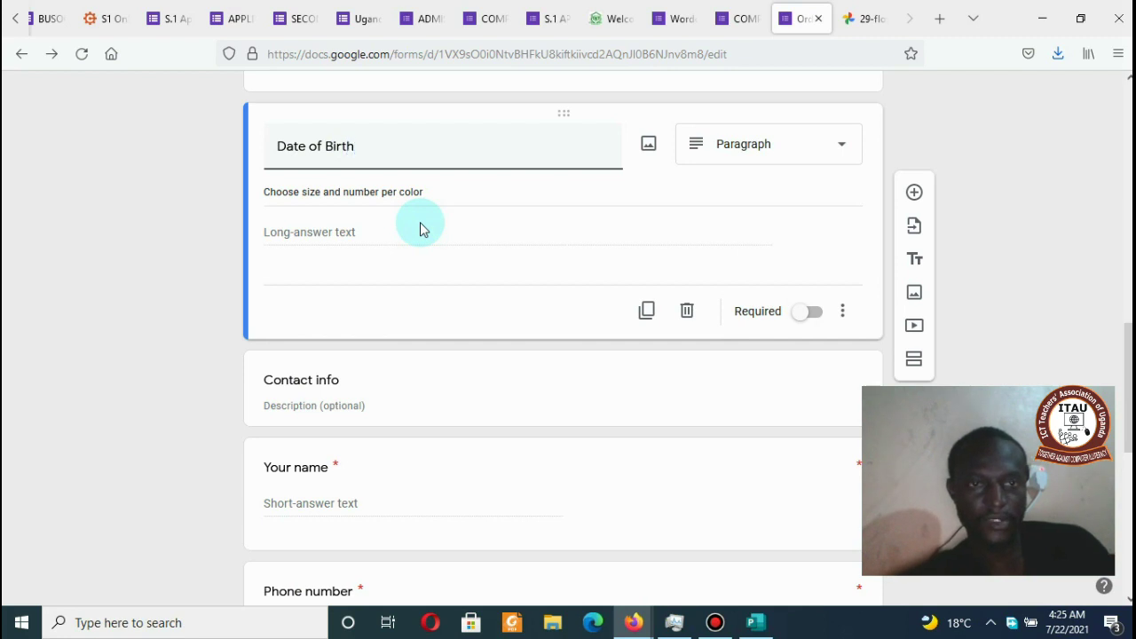
{"action": "left_click", "coordinate": [801, 139]}
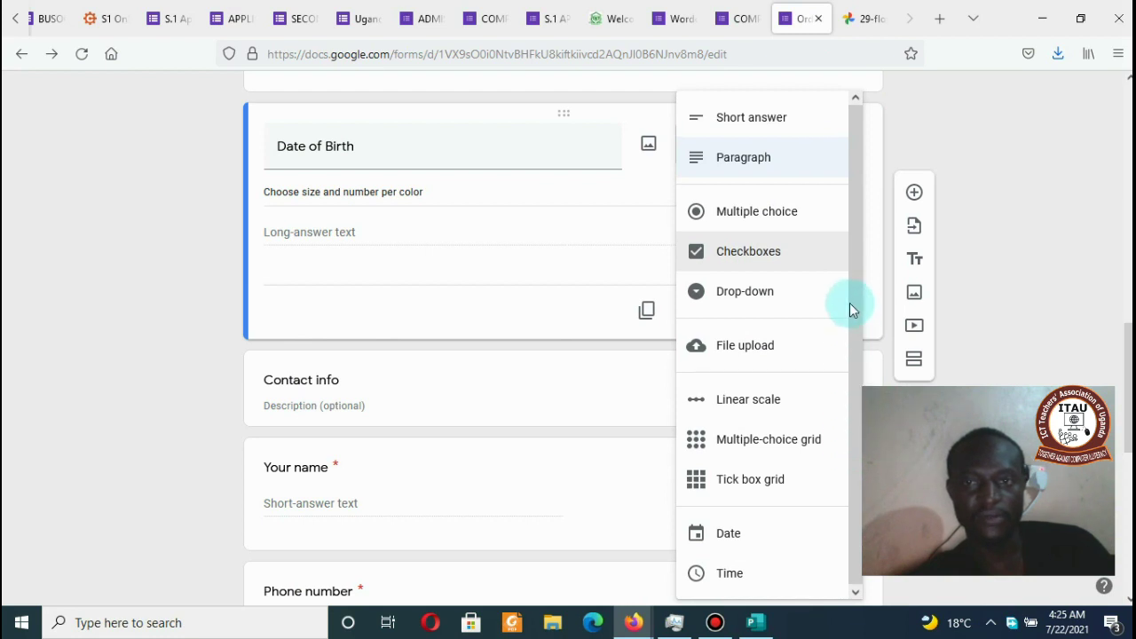
{"action": "left_click", "coordinate": [731, 538]}
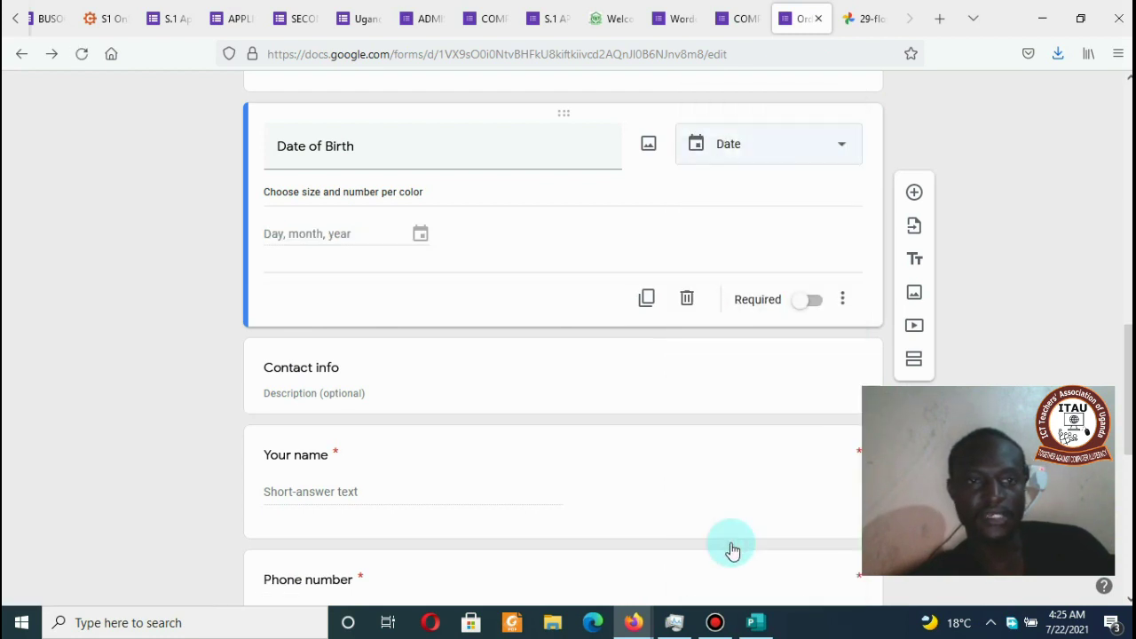
Step: Remove the description about choosing size and number per color from the Date of Birth question
{"action": "triple_click", "coordinate": [360, 190]}
{"action": "key", "text": "BackSpace"}
{"action": "left_click", "coordinate": [973, 151]}
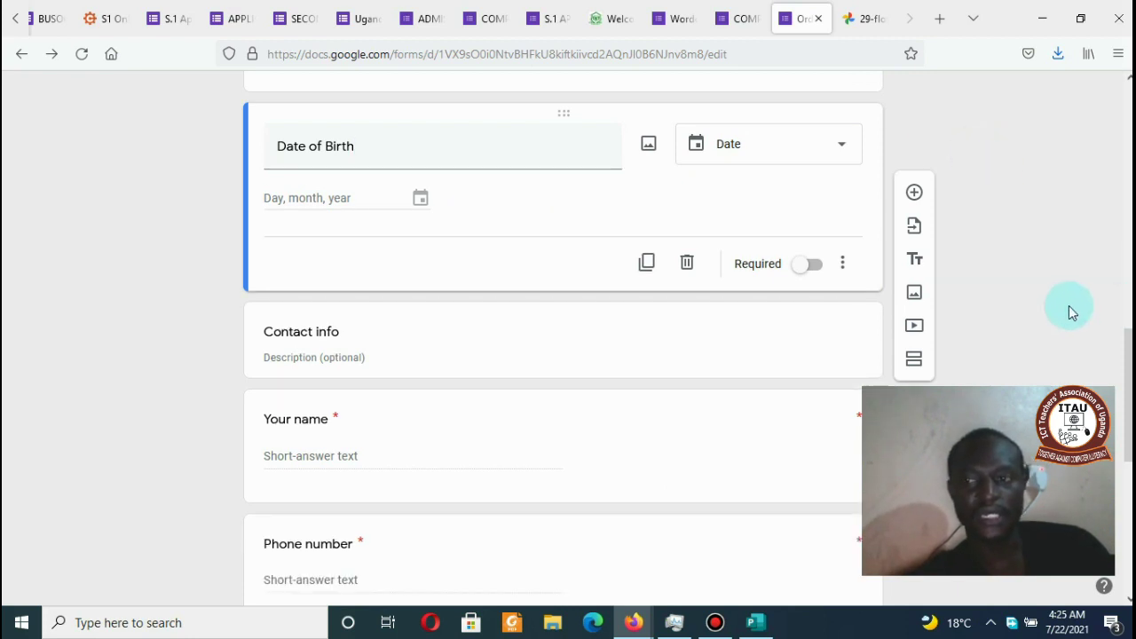
Step: Move the Date of Birth question above PLE Index Number, directly below Gender
{"action": "mouse_move", "coordinate": [1127, 344]}
{"action": "left_mouse_down"}
{"action": "mouse_move", "coordinate": [1107, 268]}
{"action": "mouse_move", "coordinate": [1108, 370]}
{"action": "mouse_move", "coordinate": [1108, 348]}
{"action": "mouse_move", "coordinate": [1118, 358]}
{"action": "left_mouse_up"}
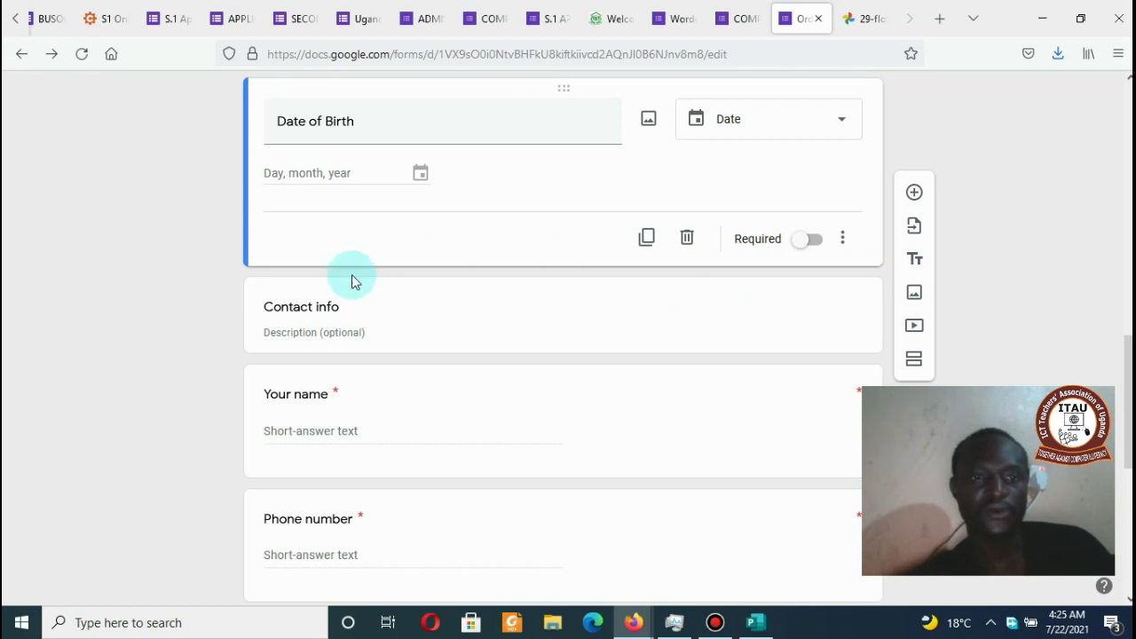
{"action": "left_click_drag", "start_coordinate": [1128, 358], "coordinate": [1128, 283]}
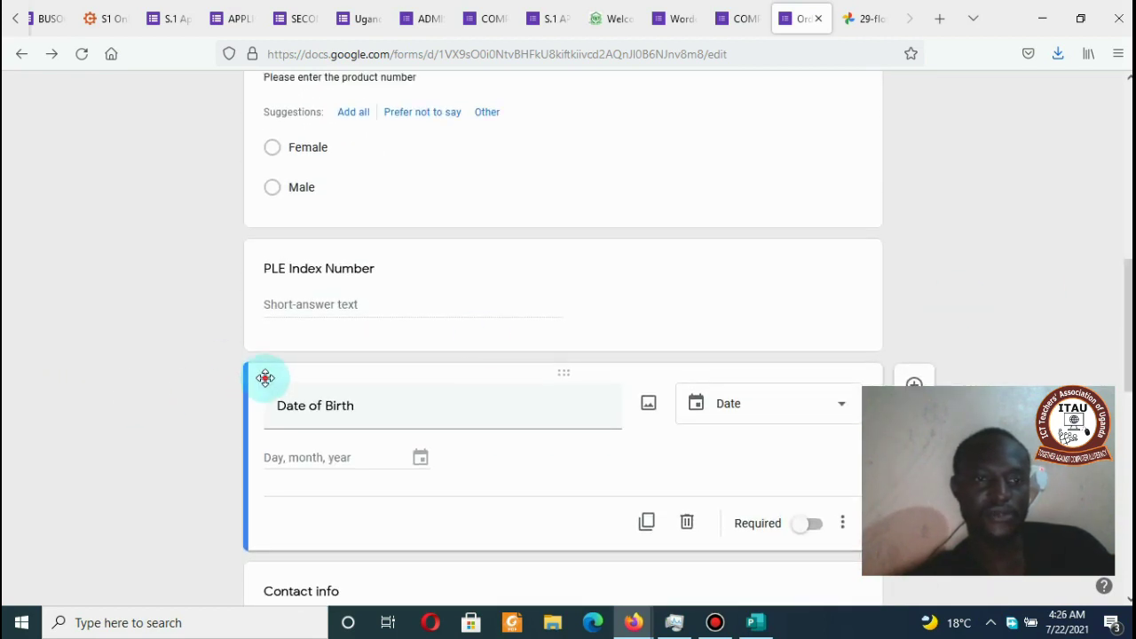
{"action": "left_click_drag", "start_coordinate": [263, 378], "coordinate": [264, 329]}
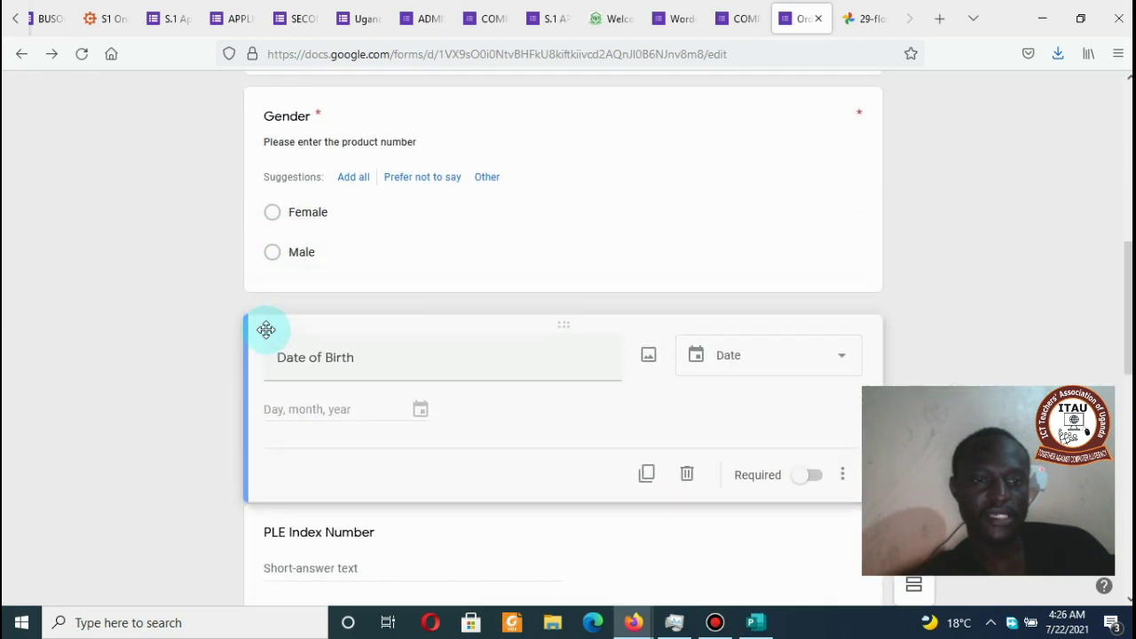
Step: Replace the Contact info title with "A", consult the PLE results part of the Uganda Martyrs High School Lubaga form, and return to the order form
{"action": "scroll", "coordinate": [920, 380], "scroll_direction": "down", "scroll_amount": 4}
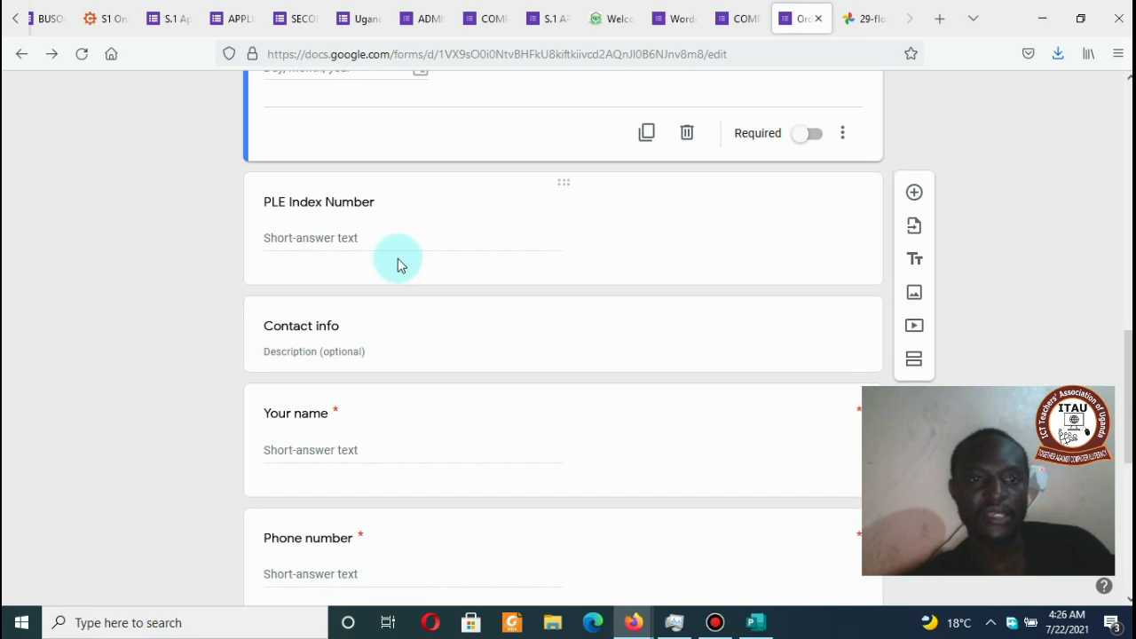
{"action": "left_click", "coordinate": [311, 329]}
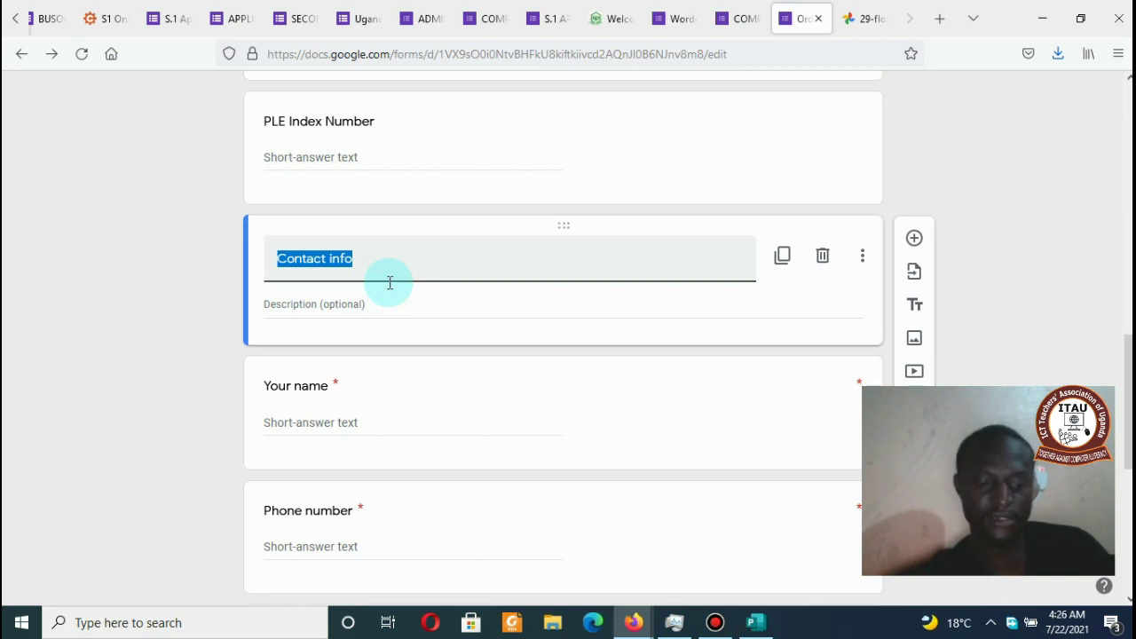
{"action": "type", "text": "A"}
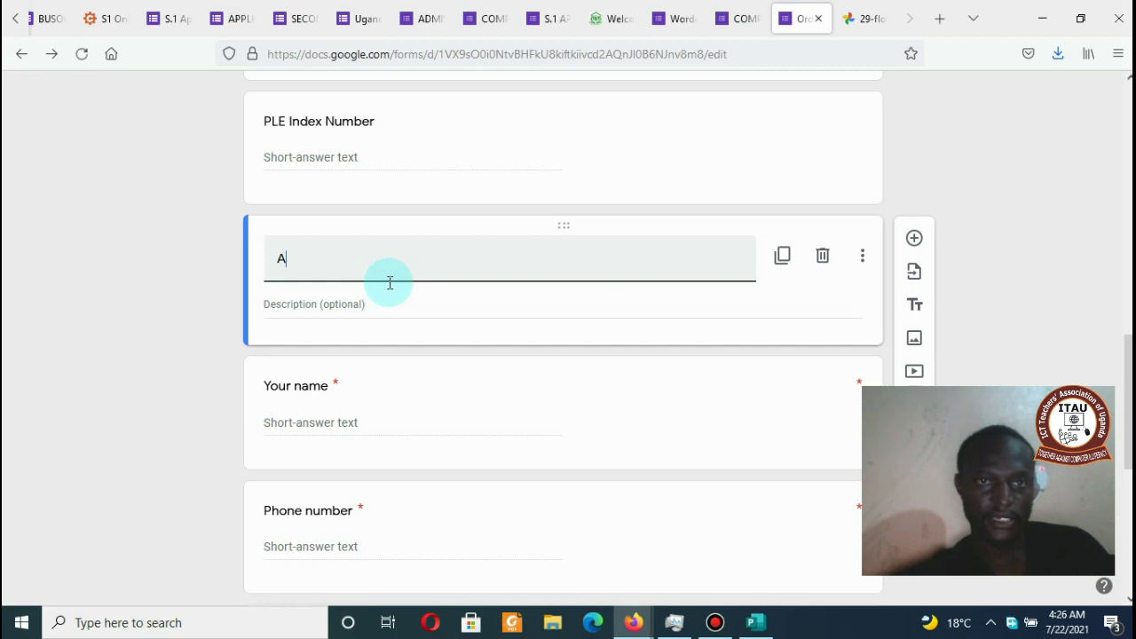
{"action": "left_click", "coordinate": [233, 17]}
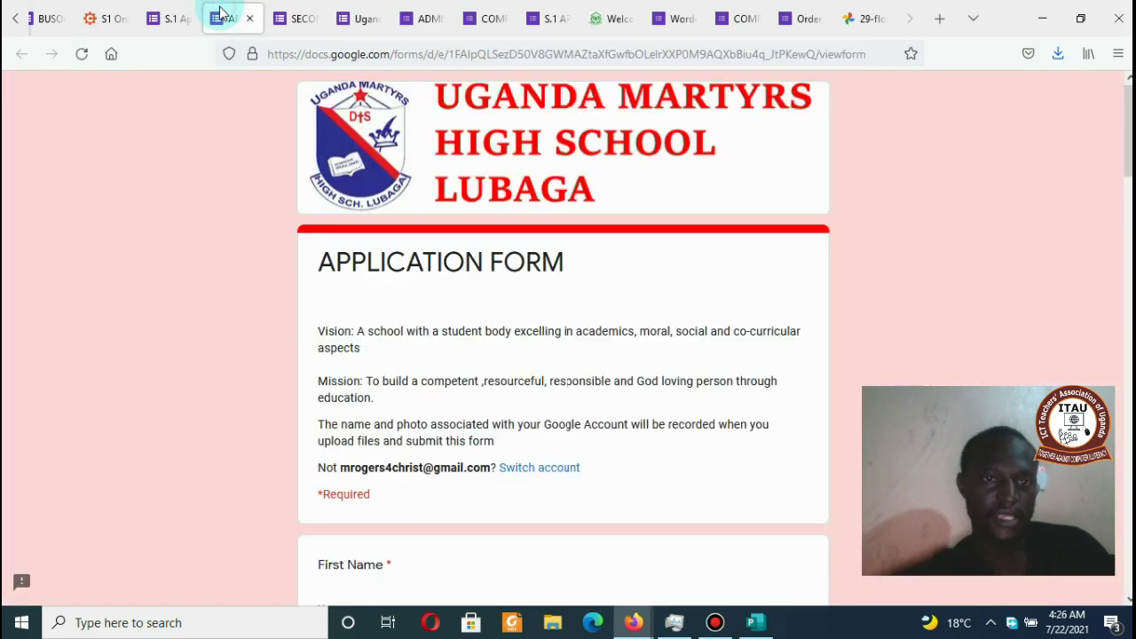
{"action": "left_click_drag", "start_coordinate": [1127, 132], "coordinate": [1128, 355]}
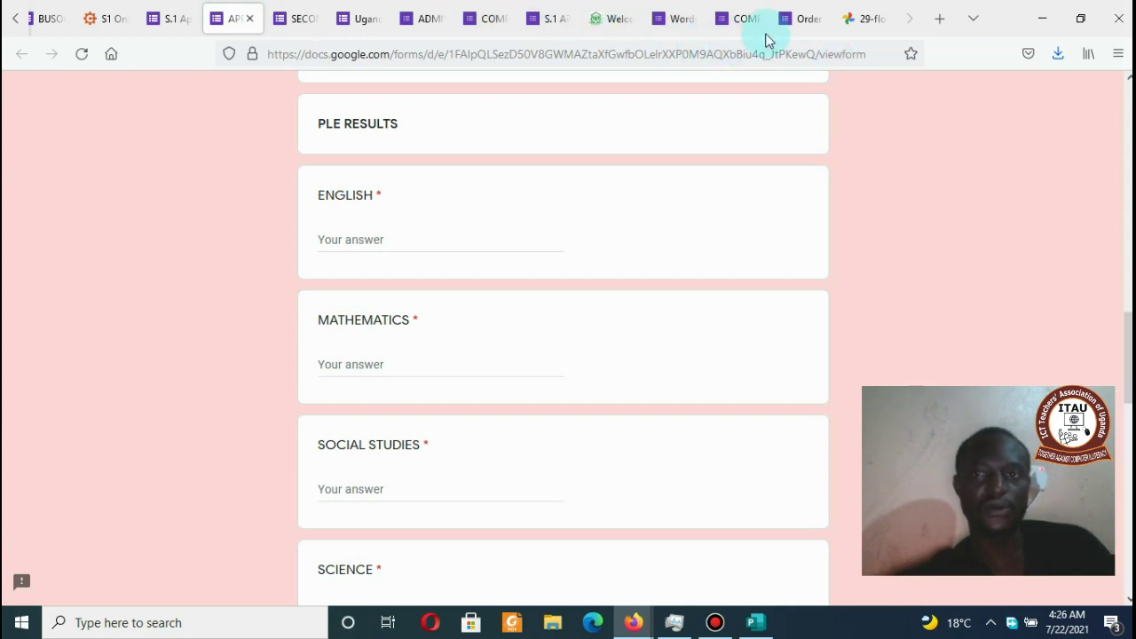
{"action": "left_click", "coordinate": [805, 14]}
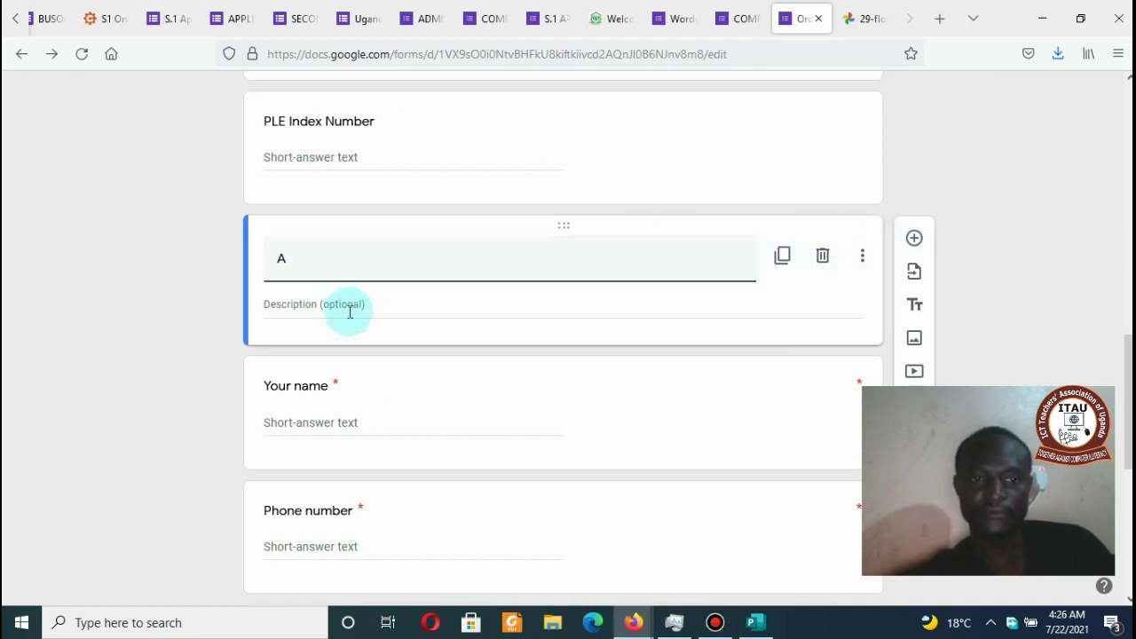
Step: Add a blank question below the "A" title block and look through its available answer types
{"action": "left_click", "coordinate": [182, 269]}
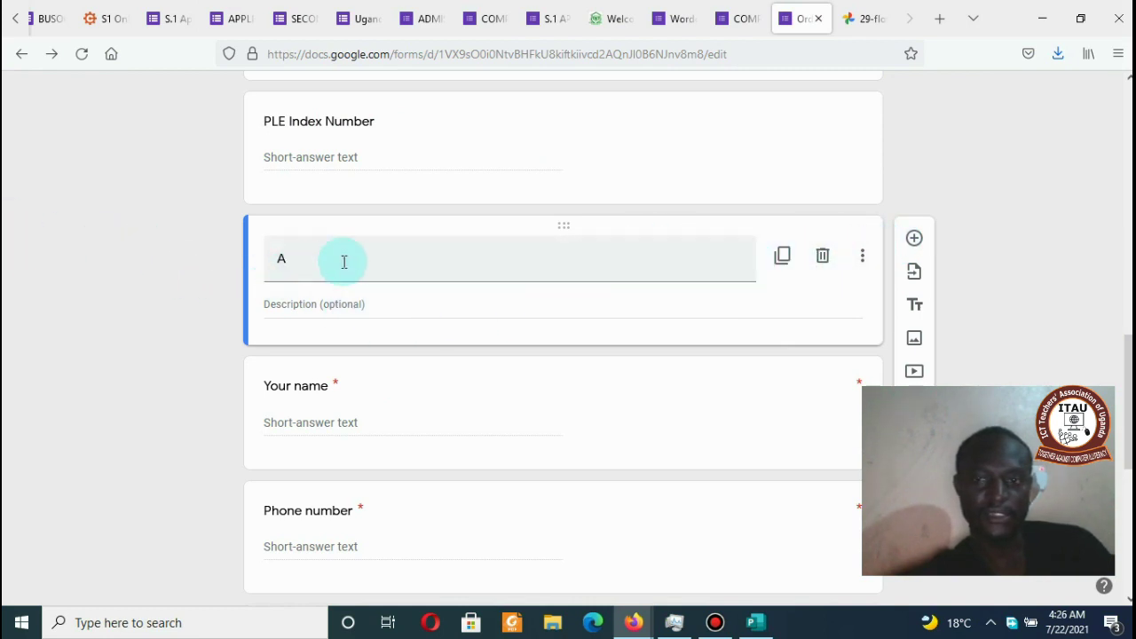
{"action": "double_click", "coordinate": [383, 275]}
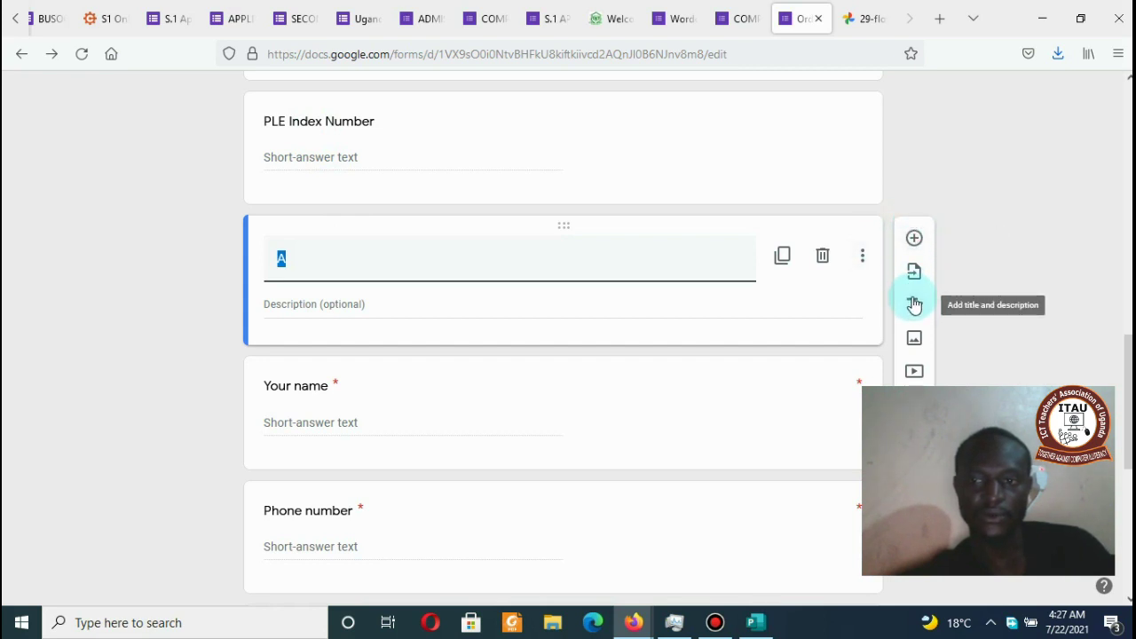
{"action": "scroll", "coordinate": [1065, 267], "scroll_direction": "down", "scroll_amount": 2}
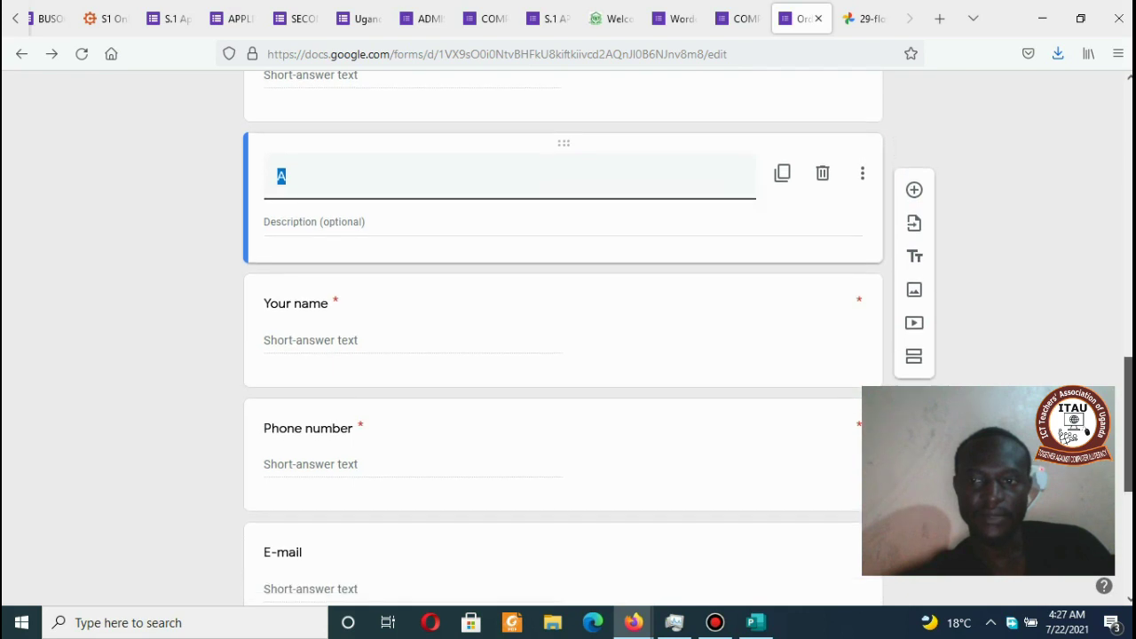
{"action": "left_click", "coordinate": [915, 193]}
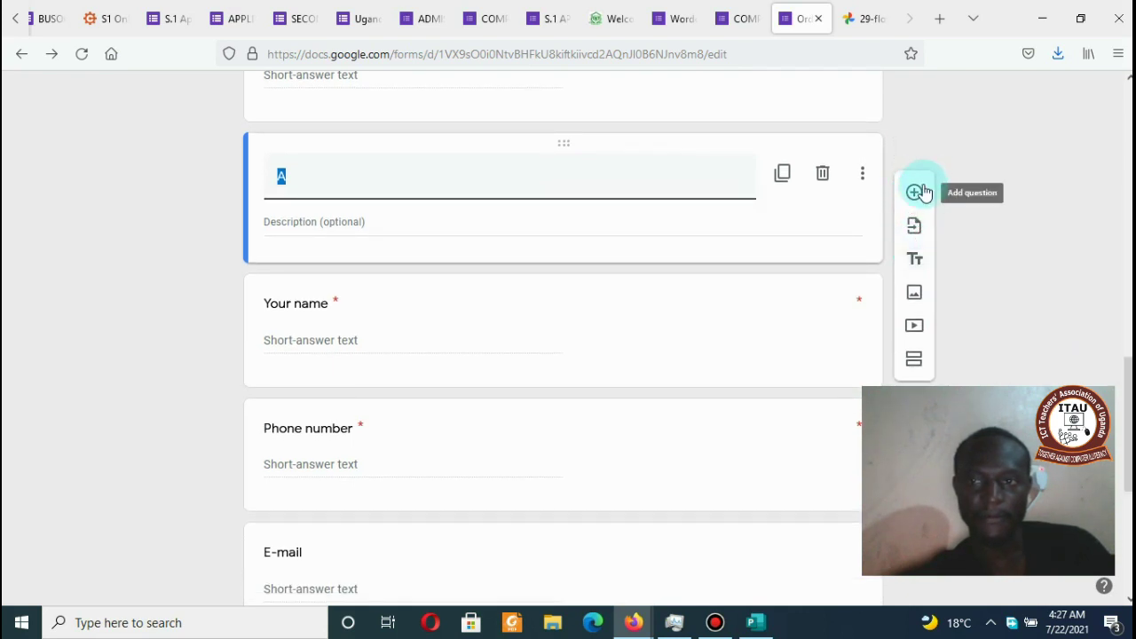
{"action": "left_click", "coordinate": [916, 194]}
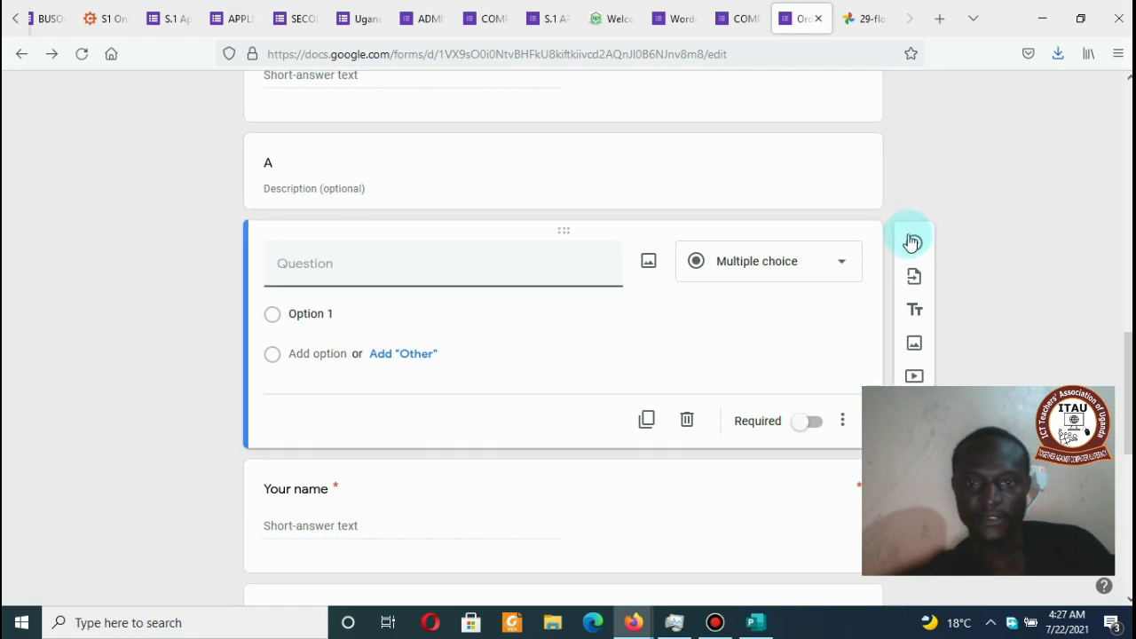
{"action": "left_click", "coordinate": [760, 259]}
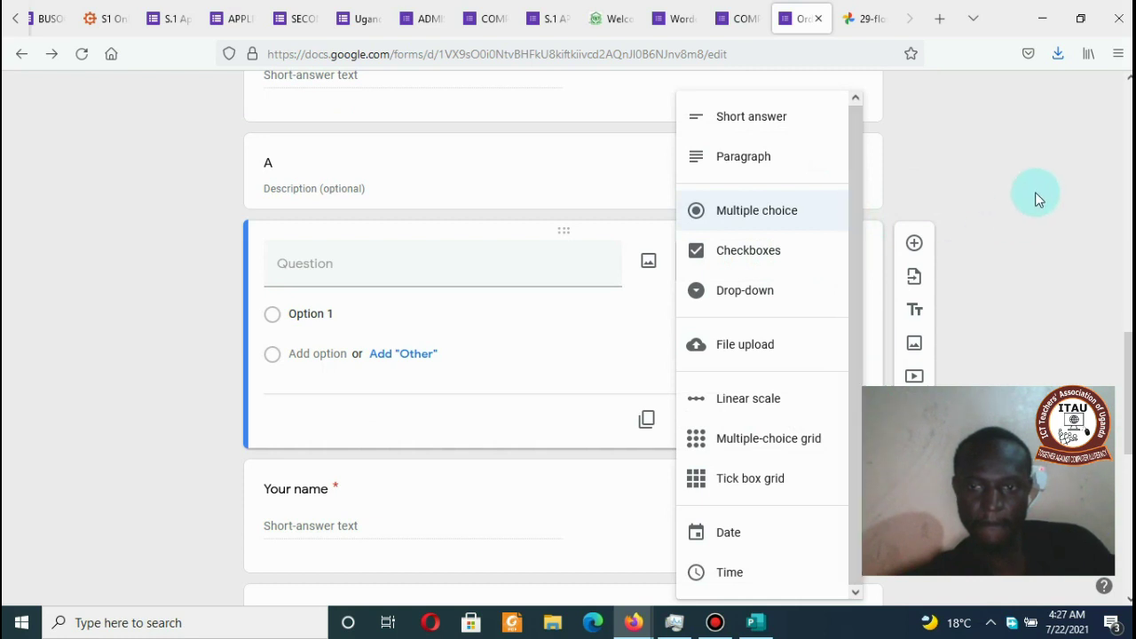
{"action": "left_click", "coordinate": [978, 178]}
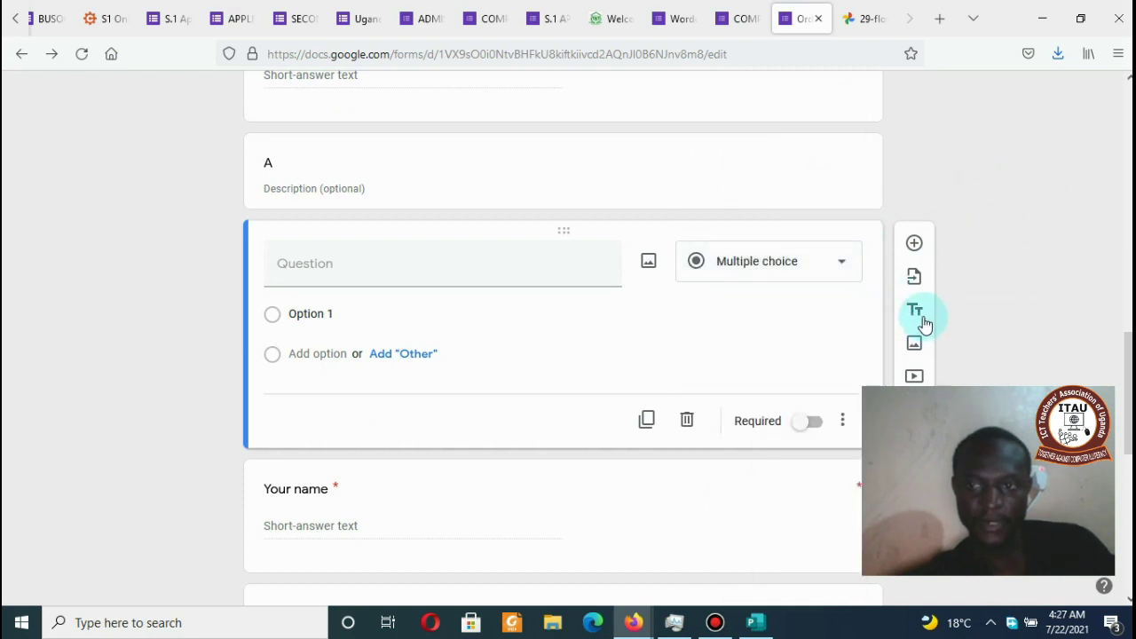
Step: Add a title and description block above the Your name question and title it "PLE RESULTS"
{"action": "left_click", "coordinate": [915, 309]}
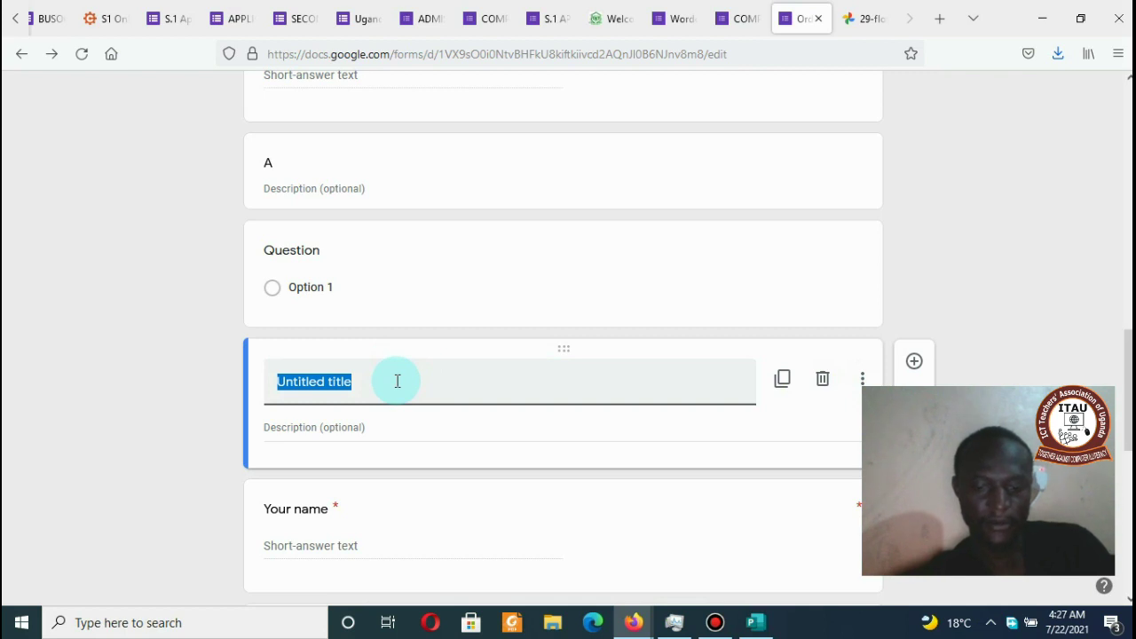
{"action": "type", "text": "p"}
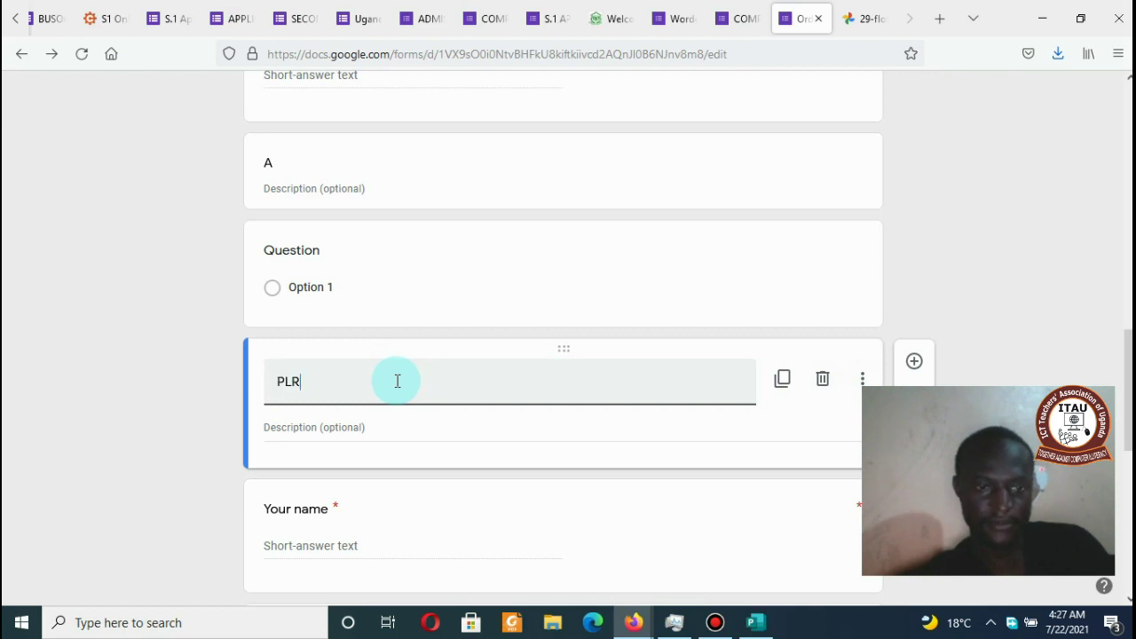
{"action": "type", "text": "LR"}
{"action": "key", "text": "BackSpace"}
{"action": "type", "text": "E RESULTS"}
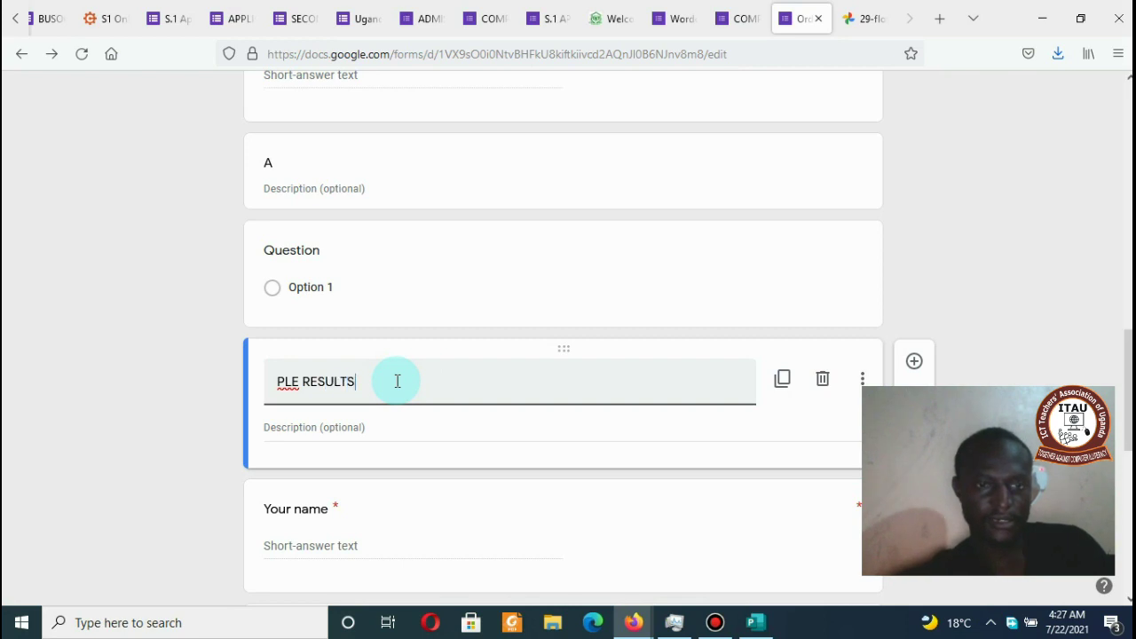
Step: Delete the blank multiple-choice question between the "A" and PLE RESULTS titles
{"action": "left_click", "coordinate": [439, 284]}
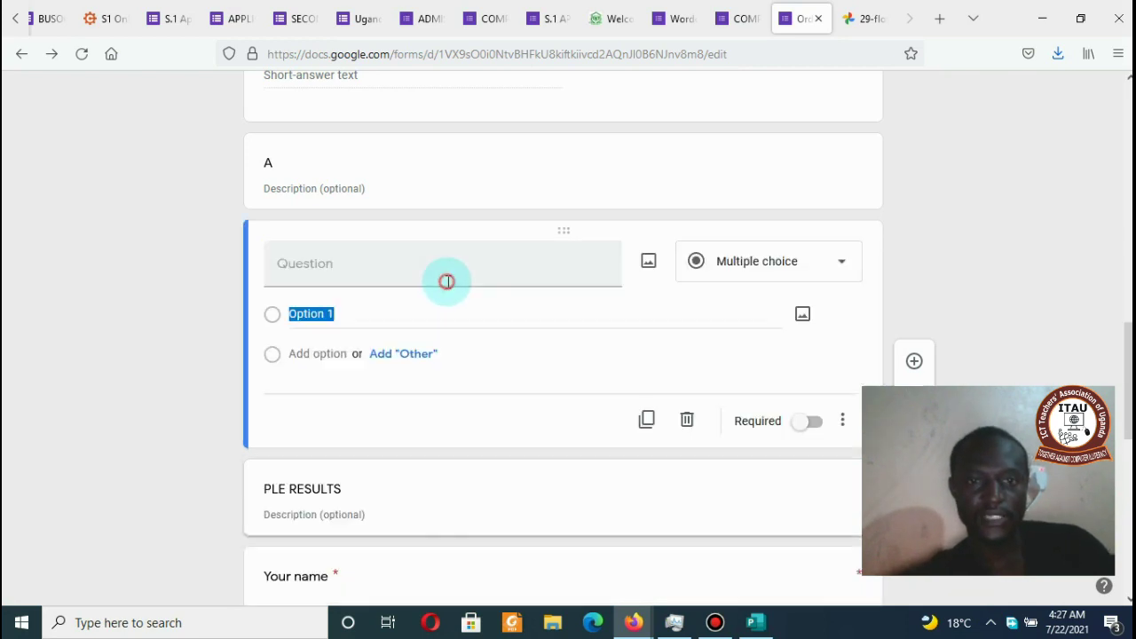
{"action": "left_click", "coordinate": [689, 418]}
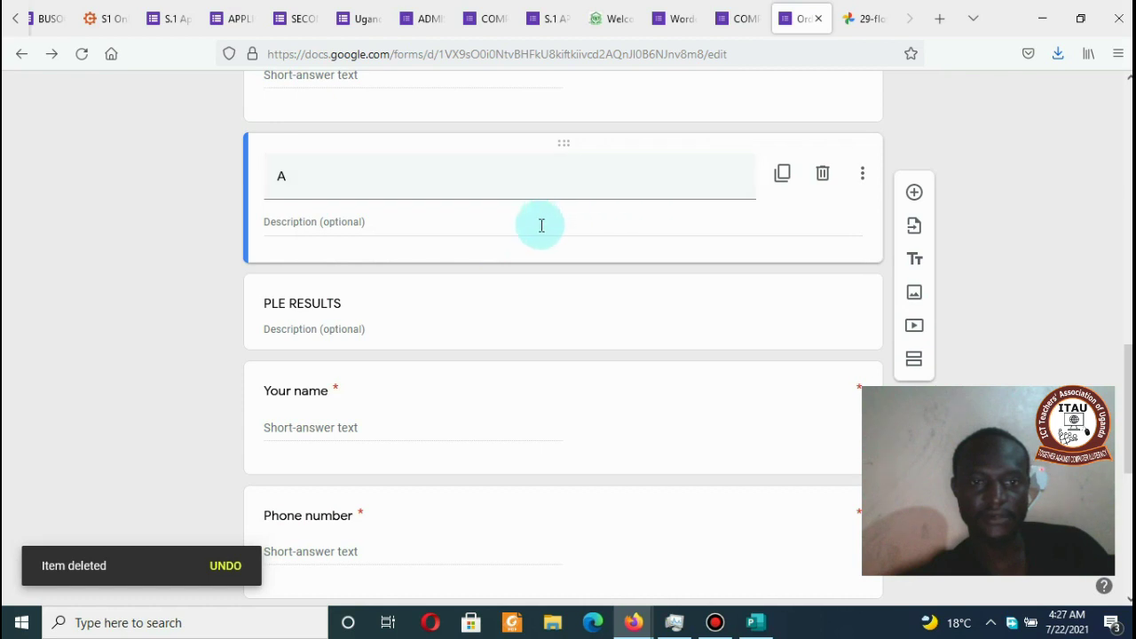
{"action": "left_click", "coordinate": [338, 329]}
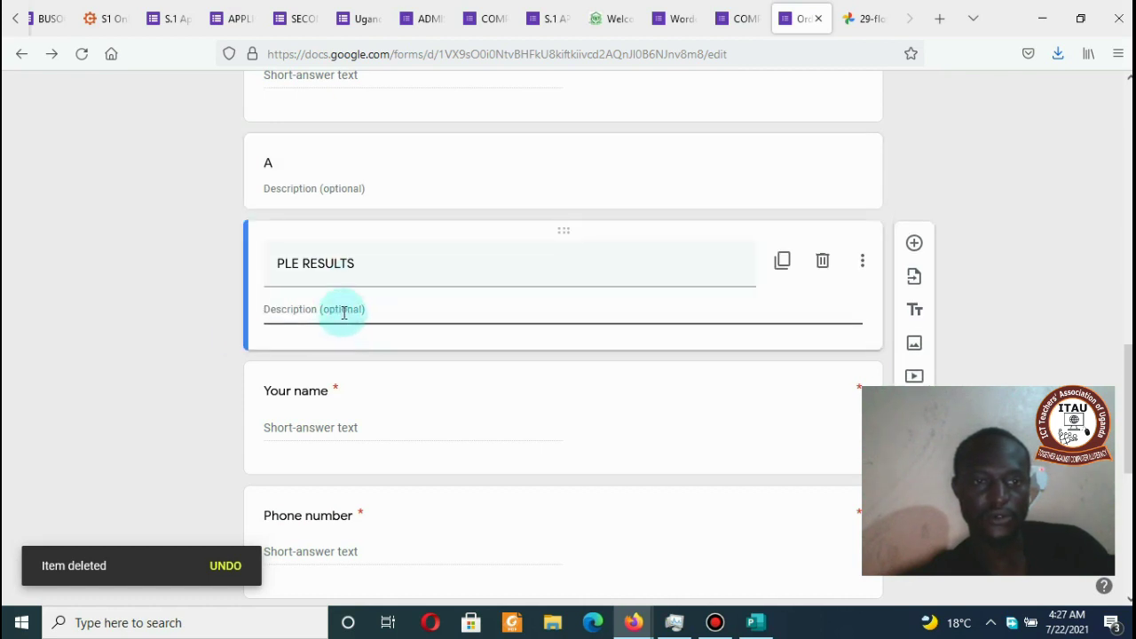
{"action": "type", "text": "pLE"}
{"action": "key", "text": "BackSpace"}
{"action": "key", "text": "BackSpace"}
{"action": "key", "text": "BackSpace"}
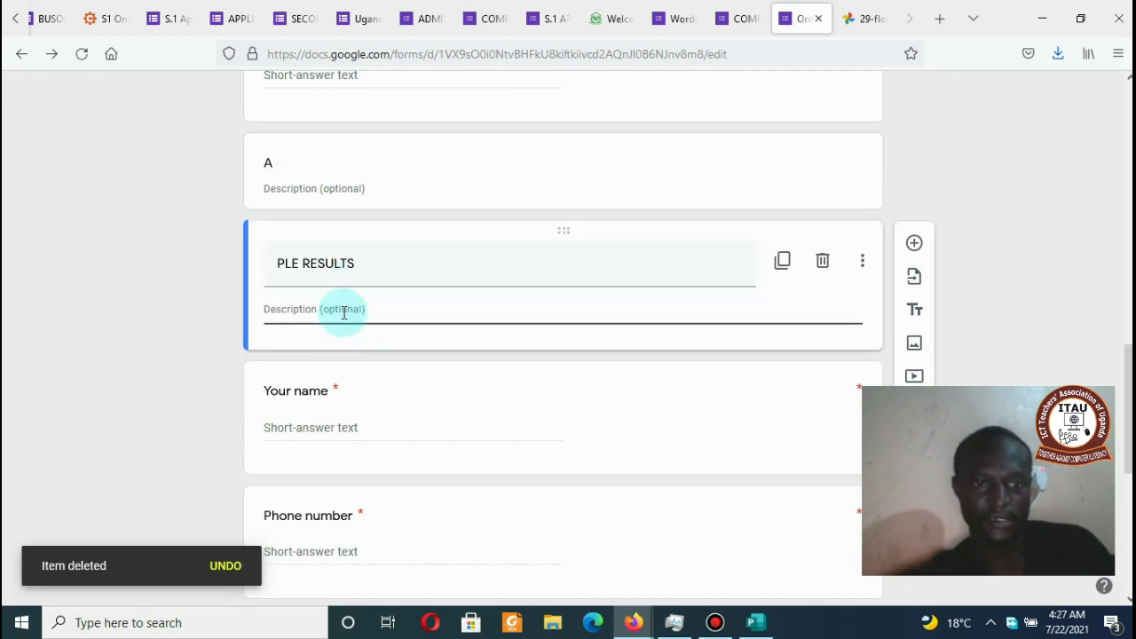
Step: Set the PLE RESULTS description to "Please enter the aggregate the learner obtained. Just enter the digit e,g 1, not D1"
{"action": "type", "text": "Please enter the"}
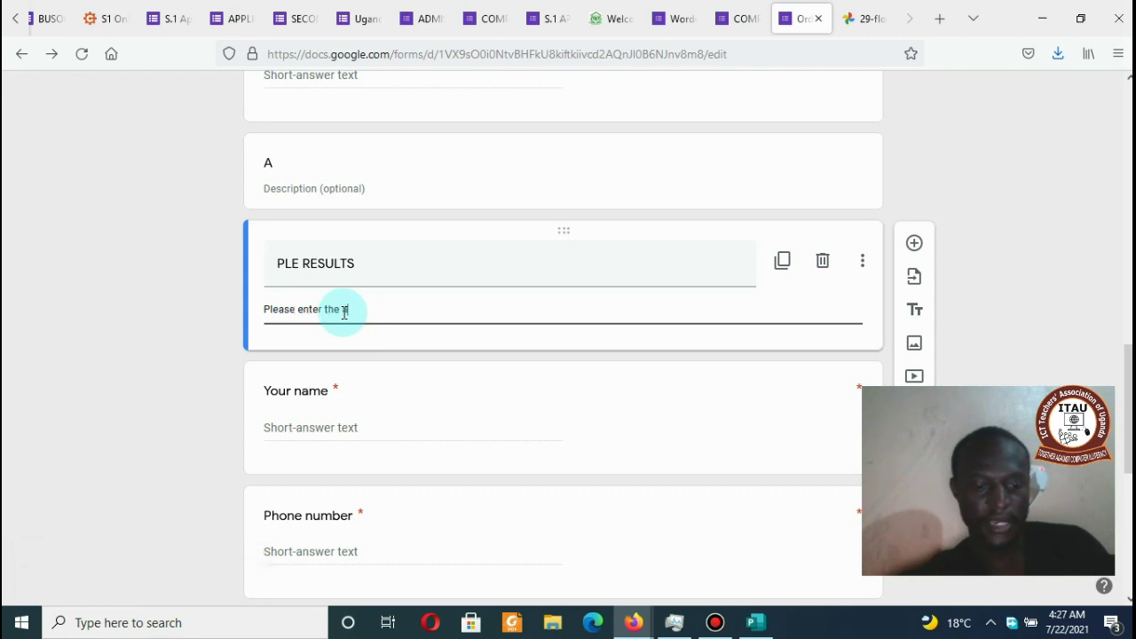
{"action": "type", "text": "gg"}
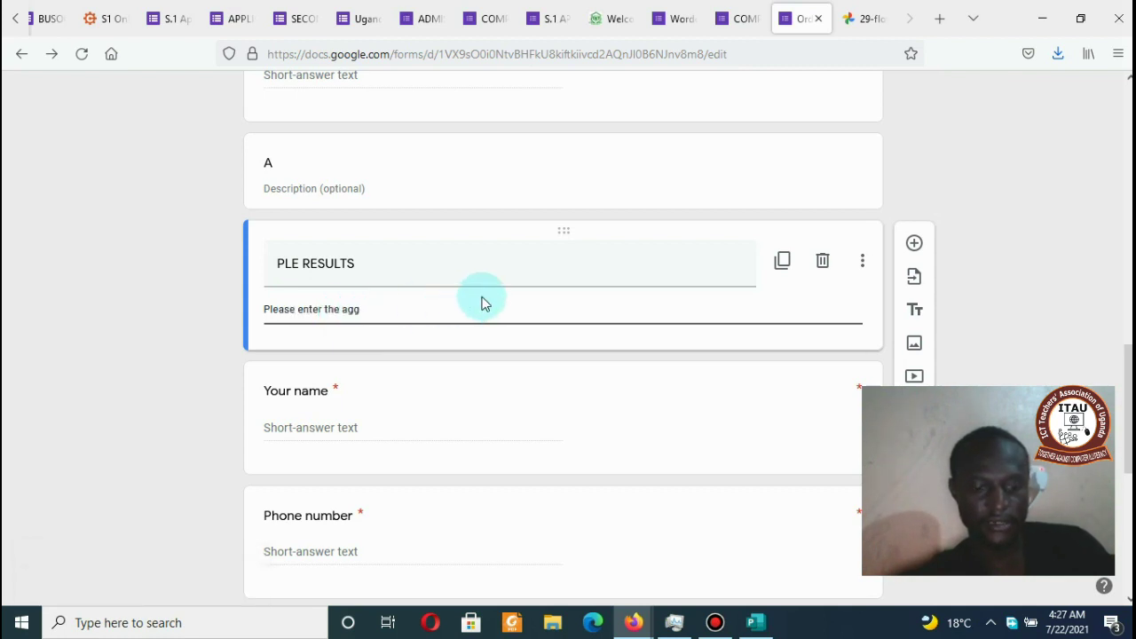
{"action": "type", "text": "regat"}
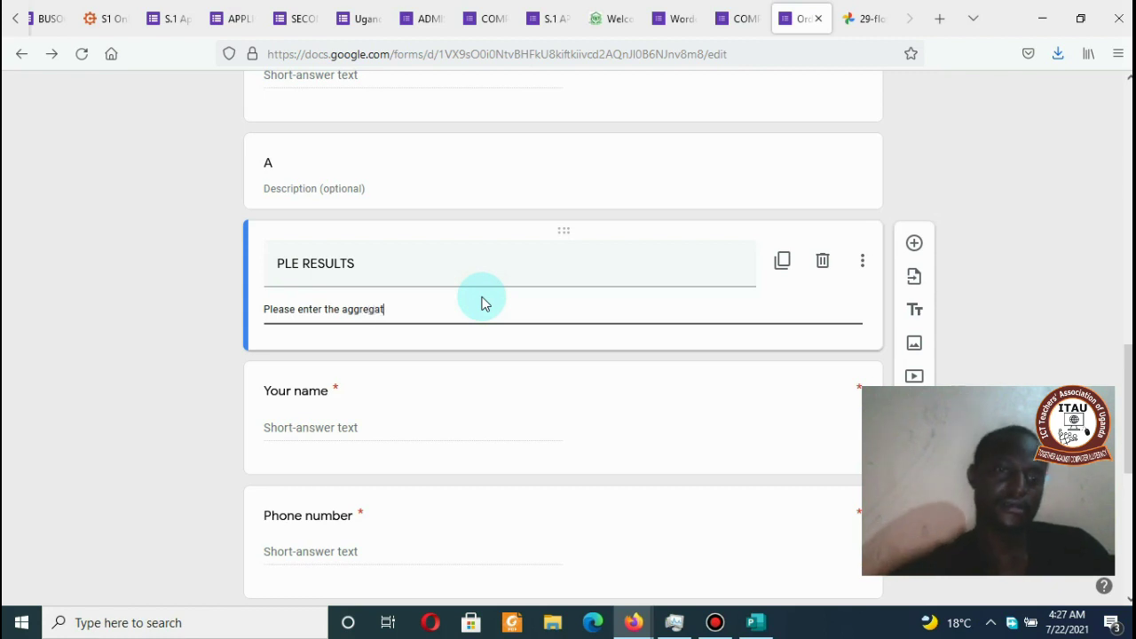
{"action": "type", "text": "e the learner obtai"}
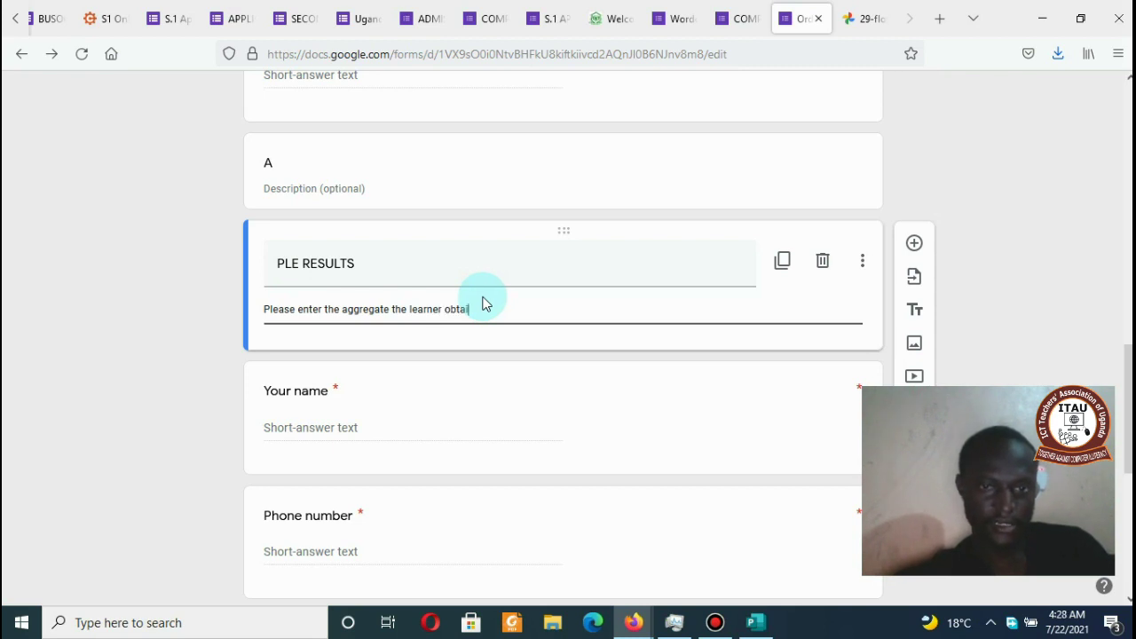
{"action": "type", "text": "ne"}
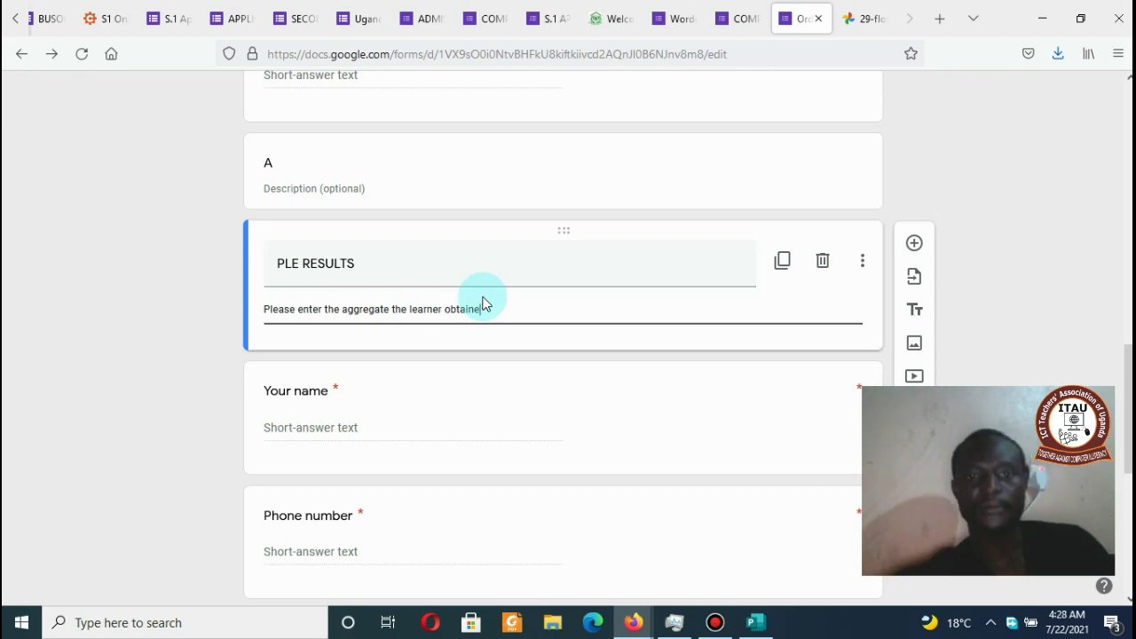
{"action": "type", "text": "d"}
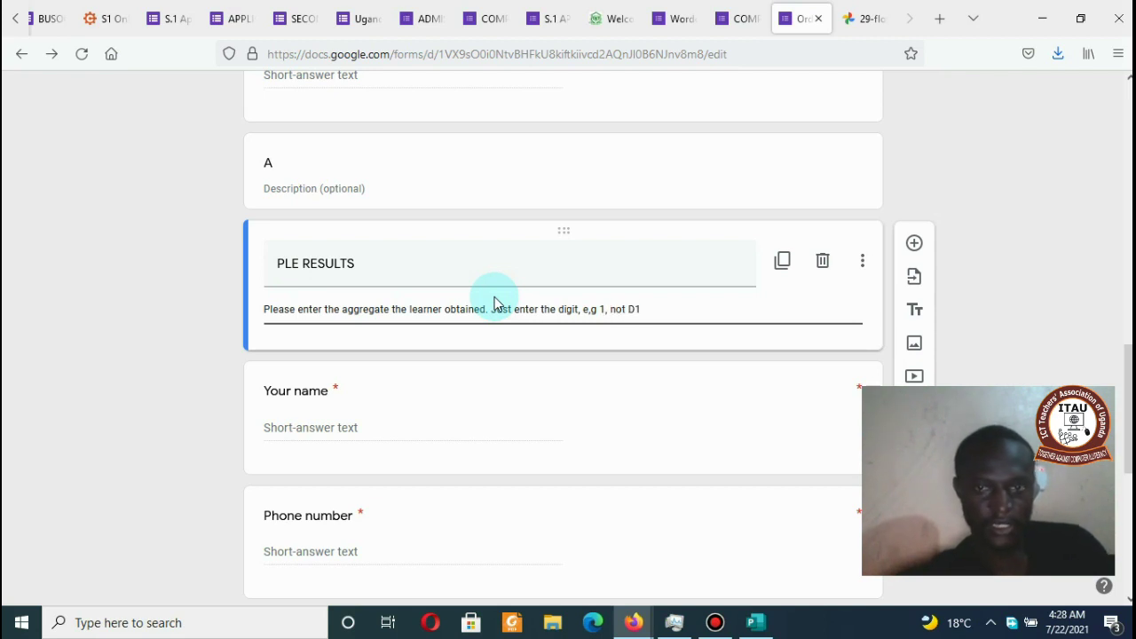
{"action": "left_click", "coordinate": [583, 309]}
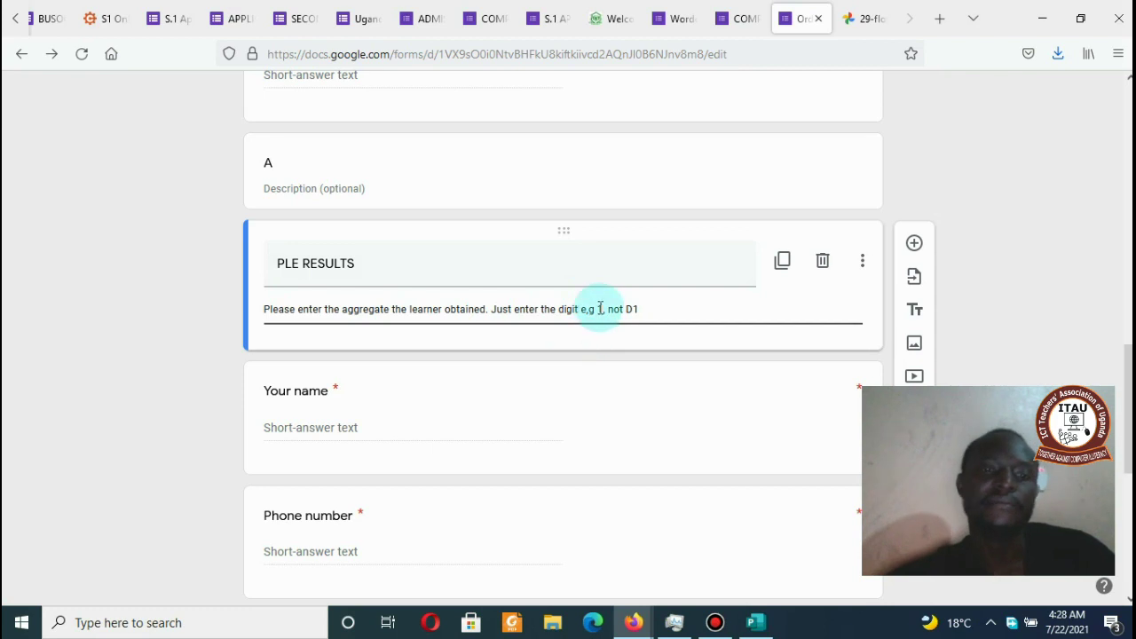
Step: Delete the "A" title block above the PLE RESULTS block
{"action": "left_click", "coordinate": [504, 185]}
{"action": "left_click", "coordinate": [822, 175]}
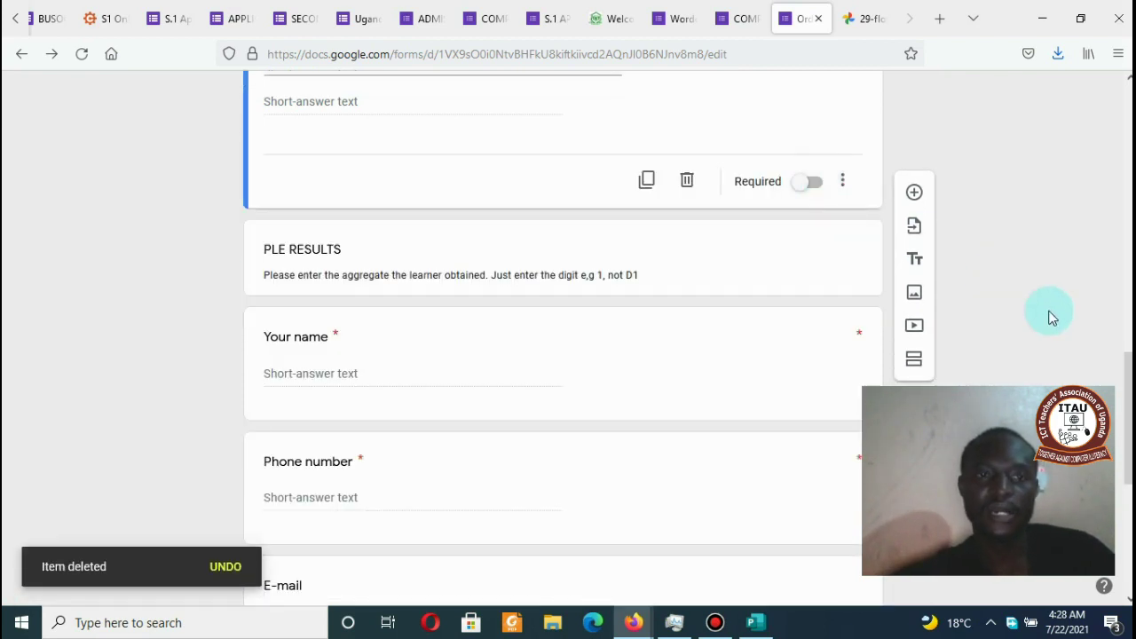
Step: Retitle the Your name question below the PLE RESULTS block as "ENGLISH"
{"action": "scroll", "coordinate": [568, 338], "scroll_direction": "up", "scroll_amount": 3}
{"action": "scroll", "coordinate": [568, 337], "scroll_direction": "down", "scroll_amount": 3}
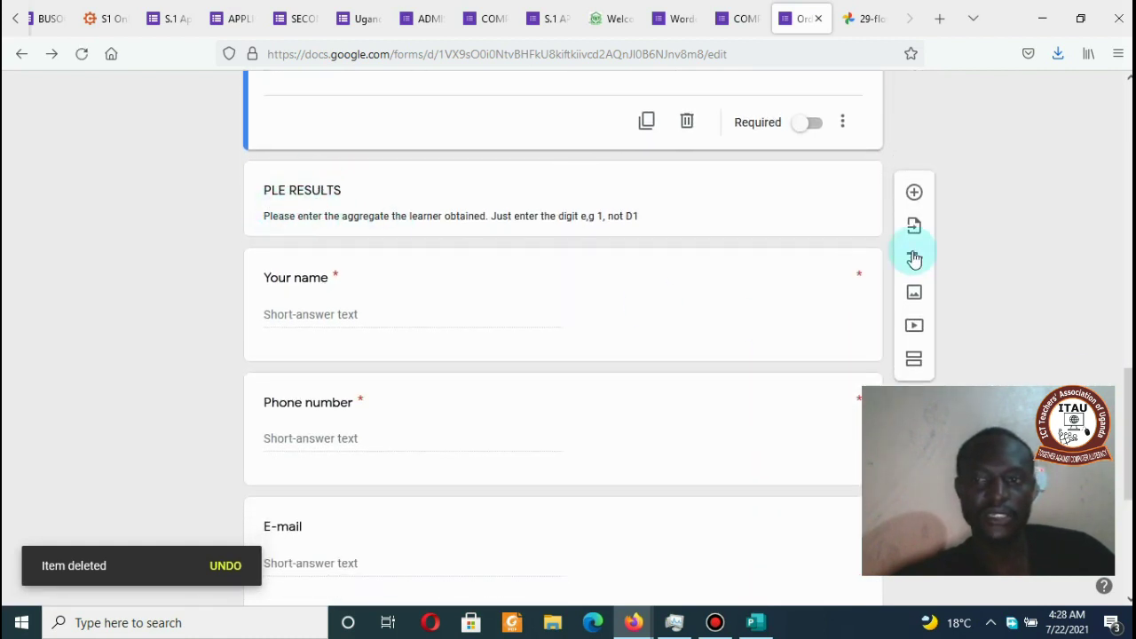
{"action": "scroll", "coordinate": [376, 203], "scroll_direction": "up", "scroll_amount": 15}
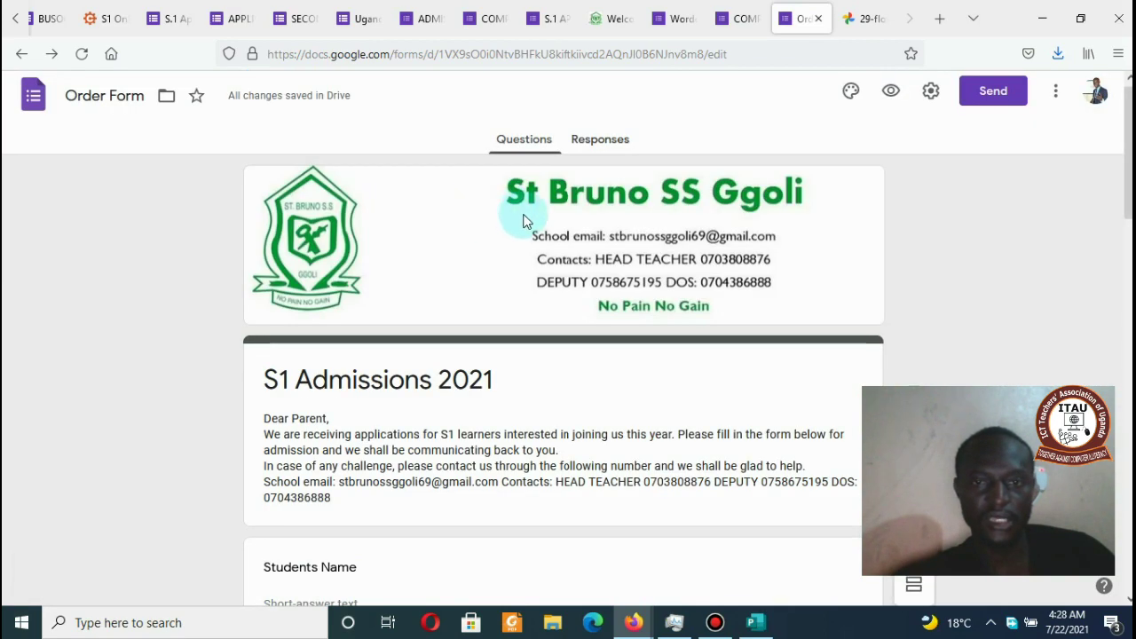
{"action": "scroll", "coordinate": [1109, 178], "scroll_direction": "down", "scroll_amount": 10}
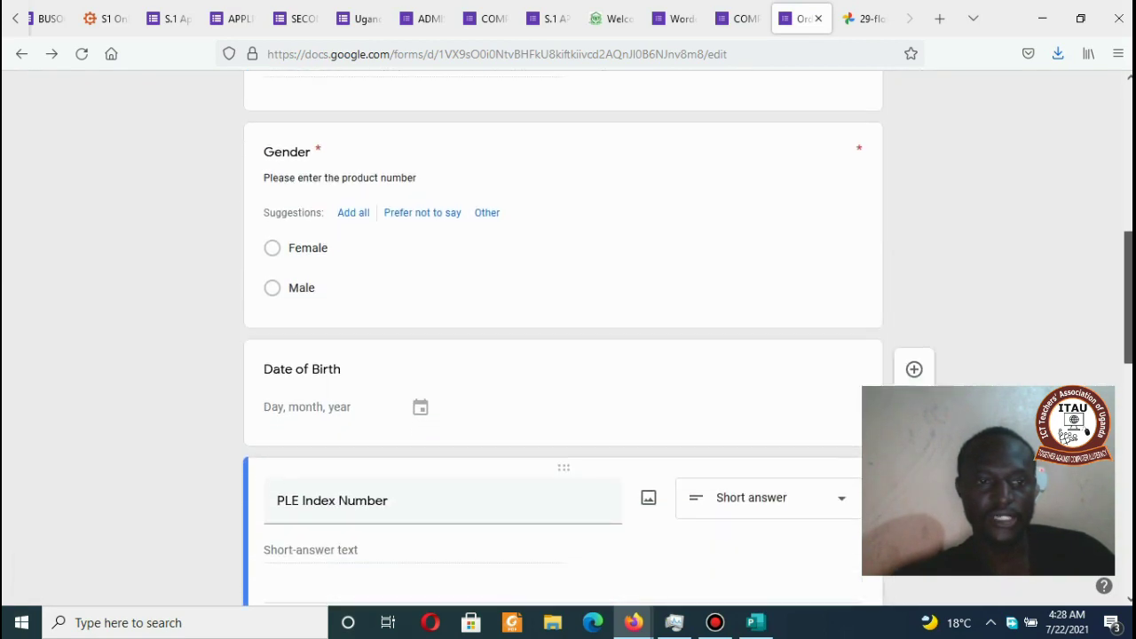
{"action": "scroll", "coordinate": [444, 299], "scroll_direction": "down", "scroll_amount": 5}
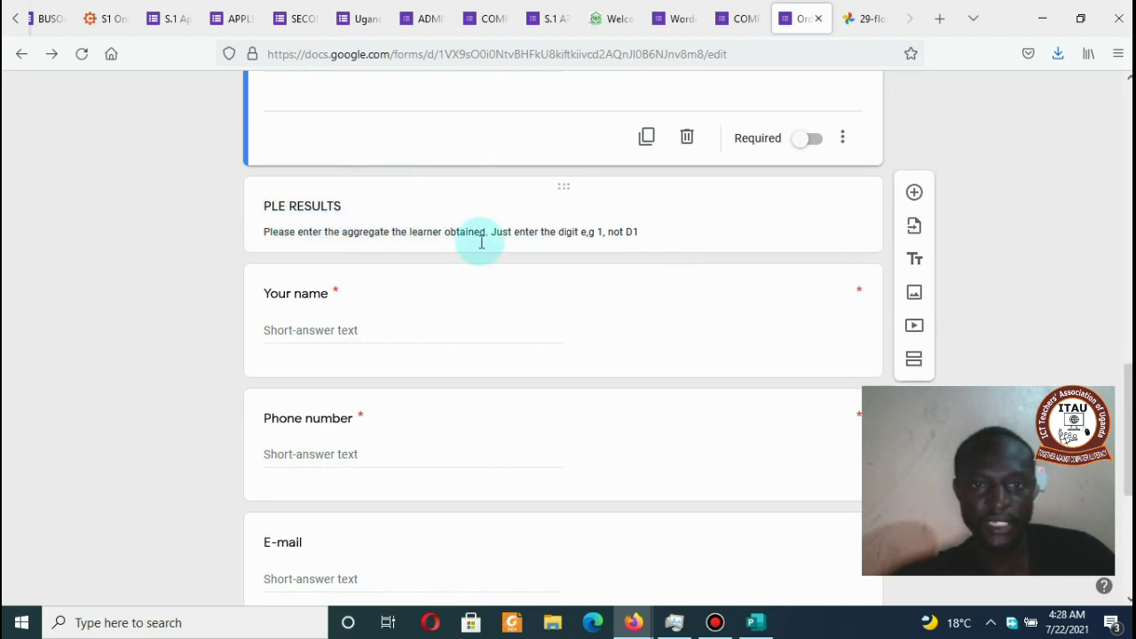
{"action": "left_click", "coordinate": [309, 286]}
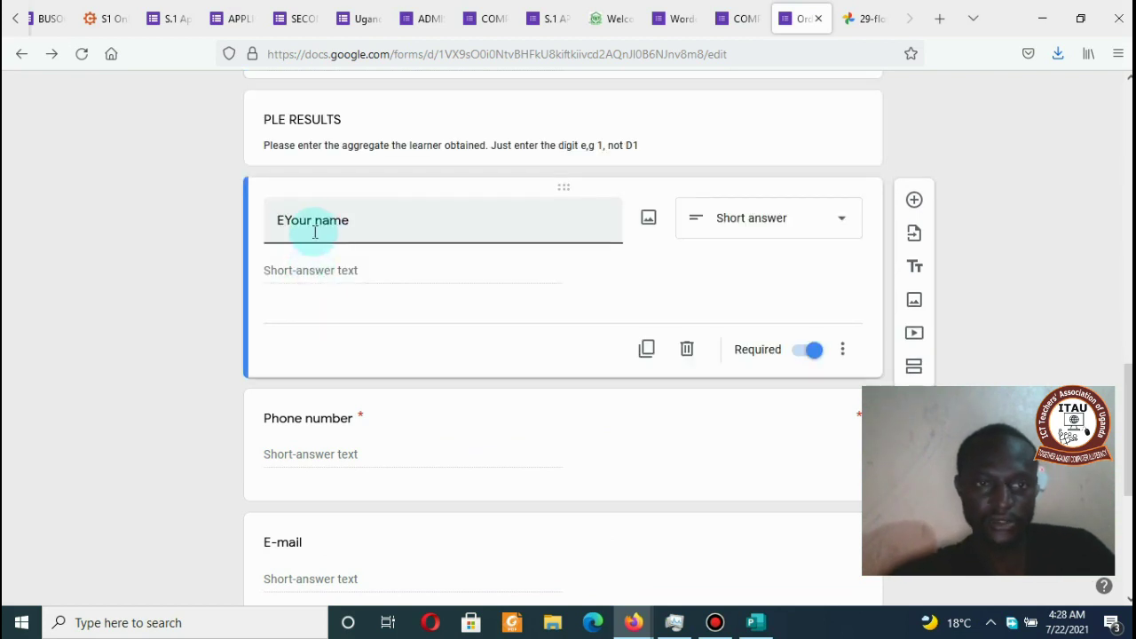
{"action": "left_click_drag", "start_coordinate": [362, 216], "coordinate": [250, 213]}
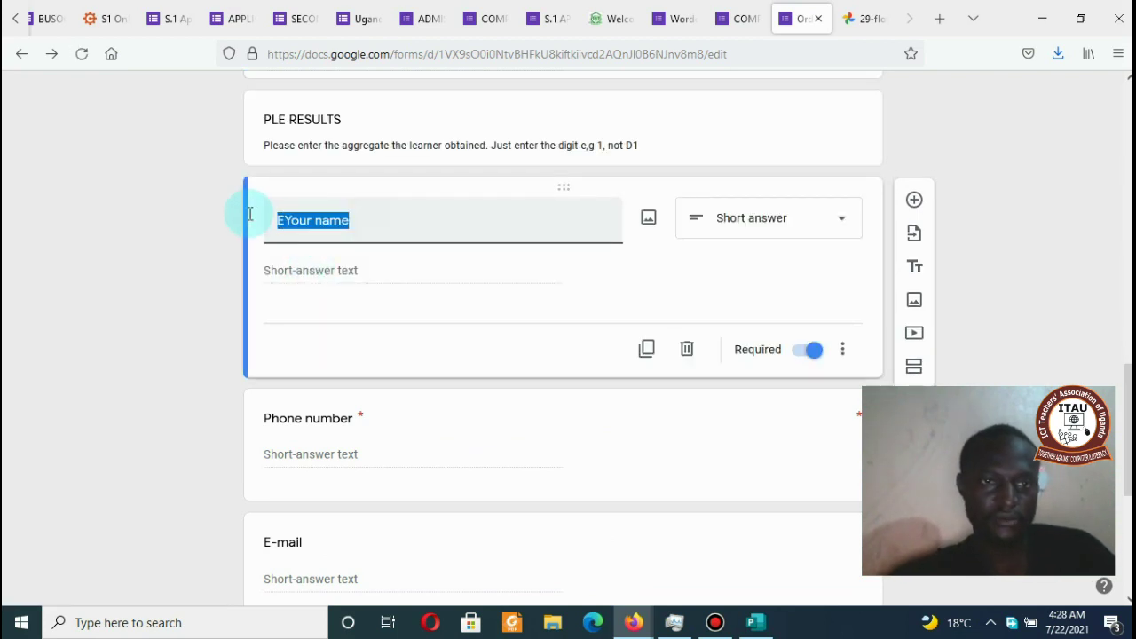
{"action": "scroll", "coordinate": [1105, 213], "scroll_direction": "up", "scroll_amount": 10}
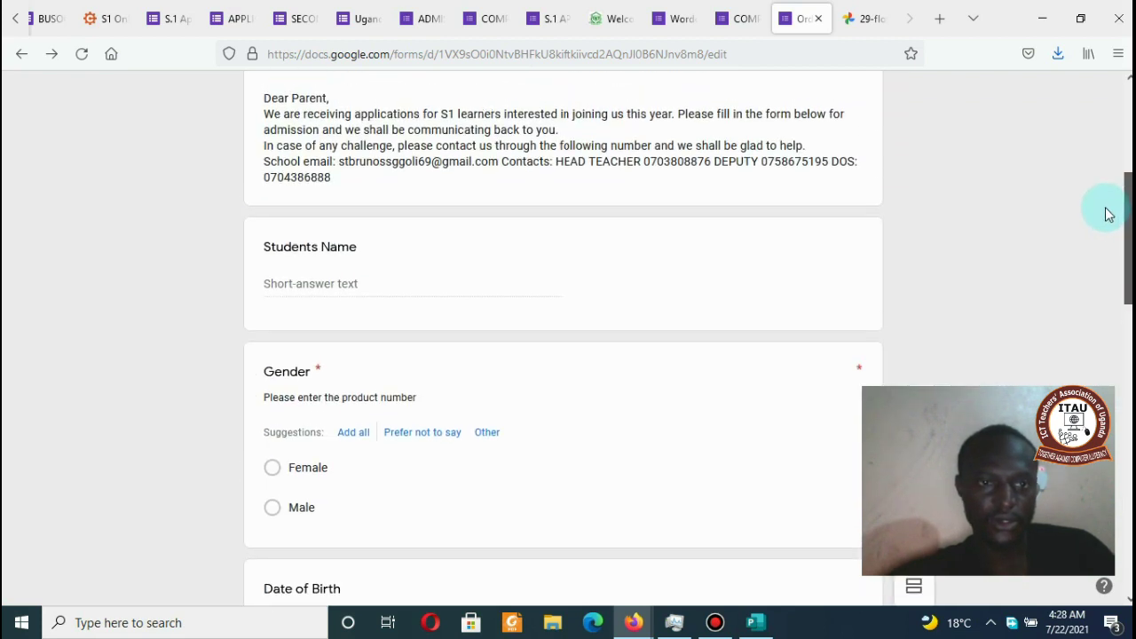
{"action": "scroll", "coordinate": [1106, 213], "scroll_direction": "down", "scroll_amount": 10}
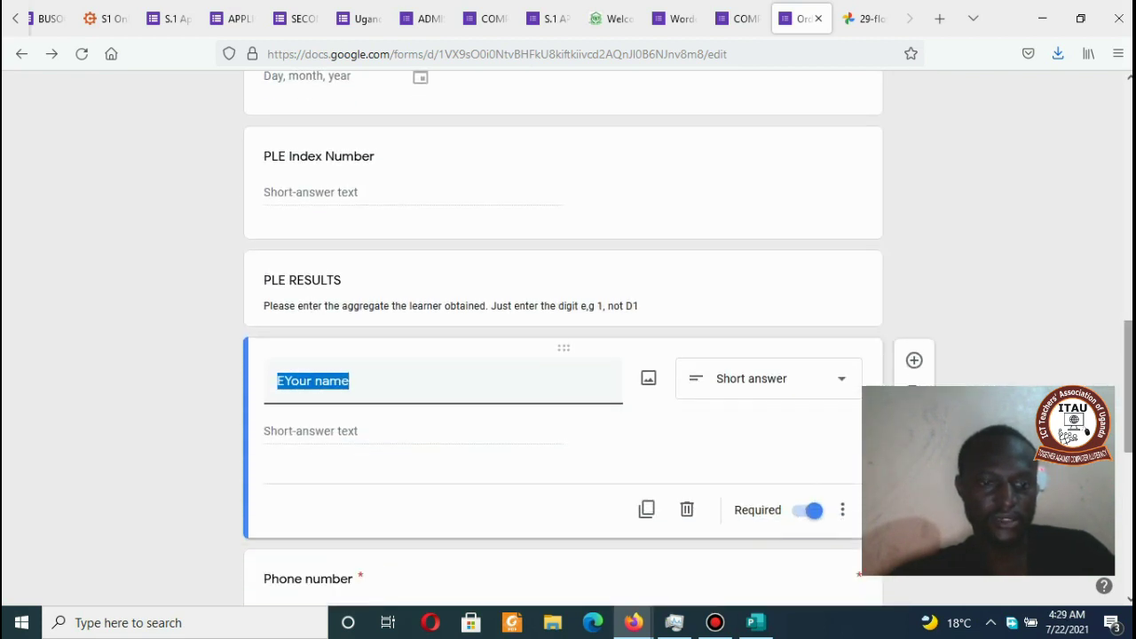
{"action": "type", "text": "ENGLISH"}
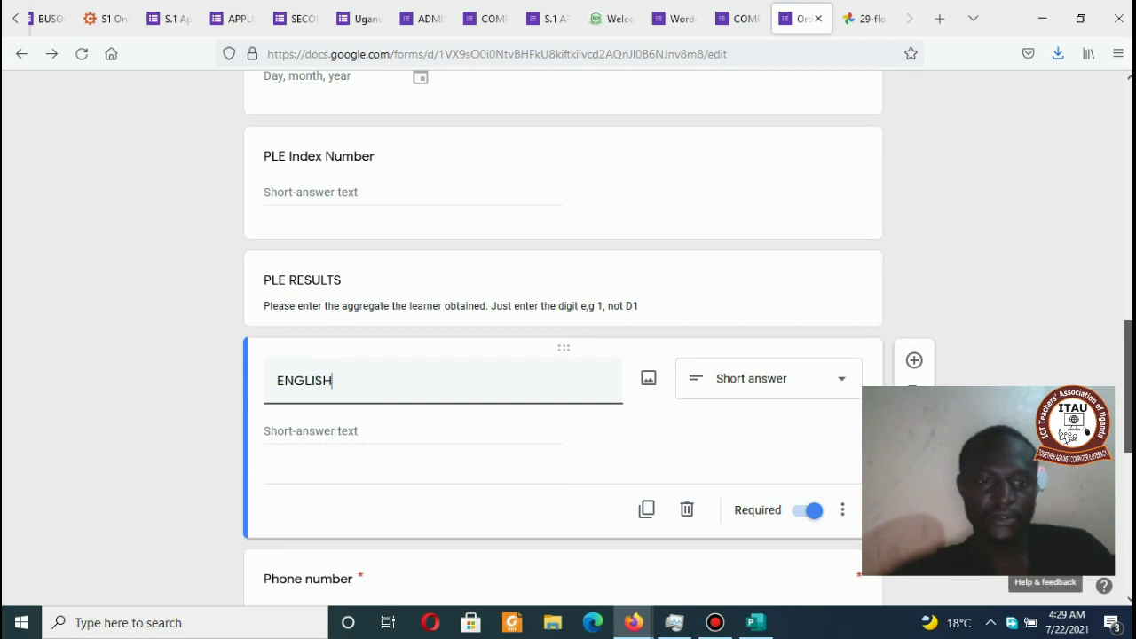
Step: Add response validation to the ENGLISH question that accepts only a number between 1 and 9
{"action": "scroll", "coordinate": [1101, 582], "scroll_direction": "down", "scroll_amount": 3}
{"action": "left_click", "coordinate": [342, 375]}
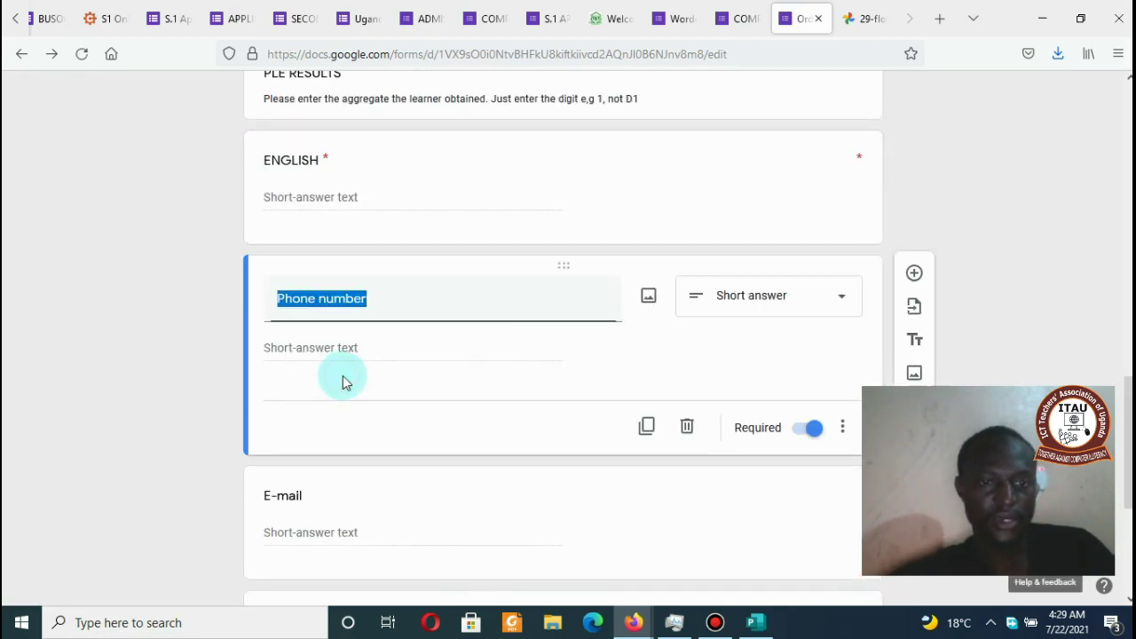
{"action": "left_click", "coordinate": [449, 206]}
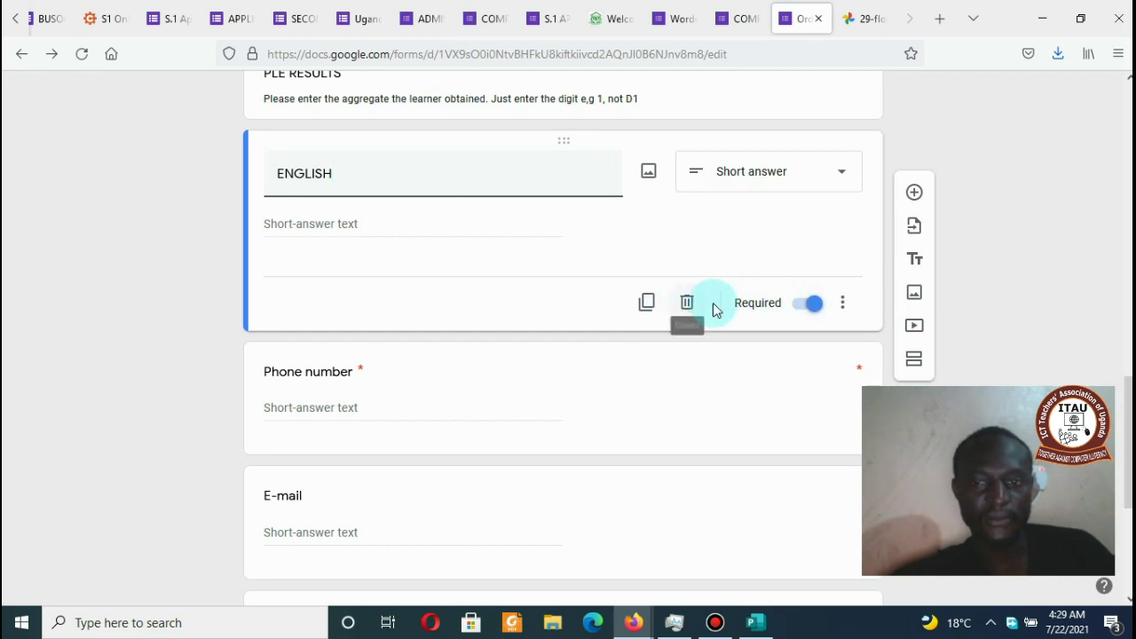
{"action": "left_click", "coordinate": [842, 305]}
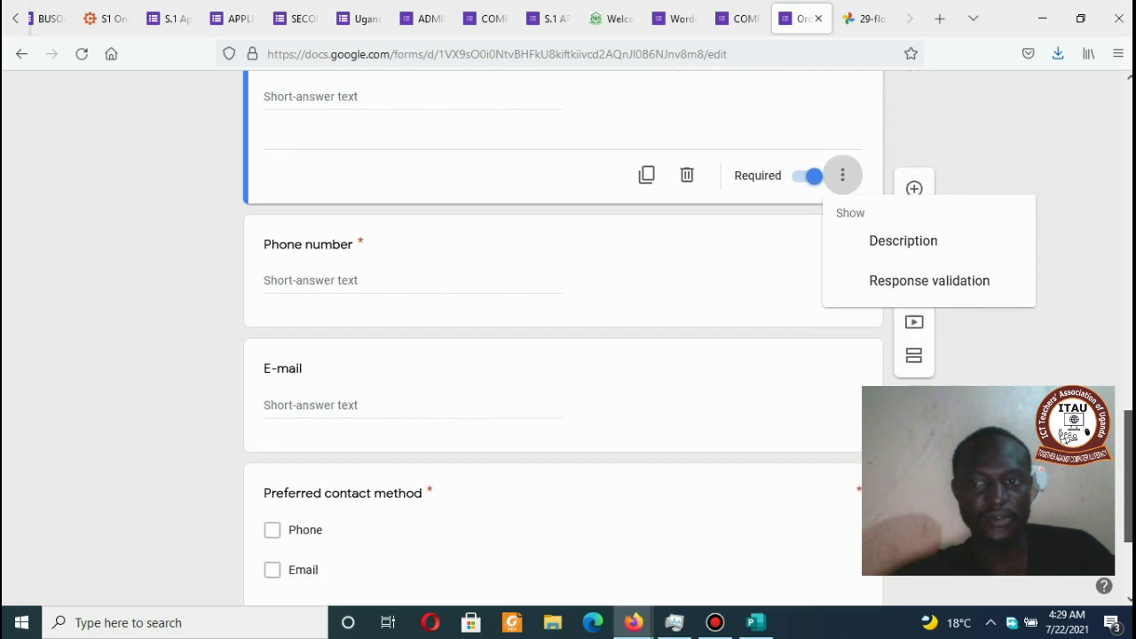
{"action": "left_click", "coordinate": [943, 325]}
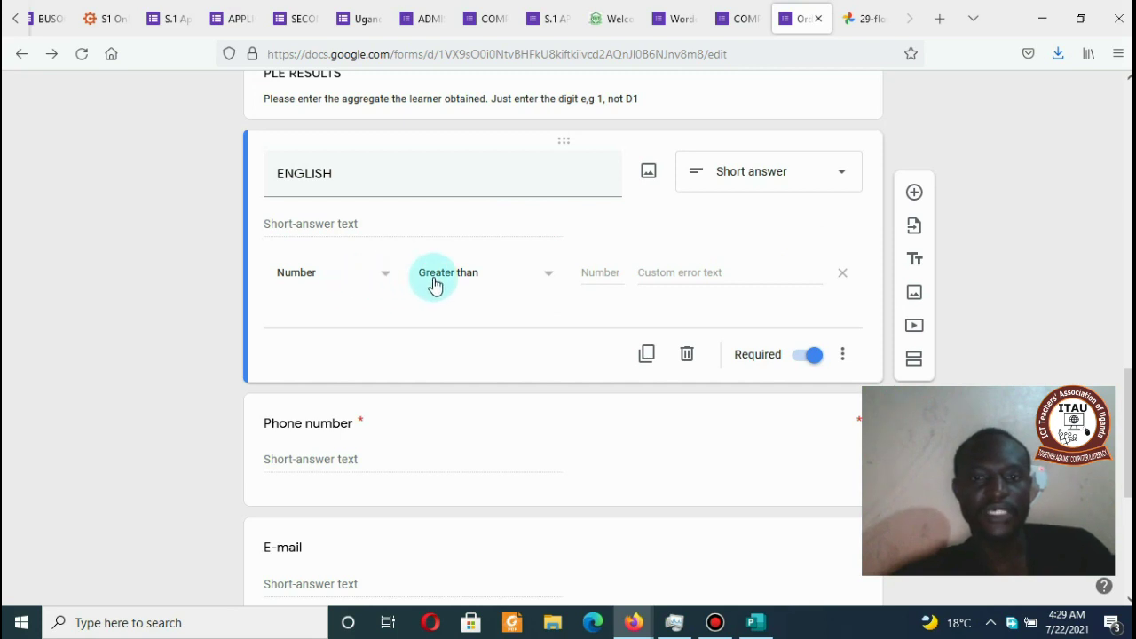
{"action": "left_click", "coordinate": [546, 278]}
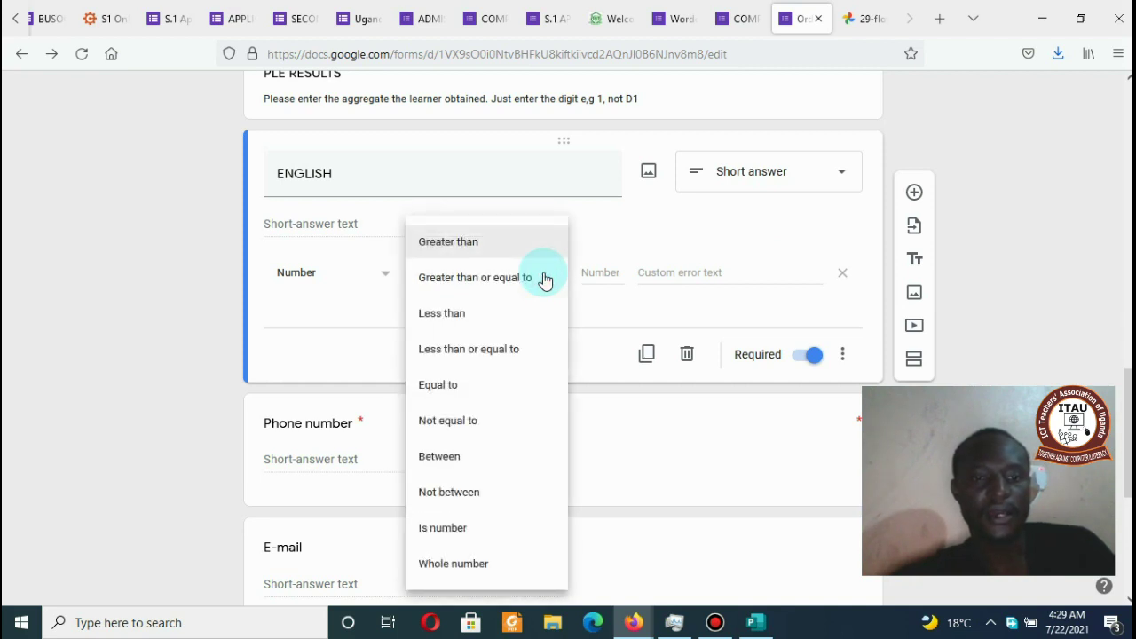
{"action": "left_click", "coordinate": [466, 457]}
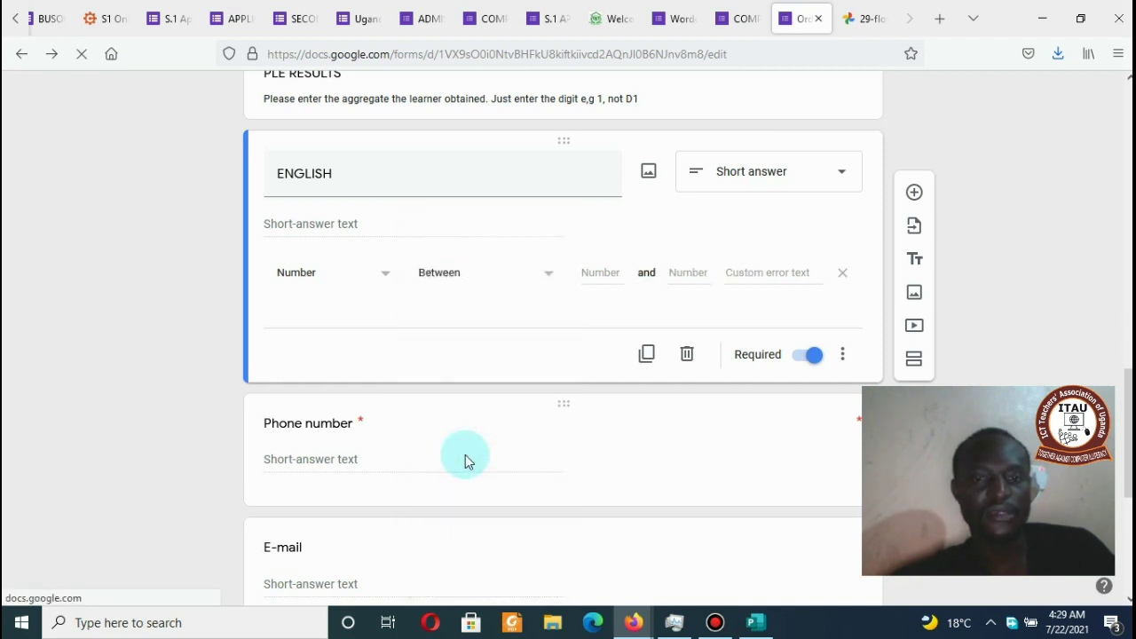
{"action": "left_click", "coordinate": [591, 270]}
{"action": "type", "text": "1"}
{"action": "left_click", "coordinate": [704, 275]}
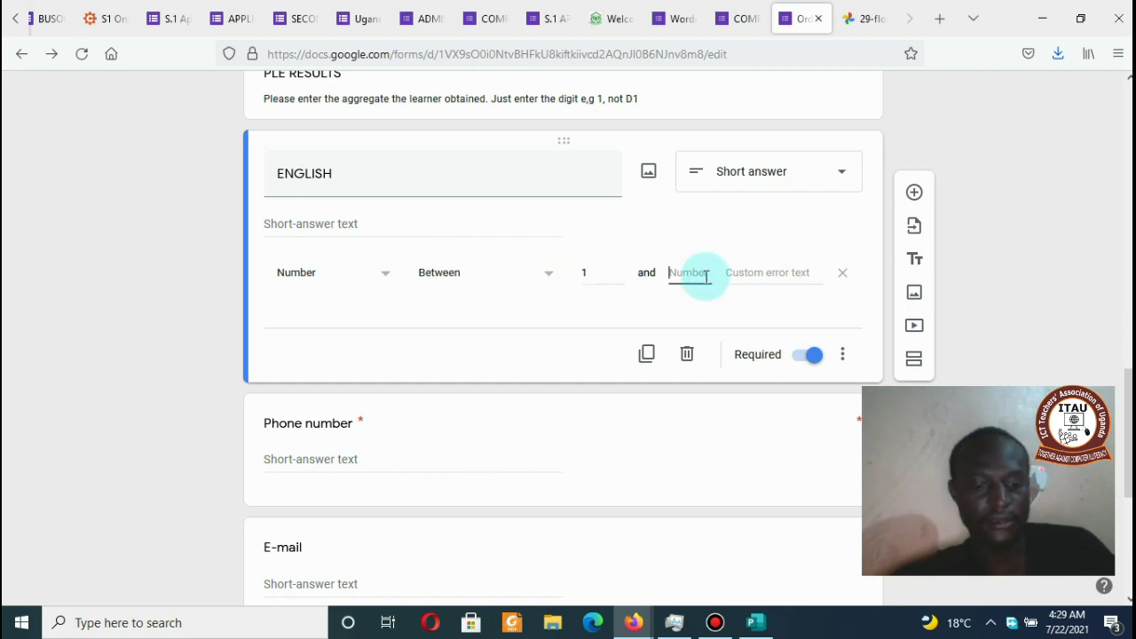
{"action": "type", "text": "9"}
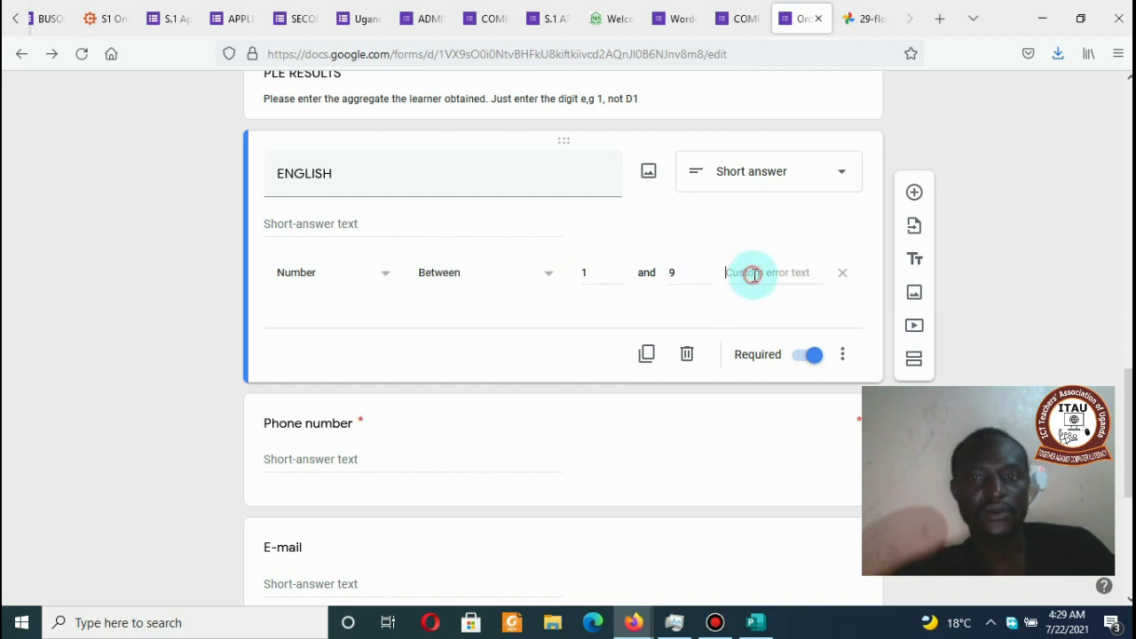
Step: Set the ENGLISH question's custom error text to "Enter a digit from 1-9" and keep Between as the number condition
{"action": "left_click", "coordinate": [767, 267]}
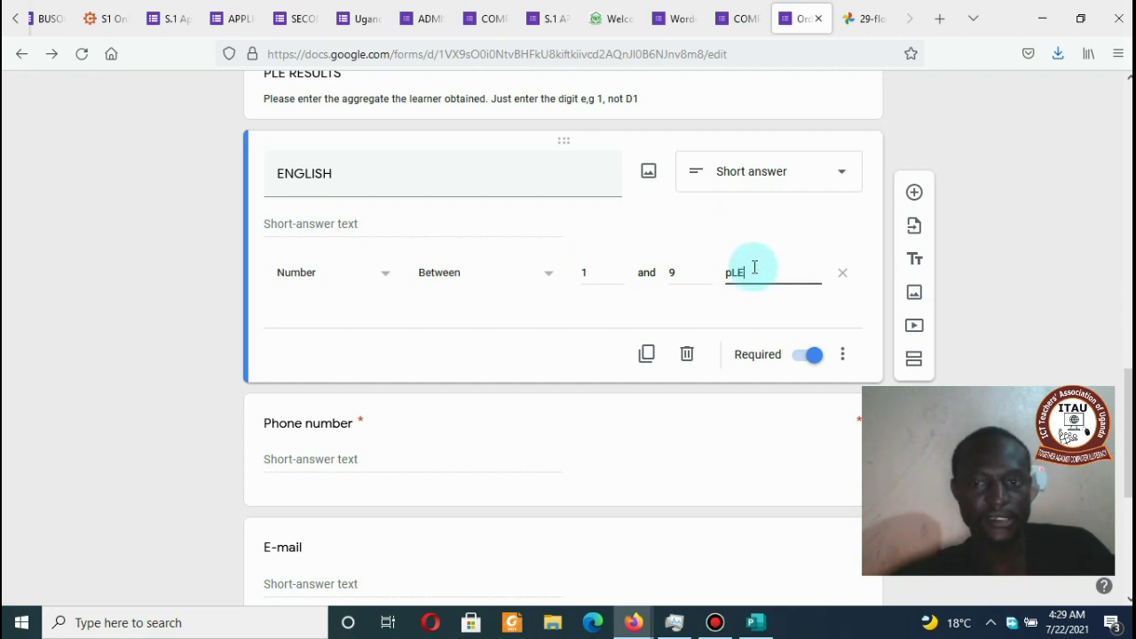
{"action": "type", "text": "Ple"}
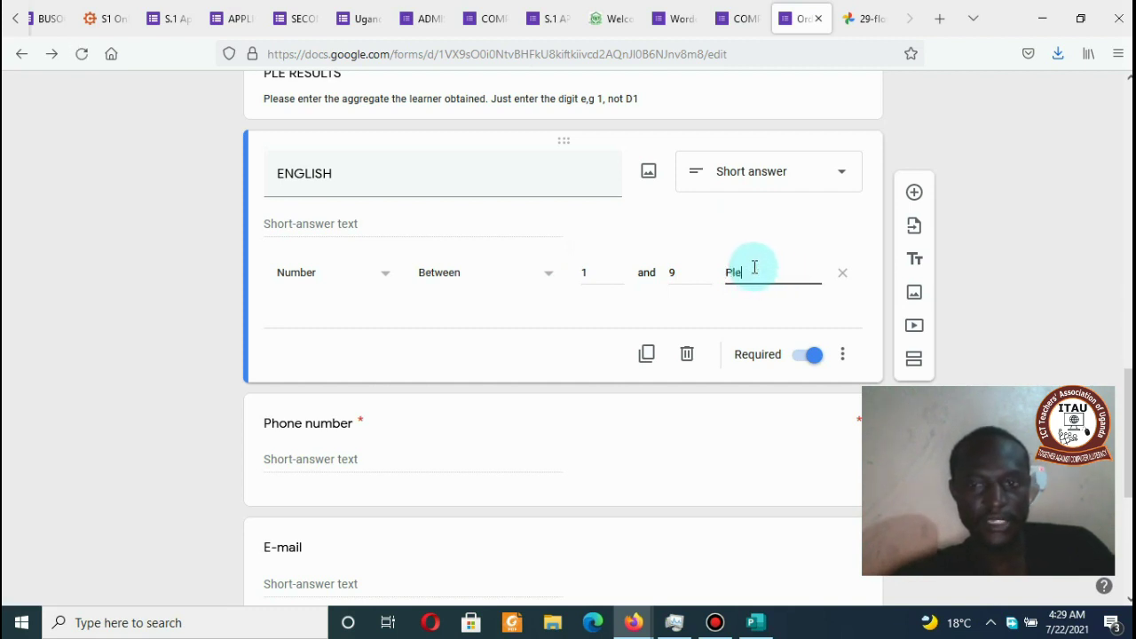
{"action": "key", "text": "BackSpace"}
{"action": "key", "text": "BackSpace"}
{"action": "type", "text": "Enter a digit fr"}
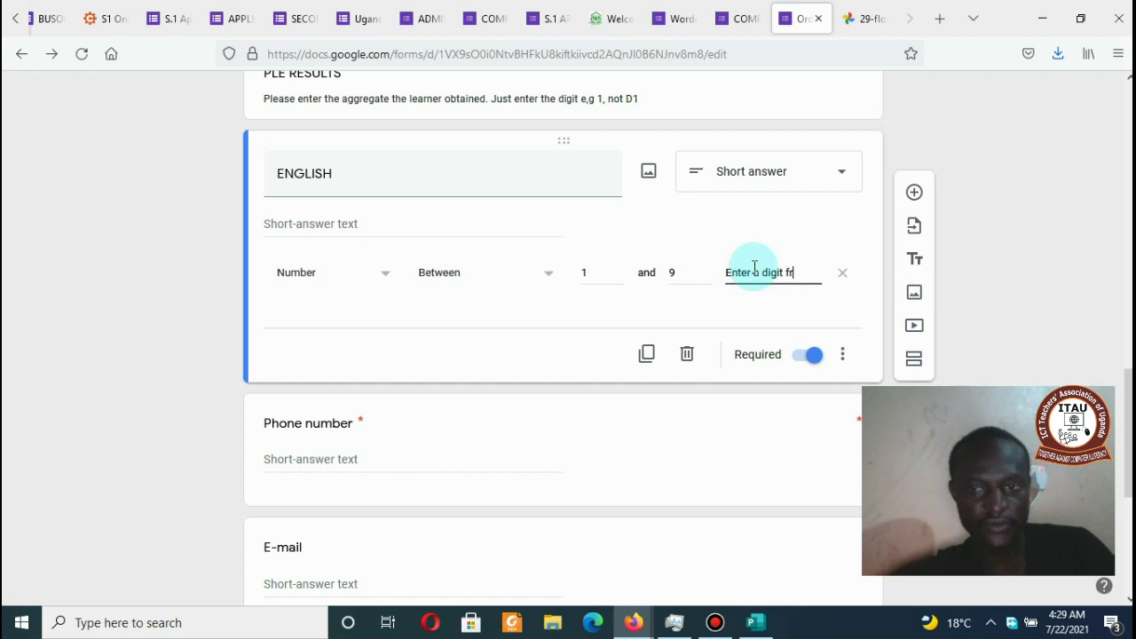
{"action": "type", "text": "om "}
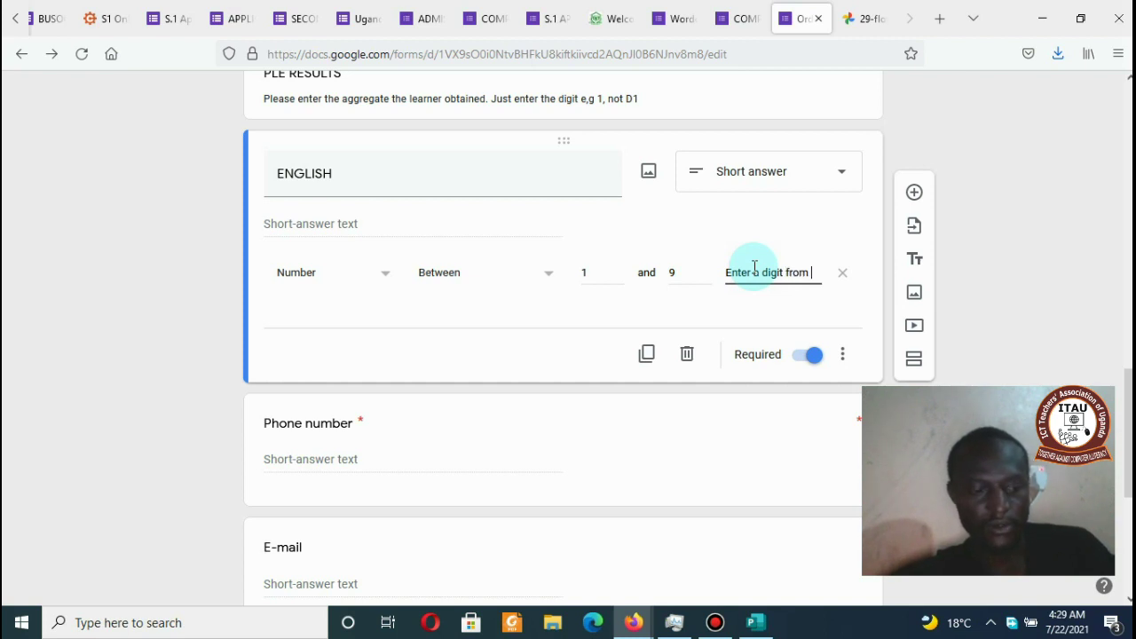
{"action": "type", "text": "1-9"}
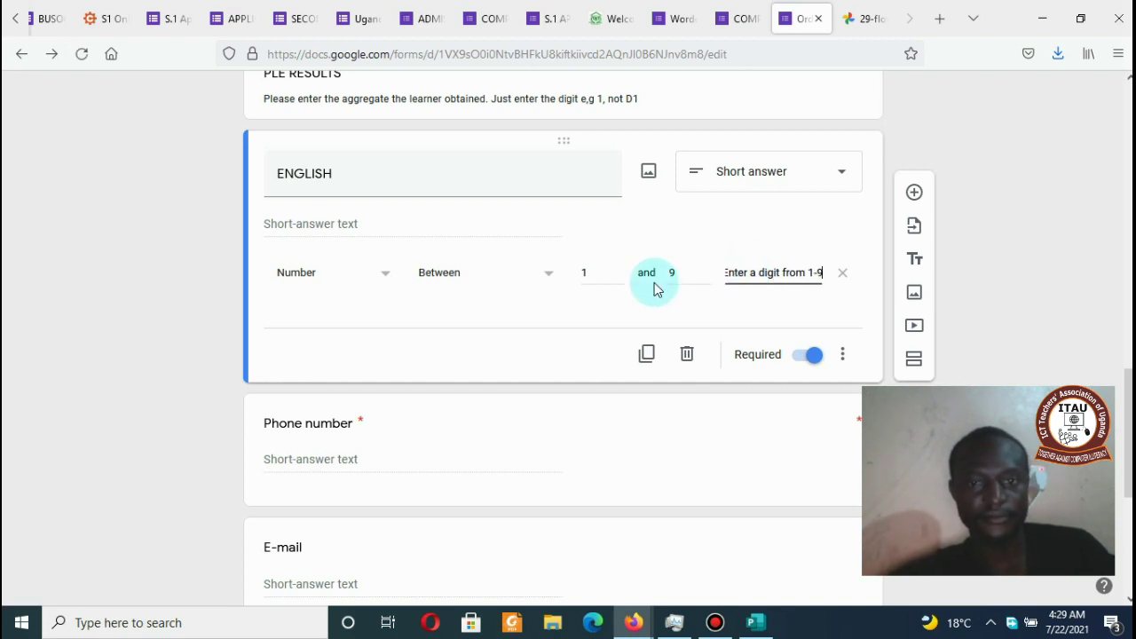
{"action": "left_click", "coordinate": [540, 303]}
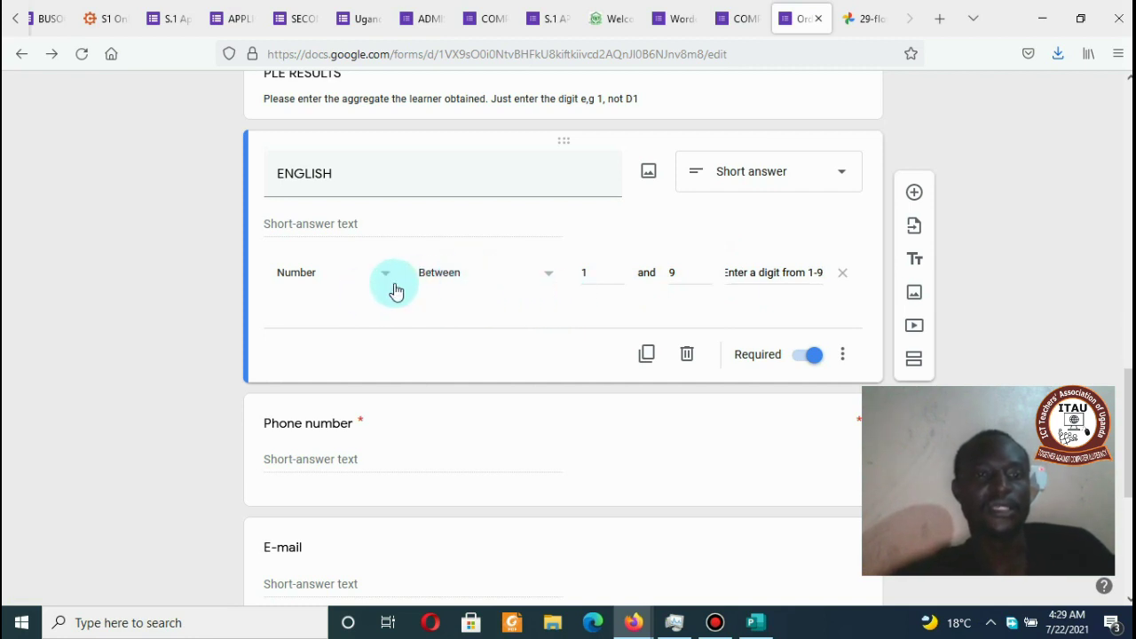
{"action": "left_click", "coordinate": [550, 273]}
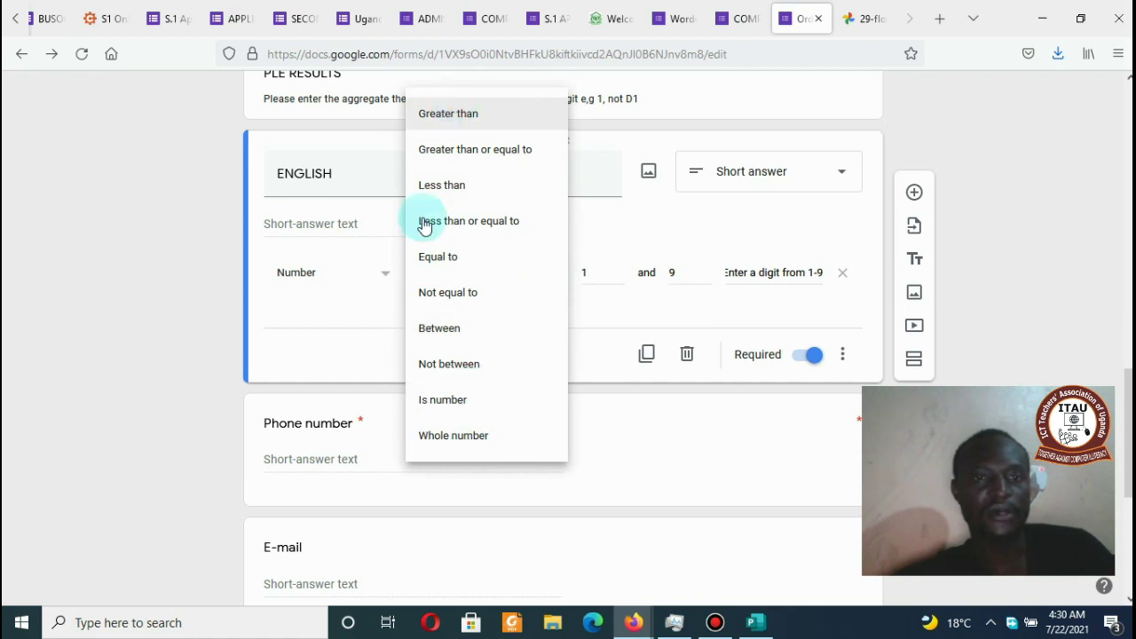
{"action": "left_click", "coordinate": [461, 335]}
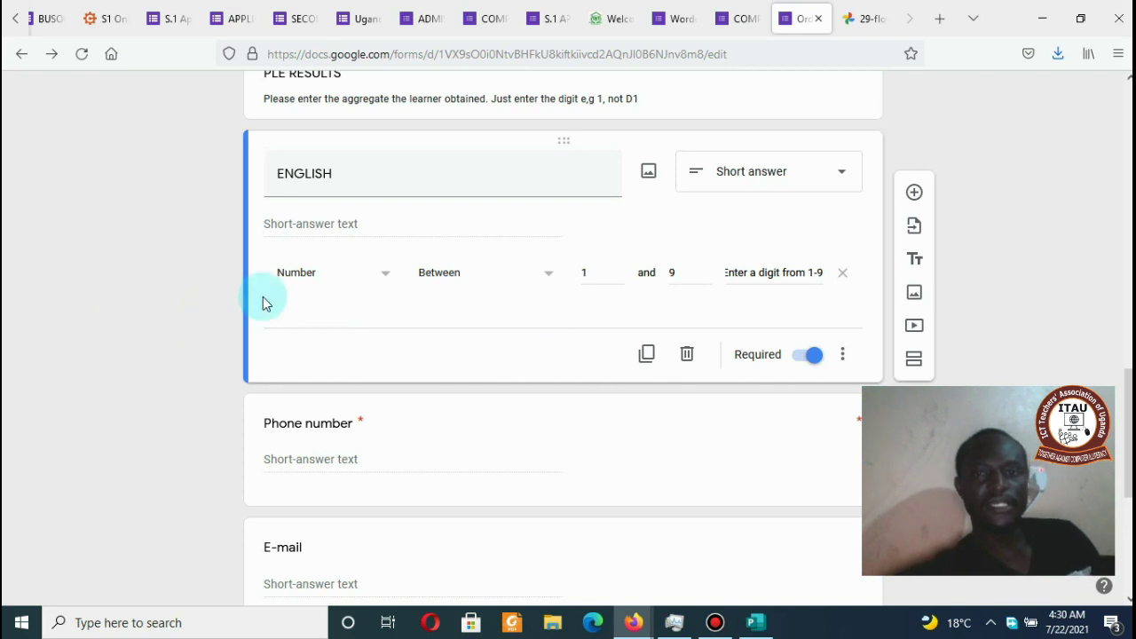
Step: Duplicate the validated ENGLISH question and retitle the copy as "SST"
{"action": "left_click", "coordinate": [648, 358]}
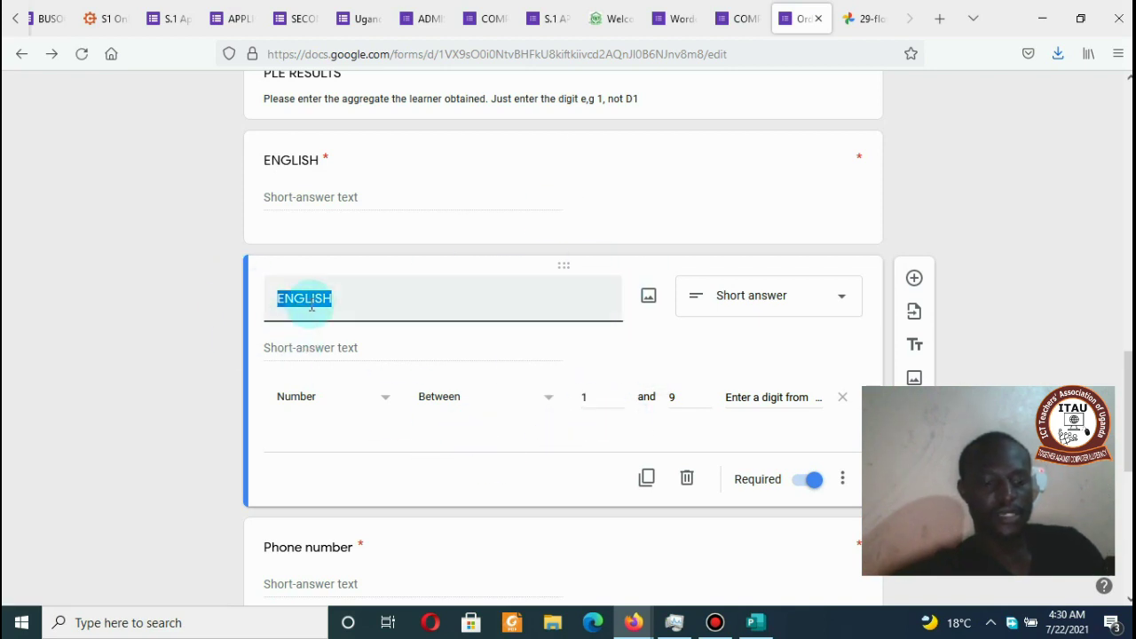
{"action": "type", "text": "ss"}
{"action": "key", "text": "BackSpace"}
{"action": "key", "text": "BackSpace"}
{"action": "type", "text": "S"}
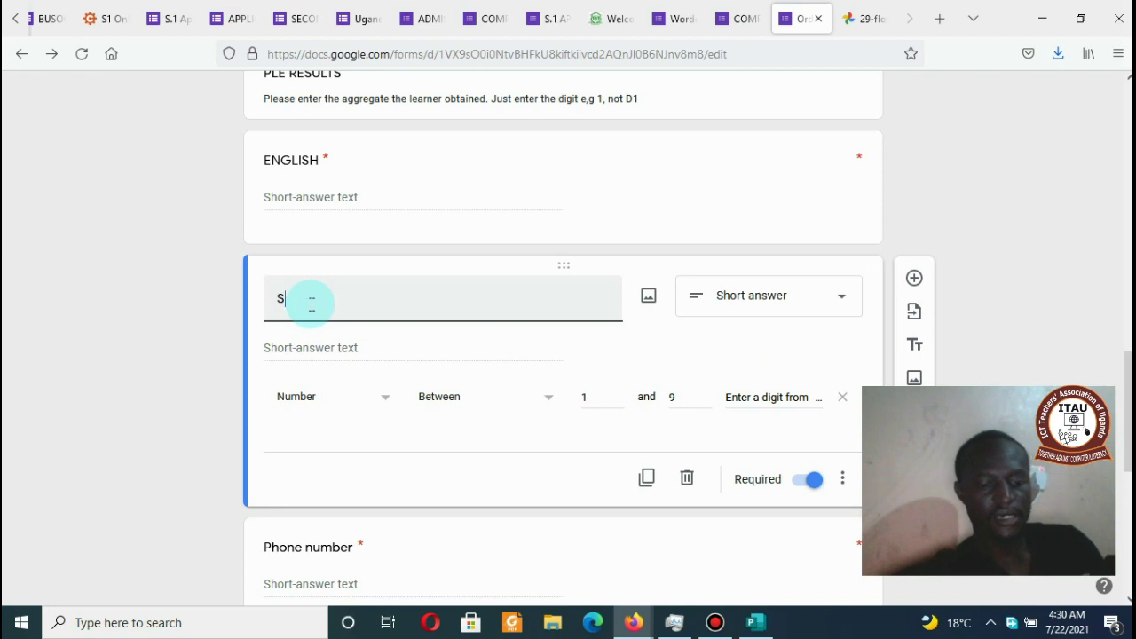
{"action": "type", "text": "ST"}
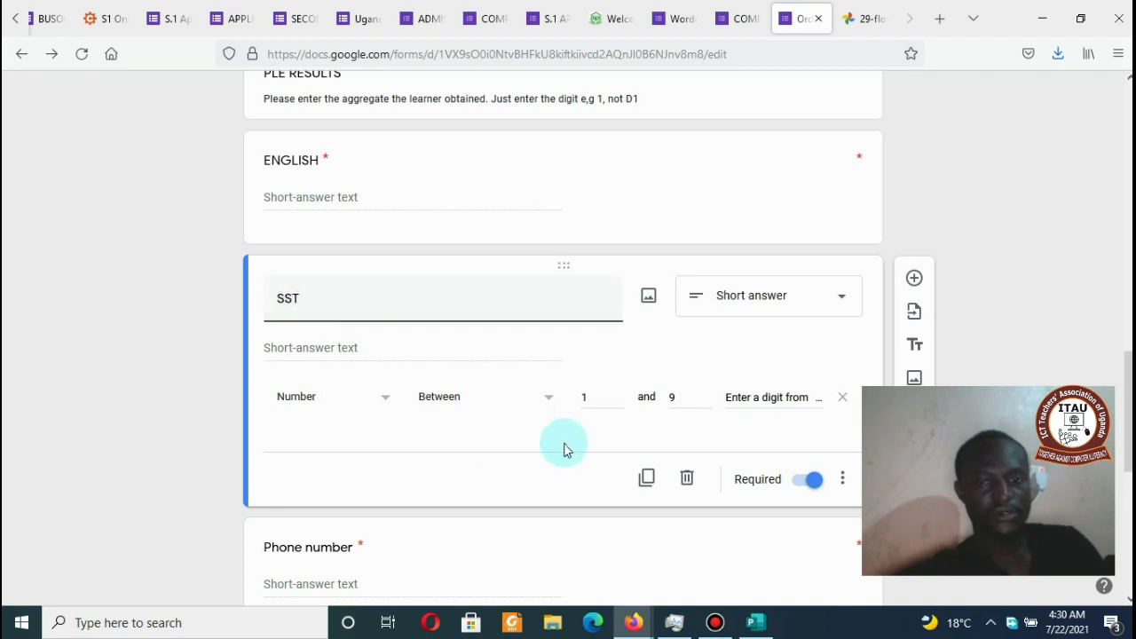
Step: Duplicate the SST question and retitle the copy as "MATHEMATICS"
{"action": "left_click", "coordinate": [646, 478]}
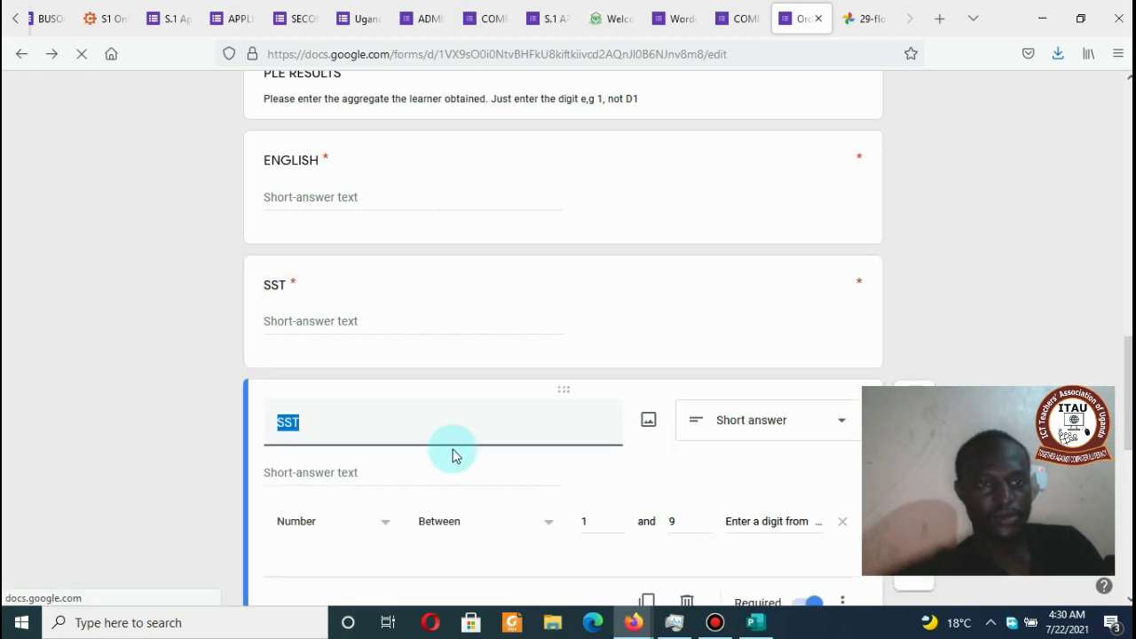
{"action": "type", "text": "MATH"}
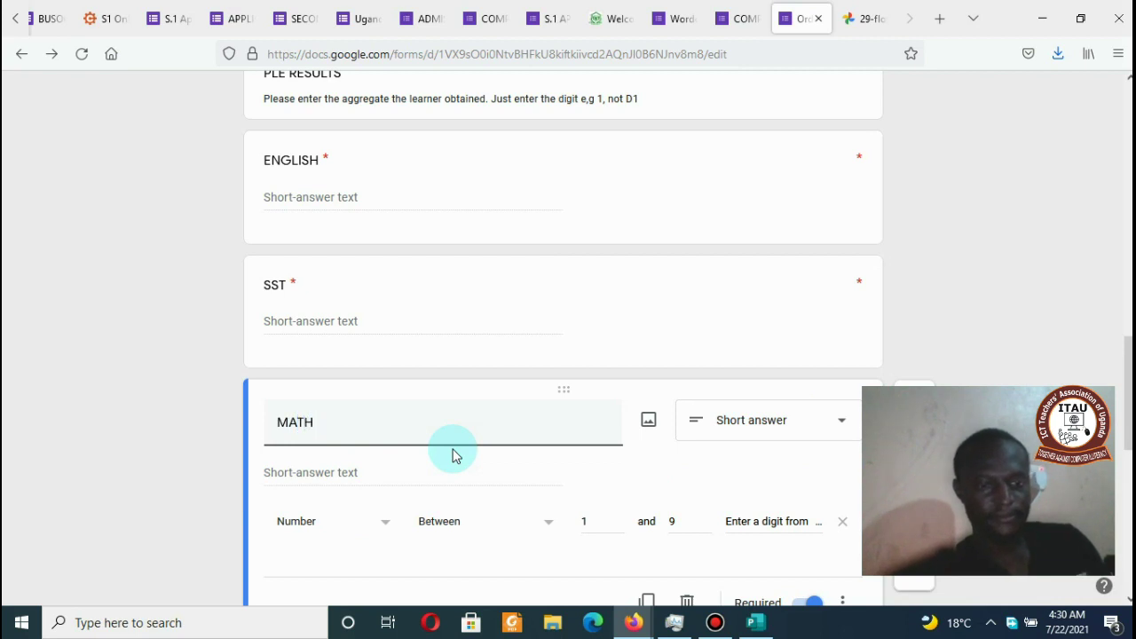
{"action": "type", "text": "EMATICS"}
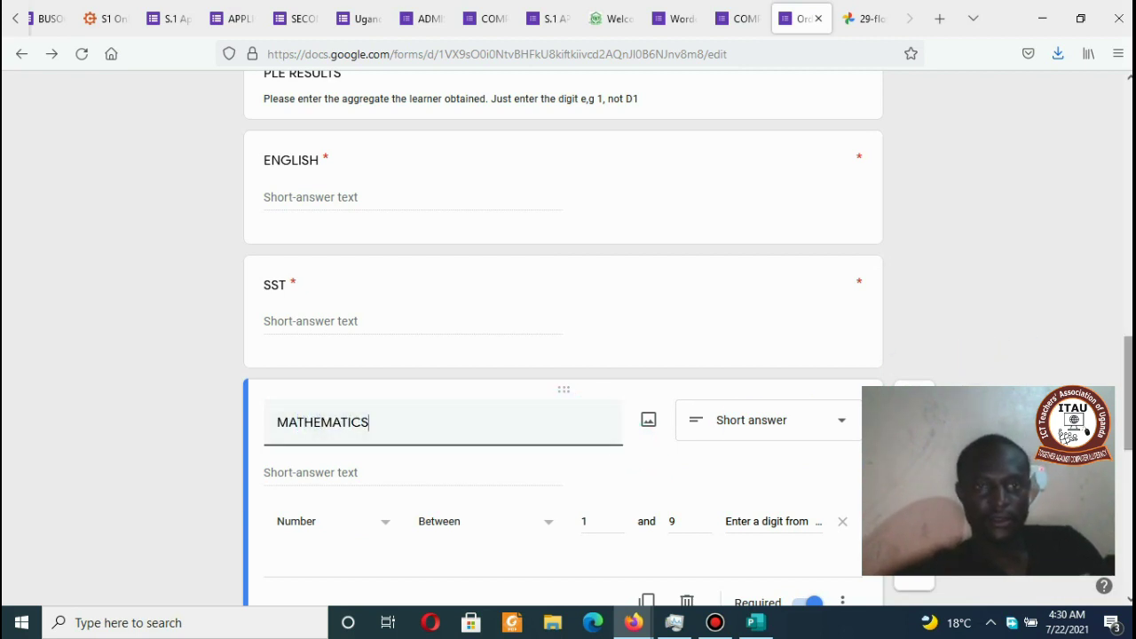
Step: Duplicate the MATHEMATICS question and retitle the copy as "SOCIAL STUDIES"
{"action": "scroll", "coordinate": [1127, 391], "scroll_direction": "down", "scroll_amount": 4}
{"action": "left_click", "coordinate": [646, 279]}
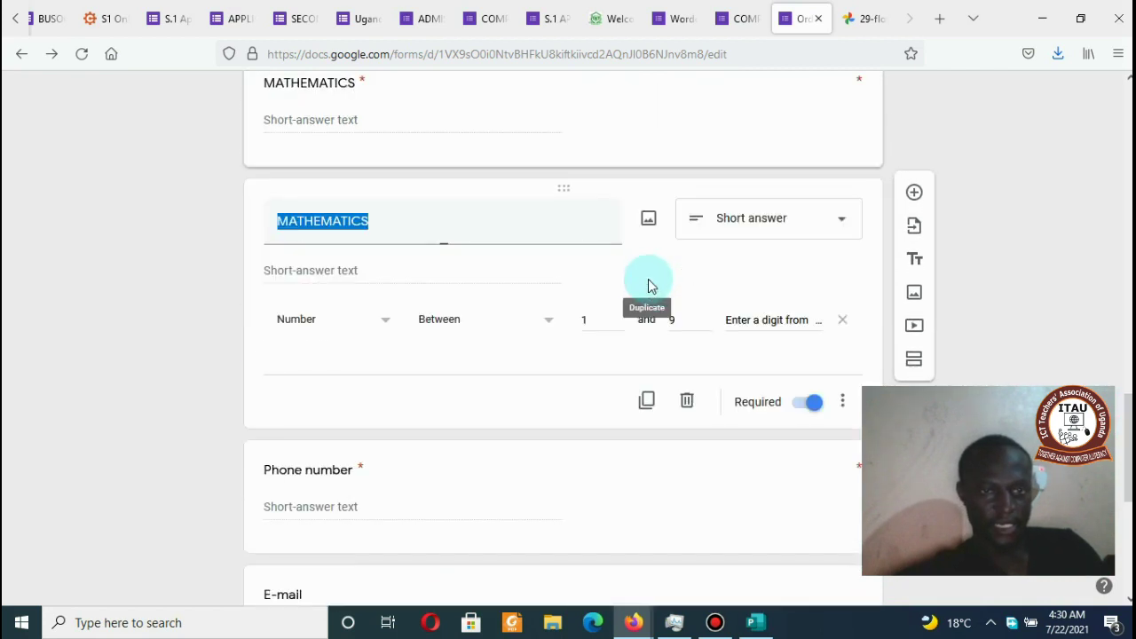
{"action": "type", "text": "SOCIAL"}
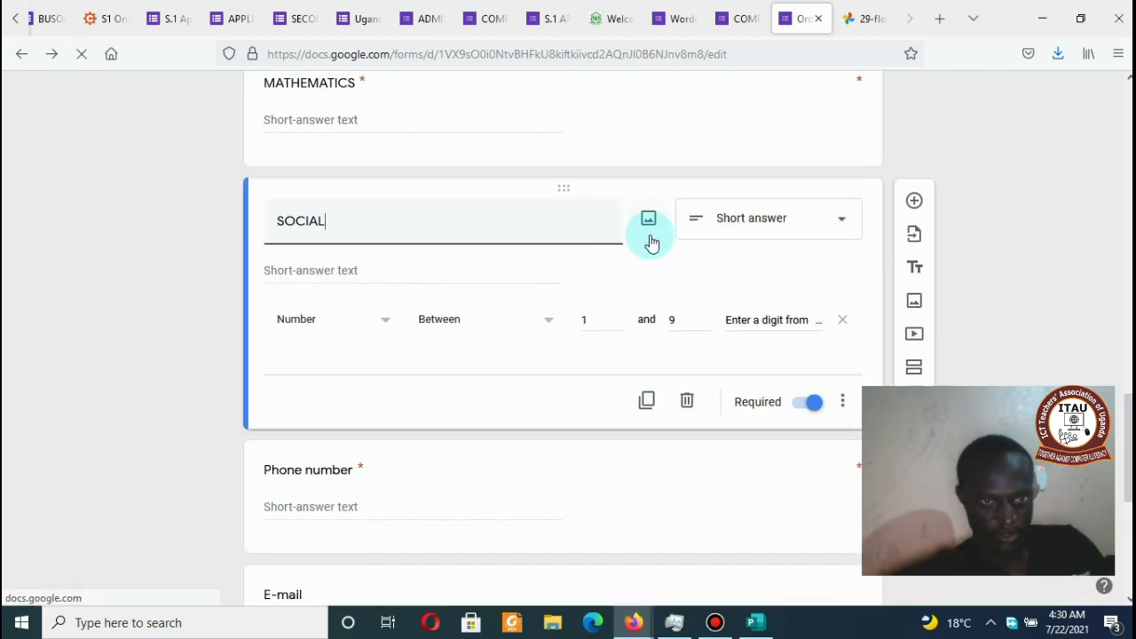
{"action": "type", "text": " STUDIES"}
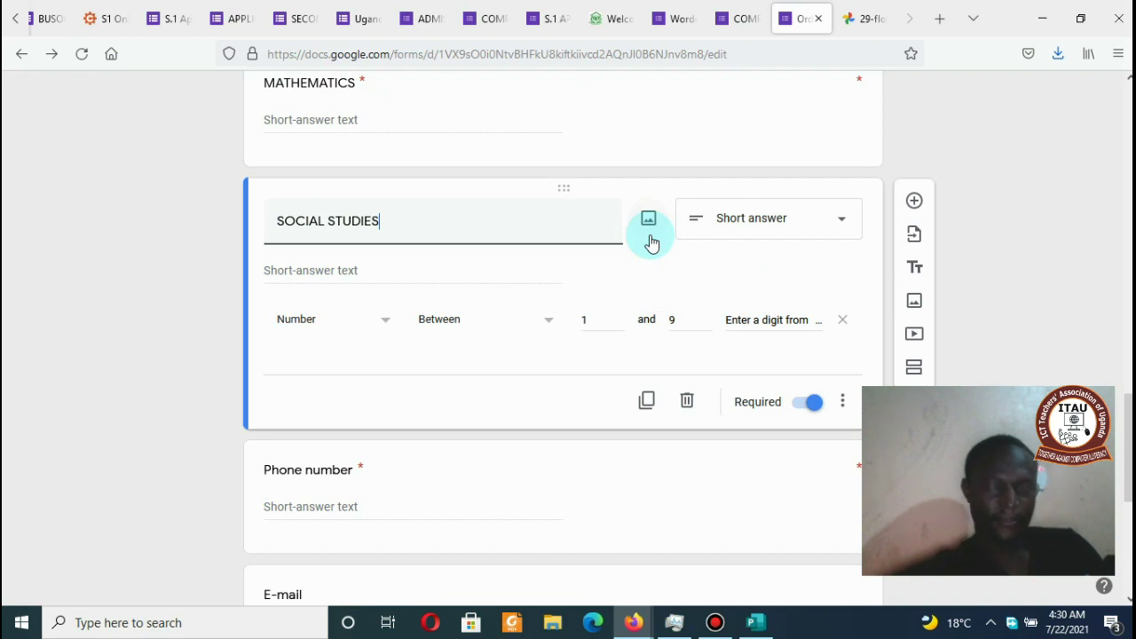
{"action": "left_click", "coordinate": [998, 244]}
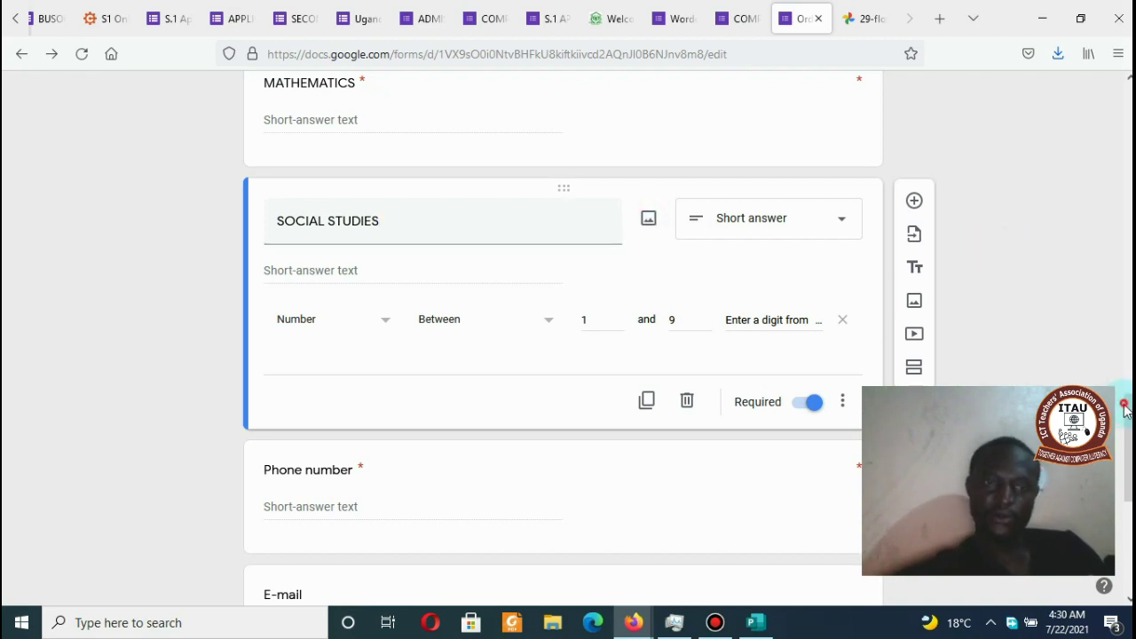
{"action": "left_click", "coordinate": [1060, 266]}
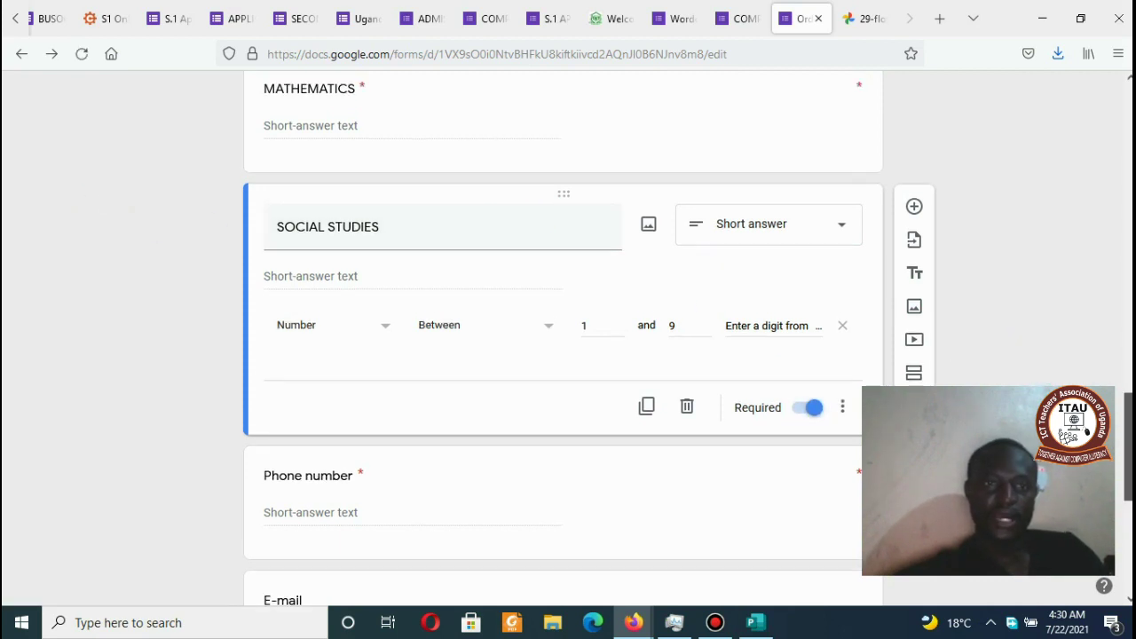
Step: Change the Phone number question below SOCIAL STUDIES to the File upload type and allow respondents to upload files to Drive
{"action": "scroll", "coordinate": [563, 355], "scroll_direction": "down", "scroll_amount": 5}
{"action": "scroll", "coordinate": [564, 355], "scroll_direction": "up", "scroll_amount": 4}
{"action": "scroll", "coordinate": [1106, 296], "scroll_direction": "up", "scroll_amount": 8}
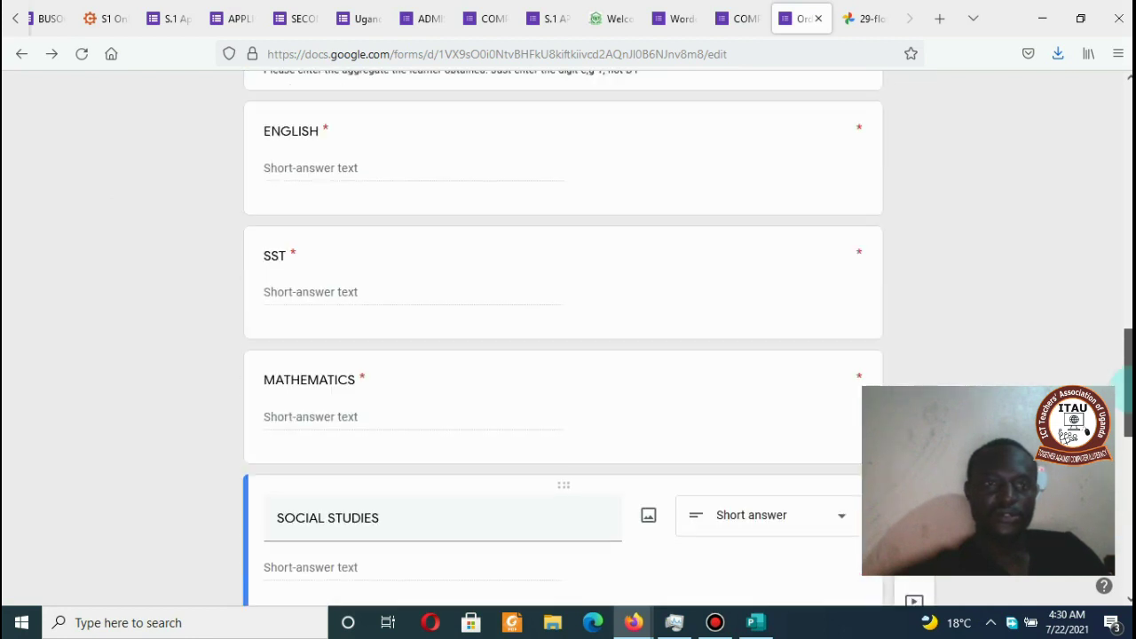
{"action": "scroll", "coordinate": [1106, 296], "scroll_direction": "down", "scroll_amount": 7}
{"action": "scroll", "coordinate": [563, 355], "scroll_direction": "down", "scroll_amount": 2}
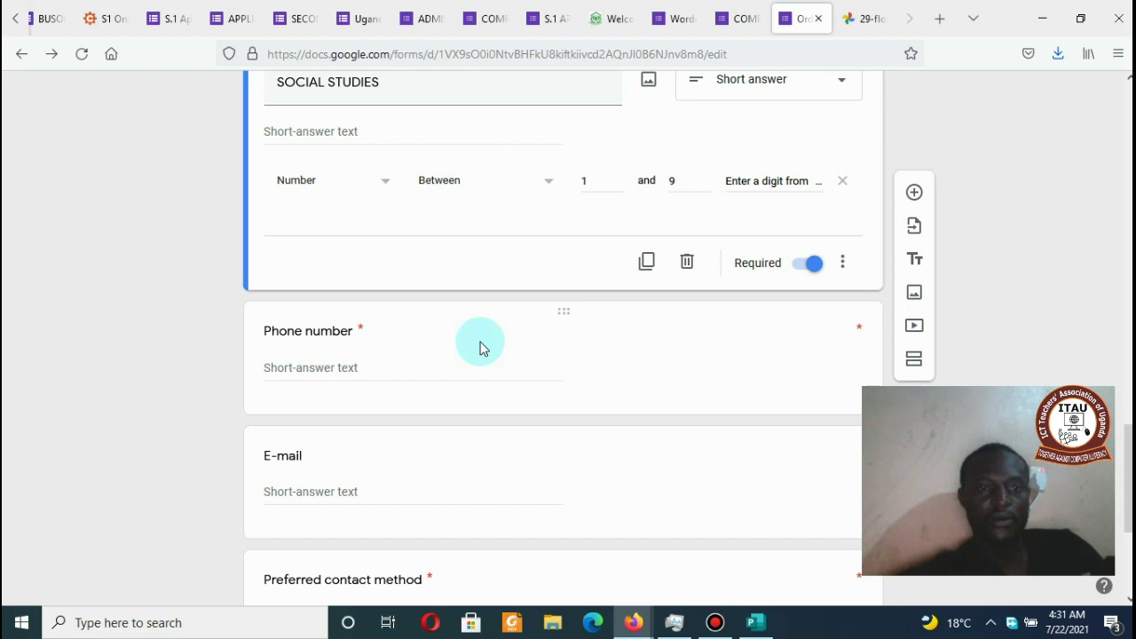
{"action": "left_click", "coordinate": [541, 330]}
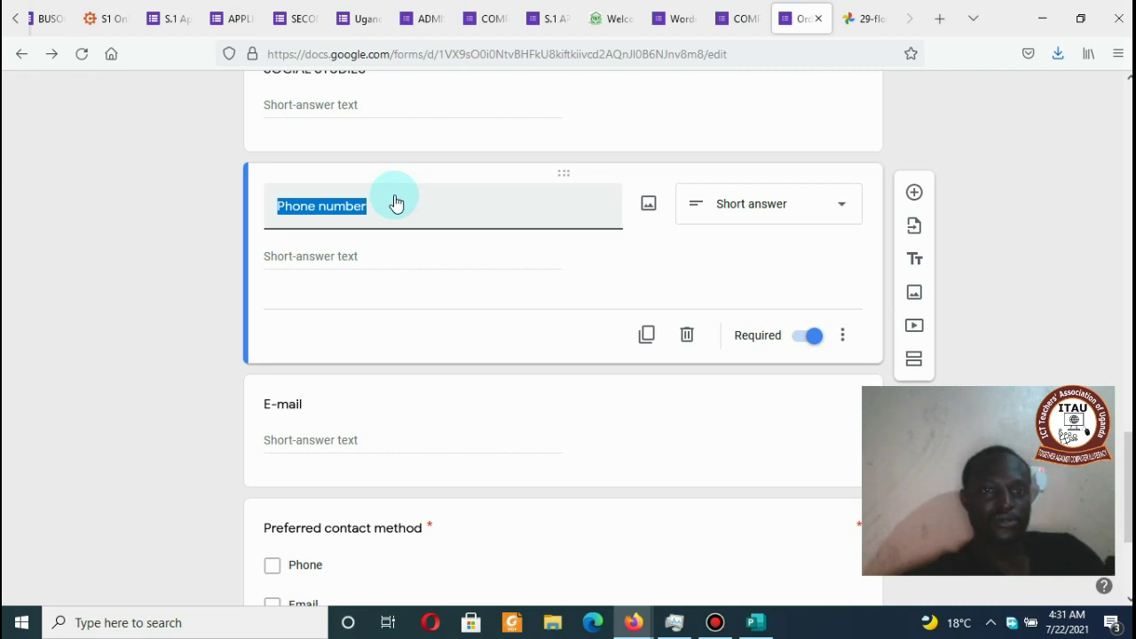
{"action": "left_click", "coordinate": [748, 211]}
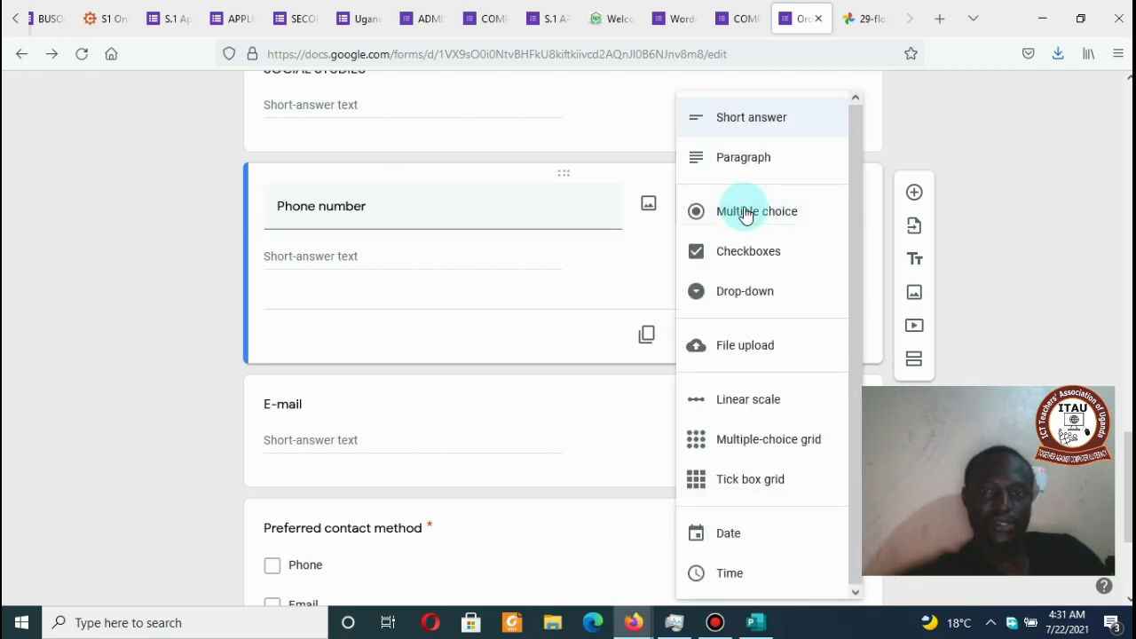
{"action": "left_click", "coordinate": [801, 351]}
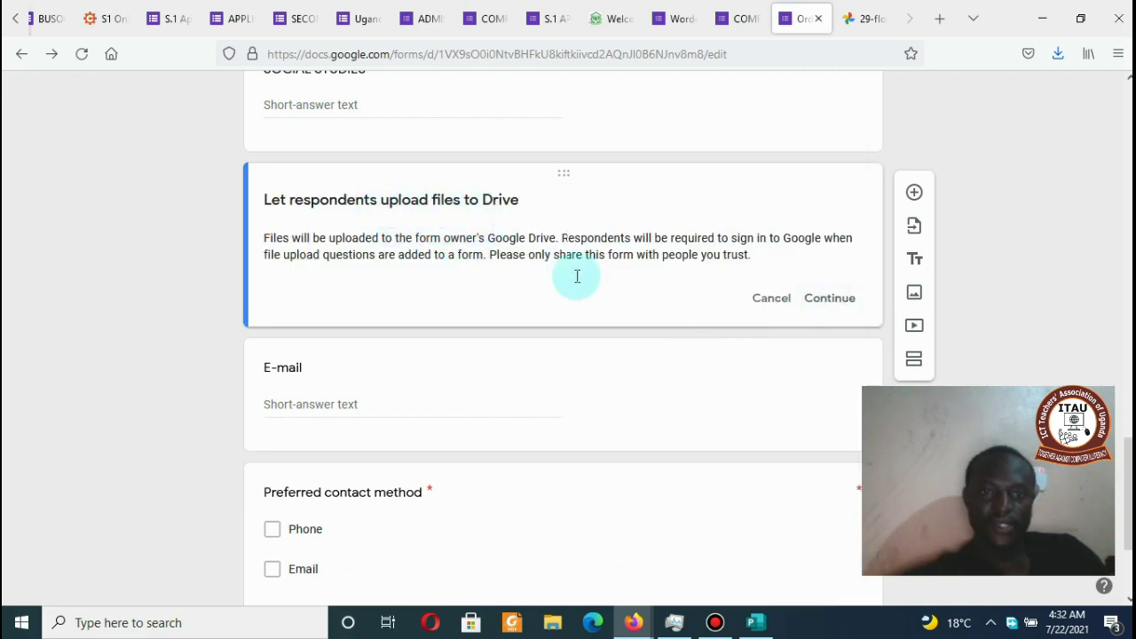
{"action": "left_click", "coordinate": [828, 299]}
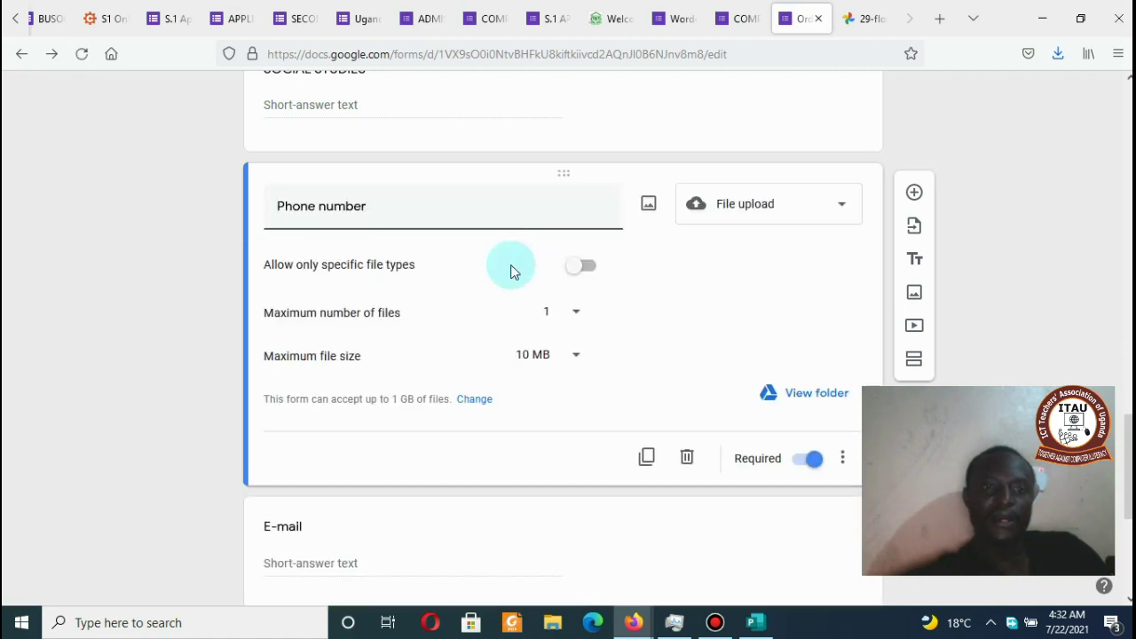
Step: Retitle the file upload question as "Upload a photo or scan of result slip"
{"action": "left_click", "coordinate": [408, 205]}
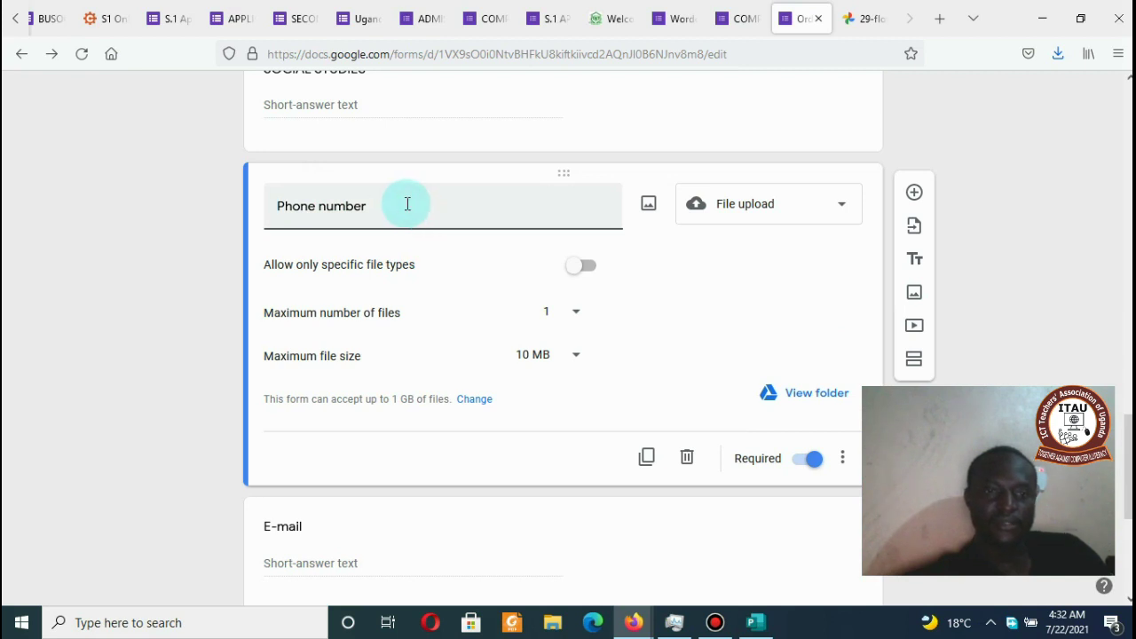
{"action": "left_click_drag", "start_coordinate": [407, 205], "coordinate": [256, 184]}
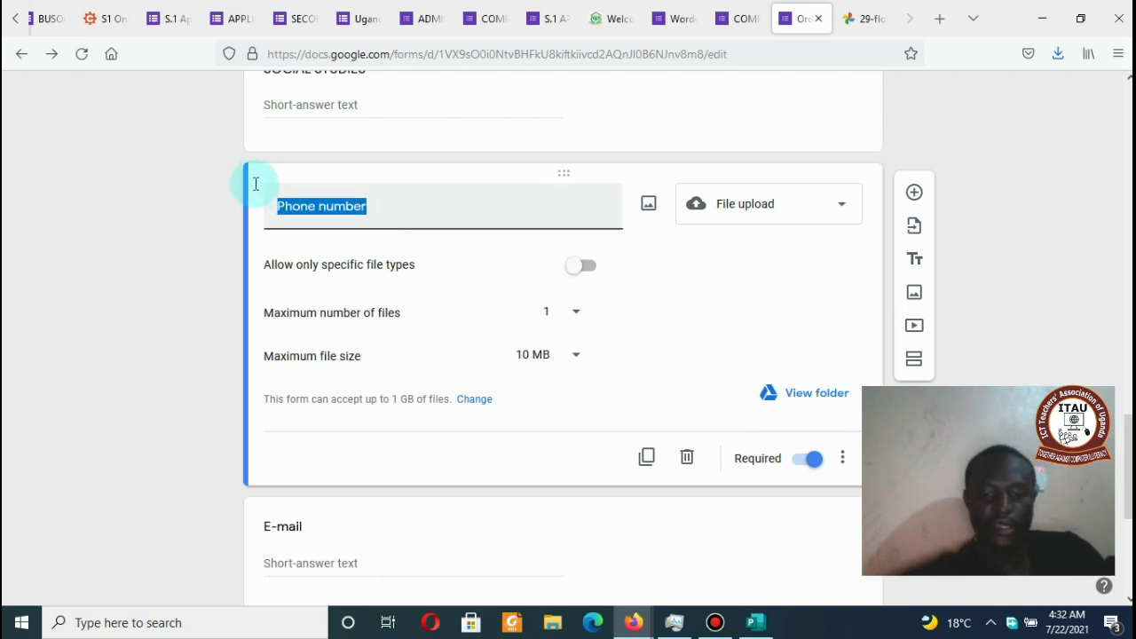
{"action": "type", "text": "a"}
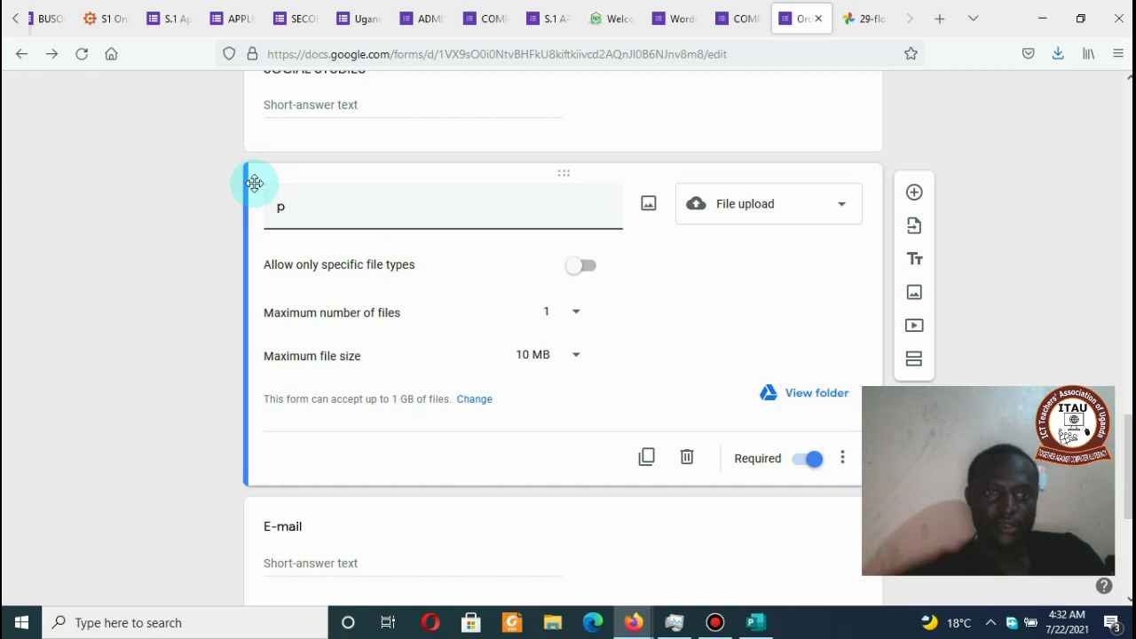
{"action": "key", "text": "BackSpace"}
{"action": "type", "text": "Upload a"}
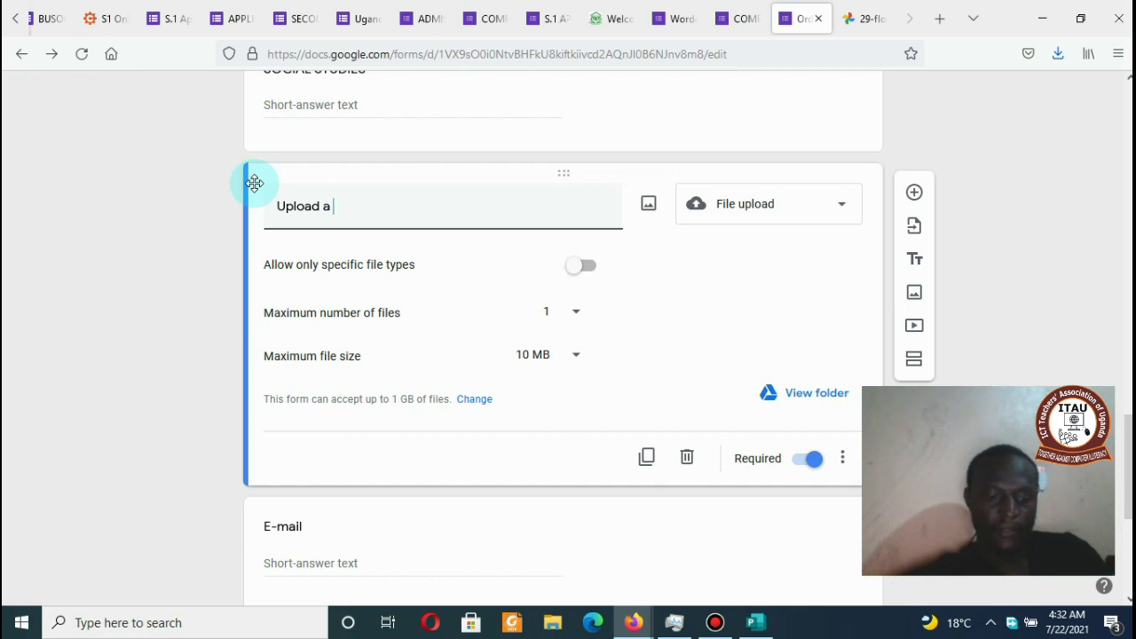
{"action": "type", "text": "pho"}
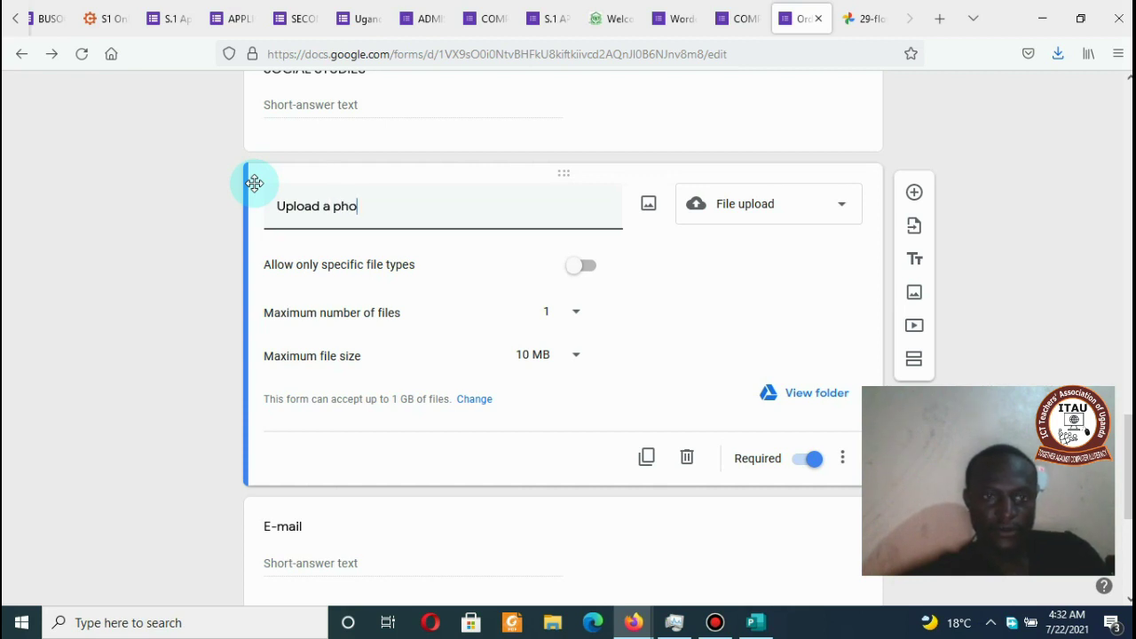
{"action": "type", "text": "to or s"}
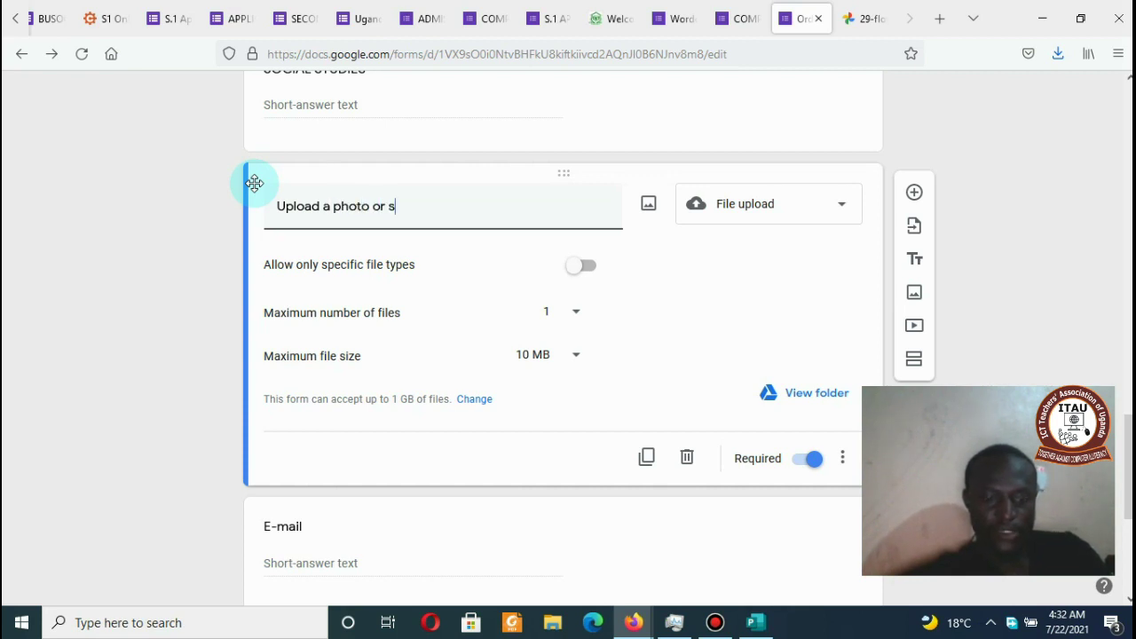
{"action": "type", "text": "cap"}
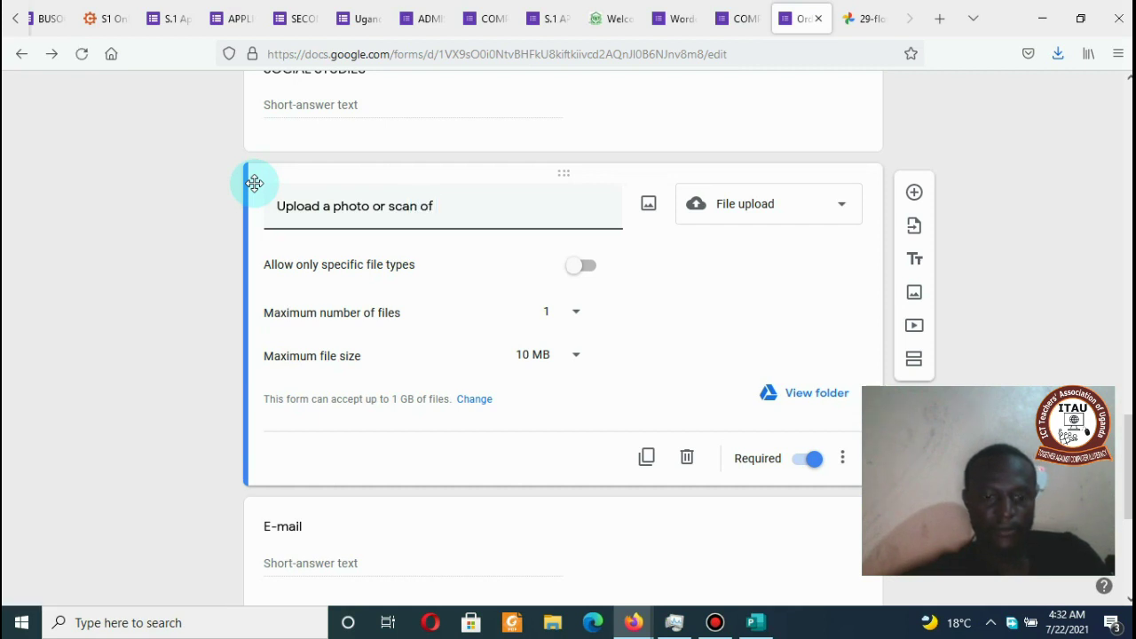
{"action": "type", "text": " of result slip"}
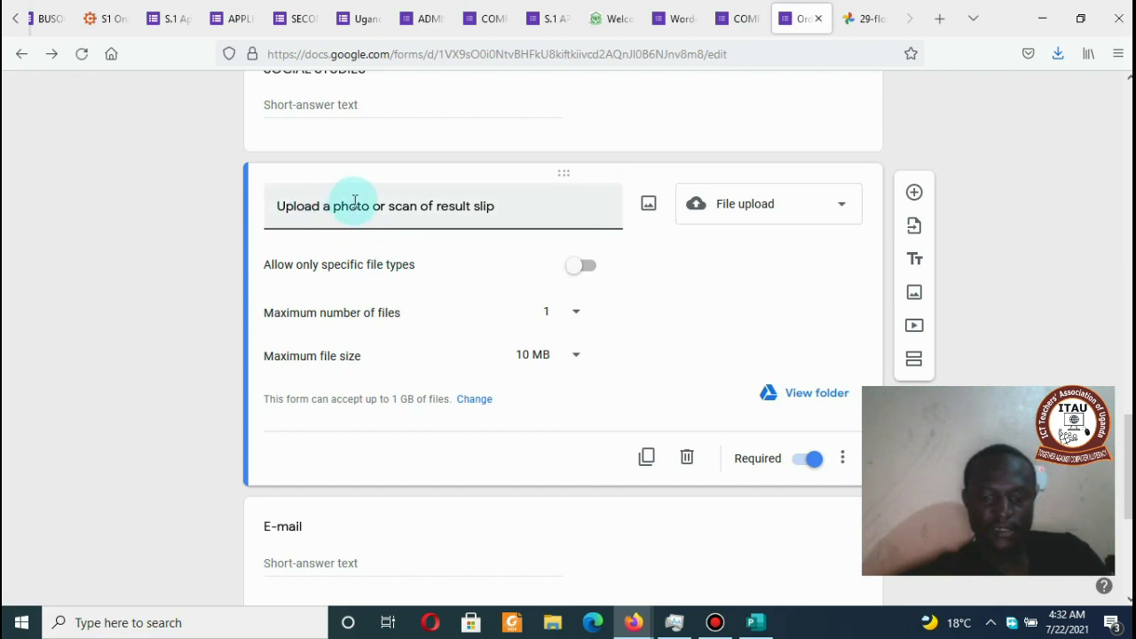
Step: Extend the file upload question's title to "Proof of Results: Upload a photo or scan of result slip / SMS from UNEB"
{"action": "type", "text": "Proof "}
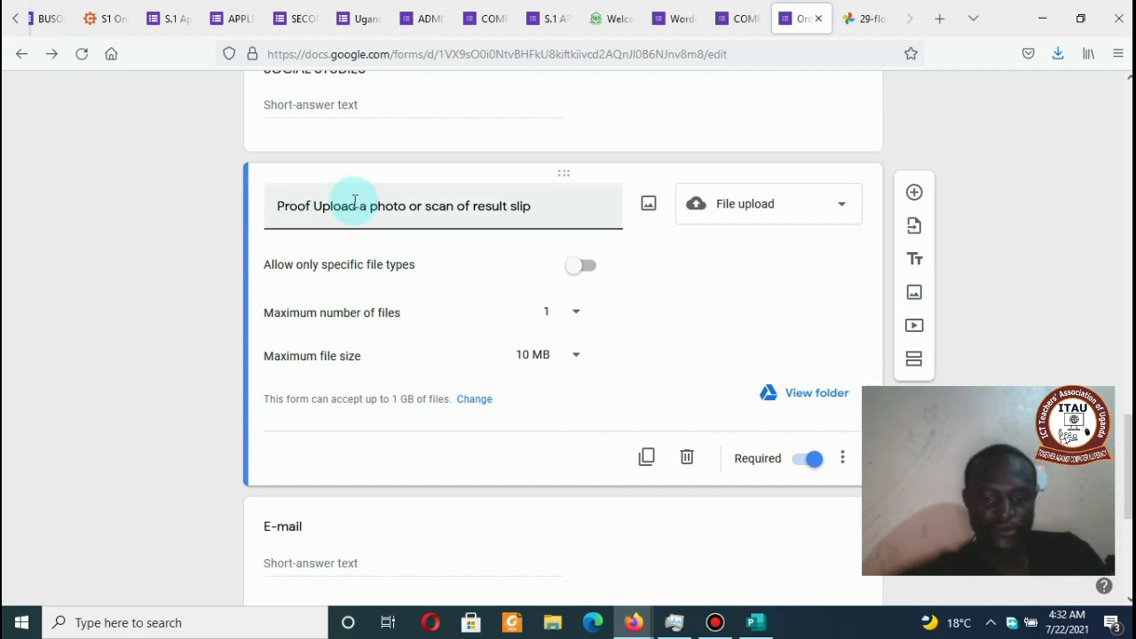
{"action": "type", "text": "of Results"}
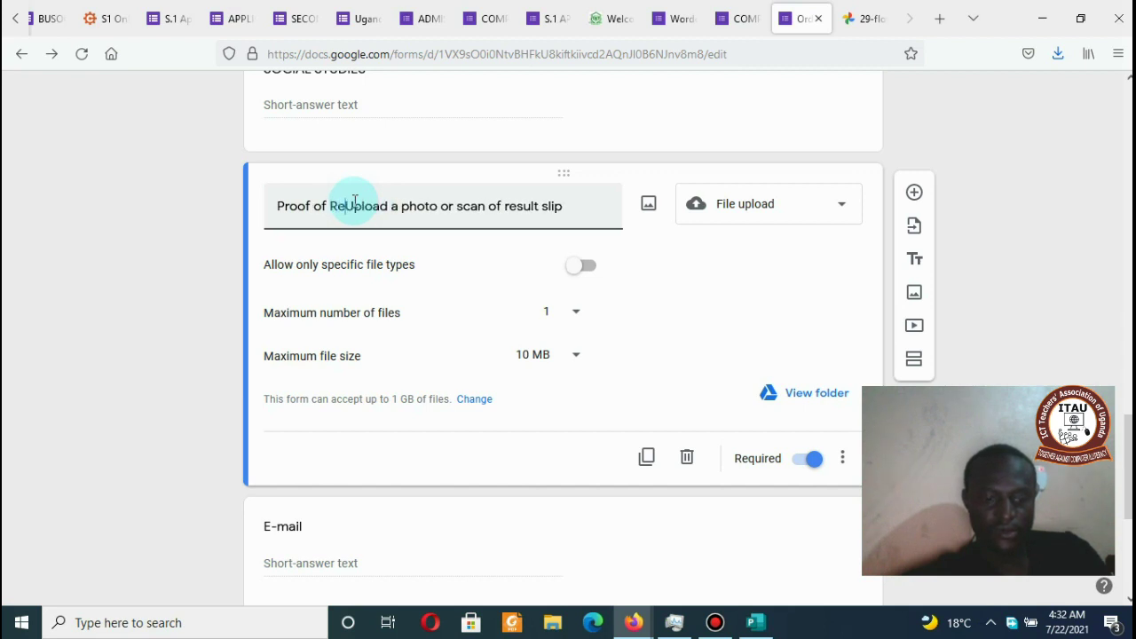
{"action": "type", "text": ":"}
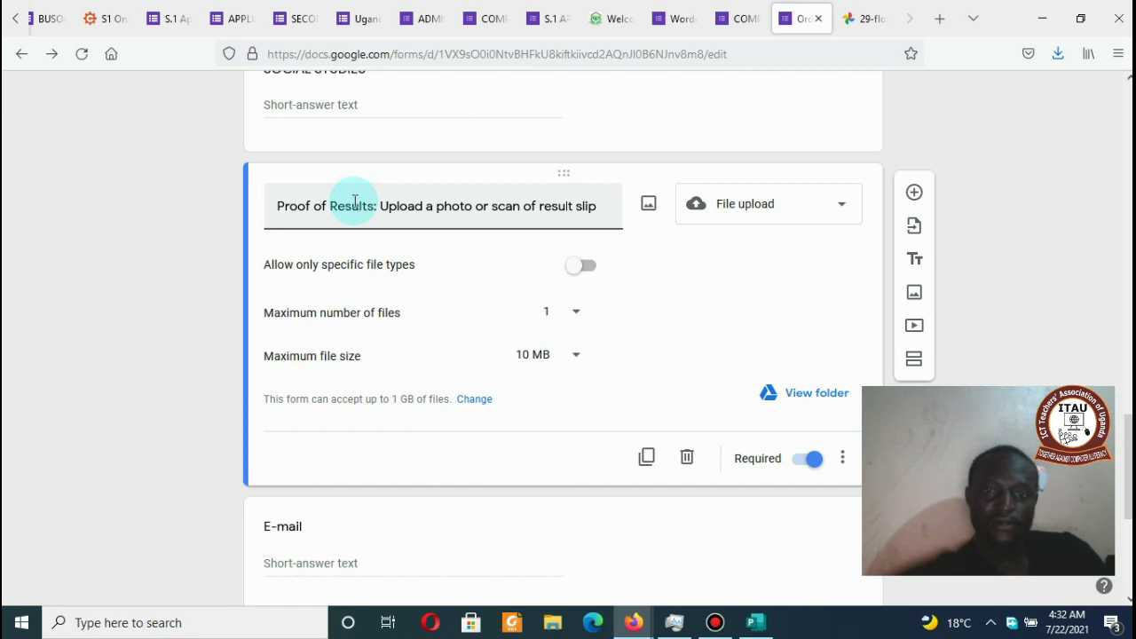
{"action": "left_click", "coordinate": [599, 206]}
{"action": "type", "text": "/"}
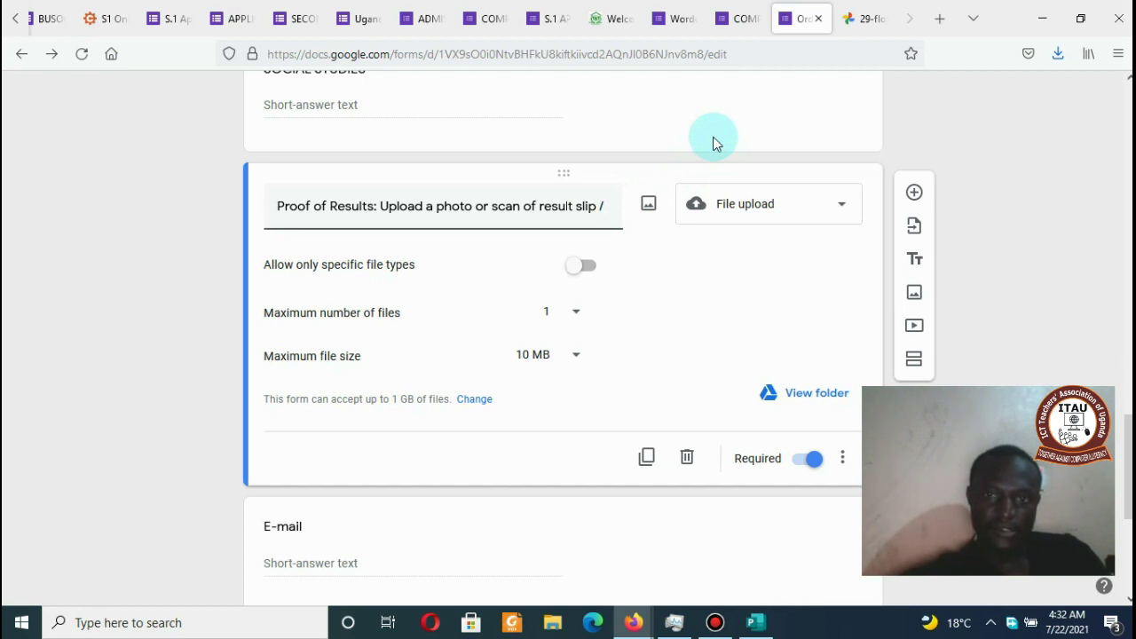
{"action": "type", "text": " S"}
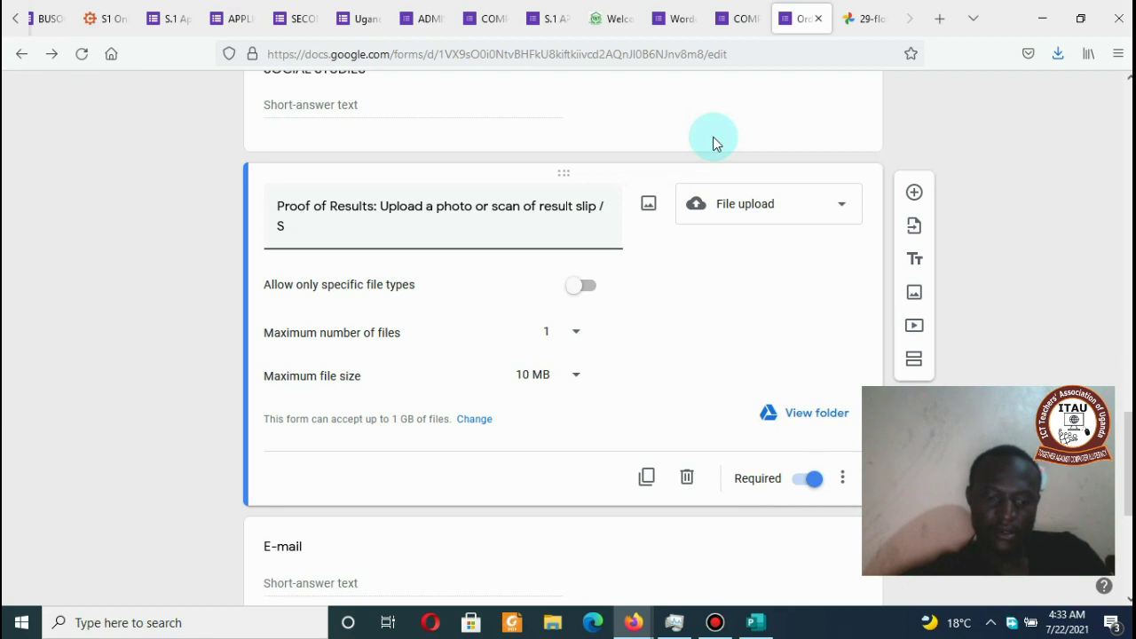
{"action": "type", "text": "MS from UNEB"}
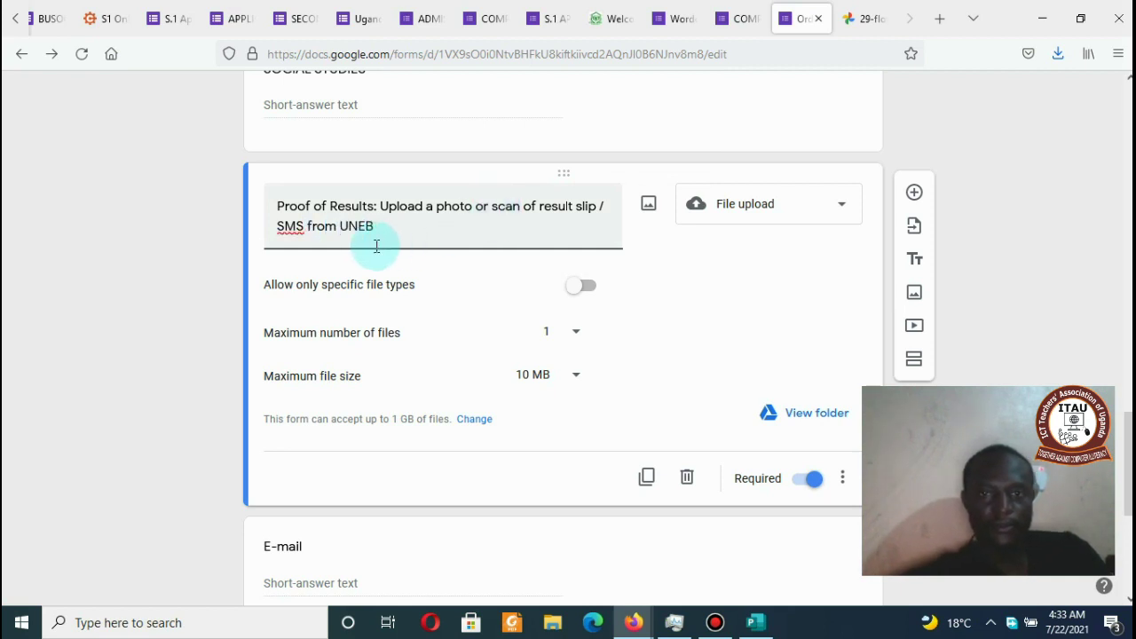
{"action": "left_click", "coordinate": [195, 240]}
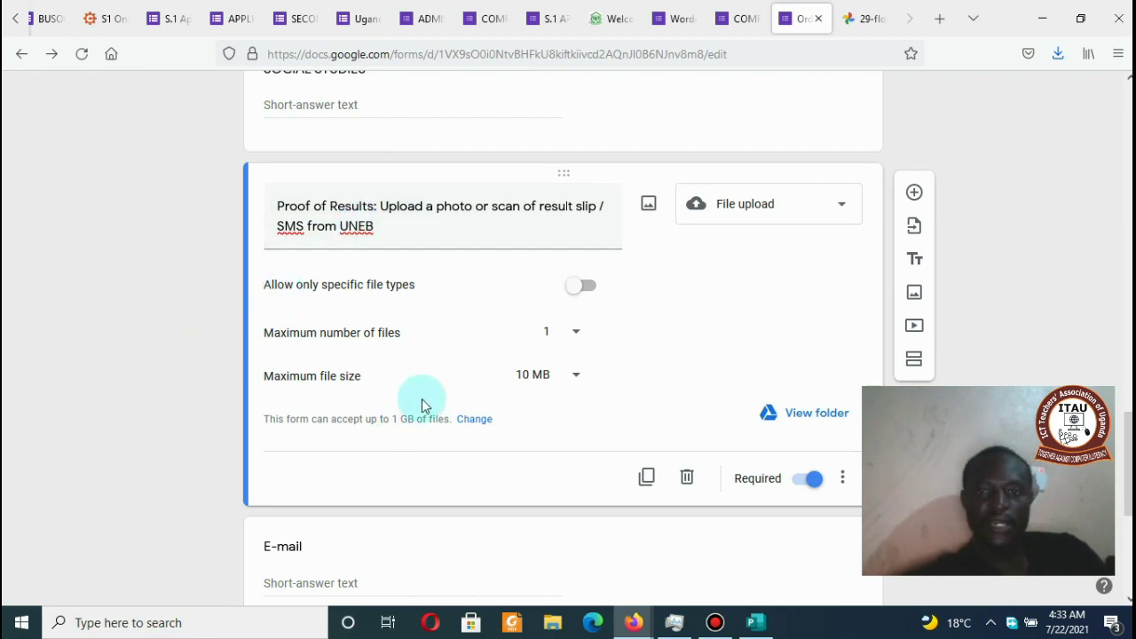
Step: Set the maximum file size of the Proof of Results upload question to 10 MB
{"action": "left_click", "coordinate": [577, 376]}
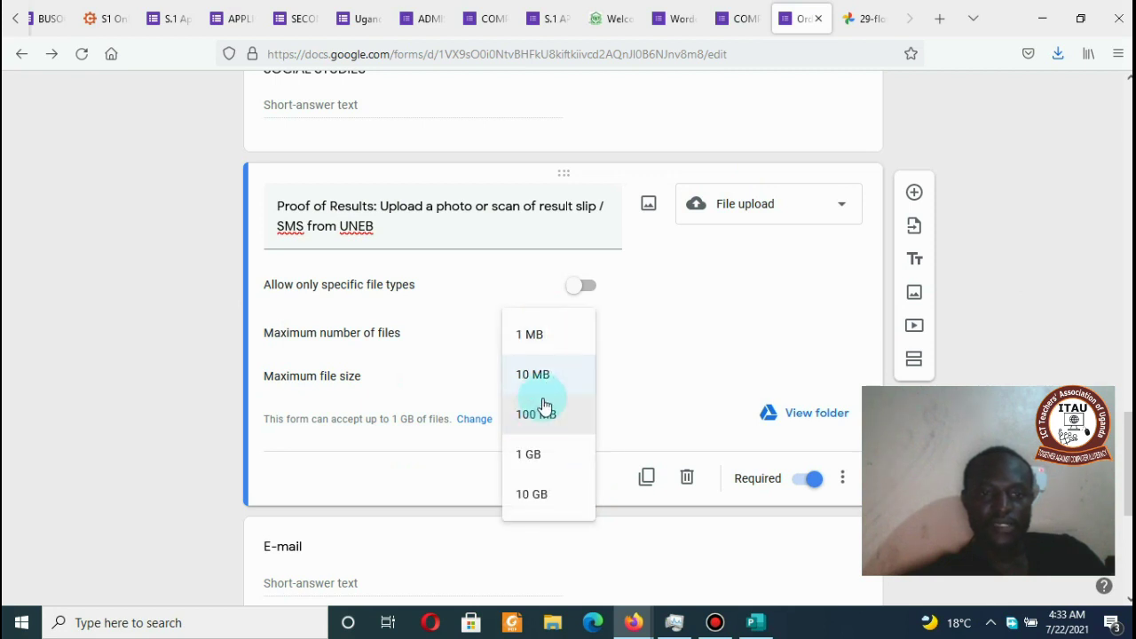
{"action": "left_click", "coordinate": [540, 372]}
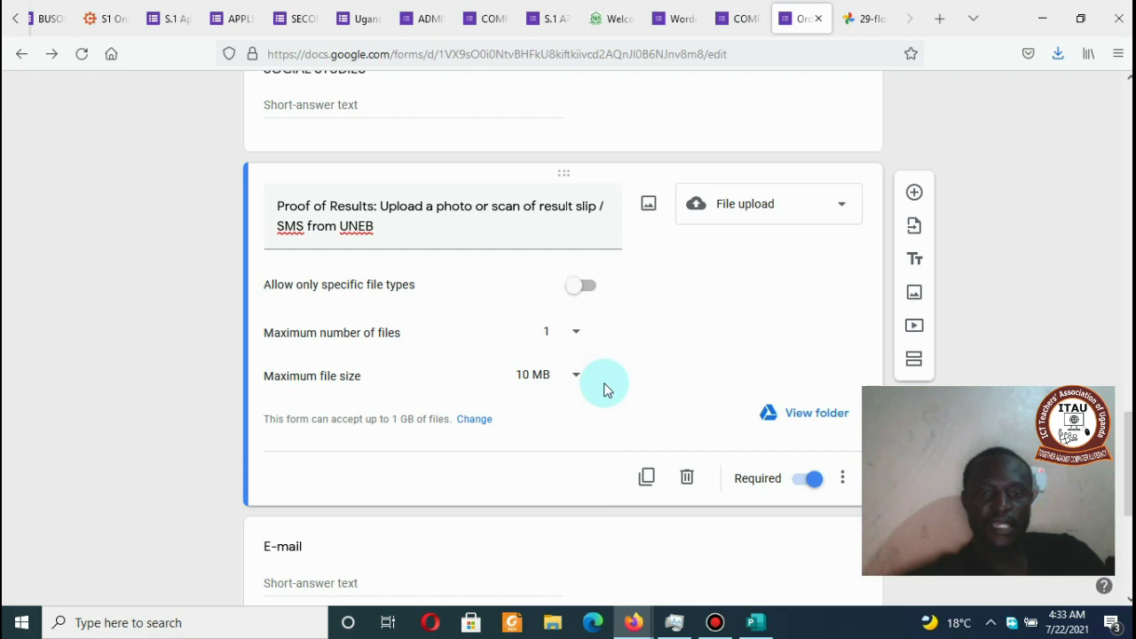
{"action": "left_click", "coordinate": [575, 379]}
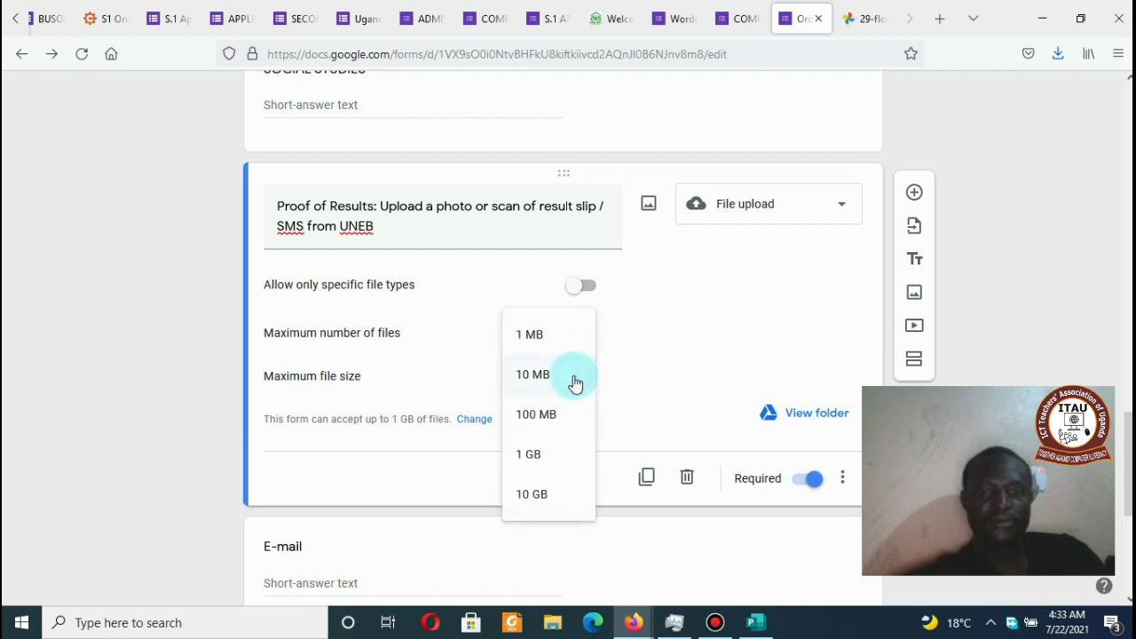
{"action": "left_click", "coordinate": [660, 373]}
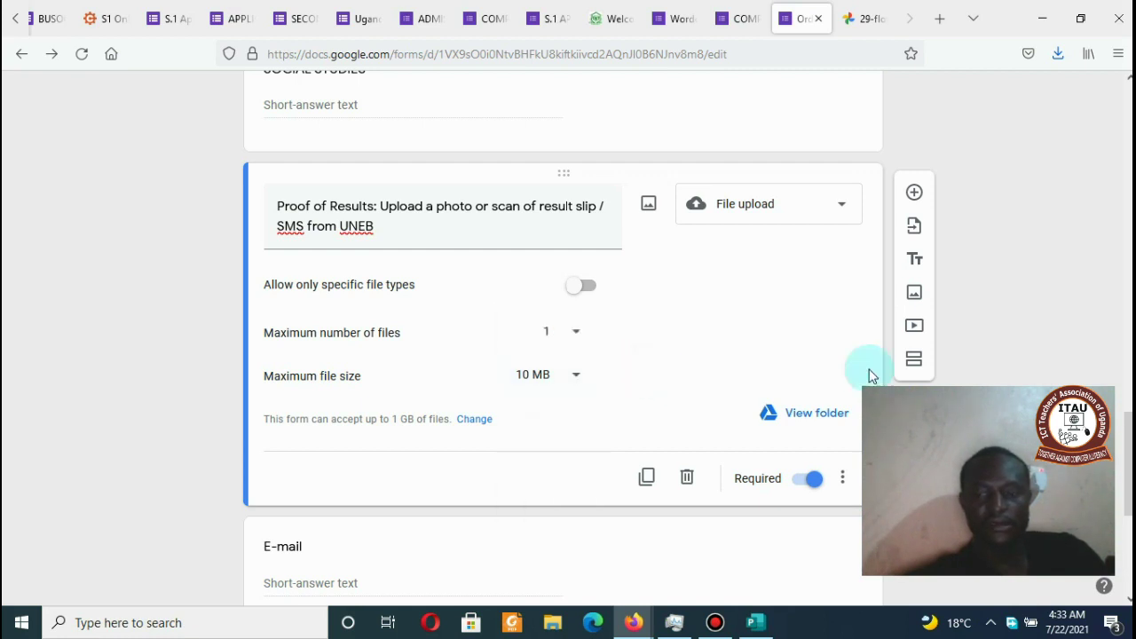
Step: Review the reference application form from its PLE results questions to the contact details, and return to the form being edited
{"action": "left_click_drag", "start_coordinate": [1127, 435], "coordinate": [1121, 507]}
{"action": "left_click", "coordinate": [239, 16]}
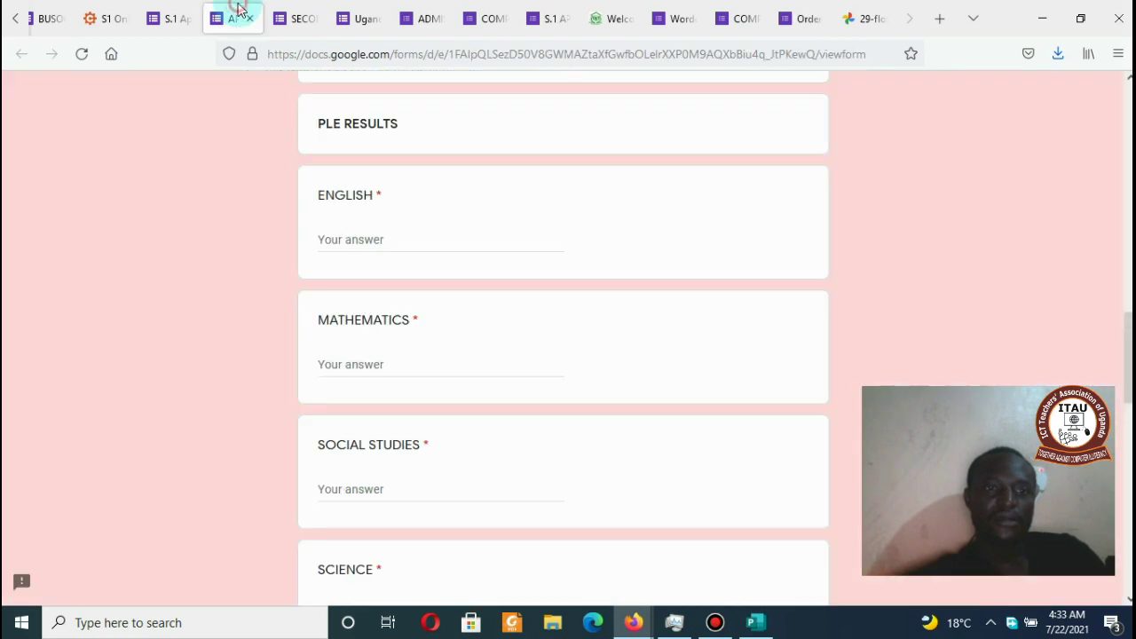
{"action": "left_click_drag", "start_coordinate": [1128, 359], "coordinate": [1128, 468]}
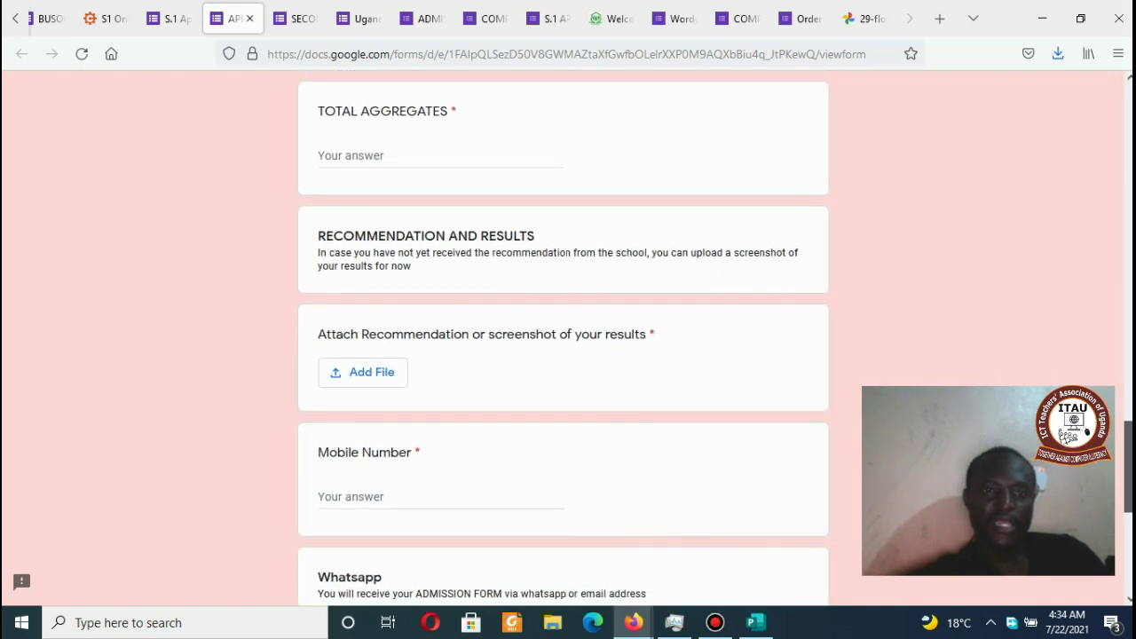
{"action": "left_click_drag", "start_coordinate": [1128, 467], "coordinate": [1128, 545]}
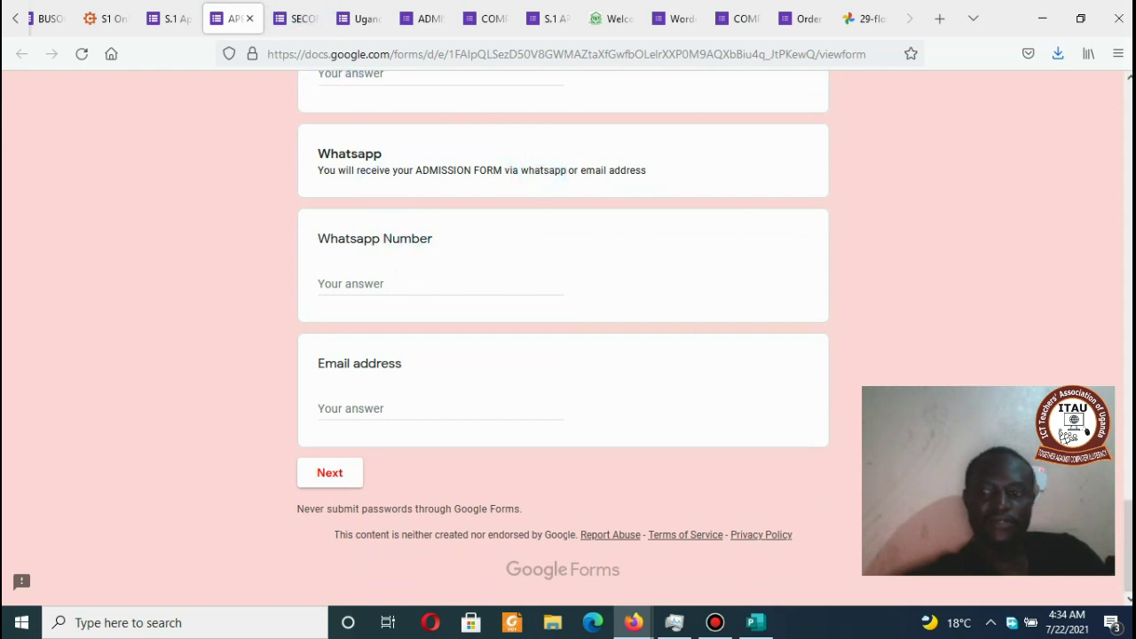
{"action": "mouse_move", "coordinate": [1128, 543]}
{"action": "left_mouse_down"}
{"action": "mouse_move", "coordinate": [1095, 109]}
{"action": "mouse_move", "coordinate": [1128, 266]}
{"action": "mouse_move", "coordinate": [1128, 546]}
{"action": "left_mouse_up"}
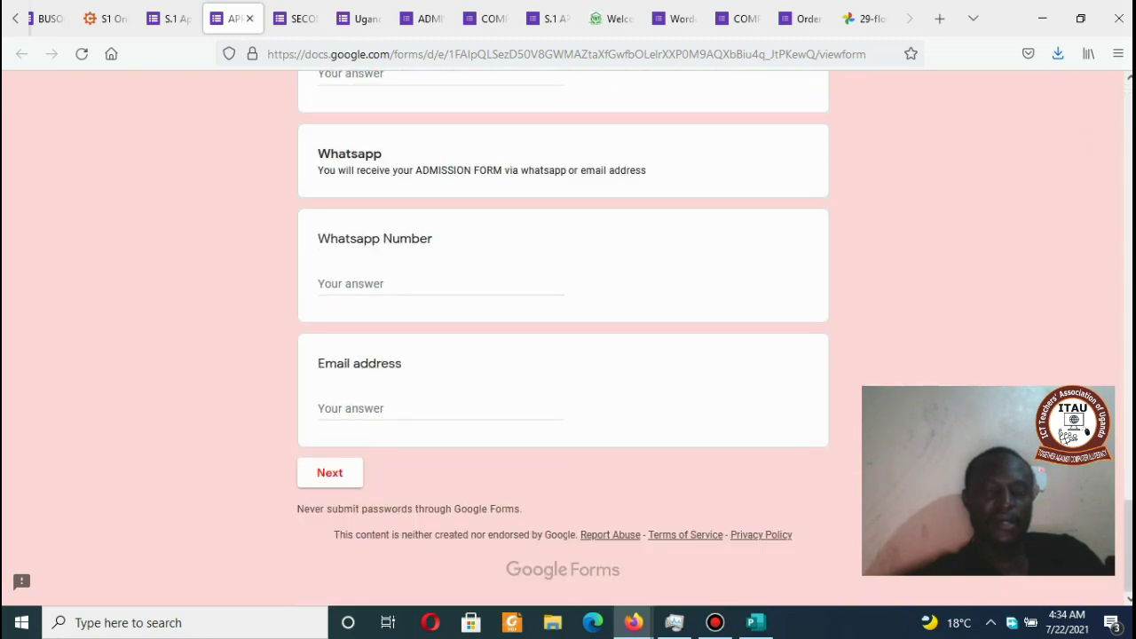
{"action": "left_click", "coordinate": [792, 21]}
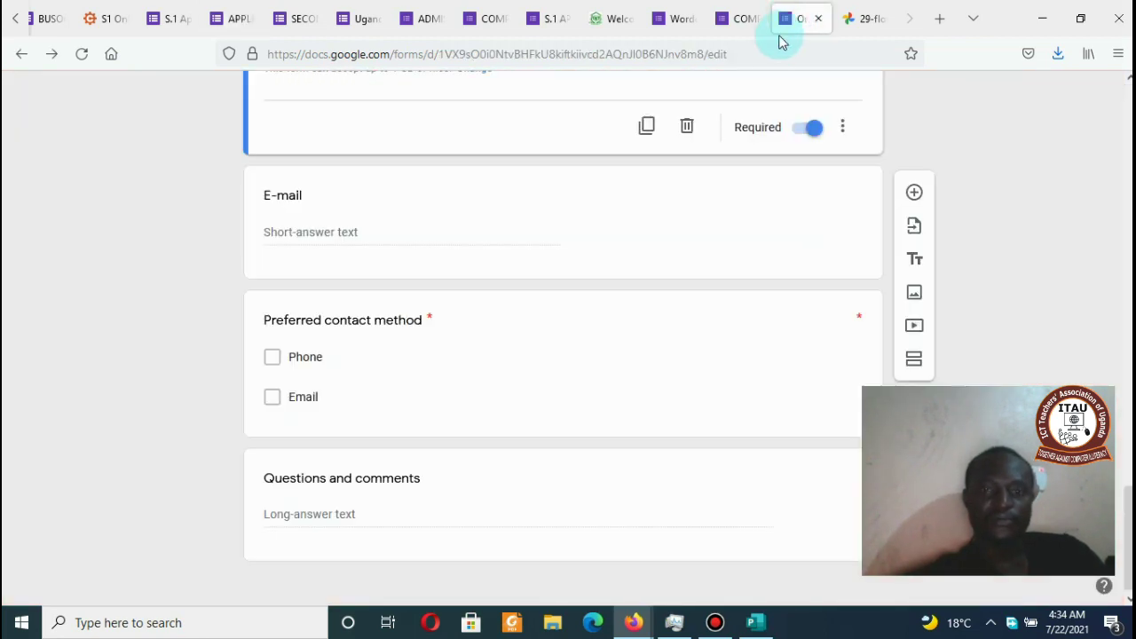
Step: Add an optional short-answer question titled "Former School" directly below the SOCIAL STUDIES question
{"action": "left_click_drag", "start_coordinate": [1128, 532], "coordinate": [980, 340]}
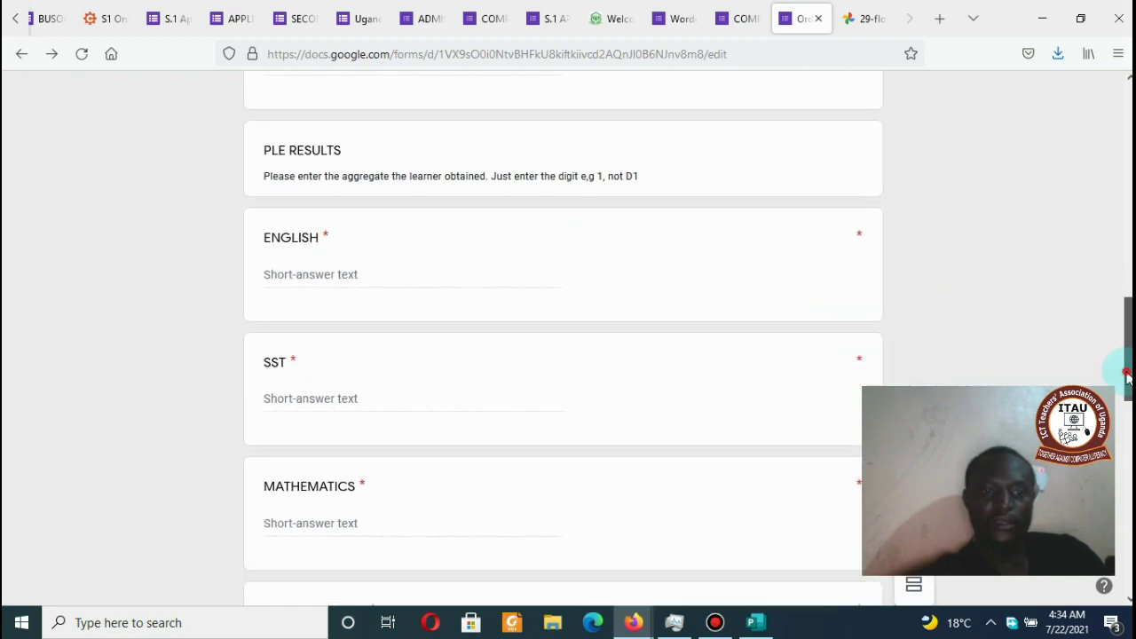
{"action": "scroll", "coordinate": [562, 337], "scroll_direction": "down", "scroll_amount": 4}
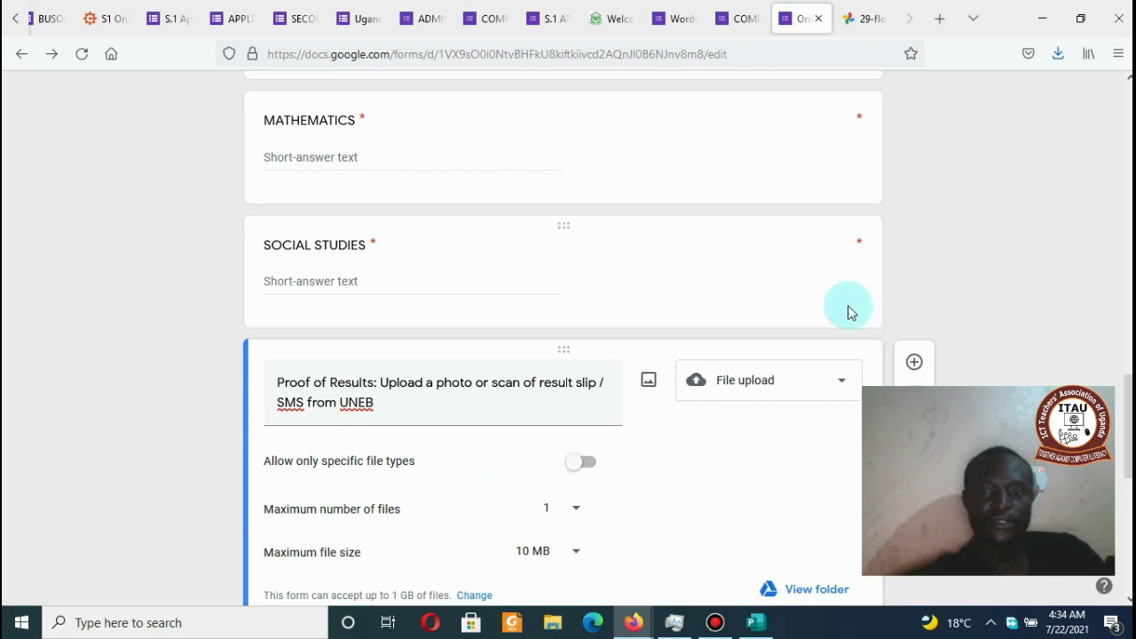
{"action": "scroll", "coordinate": [1129, 406], "scroll_direction": "up", "scroll_amount": 1}
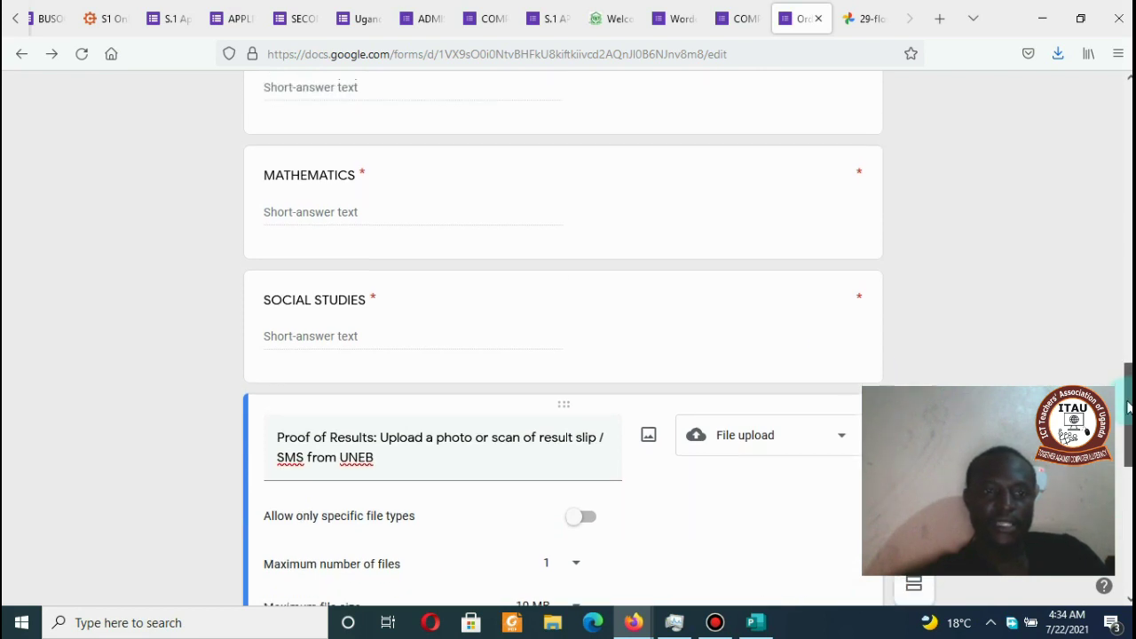
{"action": "scroll", "coordinate": [1129, 406], "scroll_direction": "down", "scroll_amount": 1}
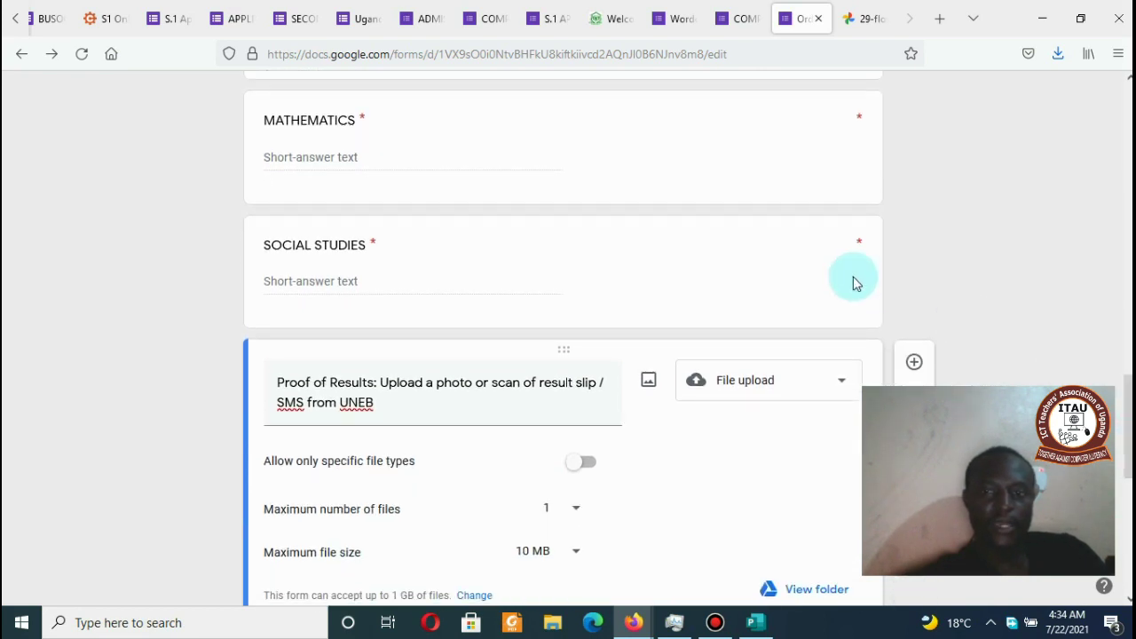
{"action": "left_click", "coordinate": [856, 281]}
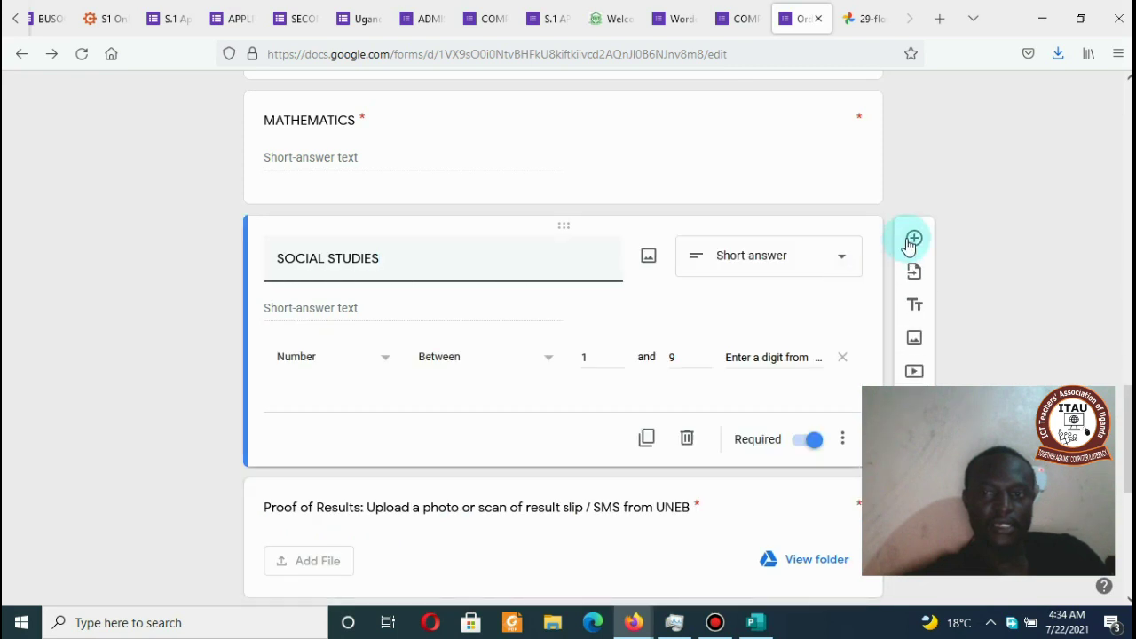
{"action": "left_click", "coordinate": [914, 240]}
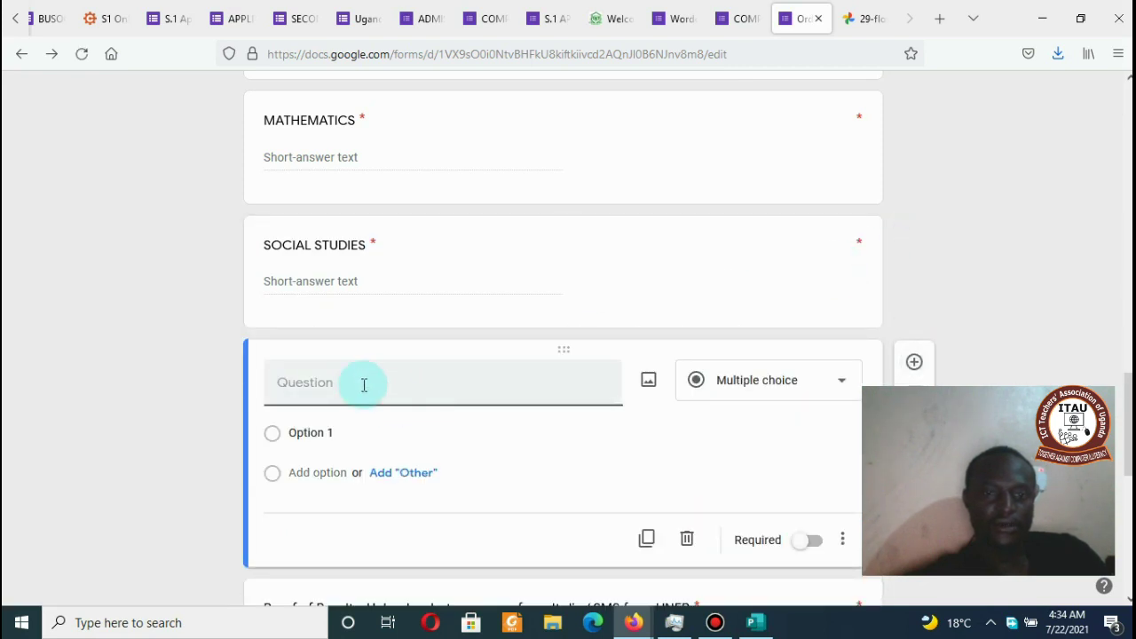
{"action": "type", "text": "fORM"}
{"action": "key", "text": "BackSpace"}
{"action": "key", "text": "BackSpace"}
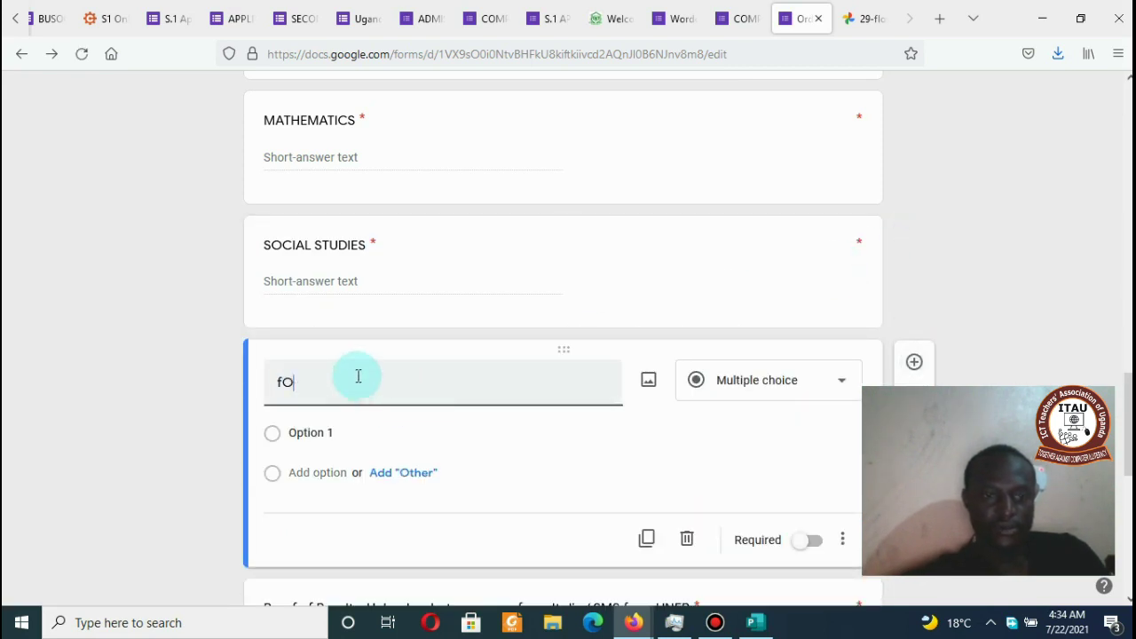
{"action": "key", "text": "BackSpace"}
{"action": "key", "text": "BackSpace"}
{"action": "type", "text": "Forme"}
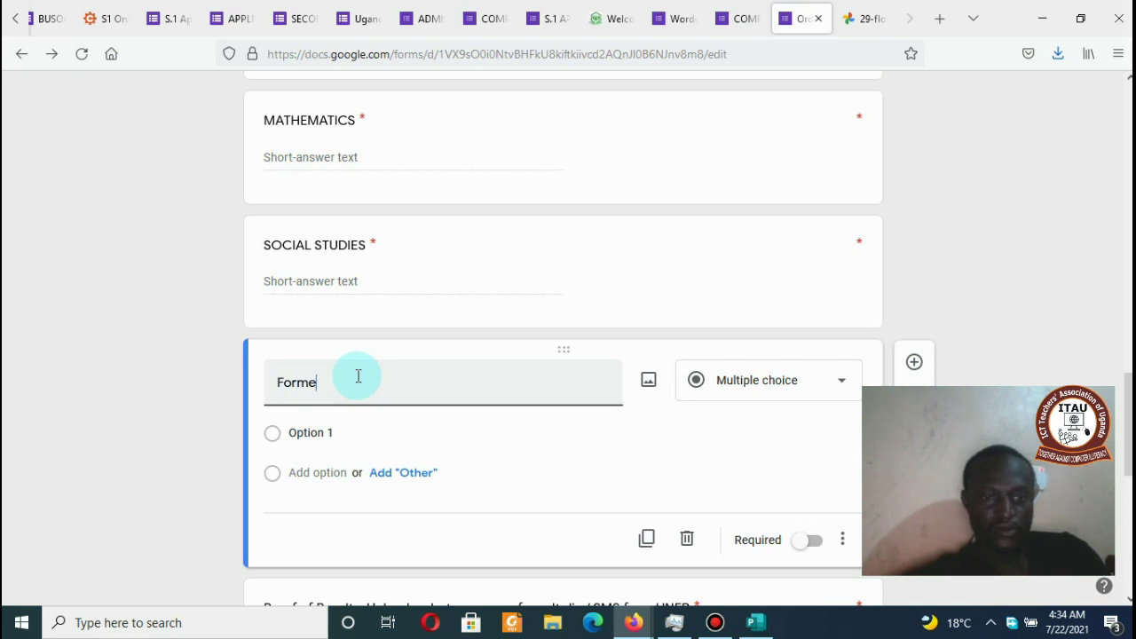
{"action": "type", "text": "r School"}
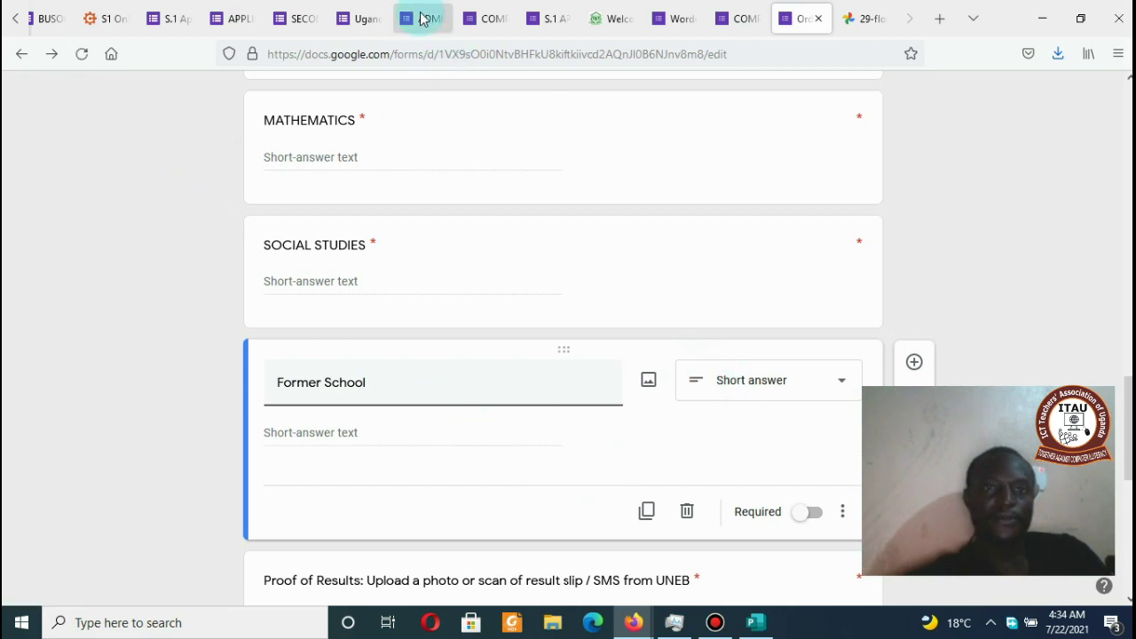
Step: Retitle the E-mail question below the results upload as "Do you want to be admitted as a Day Scholar or"
{"action": "scroll", "coordinate": [446, 281], "scroll_direction": "down", "scroll_amount": 2}
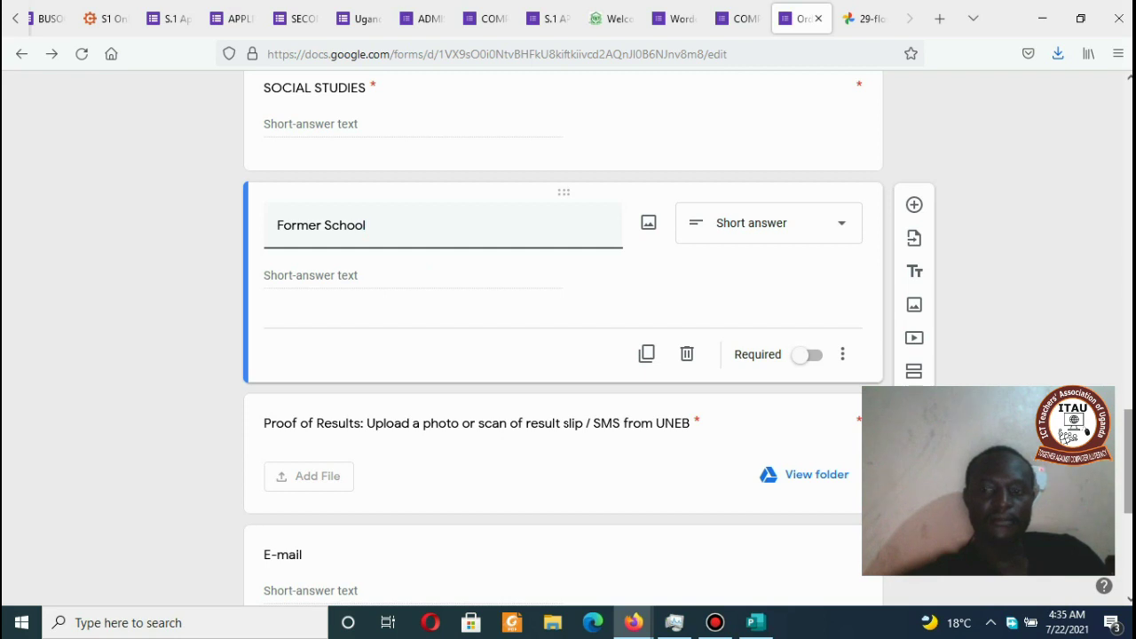
{"action": "left_click_drag", "start_coordinate": [1124, 459], "coordinate": [1124, 532]}
{"action": "left_click", "coordinate": [611, 314]}
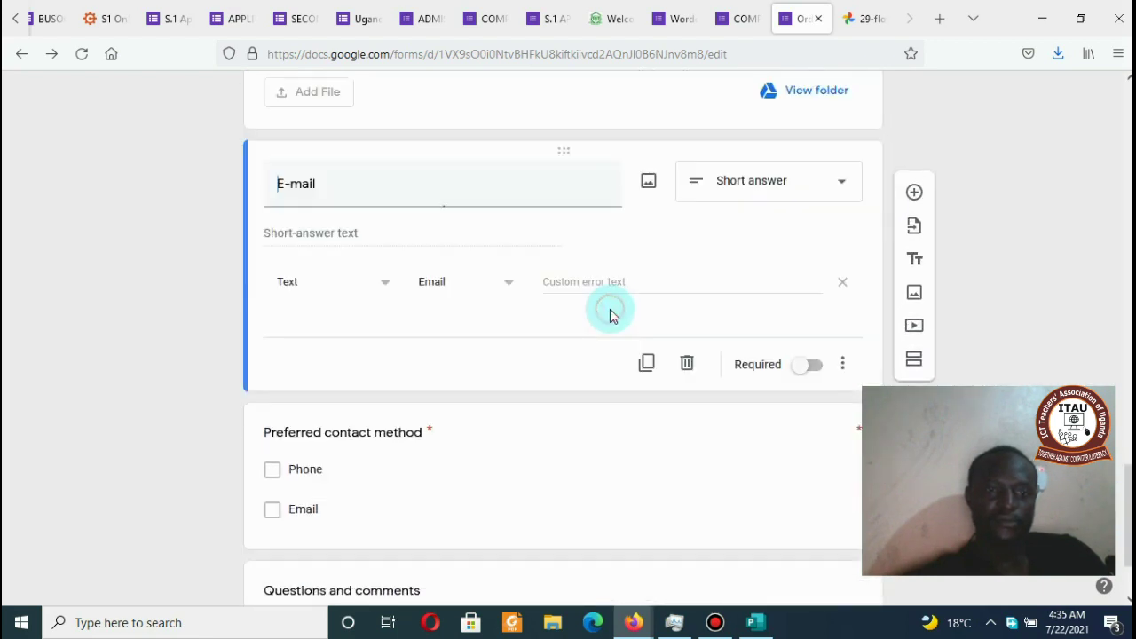
{"action": "left_click", "coordinate": [373, 246]}
{"action": "left_click_drag", "start_coordinate": [352, 182], "coordinate": [166, 192]}
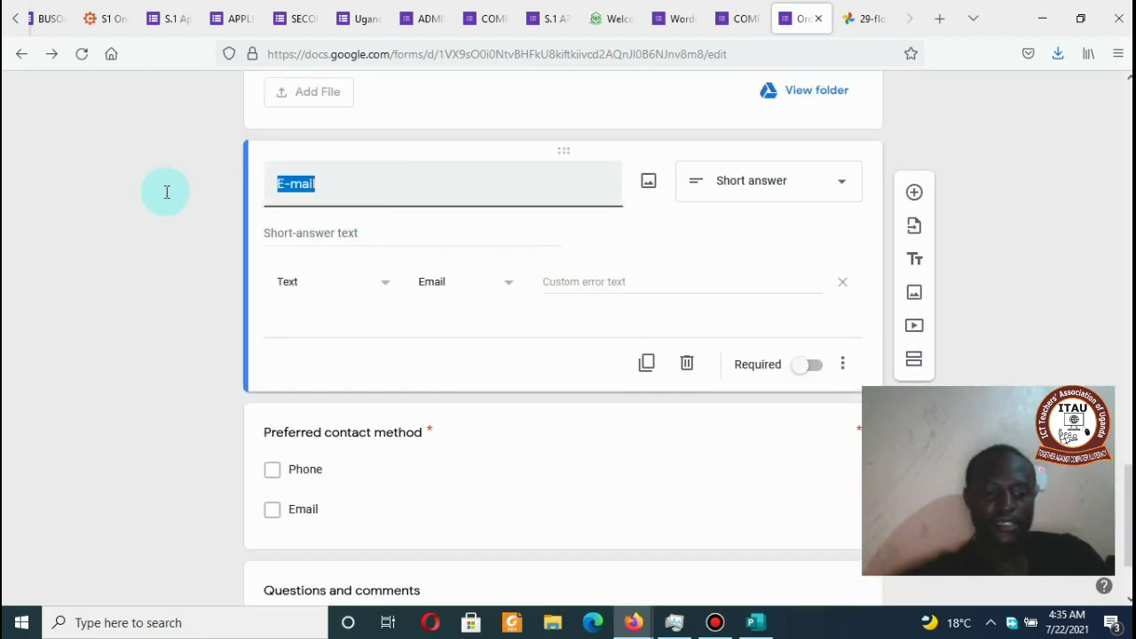
{"action": "type", "text": "Do you"}
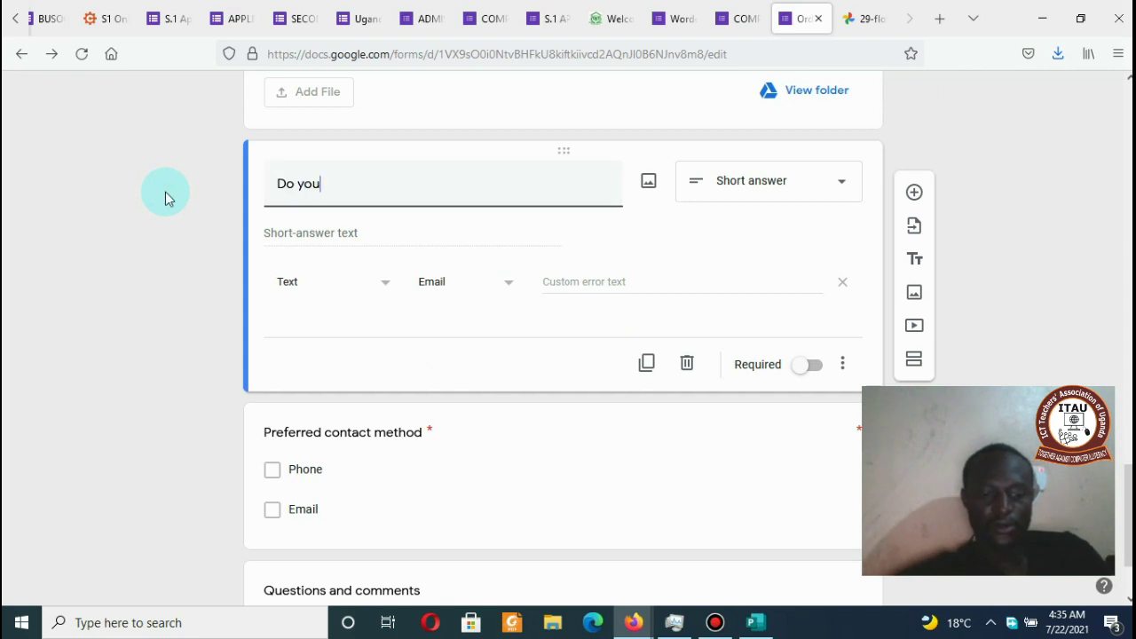
{"action": "type", "text": " want to "}
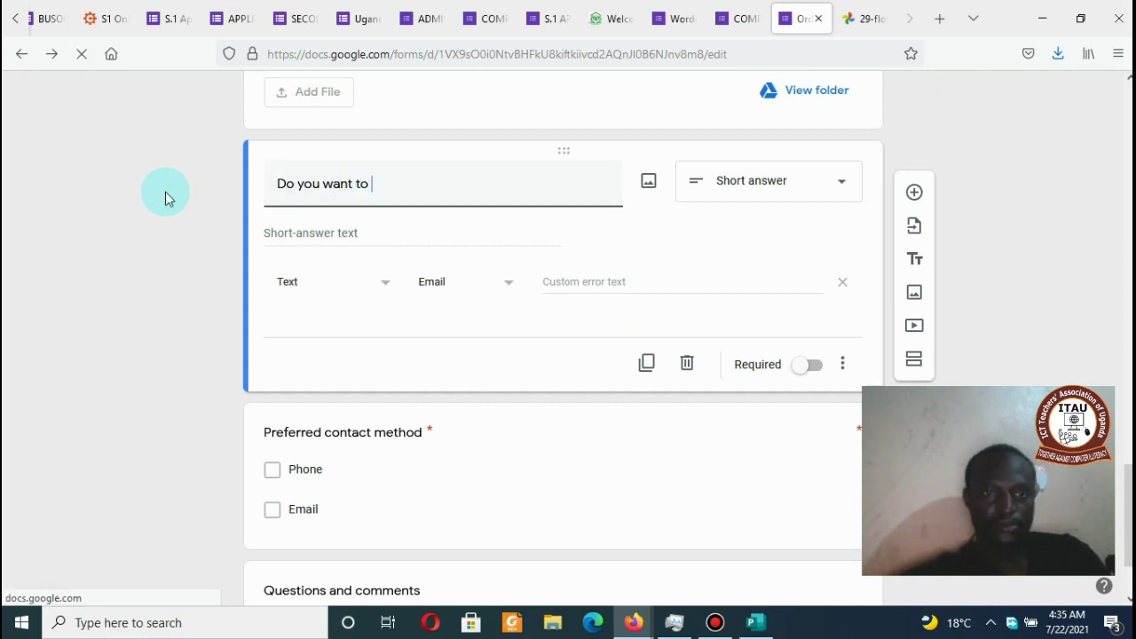
{"action": "type", "text": "be a"}
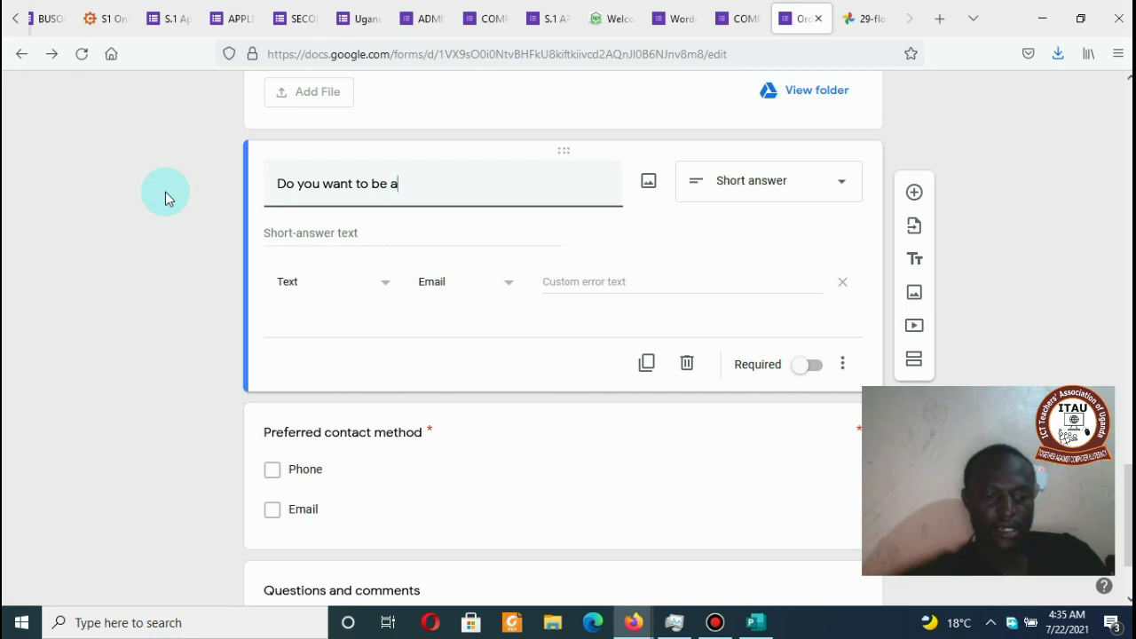
{"action": "type", "text": "dmi"}
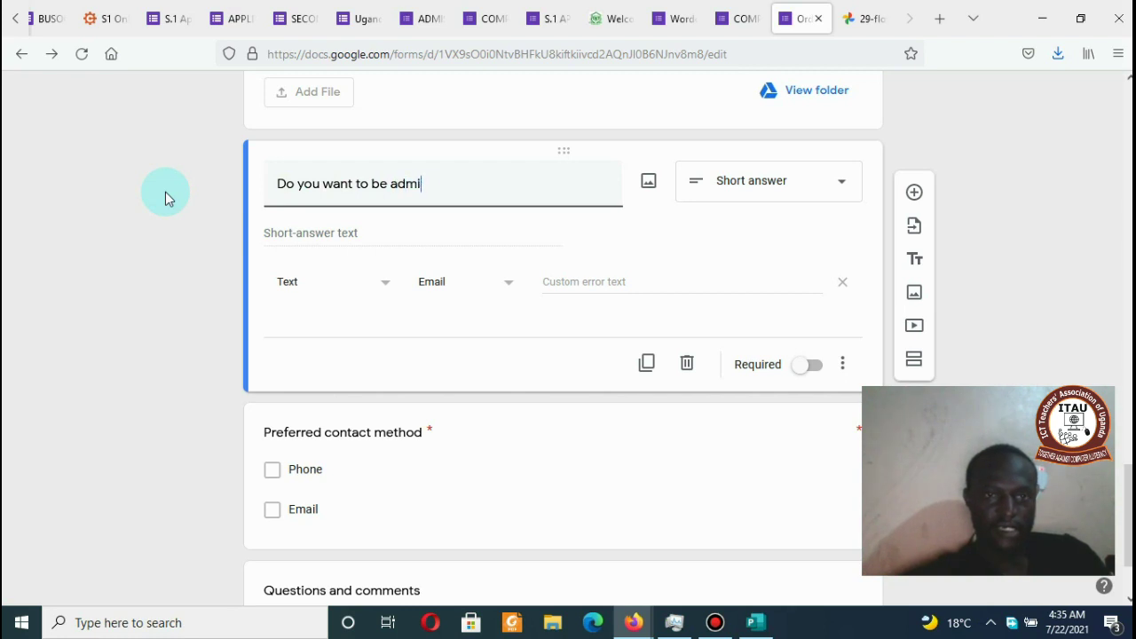
{"action": "type", "text": "tted"}
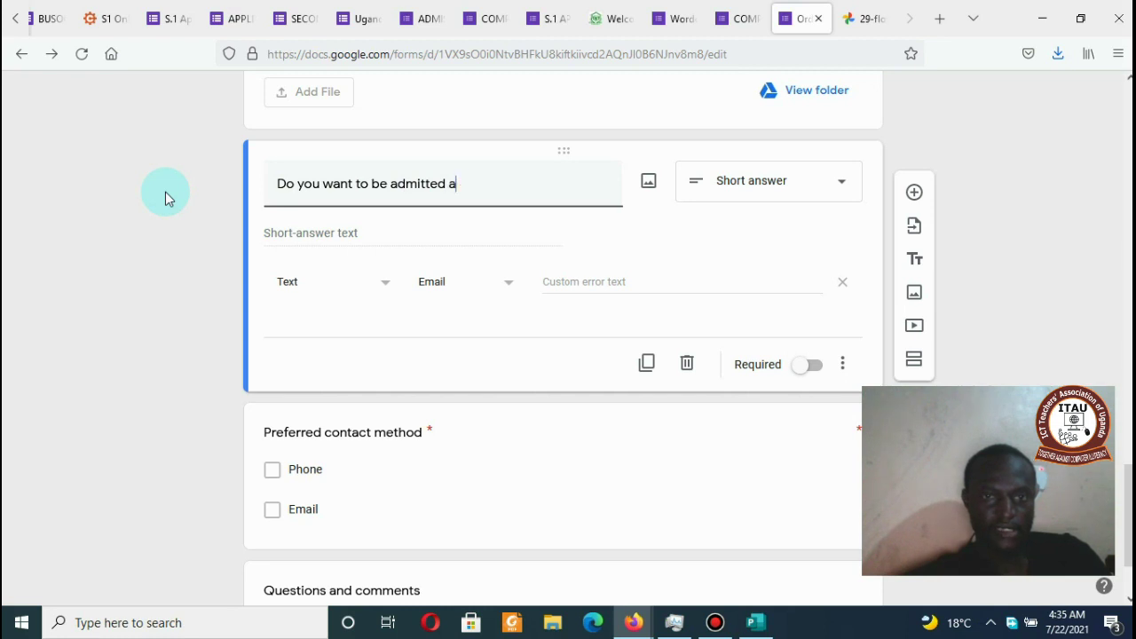
{"action": "type", "text": "ay Scholar or"}
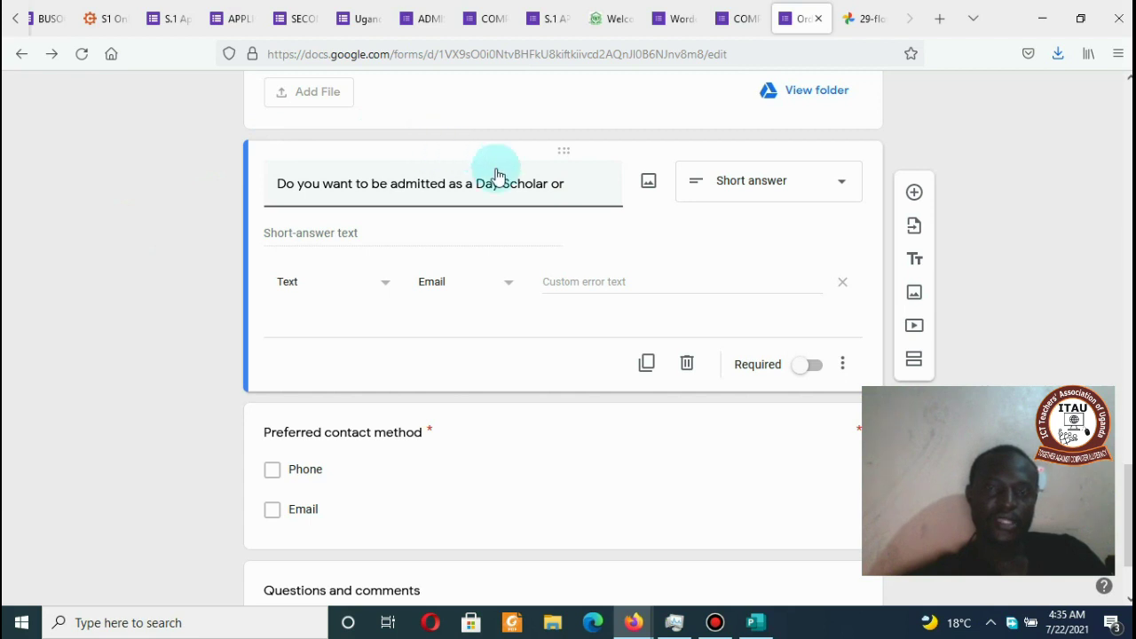
Step: Look at the location and contacts section of the school's website and return to the form
{"action": "left_click", "coordinate": [599, 24]}
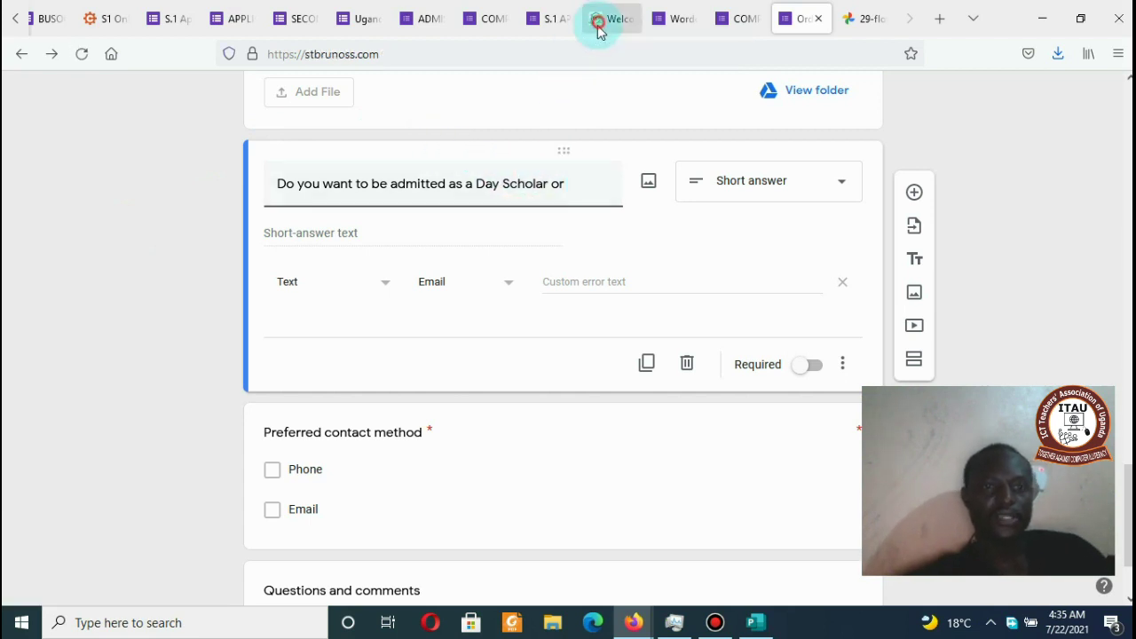
{"action": "left_click_drag", "start_coordinate": [348, 126], "coordinate": [352, 129]}
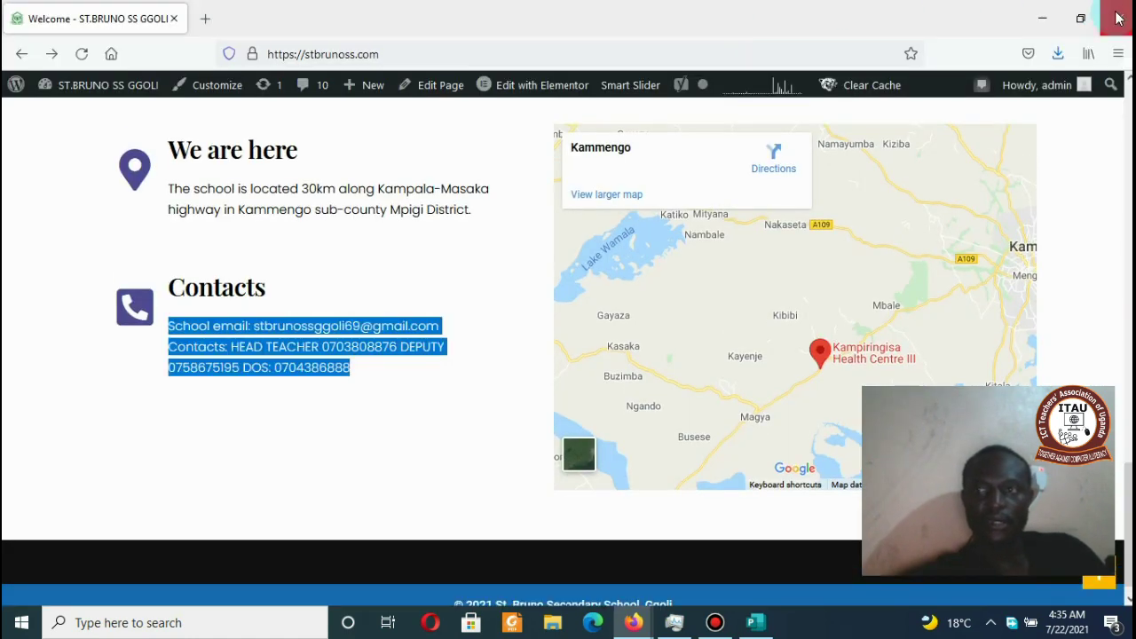
{"action": "left_click", "coordinate": [1042, 17]}
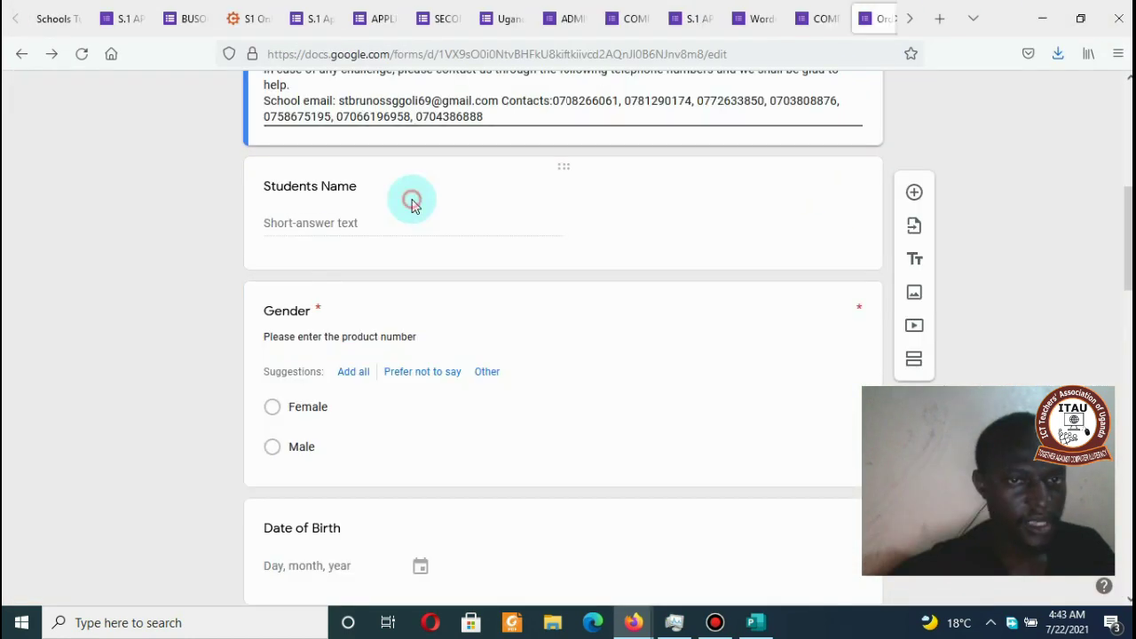
Step: Duplicate the Students Name question and retitle the upper one as "Surname"
{"action": "left_click", "coordinate": [411, 198]}
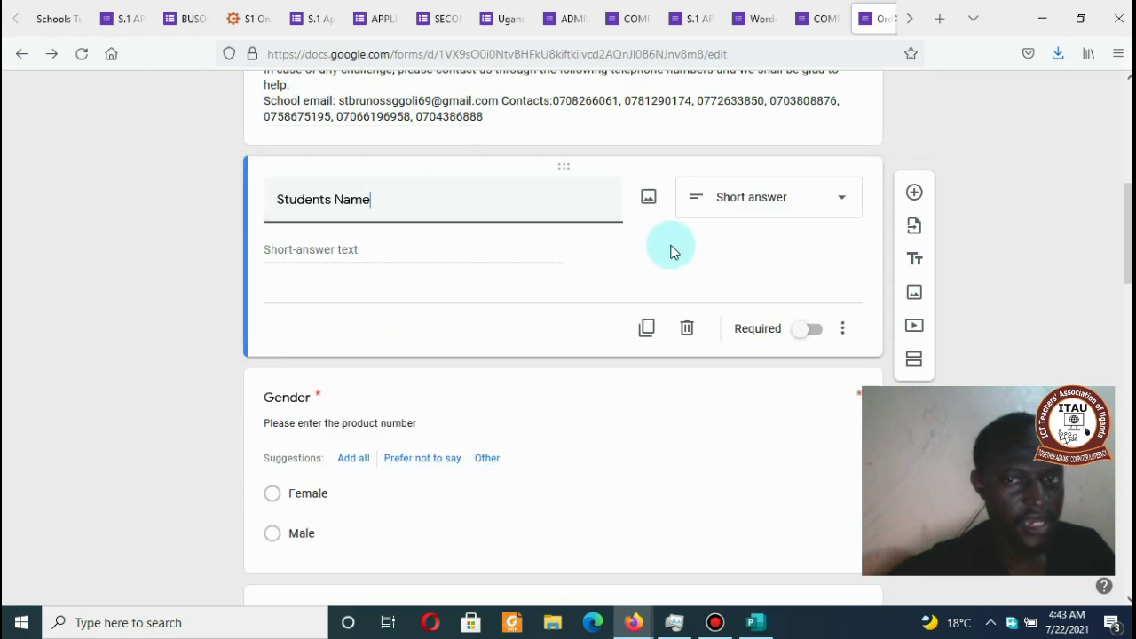
{"action": "left_click", "coordinate": [651, 328]}
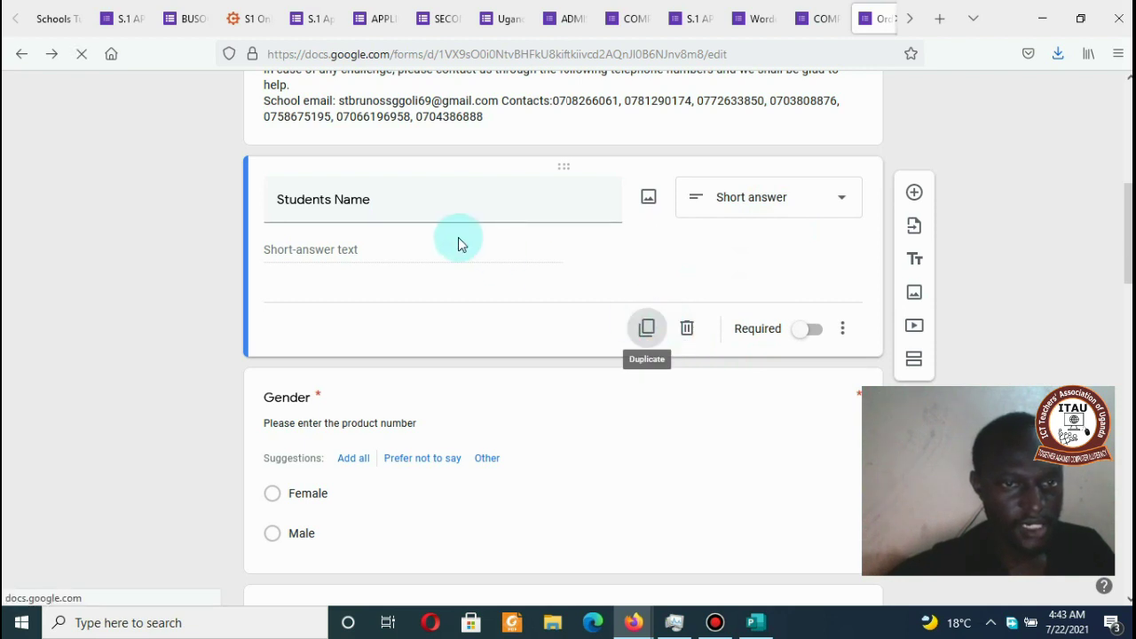
{"action": "left_click", "coordinate": [297, 187]}
{"action": "type", "text": "Sur"}
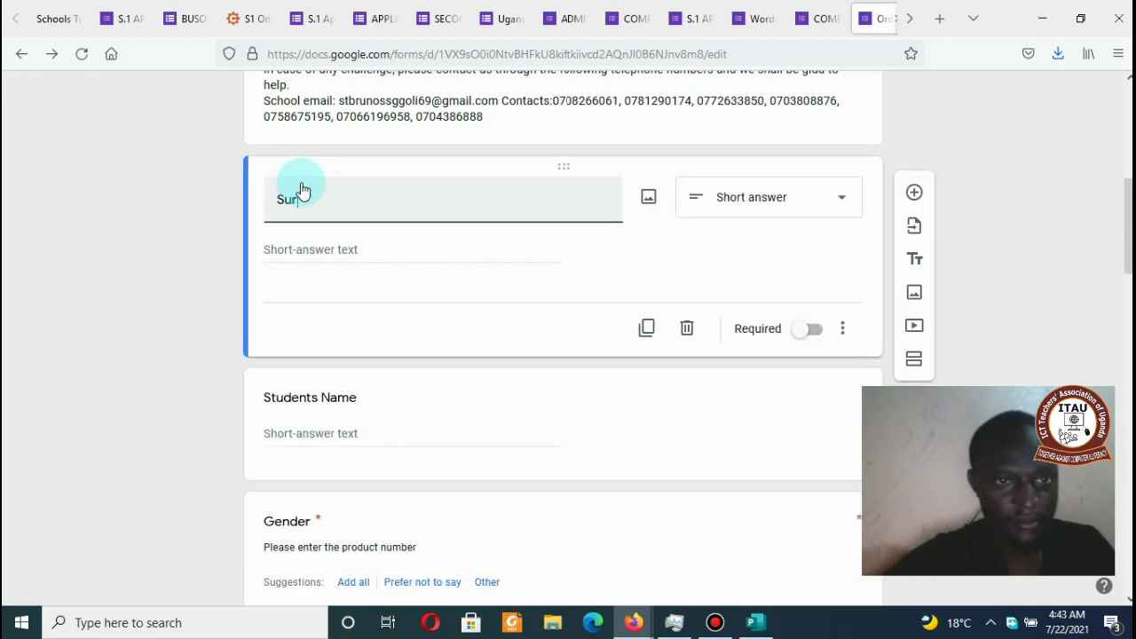
{"action": "type", "text": "name"}
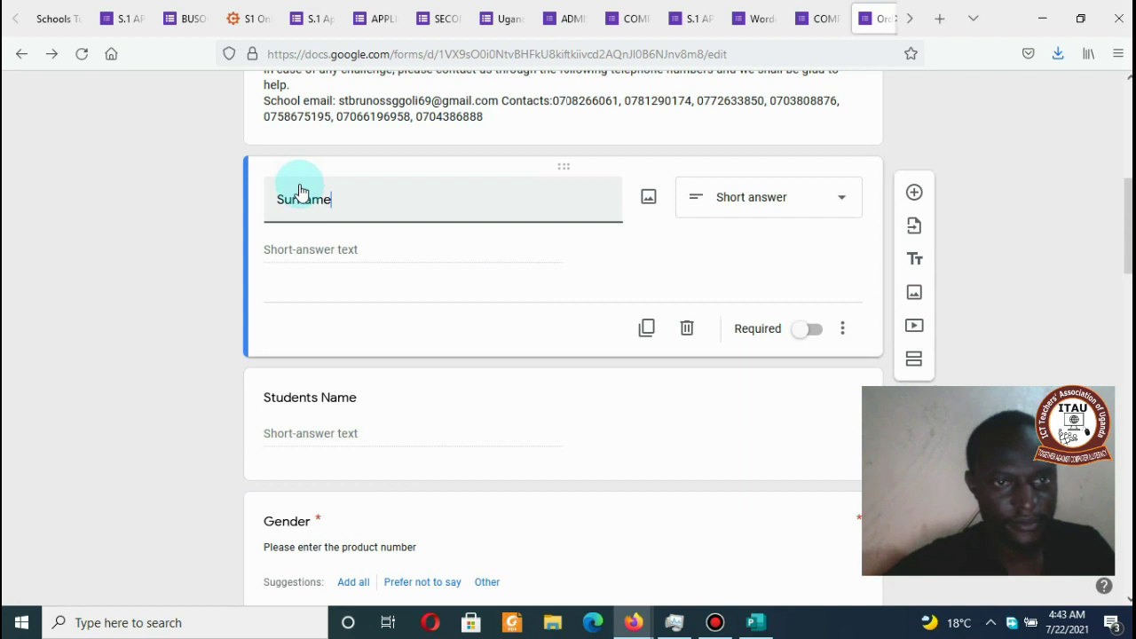
Step: Retitle the Students Name question below Surname as "Other names"
{"action": "left_click", "coordinate": [320, 395]}
{"action": "type", "text": "Other "}
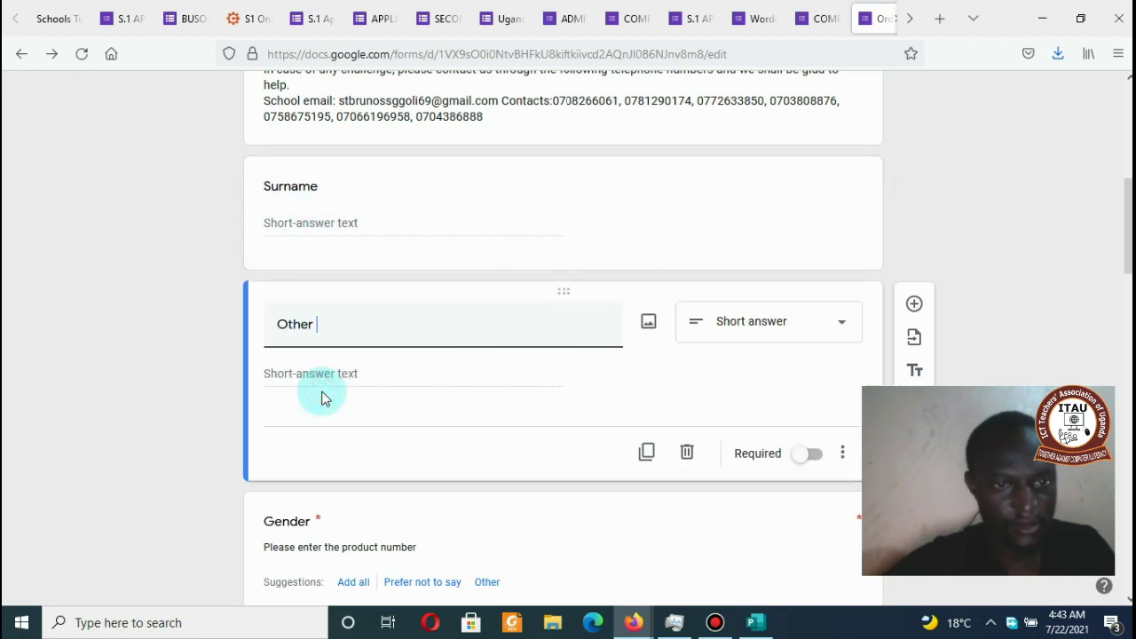
{"action": "type", "text": "names"}
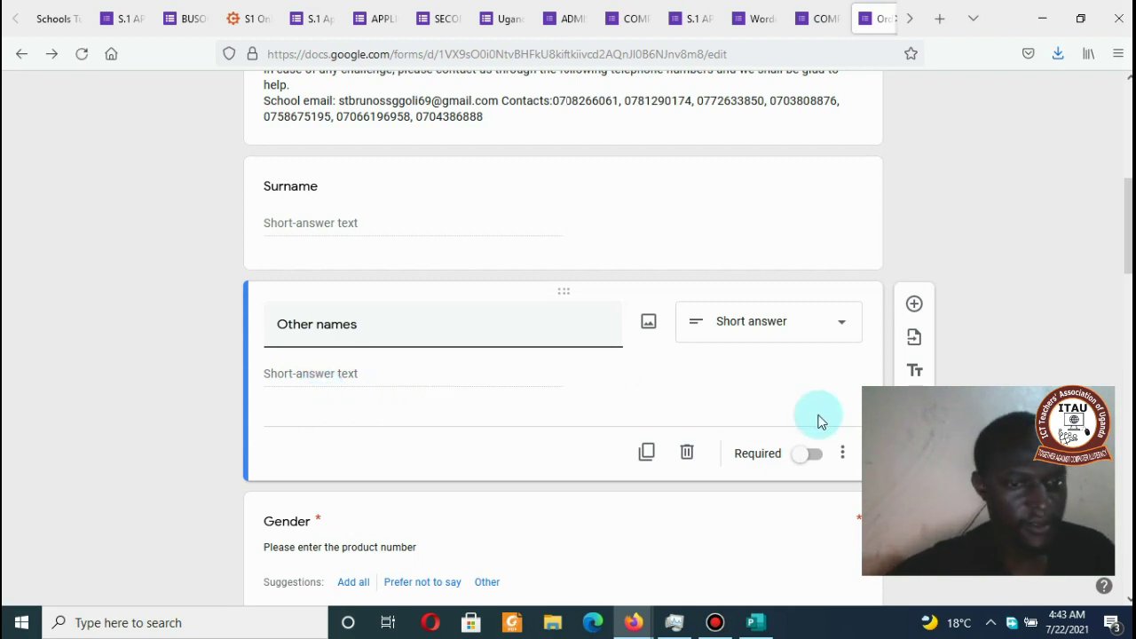
Step: Duplicate the PLE Index Number question and retitle the upper one, directly below Date of Birth, as "Religious Affiliation"
{"action": "left_click_drag", "start_coordinate": [1127, 226], "coordinate": [1129, 328]}
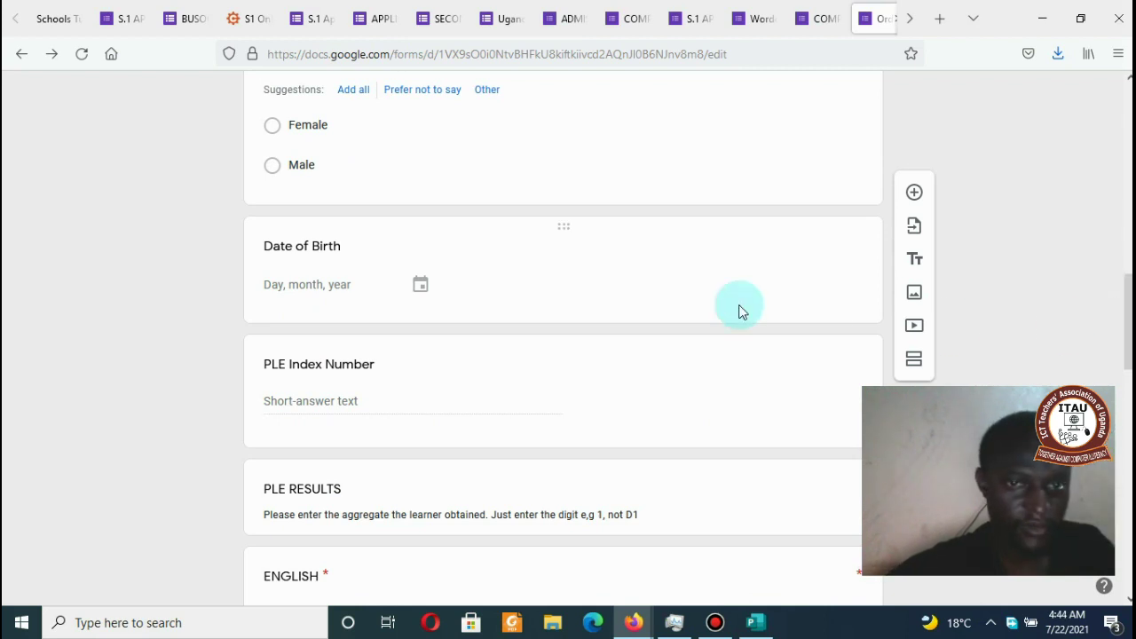
{"action": "left_click", "coordinate": [666, 286]}
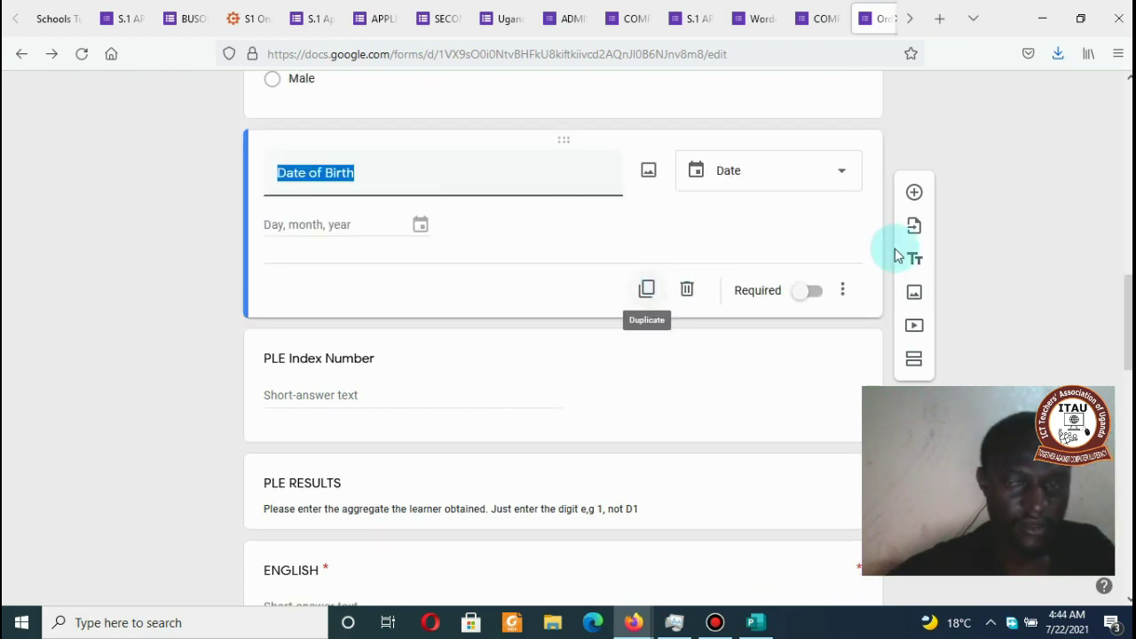
{"action": "left_click", "coordinate": [577, 368]}
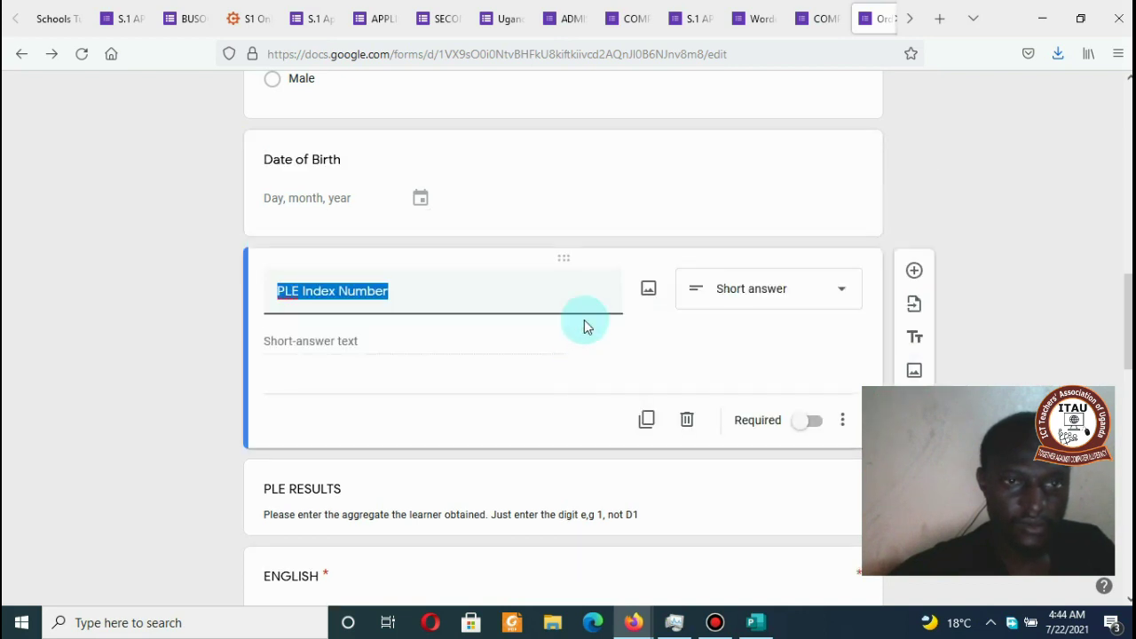
{"action": "left_click", "coordinate": [591, 162]}
{"action": "left_click", "coordinate": [566, 344]}
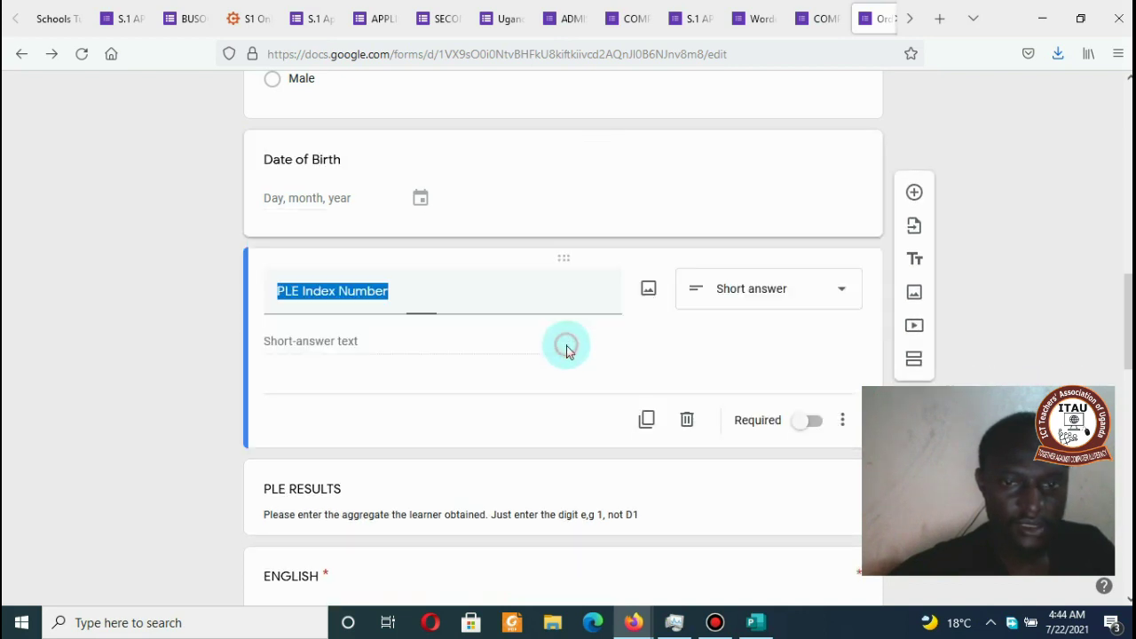
{"action": "left_click", "coordinate": [651, 420]}
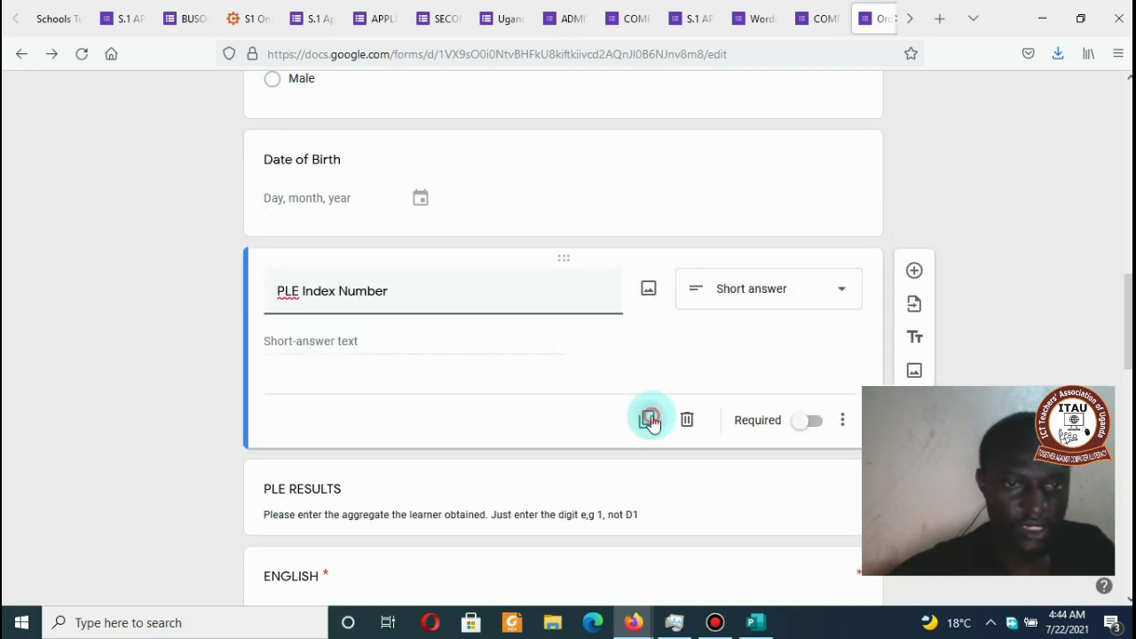
{"action": "left_click", "coordinate": [426, 286]}
{"action": "type", "text": "o"}
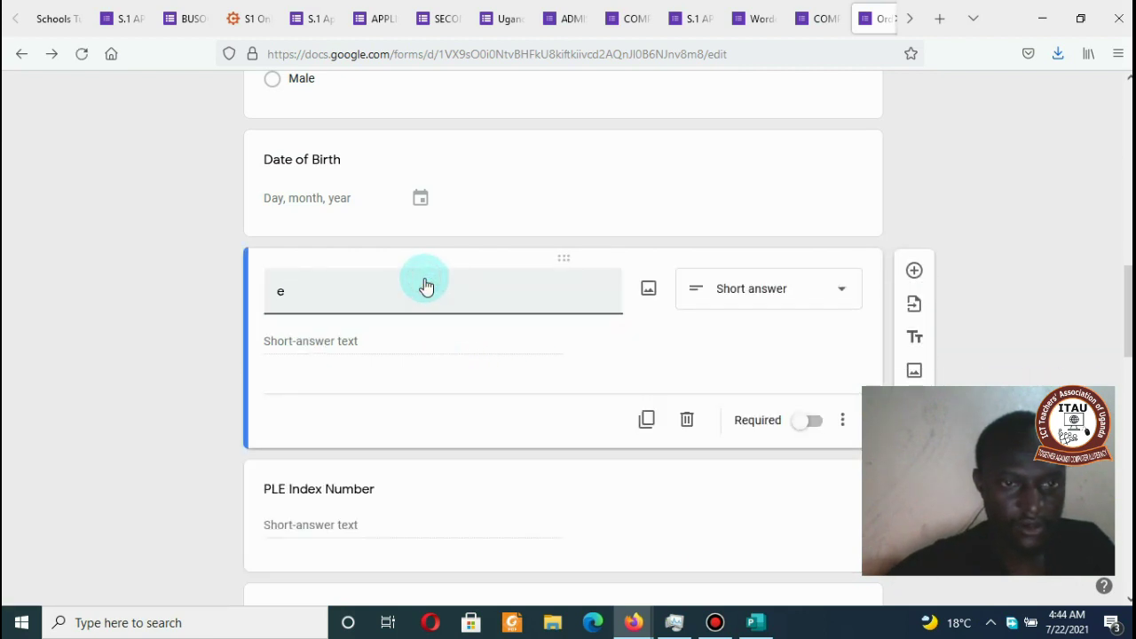
{"action": "key", "text": "BackSpace"}
{"action": "type", "text": "Religious A"}
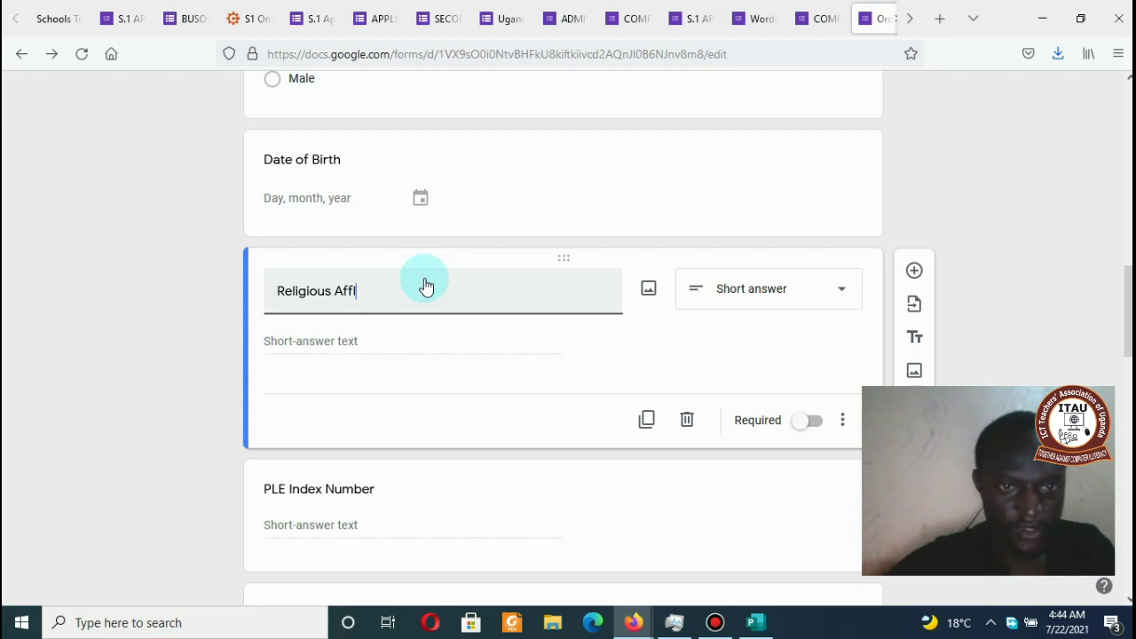
{"action": "type", "text": "ffilia"}
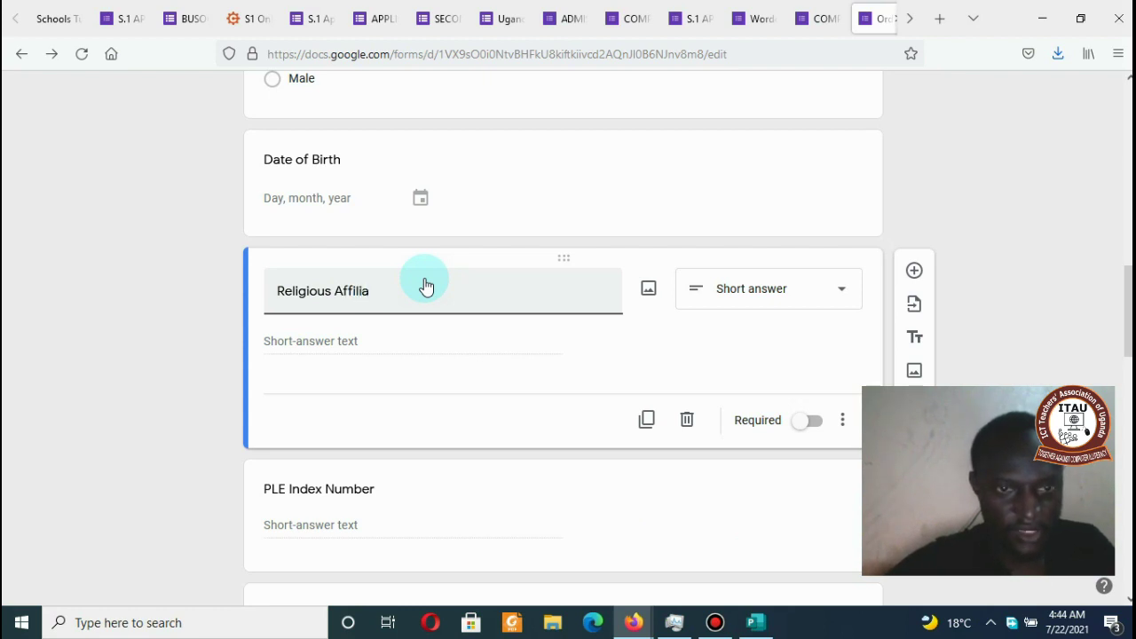
{"action": "type", "text": "tion"}
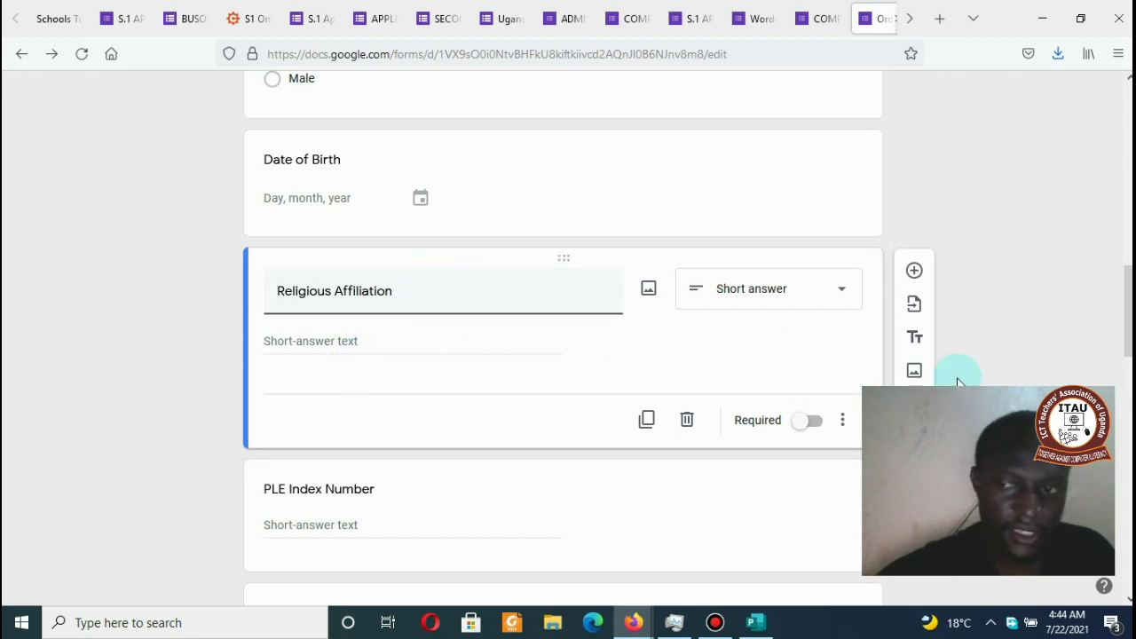
Step: Duplicate the Religious Affiliation question and retitle the lower one as "Parents / Guardian's Name"
{"action": "scroll", "coordinate": [976, 382], "scroll_direction": "down", "scroll_amount": 2}
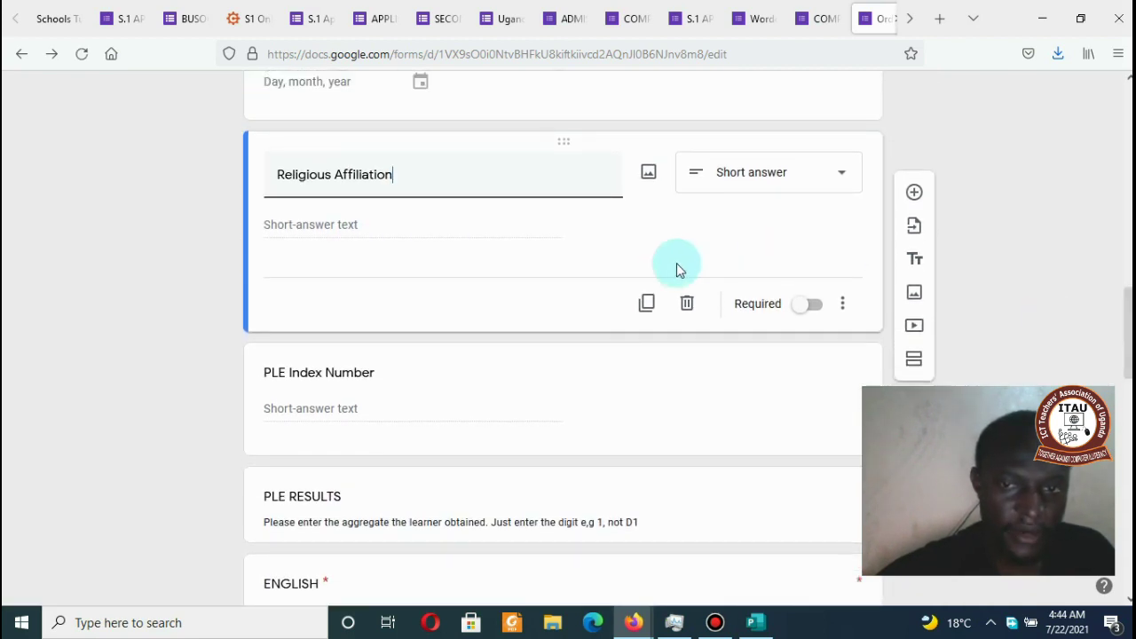
{"action": "left_click", "coordinate": [646, 303]}
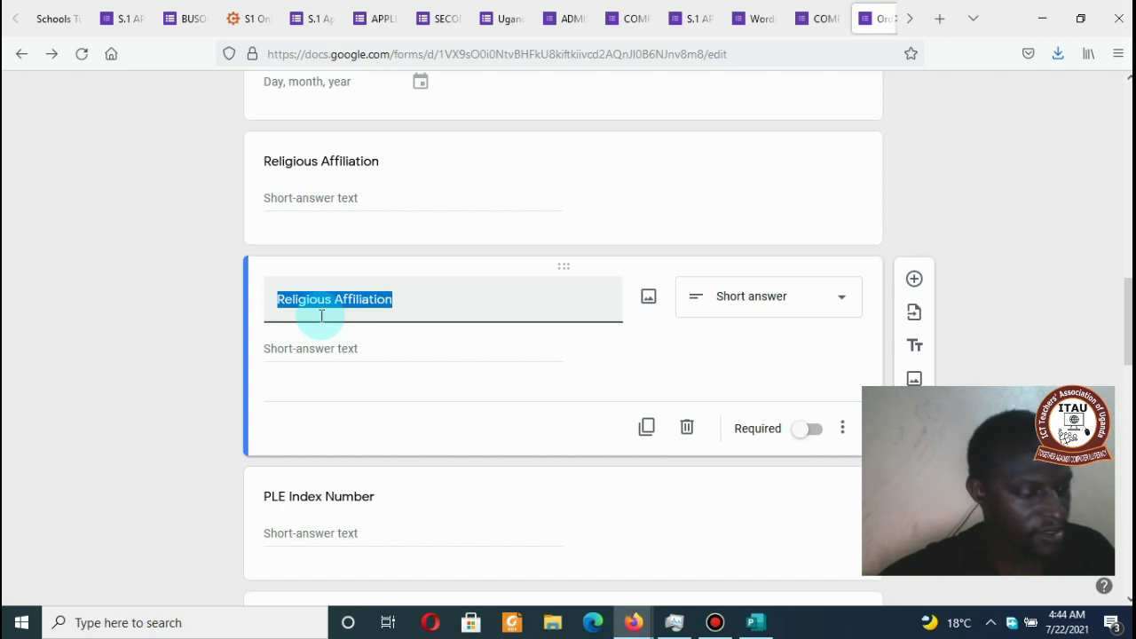
{"action": "type", "text": "Parents"}
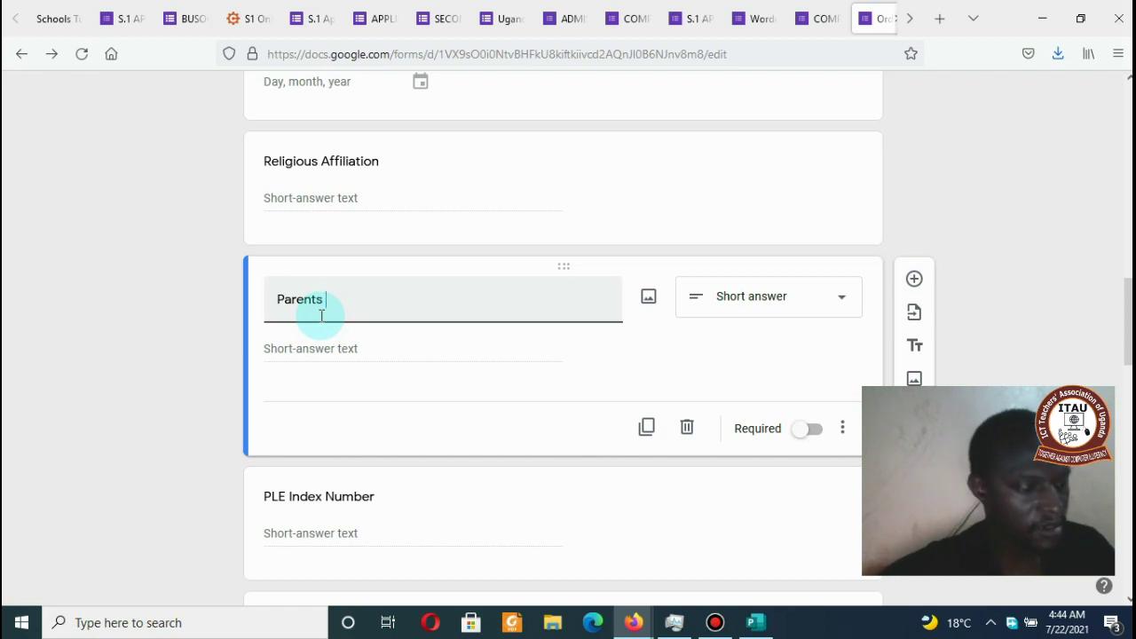
{"action": "type", "text": "C"}
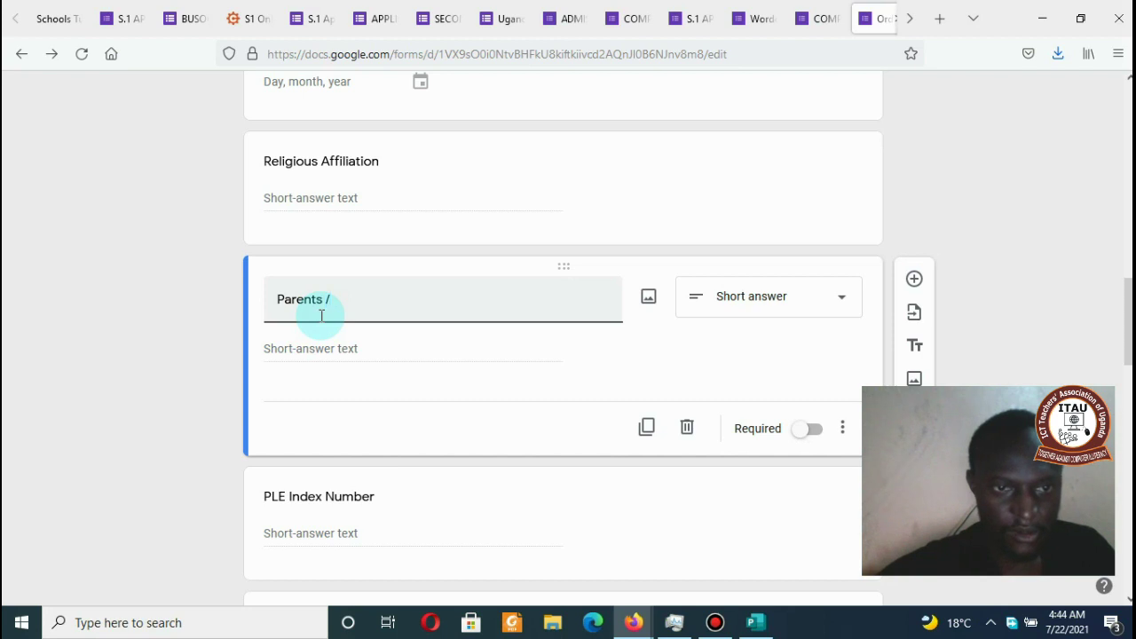
{"action": "type", "text": " Gura"}
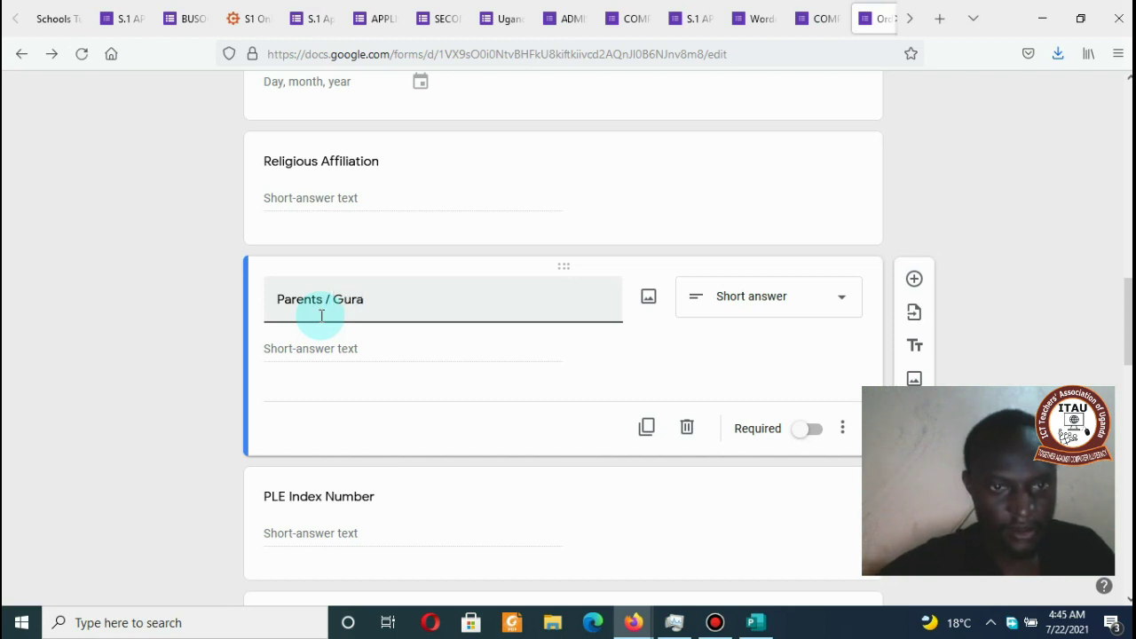
{"action": "key", "text": "BackSpace"}
{"action": "key", "text": "BackSpace"}
{"action": "type", "text": "ardian's"}
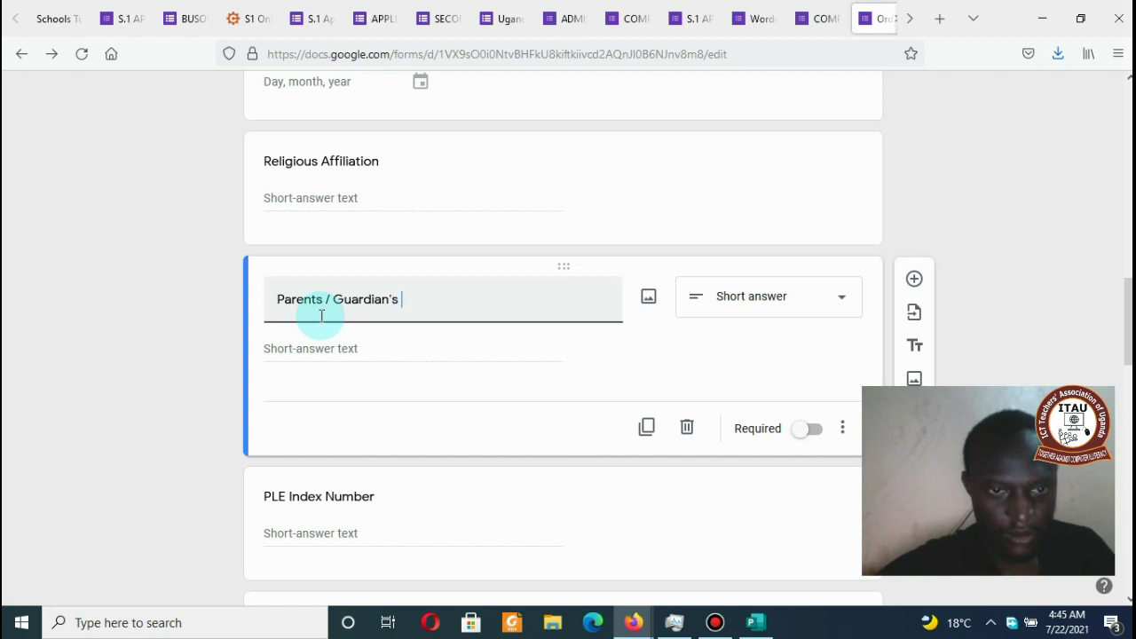
{"action": "type", "text": " Contact"}
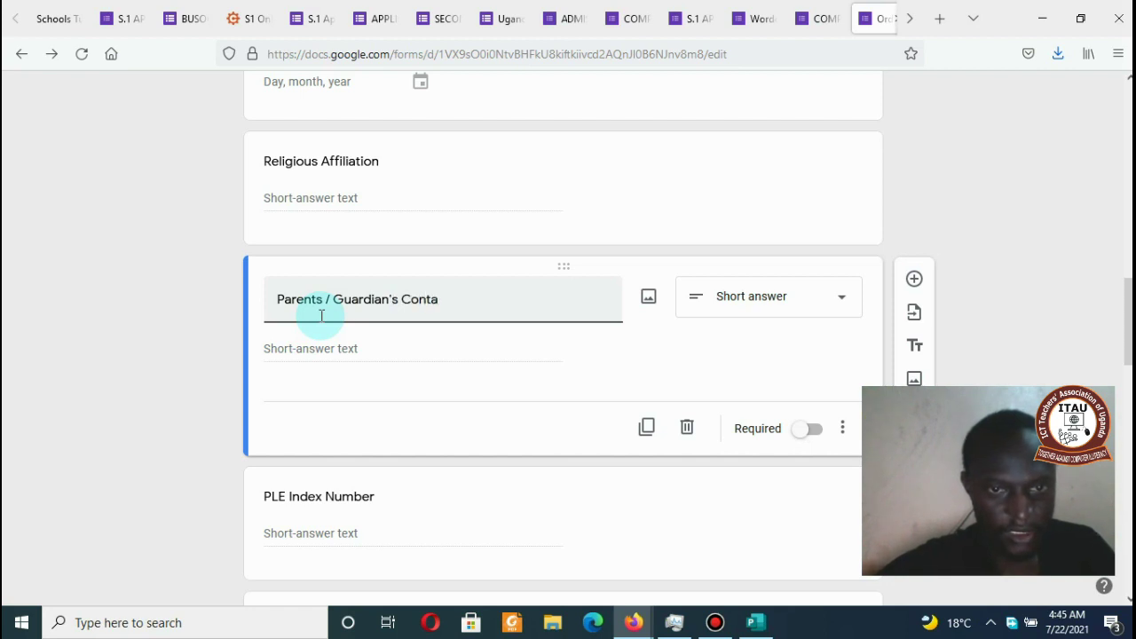
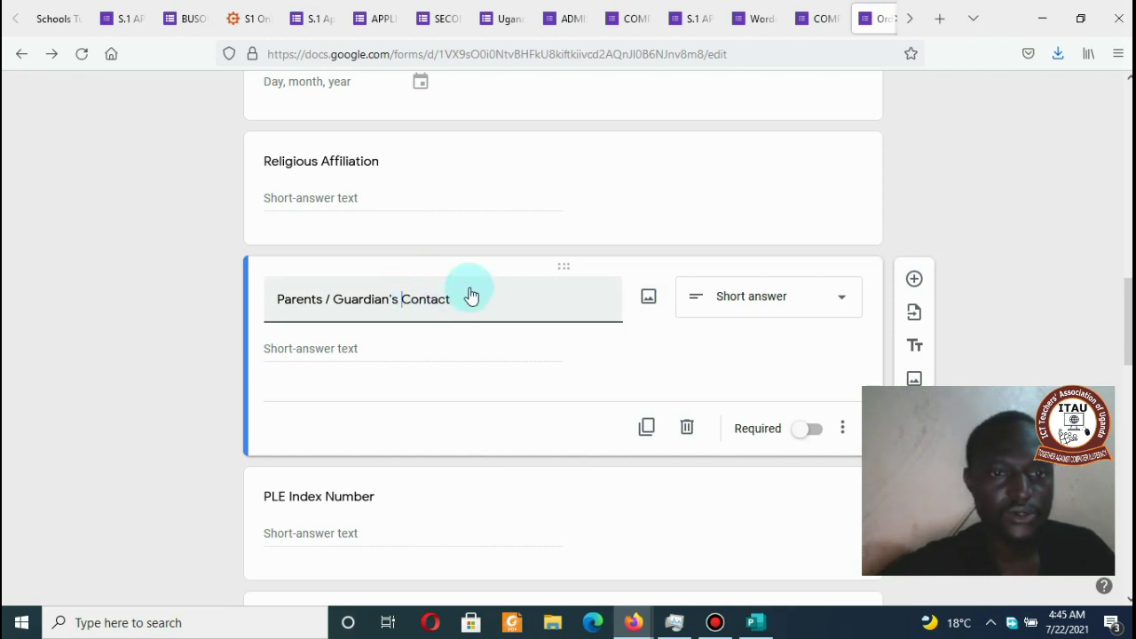
{"action": "double_click", "coordinate": [448, 304]}
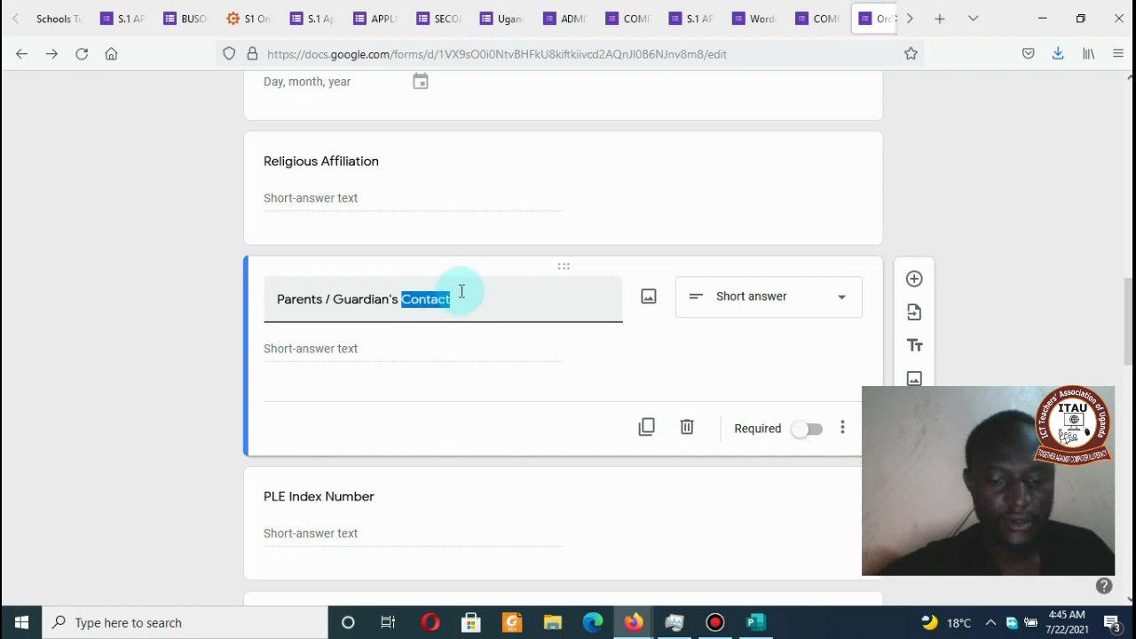
{"action": "type", "text": "Name"}
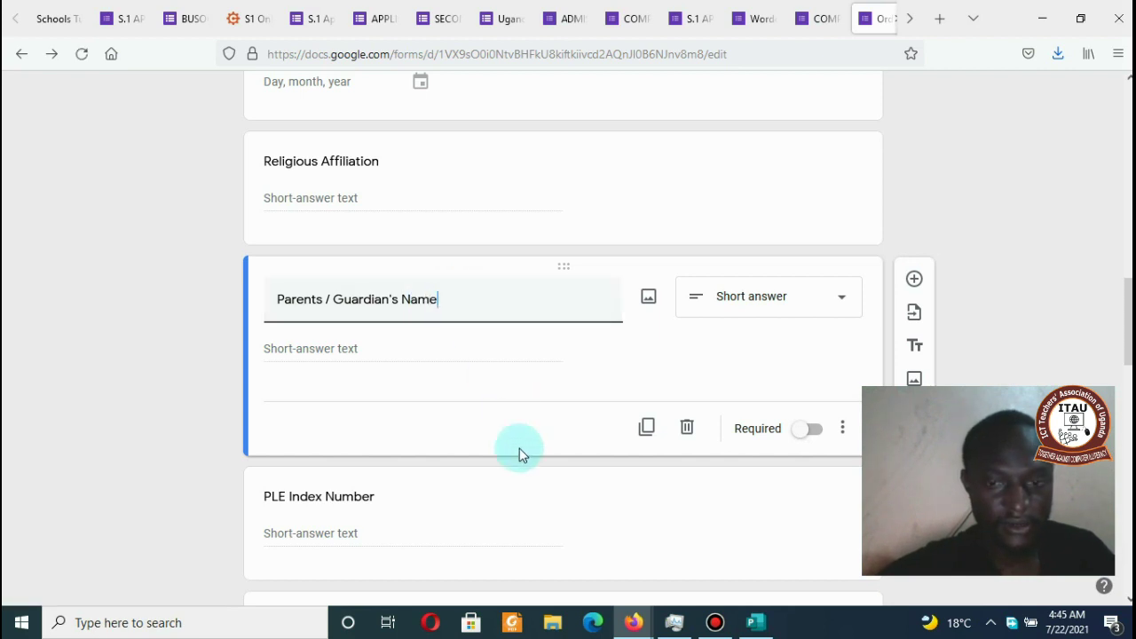
Step: Duplicate the Parents / Guardian's Name question and retitle the lower one as "Parents / Guardian's Tel Contact"
{"action": "left_click", "coordinate": [646, 432]}
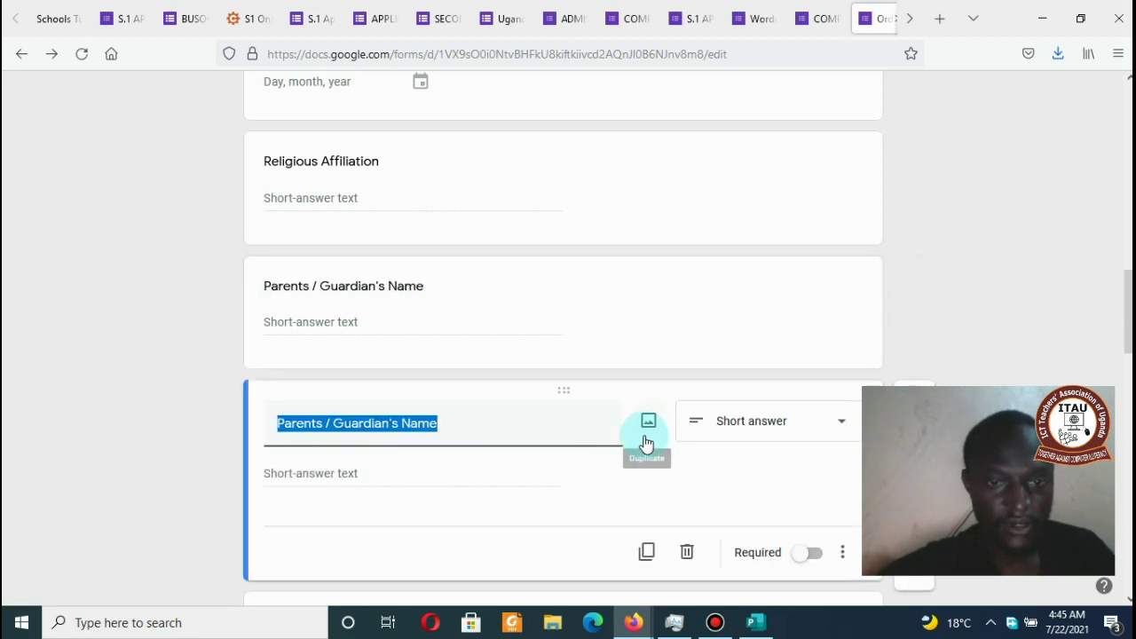
{"action": "left_click", "coordinate": [416, 434]}
{"action": "double_click", "coordinate": [415, 432]}
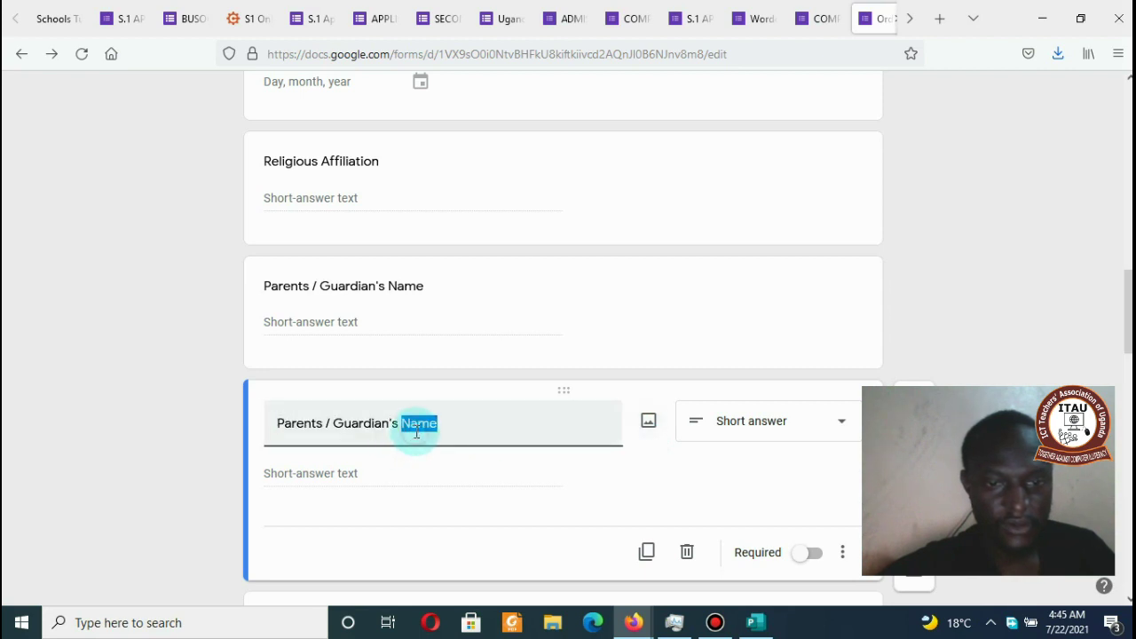
{"action": "type", "text": "Co"}
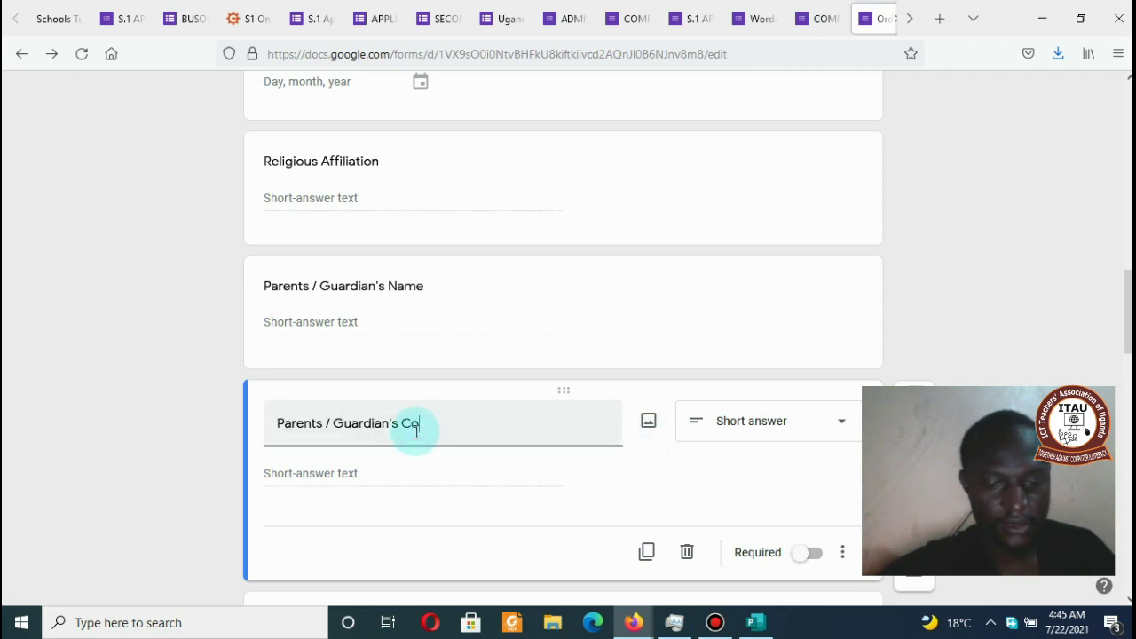
{"action": "key", "text": "BackSpace"}
{"action": "key", "text": "BackSpace"}
{"action": "type", "text": "tact"}
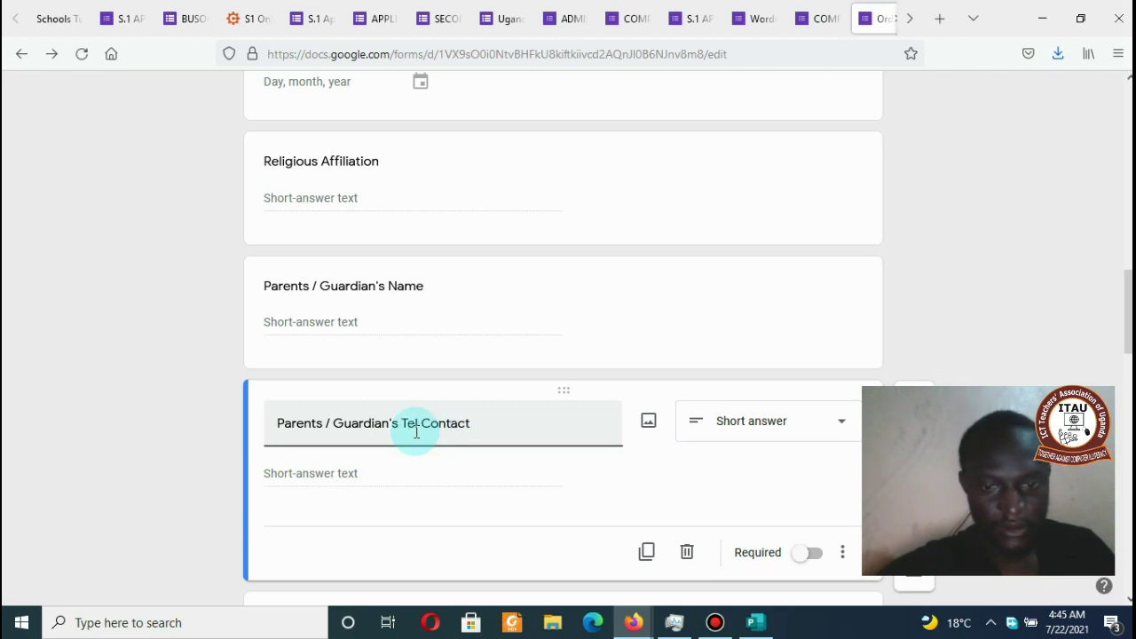
Step: Duplicate the Parents / Guardian's Tel Contact question and retitle the lower one as "Parents / Guardian's Tel Email"
{"action": "left_click", "coordinate": [648, 553]}
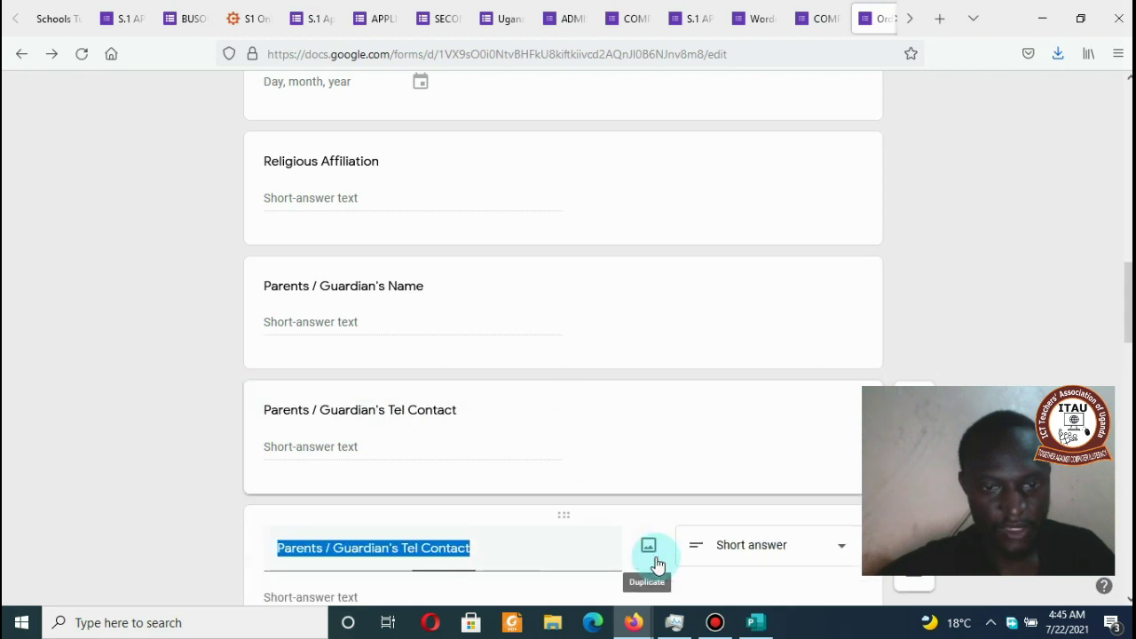
{"action": "double_click", "coordinate": [445, 548]}
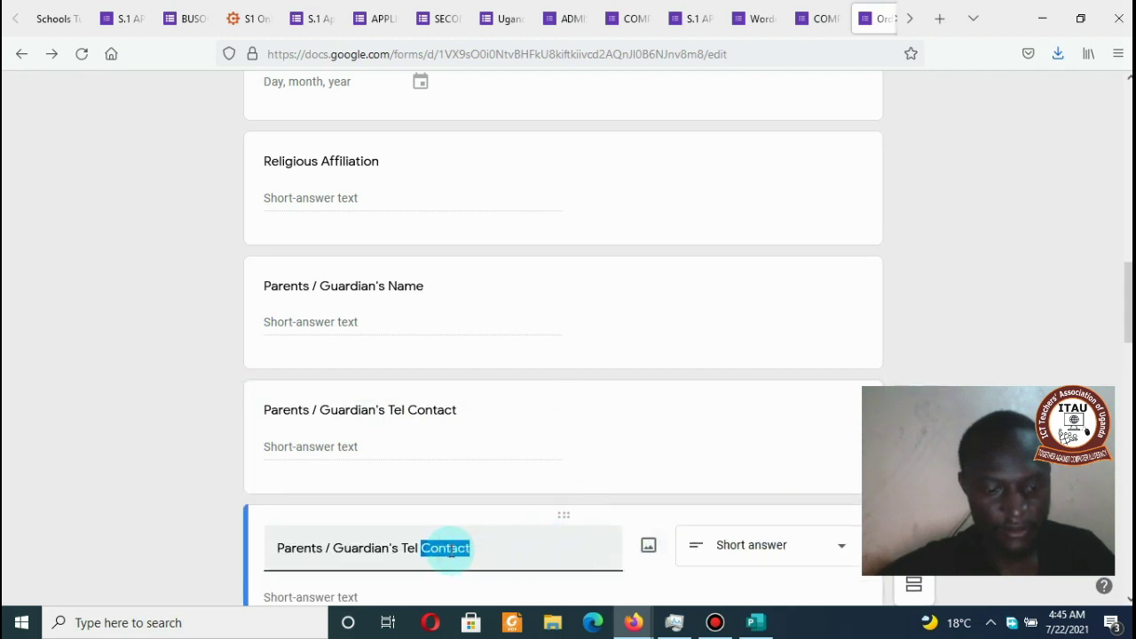
{"action": "type", "text": "Email"}
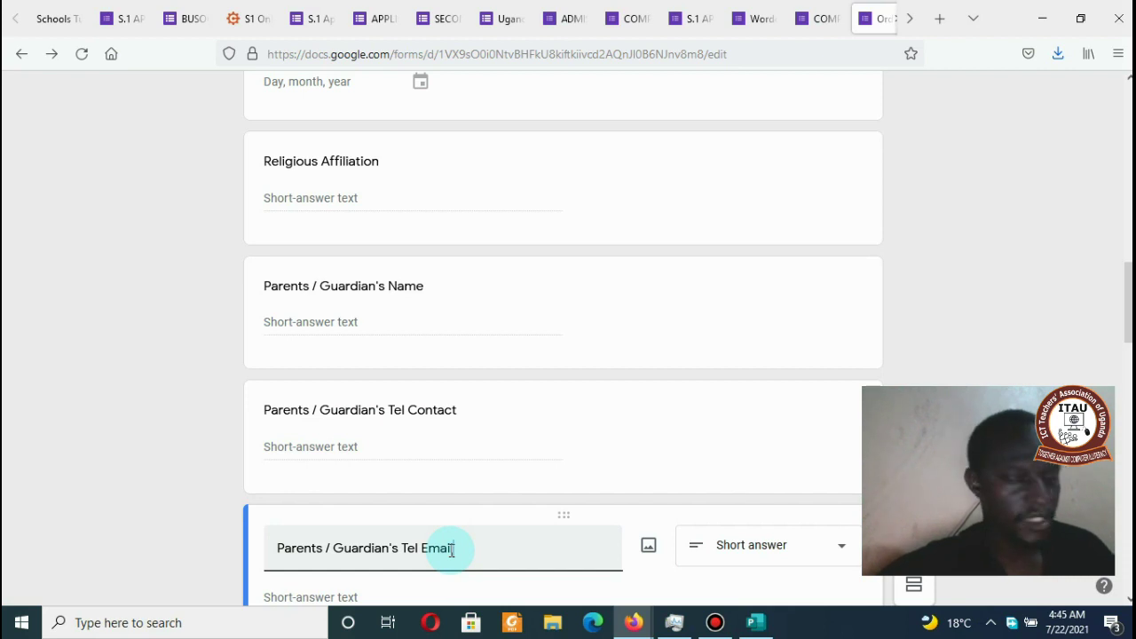
Step: Duplicate the Parents / Guardian's Tel Email question and retitle the lower one as "Parents / Guardian's Address"
{"action": "scroll", "coordinate": [1100, 382], "scroll_direction": "down", "scroll_amount": 1}
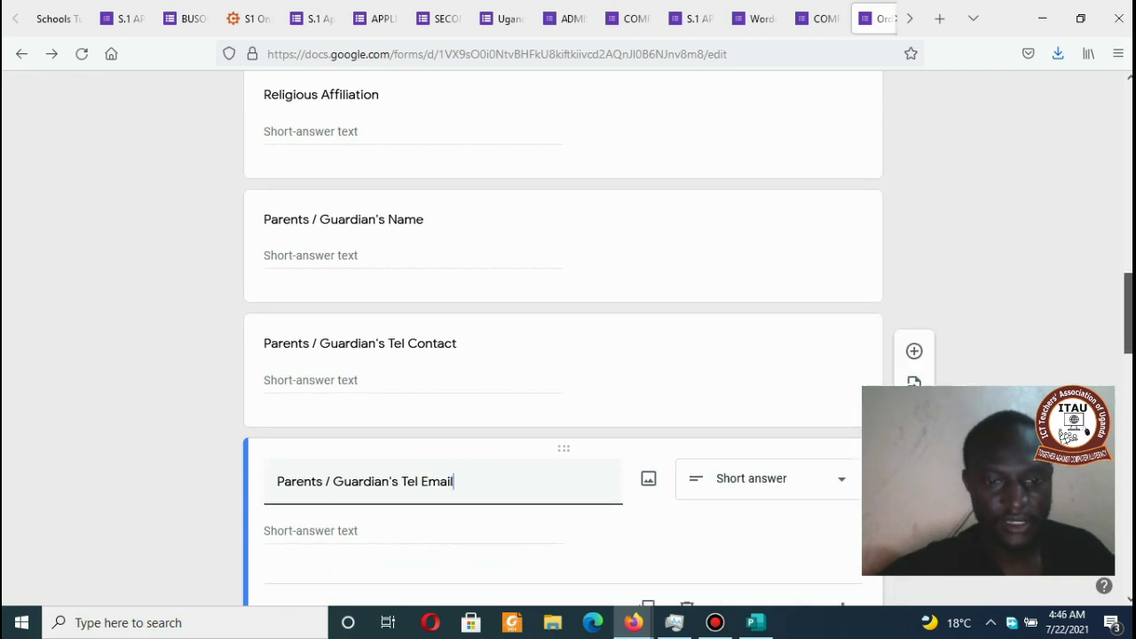
{"action": "scroll", "coordinate": [563, 355], "scroll_direction": "down", "scroll_amount": 3}
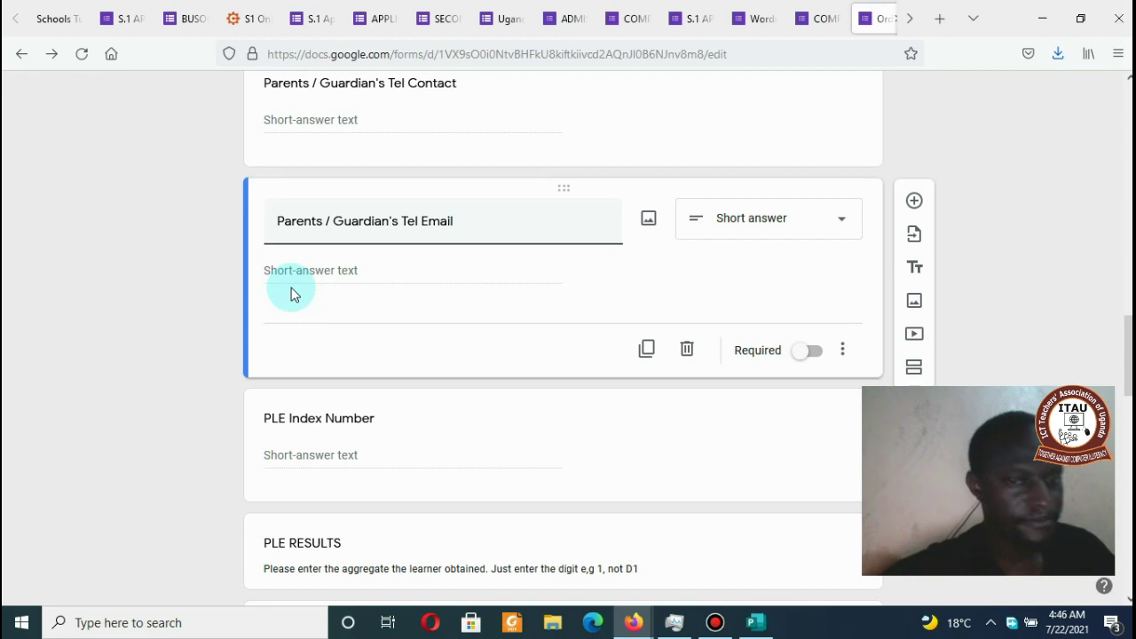
{"action": "left_click", "coordinate": [648, 351]}
{"action": "left_click", "coordinate": [410, 346]}
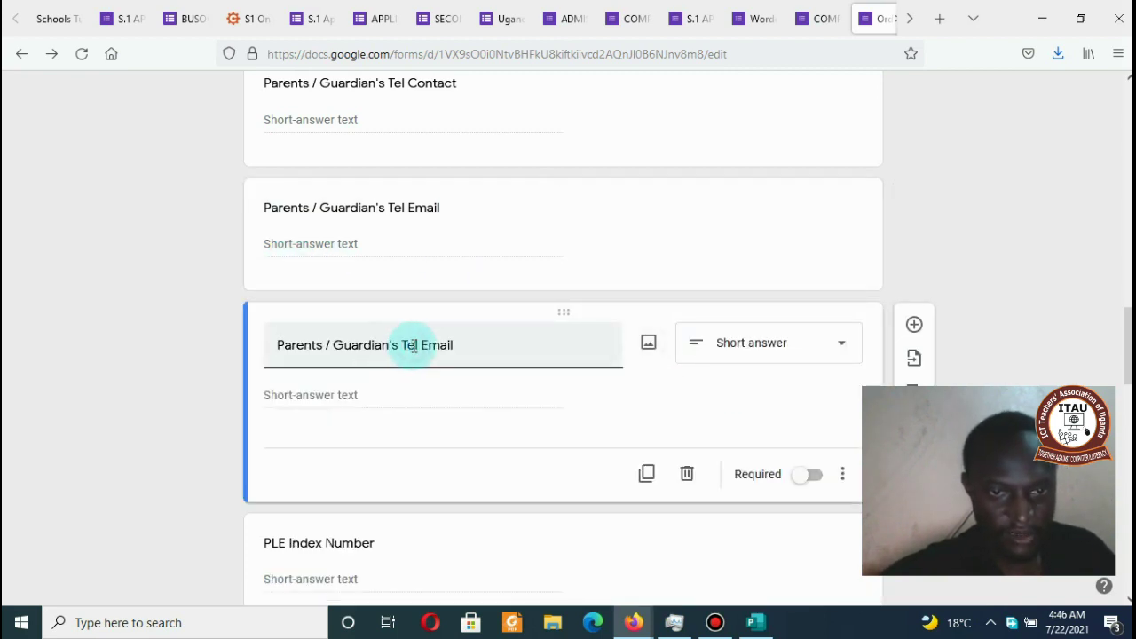
{"action": "left_click_drag", "start_coordinate": [408, 345], "coordinate": [496, 353]}
{"action": "key", "text": "BackSpace"}
{"action": "key", "text": "BackSpace"}
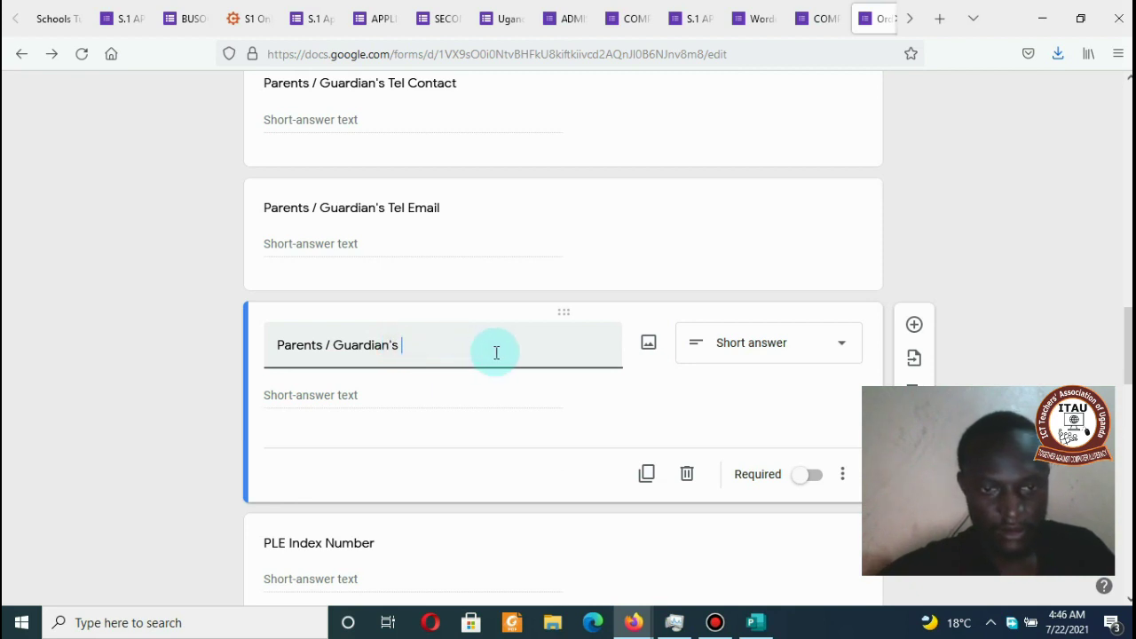
{"action": "type", "text": "Address"}
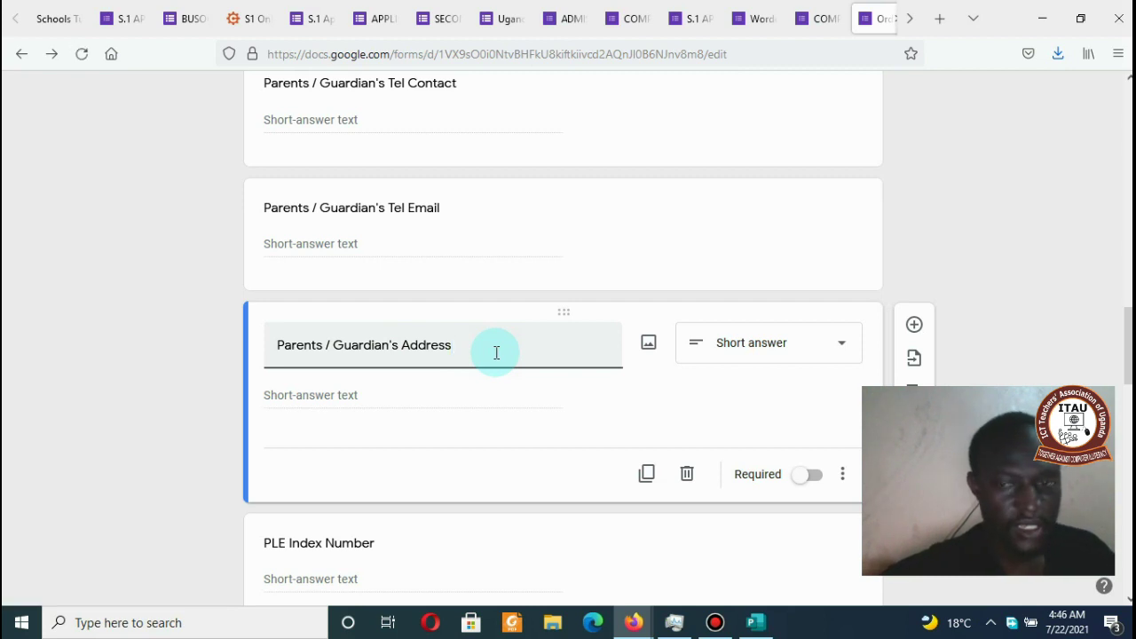
{"action": "scroll", "coordinate": [1128, 355], "scroll_direction": "down", "scroll_amount": 2}
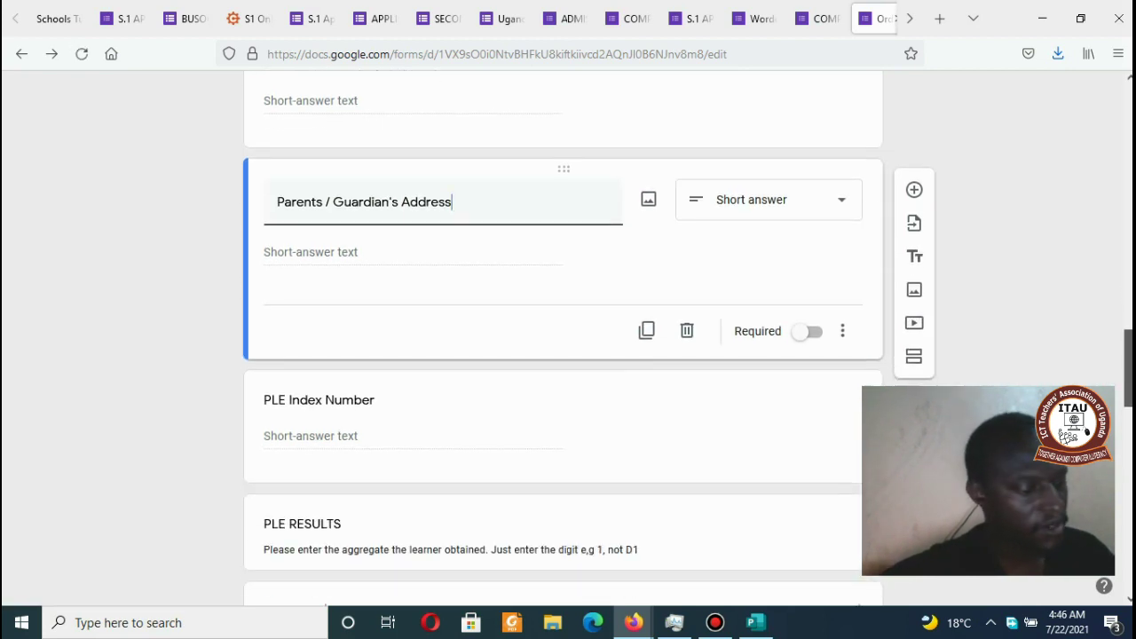
{"action": "scroll", "coordinate": [1128, 372], "scroll_direction": "down", "scroll_amount": 1}
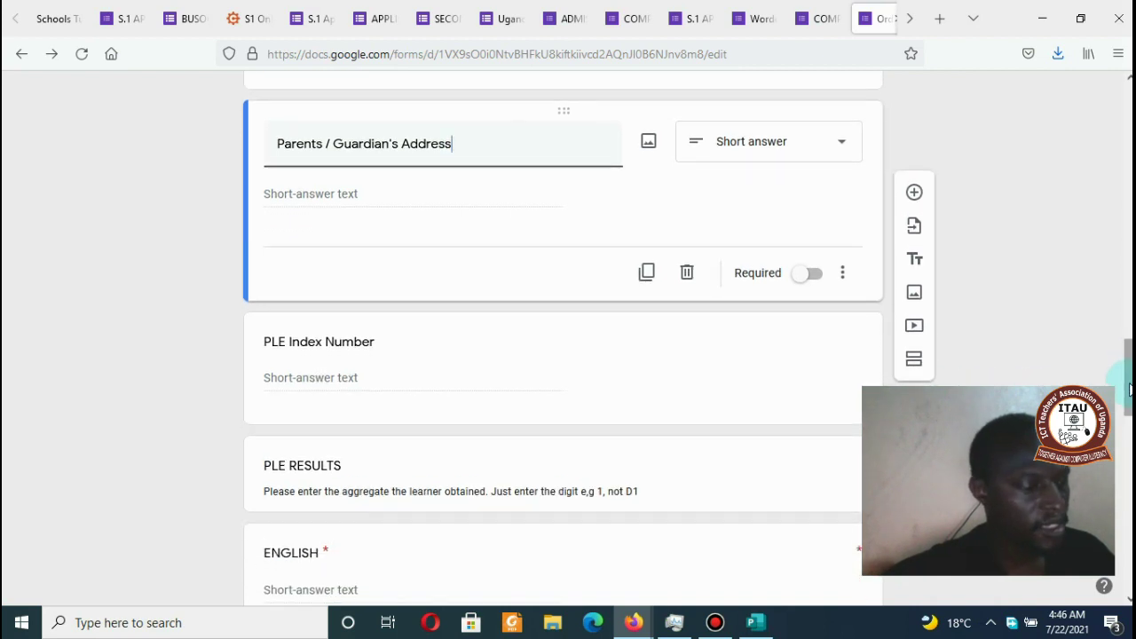
Step: Duplicate the Parents / Guardian's Address question and retitle the lower one as "List of schools attended previously"
{"action": "left_click", "coordinate": [649, 289]}
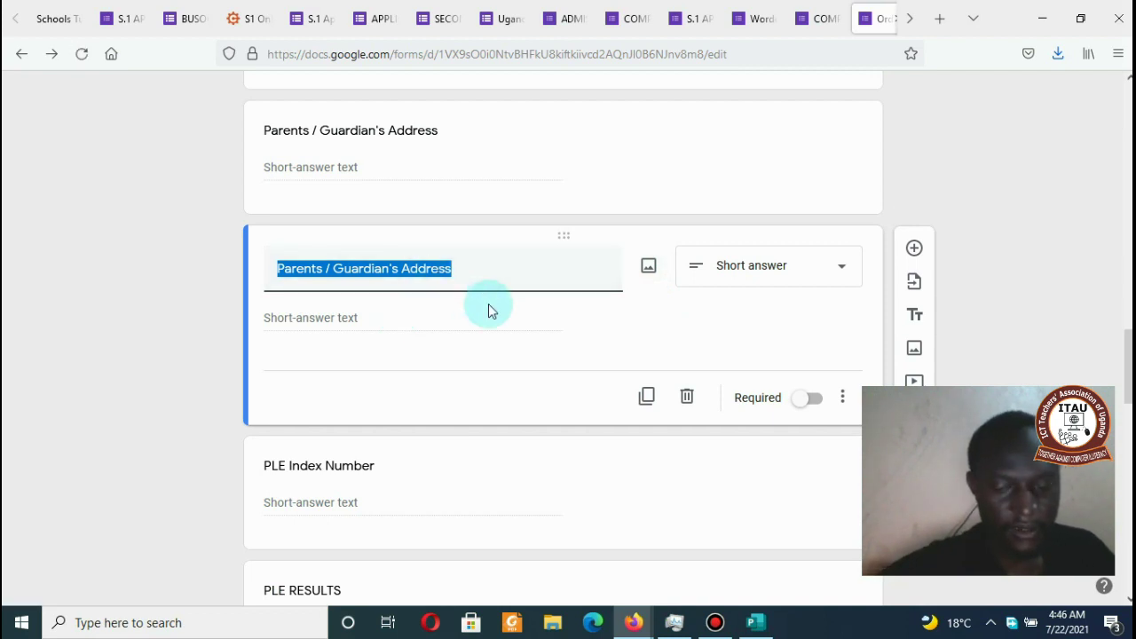
{"action": "type", "text": "For"}
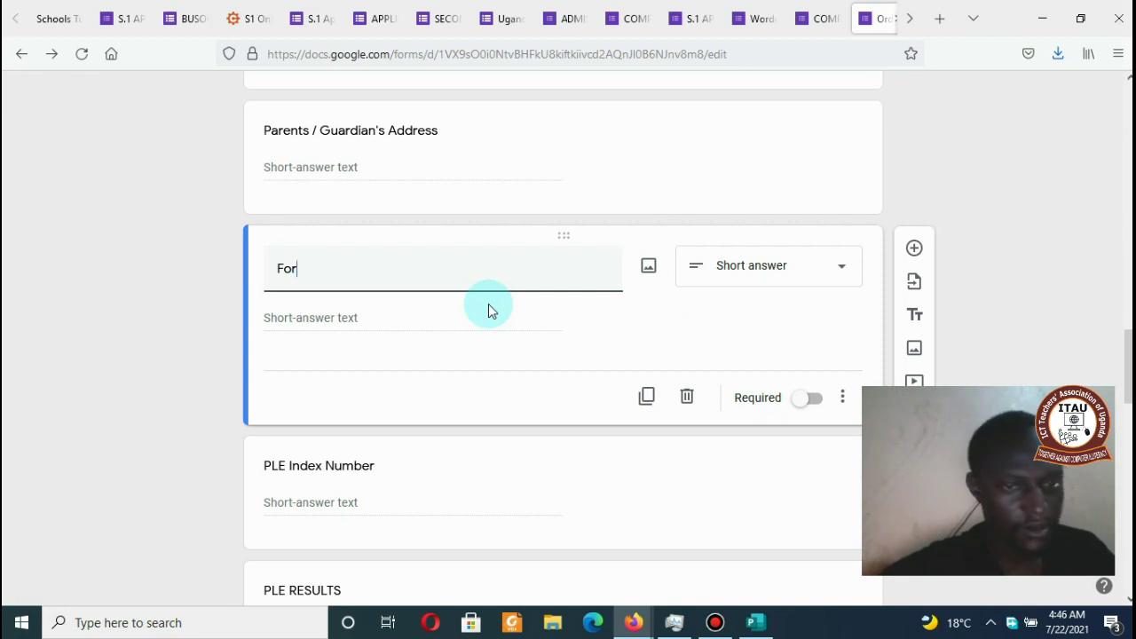
{"action": "key", "text": "BackSpace"}
{"action": "key", "text": "BackSpace"}
{"action": "key", "text": "BackSpace"}
{"action": "type", "text": "List of "}
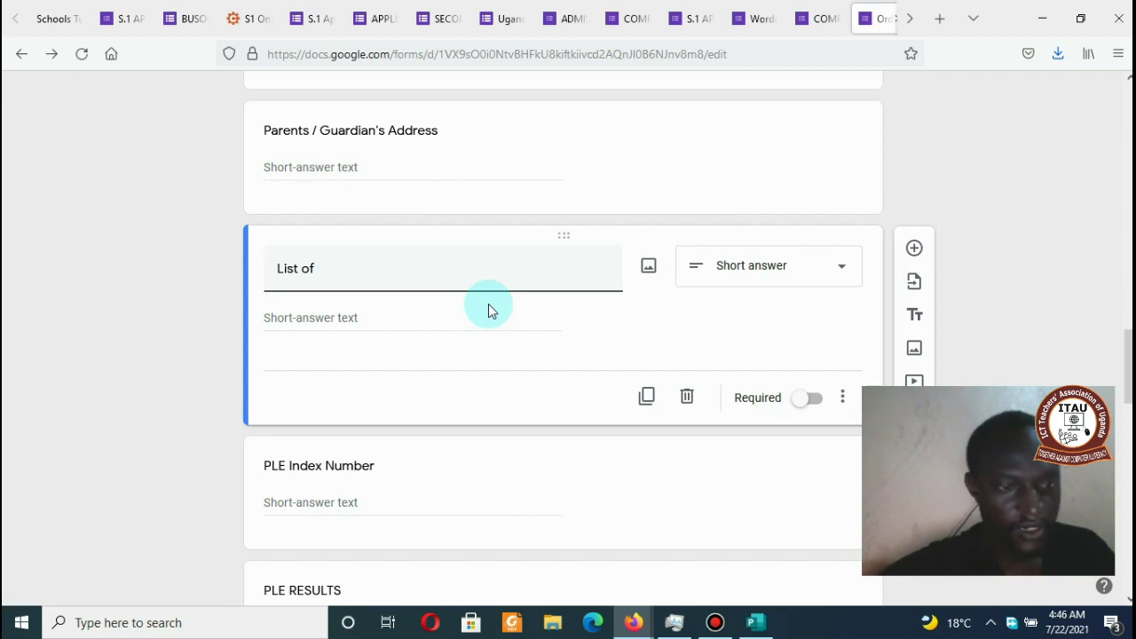
{"action": "type", "text": "scho"}
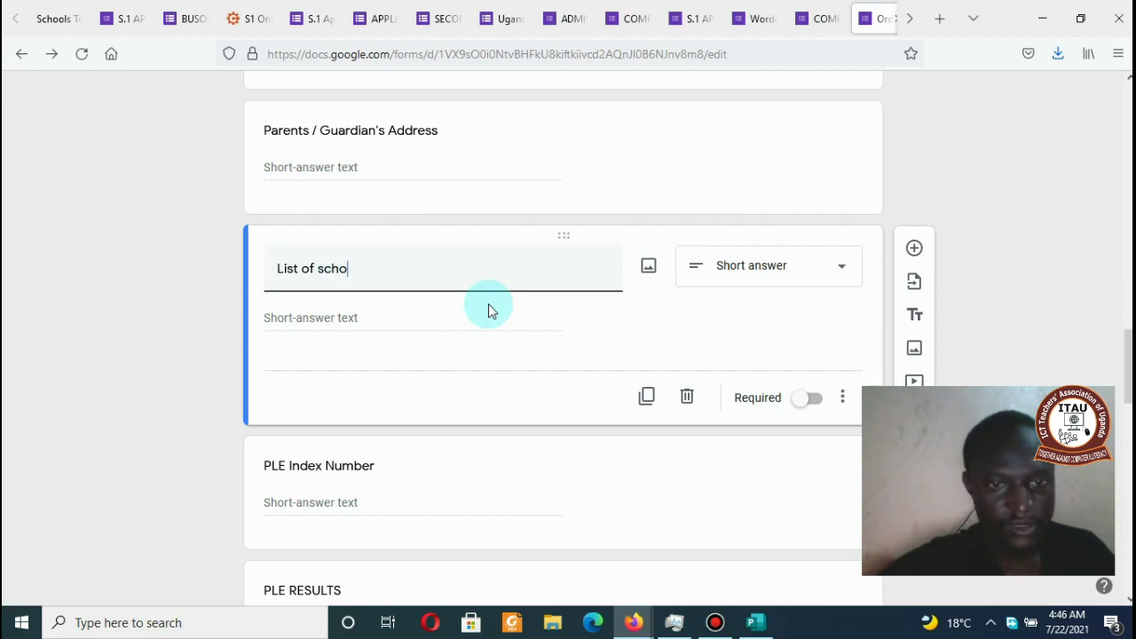
{"action": "type", "text": "ols attende"}
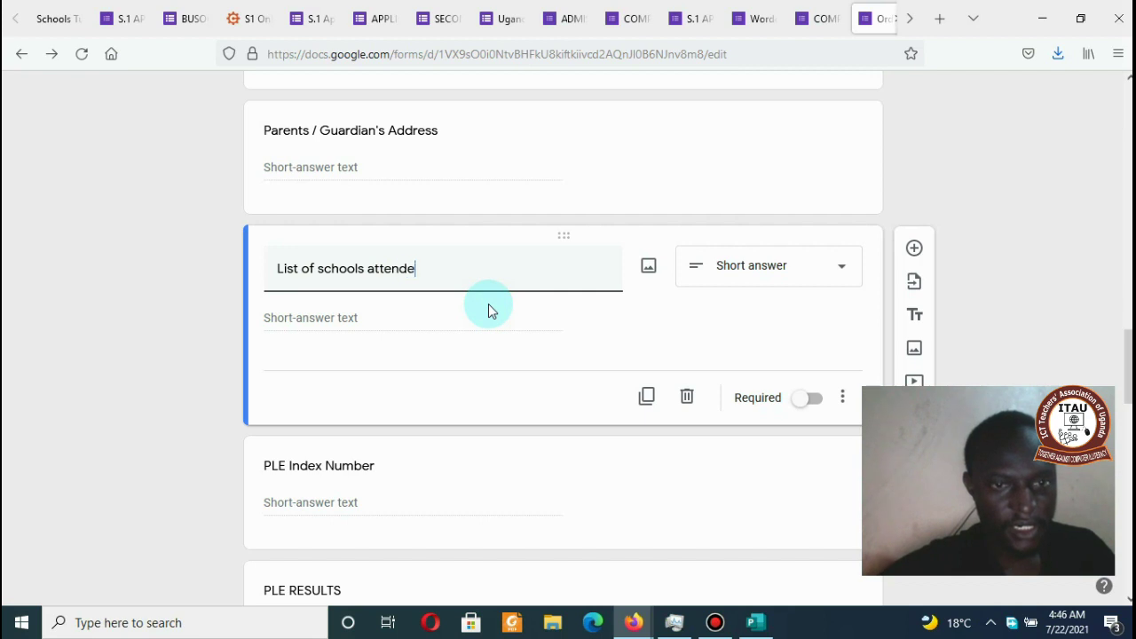
{"action": "type", "text": "d previously"}
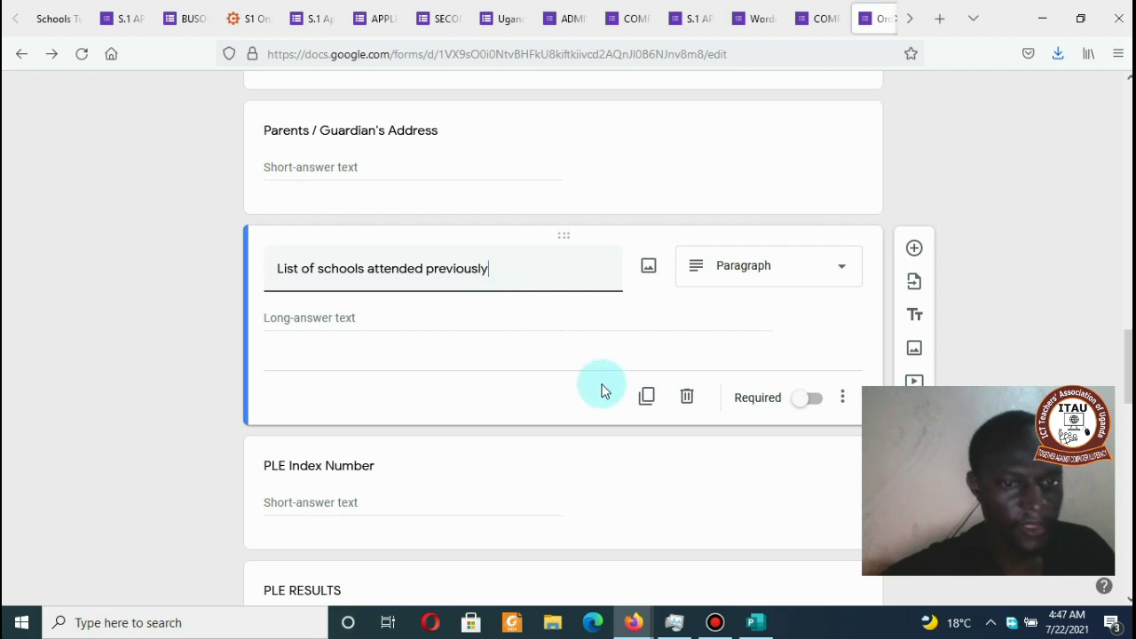
Step: Retitle the "Do you want to be admitted as a Day Scholar or" question as "Co curricular Interests"
{"action": "scroll", "coordinate": [564, 337], "scroll_direction": "down", "scroll_amount": 2}
{"action": "scroll", "coordinate": [563, 337], "scroll_direction": "down", "scroll_amount": 2}
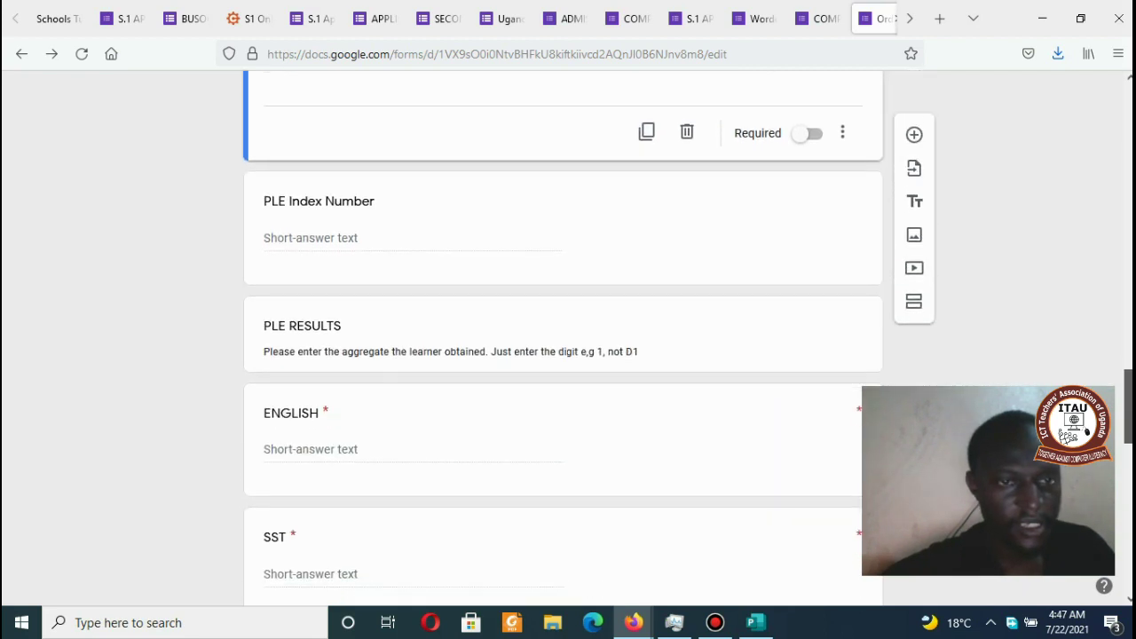
{"action": "scroll", "coordinate": [564, 337], "scroll_direction": "down", "scroll_amount": 1}
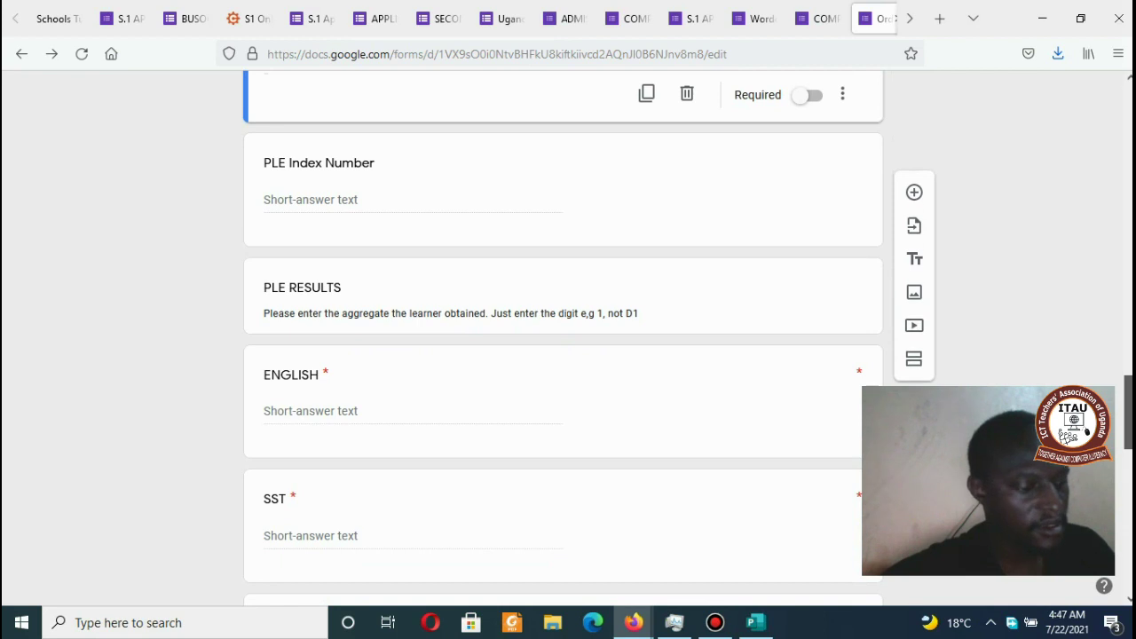
{"action": "scroll", "coordinate": [564, 337], "scroll_direction": "down", "scroll_amount": 2}
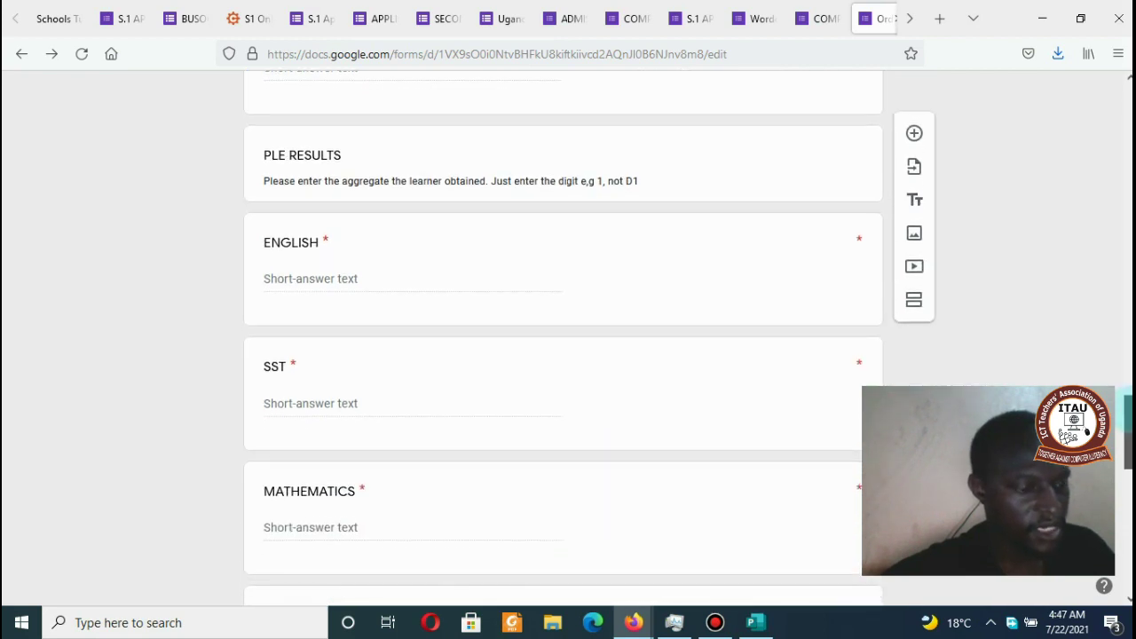
{"action": "scroll", "coordinate": [1130, 444], "scroll_direction": "down", "scroll_amount": 4}
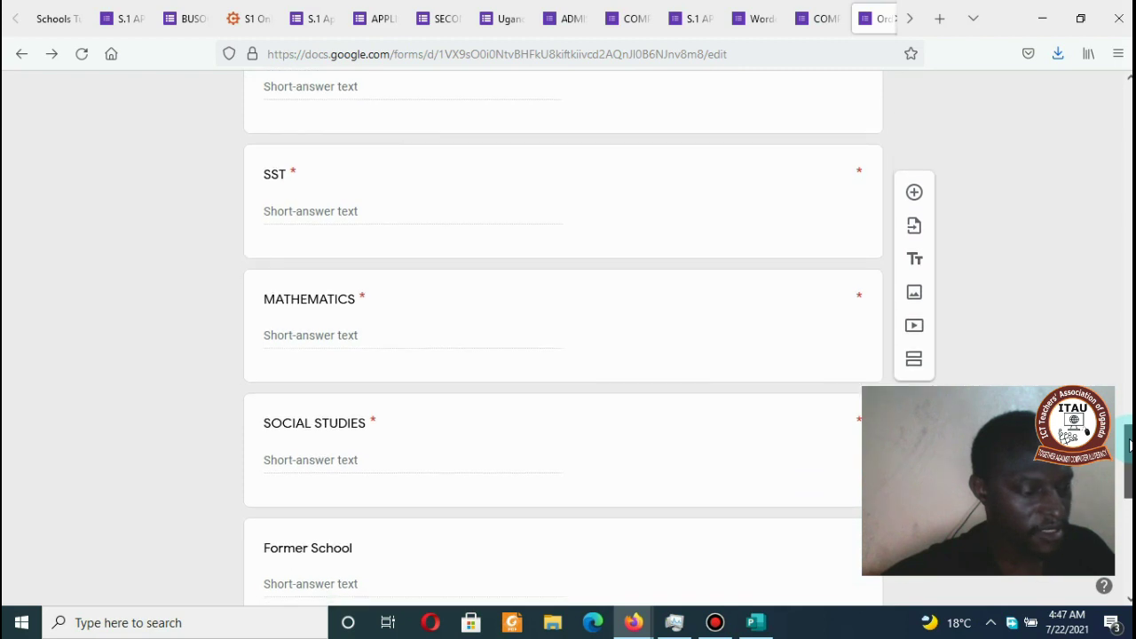
{"action": "left_click_drag", "start_coordinate": [1130, 443], "coordinate": [1127, 476]}
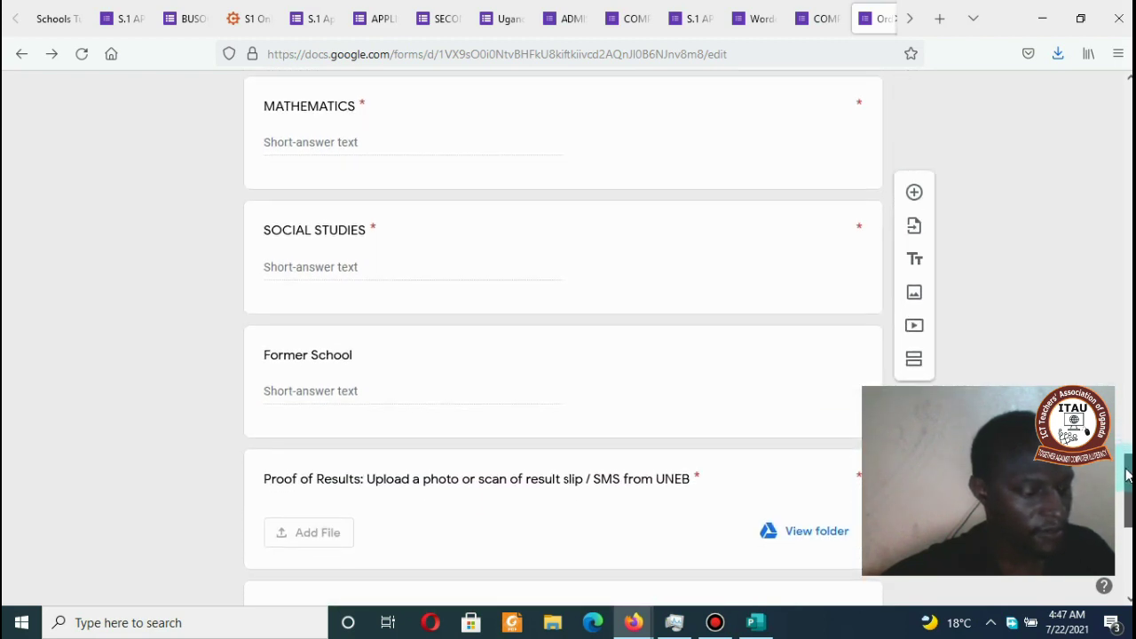
{"action": "left_click_drag", "start_coordinate": [1127, 476], "coordinate": [1127, 498]}
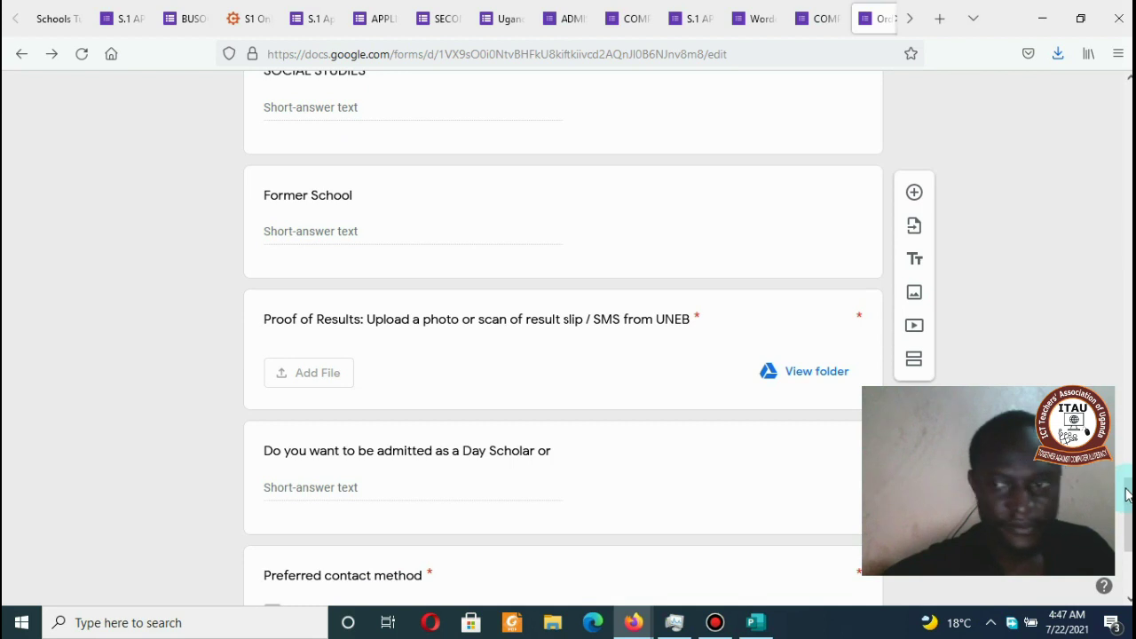
{"action": "left_click_drag", "start_coordinate": [1125, 486], "coordinate": [1125, 525]}
{"action": "left_click", "coordinate": [527, 188]}
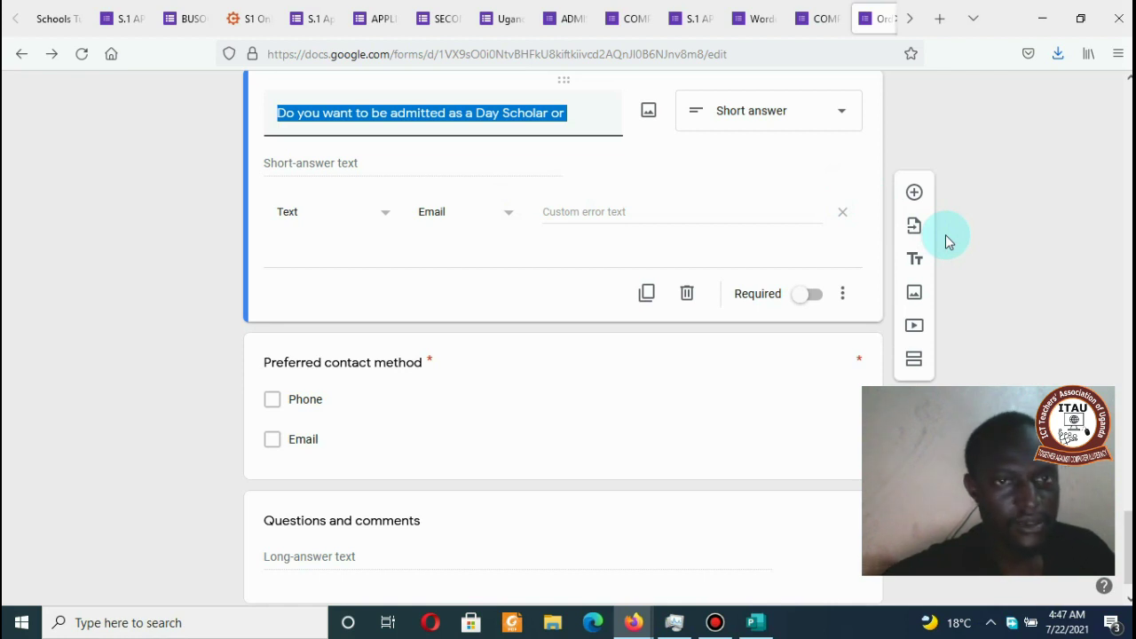
{"action": "left_click_drag", "start_coordinate": [1127, 537], "coordinate": [1125, 514]}
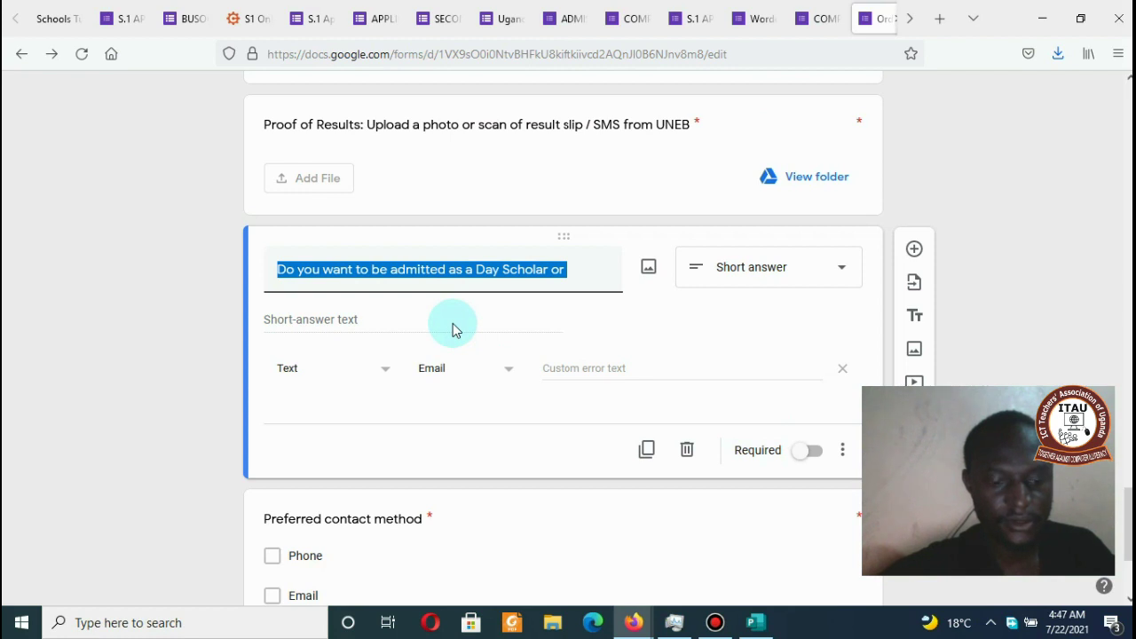
{"action": "type", "text": "Co"}
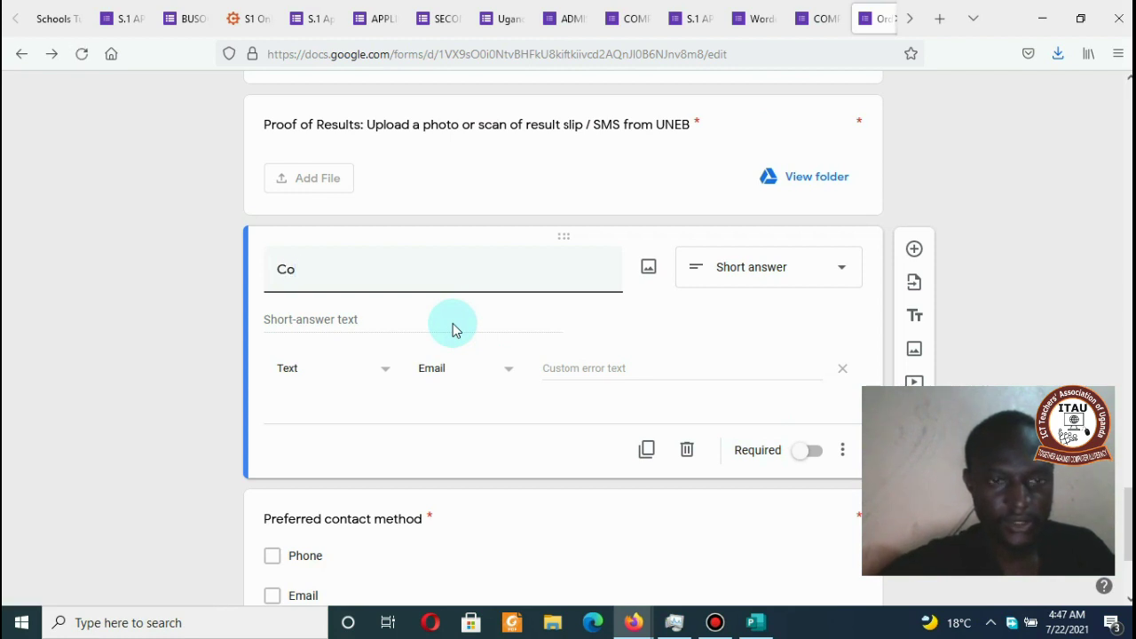
{"action": "type", "text": " curric"}
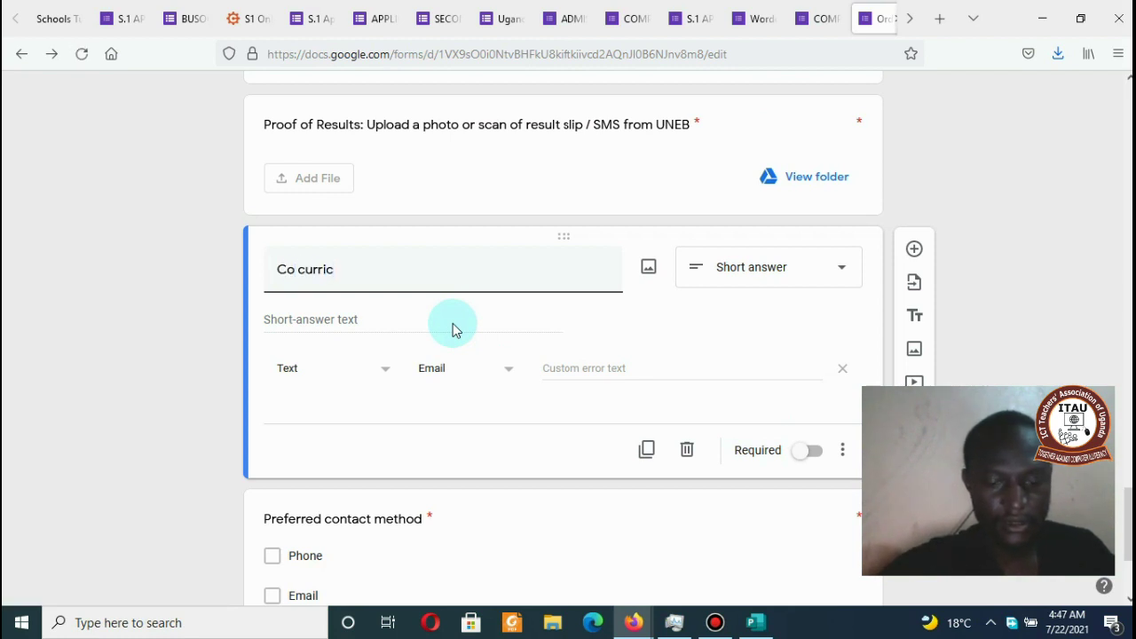
{"action": "type", "text": "ular in"}
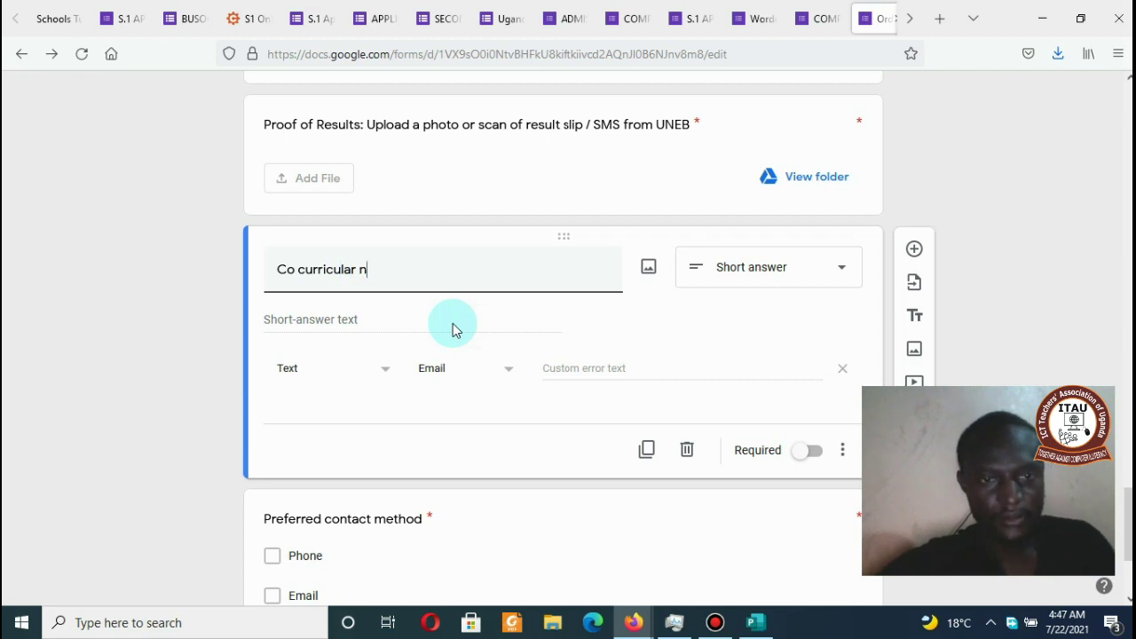
{"action": "key", "text": "BackSpace"}
{"action": "key", "text": "BackSpace"}
{"action": "type", "text": "Inte"}
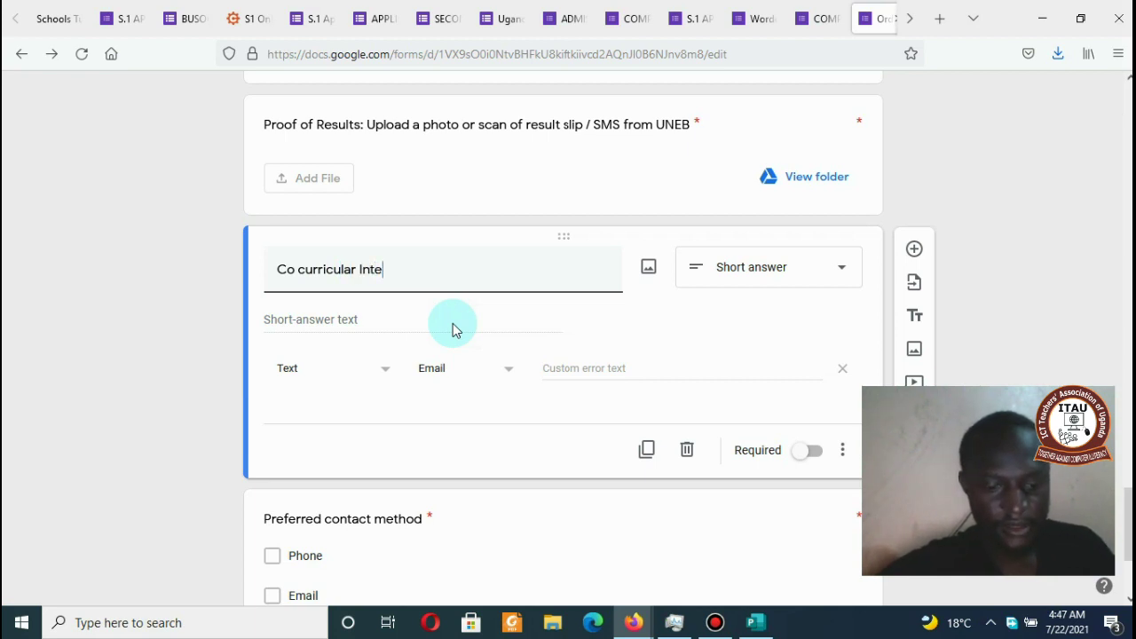
{"action": "type", "text": "rests"}
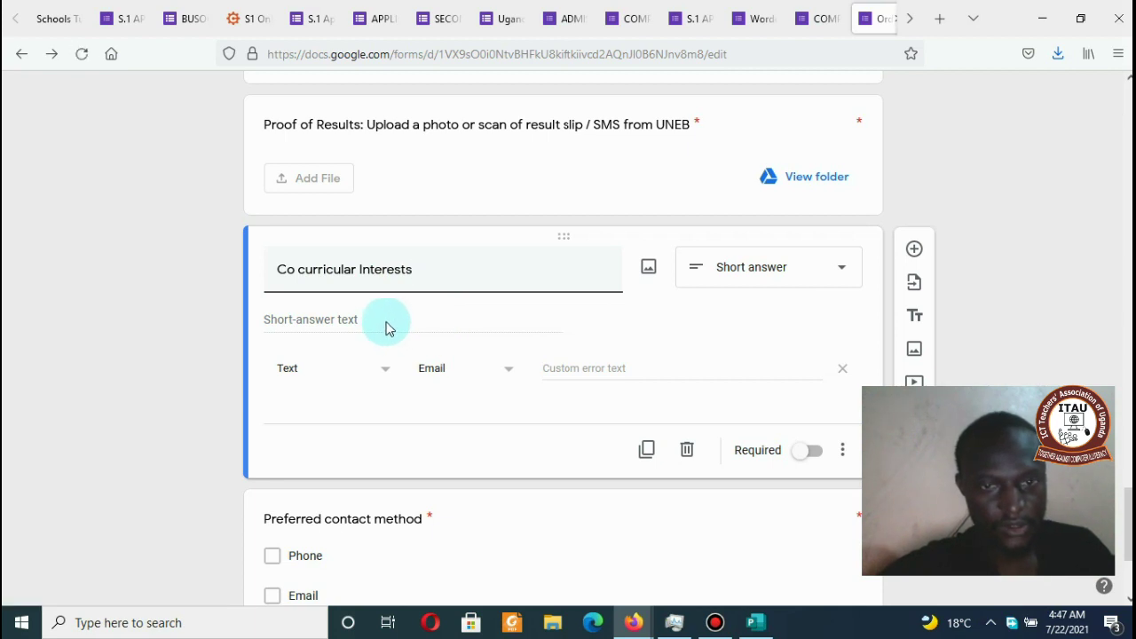
Step: Change the Co curricular Interests question to Checkboxes and name its first option "Football"
{"action": "left_click", "coordinate": [756, 284]}
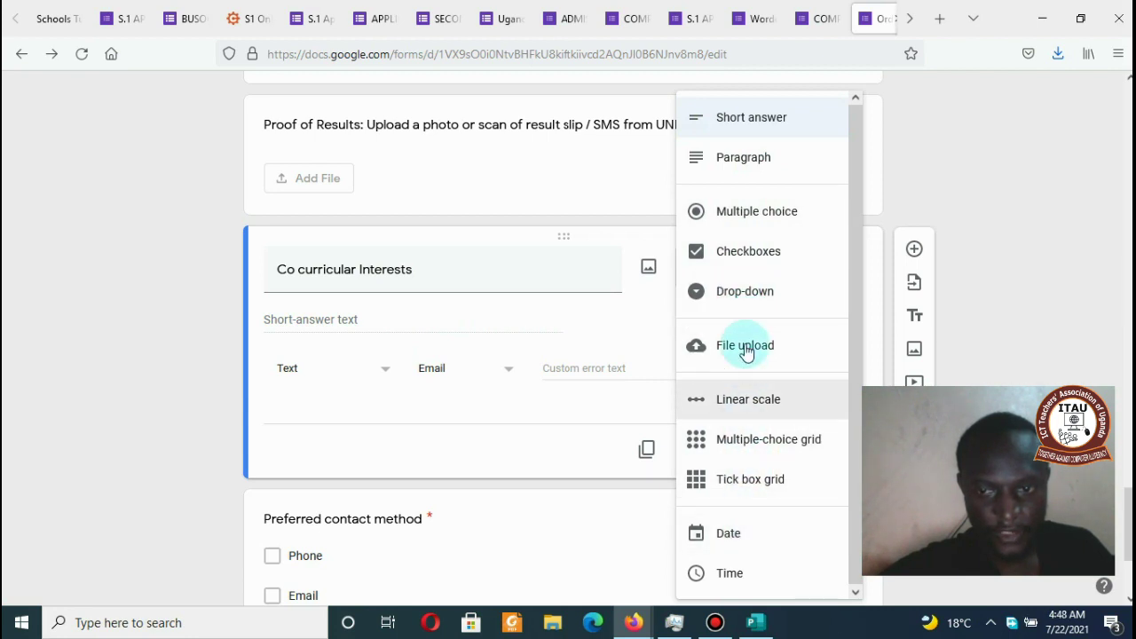
{"action": "left_click", "coordinate": [751, 253]}
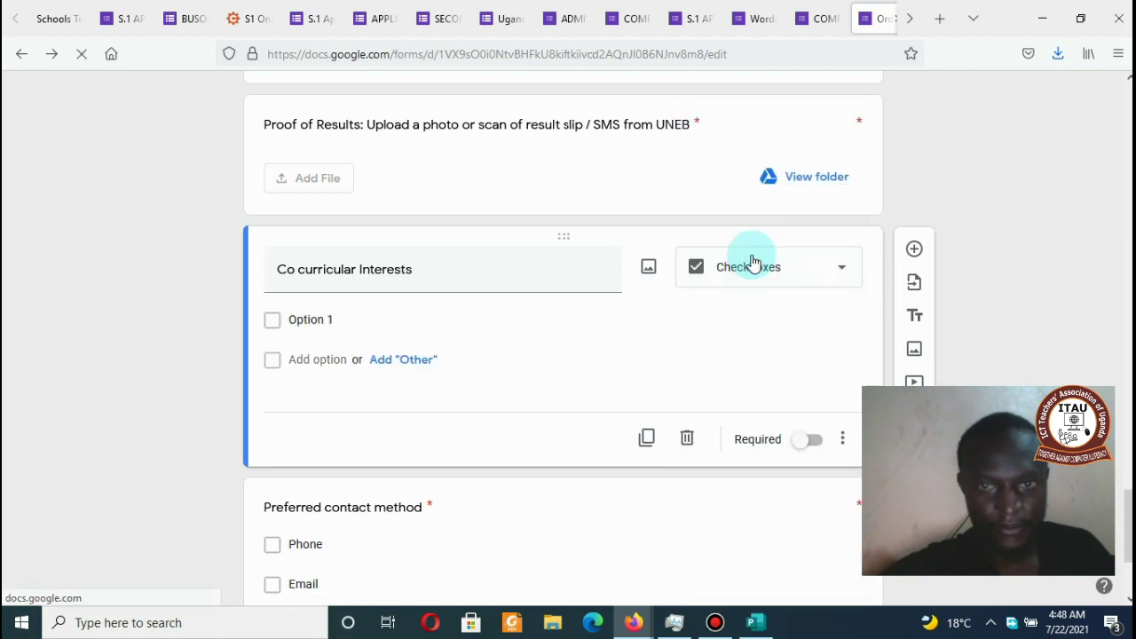
{"action": "left_click", "coordinate": [336, 319]}
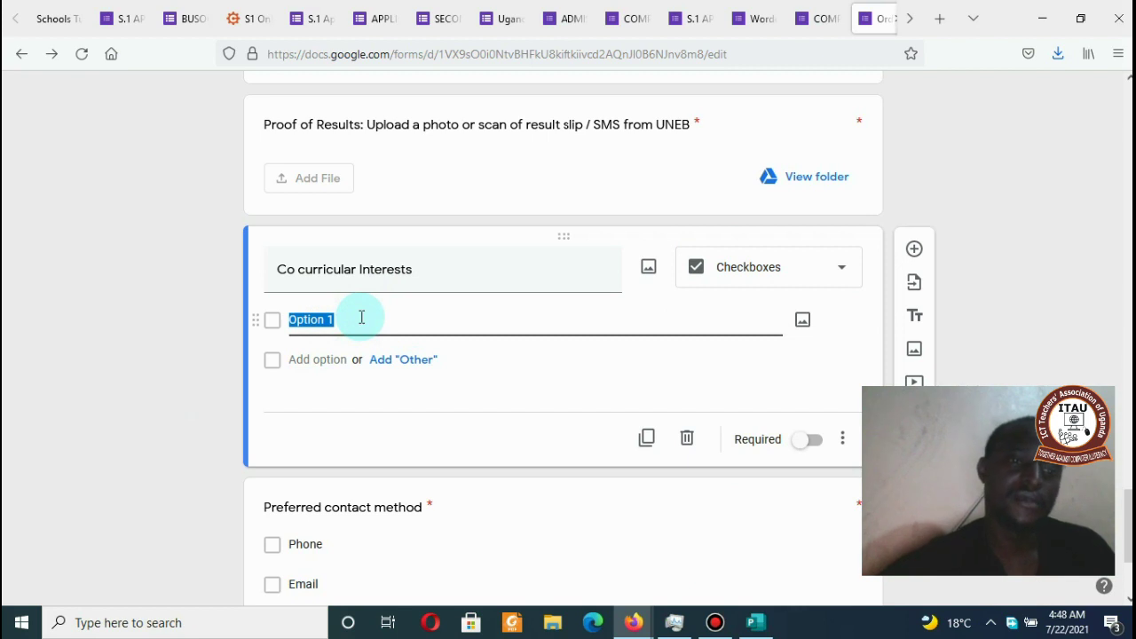
{"action": "type", "text": "Foo"}
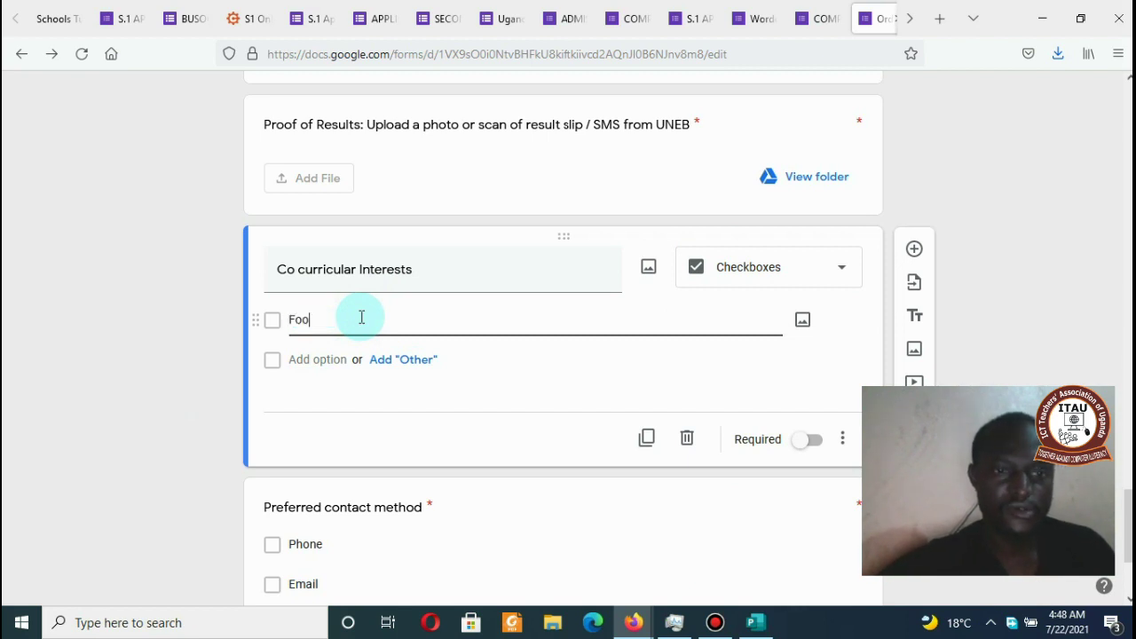
{"action": "type", "text": "tball"}
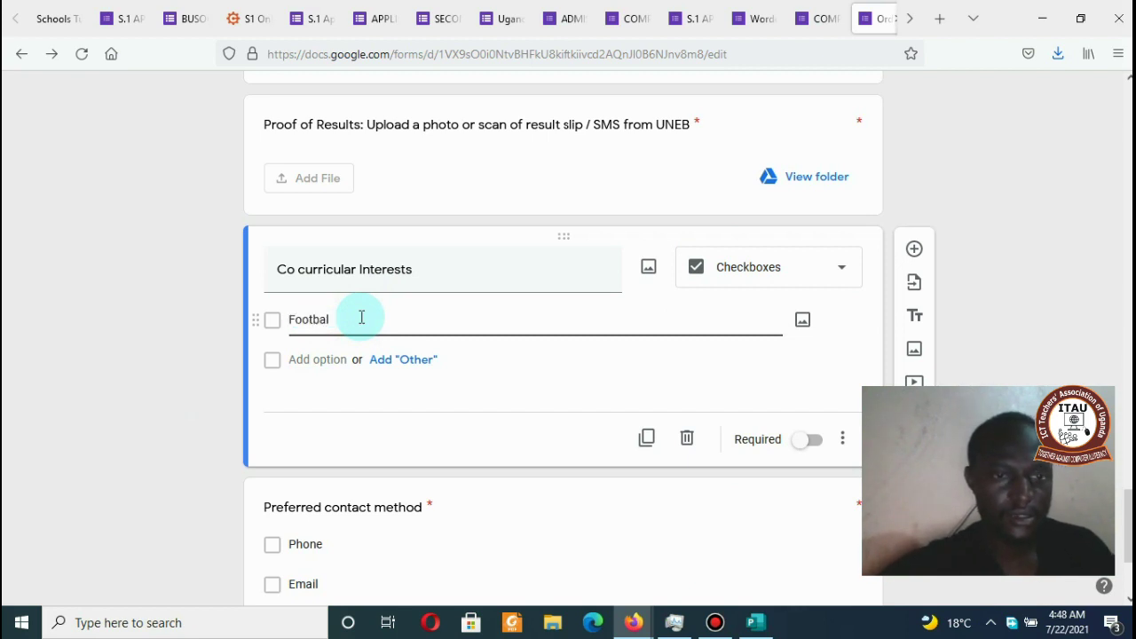
Step: Add "Netball" and "Volleyball" as the second and third options of the Co curricular Interests question
{"action": "left_click", "coordinate": [324, 360]}
{"action": "type", "text": "Netball"}
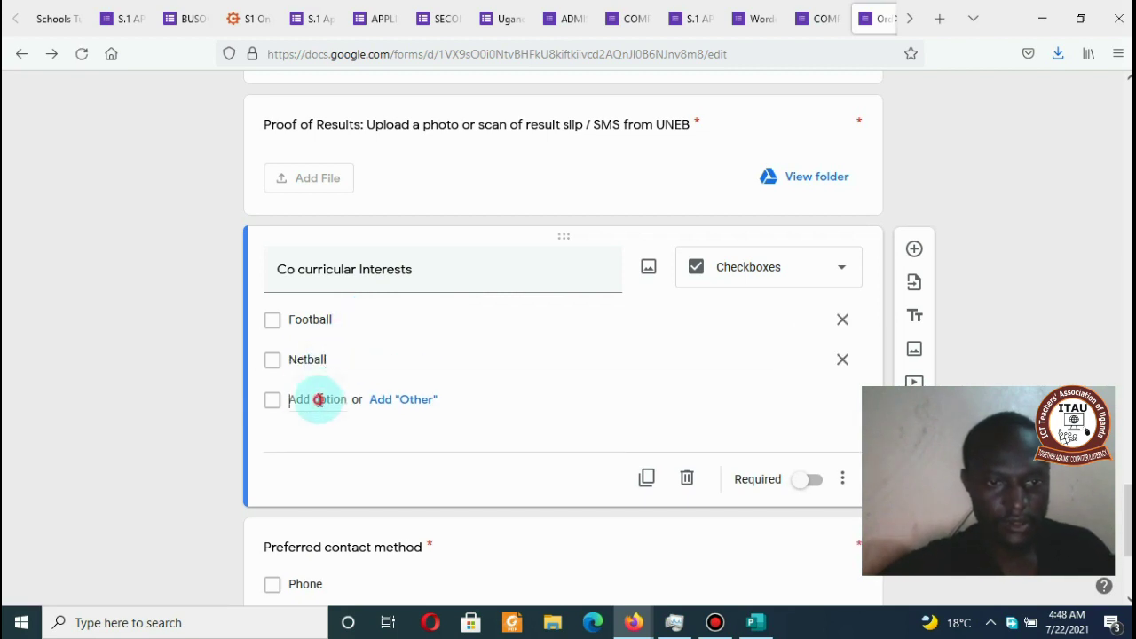
{"action": "left_click", "coordinate": [317, 399]}
{"action": "type", "text": "Volleyb"}
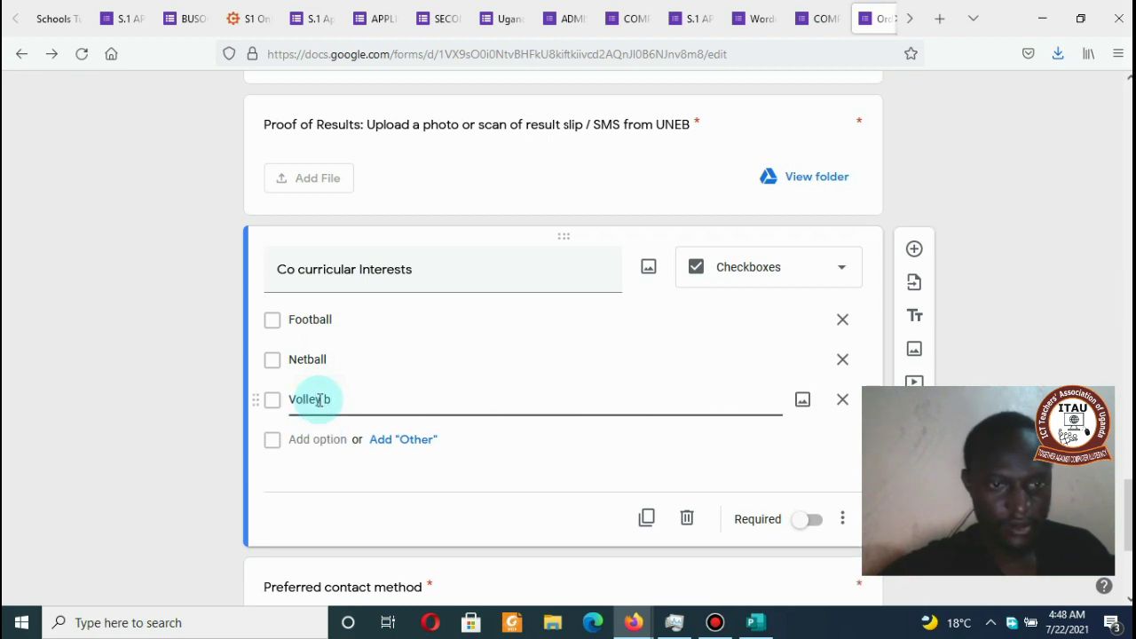
{"action": "type", "text": "all"}
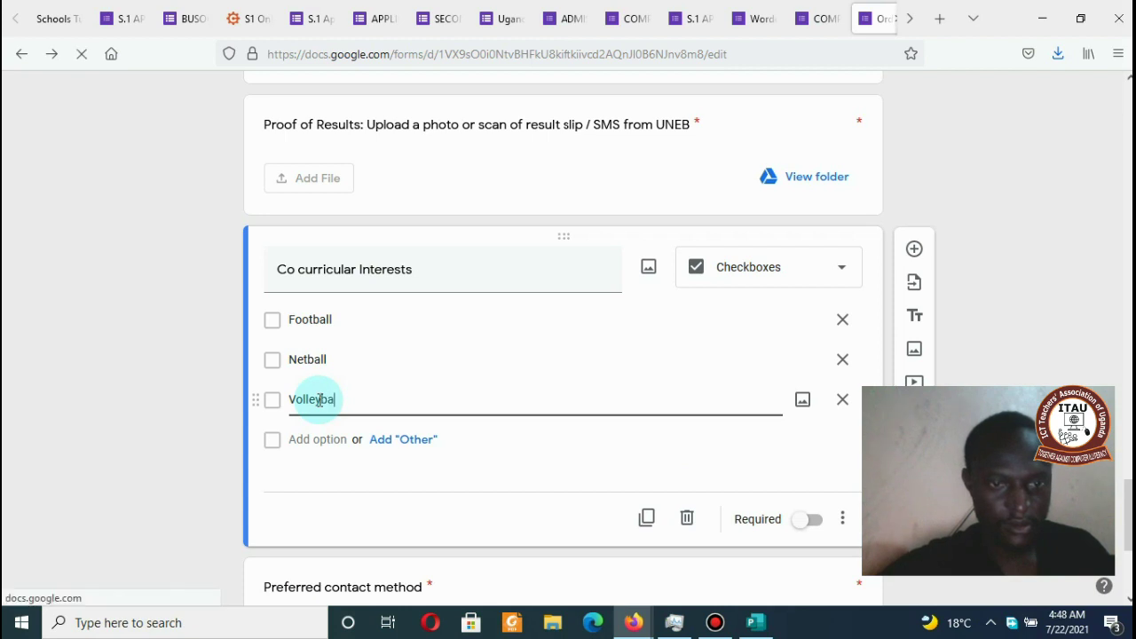
Step: Add "Music Dance and Drama" as the fourth option of the Co curricular Interests question
{"action": "left_click", "coordinate": [317, 439]}
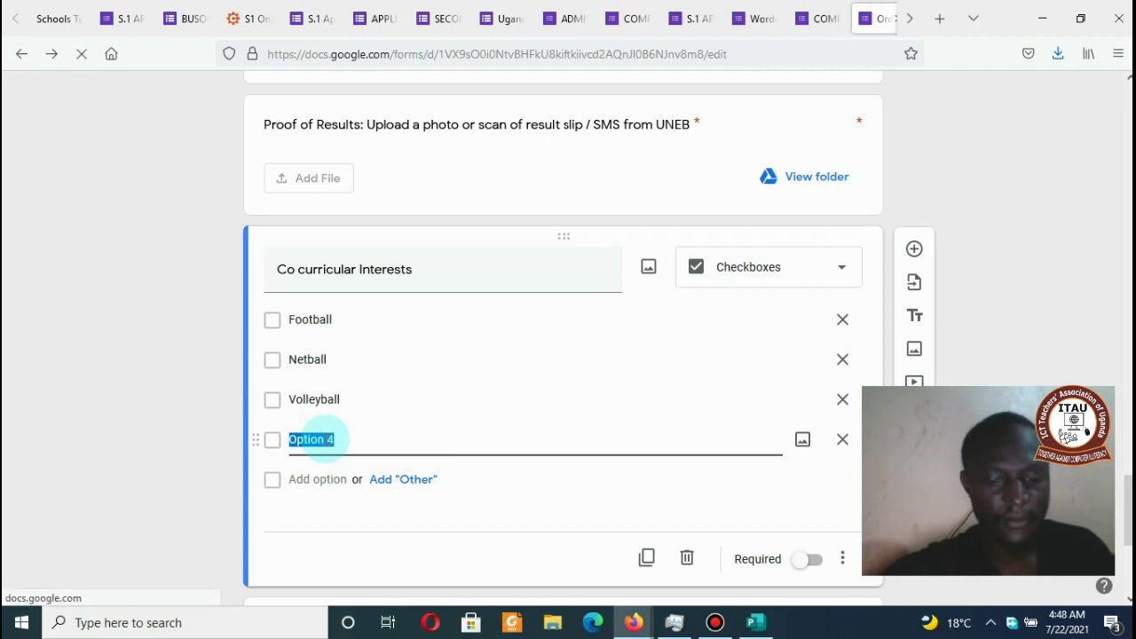
{"action": "type", "text": "M"}
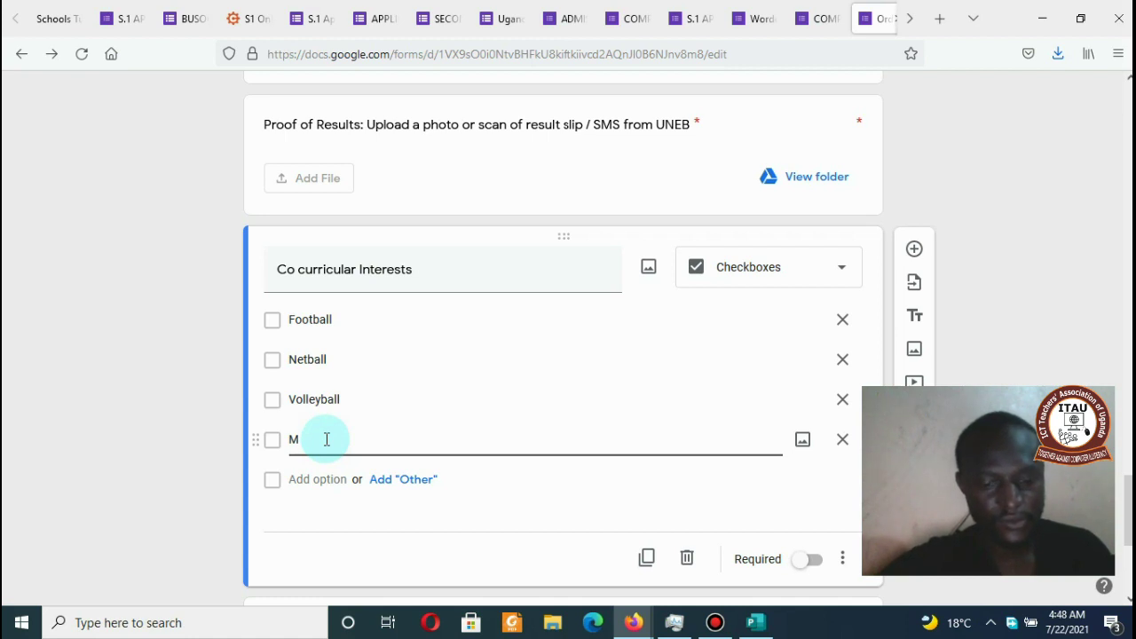
{"action": "type", "text": "usic Dance and "}
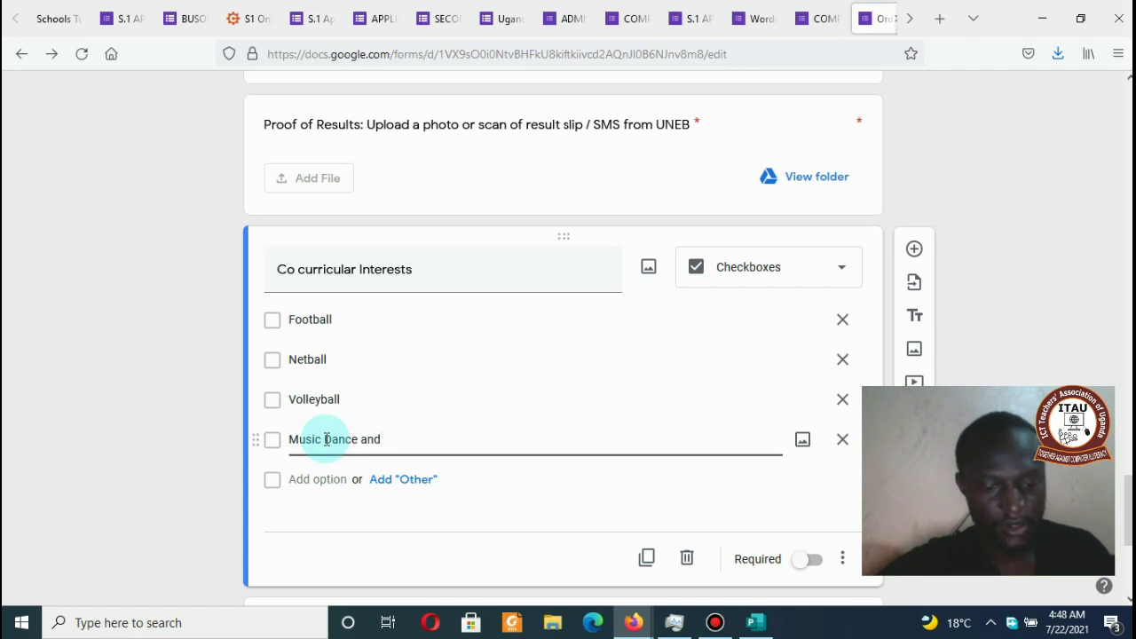
{"action": "type", "text": "Drams"}
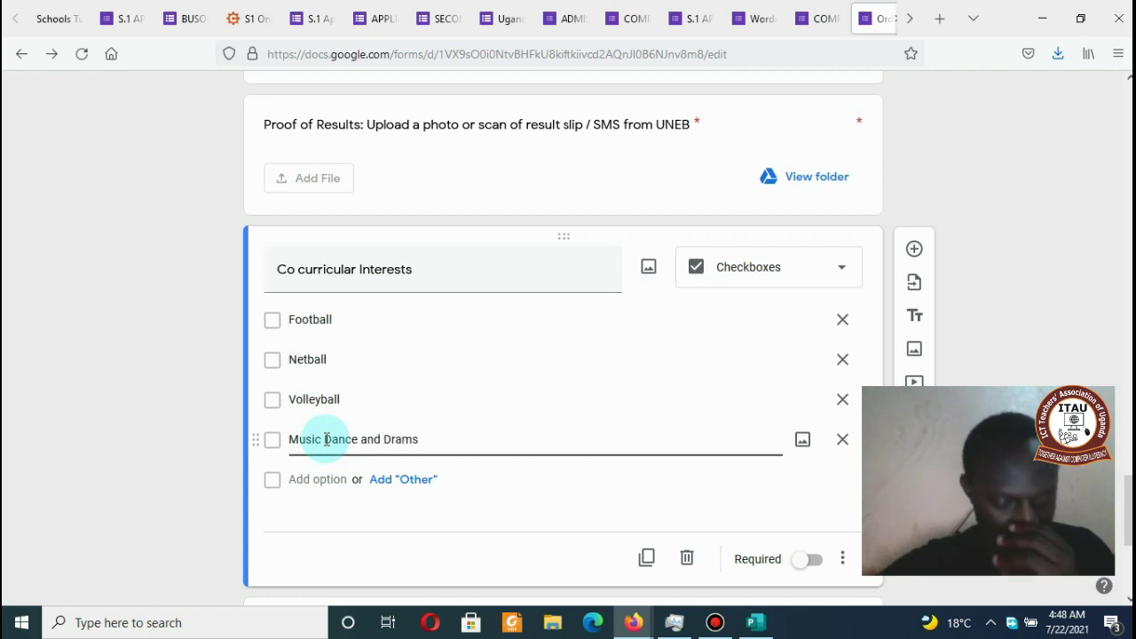
{"action": "key", "text": "BackSpace"}
{"action": "type", "text": "a"}
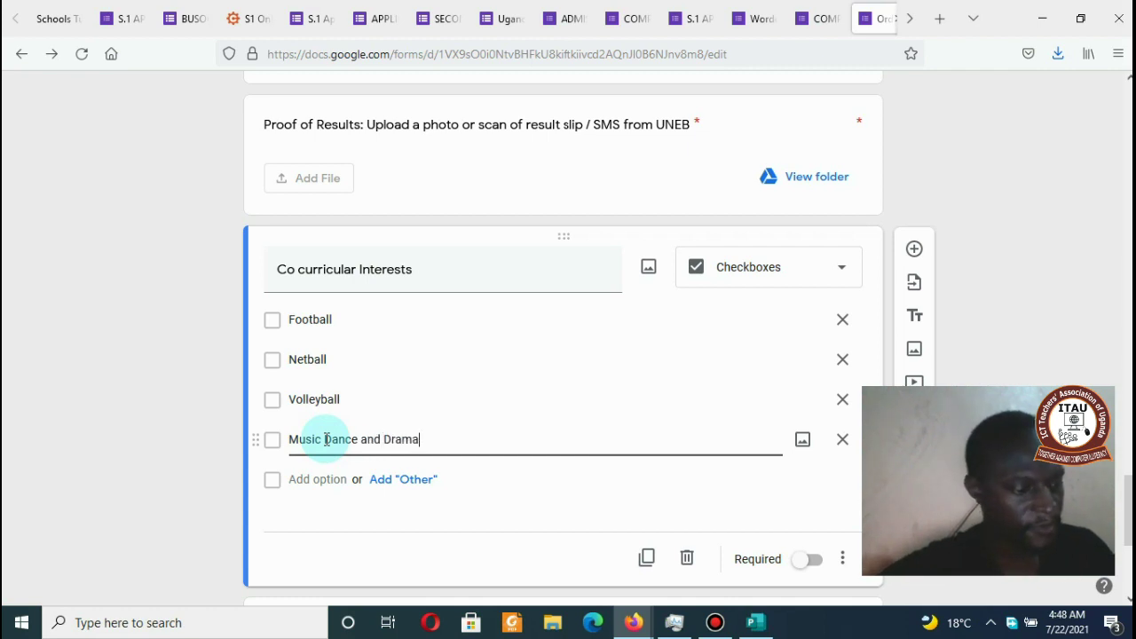
Step: Add a "Baskteball" option to the Co curricular Interests question and move it above "Music Dance and Drama"
{"action": "left_click", "coordinate": [311, 479]}
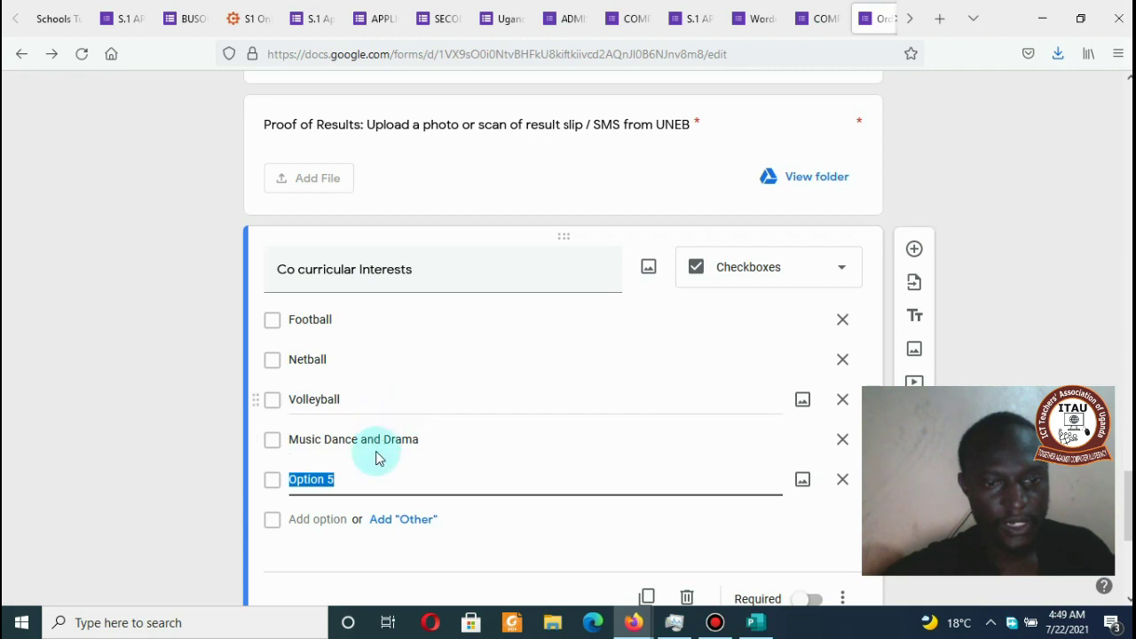
{"action": "type", "text": "Bas"}
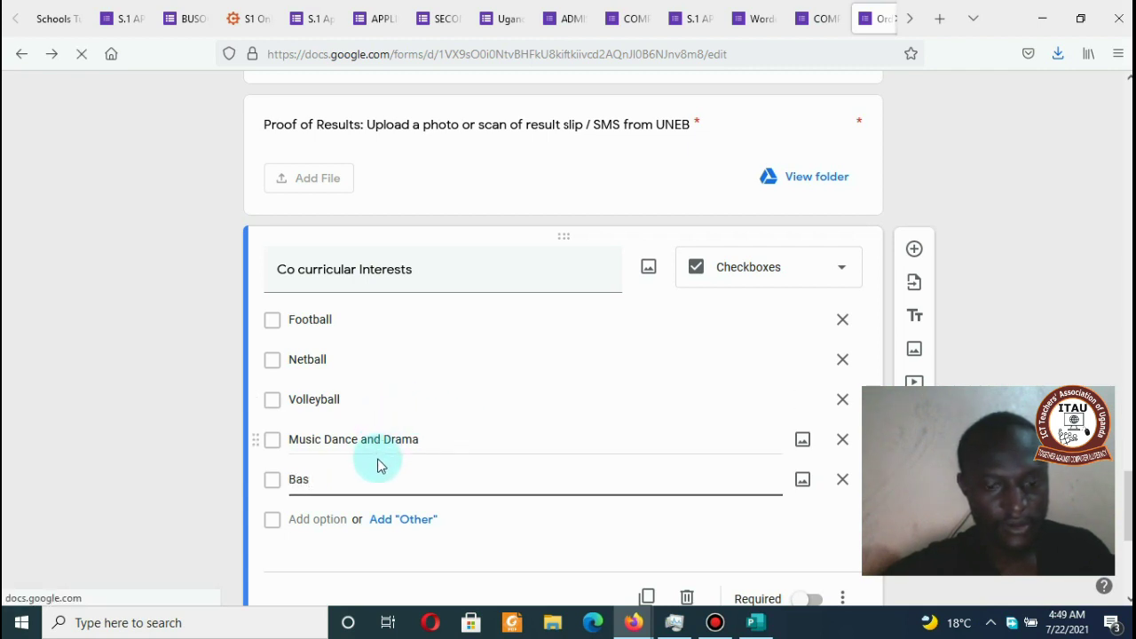
{"action": "type", "text": "kte"}
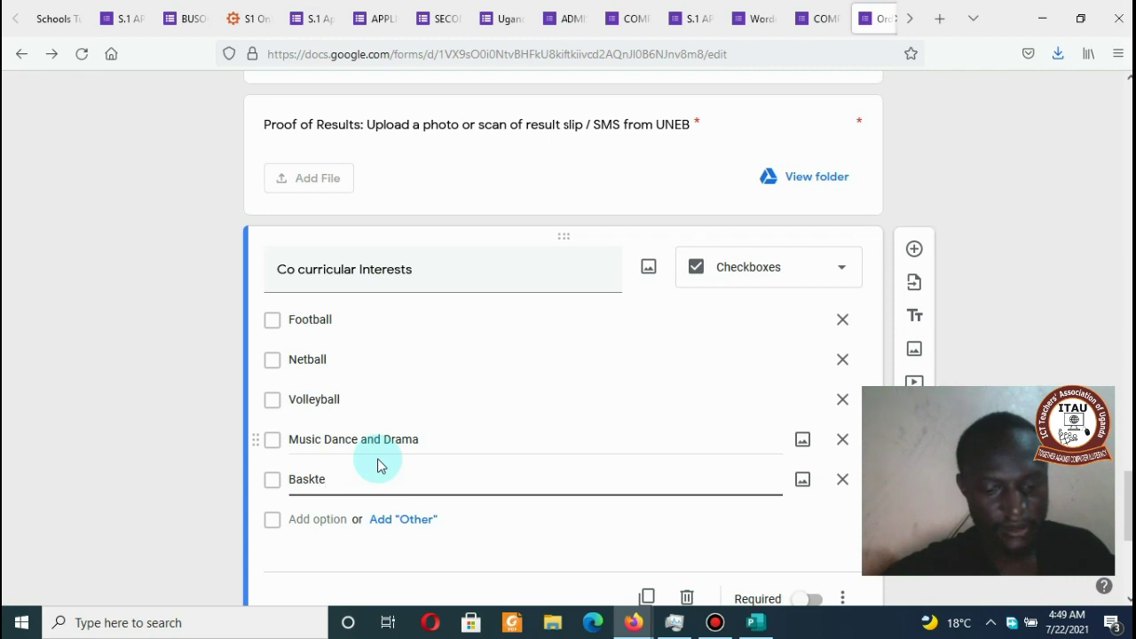
{"action": "type", "text": "ball"}
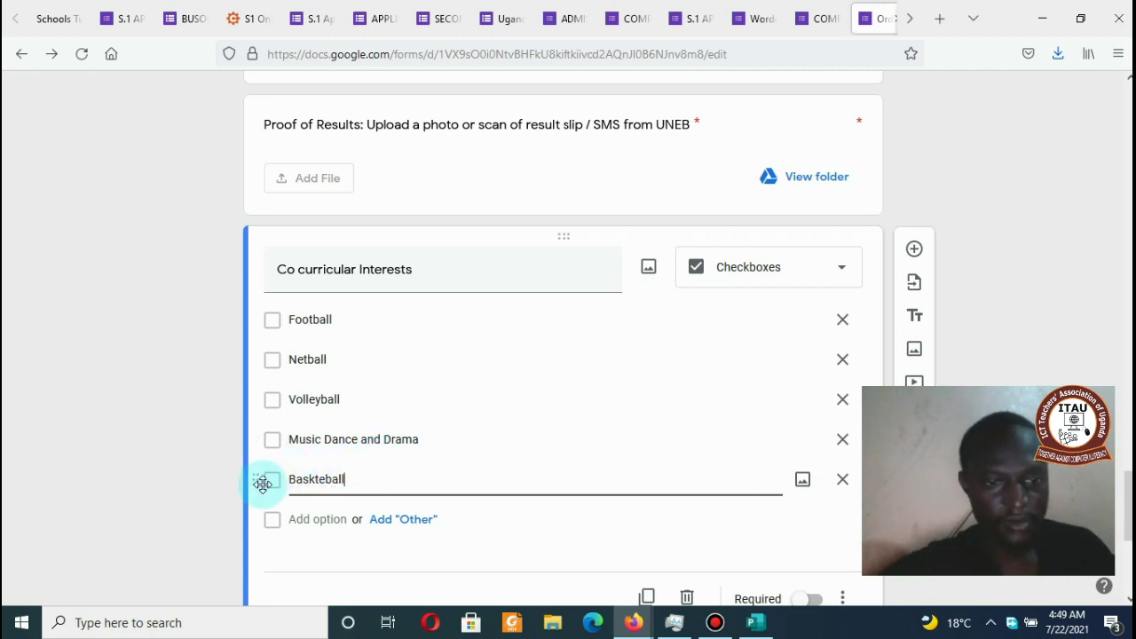
{"action": "left_click_drag", "start_coordinate": [263, 483], "coordinate": [269, 456]}
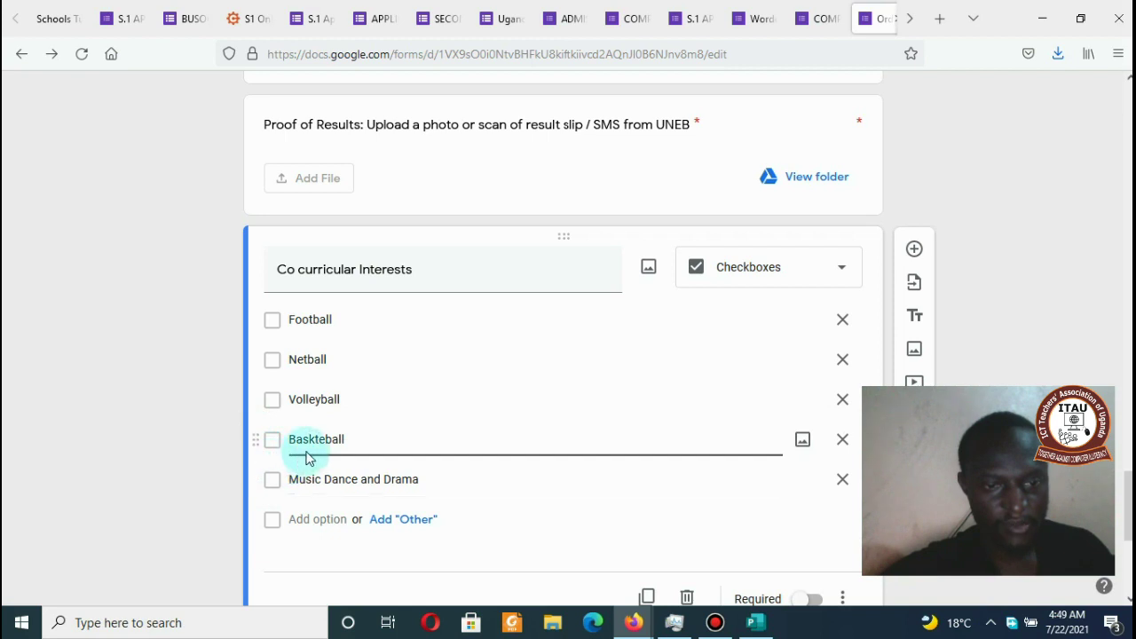
Step: Add "Indoor games" and an "Other" option at the end of the Co curricular Interests question
{"action": "left_click", "coordinate": [338, 520]}
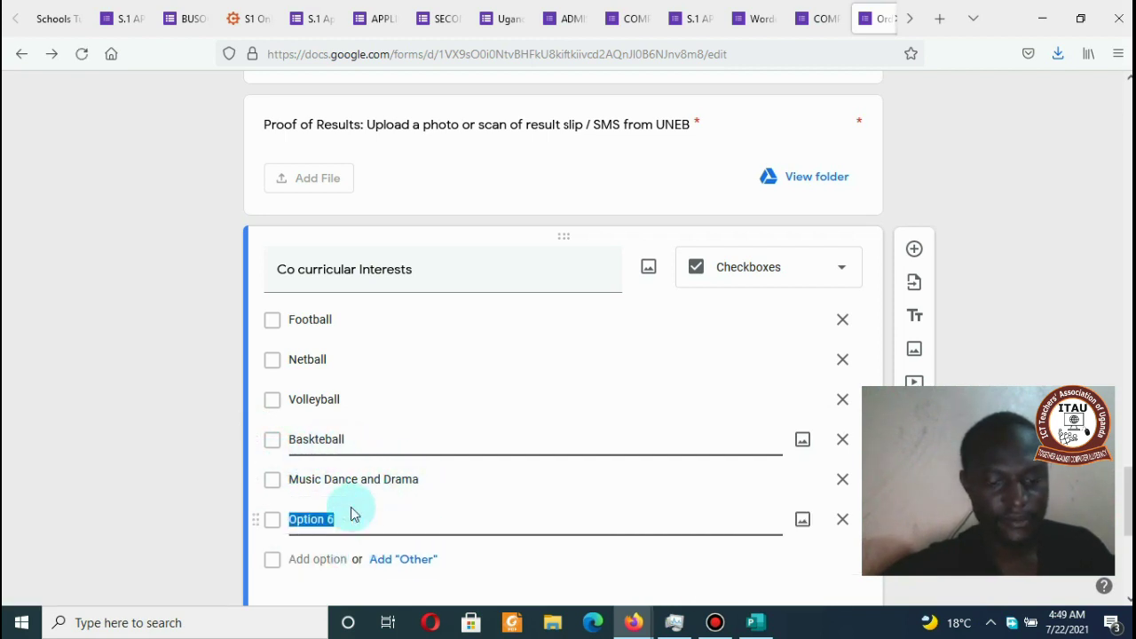
{"action": "type", "text": "Indo"}
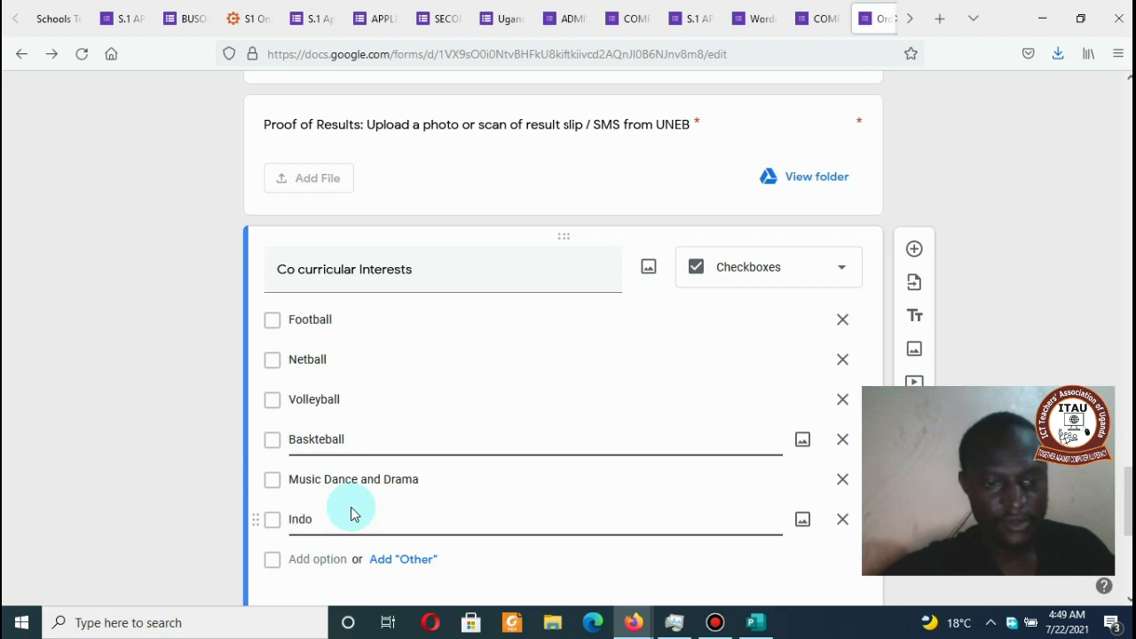
{"action": "type", "text": "or ga"}
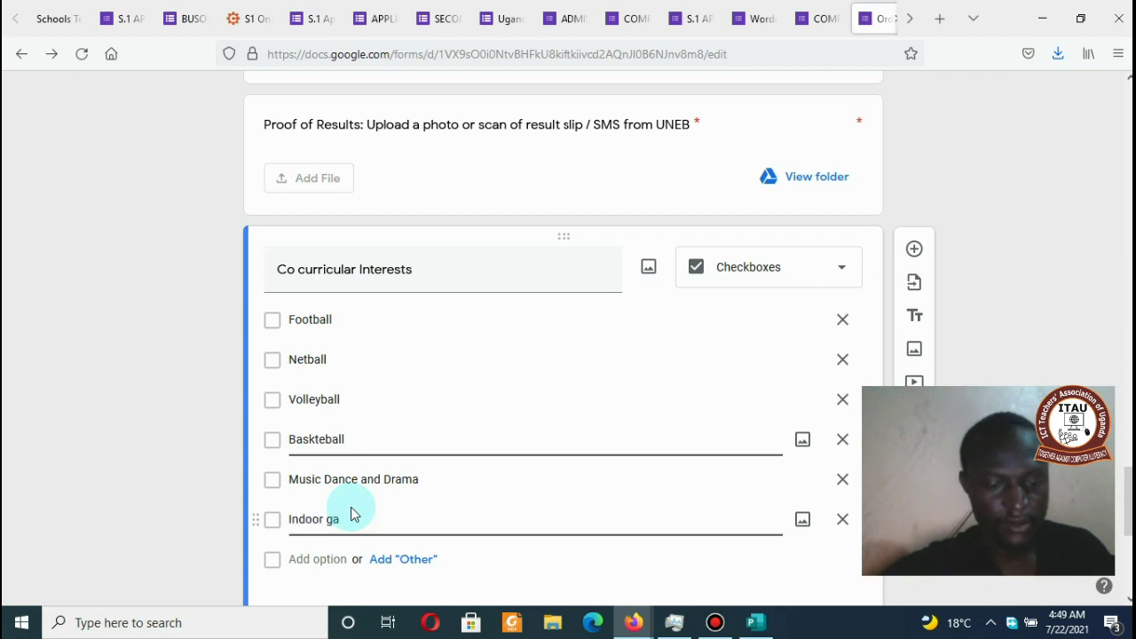
{"action": "type", "text": "mes"}
{"action": "left_click", "coordinate": [410, 563]}
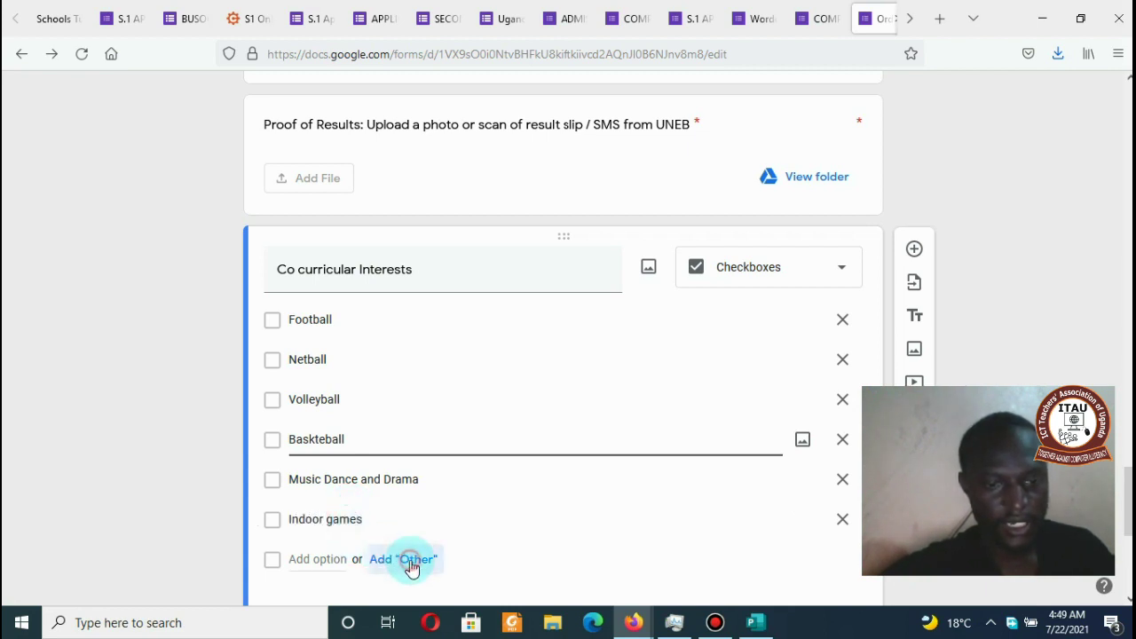
Step: Retitle the "Preferred contact method" question as "Do you have any disabilities"
{"action": "scroll", "coordinate": [449, 542], "scroll_direction": "down", "scroll_amount": 5}
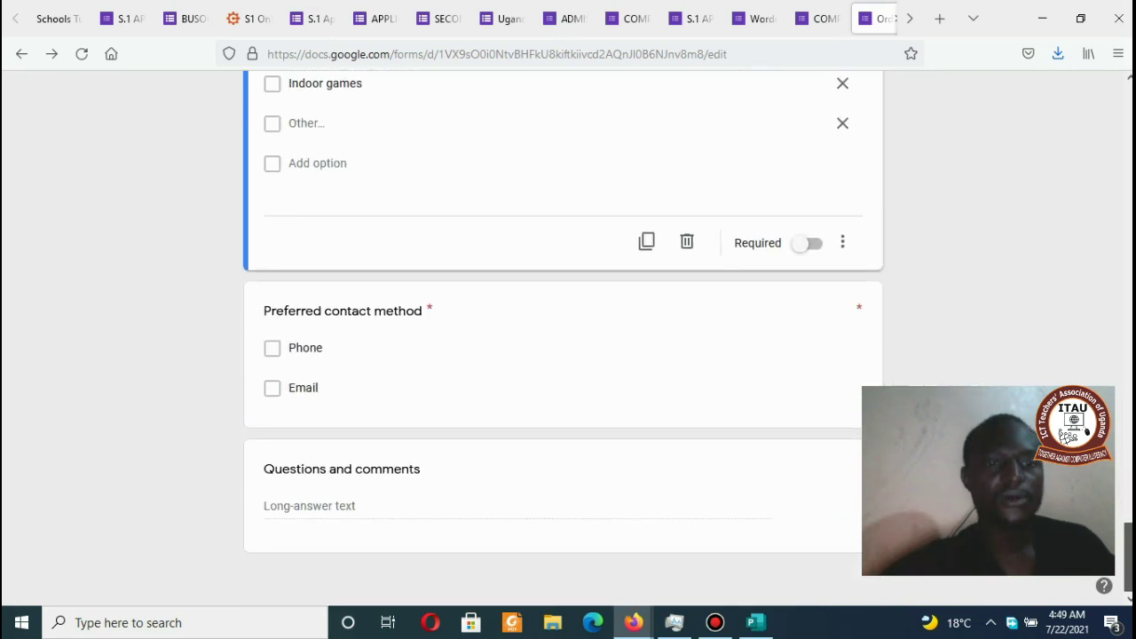
{"action": "scroll", "coordinate": [449, 541], "scroll_direction": "up", "scroll_amount": 2}
{"action": "scroll", "coordinate": [449, 541], "scroll_direction": "down", "scroll_amount": 2}
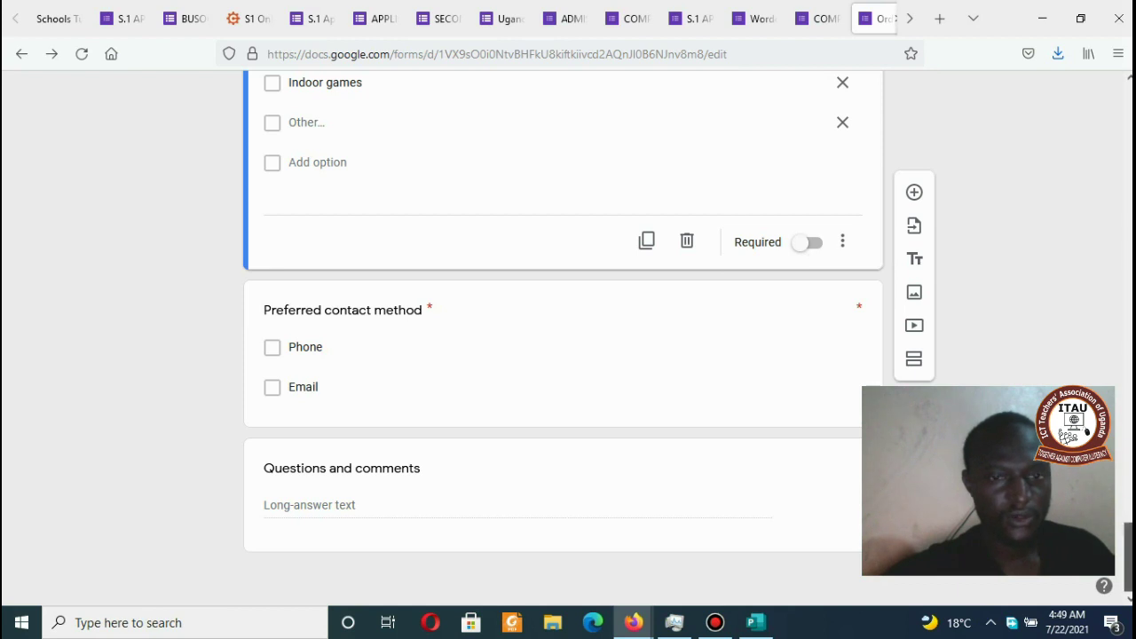
{"action": "left_click", "coordinate": [393, 308]}
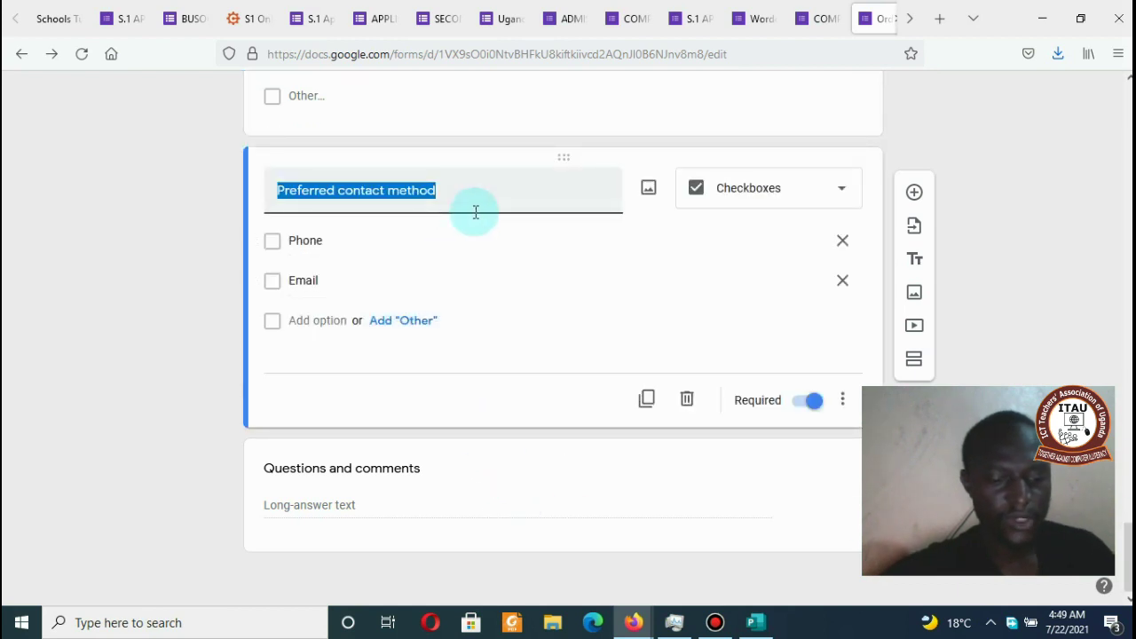
{"action": "type", "text": "Do "}
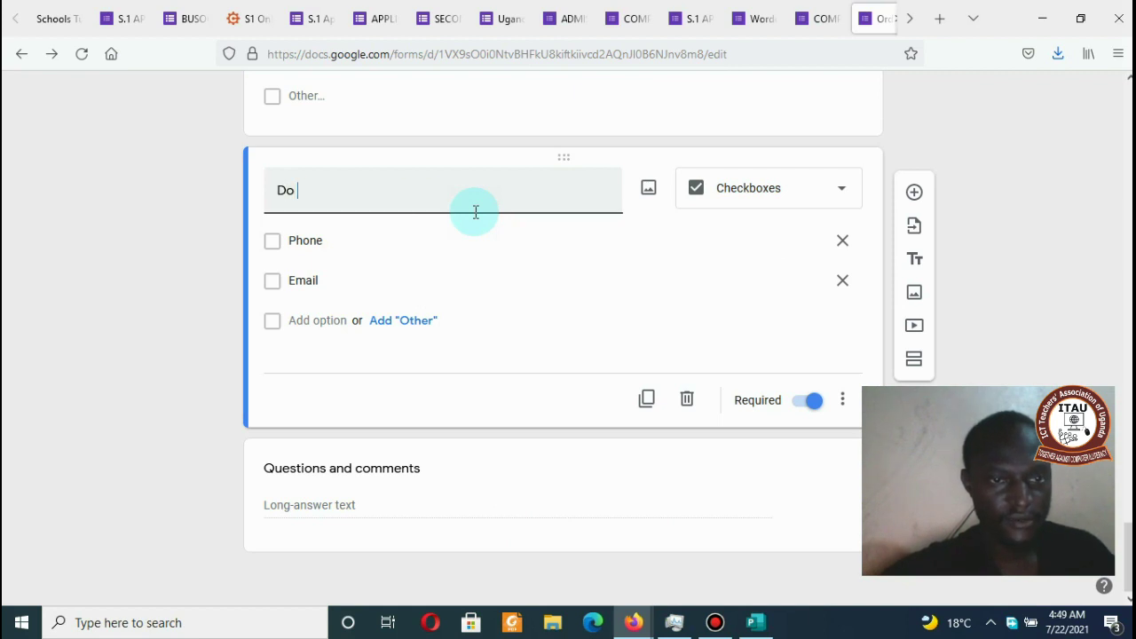
{"action": "type", "text": "you "}
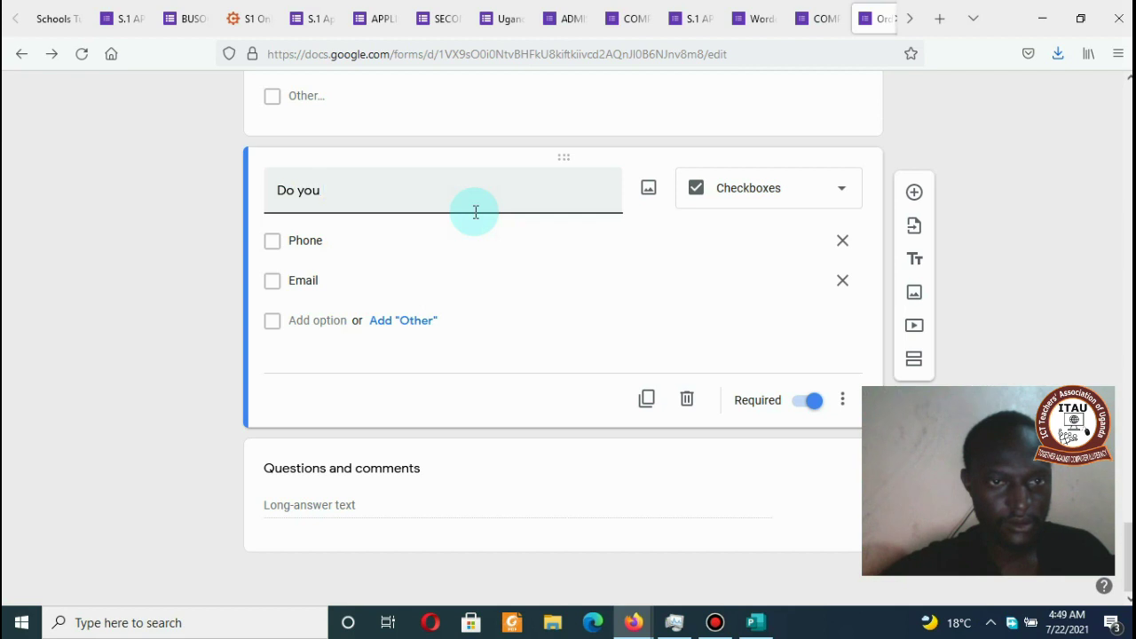
{"action": "type", "text": "have a"}
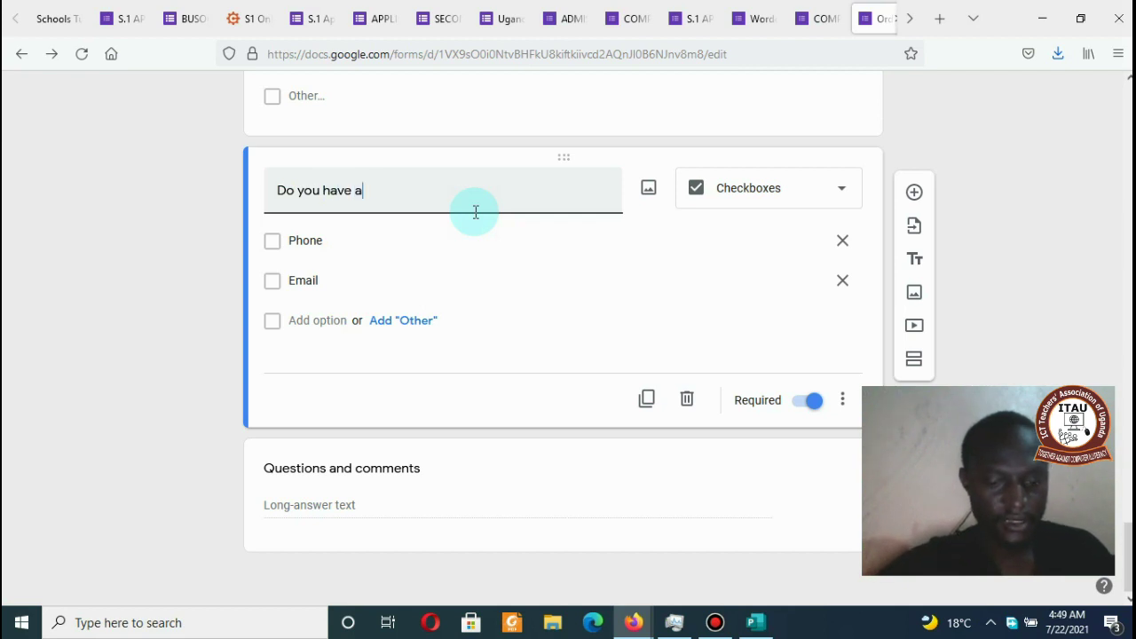
{"action": "type", "text": "ny "}
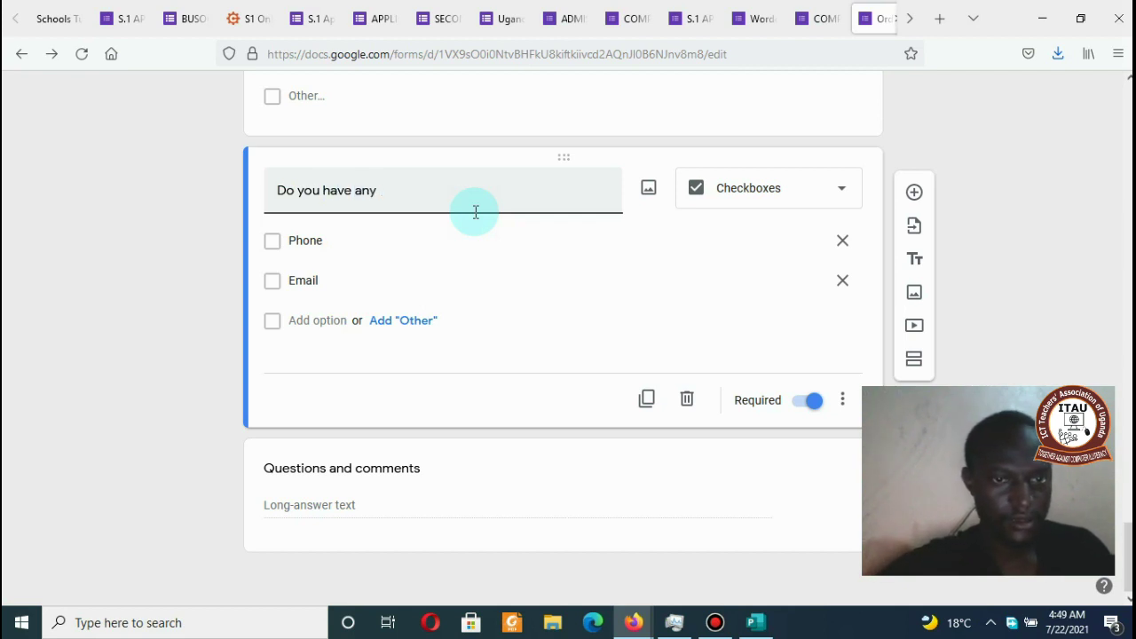
{"action": "type", "text": "disabilities"}
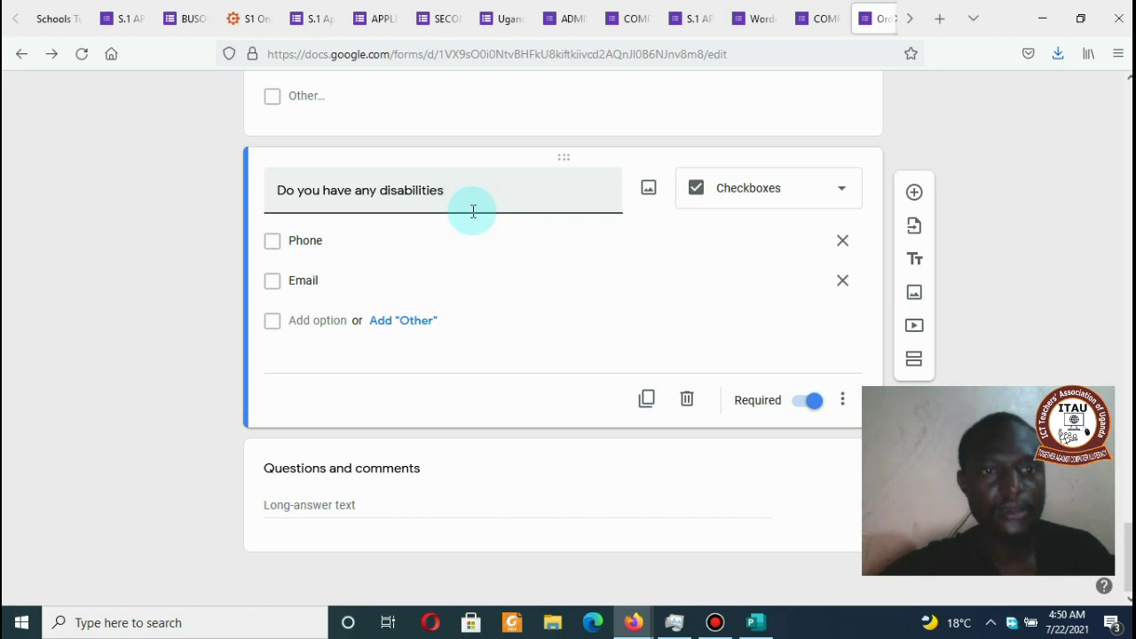
Step: Replace the disabilities question's "Phone" option with "No" and add an "Other" option
{"action": "left_click", "coordinate": [346, 241]}
{"action": "type", "text": "Y"}
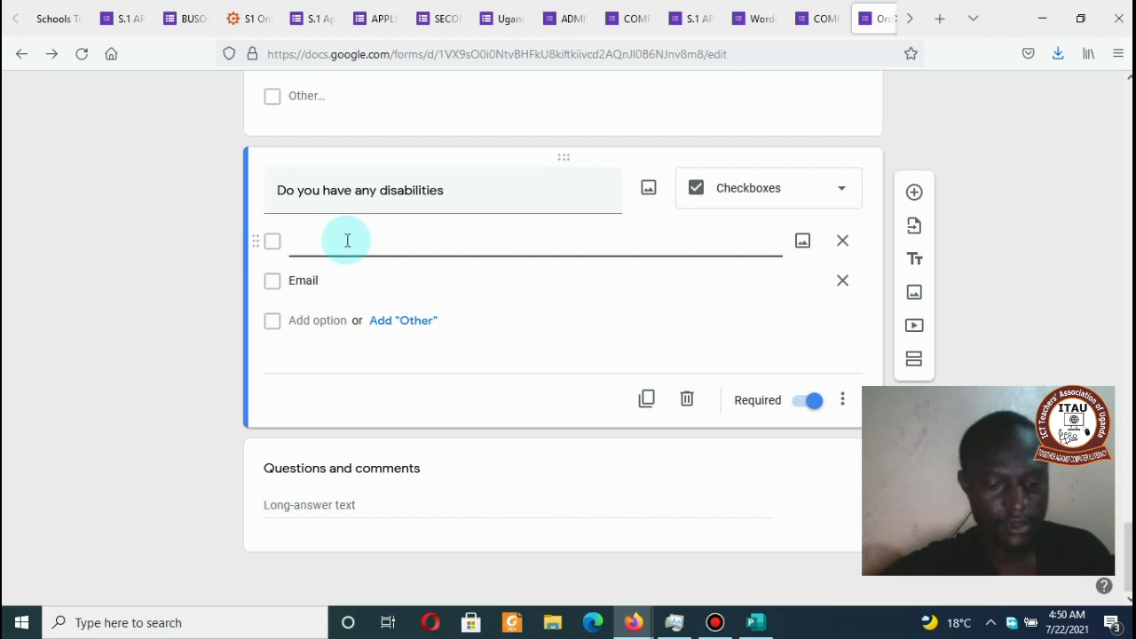
{"action": "left_click", "coordinate": [397, 330]}
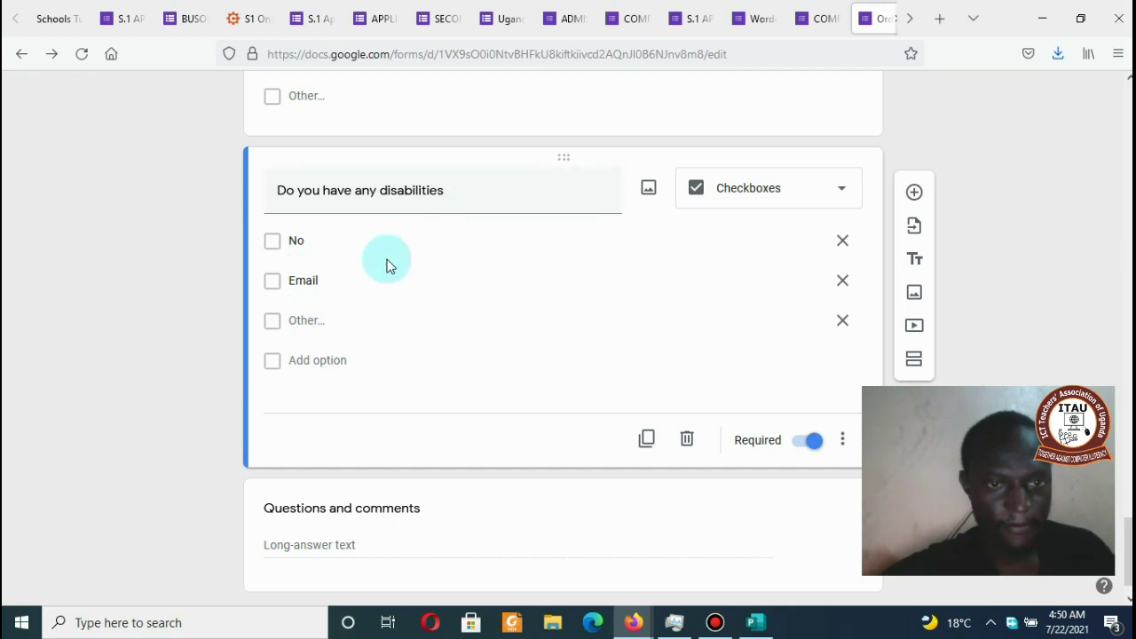
Step: Extend the disabilities question title with ", if yes, please specify"
{"action": "triple_click", "coordinate": [494, 196]}
{"action": "left_click", "coordinate": [494, 195]}
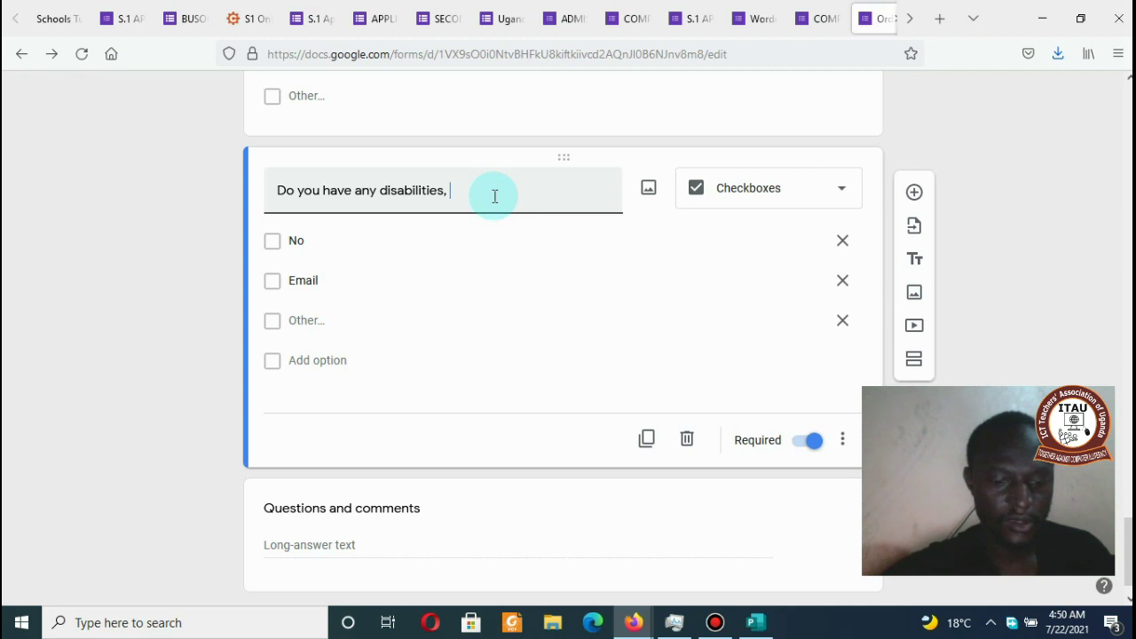
{"action": "type", "text": "yes, please specify"}
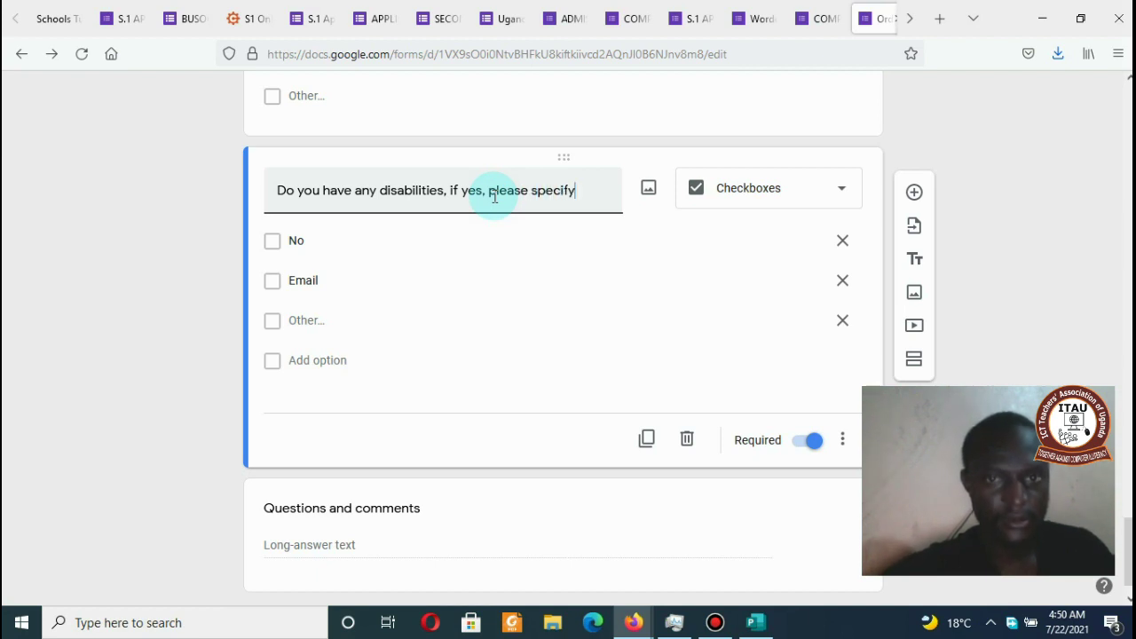
Step: Remove the "Email" option from the disabilities question and insert "(other)" after "yes" in its title
{"action": "left_click", "coordinate": [841, 282]}
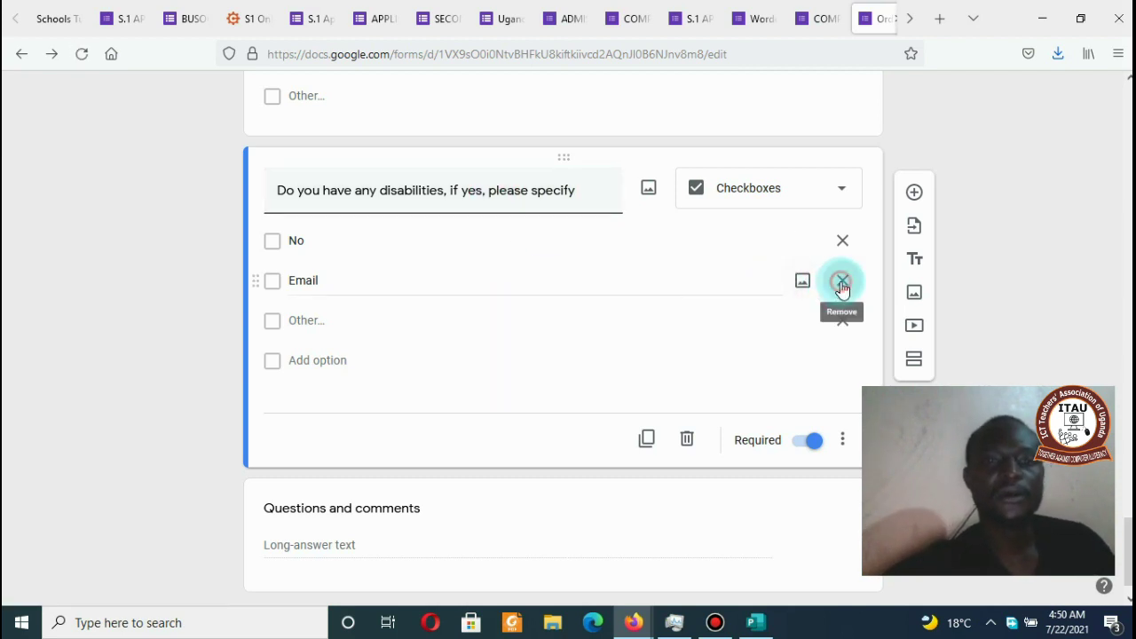
{"action": "left_click", "coordinate": [483, 190]}
{"action": "left_click", "coordinate": [486, 193]}
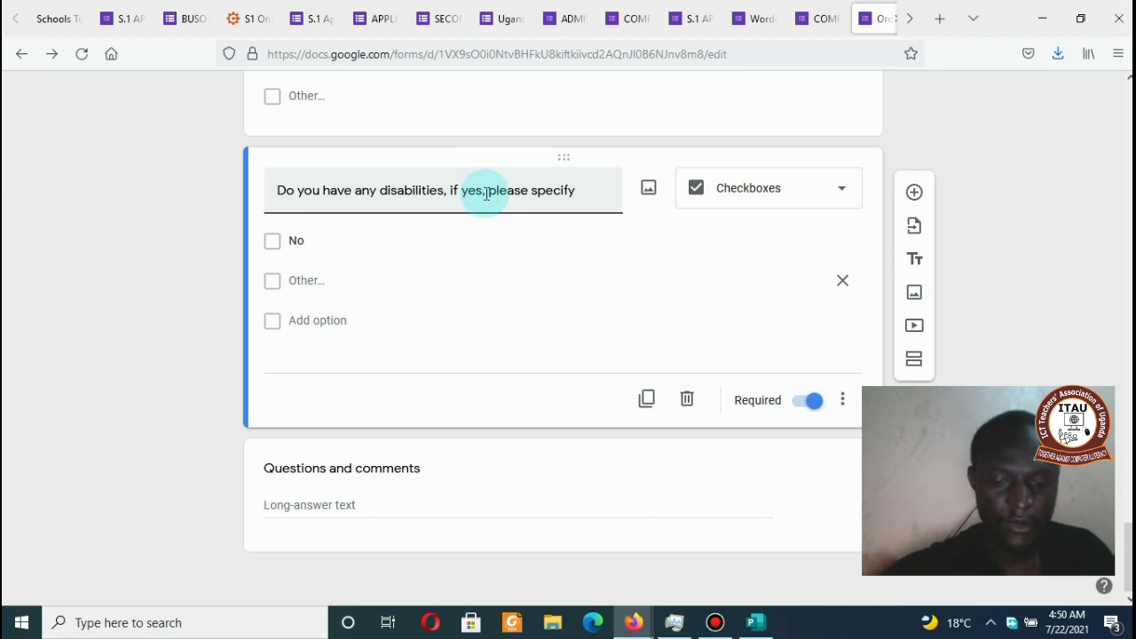
{"action": "type", "text": "(other"}
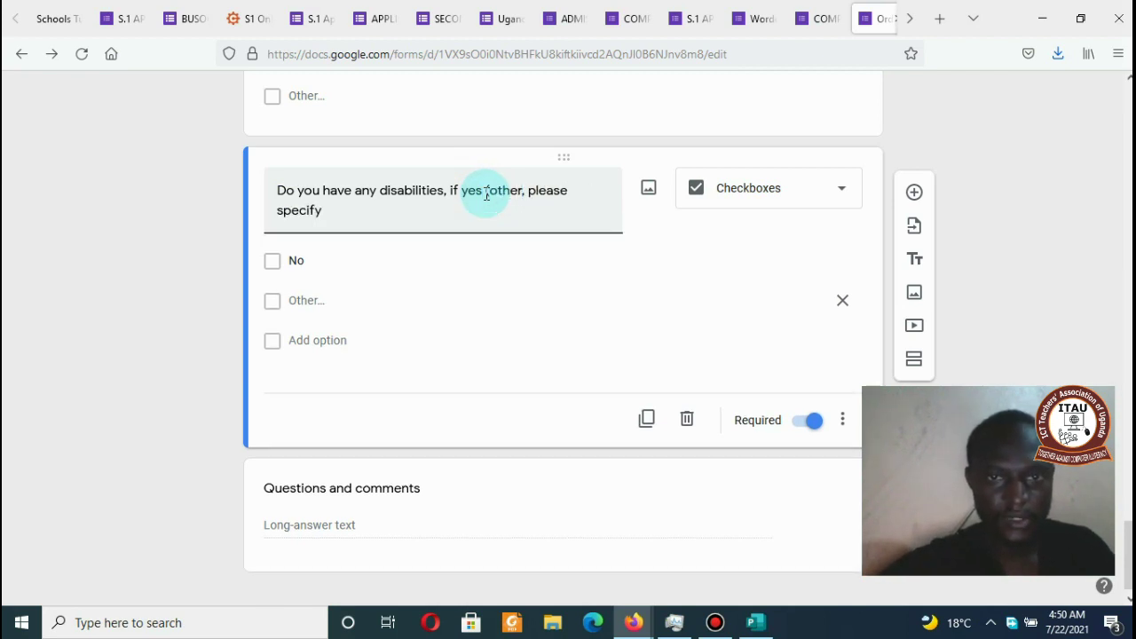
{"action": "type", "text": ")"}
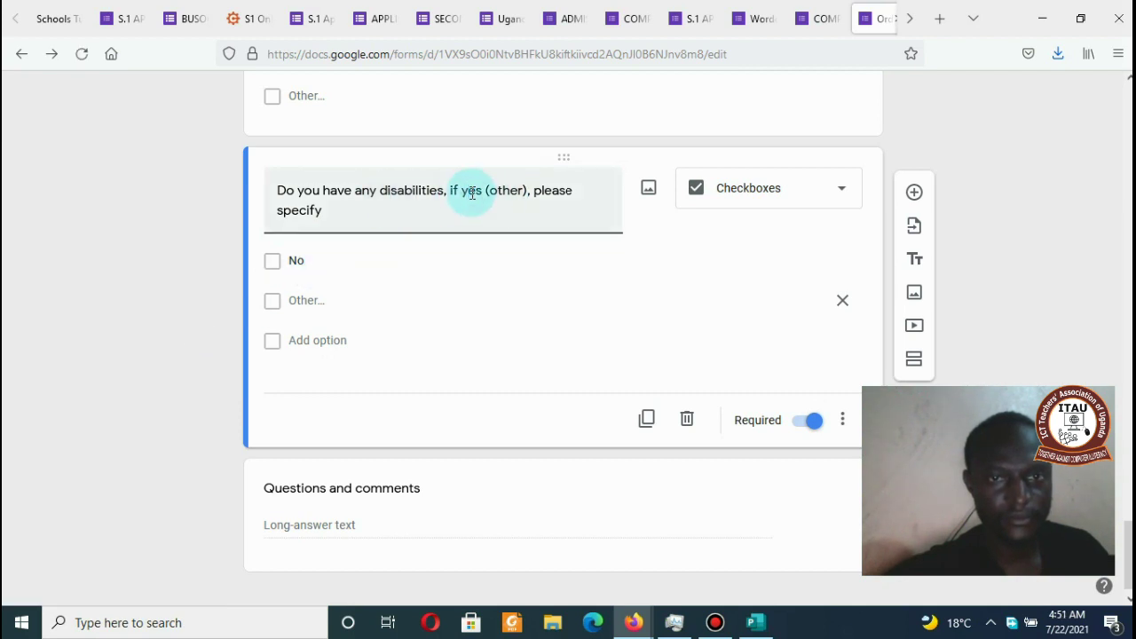
Step: Rename the disabilities question's "No" option as "I dont have any disability"
{"action": "left_click", "coordinate": [320, 262]}
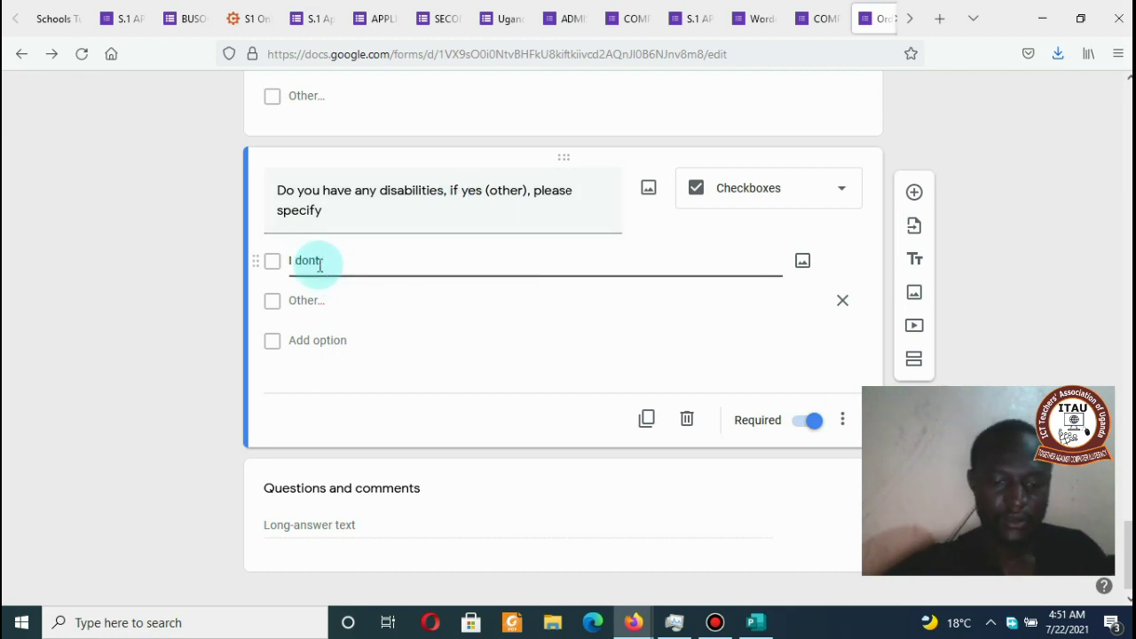
{"action": "type", "text": "I dont have any dis"}
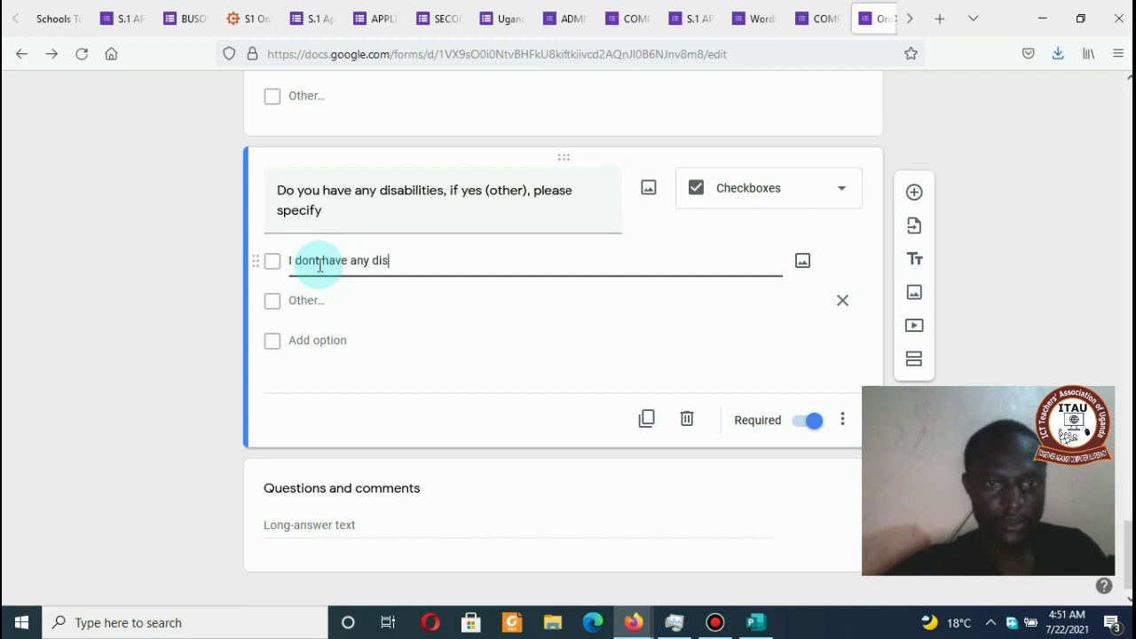
{"action": "type", "text": "ability"}
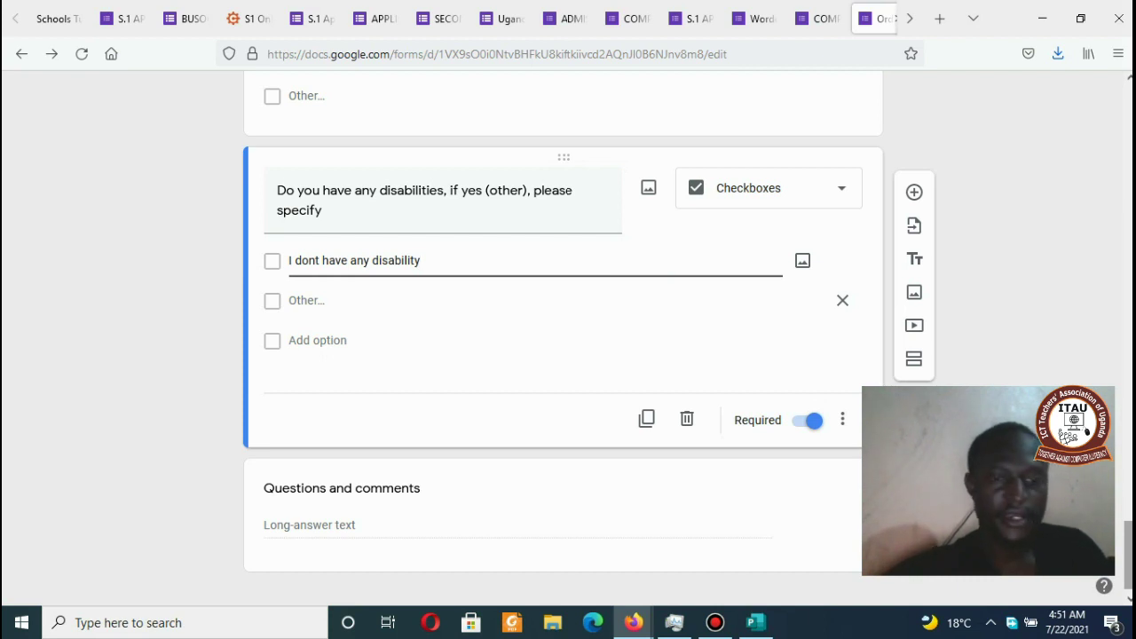
Step: Change the "Questions and comments" title to "Any questions and comments"
{"action": "left_click_drag", "start_coordinate": [1128, 557], "coordinate": [1129, 561]}
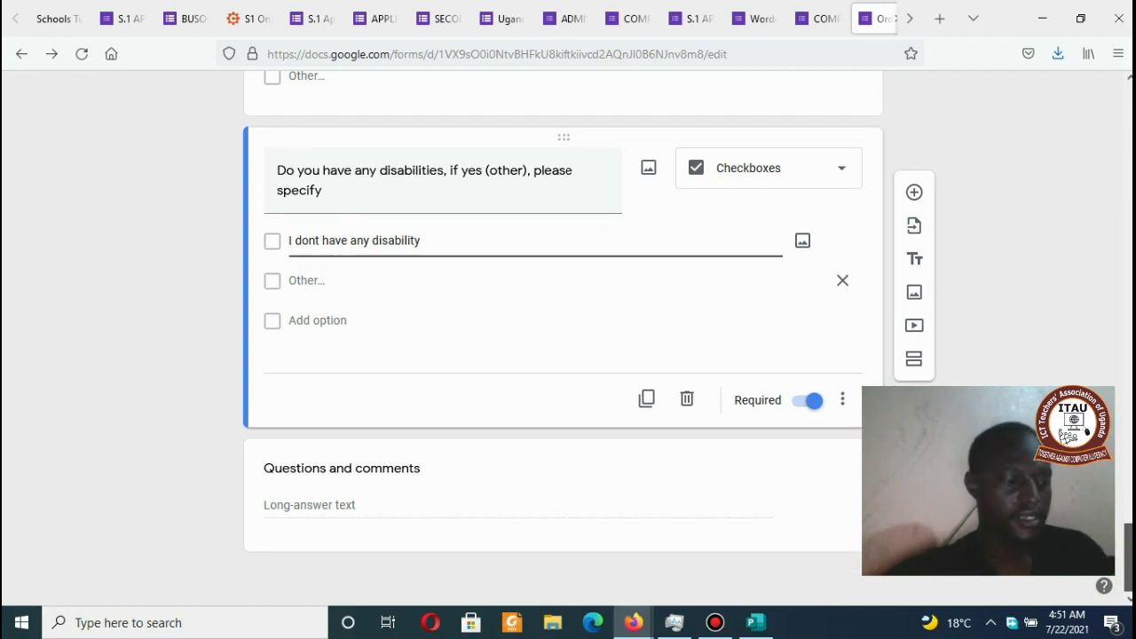
{"action": "scroll", "coordinate": [563, 337], "scroll_direction": "up", "scroll_amount": 3}
{"action": "scroll", "coordinate": [562, 338], "scroll_direction": "down", "scroll_amount": 3}
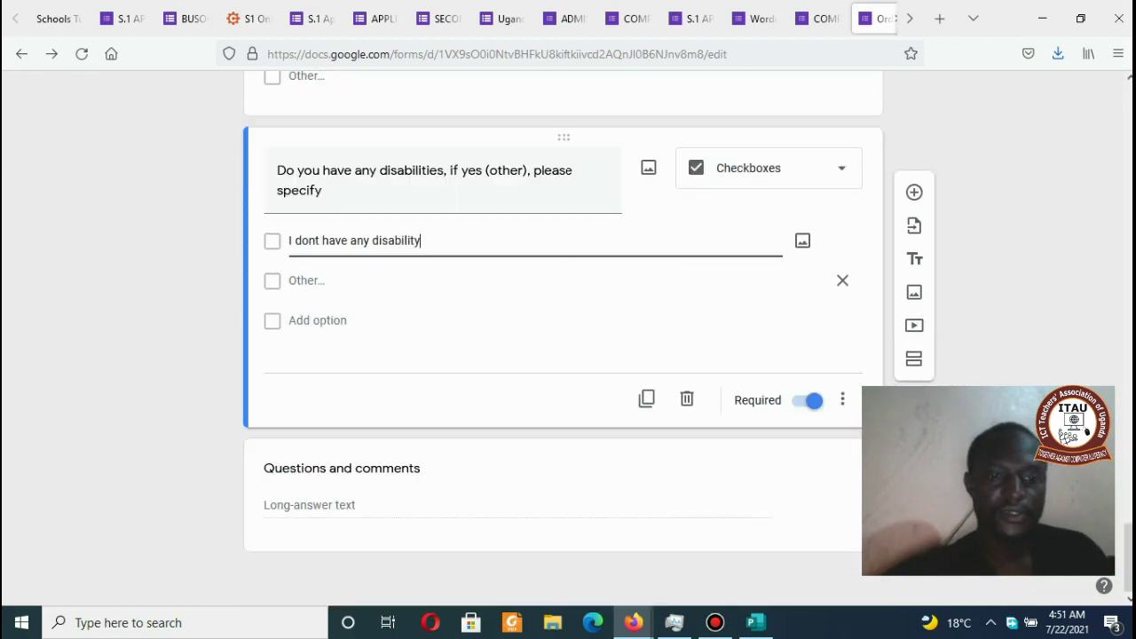
{"action": "left_click", "coordinate": [338, 480]}
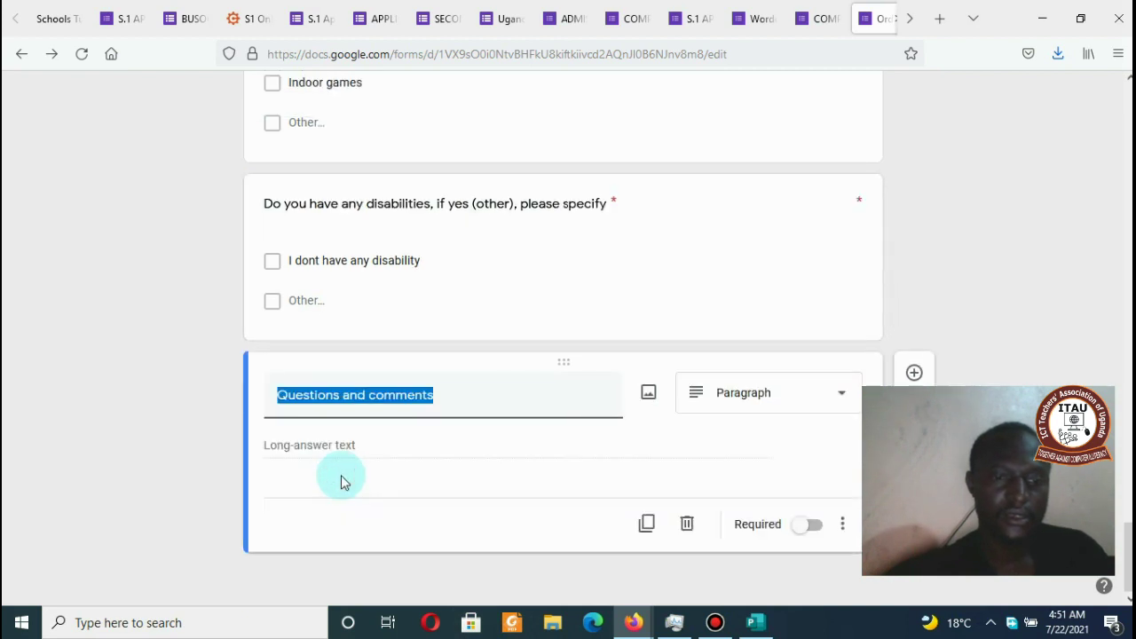
{"action": "left_click", "coordinate": [278, 394]}
{"action": "type", "text": "A"}
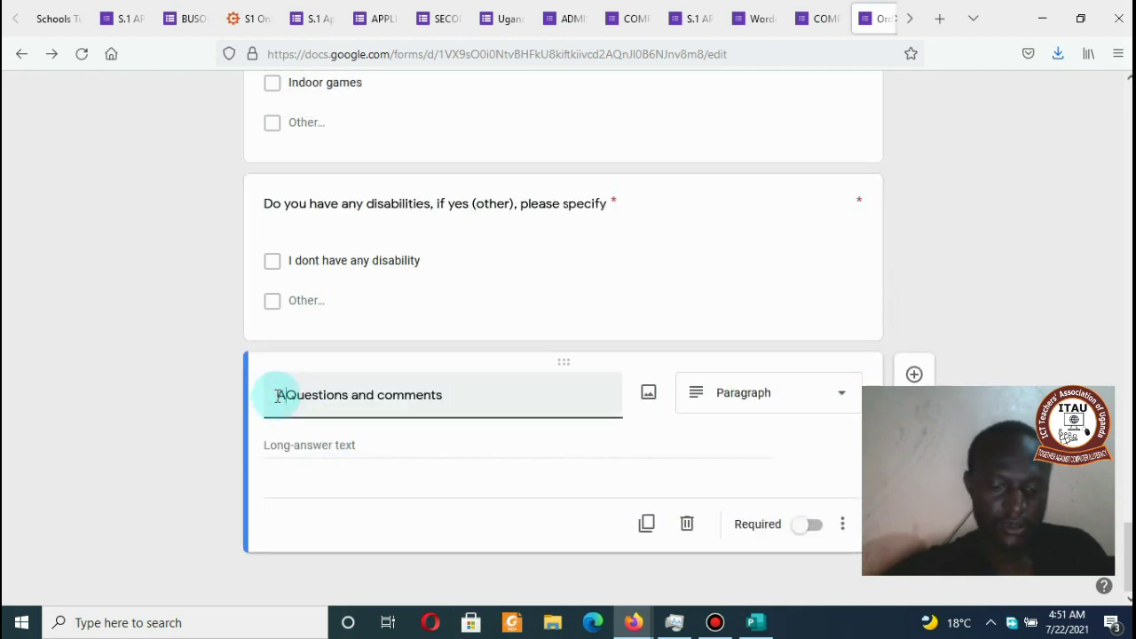
{"action": "type", "text": "ny"}
{"action": "key", "text": "Delete"}
{"action": "type", "text": "q"}
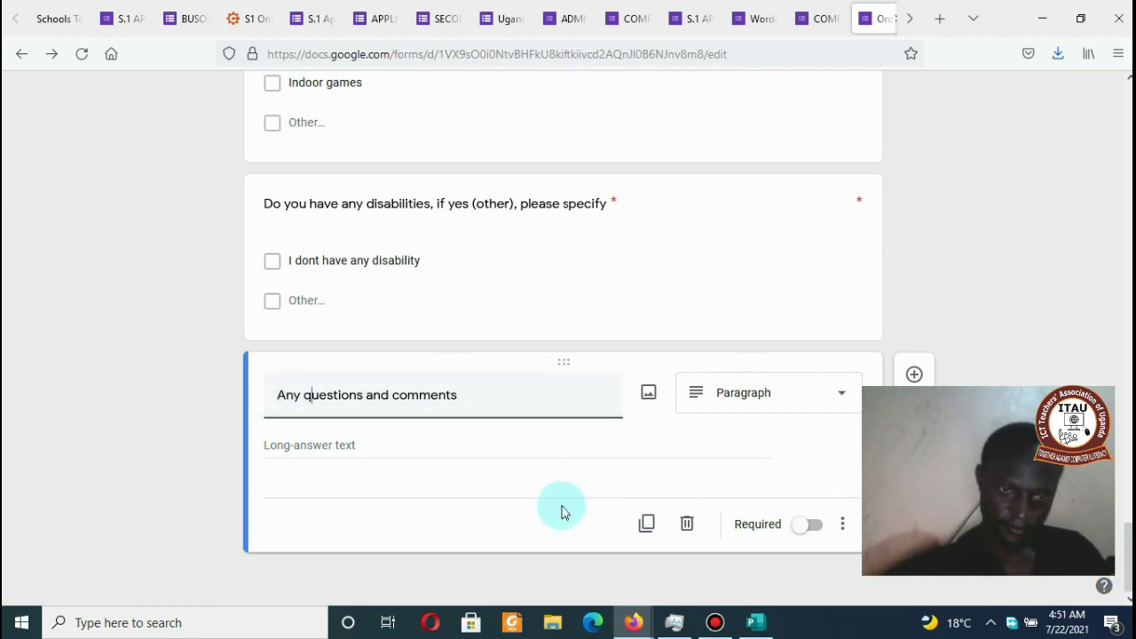
Step: Reword the last question's title as "Any other information, question or comments"
{"action": "left_click", "coordinate": [341, 398]}
{"action": "double_click", "coordinate": [341, 397]}
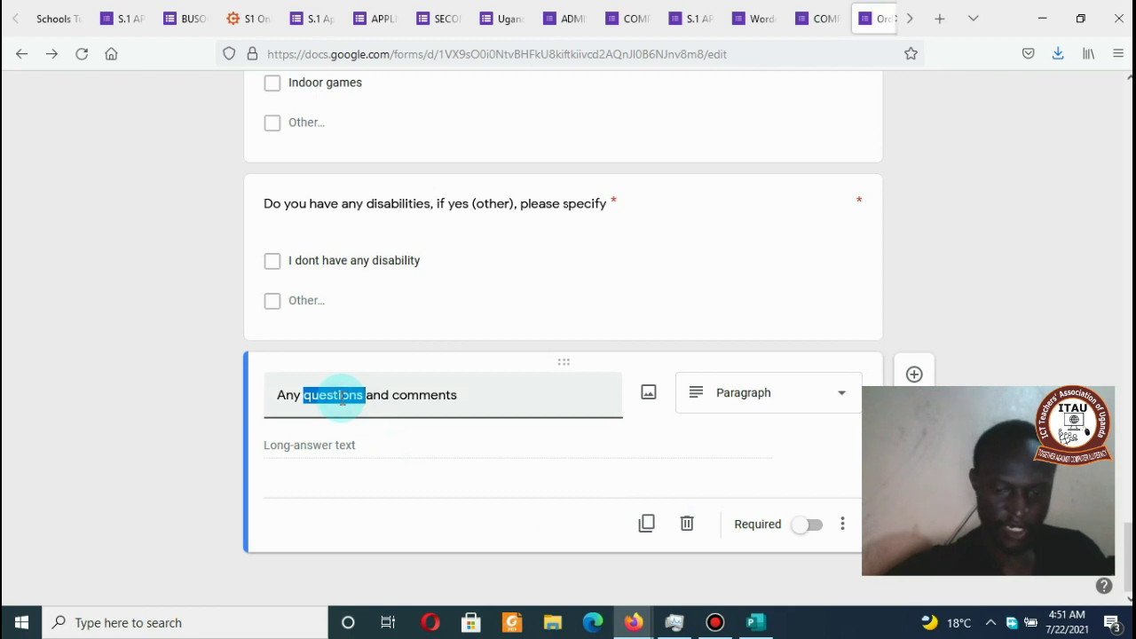
{"action": "type", "text": "other Information"}
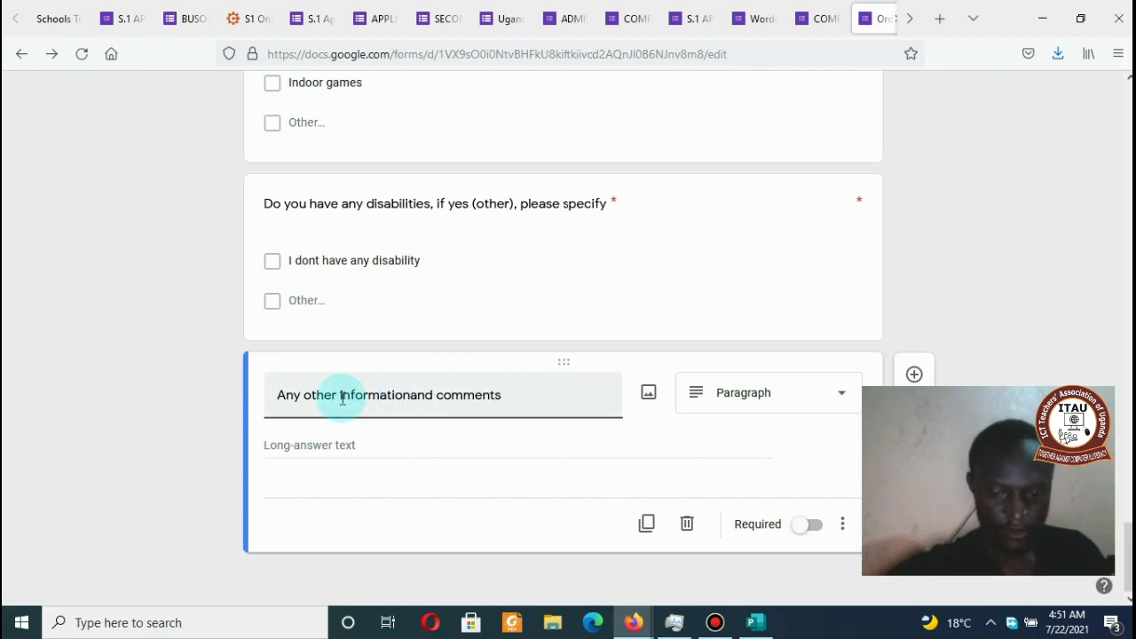
{"action": "type", "text": ", question or"}
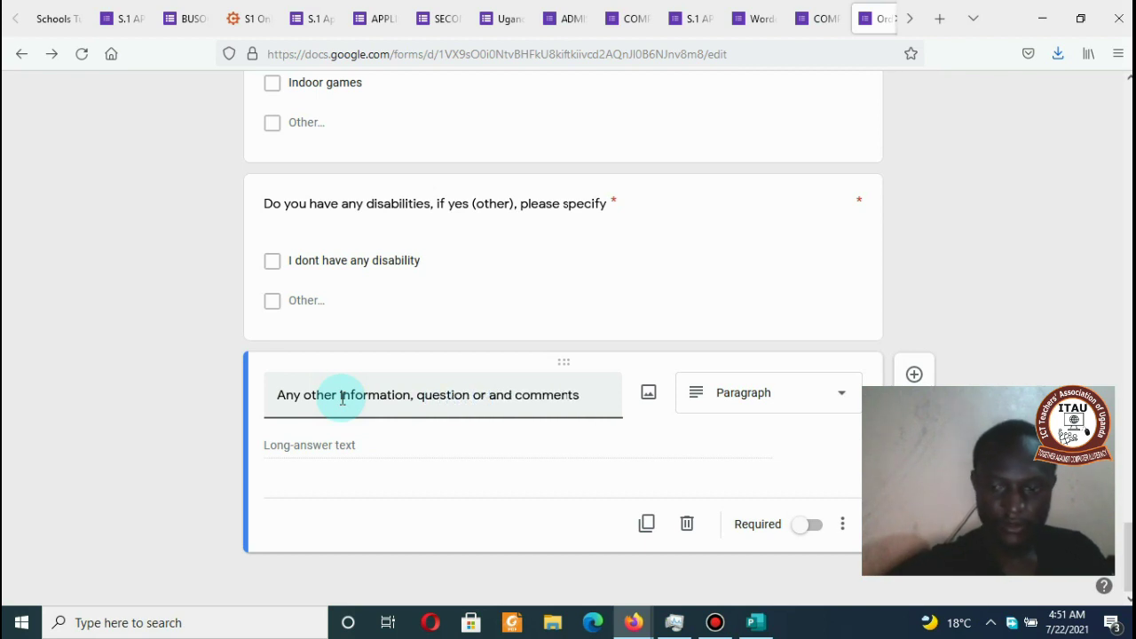
{"action": "key", "text": "Delete"}
{"action": "key", "text": "Delete"}
{"action": "key", "text": "Delete"}
{"action": "key", "text": "Delete"}
{"action": "key", "text": "Delete"}
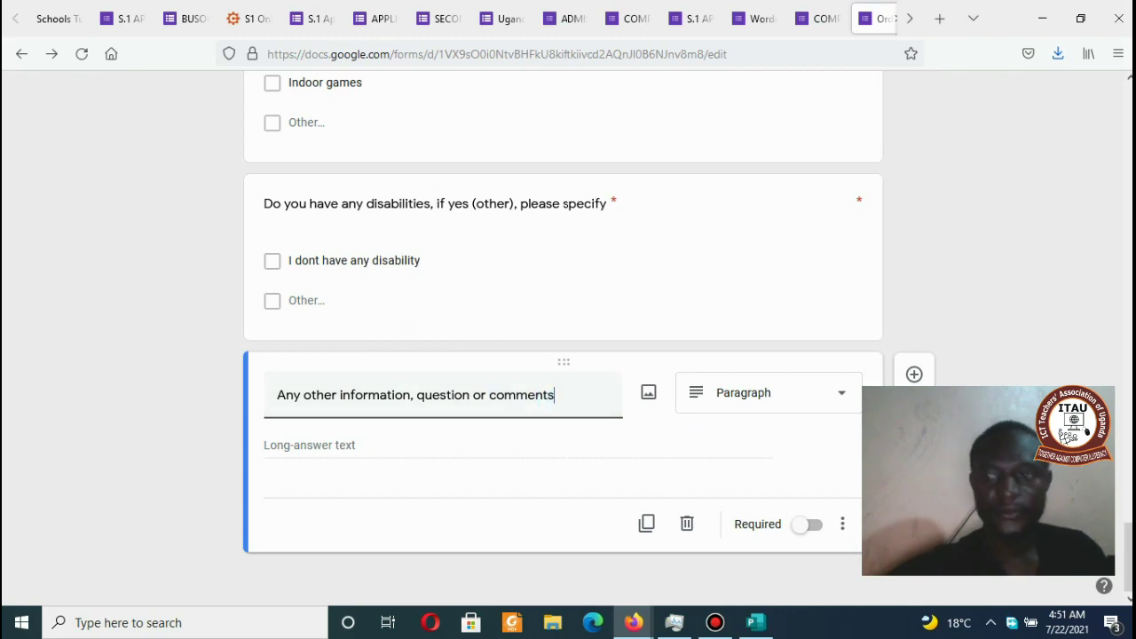
Step: Generate a shortened share link for the S1 Admissions 2021 form and copy it
{"action": "left_click_drag", "start_coordinate": [1127, 558], "coordinate": [1084, 125]}
{"action": "scroll", "coordinate": [1078, 95], "scroll_direction": "down", "scroll_amount": 1}
{"action": "scroll", "coordinate": [1077, 95], "scroll_direction": "up", "scroll_amount": 1}
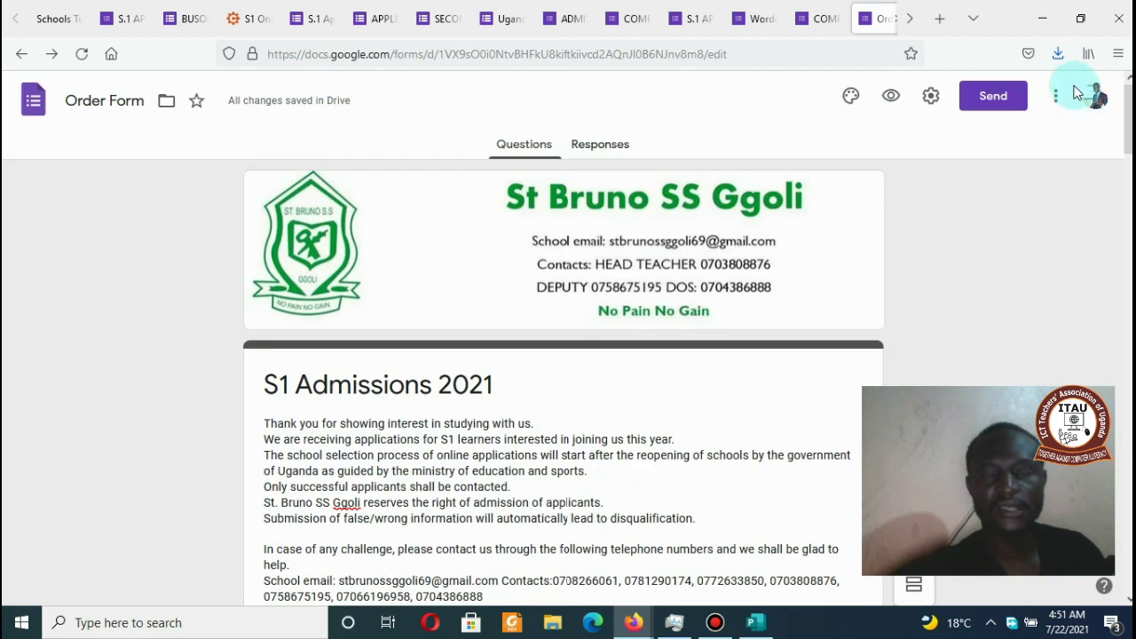
{"action": "left_click", "coordinate": [982, 105]}
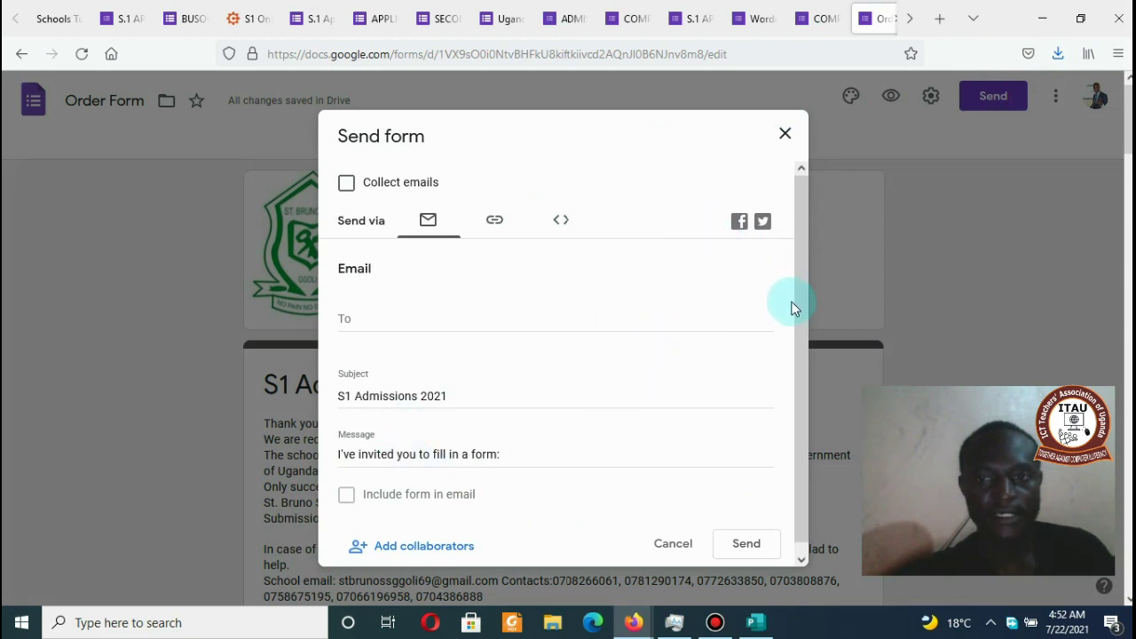
{"action": "left_click_drag", "start_coordinate": [800, 308], "coordinate": [810, 378]}
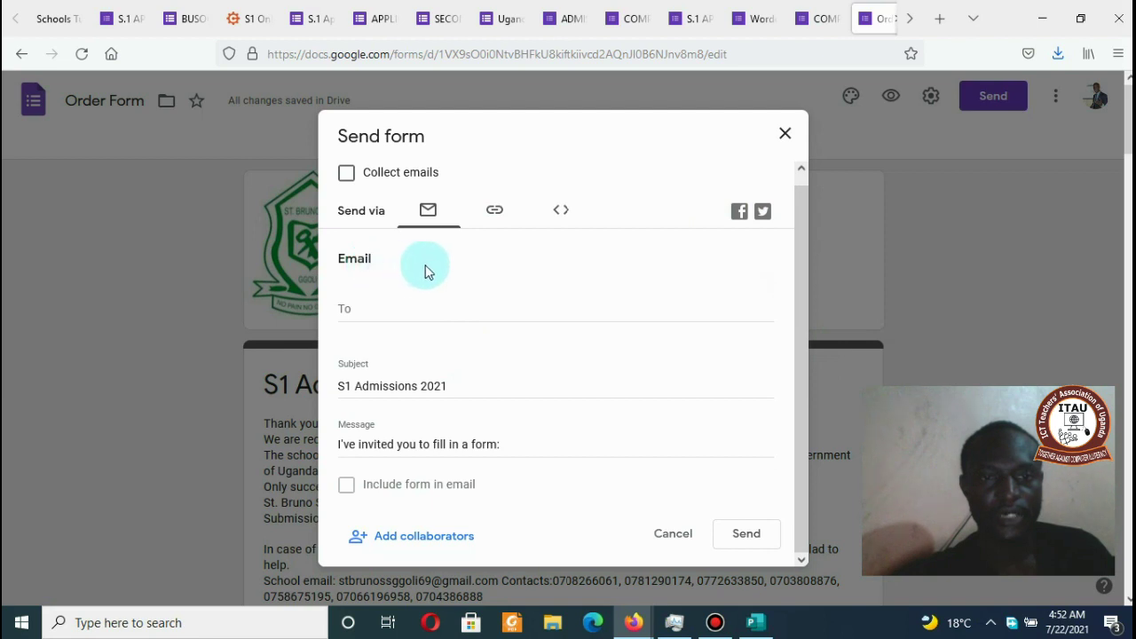
{"action": "left_click", "coordinate": [494, 215]}
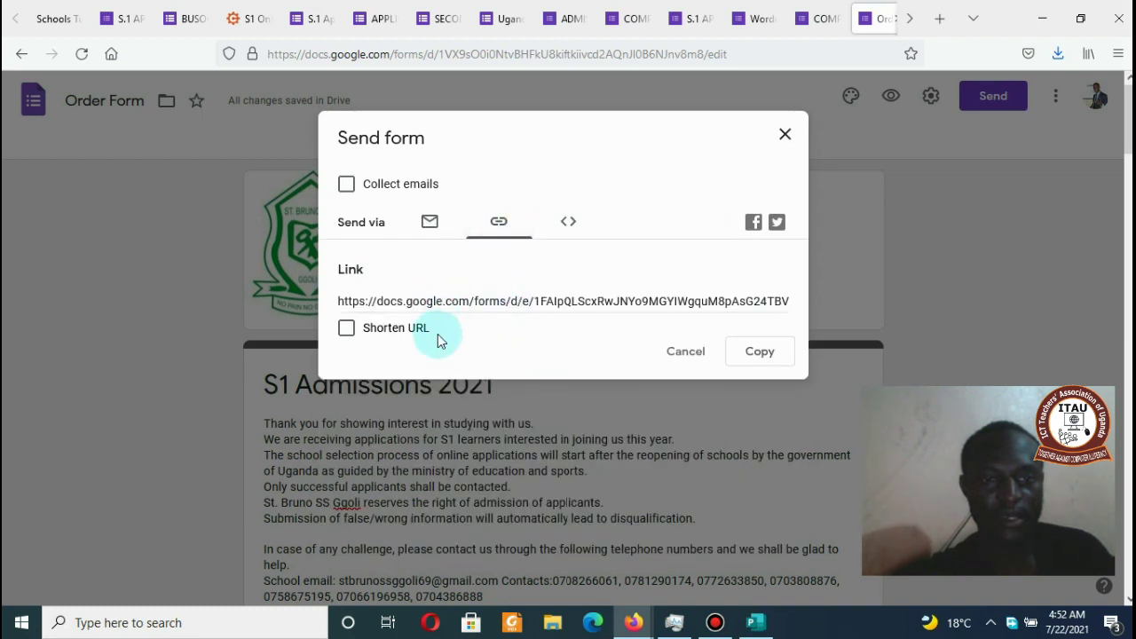
{"action": "left_click", "coordinate": [347, 330]}
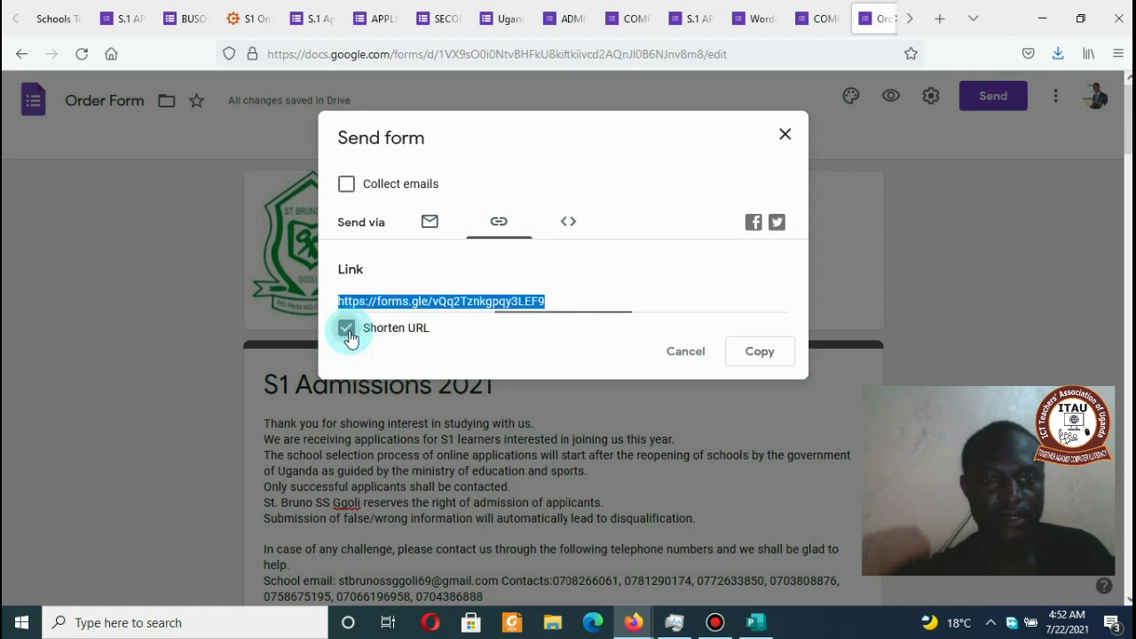
{"action": "right_click", "coordinate": [435, 298]}
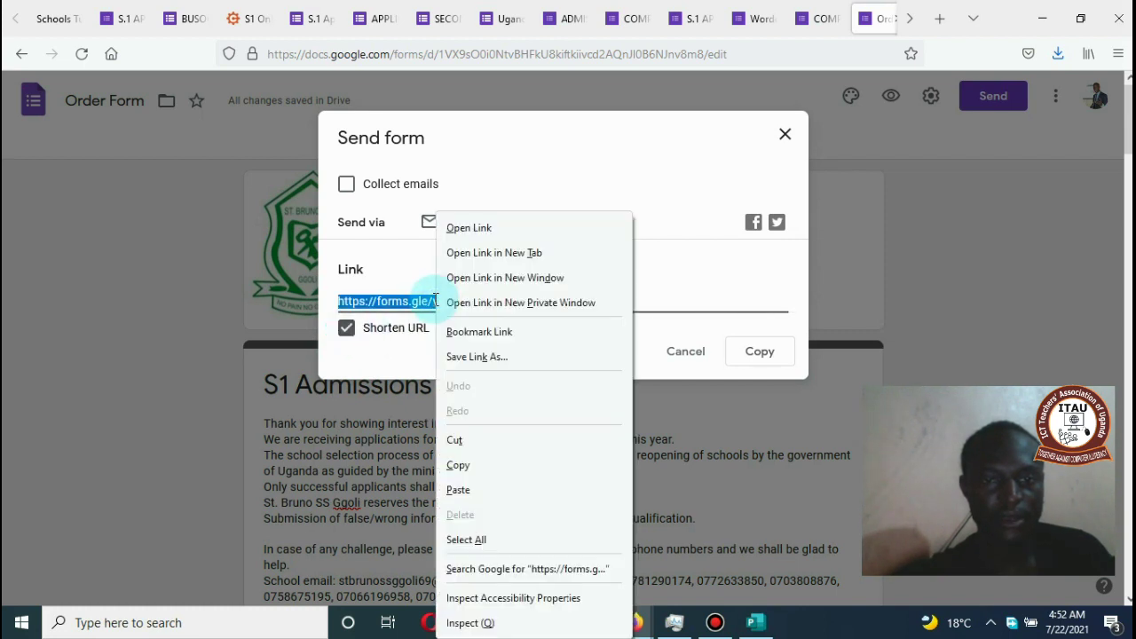
{"action": "left_click", "coordinate": [493, 467]}
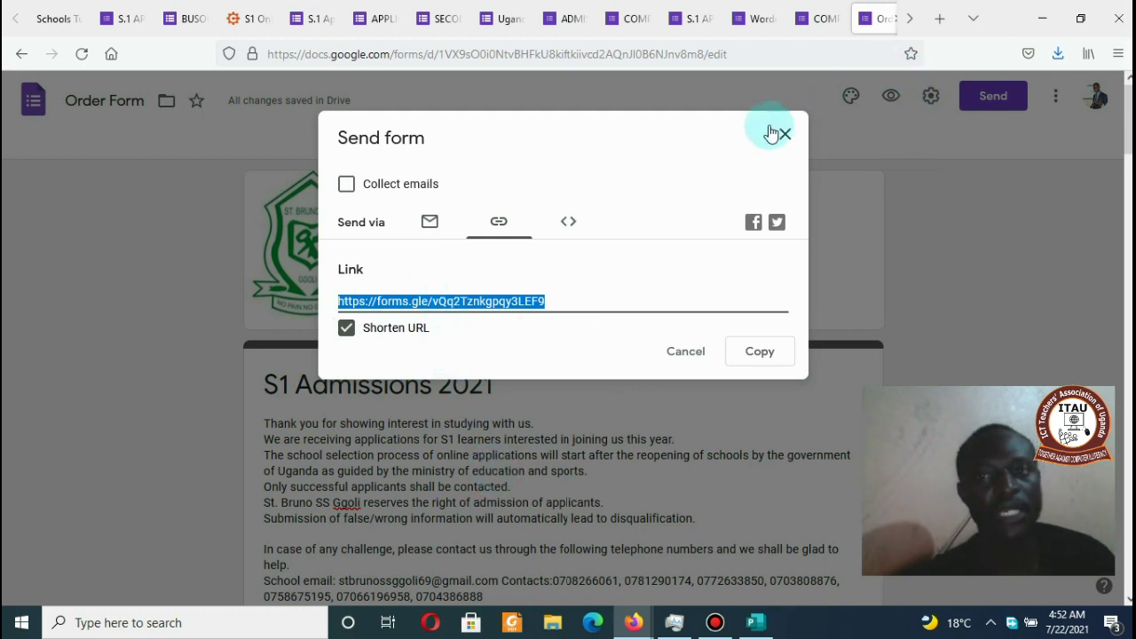
Step: Load the stbrunoss.com website in place of the flower image page and open its WordPress menu editor
{"action": "left_click", "coordinate": [920, 19]}
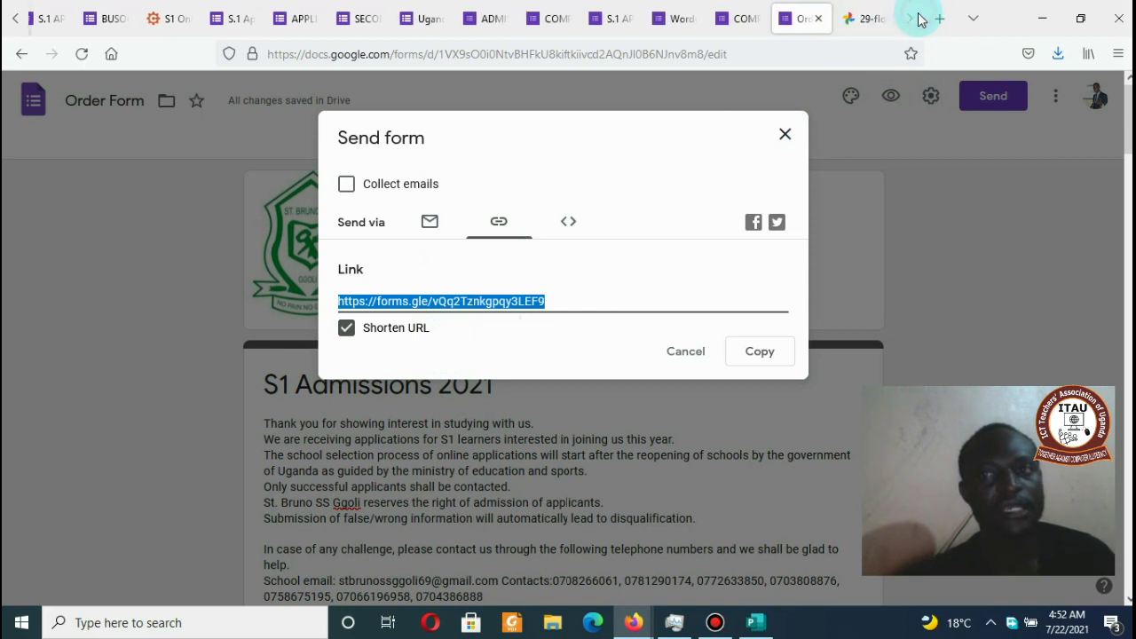
{"action": "left_click", "coordinate": [20, 31]}
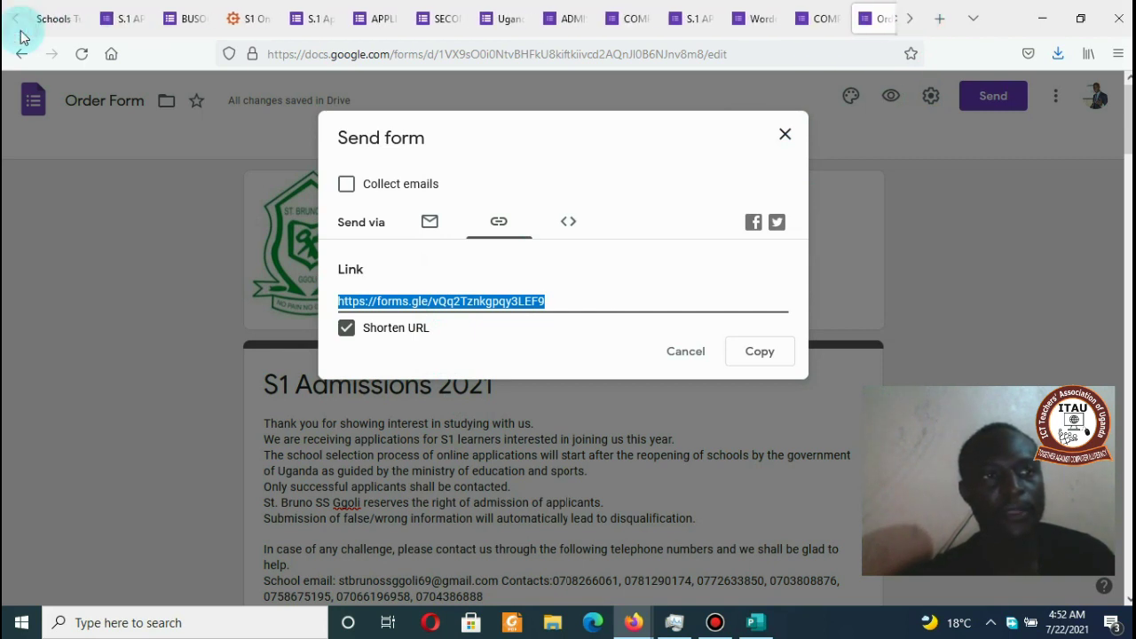
{"action": "left_click", "coordinate": [906, 19]}
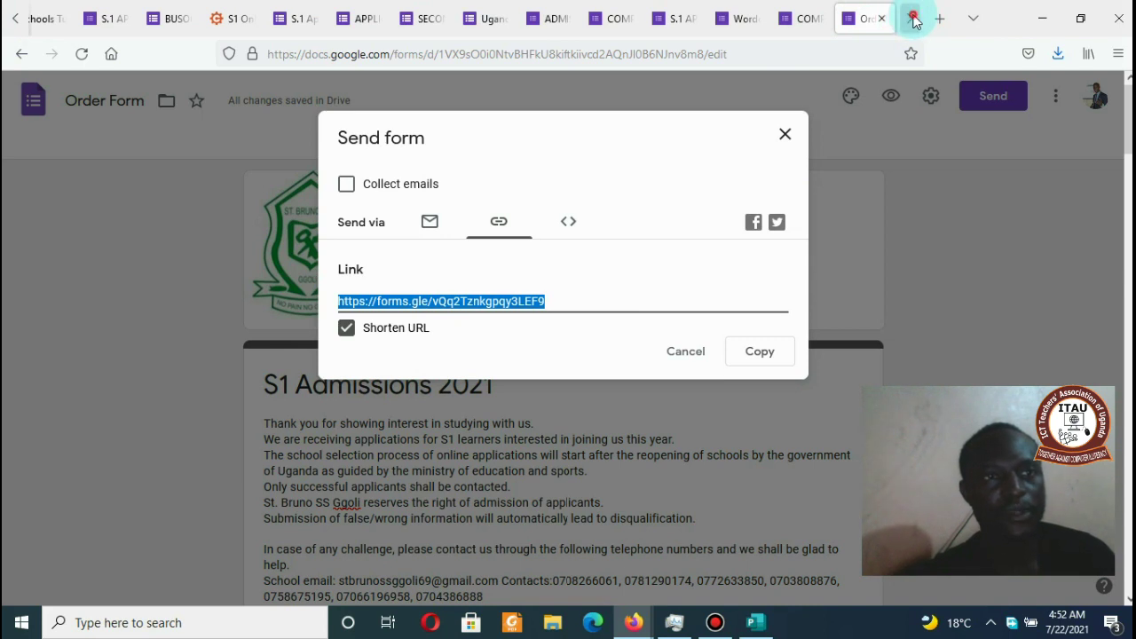
{"action": "left_click", "coordinate": [914, 20]}
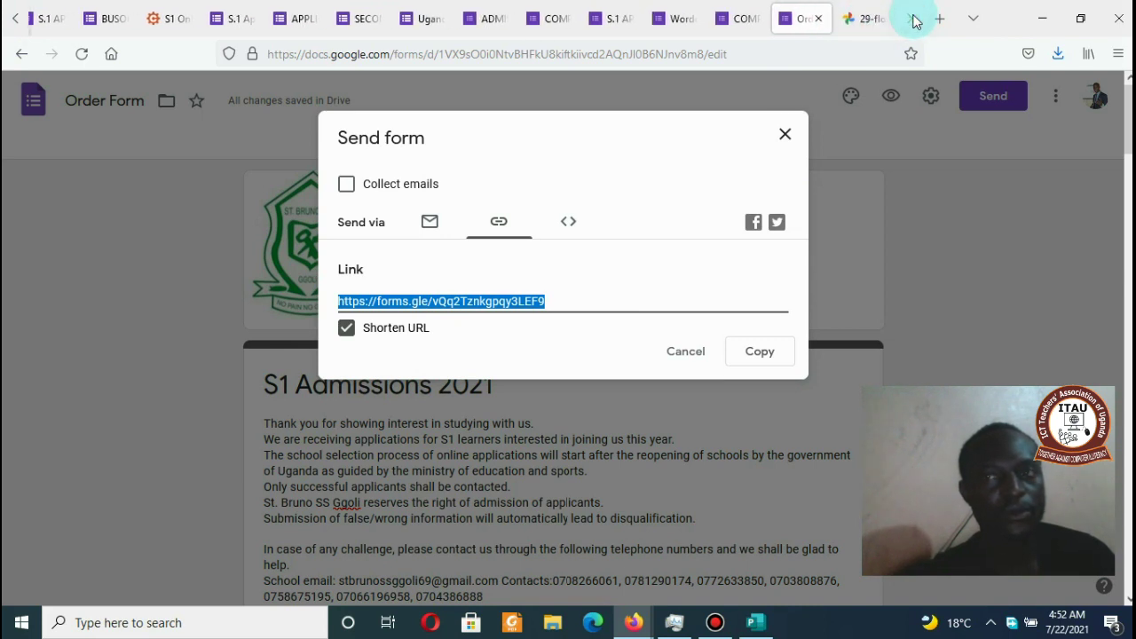
{"action": "left_click", "coordinate": [867, 19]}
{"action": "left_click", "coordinate": [772, 56]}
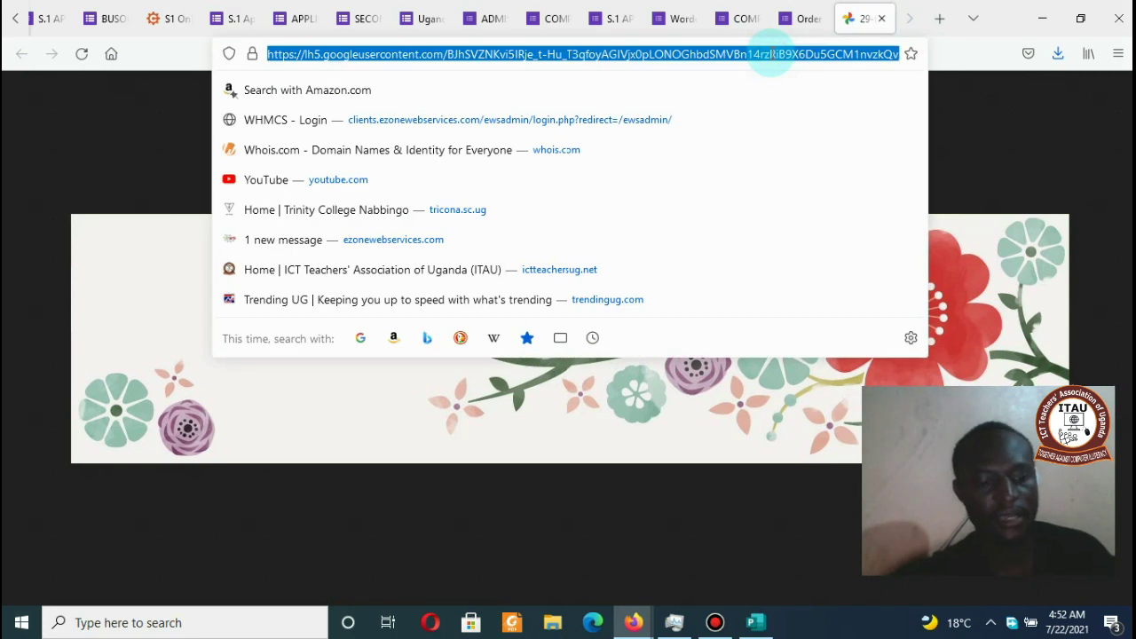
{"action": "type", "text": "st"}
{"action": "key", "text": "Return"}
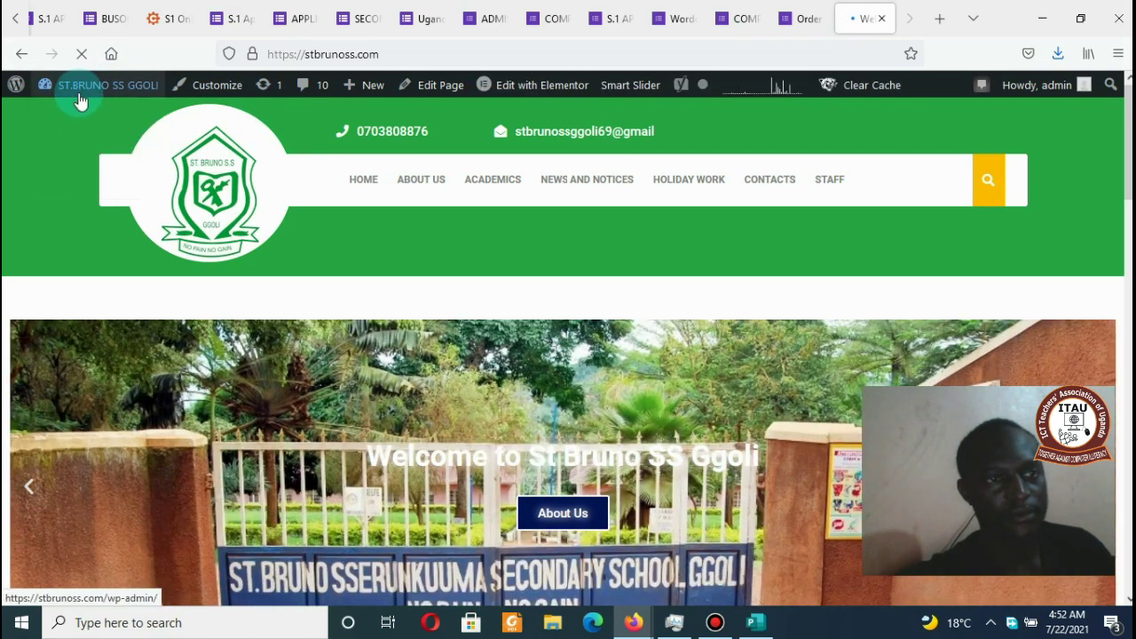
{"action": "mouse_move", "coordinate": [84, 86]}
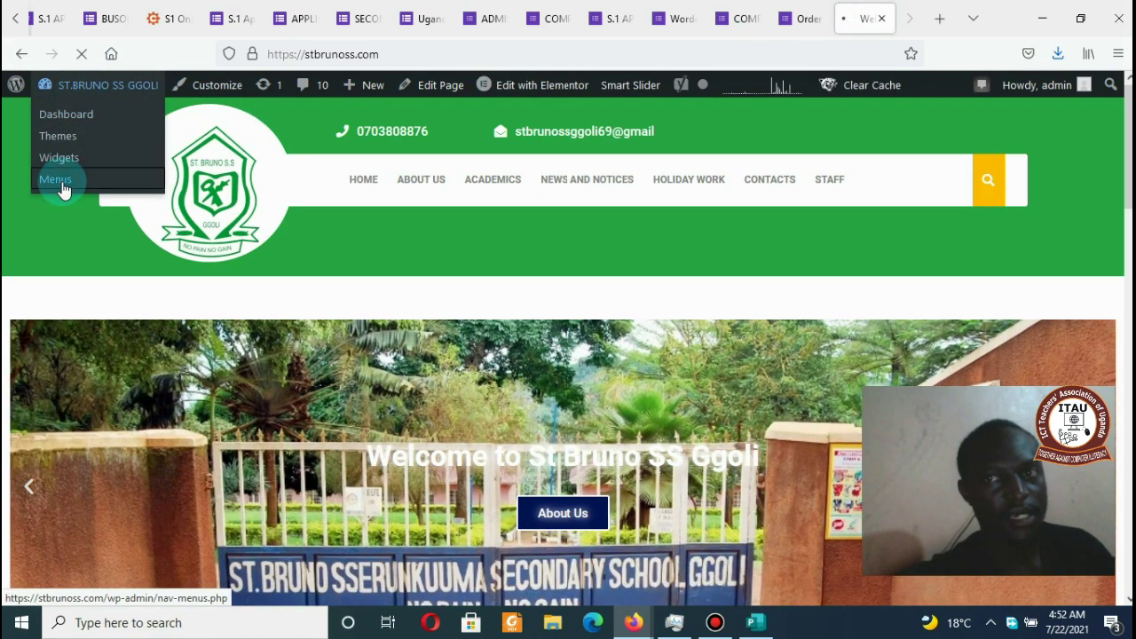
{"action": "left_click", "coordinate": [62, 182]}
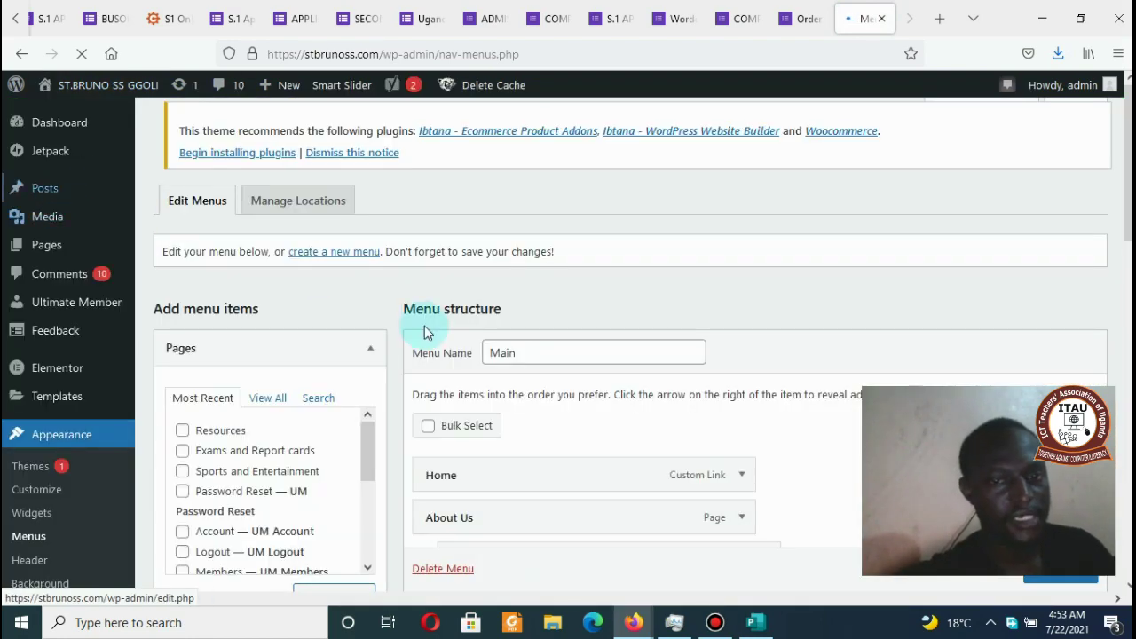
Step: Add a custom link to the Main menu with the copied form URL and the link text "S1 ADMISSIONS 2021"
{"action": "scroll", "coordinate": [424, 325], "scroll_direction": "down", "scroll_amount": 5}
{"action": "scroll", "coordinate": [1106, 294], "scroll_direction": "up", "scroll_amount": 5}
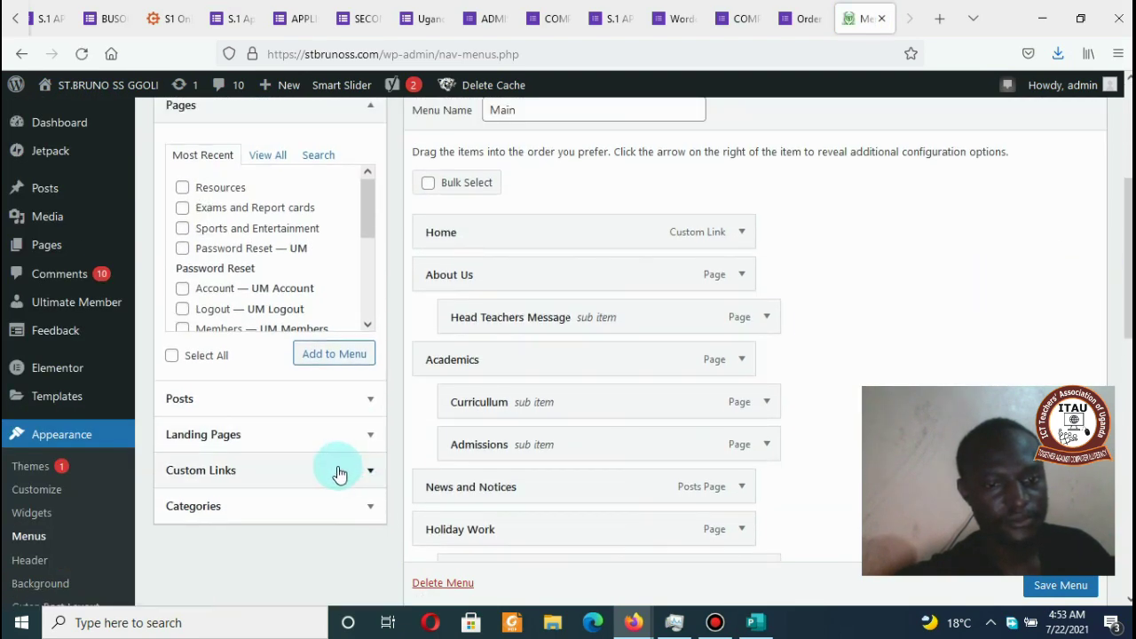
{"action": "left_click", "coordinate": [338, 470]}
{"action": "left_click", "coordinate": [260, 301]}
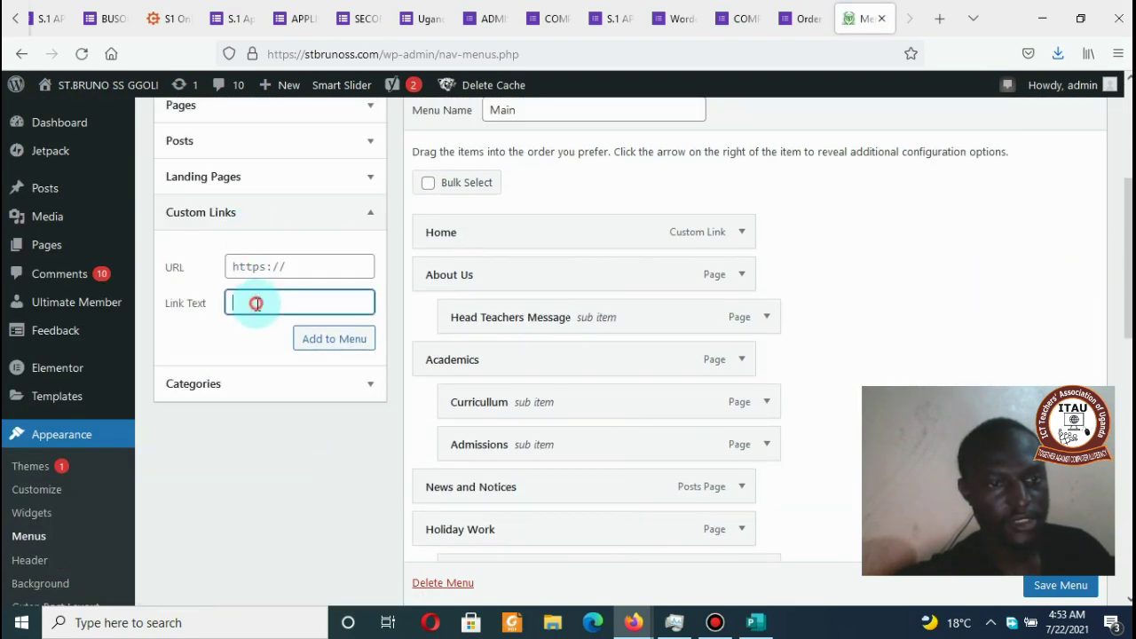
{"action": "triple_click", "coordinate": [258, 267]}
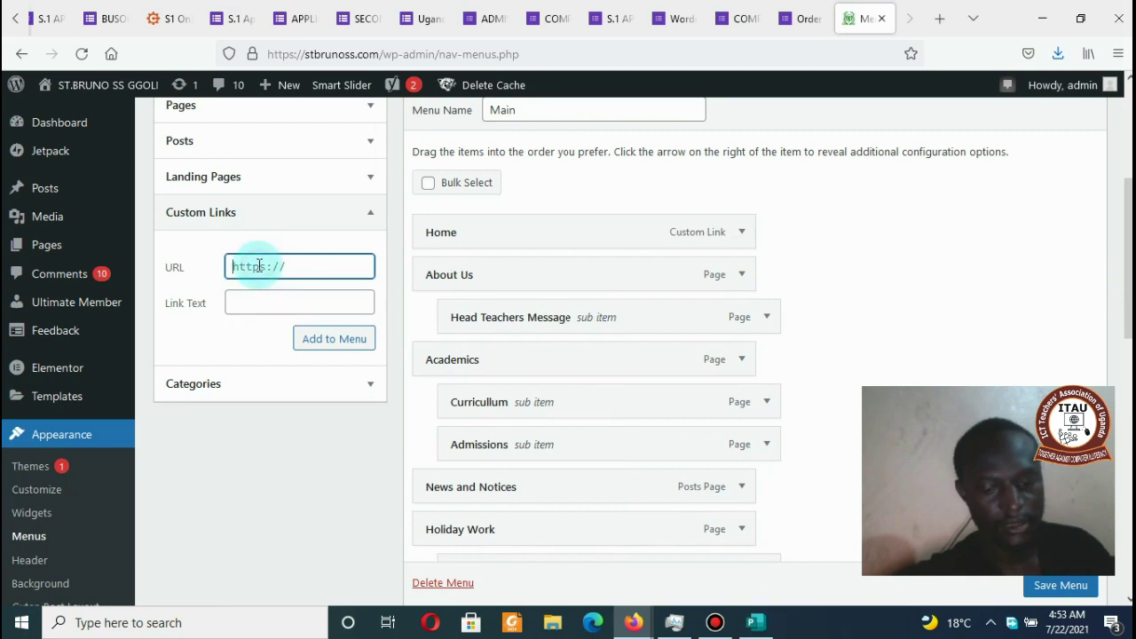
{"action": "key", "text": "ctrl+v"}
{"action": "left_click", "coordinate": [264, 304]}
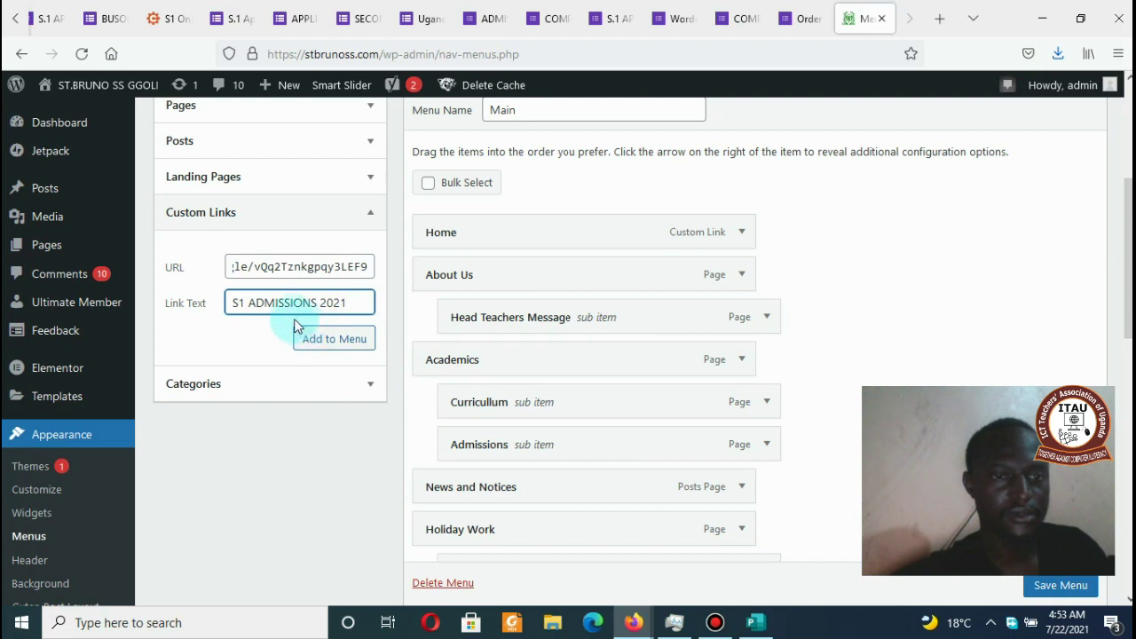
{"action": "left_click", "coordinate": [327, 345]}
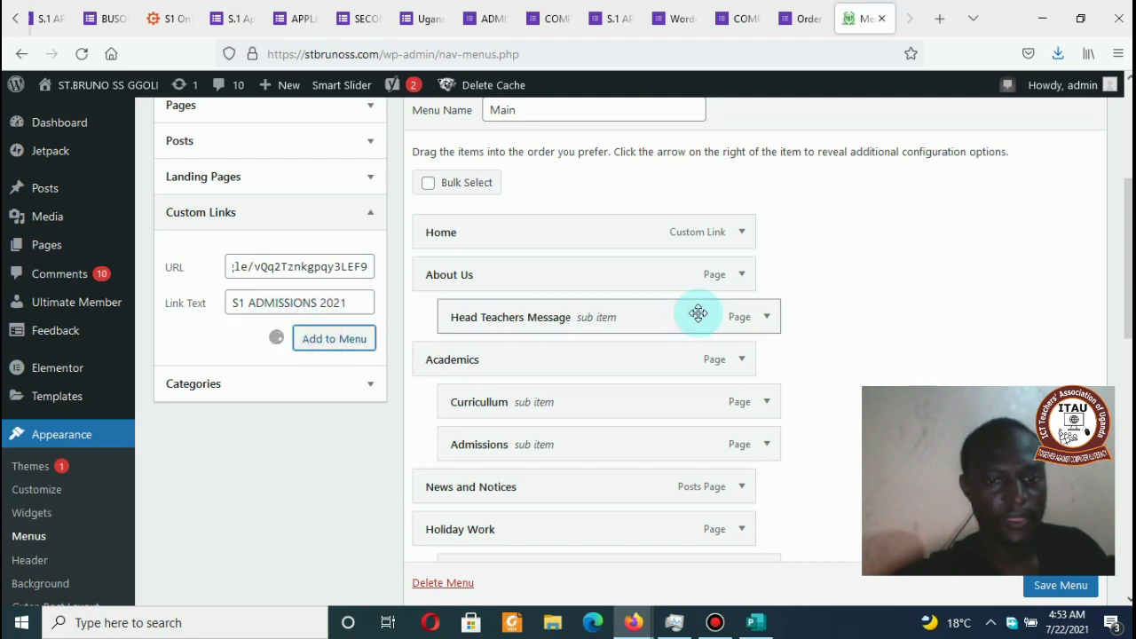
Step: Move the Holiday Work item with its sub items under Academics, directly below Admissions
{"action": "scroll", "coordinate": [697, 355], "scroll_direction": "down", "scroll_amount": 3}
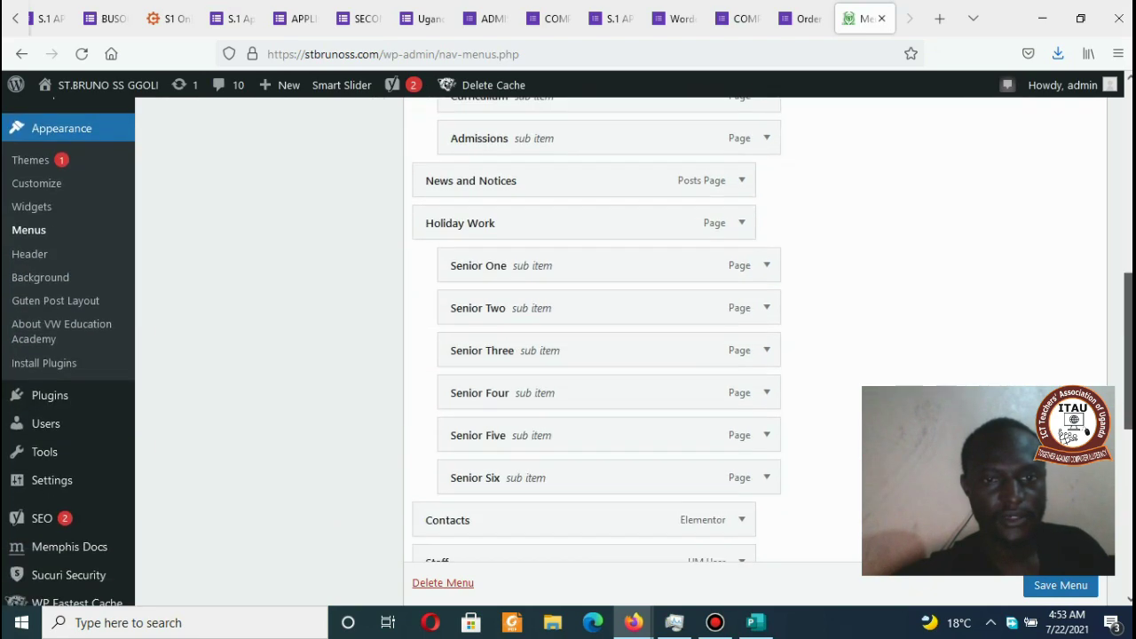
{"action": "left_click_drag", "start_coordinate": [1127, 416], "coordinate": [1120, 364]}
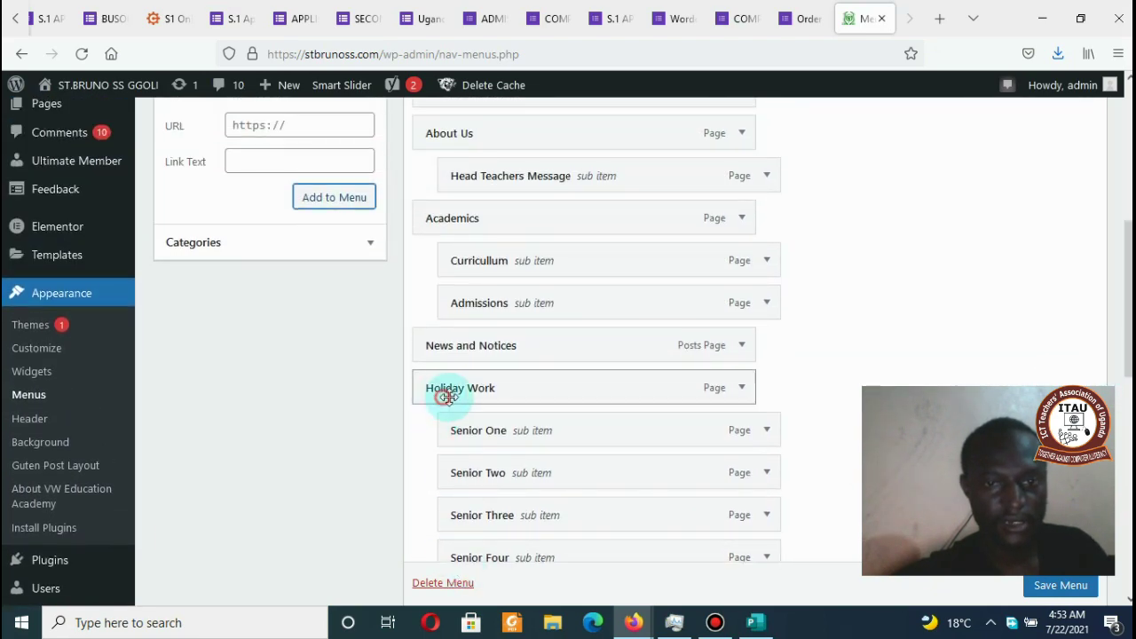
{"action": "left_click_drag", "start_coordinate": [447, 396], "coordinate": [471, 349]}
{"action": "scroll", "coordinate": [1125, 275], "scroll_direction": "down", "scroll_amount": 1}
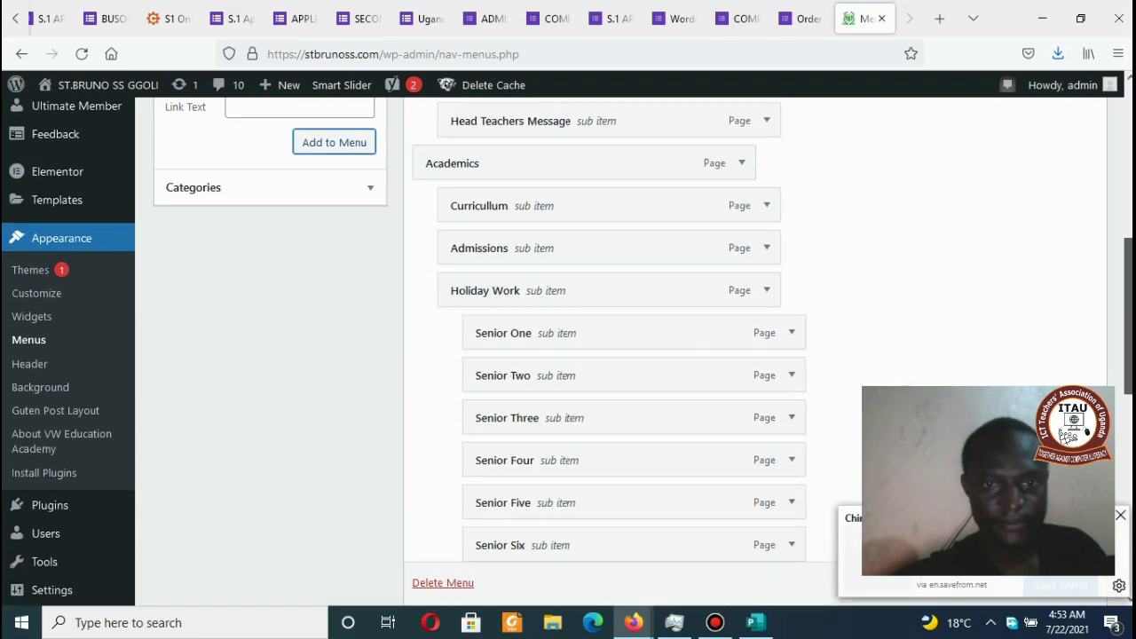
Step: Save the Main menu, shifting the browser window clear of the pop-up and maximizing it again
{"action": "scroll", "coordinate": [1125, 275], "scroll_direction": "down", "scroll_amount": 6}
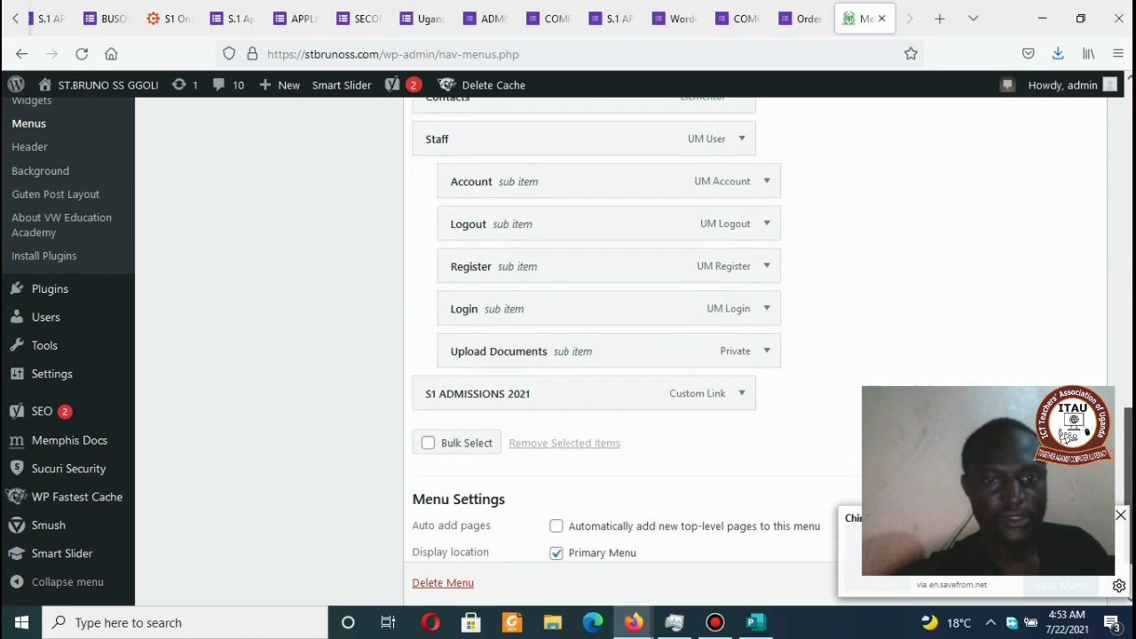
{"action": "scroll", "coordinate": [622, 355], "scroll_direction": "down", "scroll_amount": 2}
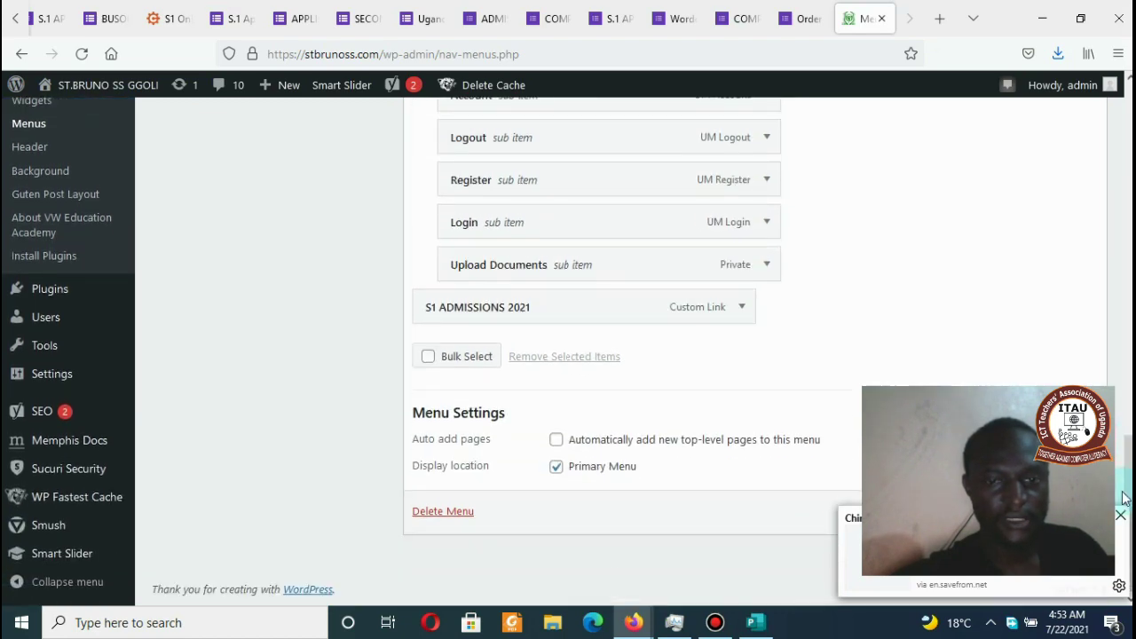
{"action": "left_click_drag", "start_coordinate": [1125, 498], "coordinate": [1107, 464]}
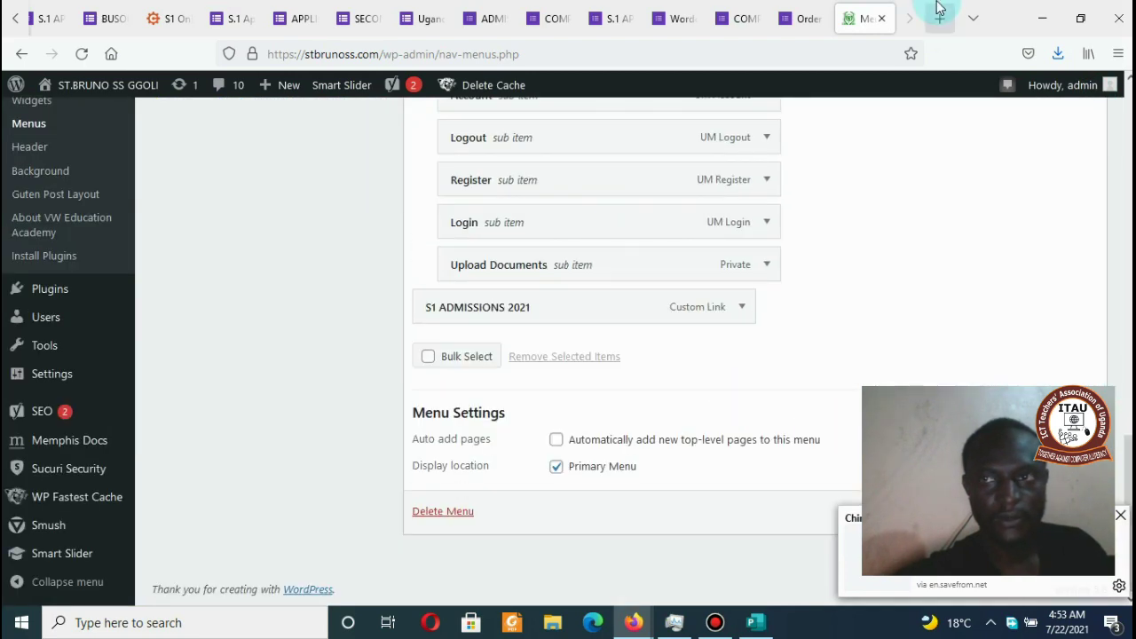
{"action": "left_click_drag", "start_coordinate": [1001, 16], "coordinate": [721, 53]}
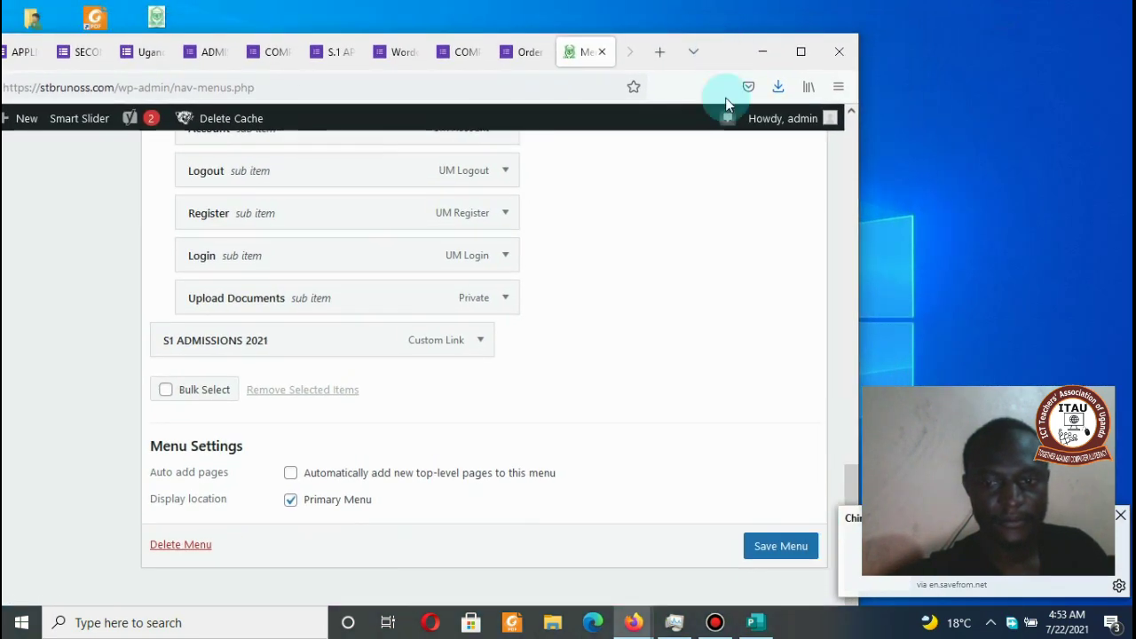
{"action": "left_click", "coordinate": [779, 547]}
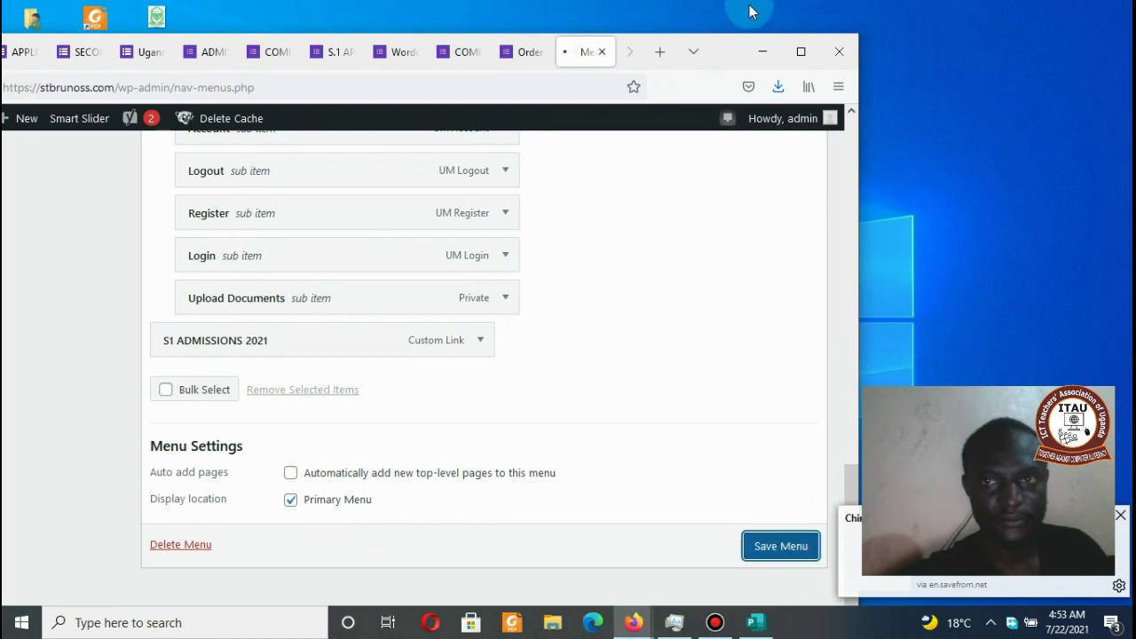
{"action": "left_click", "coordinate": [810, 54]}
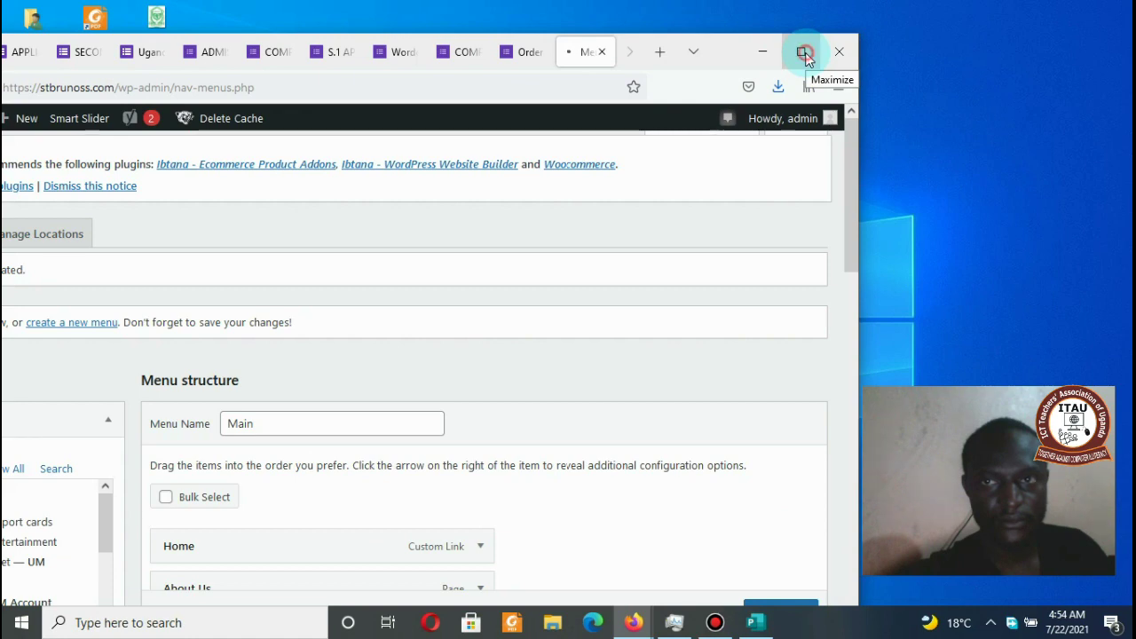
{"action": "left_click", "coordinate": [805, 53]}
Step: Open a private browsing window and load the school website to try out the published admissions link
{"action": "left_click", "coordinate": [943, 19]}
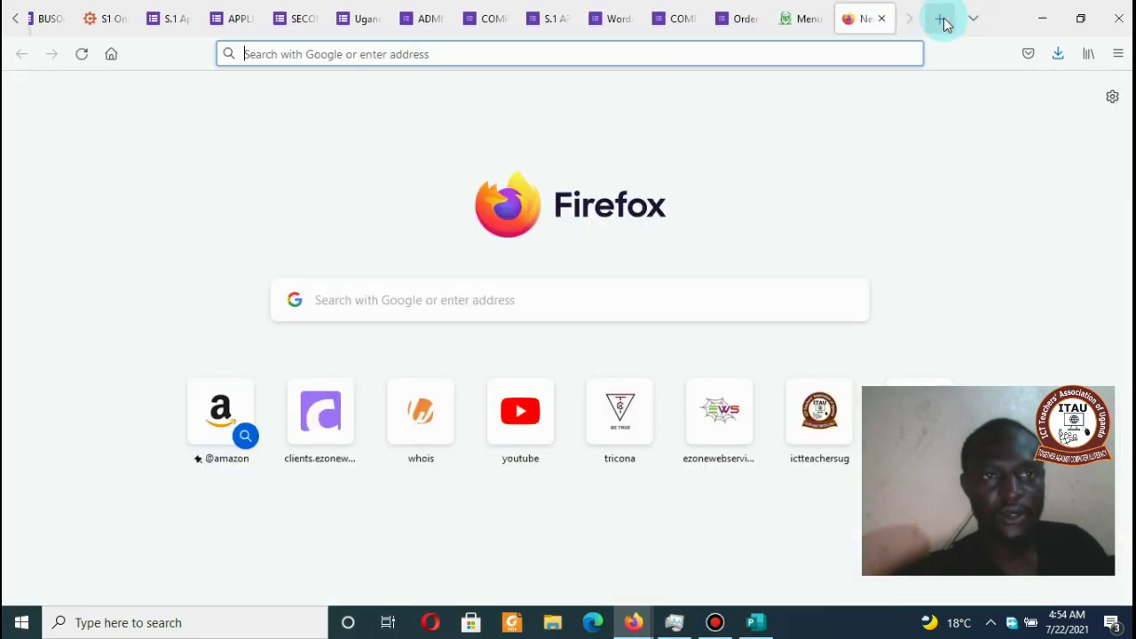
{"action": "left_click", "coordinate": [1118, 53]}
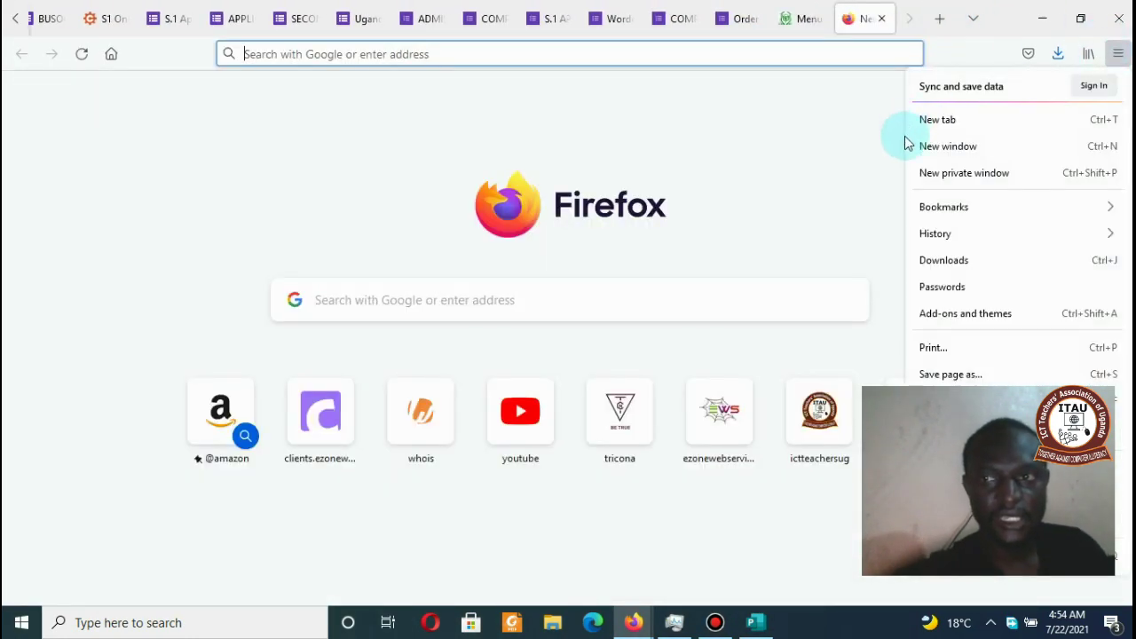
{"action": "left_click", "coordinate": [933, 182]}
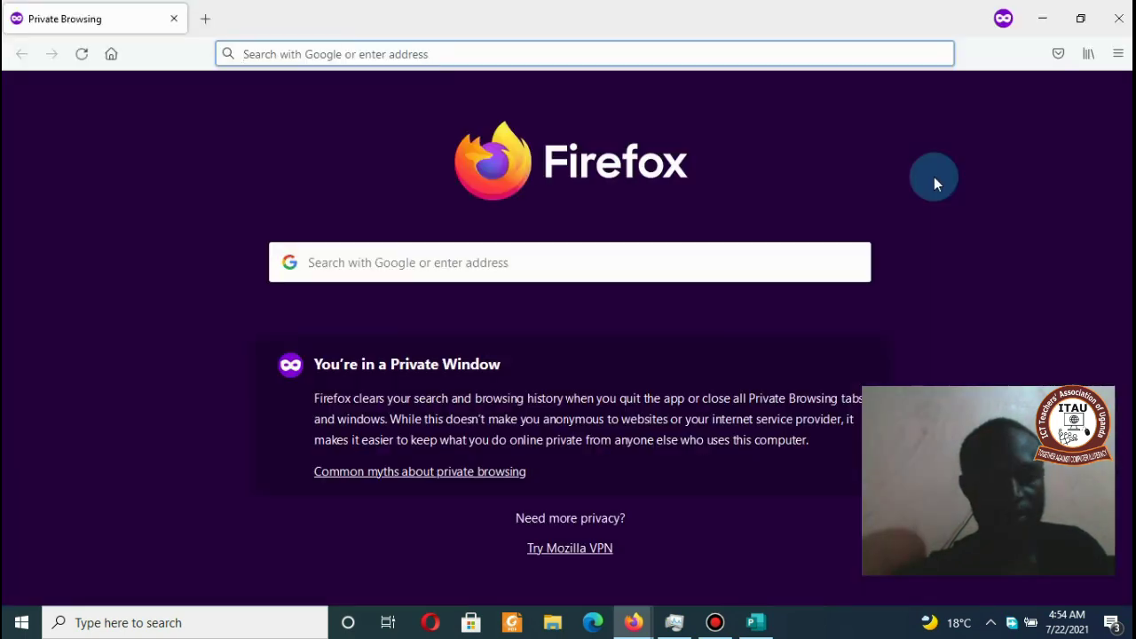
{"action": "type", "text": "ST"}
{"action": "key", "text": "Return"}
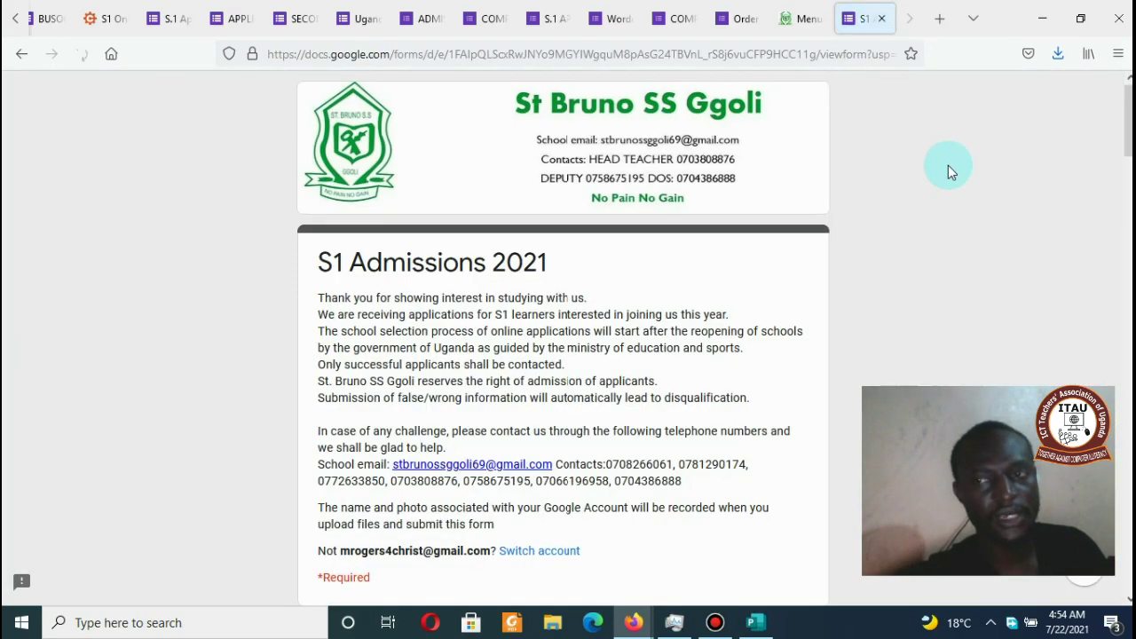
Step: Review the header and introduction of the live S1 Admissions 2021 form as applicants see it
{"action": "scroll", "coordinate": [563, 337], "scroll_direction": "down", "scroll_amount": 3}
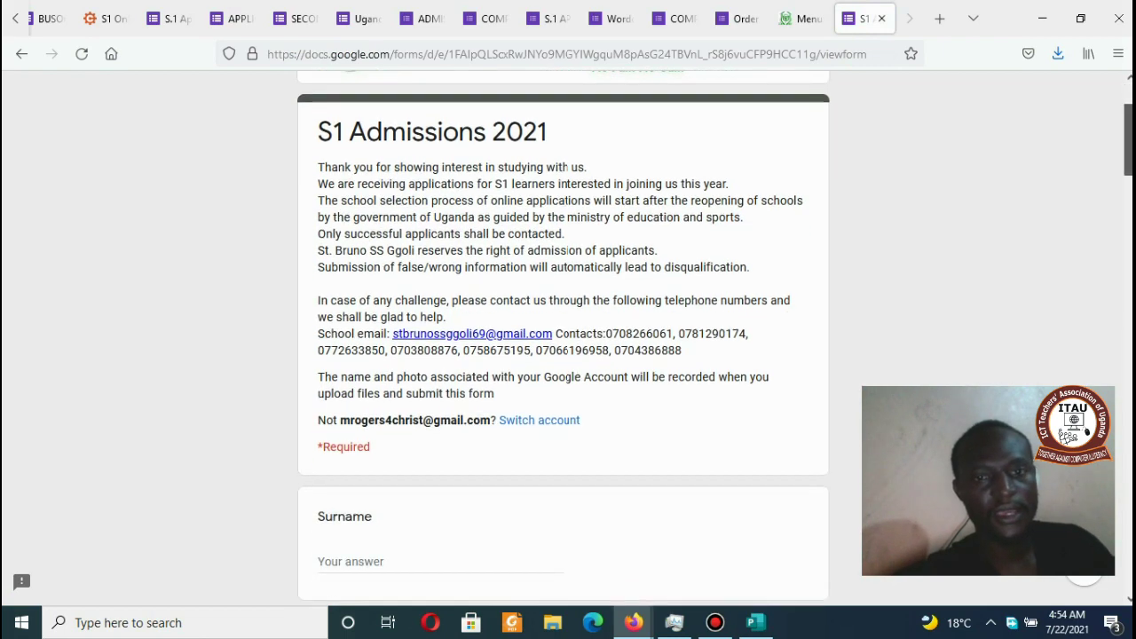
{"action": "scroll", "coordinate": [564, 338], "scroll_direction": "up", "scroll_amount": 2}
{"action": "scroll", "coordinate": [564, 337], "scroll_direction": "up", "scroll_amount": 1}
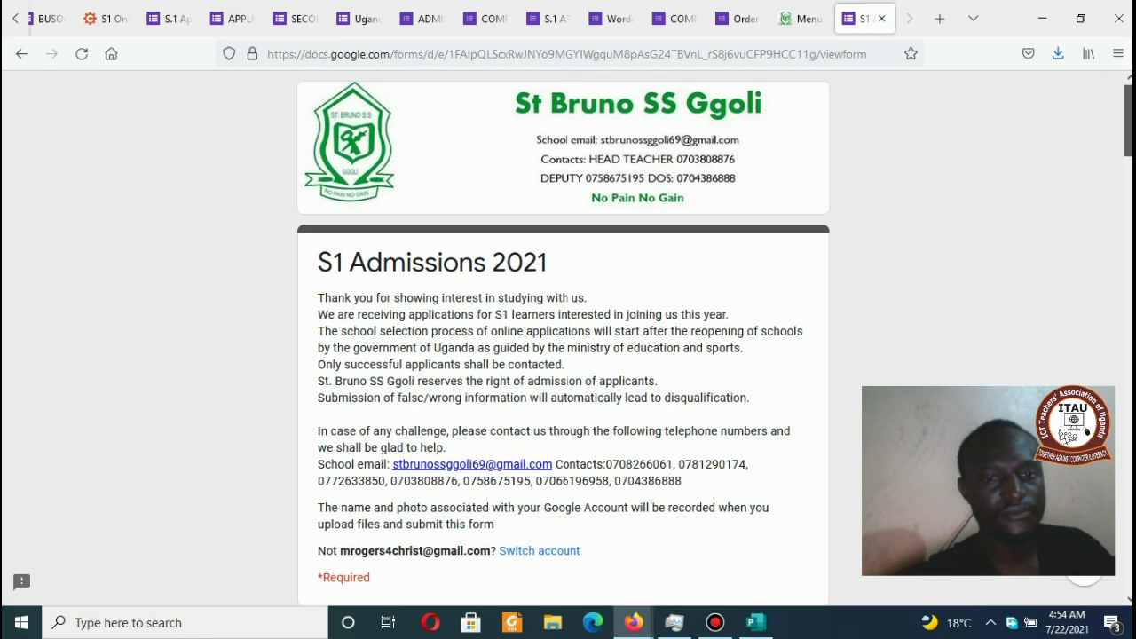
{"action": "left_click_drag", "start_coordinate": [1130, 111], "coordinate": [985, 36]}
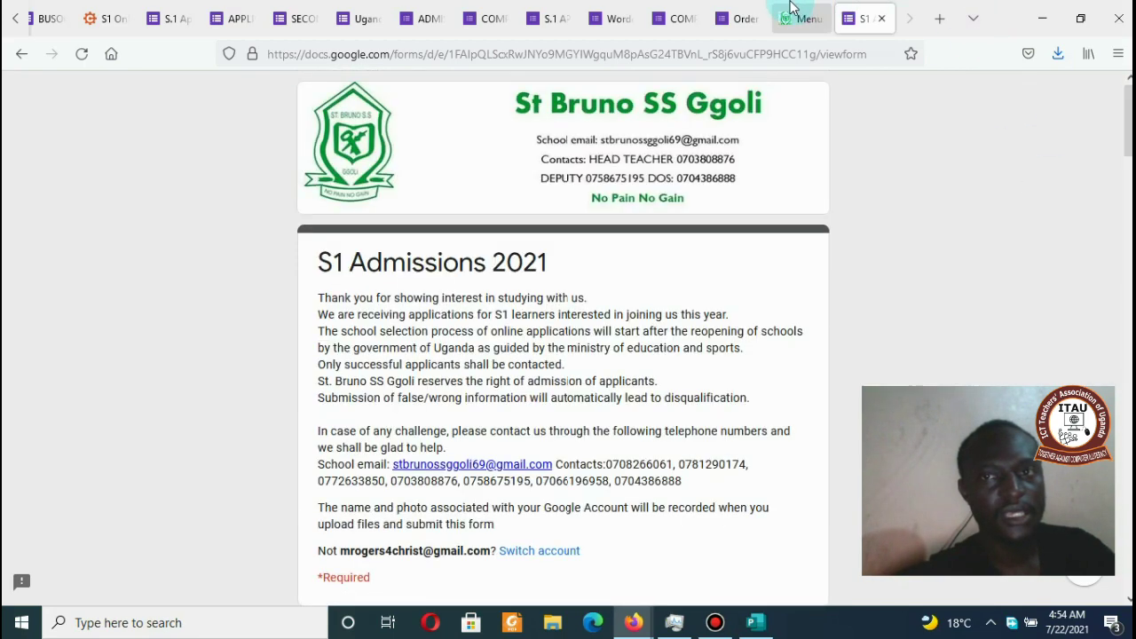
Step: Return to the S1 Admissions 2021 form editor and close its Send form dialog
{"action": "left_click", "coordinate": [737, 20]}
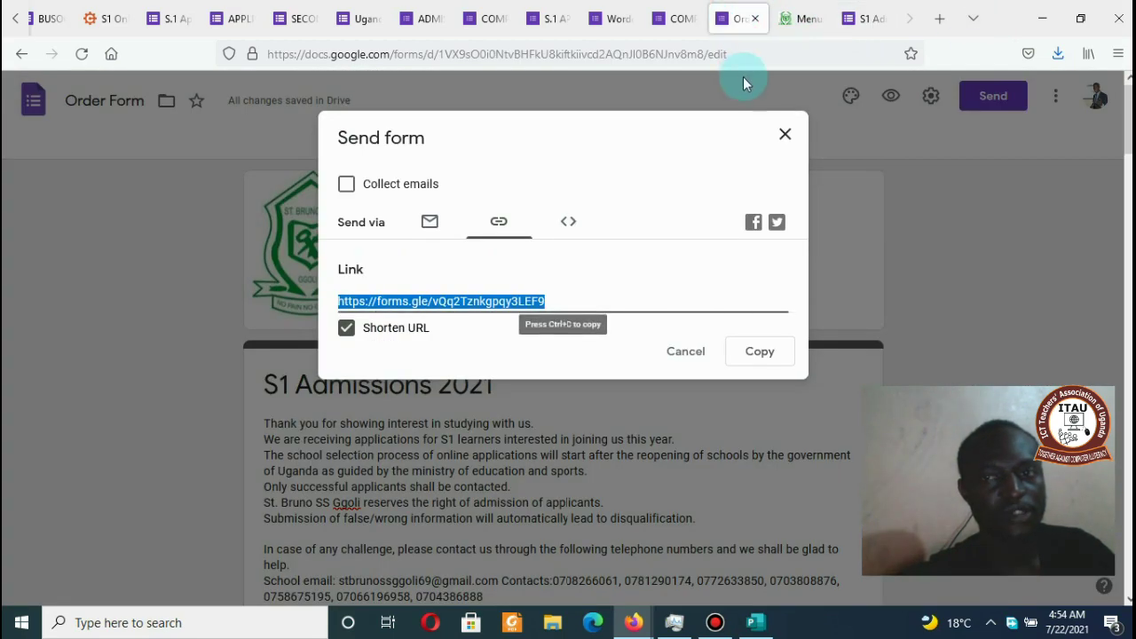
{"action": "left_click", "coordinate": [786, 135]}
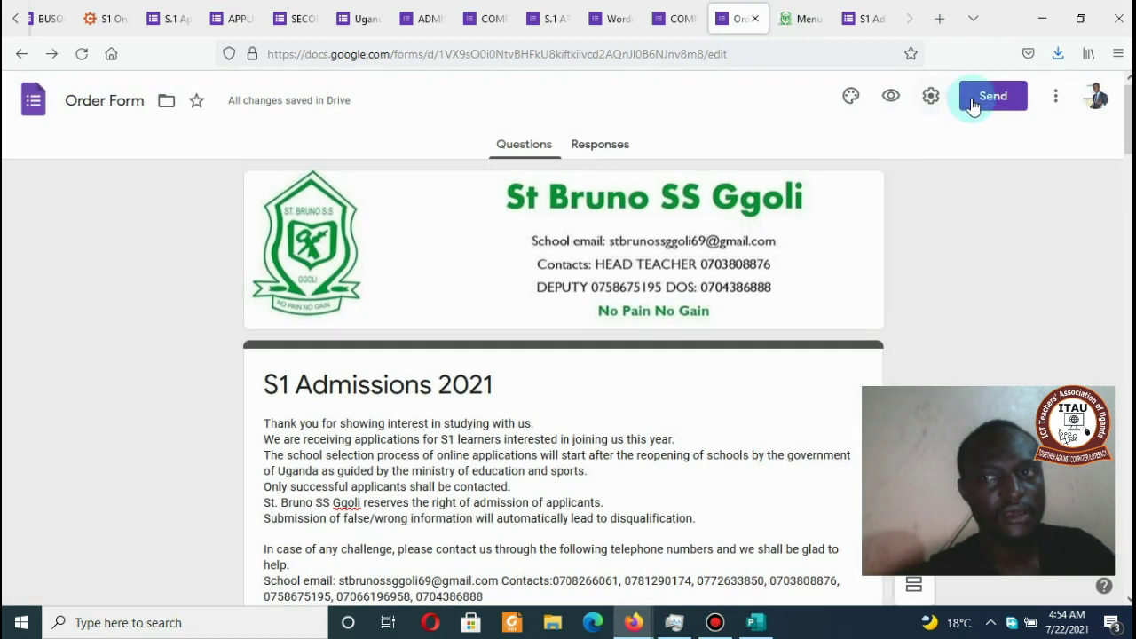
{"action": "left_click", "coordinate": [1055, 98]}
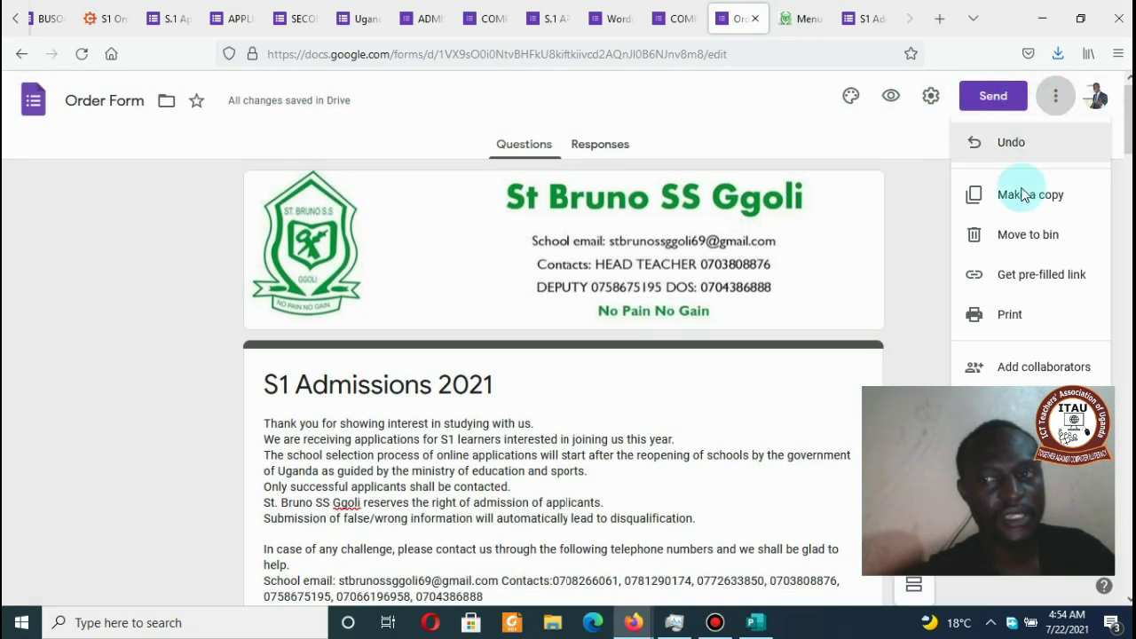
{"action": "left_click", "coordinate": [1032, 373]}
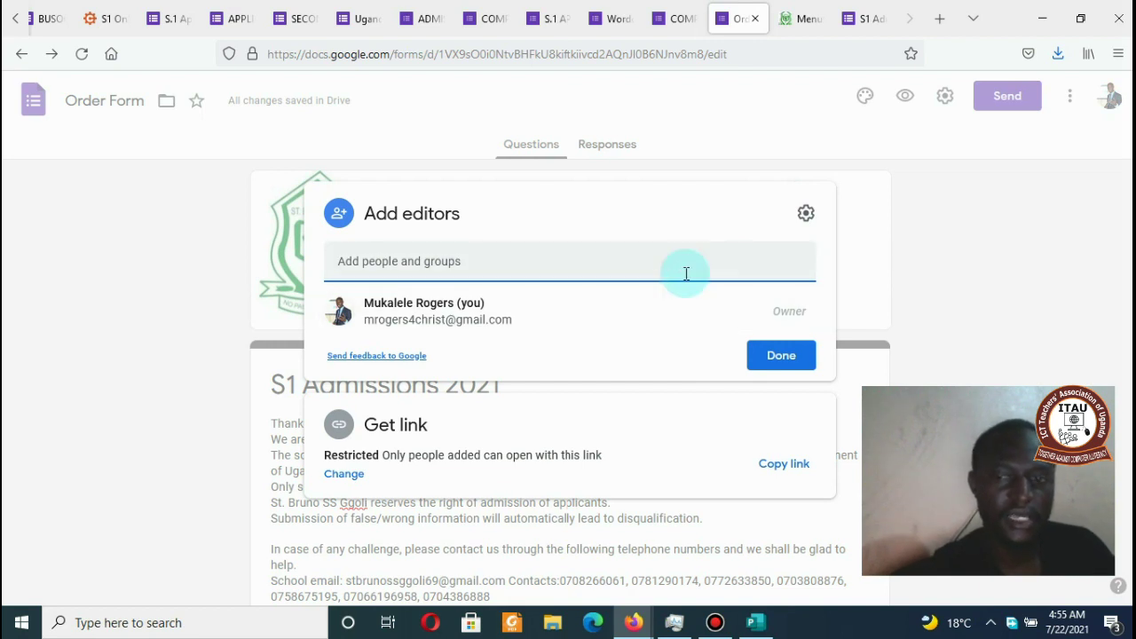
{"action": "left_click", "coordinate": [856, 275]}
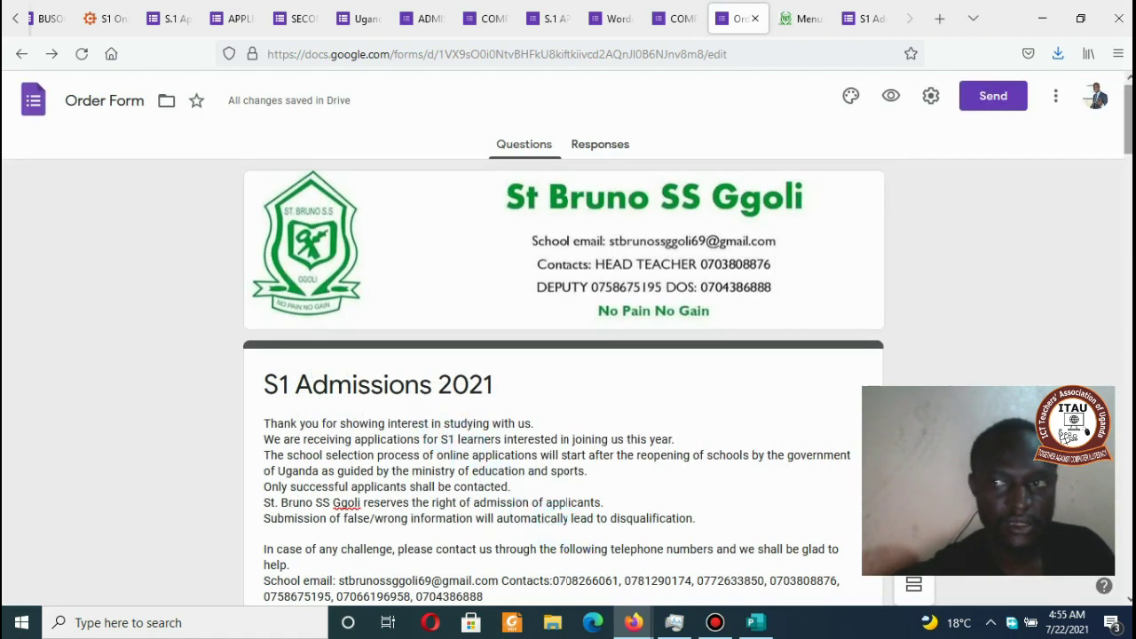
Step: Copy the school's e-mail address from the contact details in the form description
{"action": "scroll", "coordinate": [577, 294], "scroll_direction": "down", "scroll_amount": 3}
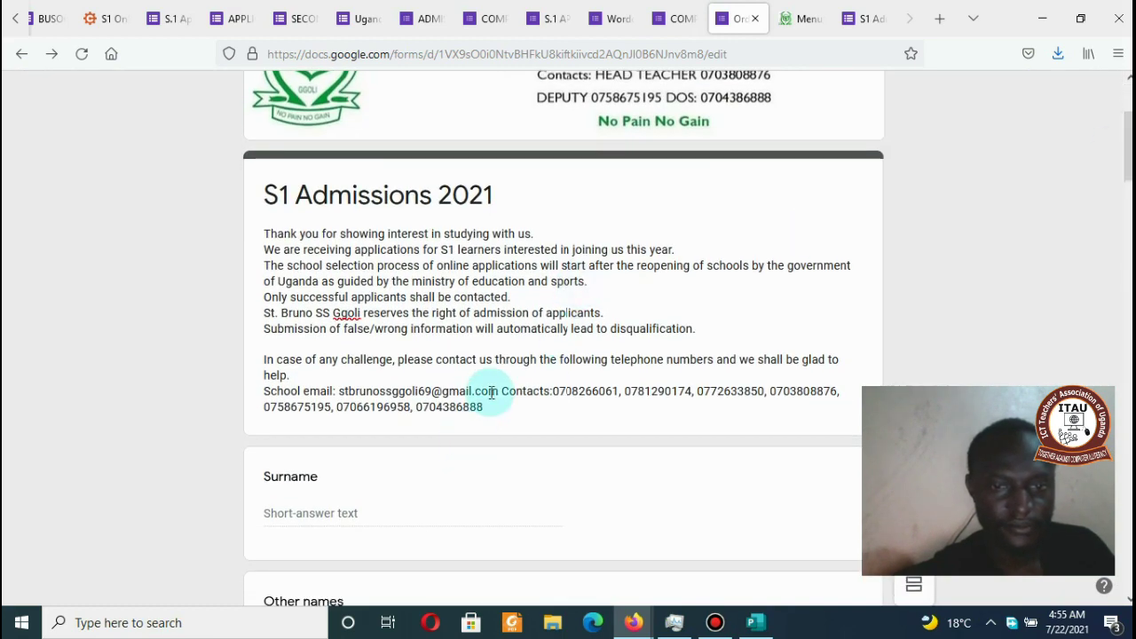
{"action": "triple_click", "coordinate": [499, 394]}
{"action": "left_click", "coordinate": [415, 395]}
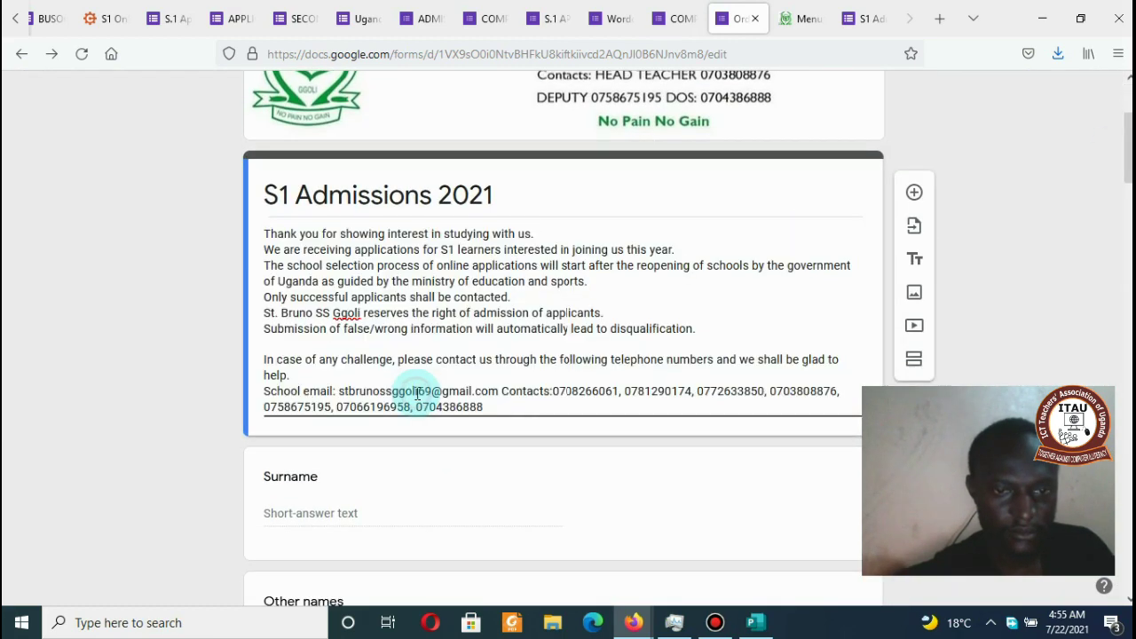
{"action": "left_click_drag", "start_coordinate": [340, 392], "coordinate": [497, 388]}
{"action": "key", "text": "ctrl+c"}
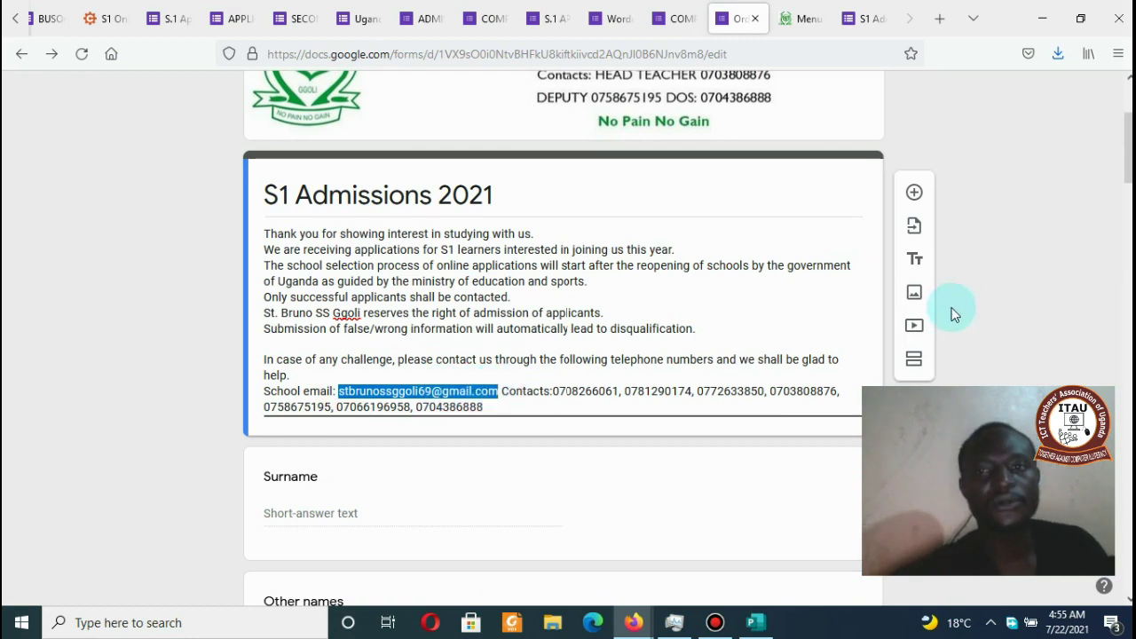
Step: Add the copied school e-mail as a form collaborator with the Editor role and Notify people enabled, and return to the live form
{"action": "scroll", "coordinate": [1120, 98], "scroll_direction": "up", "scroll_amount": 3}
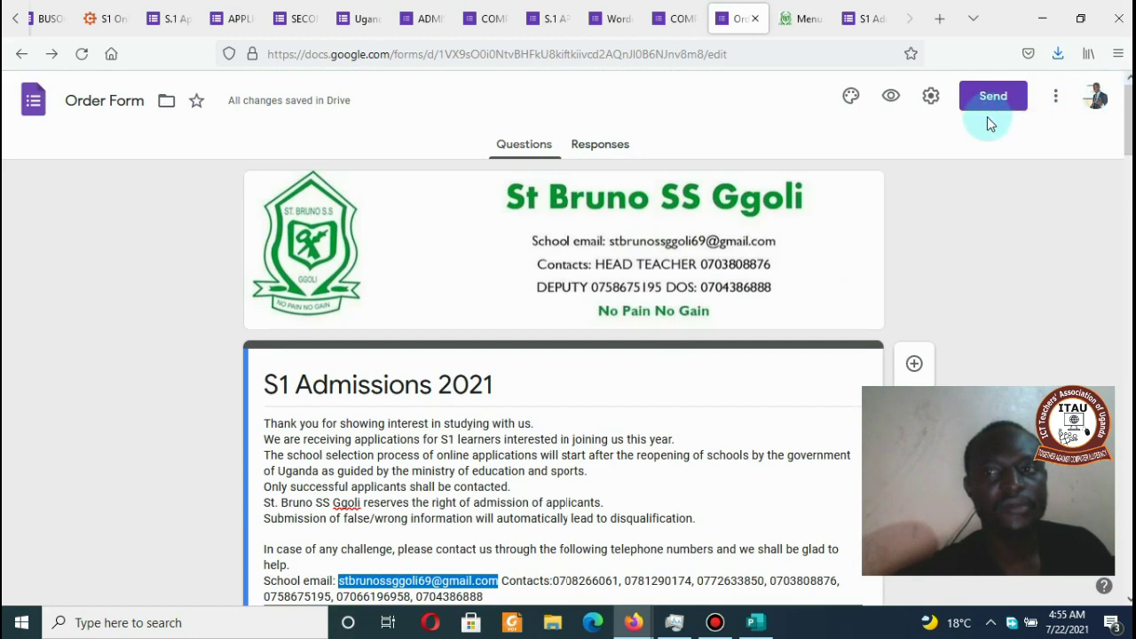
{"action": "left_click", "coordinate": [1059, 102]}
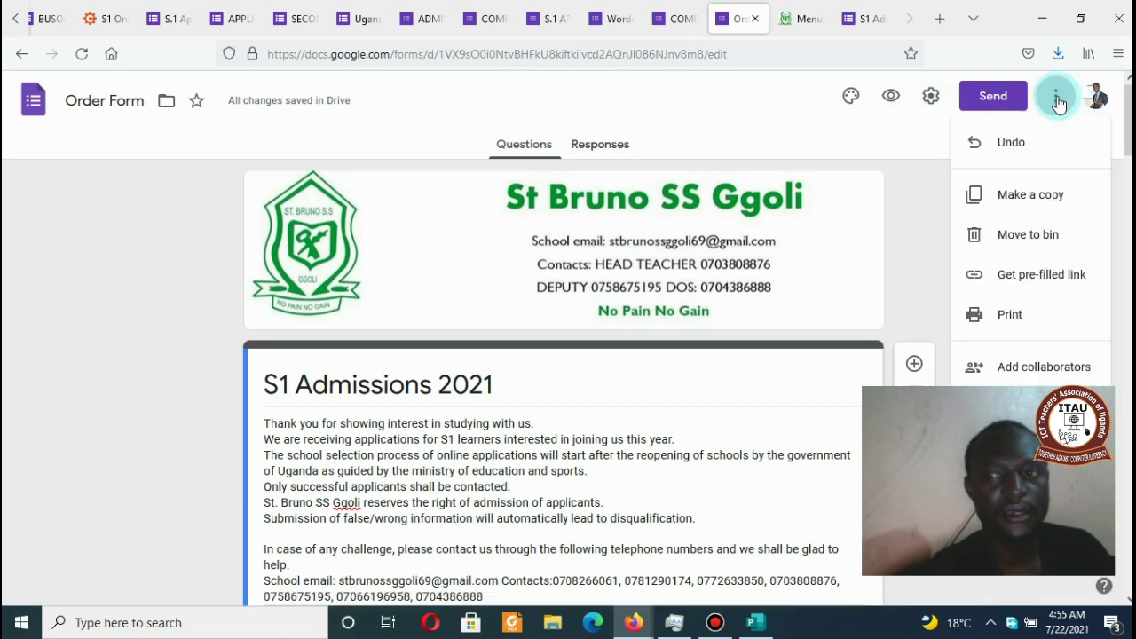
{"action": "left_click", "coordinate": [1059, 368]}
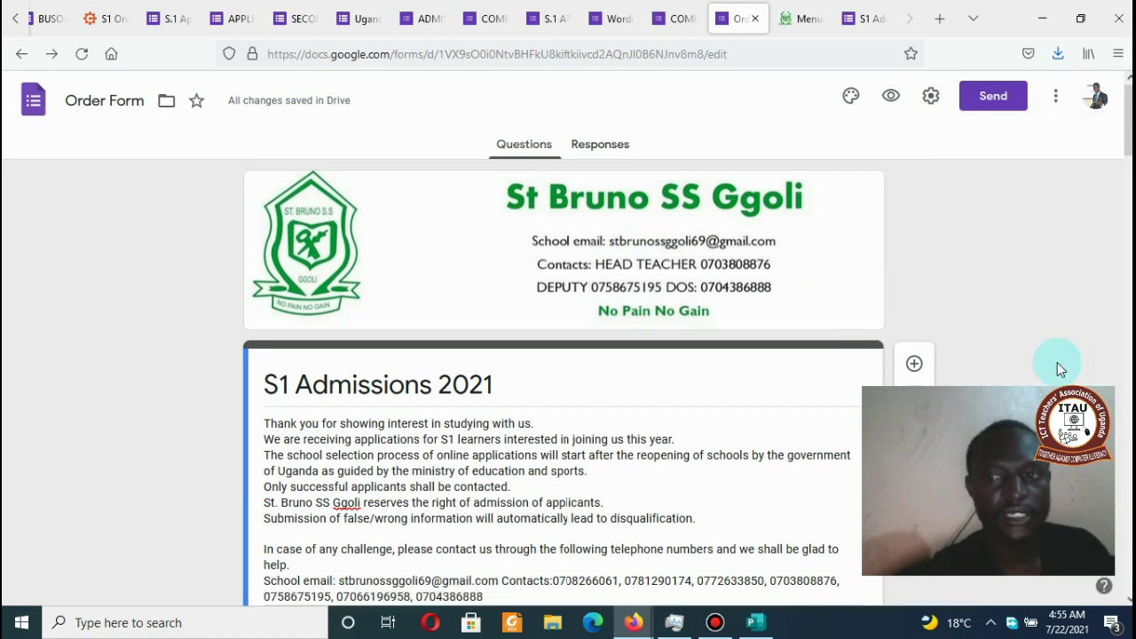
{"action": "left_click", "coordinate": [561, 188]}
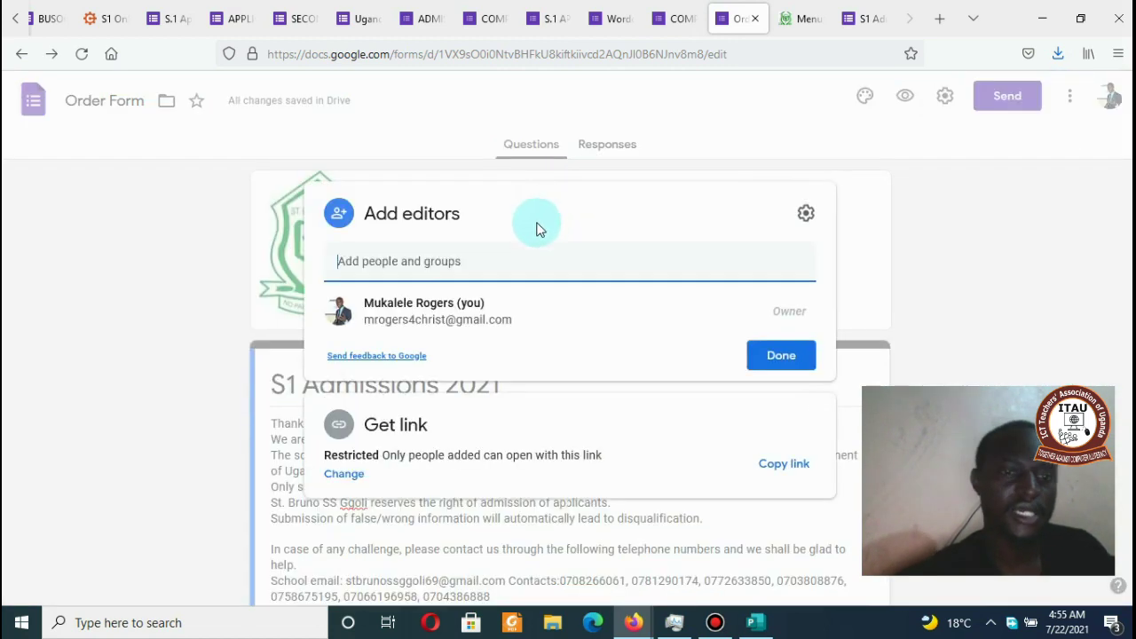
{"action": "key", "text": "ctrl+v"}
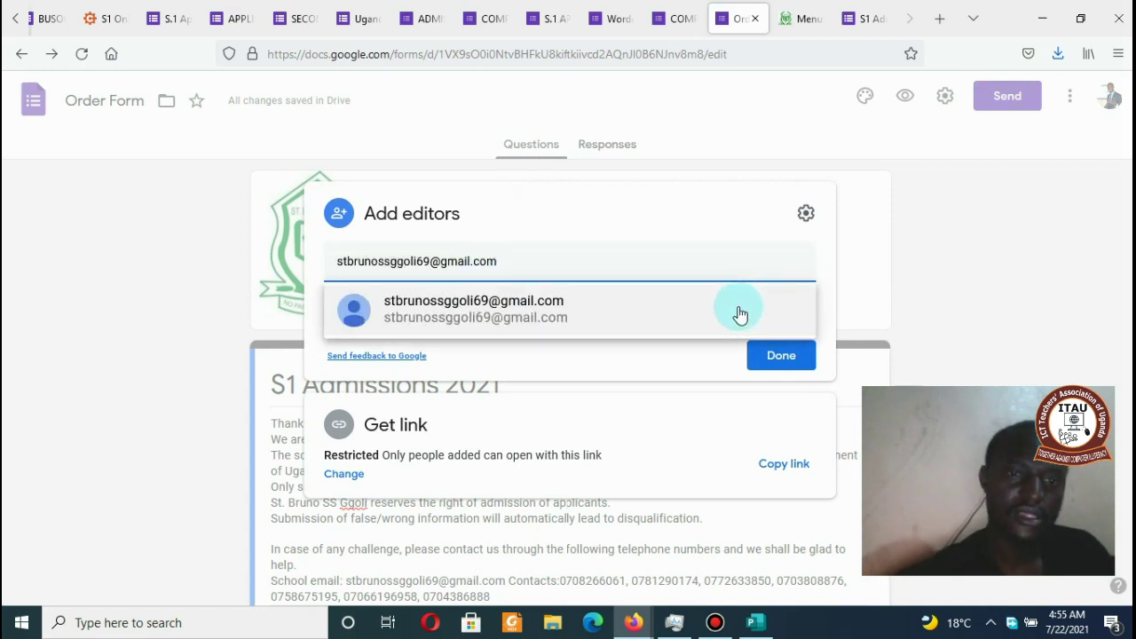
{"action": "left_click", "coordinate": [535, 312]}
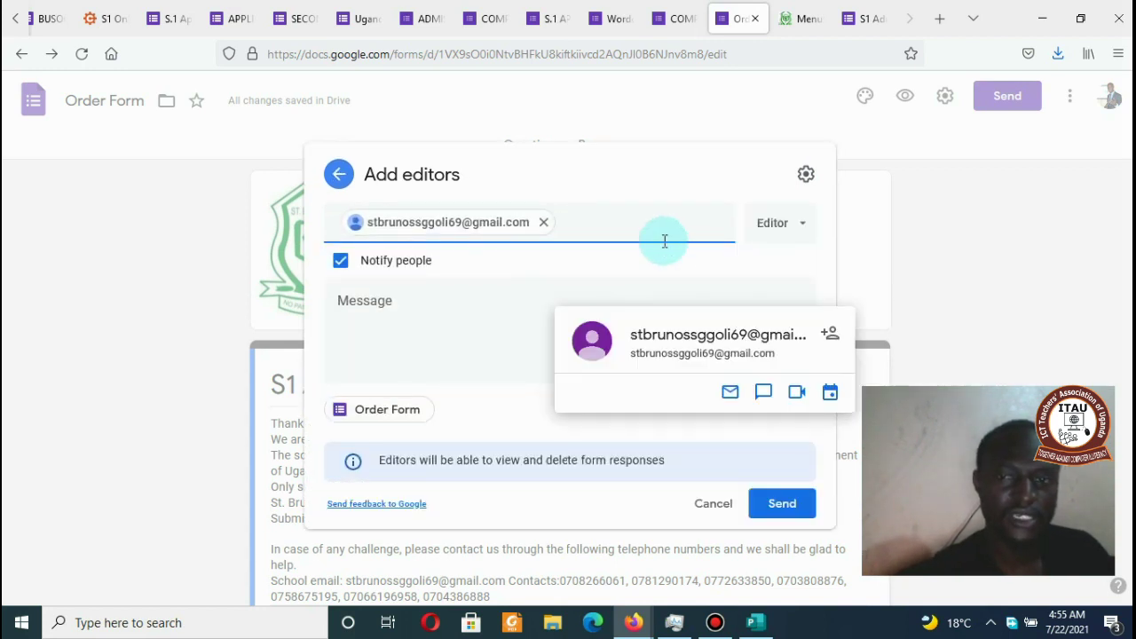
{"action": "left_click", "coordinate": [808, 512]}
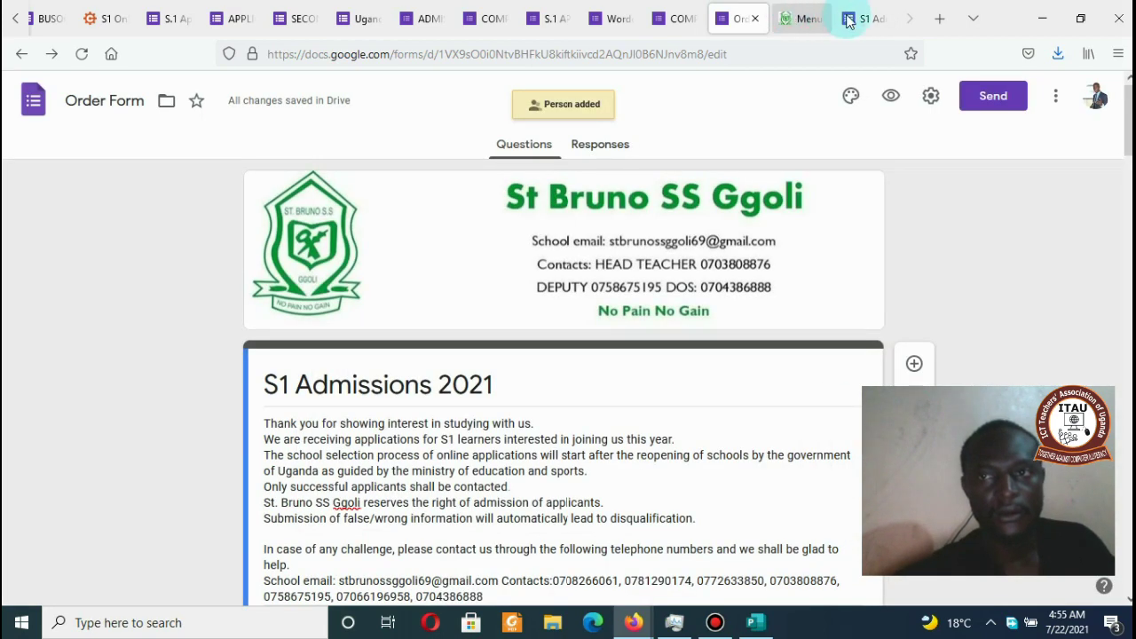
{"action": "left_click", "coordinate": [856, 19]}
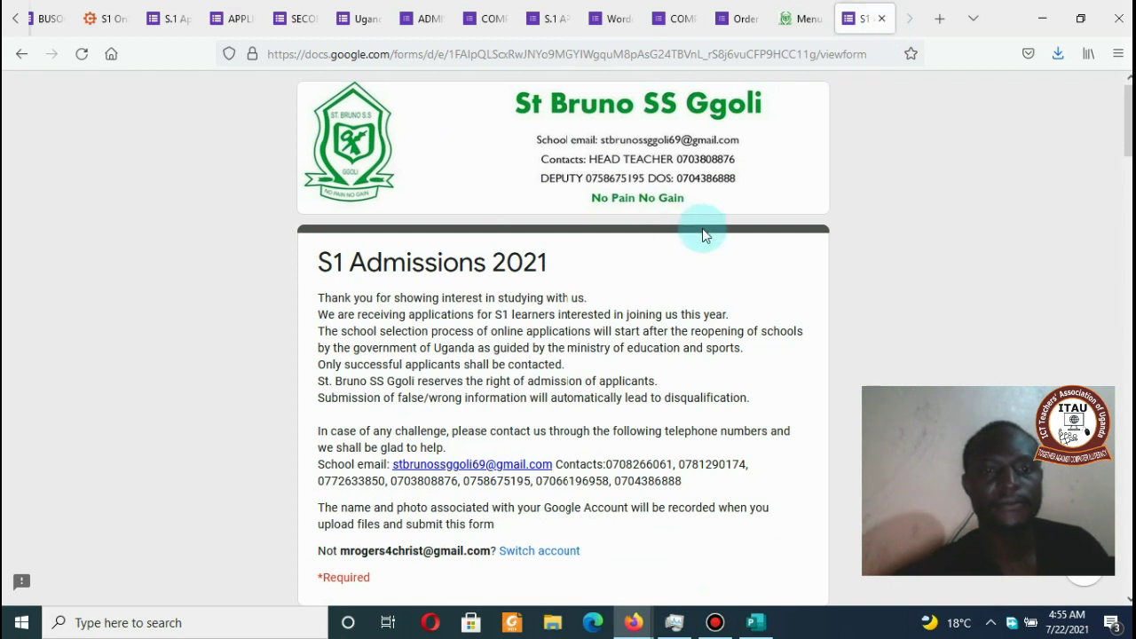